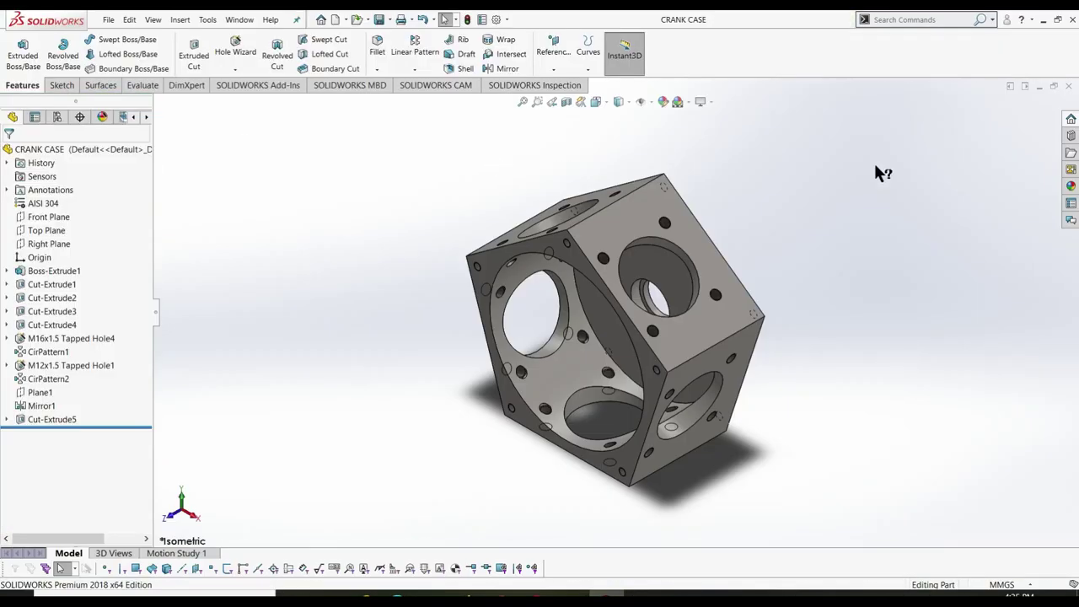
- Close the CRANK CASE part and create a new Part document, Part2
{"action": "left_click", "coordinate": [1068, 86]}
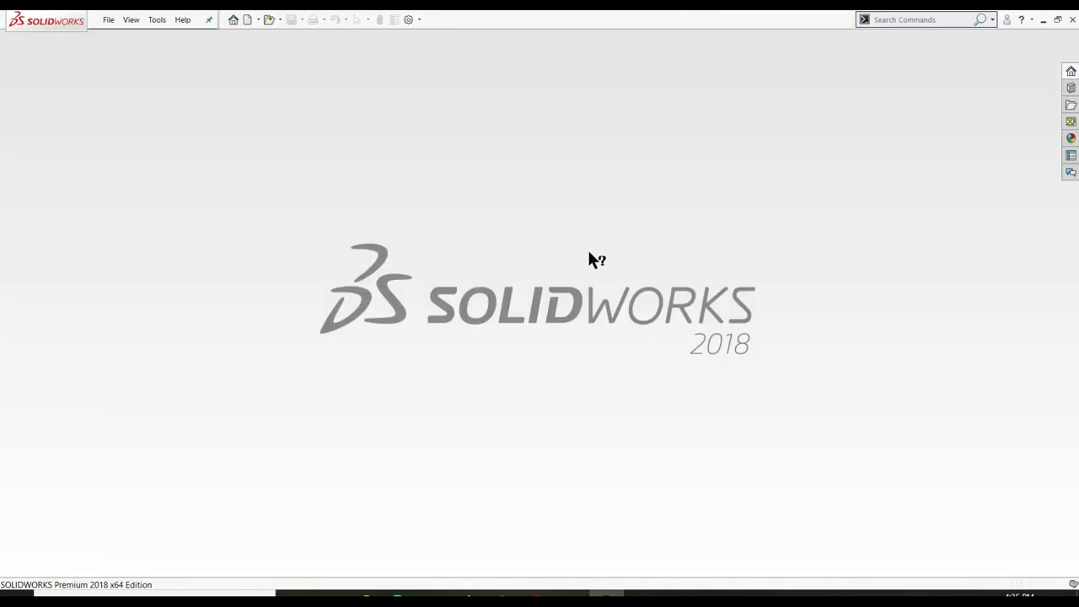
{"action": "left_click", "coordinate": [247, 19]}
{"action": "left_click", "coordinate": [460, 452]}
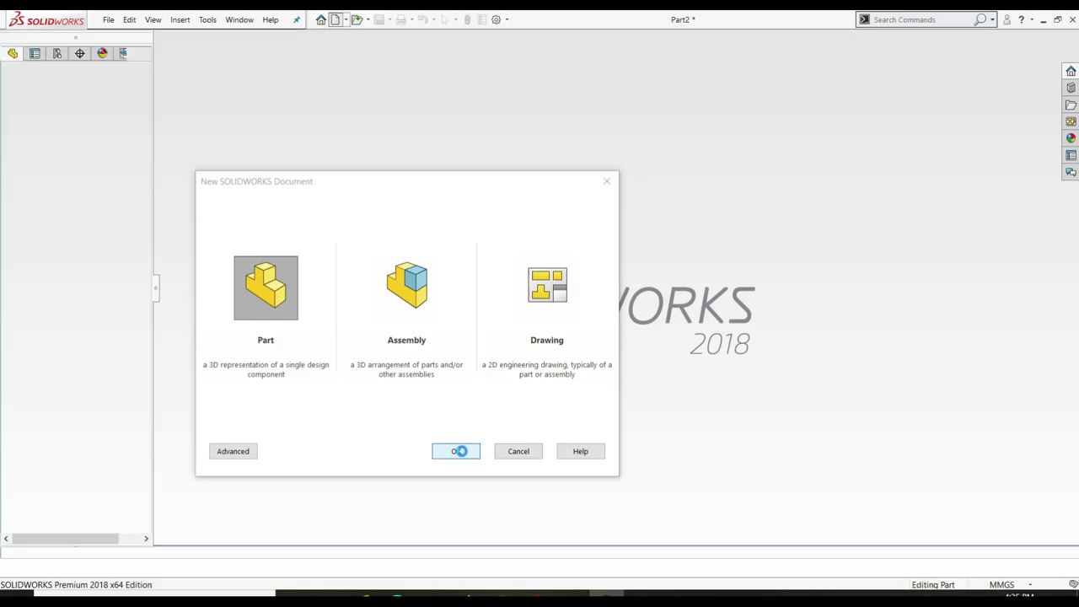
- Start Sketch1 on the Top Plane and pick the Center Rectangle tool
{"action": "left_click", "coordinate": [62, 85]}
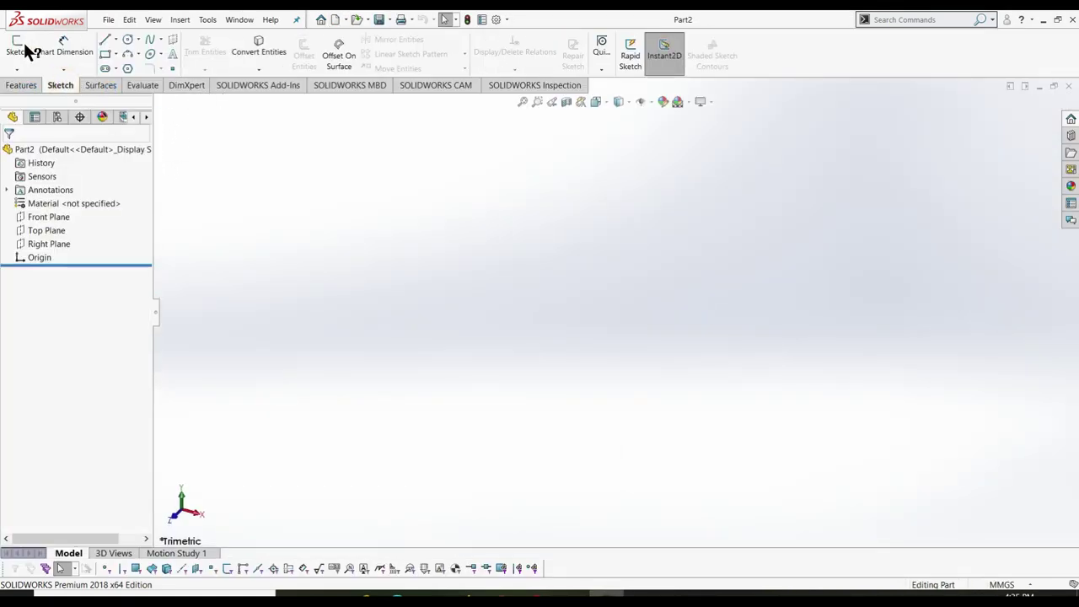
{"action": "left_click", "coordinate": [17, 46]}
{"action": "left_click", "coordinate": [806, 312]}
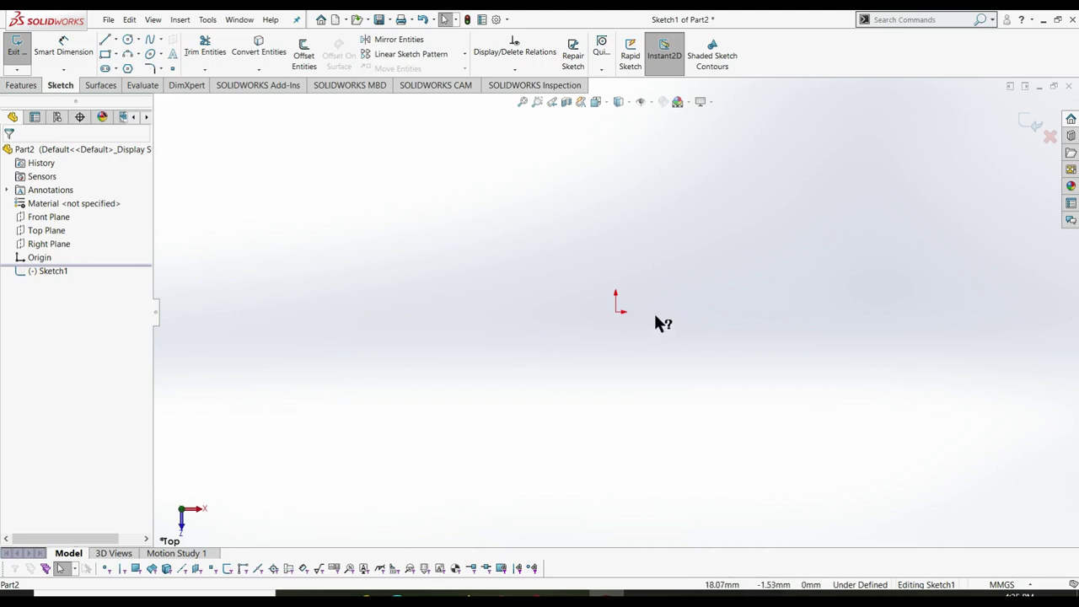
{"action": "middle_click_drag", "start_coordinate": [674, 310], "coordinate": [649, 331], "text": "ctrl"}
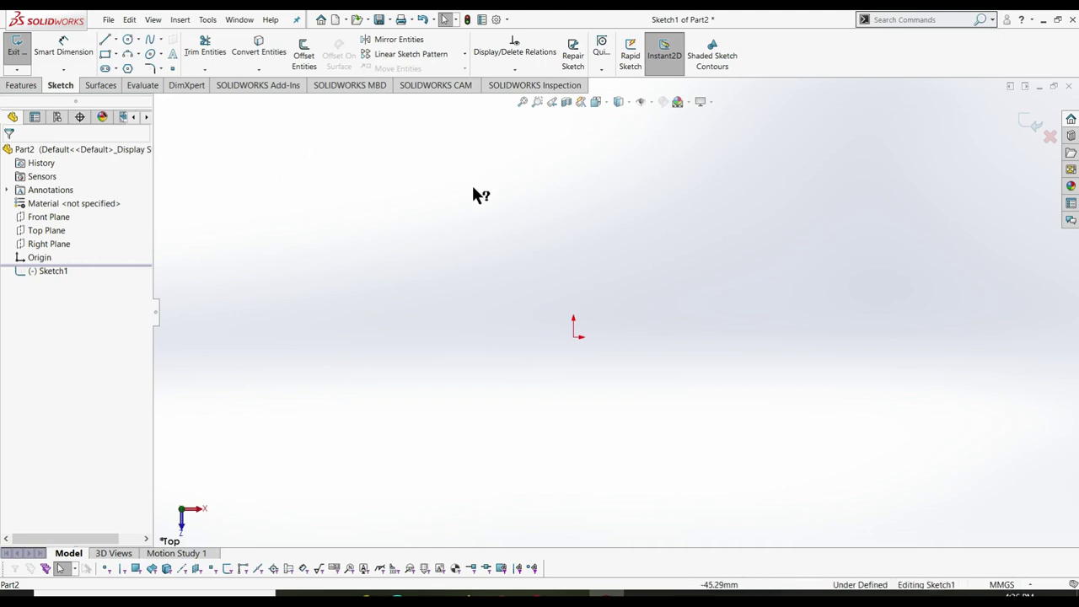
{"action": "left_click", "coordinate": [116, 54]}
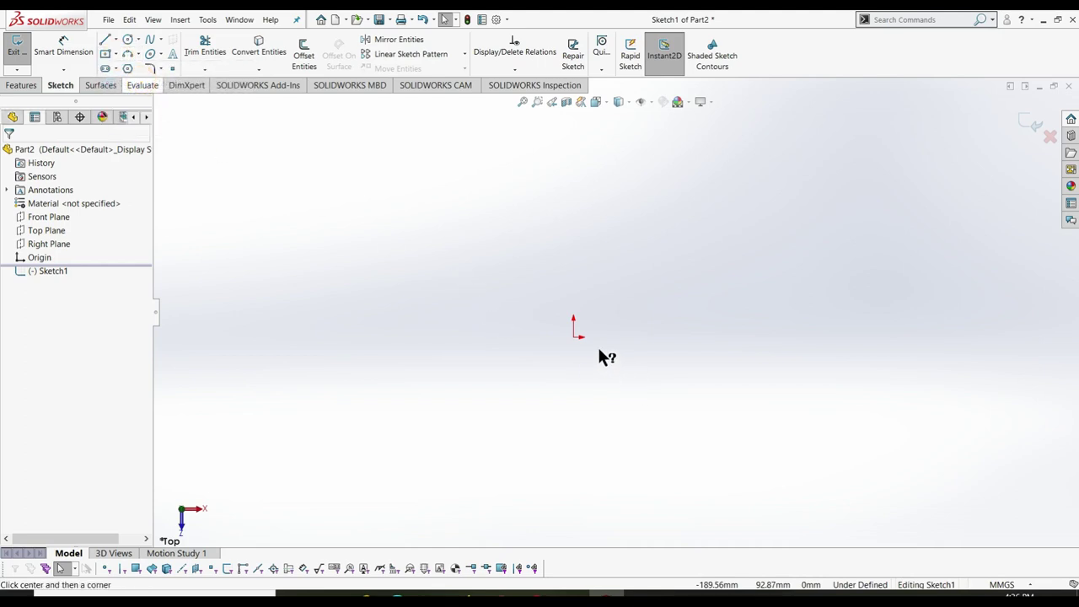
{"action": "left_click", "coordinate": [106, 53]}
- Draw a corner rectangle around the origin
{"action": "left_click", "coordinate": [117, 54]}
{"action": "left_click", "coordinate": [135, 70]}
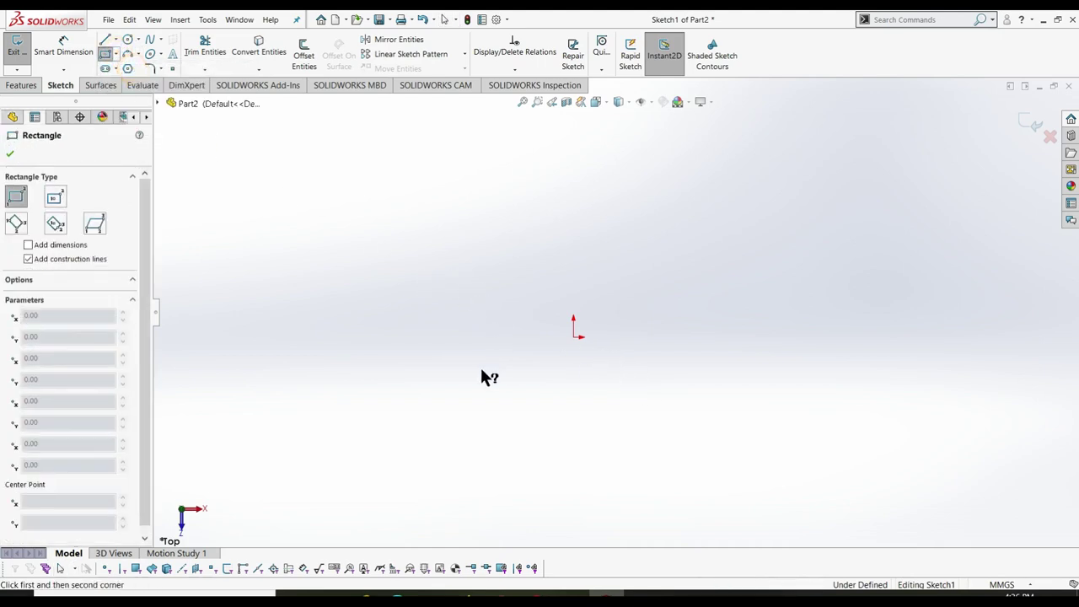
{"action": "left_click_drag", "start_coordinate": [433, 413], "coordinate": [767, 218]}
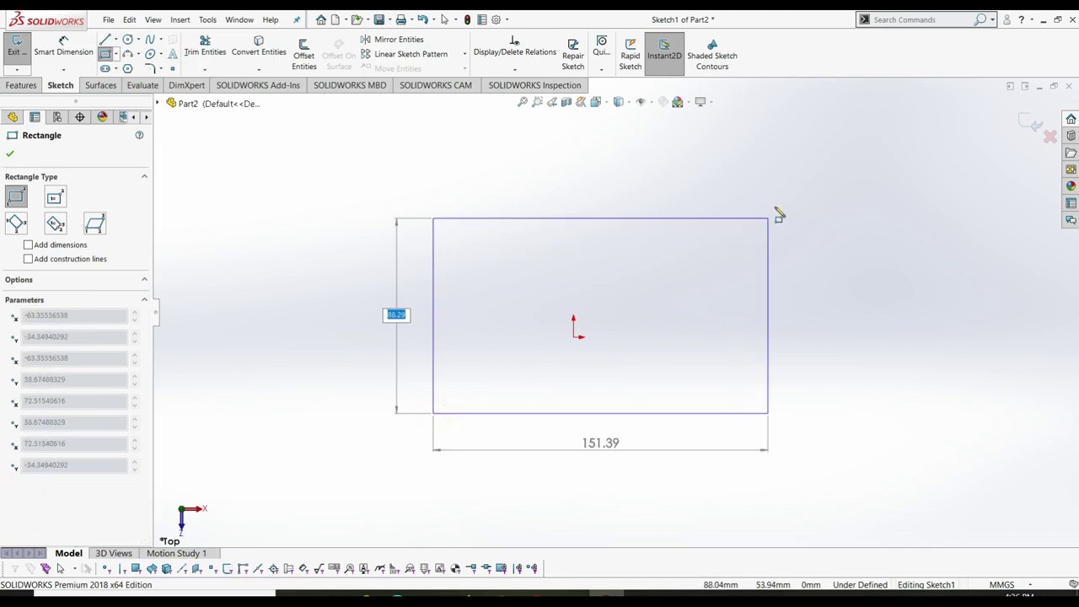
{"action": "left_click", "coordinate": [692, 249]}
- Dimension the rectangle 160 wide and 140 tall
{"action": "key", "text": "d"}
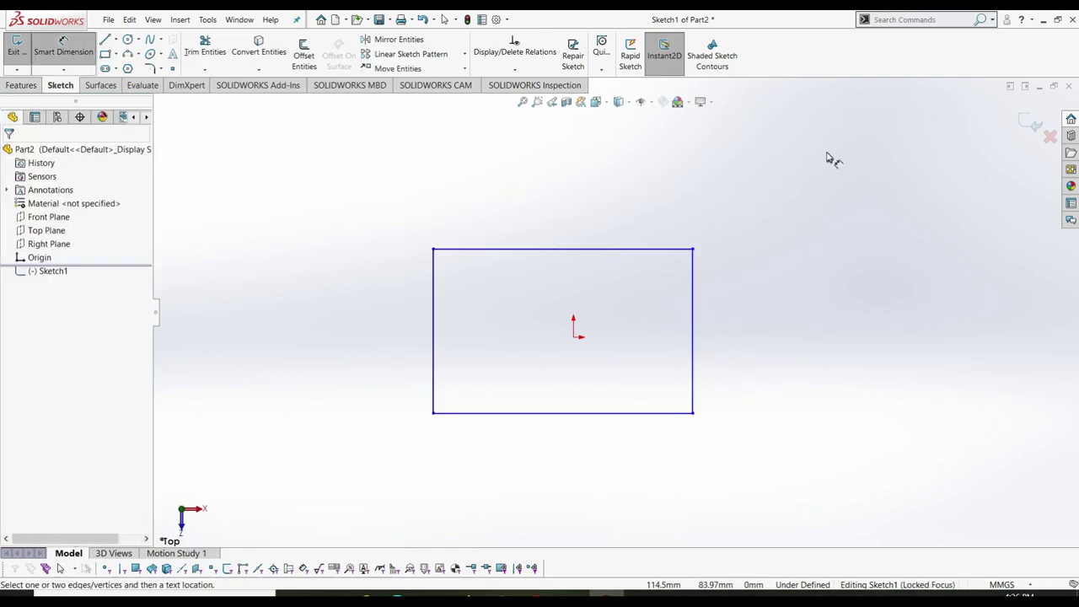
{"action": "left_click", "coordinate": [586, 413]}
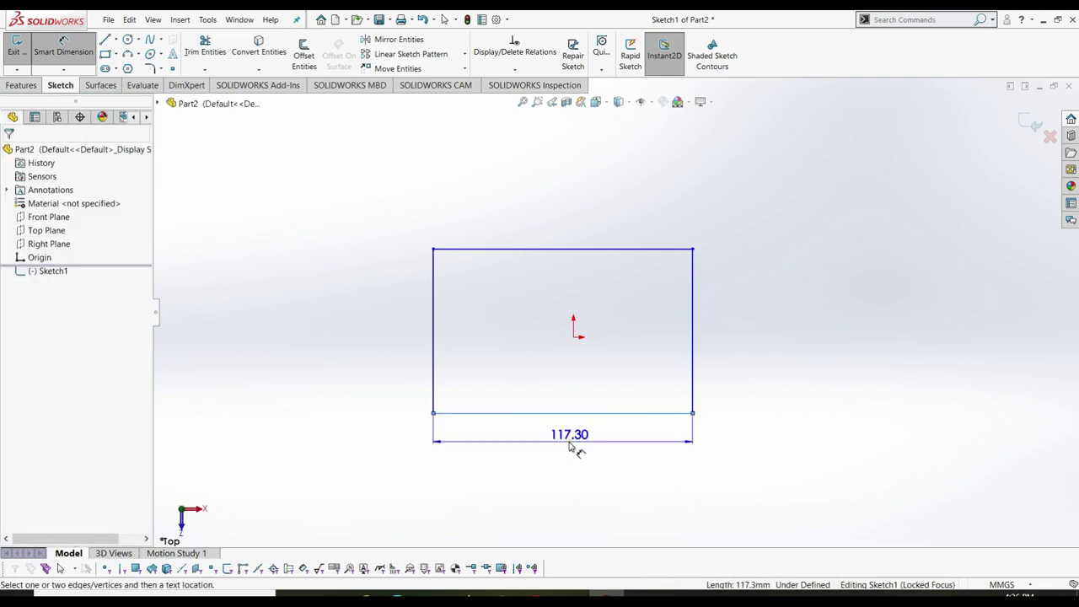
{"action": "left_click", "coordinate": [578, 447]}
{"action": "type", "text": "160"}
{"action": "key", "text": "Return"}
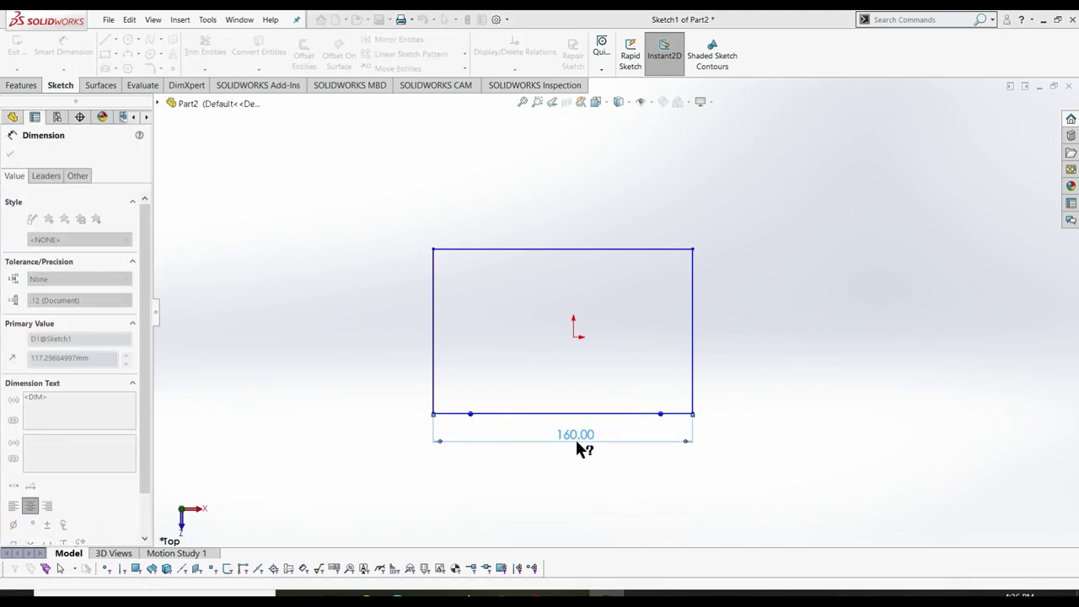
{"action": "left_click", "coordinate": [693, 358]}
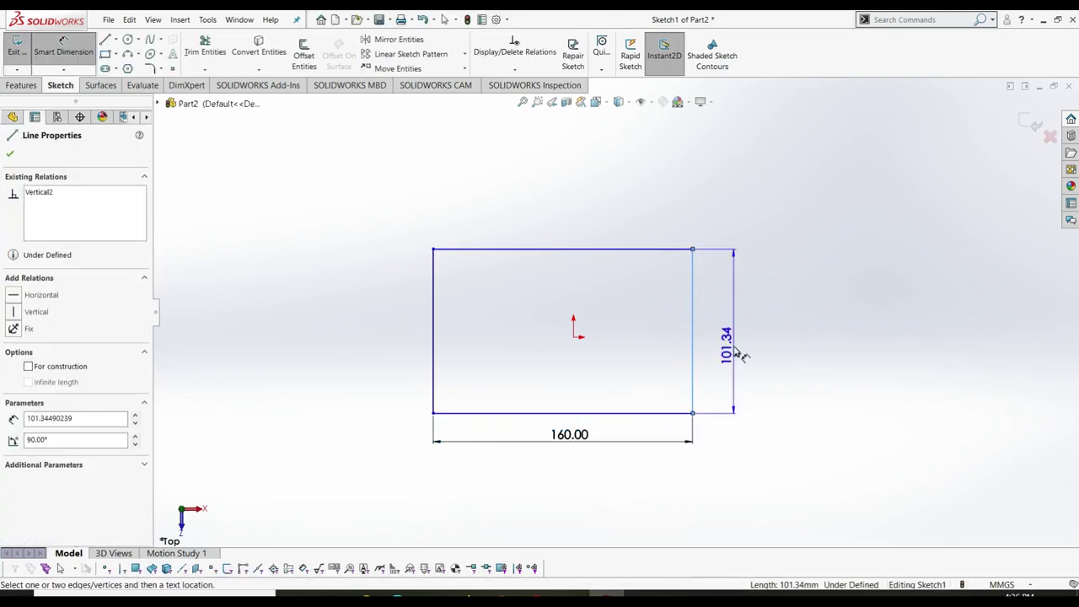
{"action": "left_click", "coordinate": [738, 355]}
{"action": "type", "text": "140"}
{"action": "key", "text": "Return"}
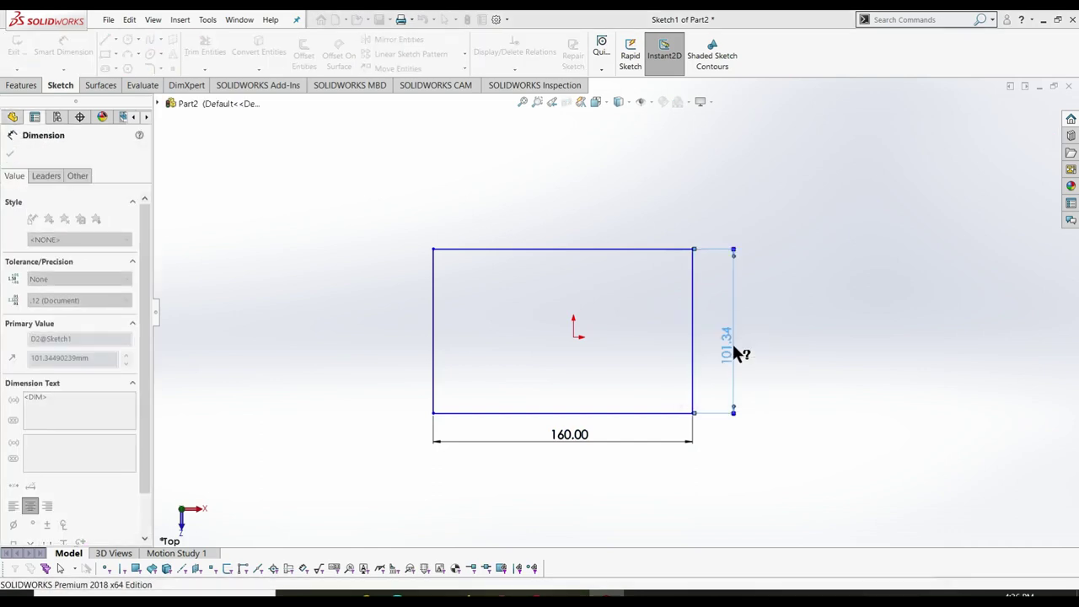
- Dimension the rectangle's right edge 70 from the origin
{"action": "left_click", "coordinate": [574, 335]}
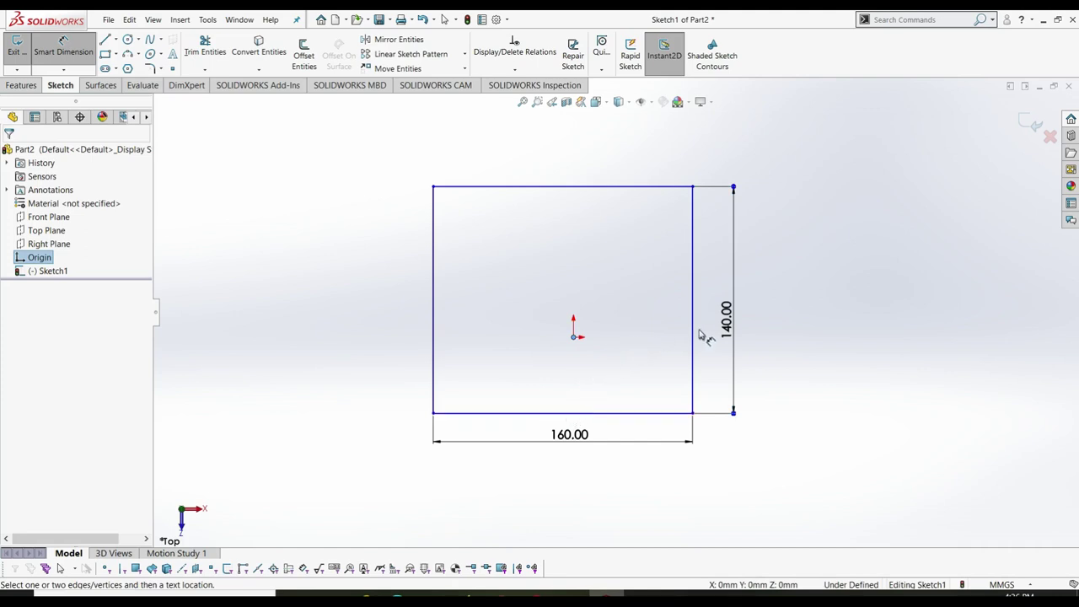
{"action": "left_click", "coordinate": [636, 358]}
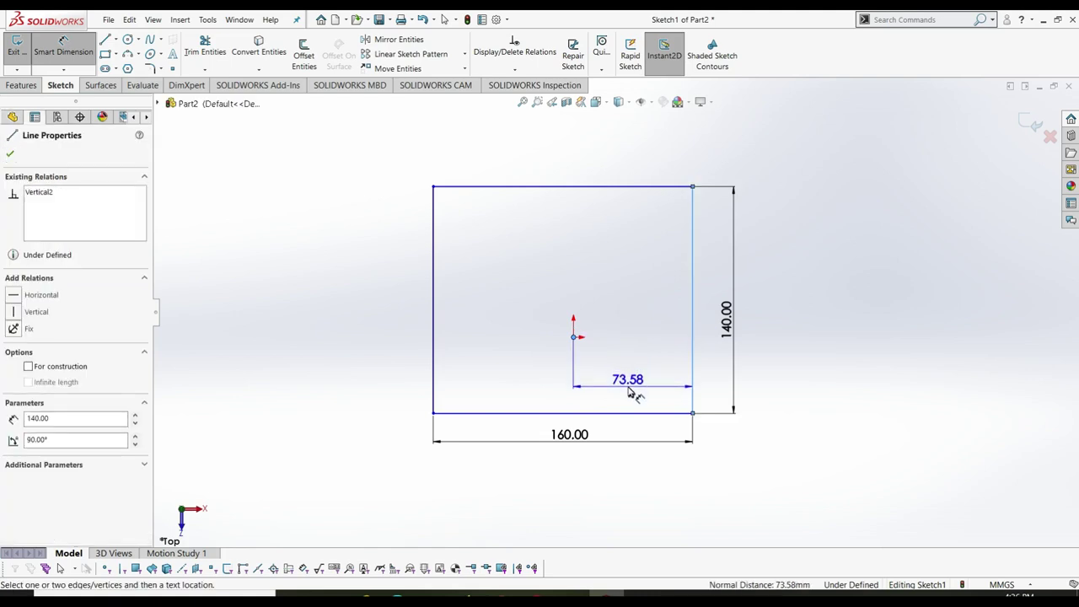
{"action": "left_click", "coordinate": [644, 479]}
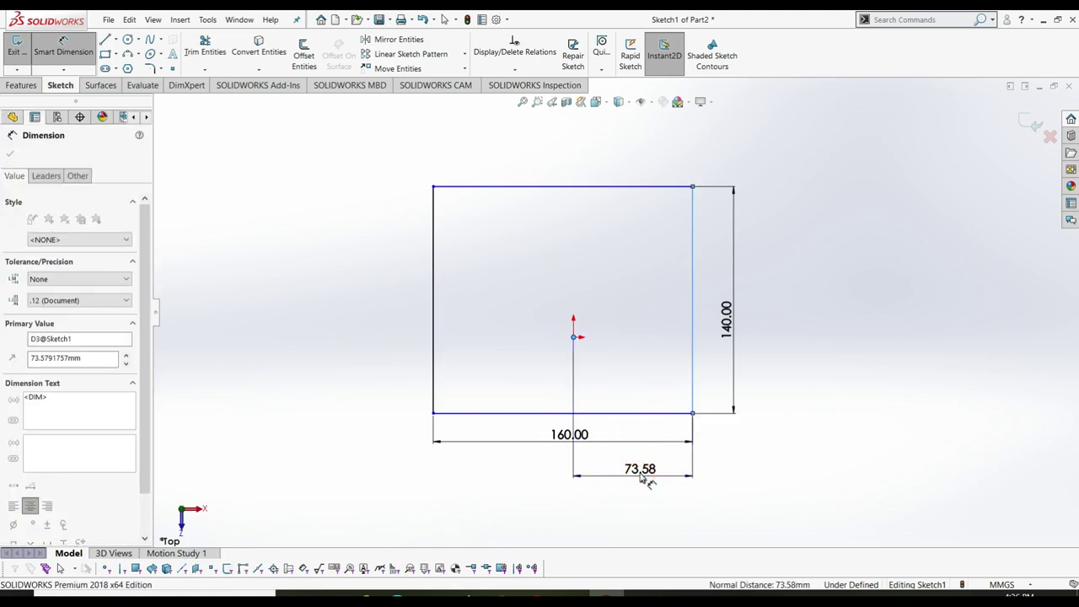
{"action": "type", "text": "70"}
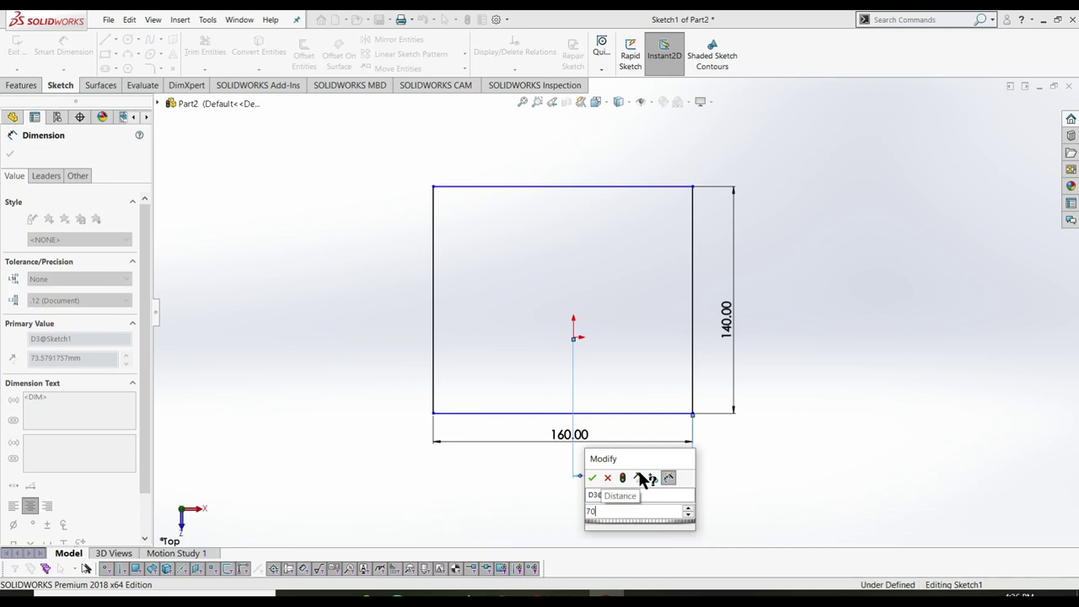
{"action": "key", "text": "Return"}
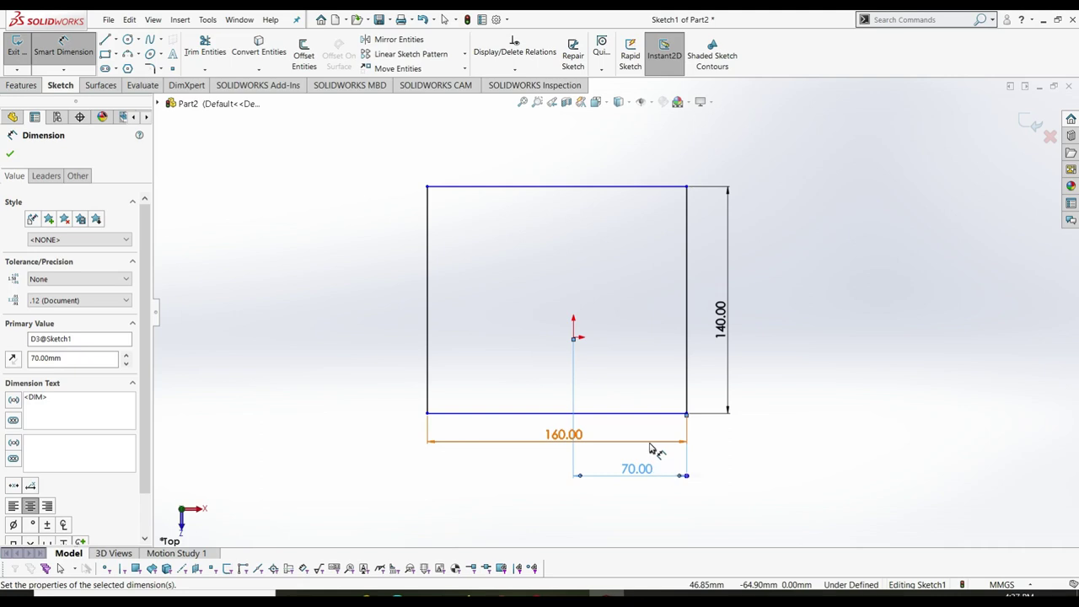
- Replace the 70 origin-to-right-edge dimension and place it below the rectangle
{"action": "left_click", "coordinate": [573, 462]}
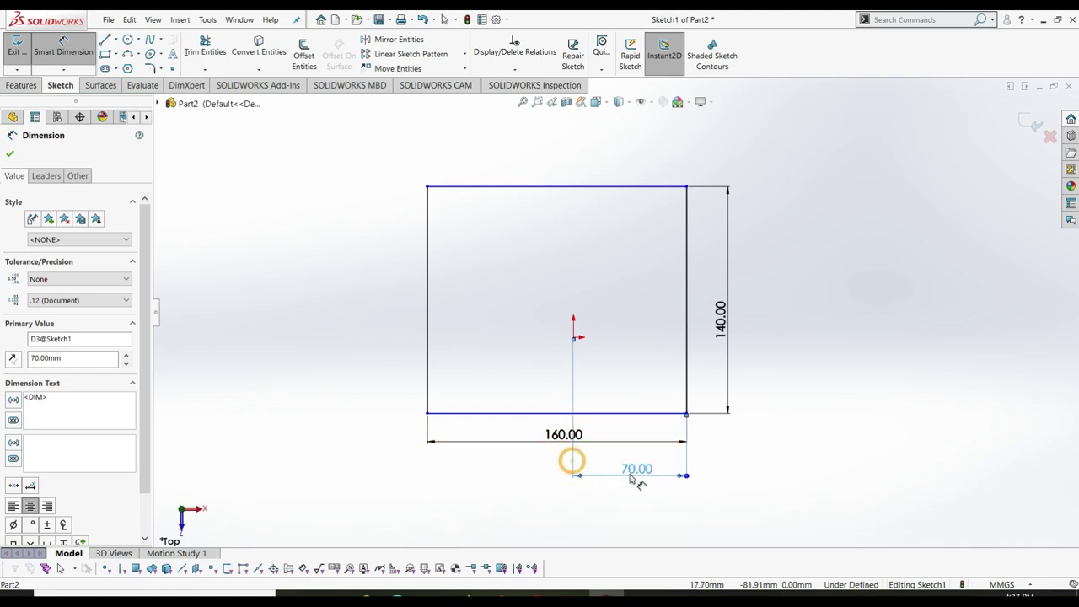
{"action": "key", "text": "Delete"}
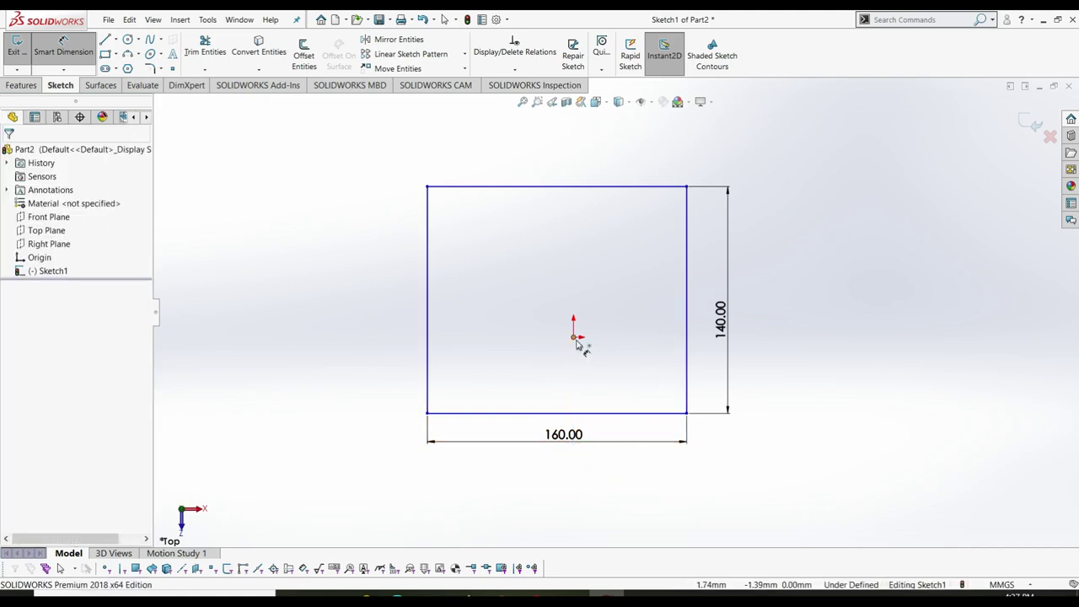
{"action": "left_click", "coordinate": [573, 337]}
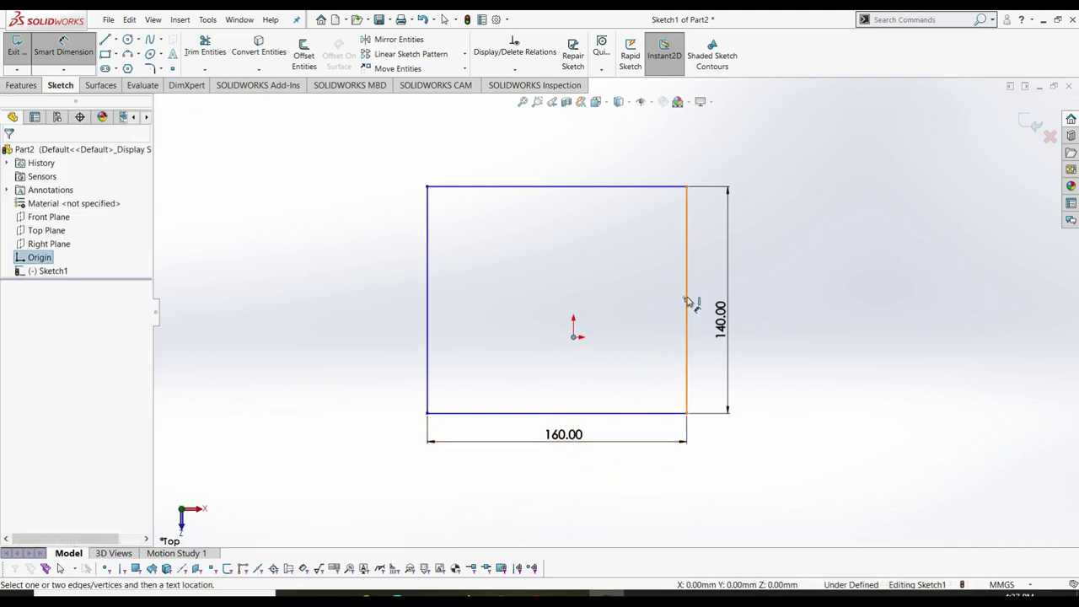
{"action": "left_click", "coordinate": [687, 303]}
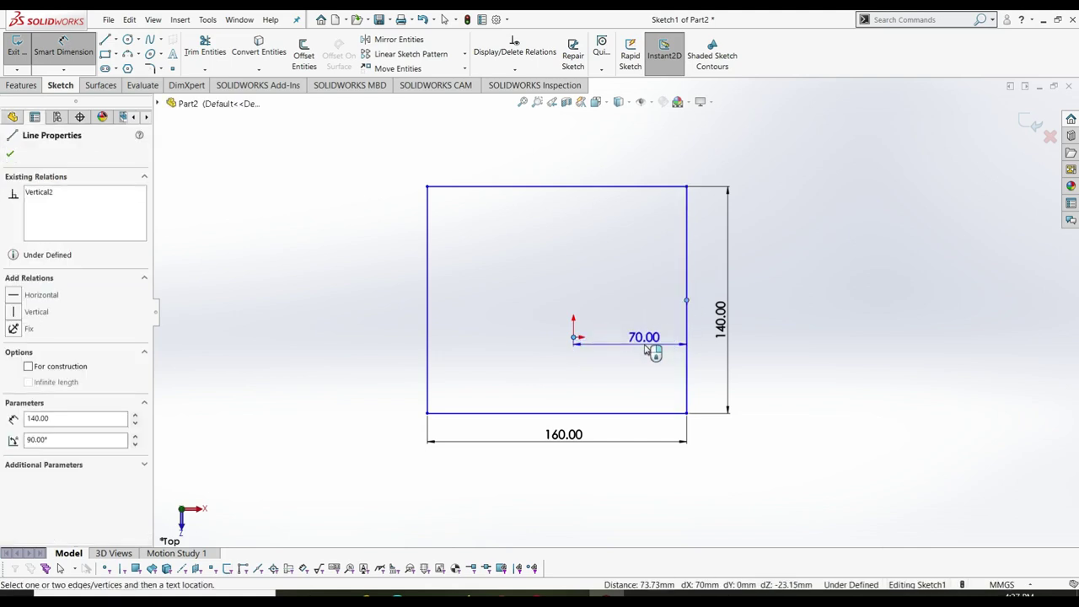
{"action": "left_click", "coordinate": [646, 359]}
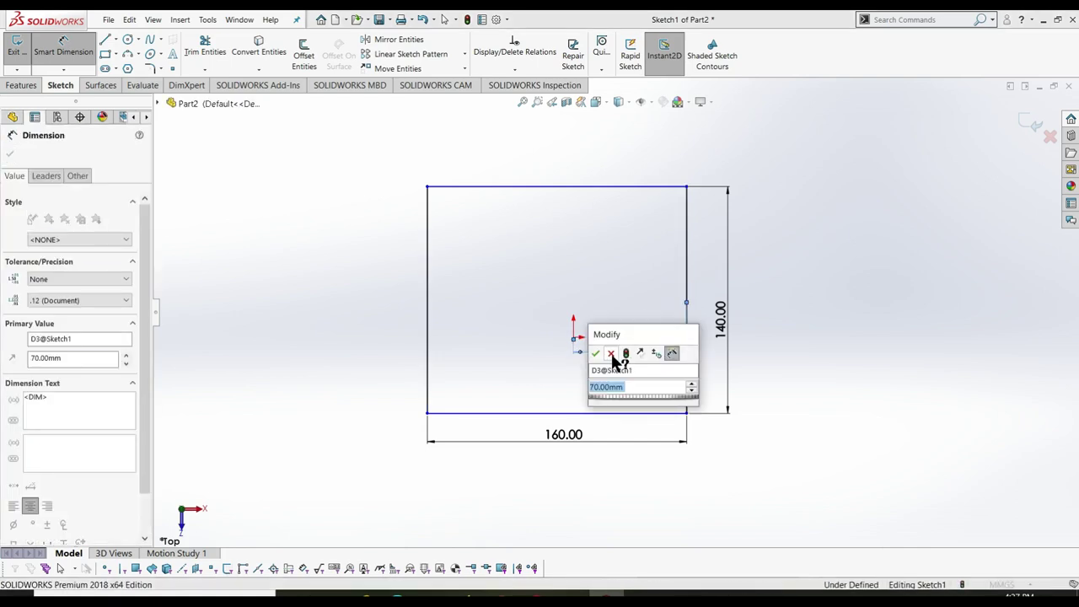
{"action": "left_click", "coordinate": [592, 353]}
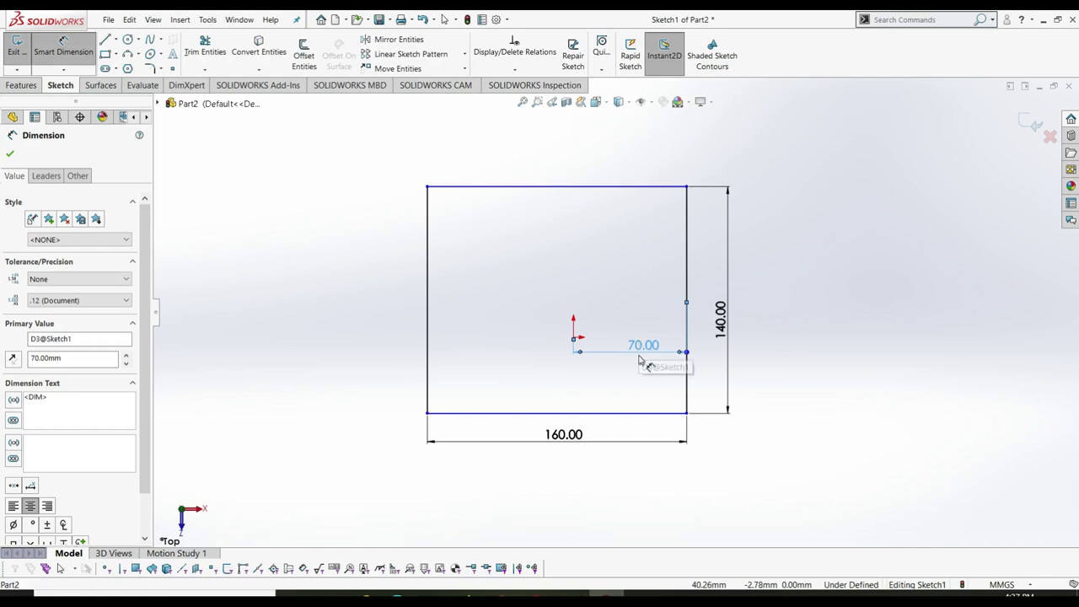
{"action": "left_click_drag", "start_coordinate": [649, 356], "coordinate": [639, 456]}
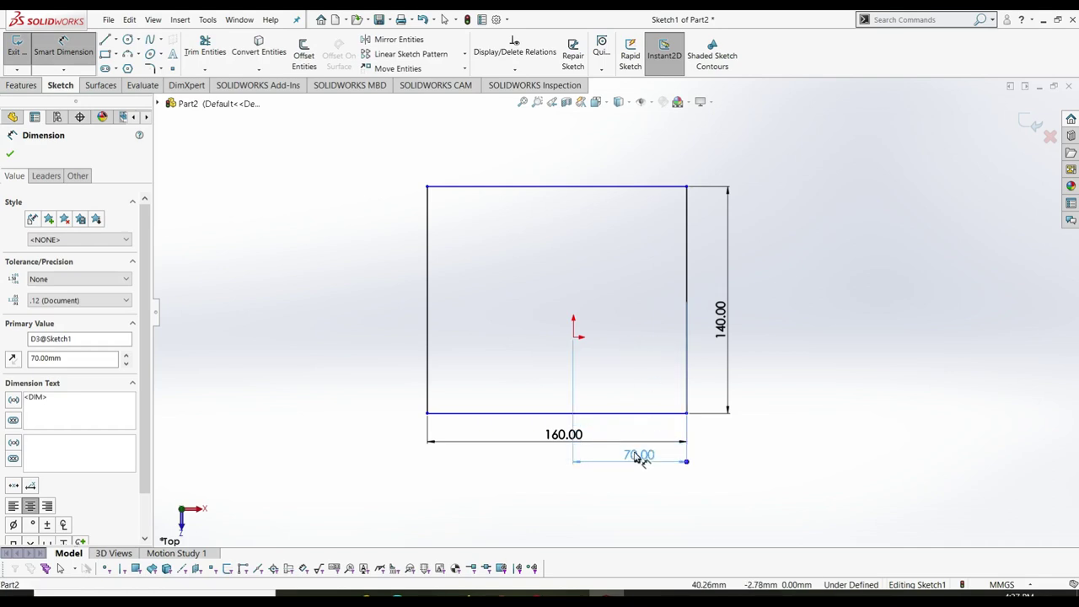
{"action": "left_click", "coordinate": [661, 321]}
{"action": "key", "text": "Escape"}
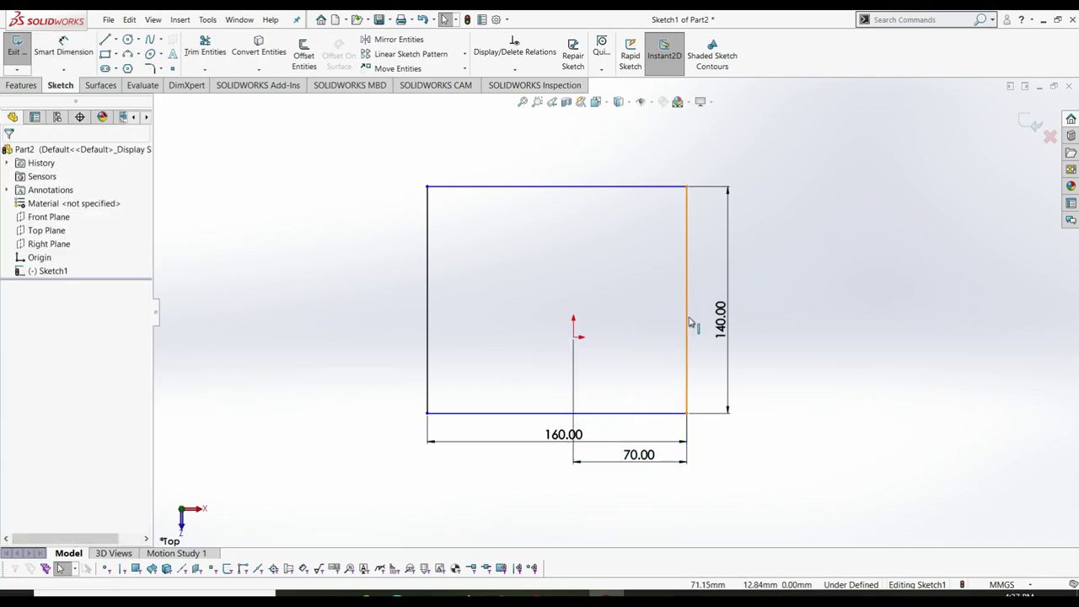
- Add a Horizontal relation between the right edge's midpoint and the origin
{"action": "left_click", "coordinate": [735, 343]}
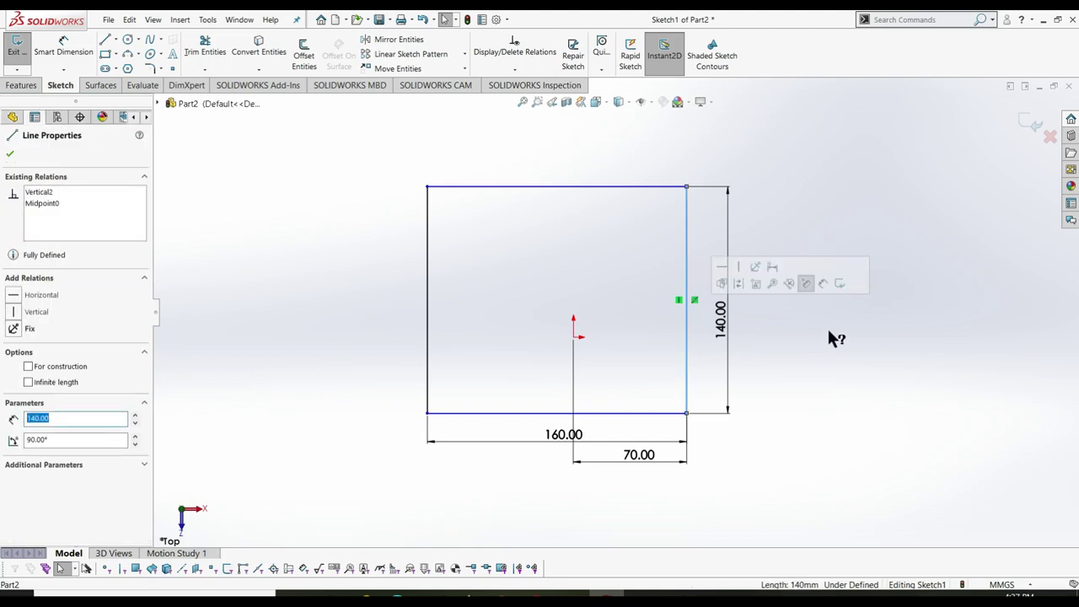
{"action": "left_click", "coordinate": [687, 300]}
{"action": "left_click", "coordinate": [573, 337], "text": "ctrl"}
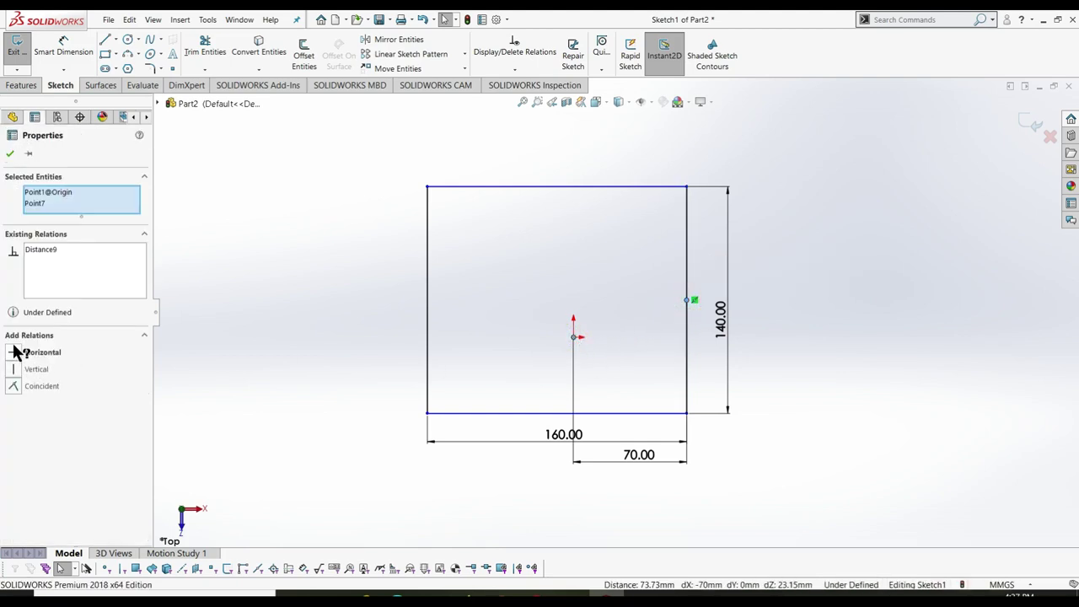
{"action": "left_click", "coordinate": [13, 353]}
{"action": "left_click", "coordinate": [10, 154]}
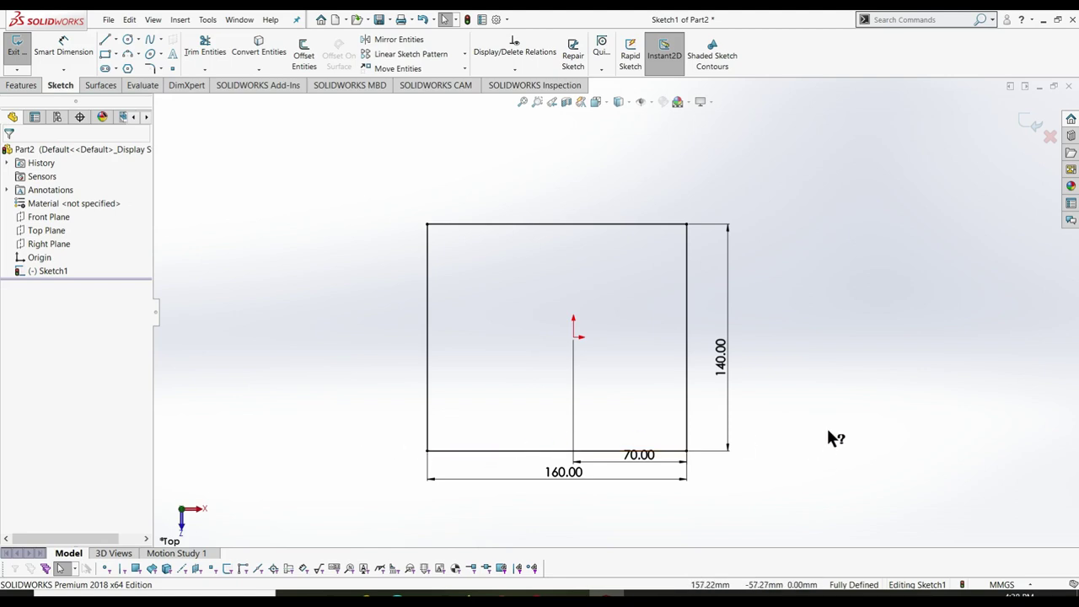
- Exit Sketch1, keeping the changes, and clear the selection
{"action": "right_click", "coordinate": [826, 304]}
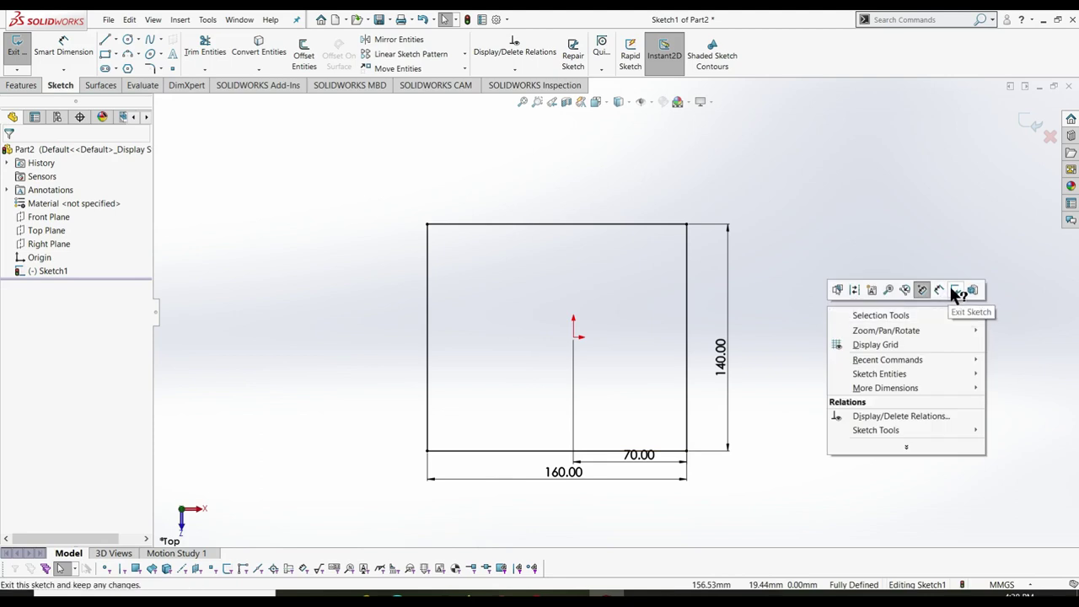
{"action": "left_click", "coordinate": [950, 286]}
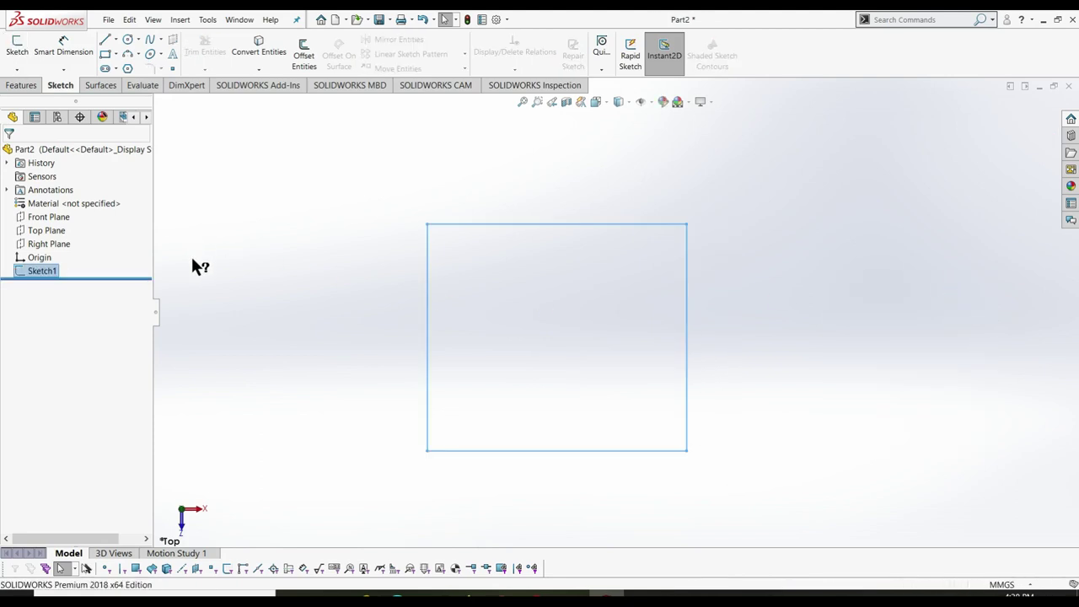
{"action": "left_click", "coordinate": [193, 260]}
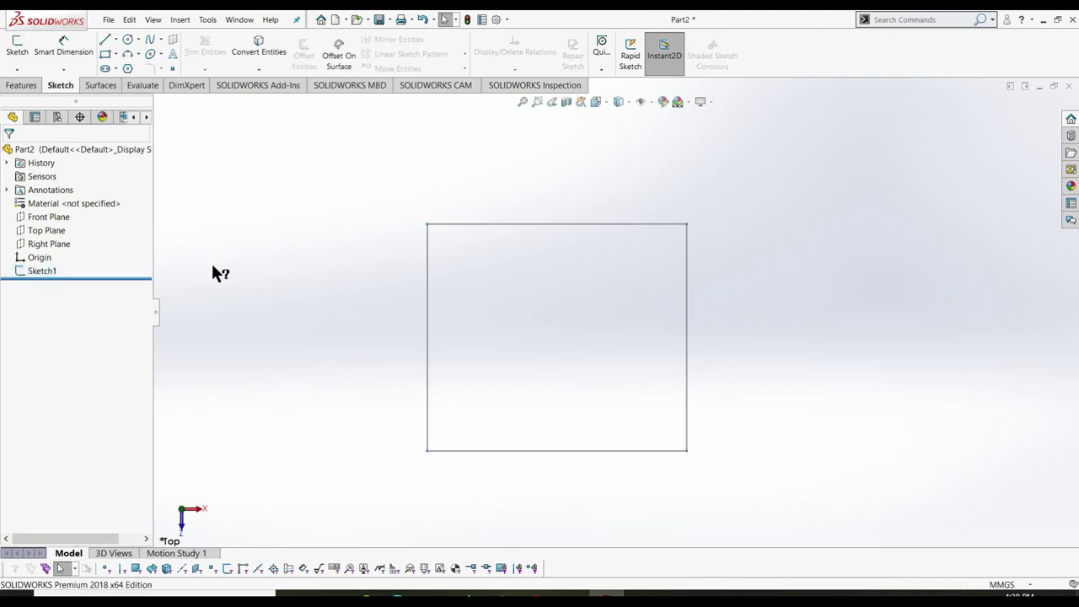
- In Save As, create a CYLINDER HEAD folder under Radial engine
{"action": "key", "text": "ctrl+s"}
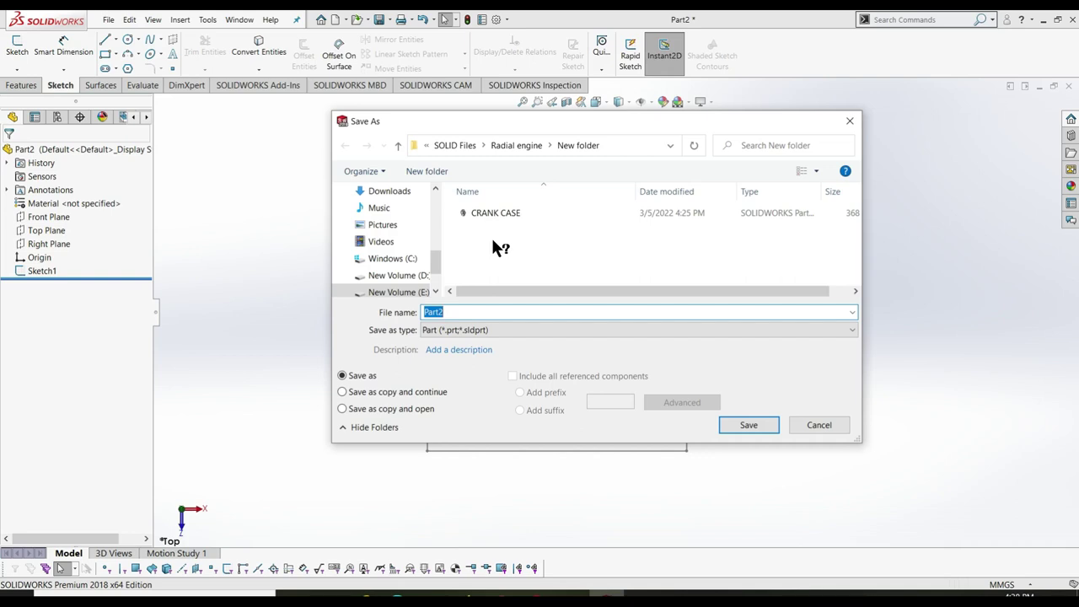
{"action": "left_click", "coordinate": [398, 145]}
{"action": "right_click", "coordinate": [548, 257]}
{"action": "mouse_move", "coordinate": [579, 426]}
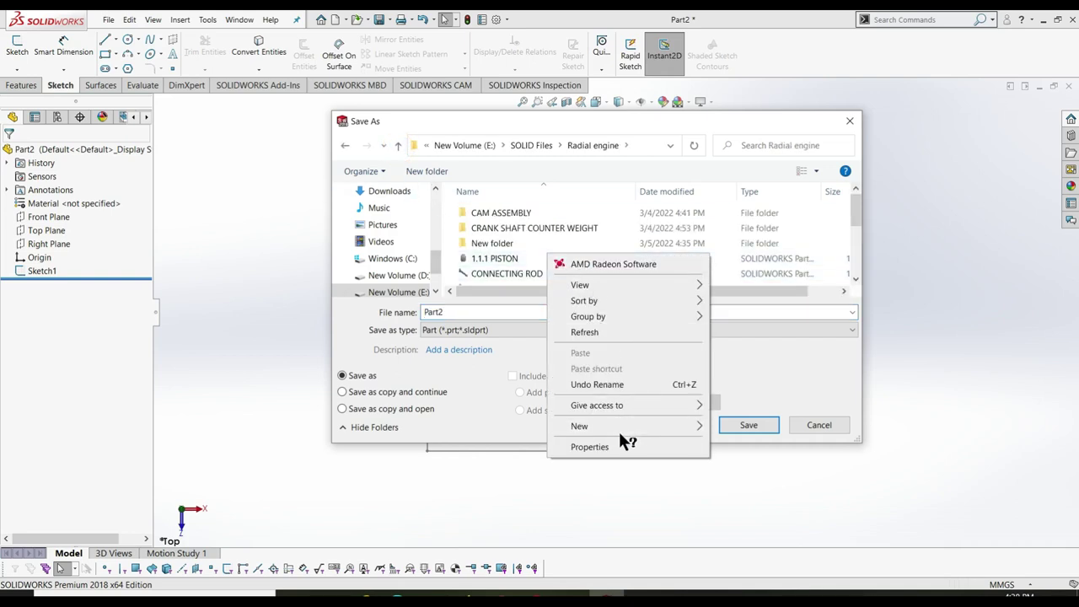
{"action": "left_click", "coordinate": [742, 430]}
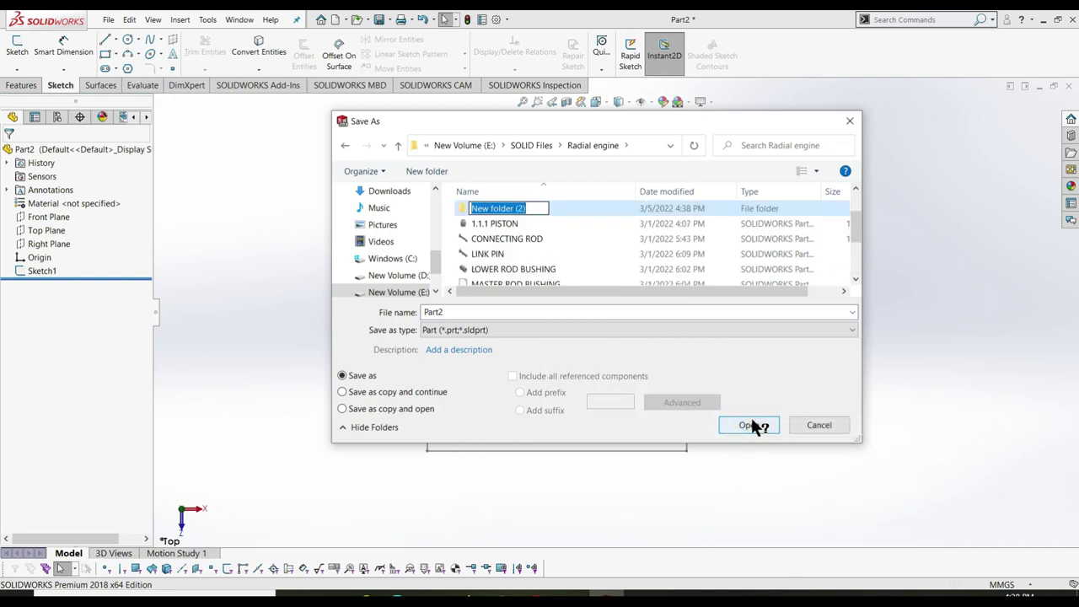
{"action": "type", "text": "y"}
{"action": "key", "text": "BackSpace"}
{"action": "type", "text": "YLI"}
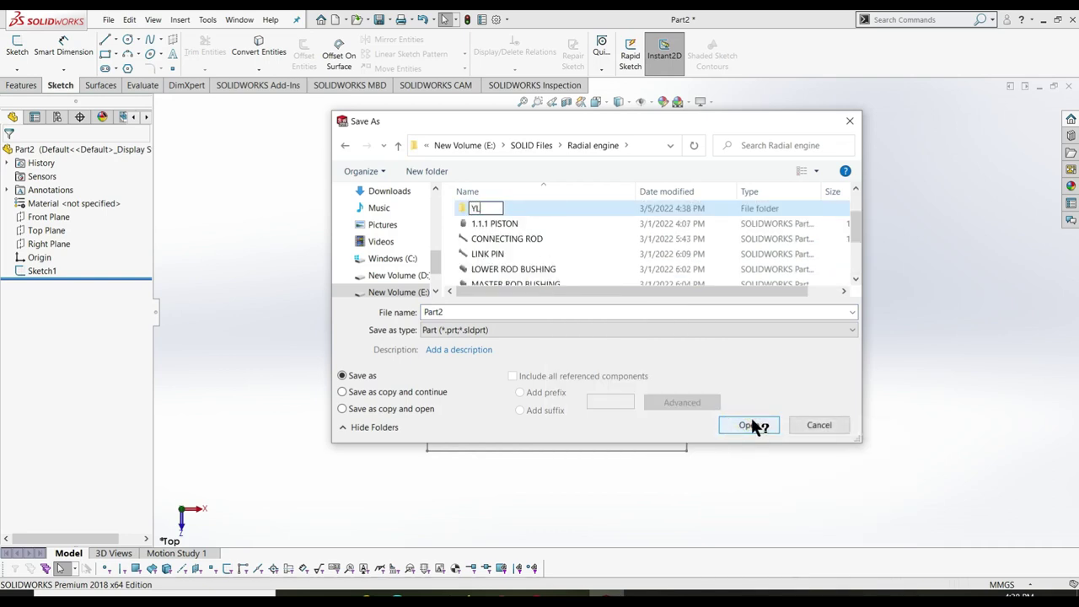
{"action": "type", "text": "ND"}
{"action": "type", "text": "ER"}
{"action": "key", "text": "ctrl+a"}
{"action": "key", "text": "BackSpace"}
{"action": "type", "text": "CYLINDER H"}
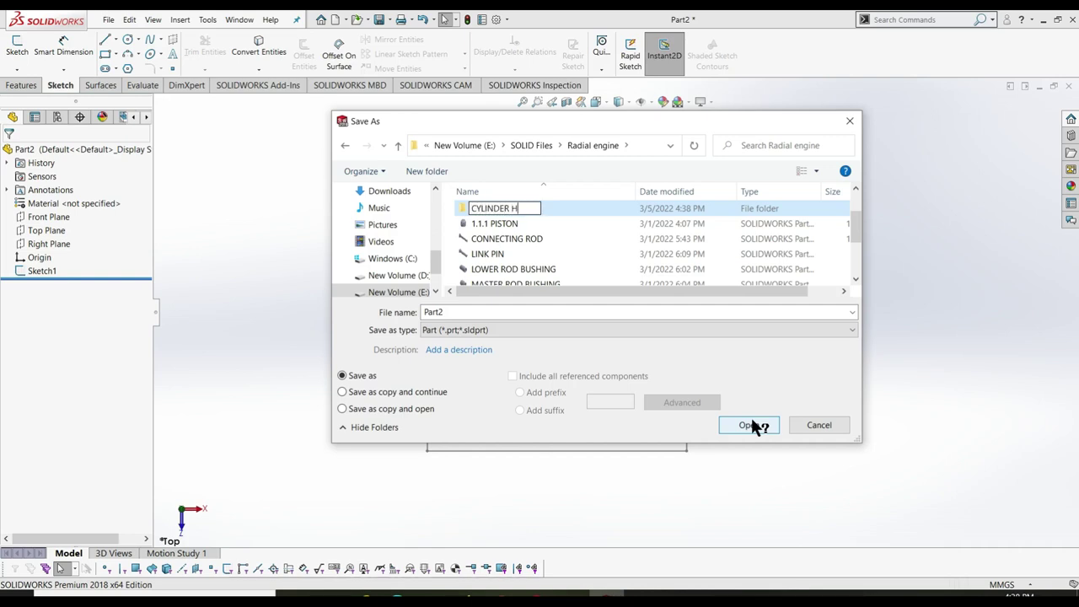
{"action": "type", "text": "EAD"}
{"action": "key", "text": "Return"}
- Save the part as CYLINDER HEAD inside the new folder
{"action": "left_click", "coordinate": [748, 425]}
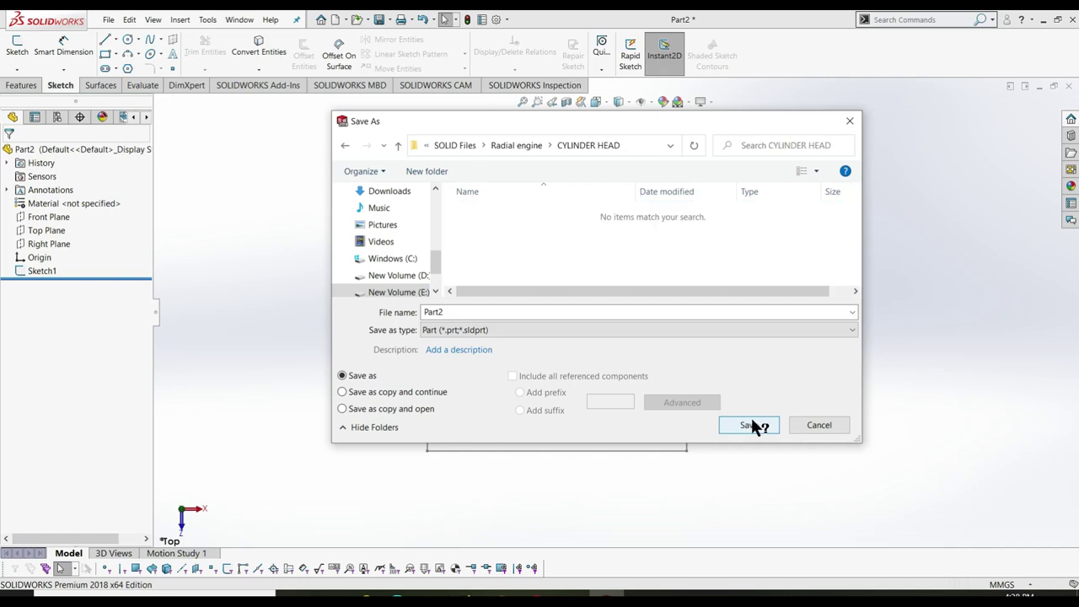
{"action": "double_click", "coordinate": [492, 313]}
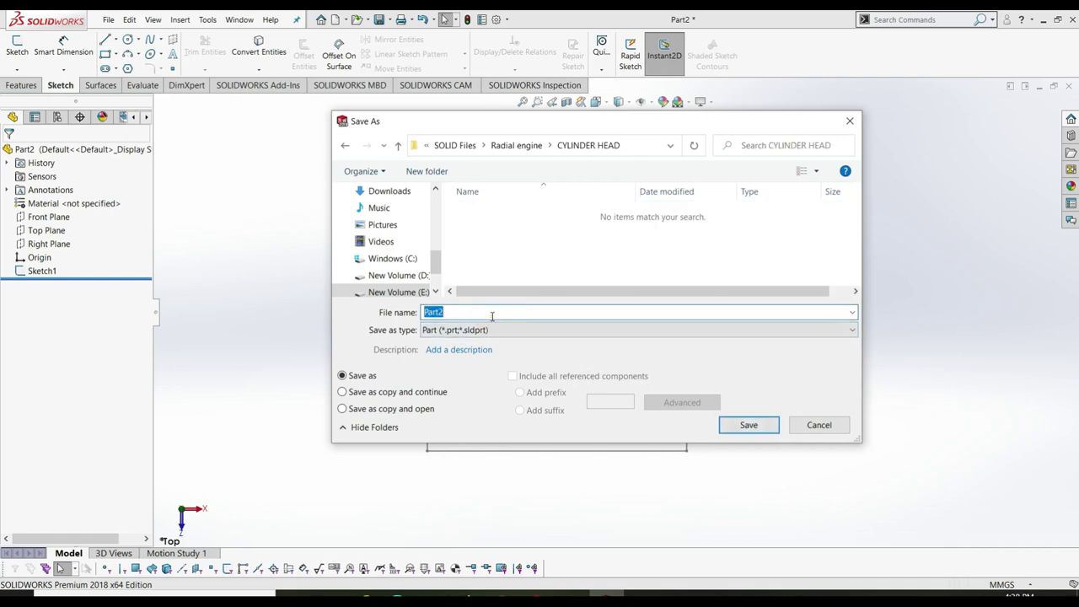
{"action": "type", "text": "CYLINDER HEAD"}
{"action": "key", "text": "Return"}
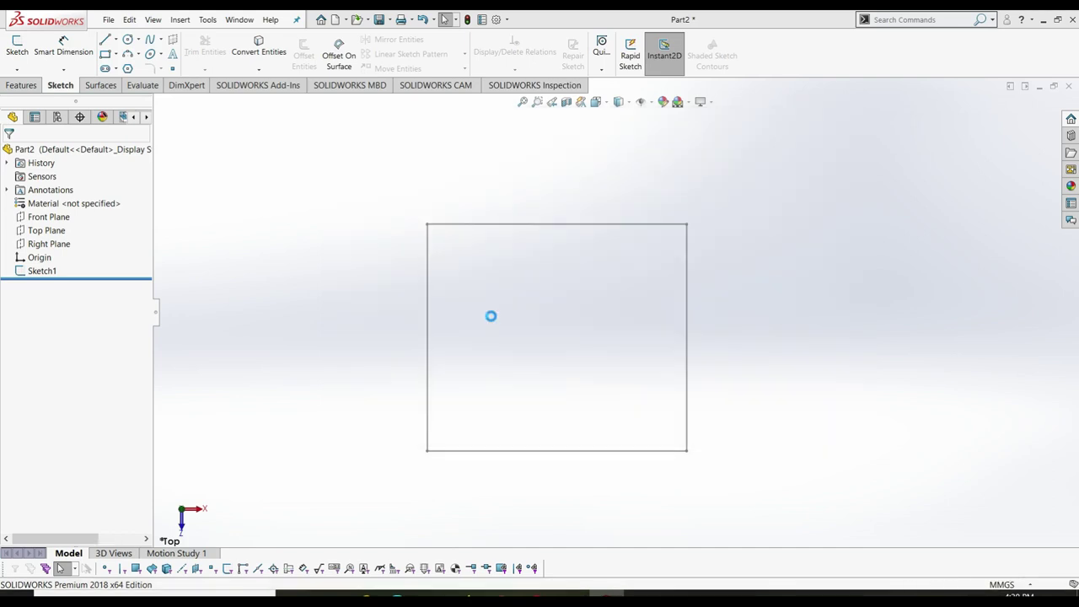
- Edit Sketch1 and start a Sketch Fillet with a 15 mm radius
{"action": "left_click", "coordinate": [47, 274]}
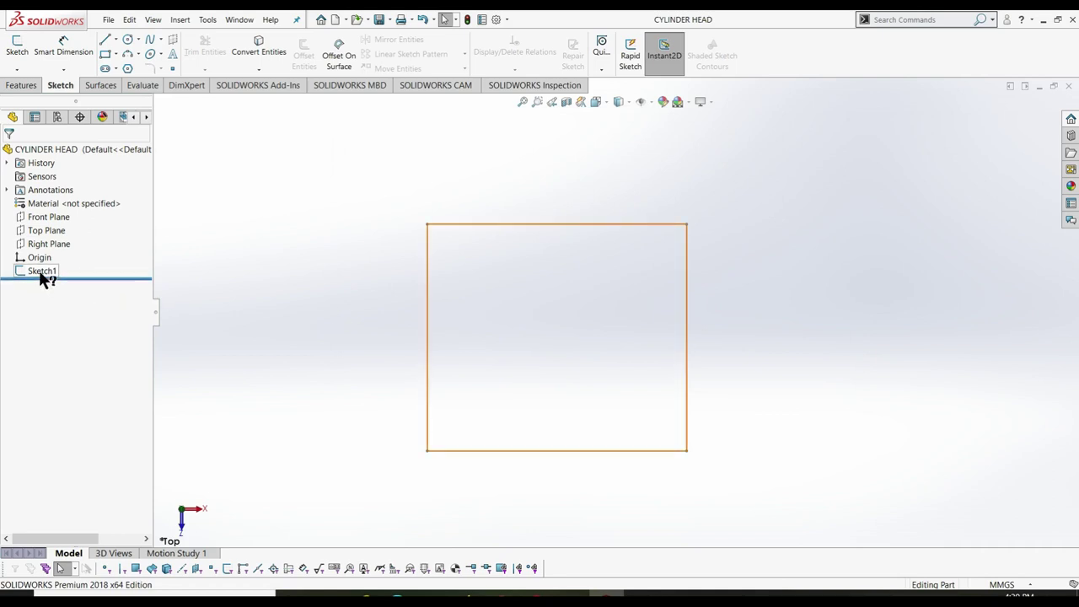
{"action": "right_click", "coordinate": [39, 271]}
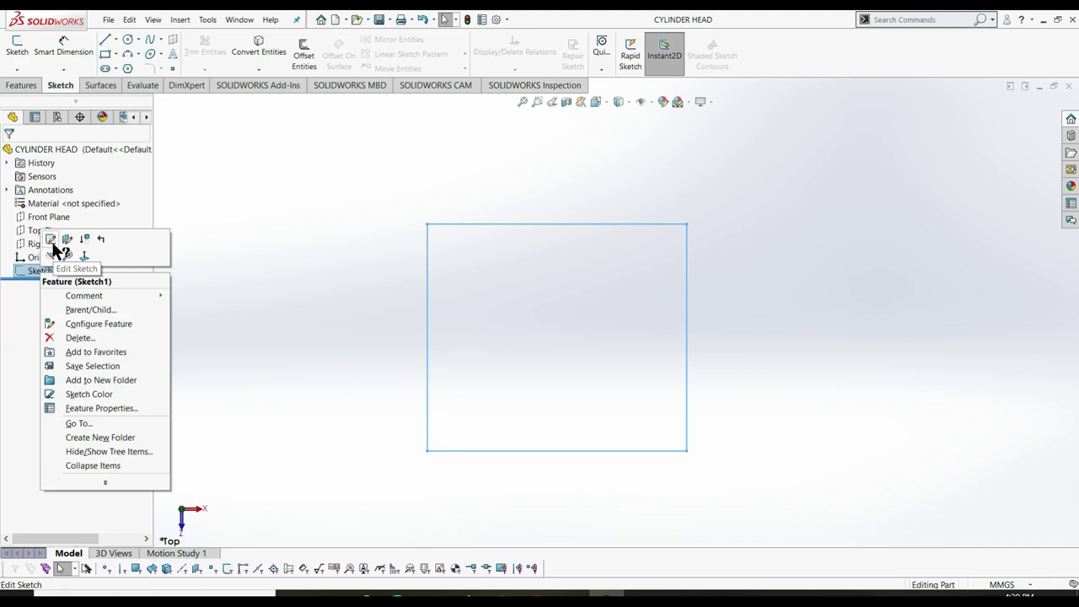
{"action": "left_click", "coordinate": [51, 241]}
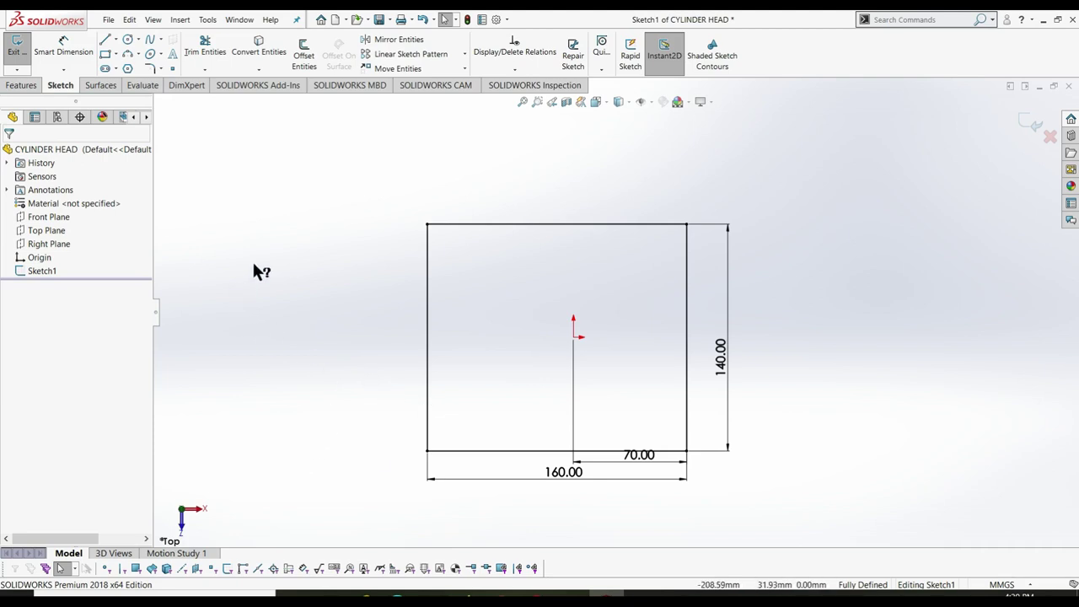
{"action": "left_click", "coordinate": [148, 70]}
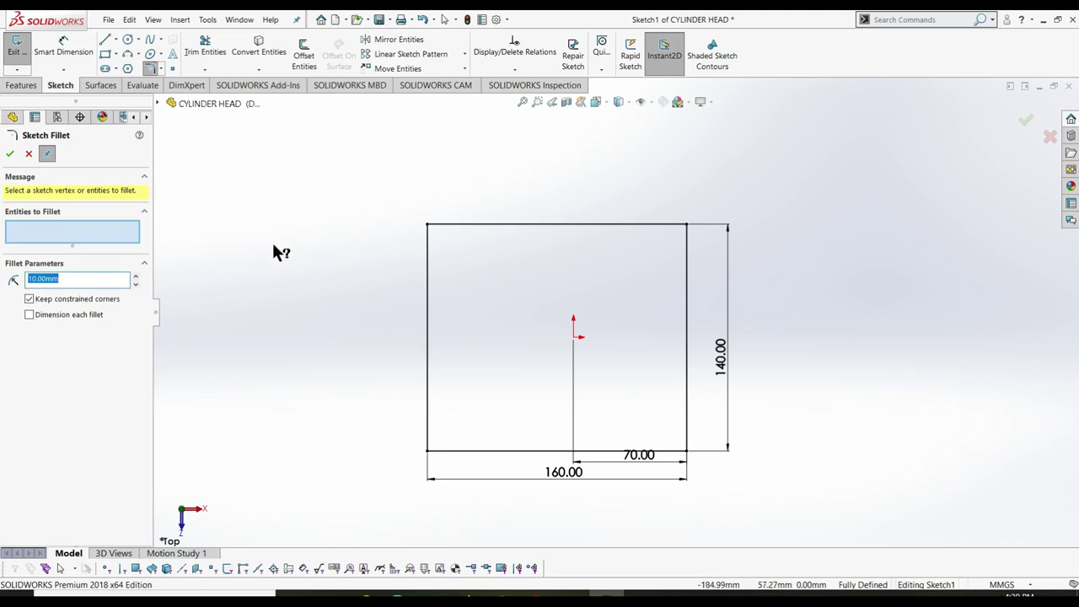
{"action": "type", "text": "15"}
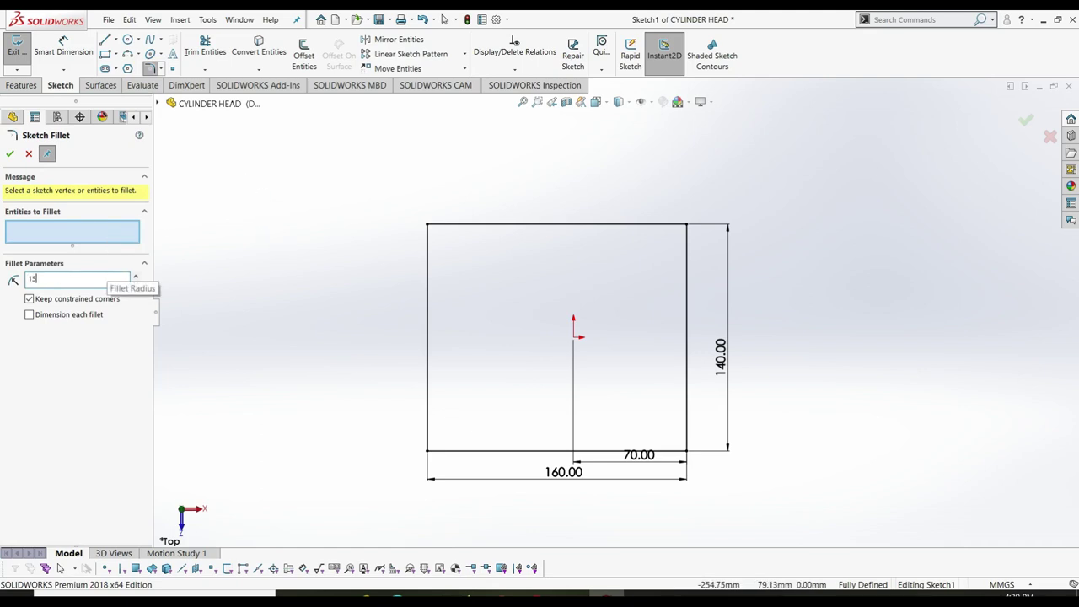
{"action": "left_click", "coordinate": [73, 232]}
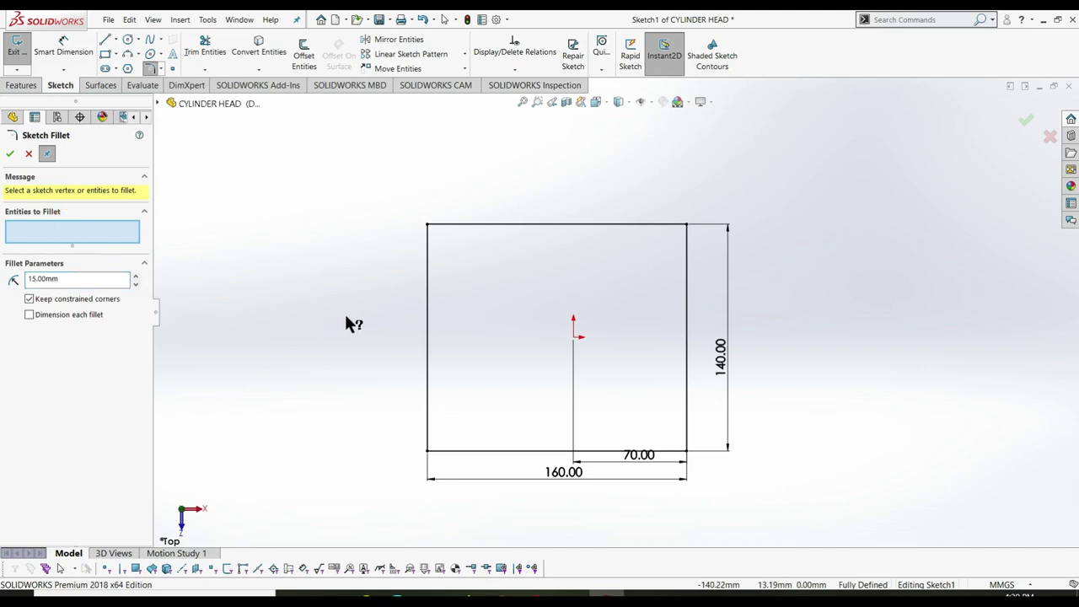
- Fillet all four rectangle corners at 15 mm, accepting the warnings
{"action": "left_click", "coordinate": [428, 226]}
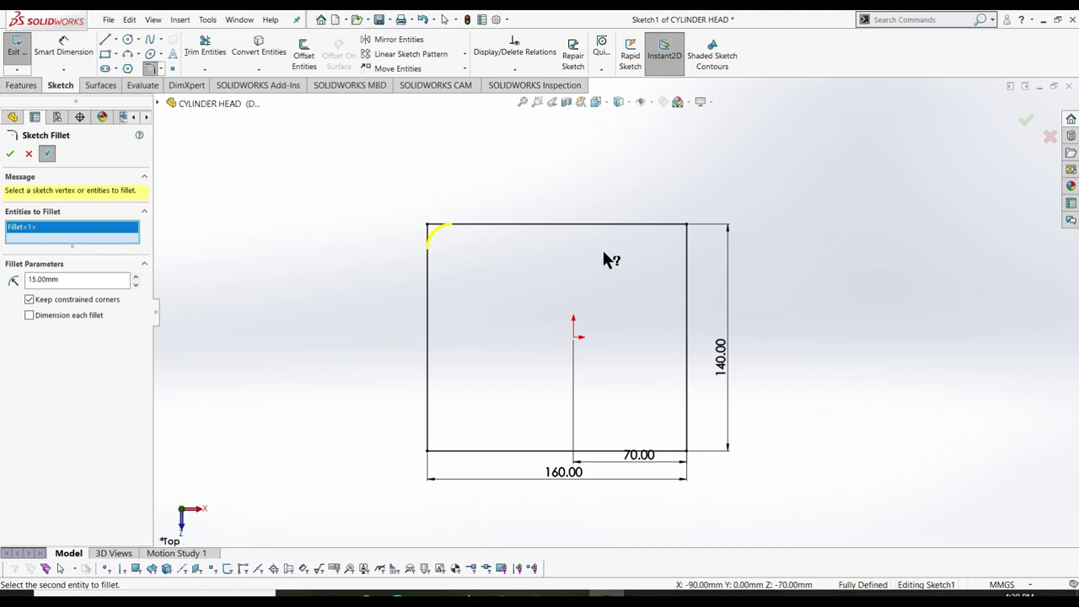
{"action": "left_click", "coordinate": [686, 225]}
{"action": "left_click", "coordinate": [574, 319]}
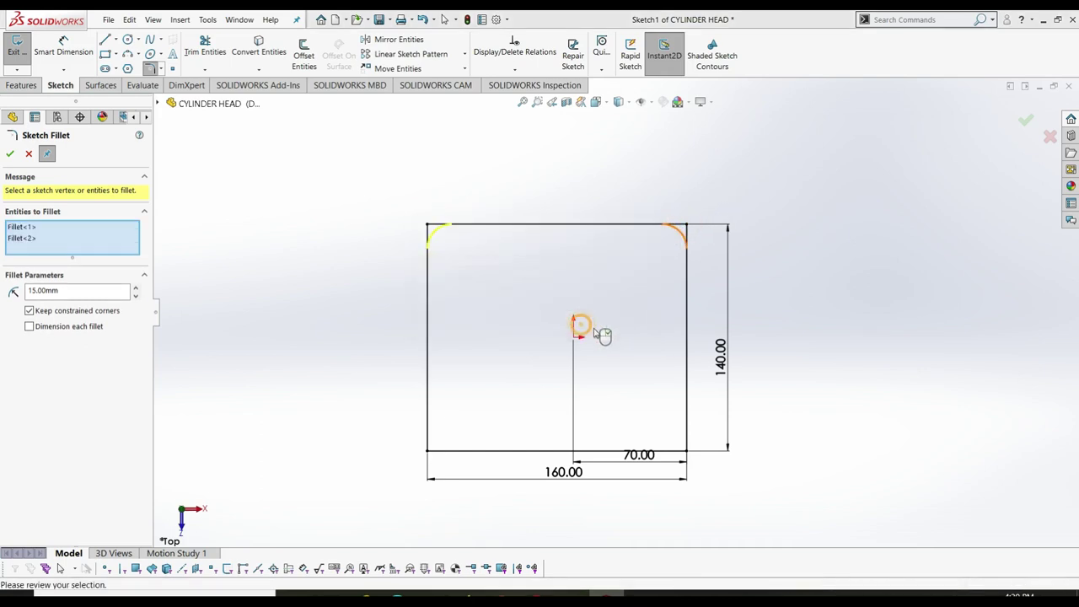
{"action": "left_click", "coordinate": [428, 450]}
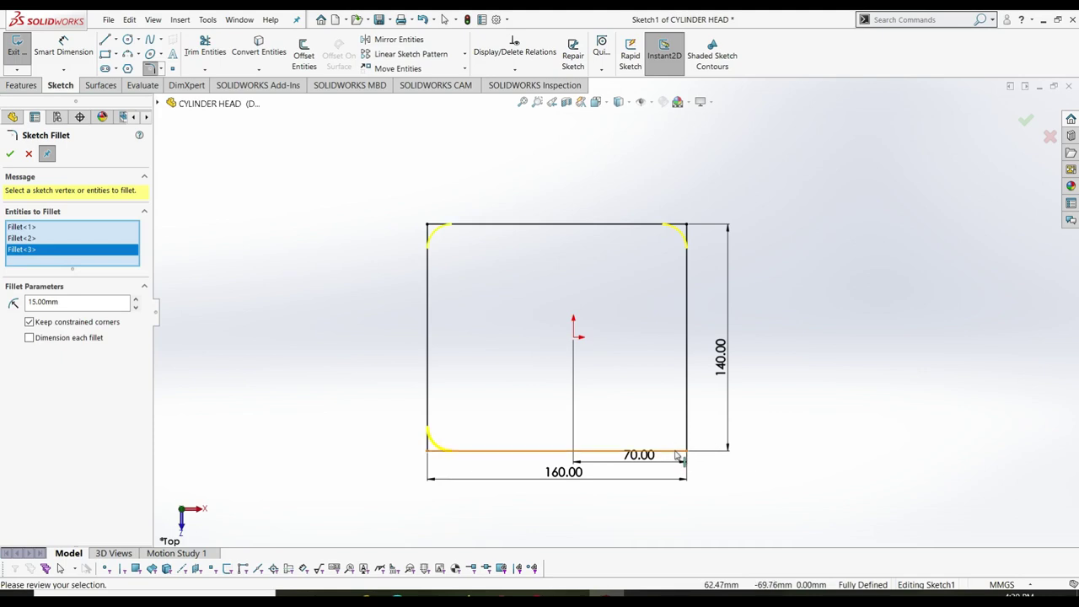
{"action": "left_click", "coordinate": [687, 453]}
{"action": "left_click", "coordinate": [563, 316]}
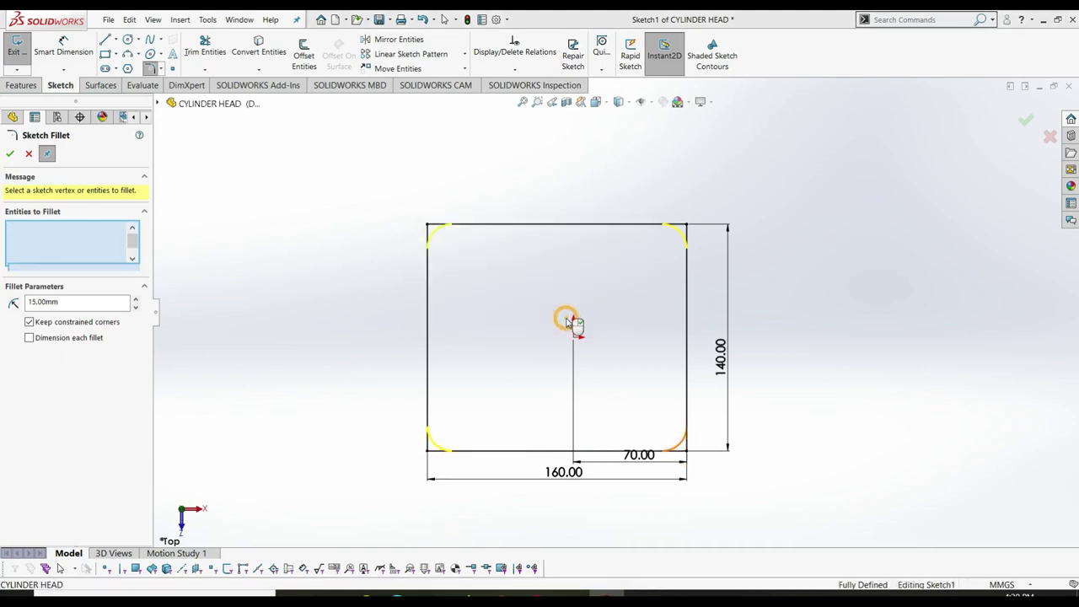
{"action": "left_click", "coordinate": [9, 153]}
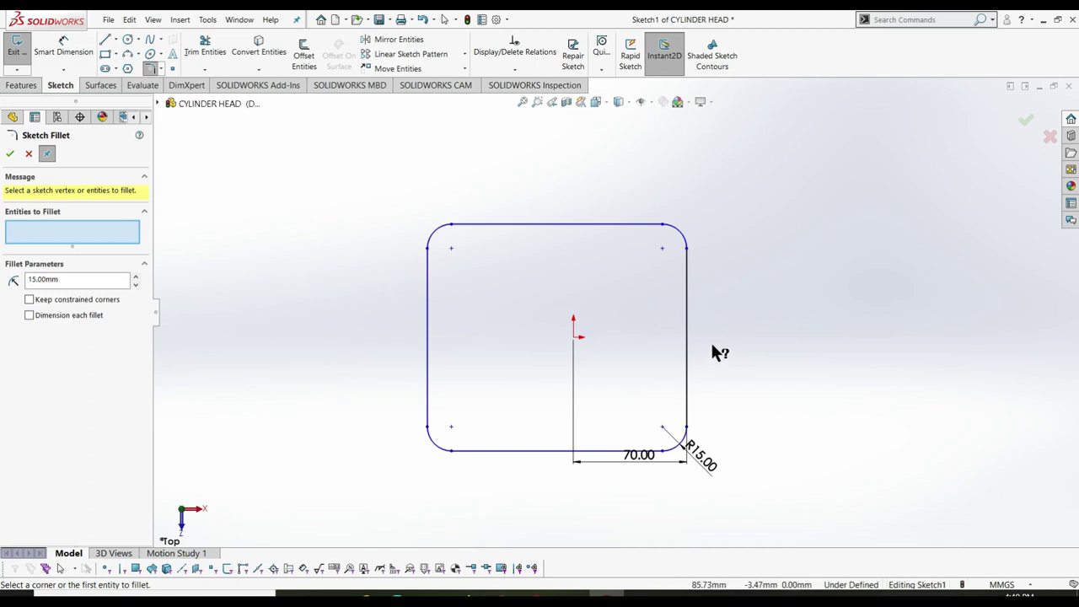
{"action": "left_click", "coordinate": [9, 153]}
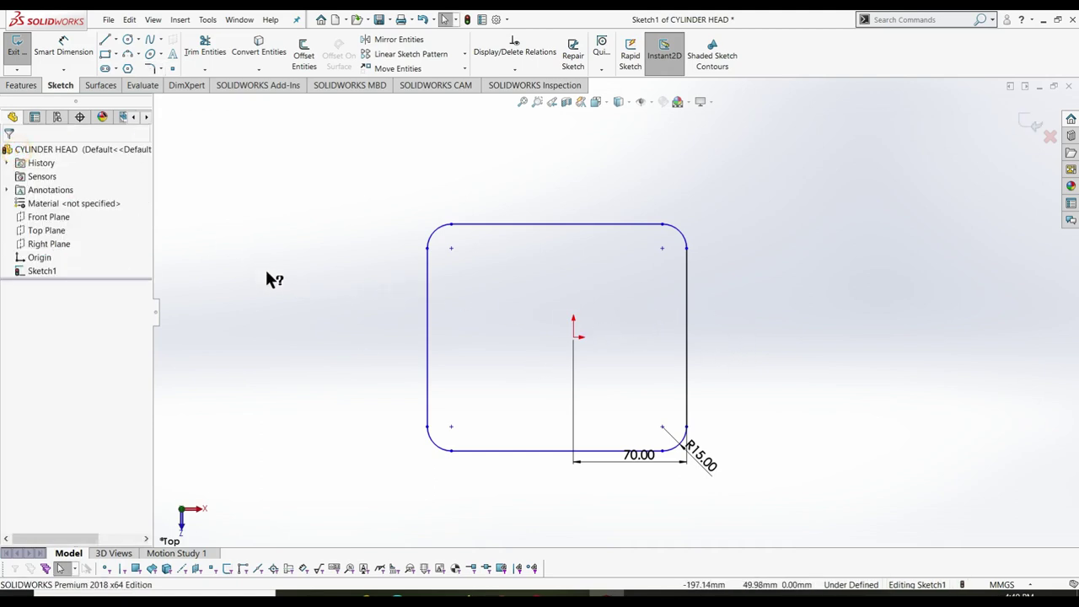
- Dimension the filleted outline 160 between vertical edges and 140 between horizontal edges, then exit Sketch1
{"action": "right_click_drag", "start_coordinate": [308, 340], "coordinate": [318, 204]}
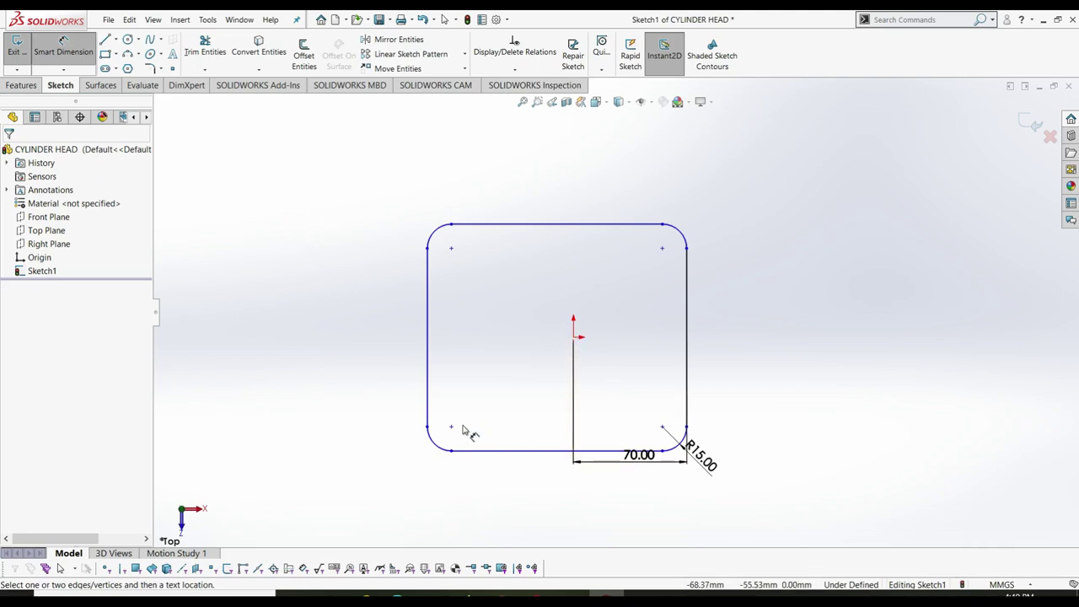
{"action": "left_click", "coordinate": [687, 372]}
{"action": "left_click", "coordinate": [427, 369]}
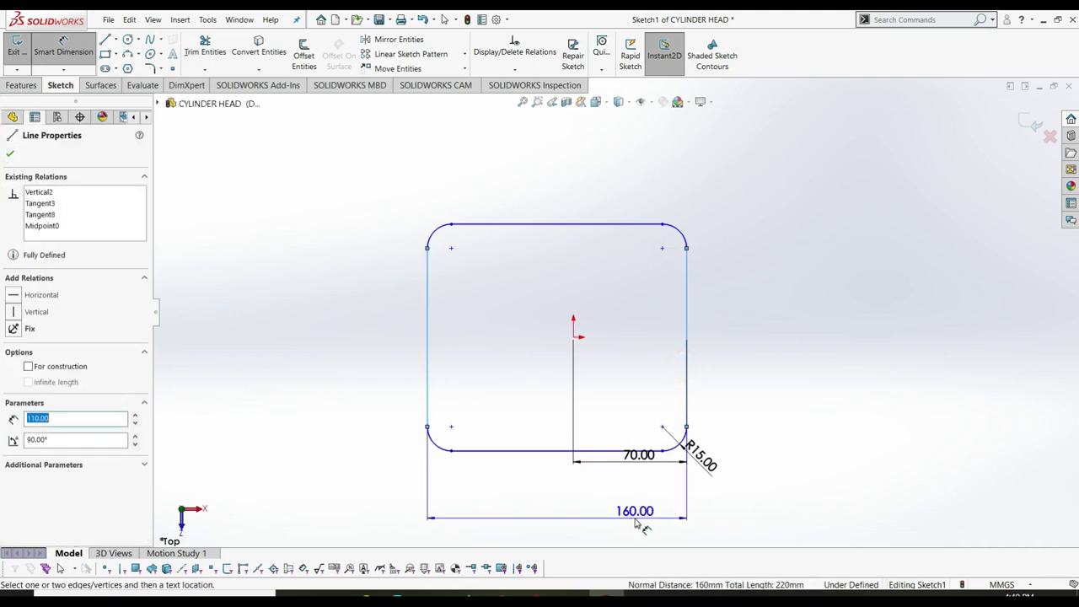
{"action": "left_click", "coordinate": [641, 496]}
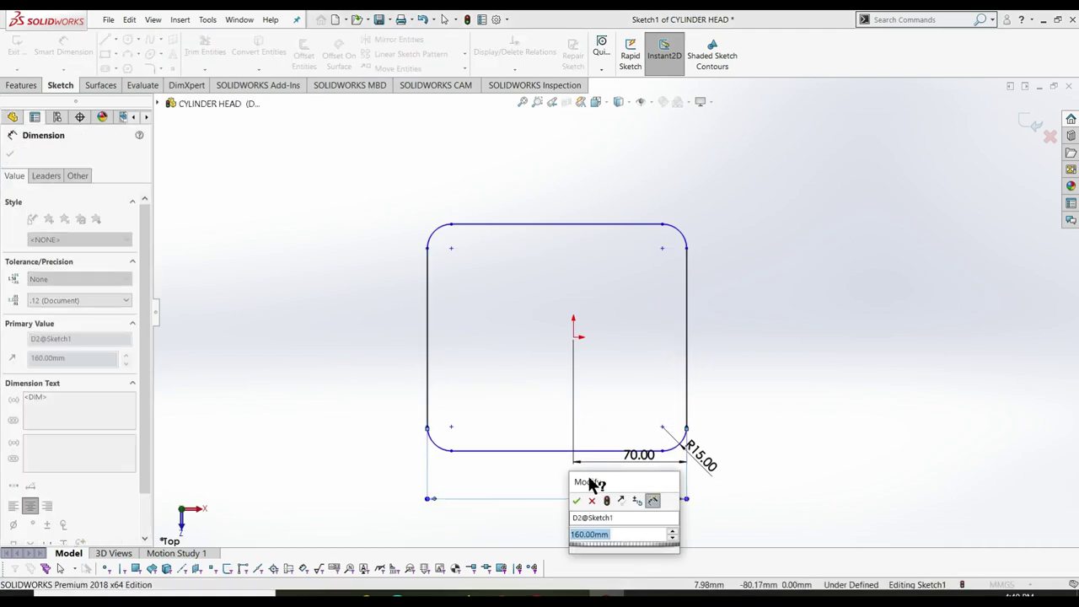
{"action": "key", "text": "Return"}
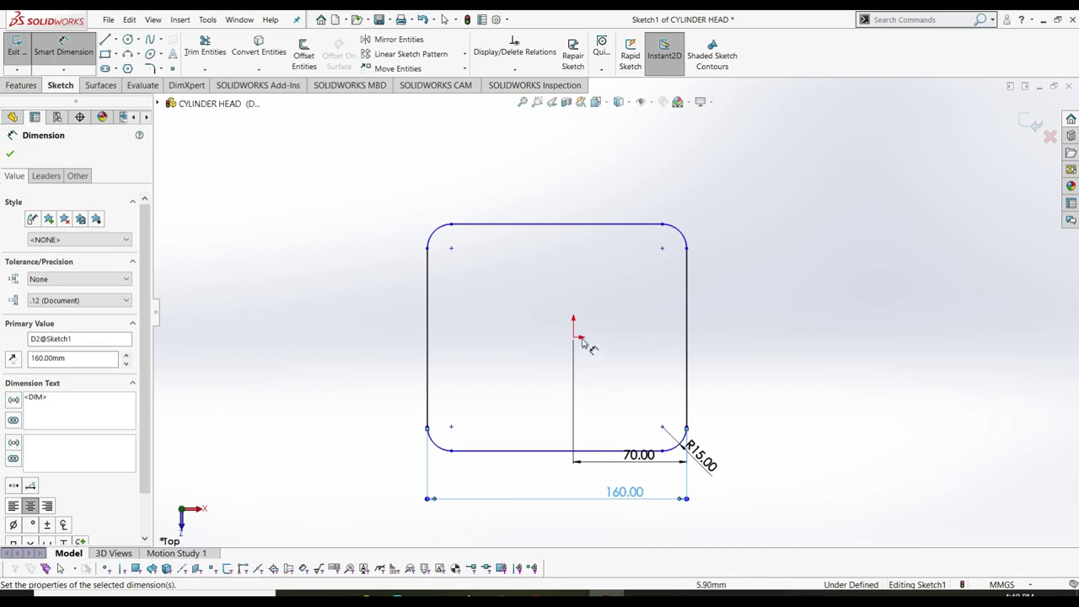
{"action": "left_click", "coordinate": [600, 224]}
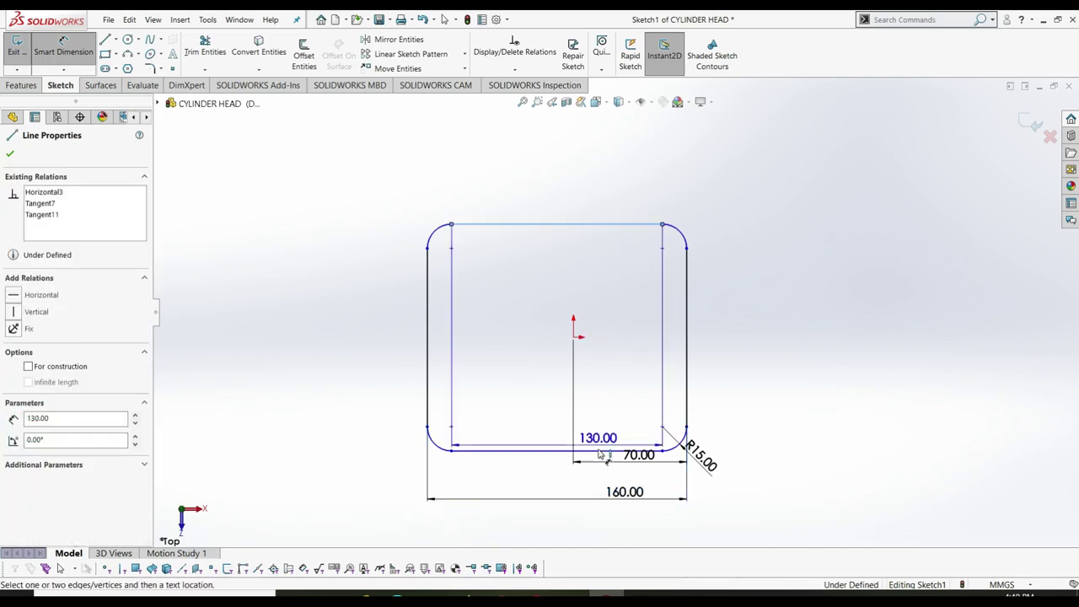
{"action": "left_click", "coordinate": [598, 450]}
{"action": "left_click", "coordinate": [731, 357]}
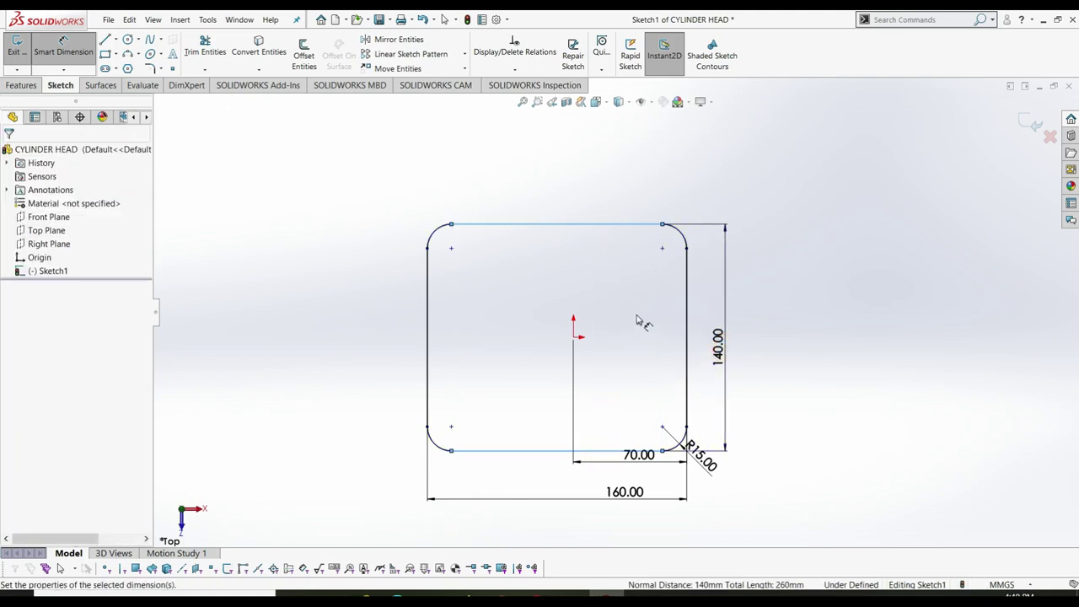
{"action": "left_click", "coordinate": [678, 350]}
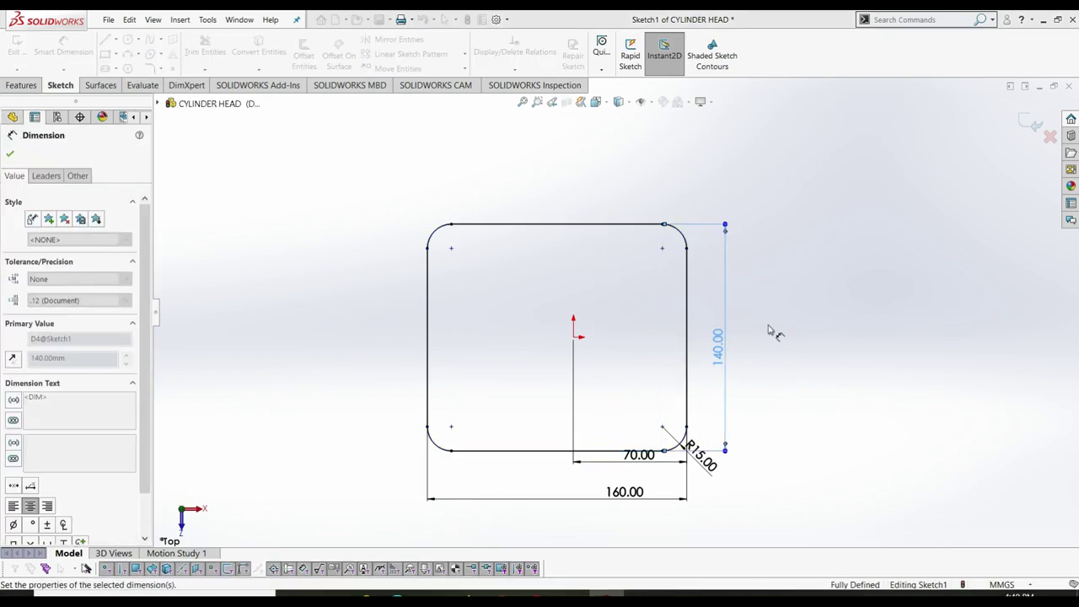
{"action": "right_click", "coordinate": [802, 273]}
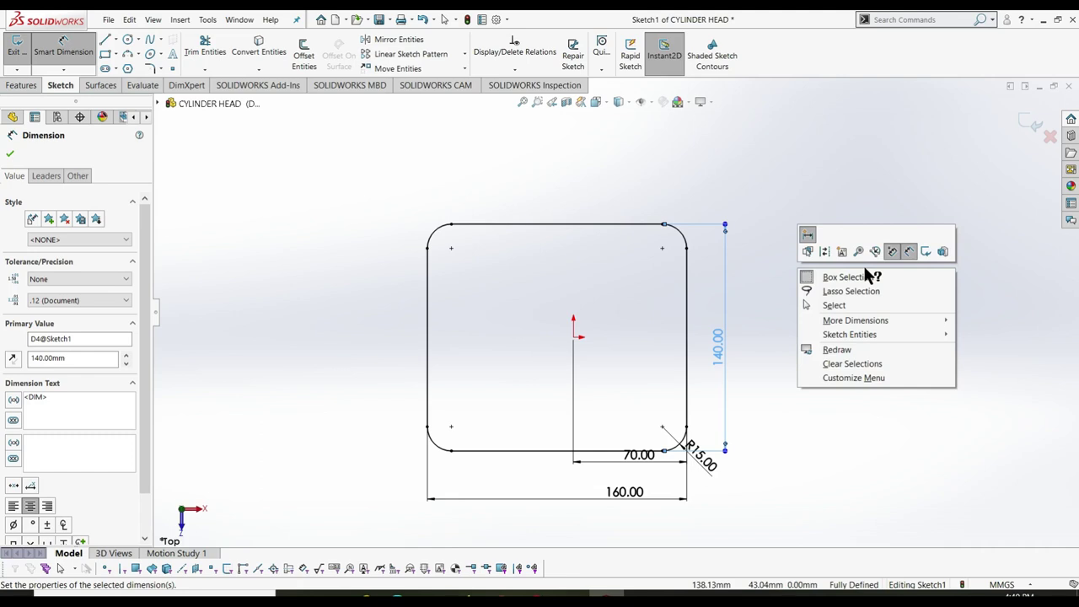
{"action": "left_click", "coordinate": [927, 252]}
- Extrude Sketch1 70 mm as Boss-Extrude1, viewed isometrically
{"action": "left_click", "coordinate": [43, 269]}
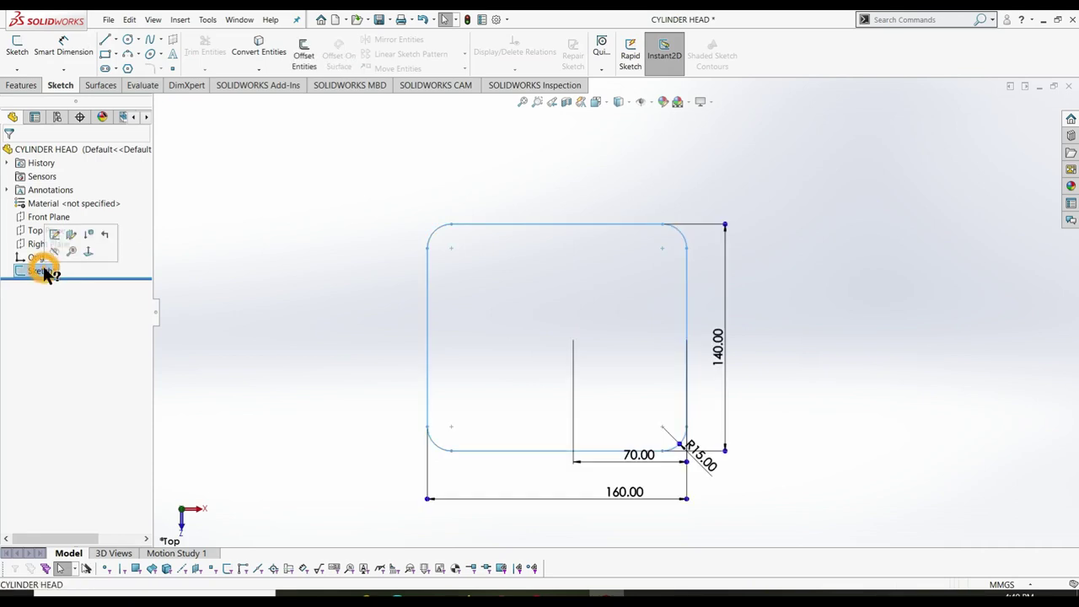
{"action": "left_click", "coordinate": [234, 317]}
{"action": "key", "text": "ctrl+7"}
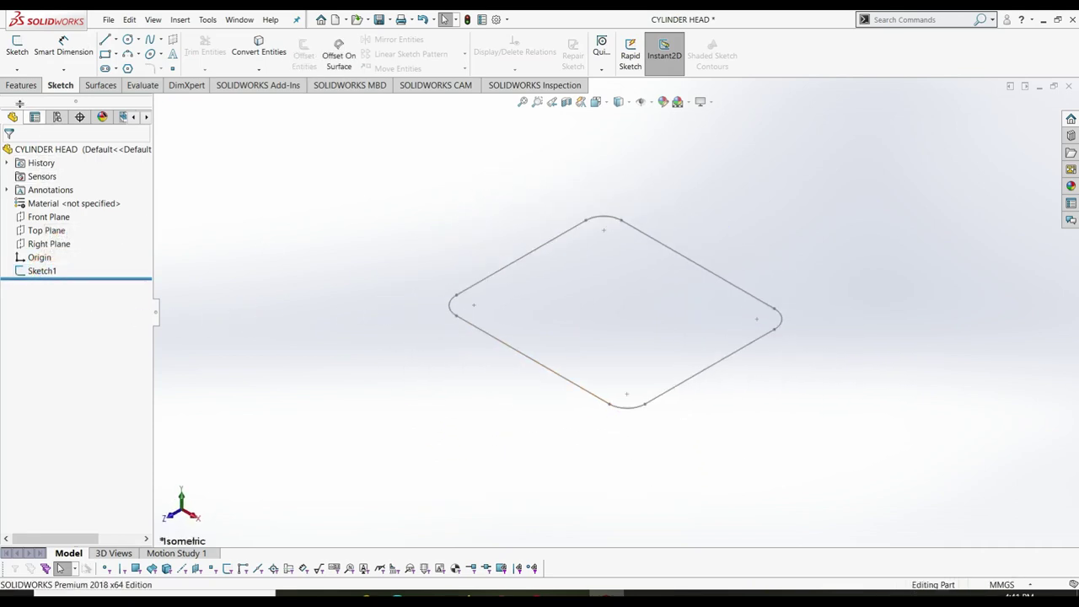
{"action": "left_click", "coordinate": [21, 85]}
{"action": "left_click", "coordinate": [40, 272]}
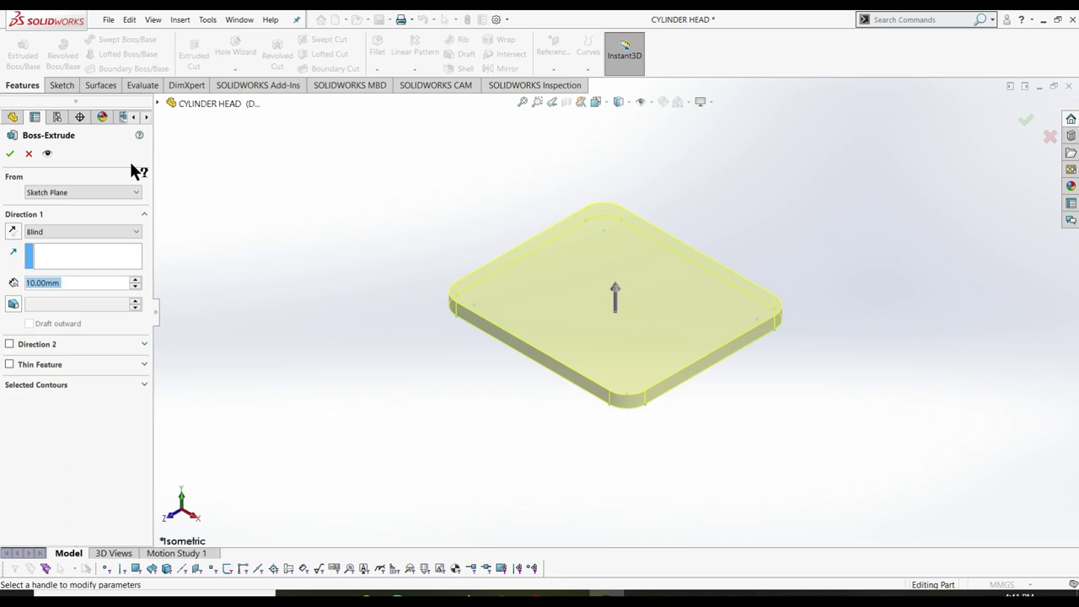
{"action": "type", "text": "70"}
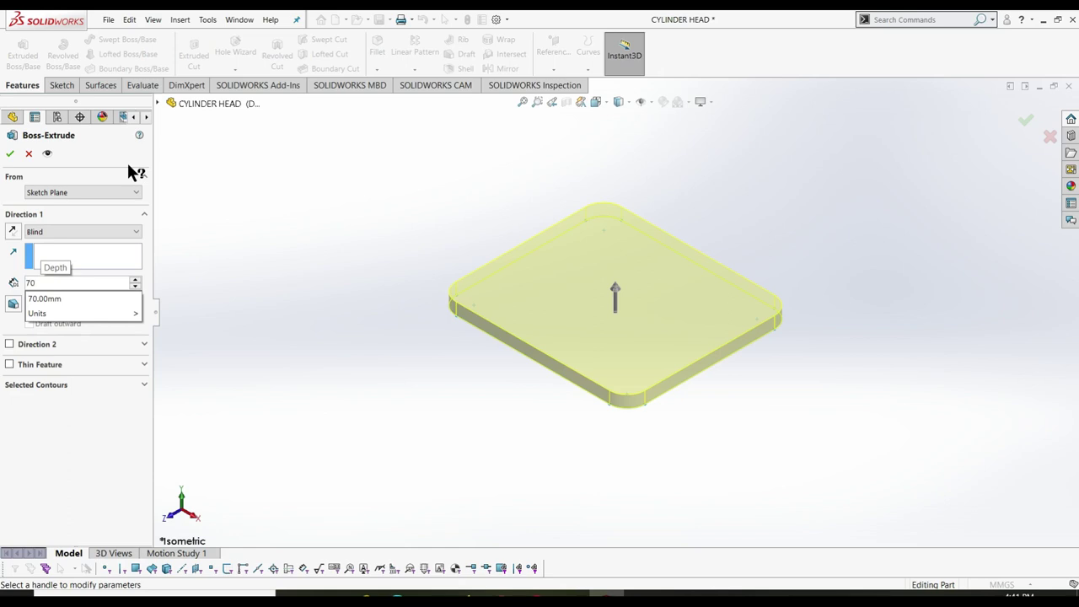
{"action": "key", "text": "Return"}
{"action": "key", "text": "Return"}
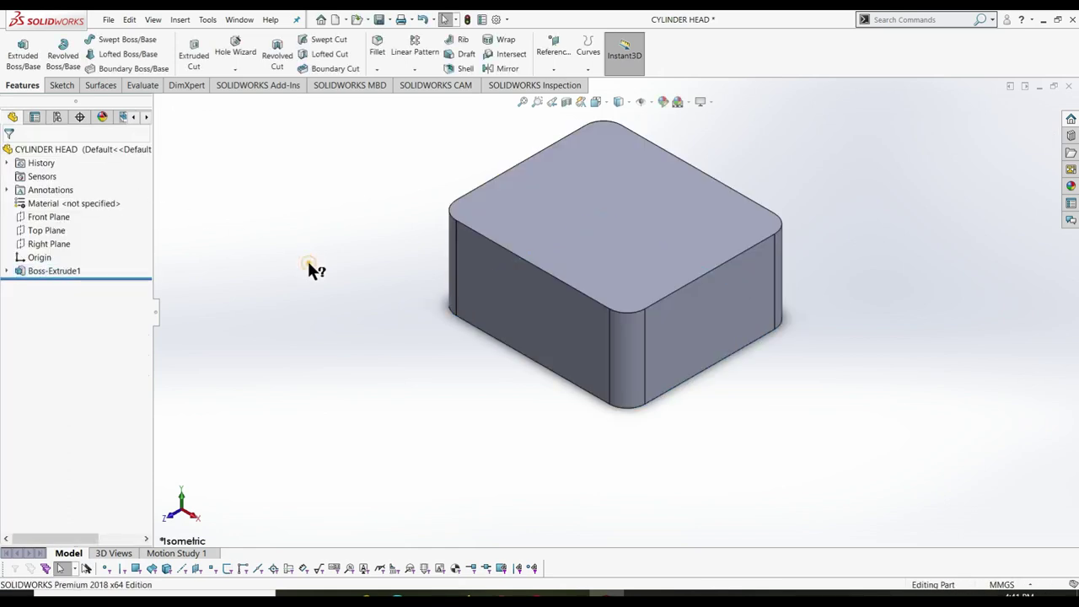
{"action": "left_click", "coordinate": [309, 266]}
- Save the CYLINDER HEAD part with Ctrl+S and switch to the Sketch tab
{"action": "key", "text": "ctrl+s"}
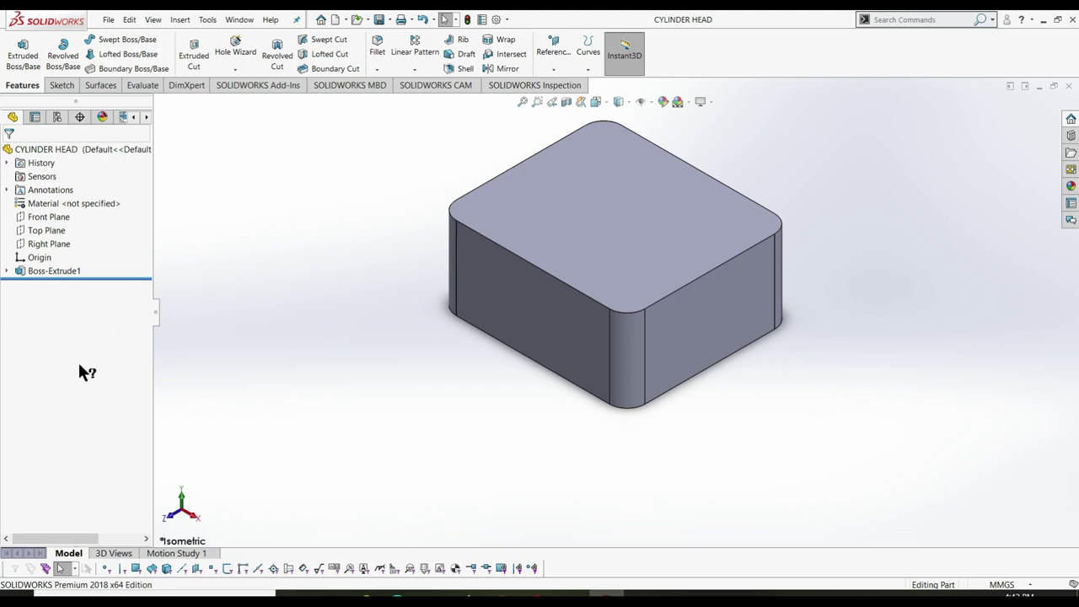
{"action": "left_click", "coordinate": [56, 89]}
- Start Sketch2 on the block's top face and draw a circle centred on the origin
{"action": "left_click", "coordinate": [16, 46]}
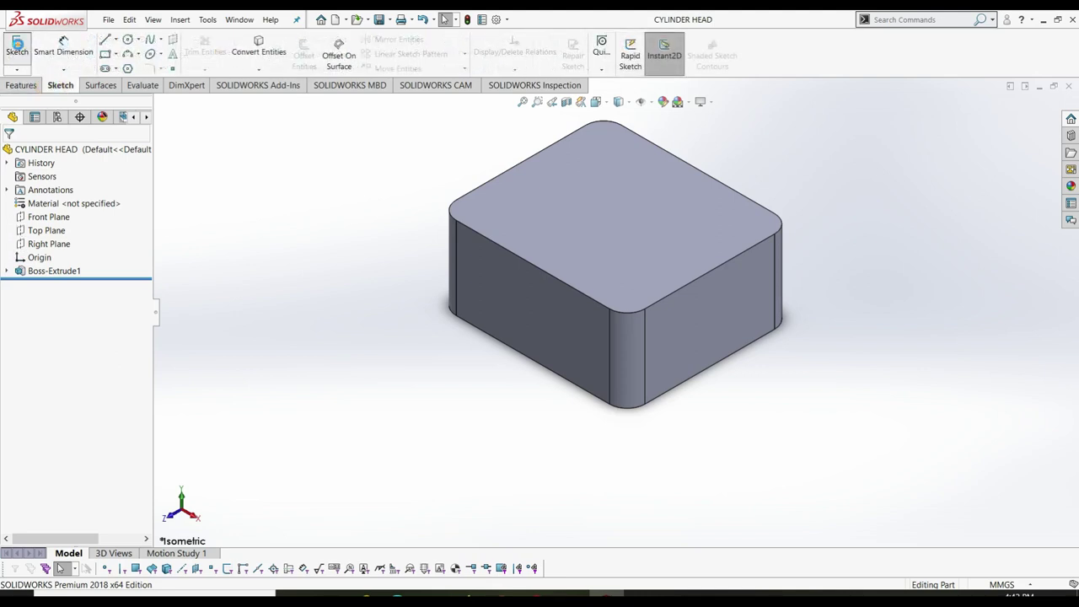
{"action": "left_click", "coordinate": [616, 218]}
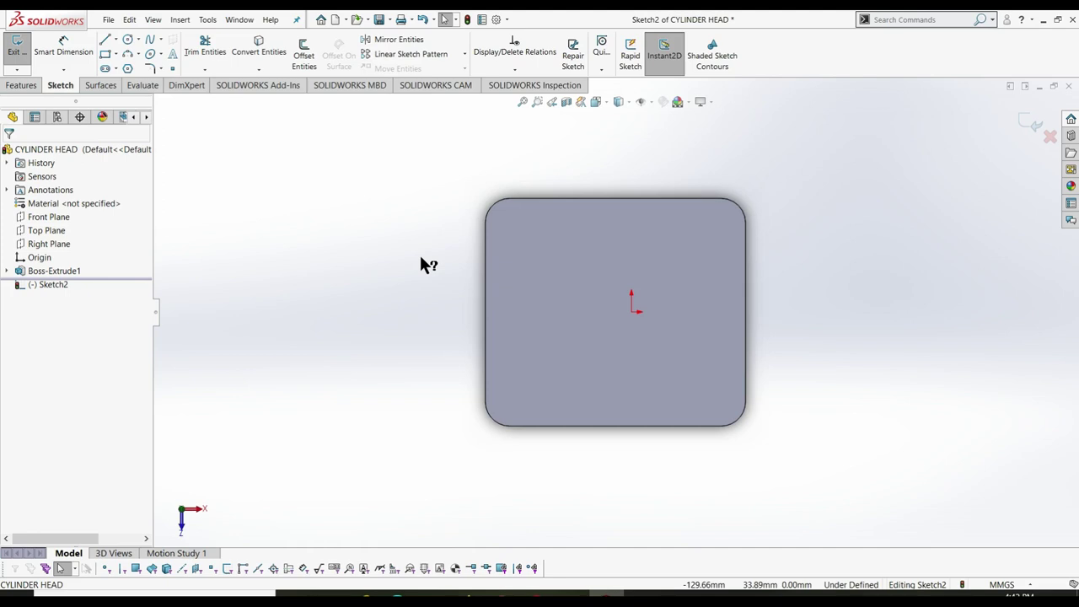
{"action": "right_click_drag", "start_coordinate": [327, 313], "coordinate": [450, 315]}
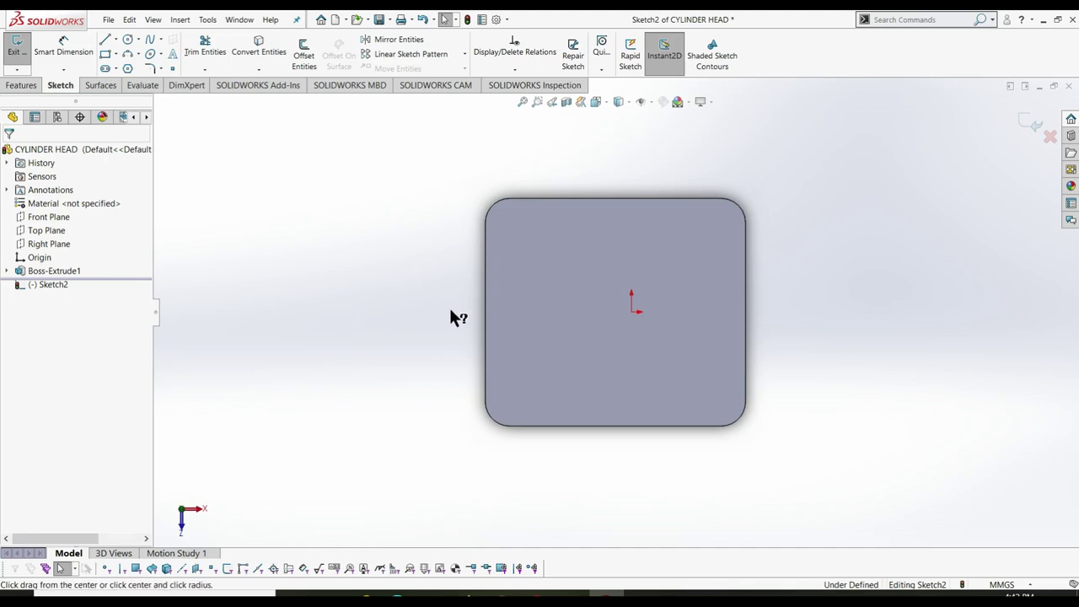
{"action": "left_click", "coordinate": [634, 316]}
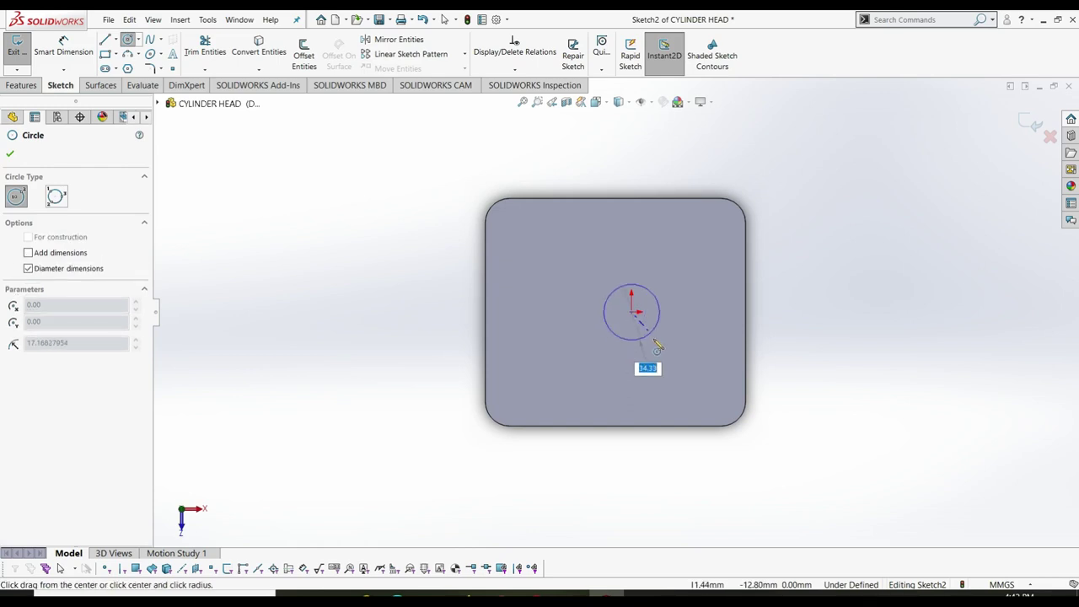
{"action": "left_click", "coordinate": [681, 352]}
- Dimension the circle's diameter to 140 mm
{"action": "key", "text": "Escape"}
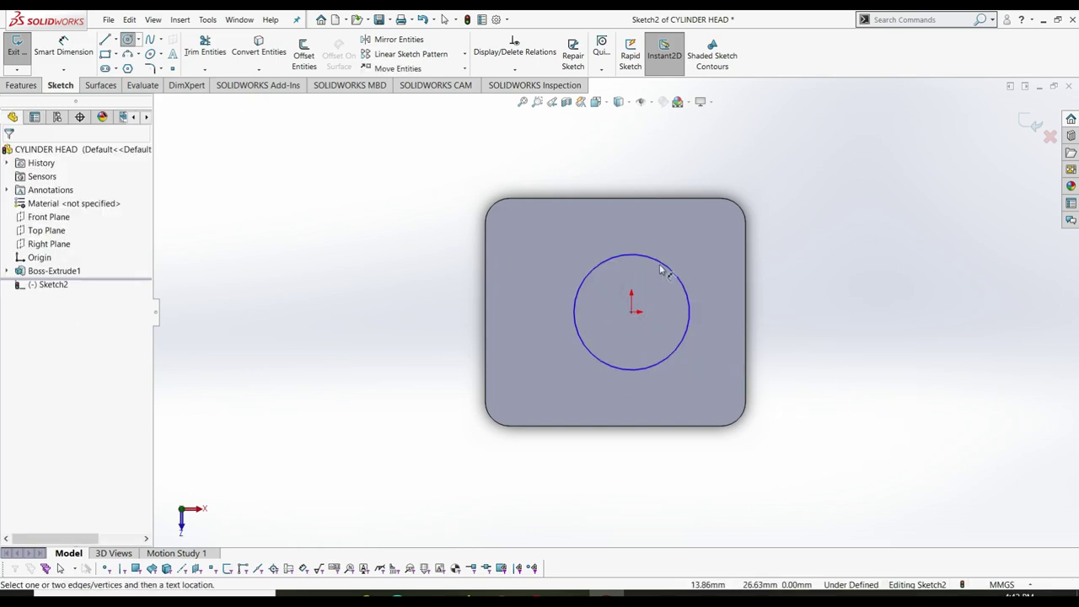
{"action": "right_click_drag", "start_coordinate": [662, 269], "coordinate": [705, 239]}
{"action": "left_click", "coordinate": [675, 268]}
{"action": "left_click", "coordinate": [793, 218]}
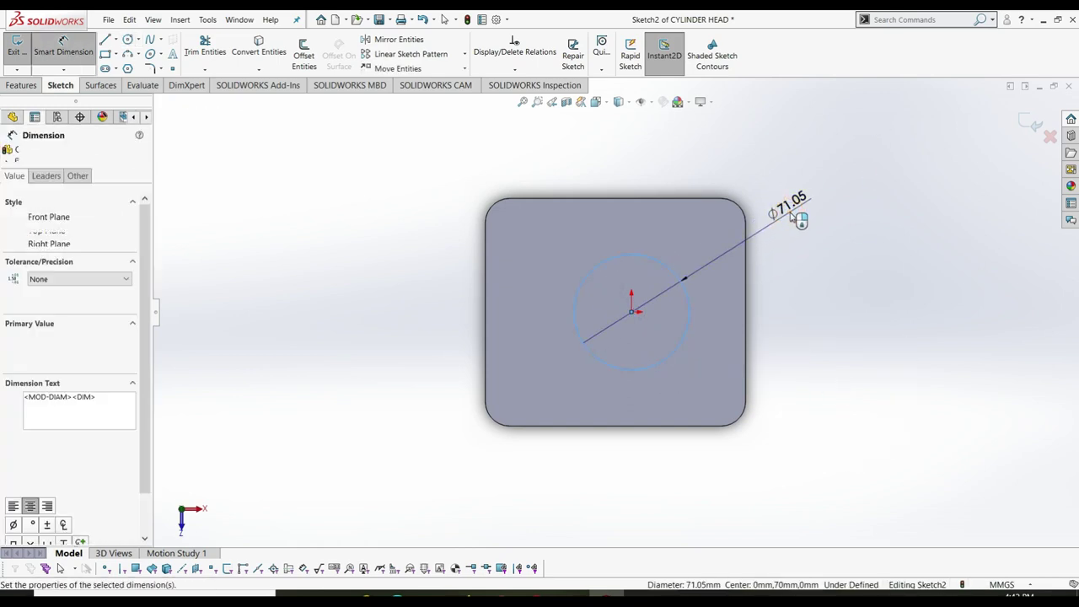
{"action": "type", "text": "14"}
{"action": "key", "text": "Return"}
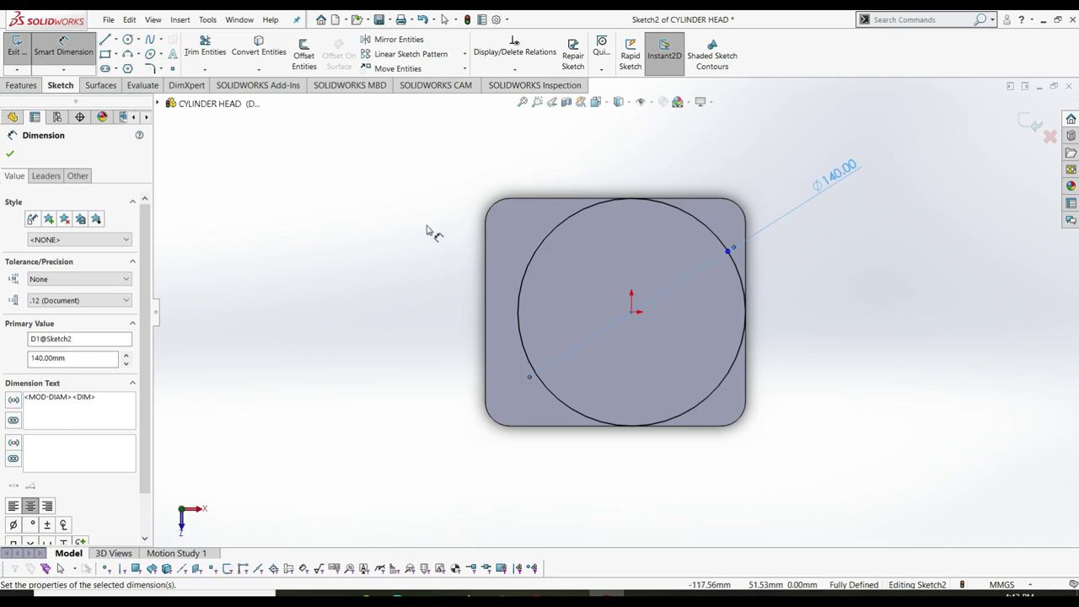
- Draw two short vertical lines across the top edge and two horizontal lines across the left edge
{"action": "key", "text": "l"}
{"action": "left_click", "coordinate": [581, 175]}
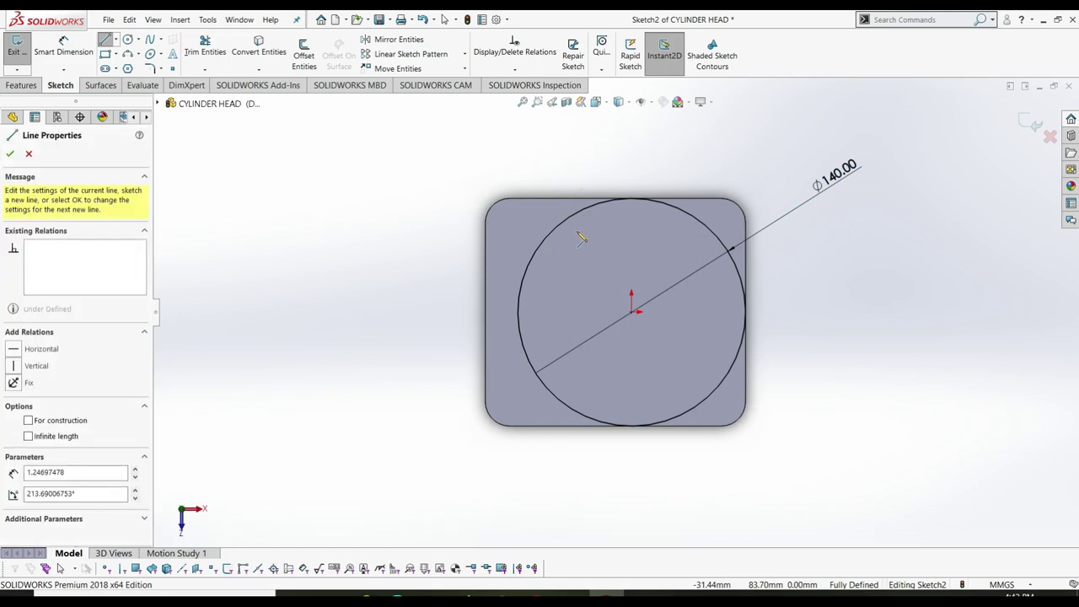
{"action": "left_click", "coordinate": [582, 232]}
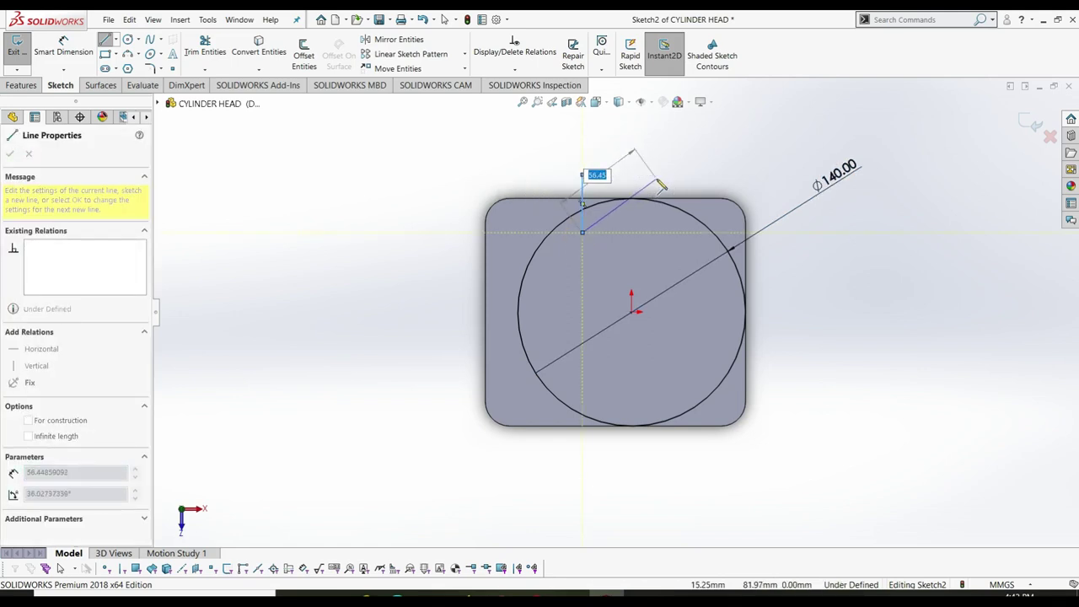
{"action": "key", "text": "Escape"}
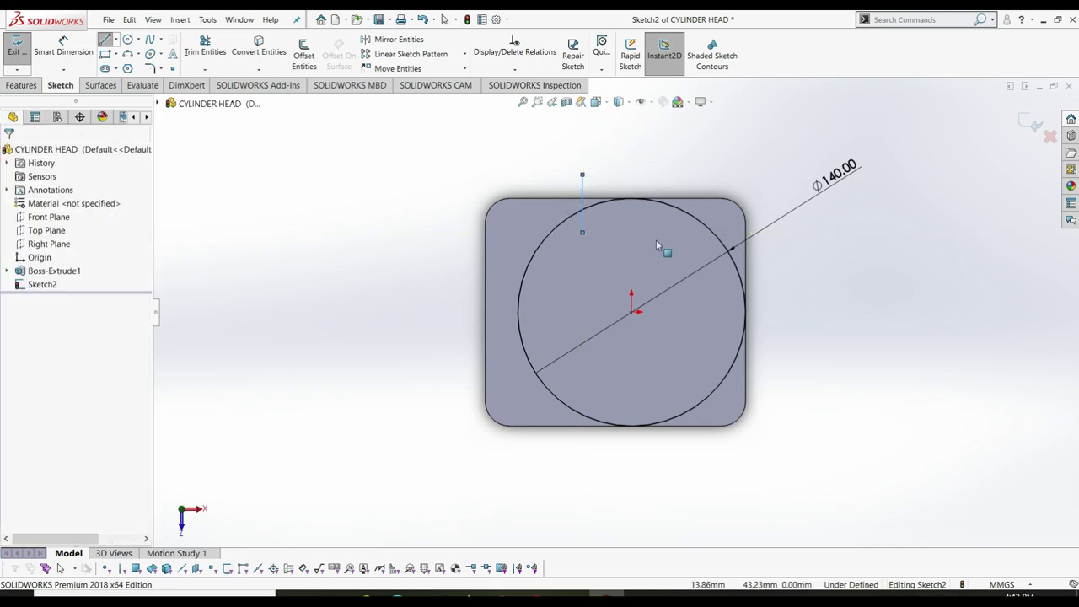
{"action": "key", "text": "l"}
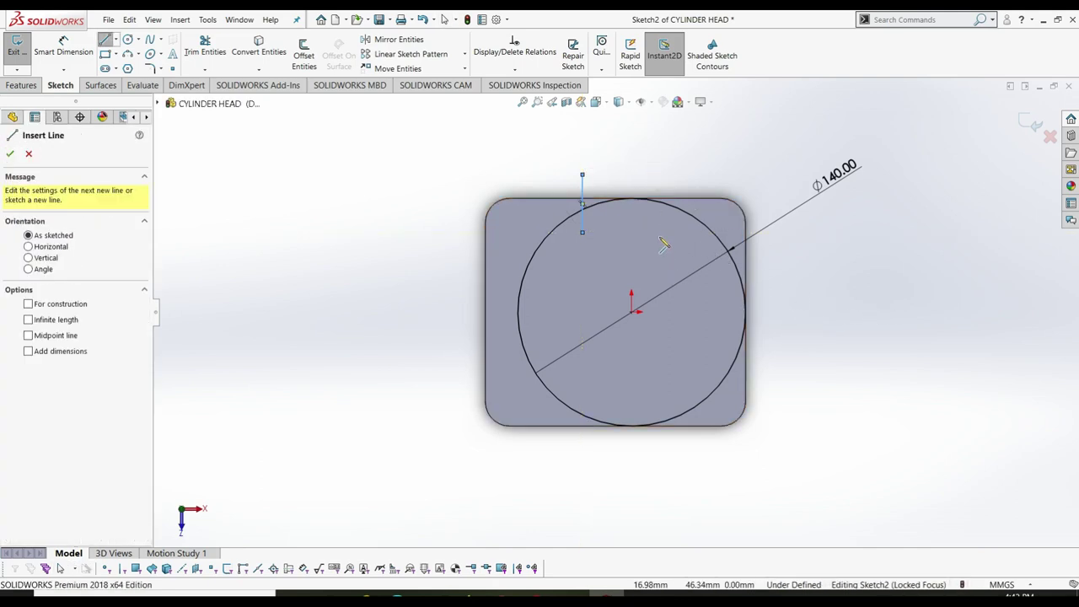
{"action": "left_click_drag", "start_coordinate": [659, 231], "coordinate": [660, 176]}
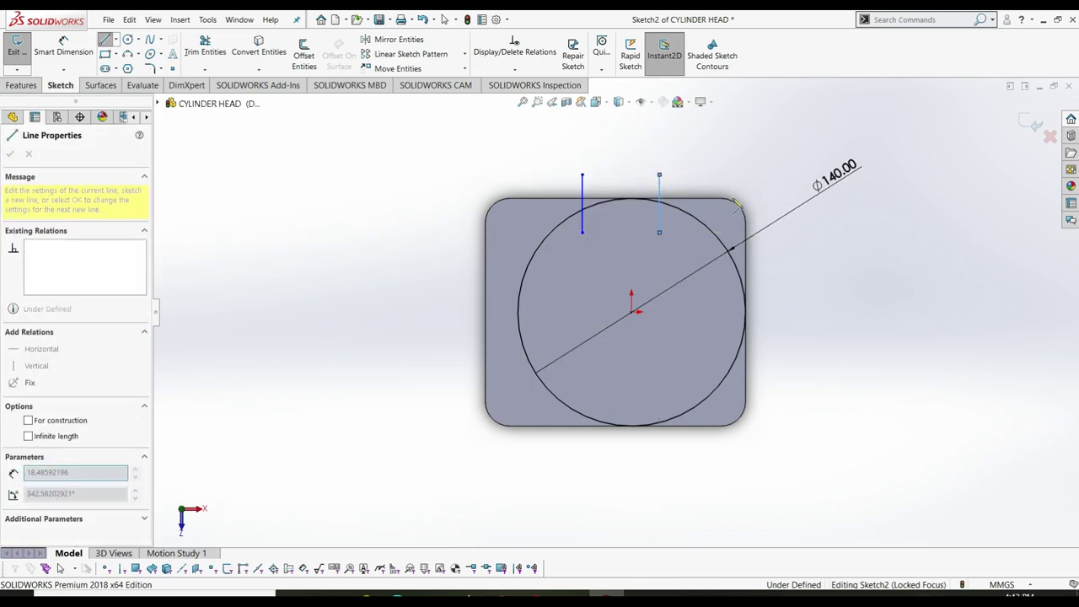
{"action": "key", "text": "Escape"}
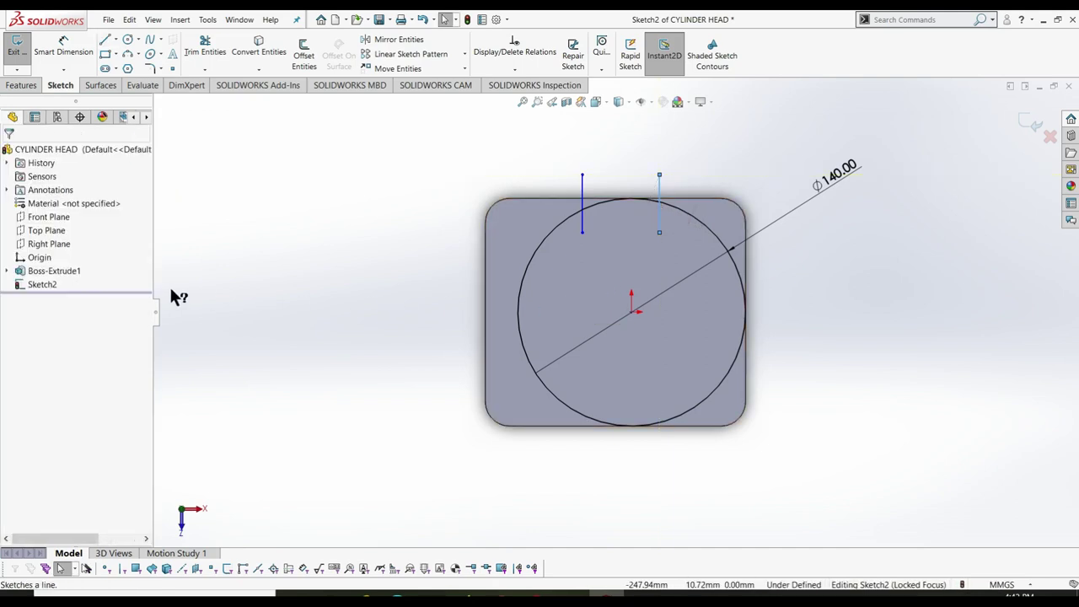
{"action": "key", "text": "l"}
{"action": "left_click", "coordinate": [458, 279]}
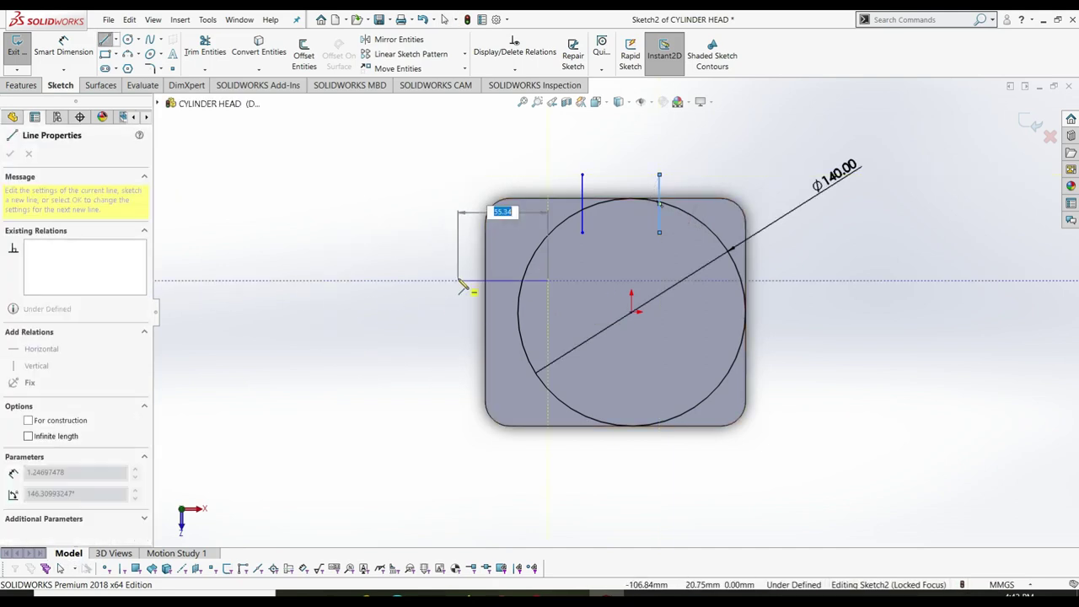
{"action": "key", "text": "Escape"}
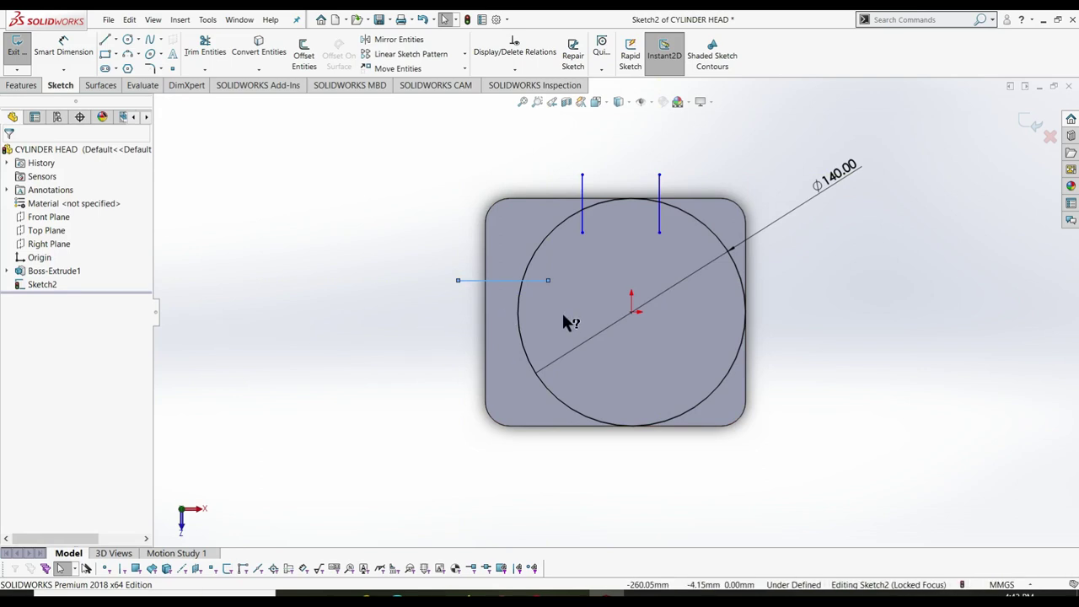
{"action": "key", "text": "l"}
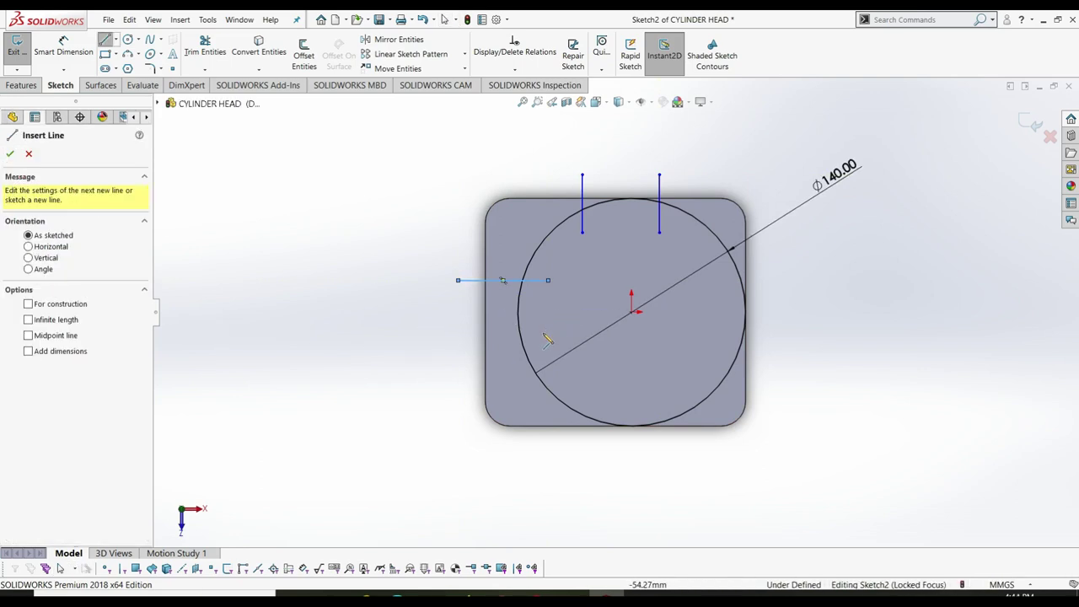
{"action": "left_click", "coordinate": [546, 342]}
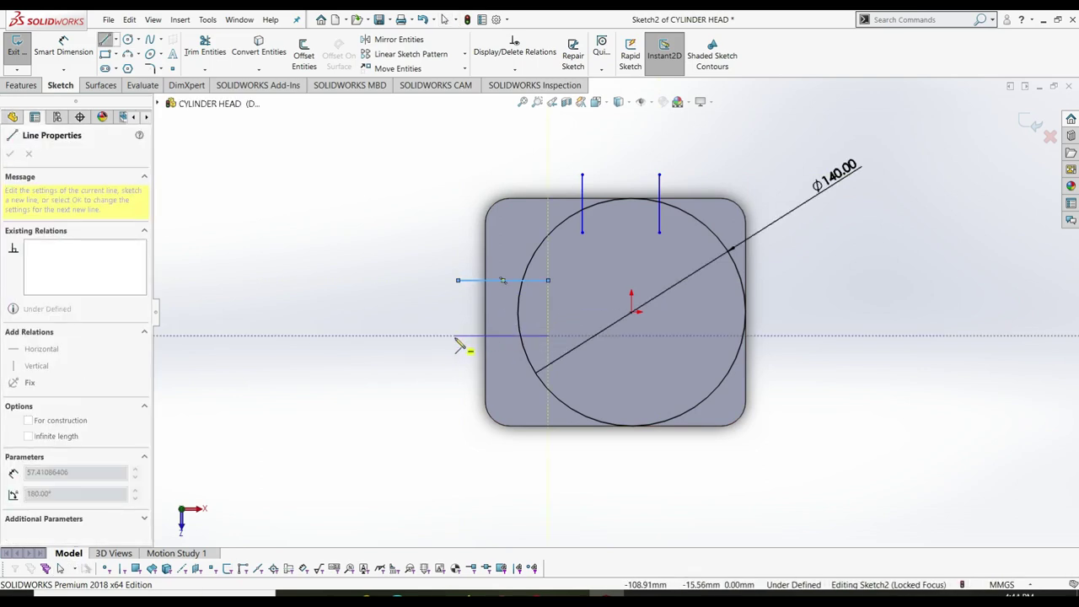
{"action": "left_click", "coordinate": [454, 336]}
{"action": "key", "text": "Escape"}
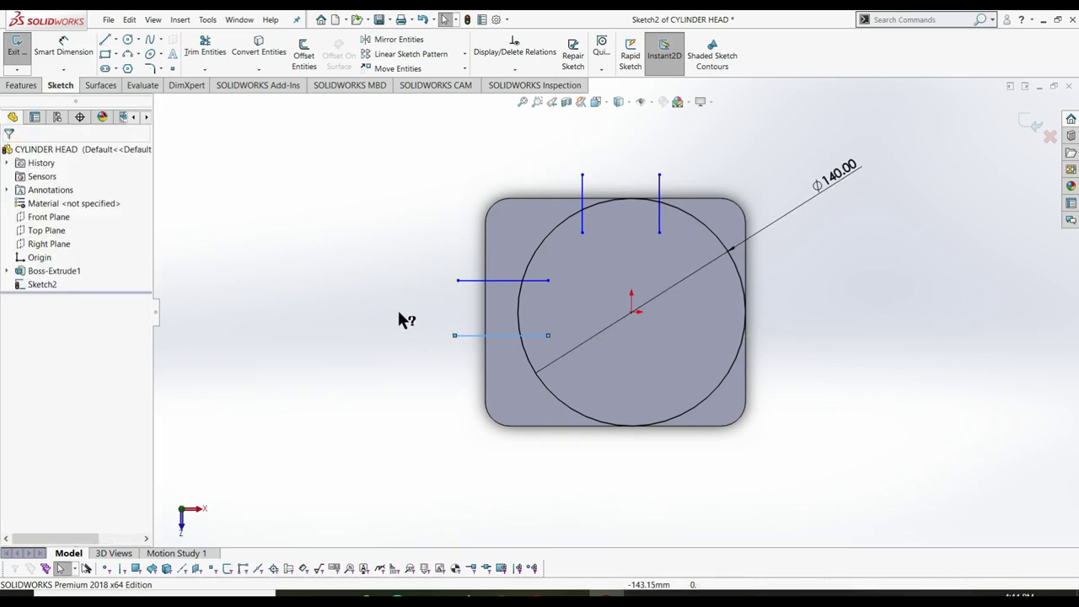
- Draw two horizontal lines across the right edge and two vertical lines across the bottom edge
{"action": "key", "text": "l"}
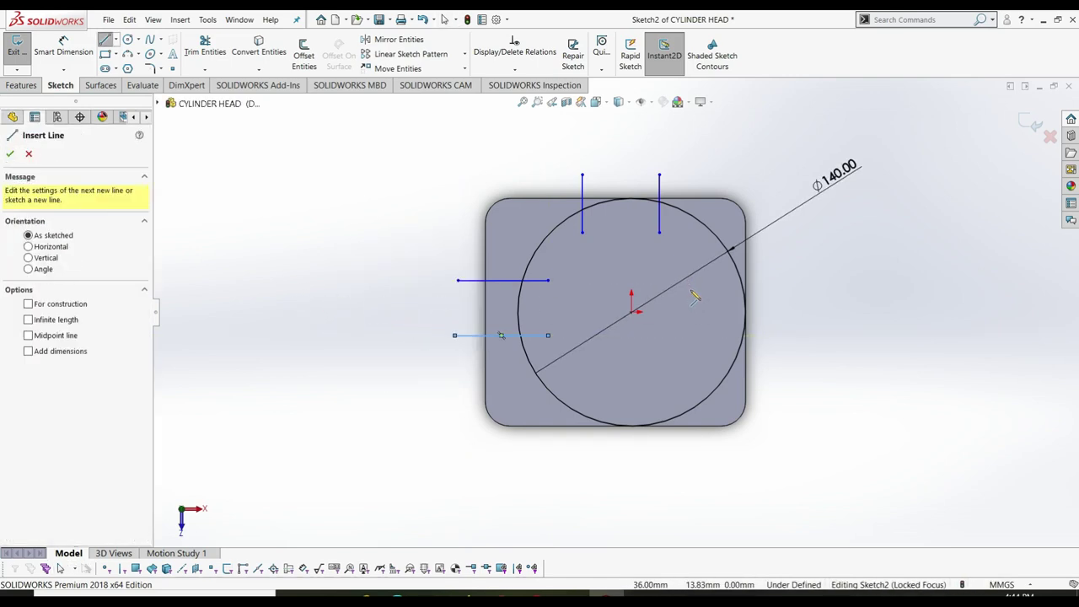
{"action": "left_click_drag", "start_coordinate": [696, 280], "coordinate": [778, 280]}
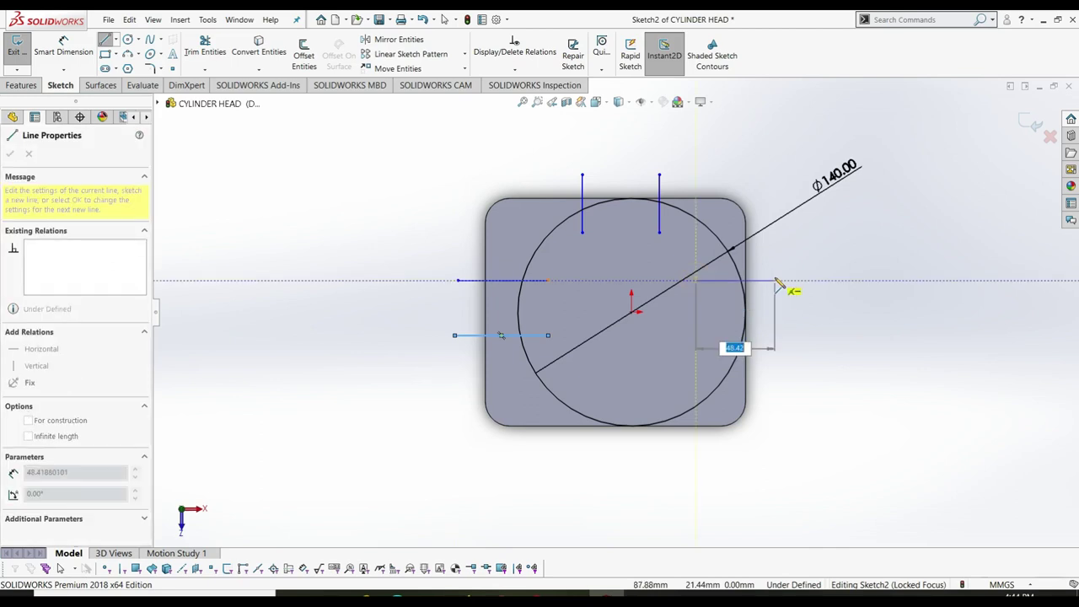
{"action": "key", "text": "Escape"}
{"action": "key", "text": "l"}
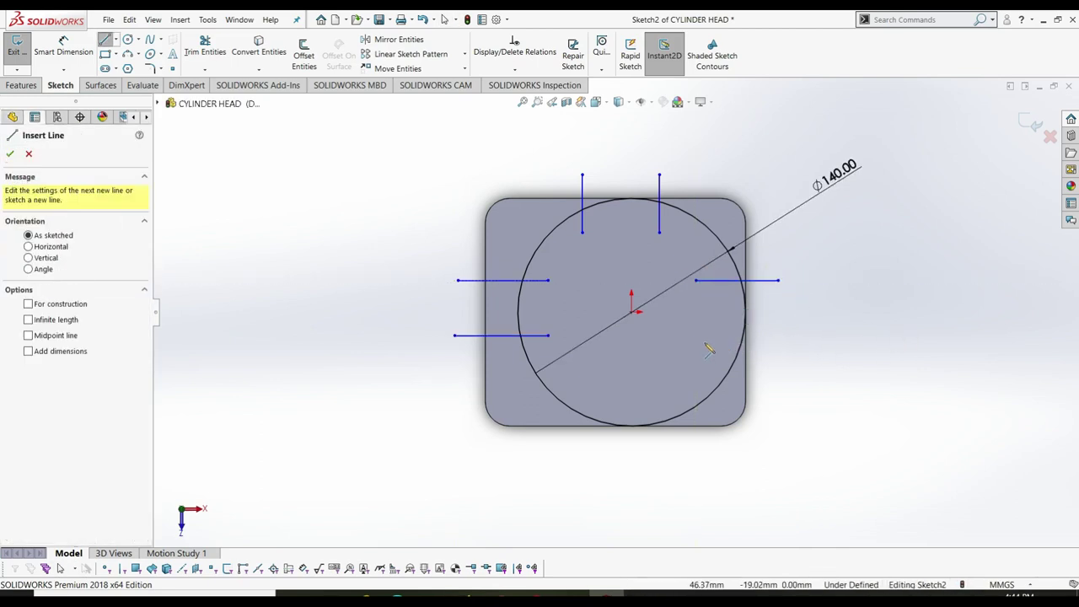
{"action": "left_click", "coordinate": [696, 340]}
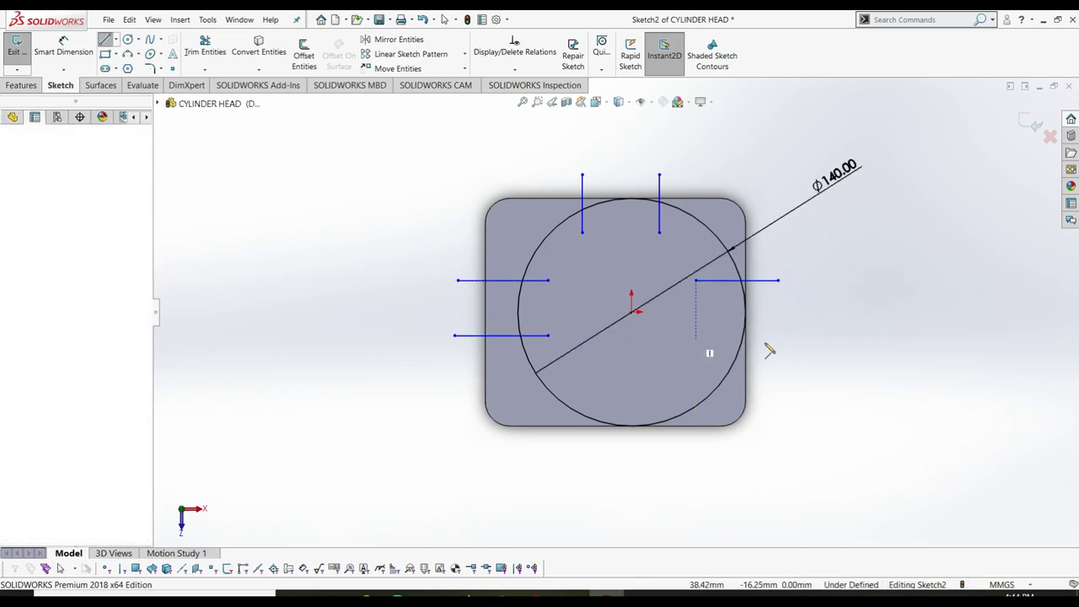
{"action": "left_click", "coordinate": [778, 338]}
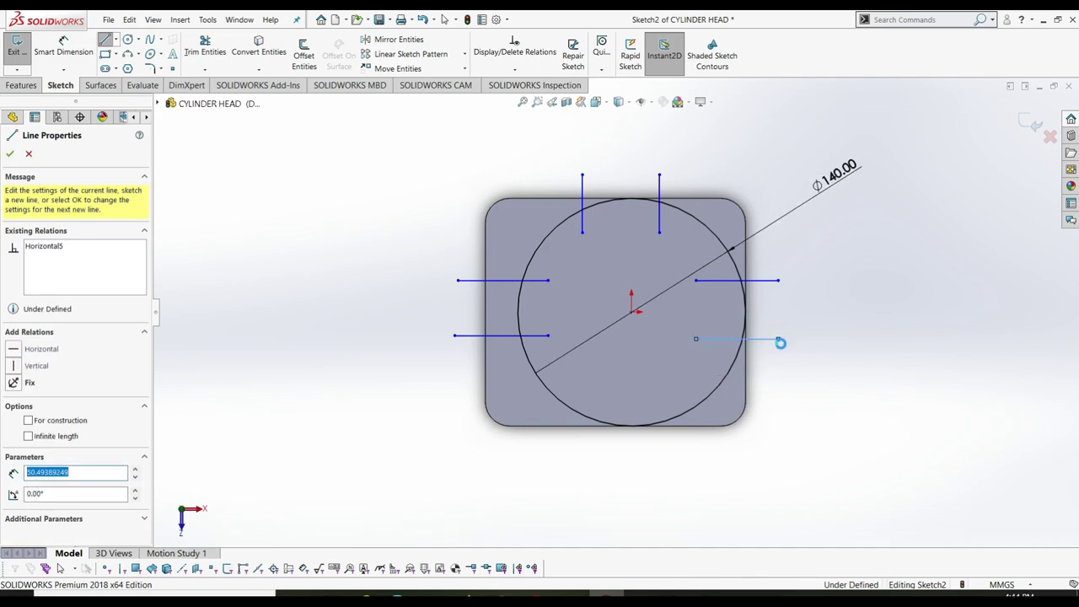
{"action": "key", "text": "Escape"}
{"action": "key", "text": "l"}
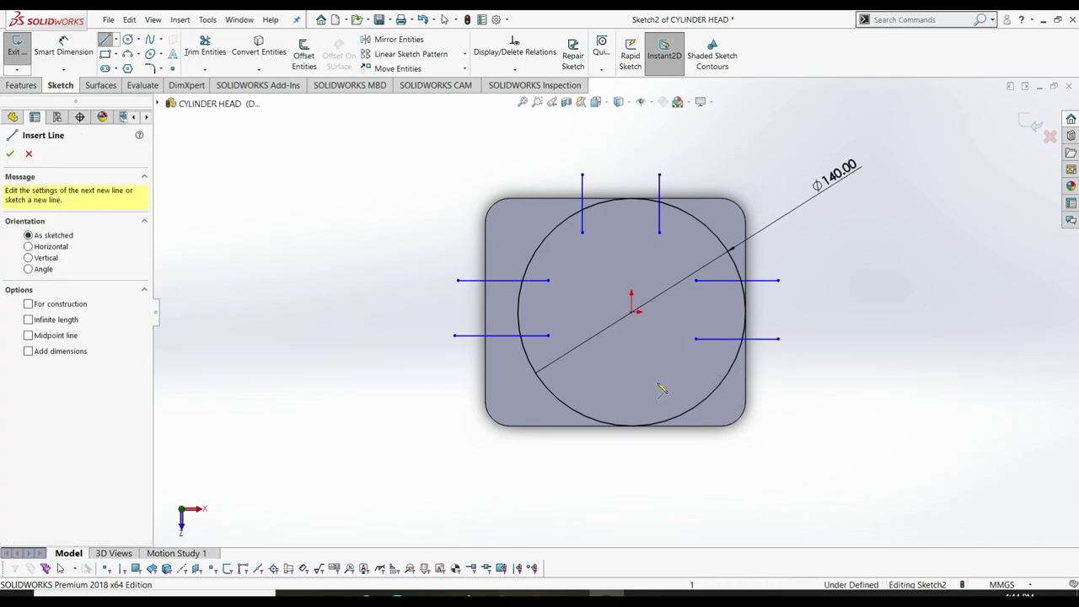
{"action": "left_click", "coordinate": [659, 385]}
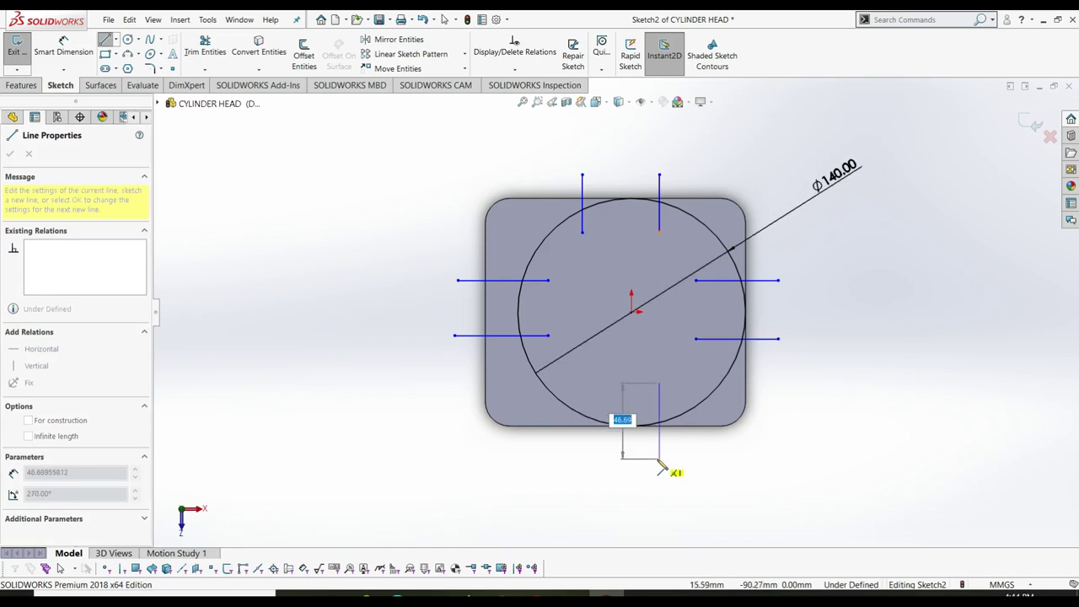
{"action": "left_click", "coordinate": [659, 458]}
{"action": "key", "text": "Escape"}
{"action": "key", "text": "l"}
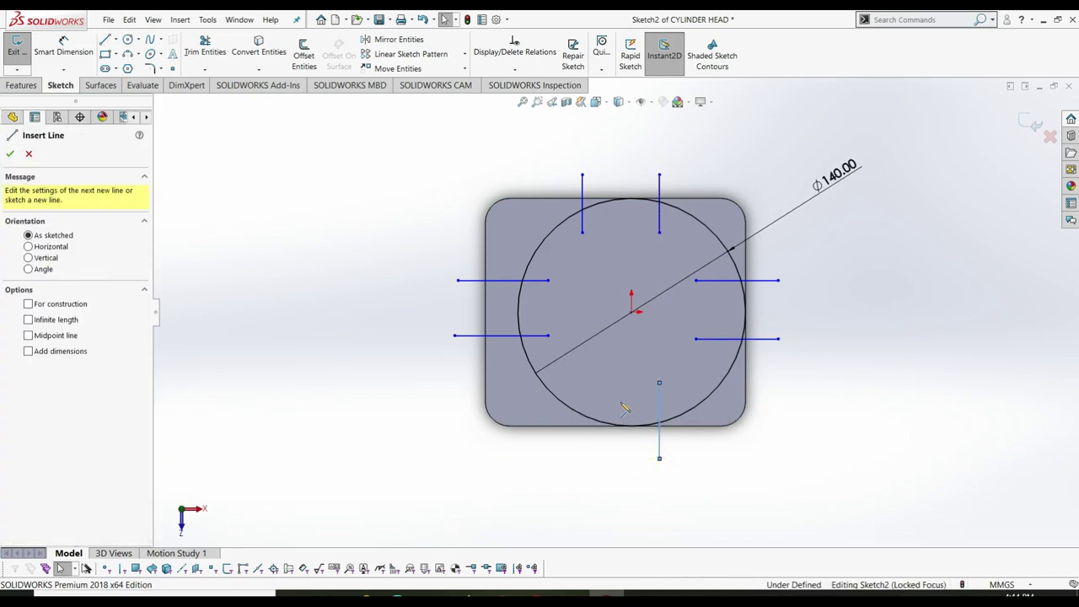
{"action": "left_click", "coordinate": [582, 384]}
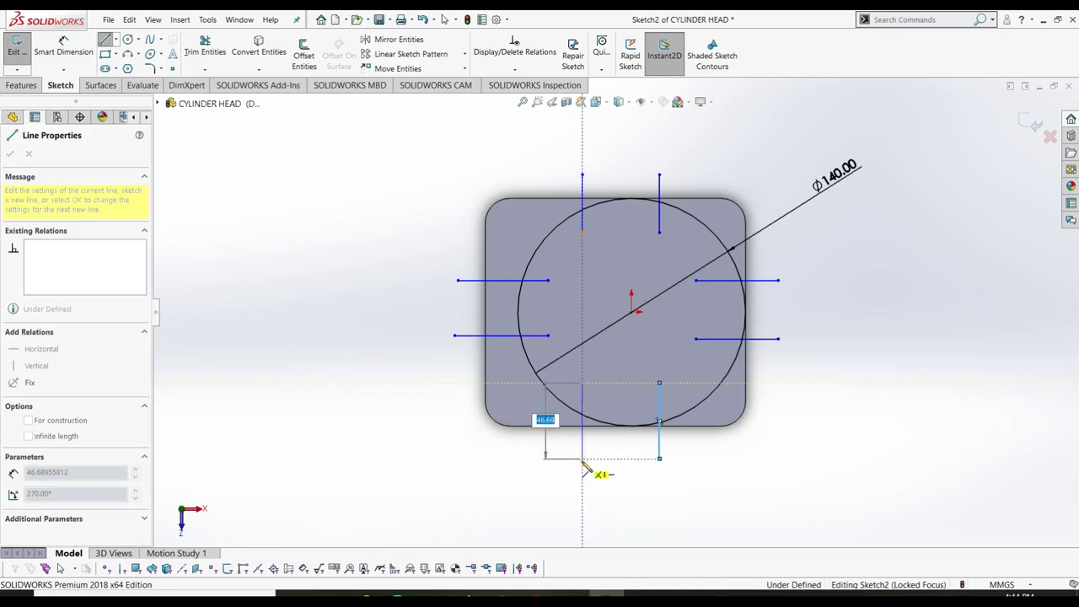
{"action": "left_click", "coordinate": [582, 458]}
{"action": "key", "text": "Escape"}
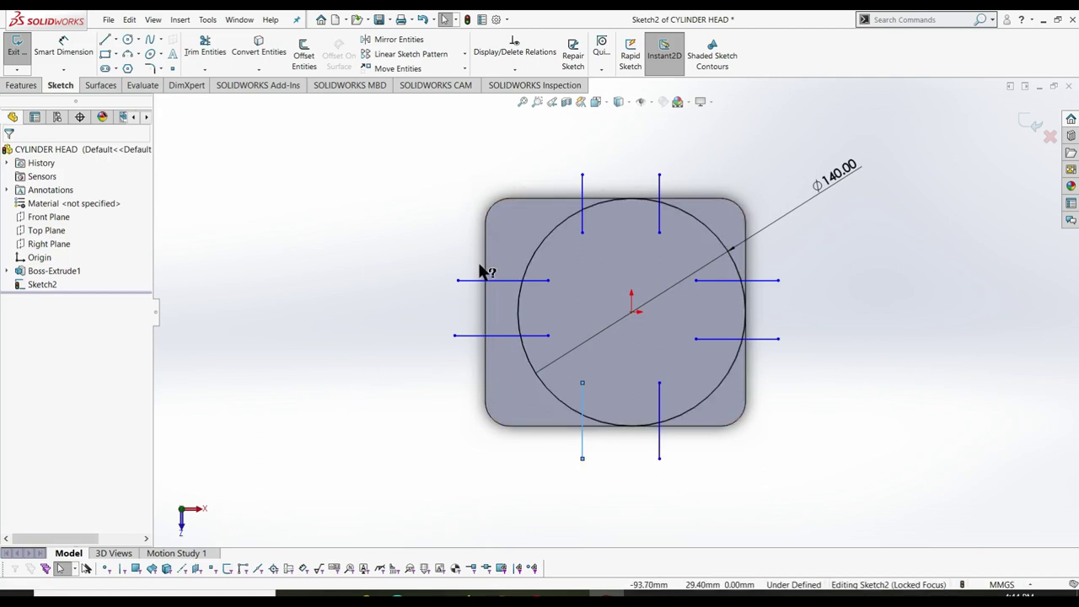
- Dimension the two left horizontal slot lines 40 mm apart
{"action": "key", "text": "d"}
{"action": "left_click", "coordinate": [472, 335]}
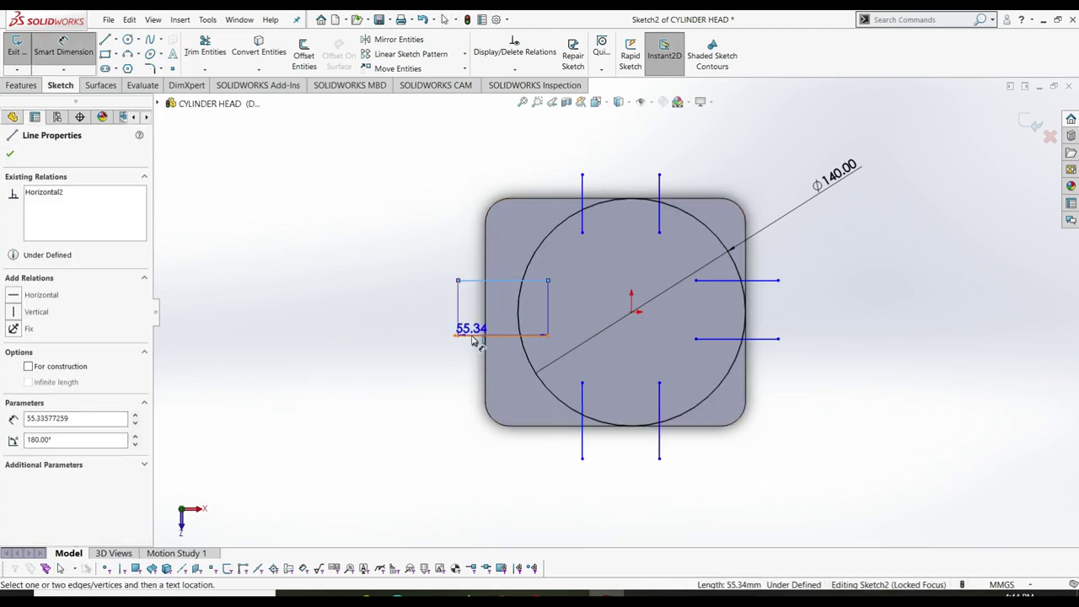
{"action": "left_click", "coordinate": [462, 280]}
{"action": "left_click", "coordinate": [421, 305]}
{"action": "left_click", "coordinate": [434, 314]}
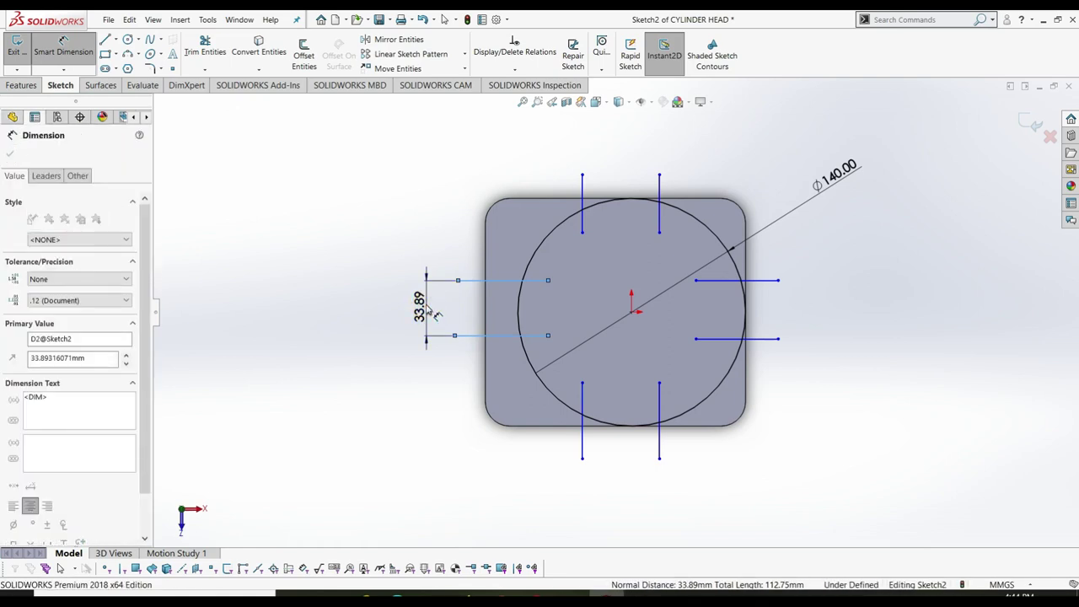
{"action": "type", "text": "40"}
{"action": "key", "text": "Return"}
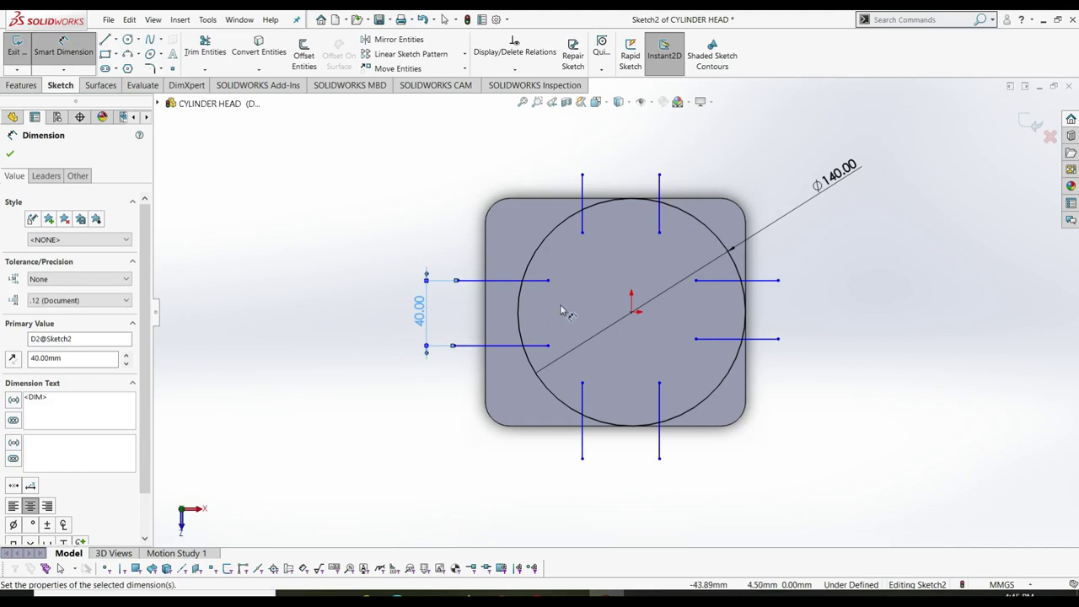
- Dimension the upper left slot line 20 mm from the sketch centre
{"action": "left_click", "coordinate": [519, 281]}
{"action": "left_click", "coordinate": [631, 312]}
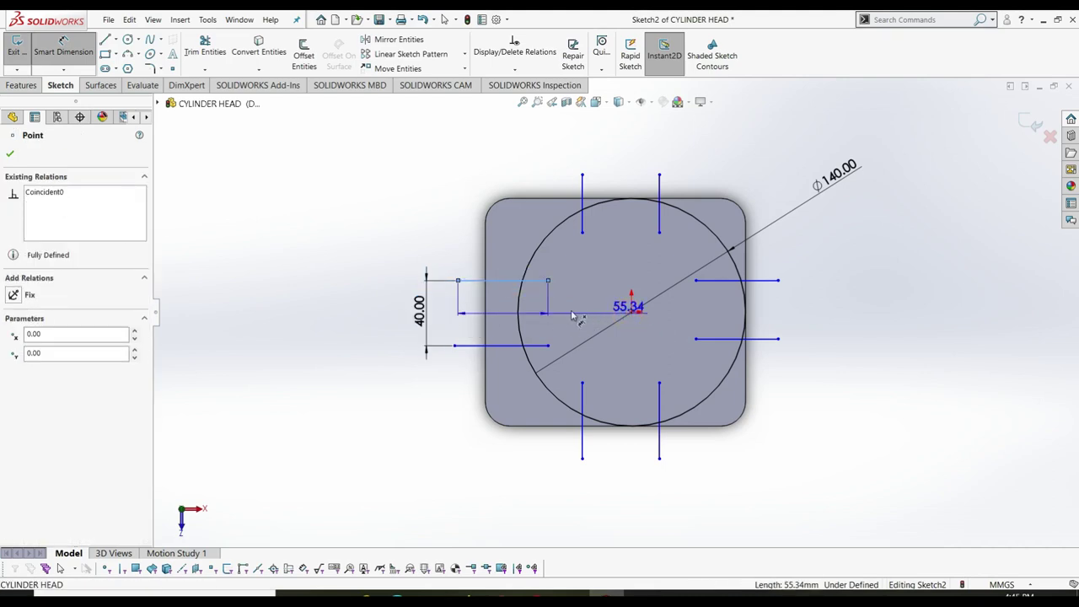
{"action": "left_click", "coordinate": [452, 303]}
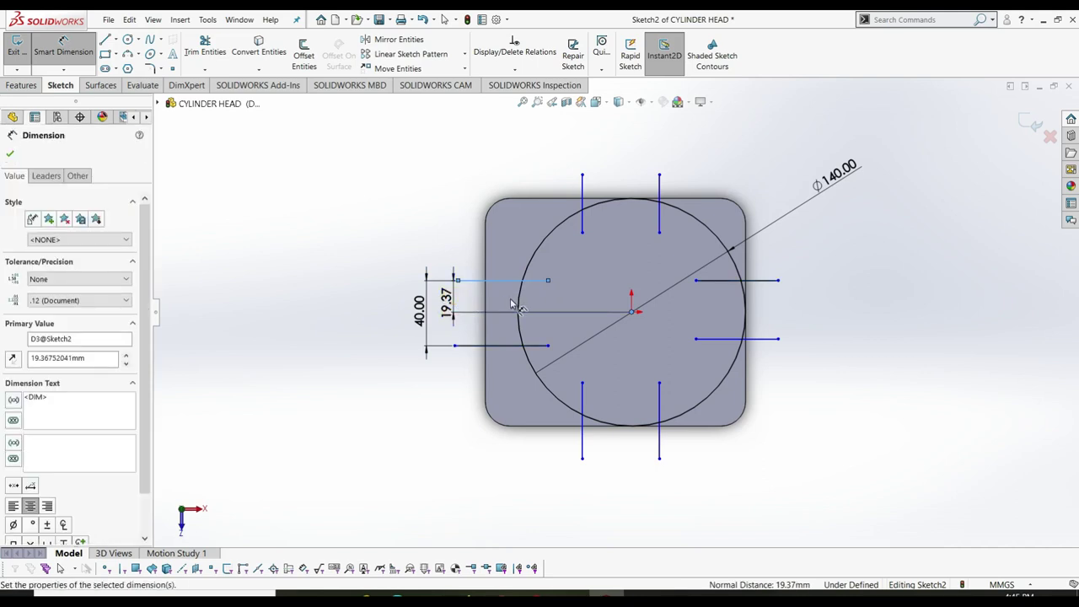
{"action": "type", "text": "20"}
{"action": "key", "text": "Return"}
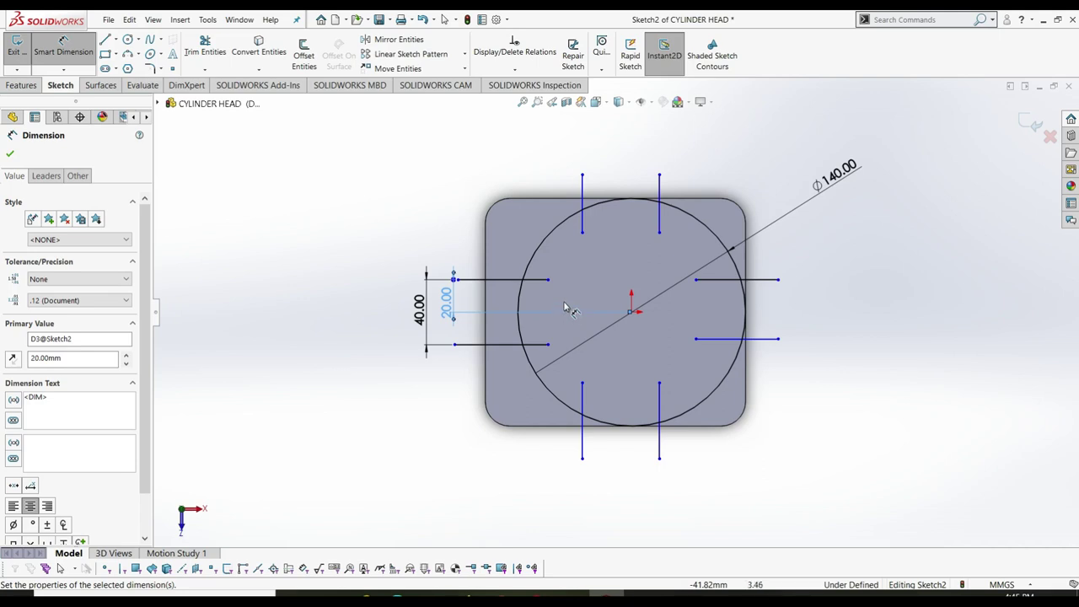
- Dimension the two lower vertical slot lines 40 mm apart
{"action": "left_click", "coordinate": [583, 442]}
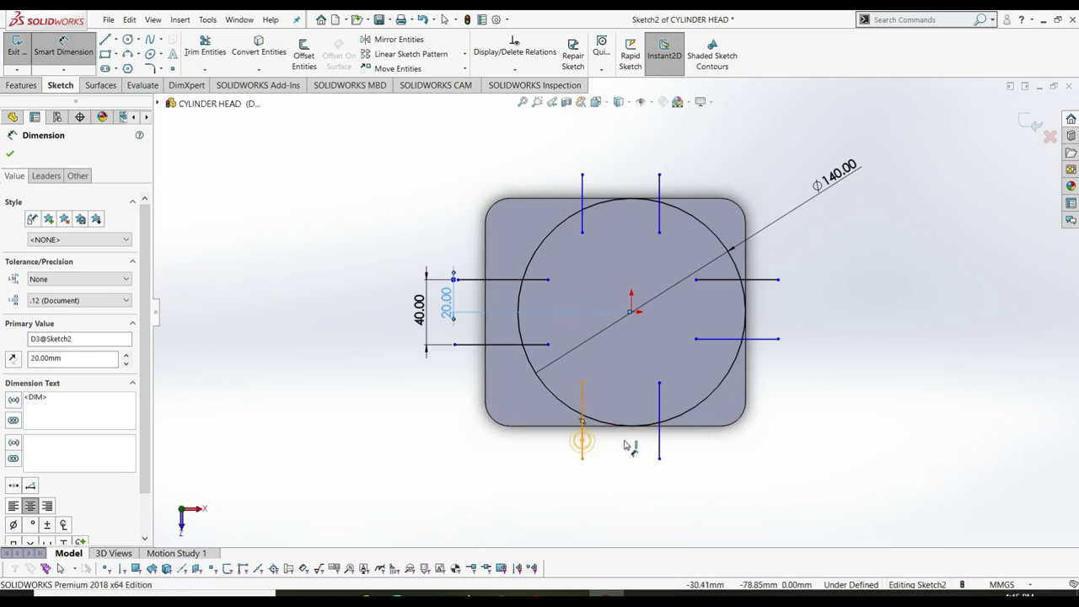
{"action": "left_click", "coordinate": [659, 447]}
{"action": "left_click", "coordinate": [612, 484]}
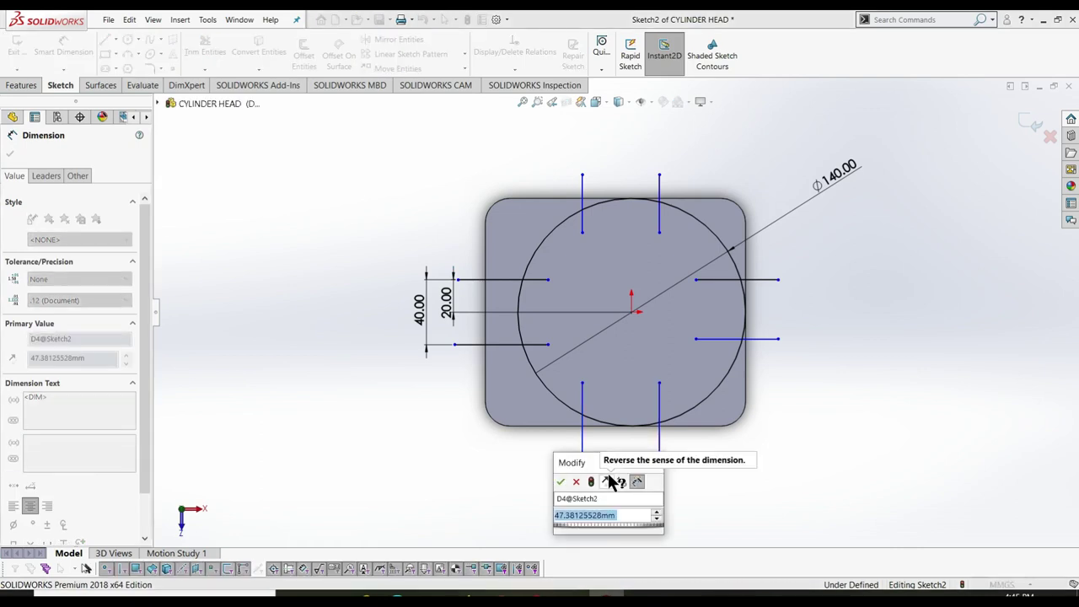
{"action": "type", "text": "40"}
{"action": "key", "text": "Return"}
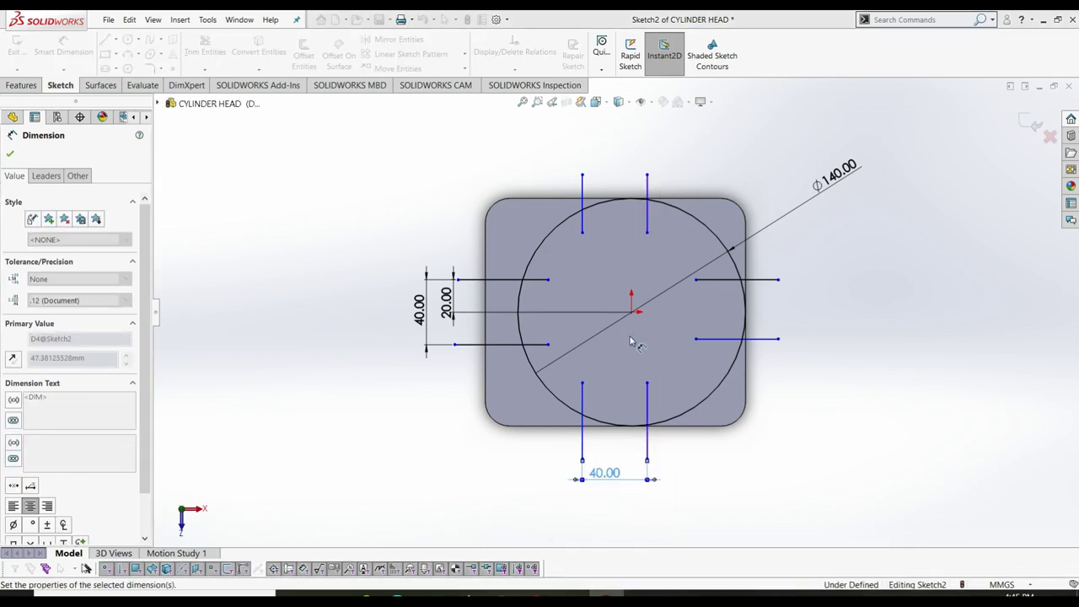
- Dimension the lower left vertical line 20 mm from the origin
{"action": "left_click", "coordinate": [632, 313]}
{"action": "left_click", "coordinate": [582, 406]}
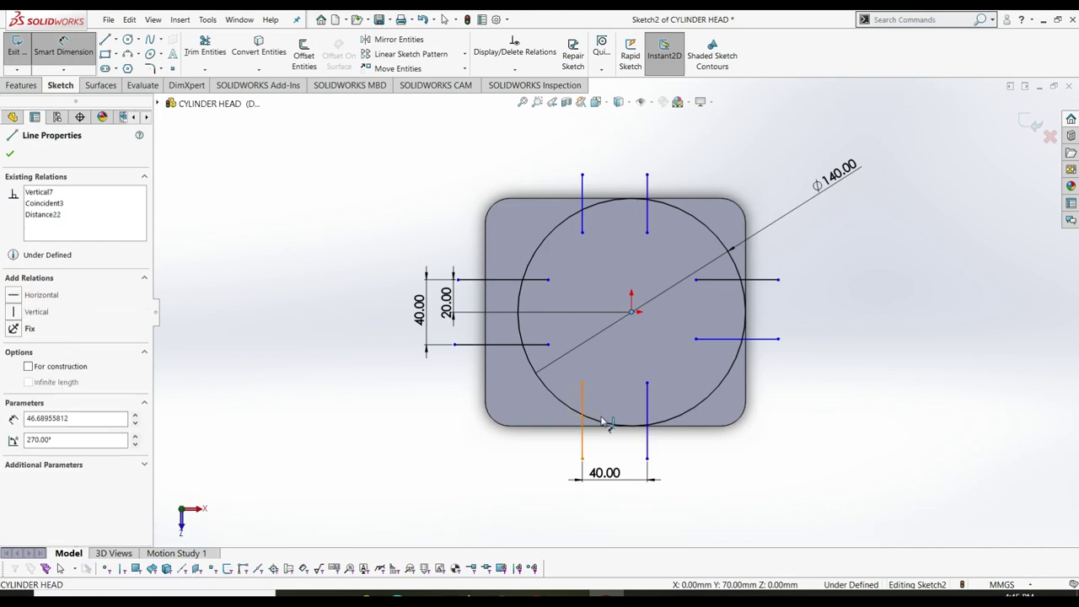
{"action": "left_click", "coordinate": [601, 453]}
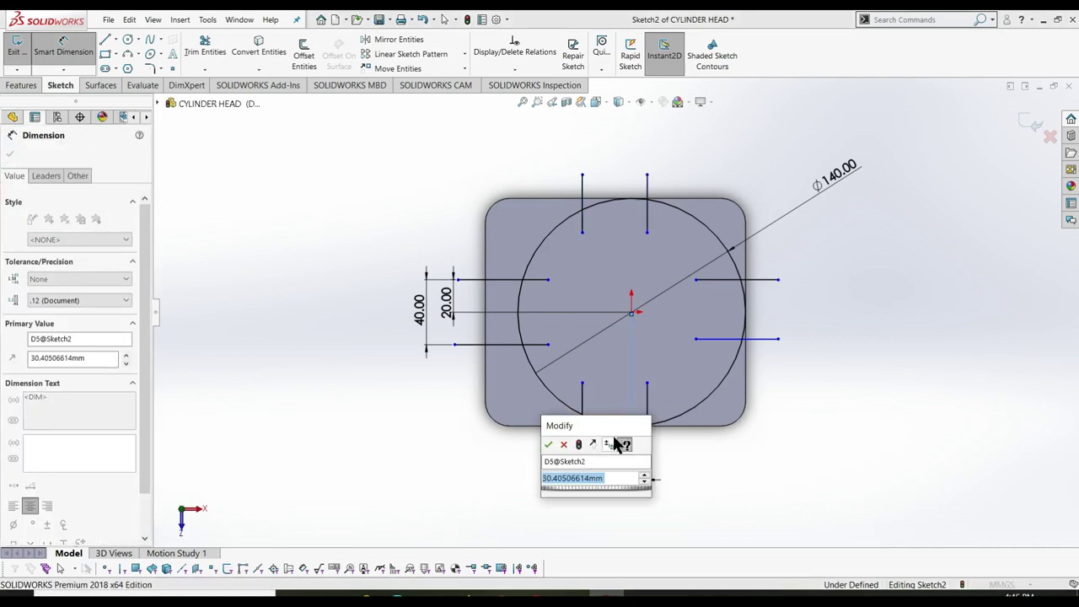
{"action": "type", "text": "20"}
{"action": "key", "text": "Return"}
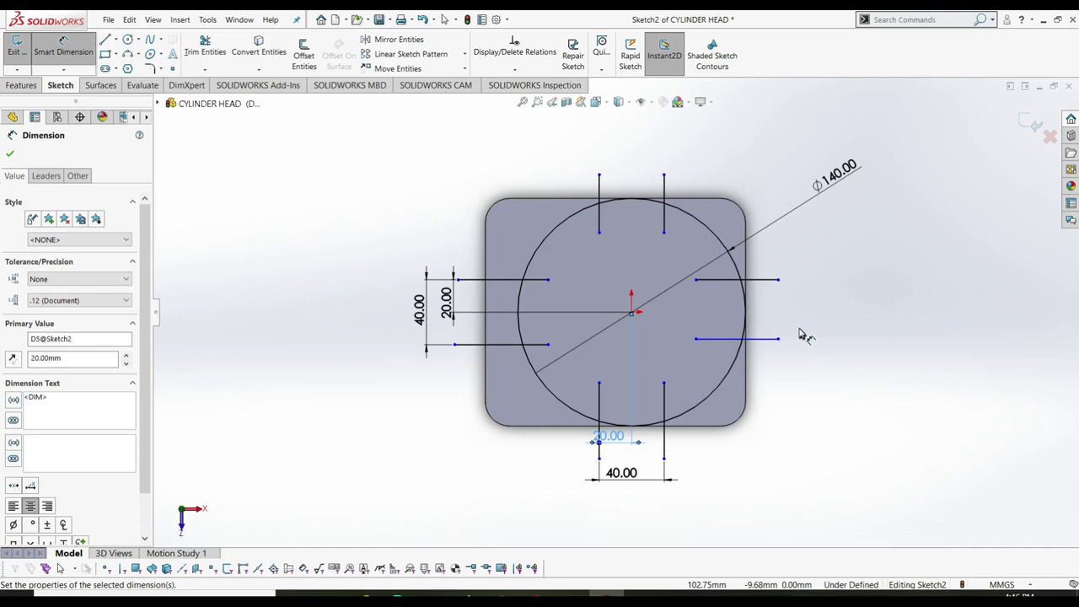
- Add a Horizontal relation between the lower left and lower right slot line endpoints
{"action": "key", "text": "Escape"}
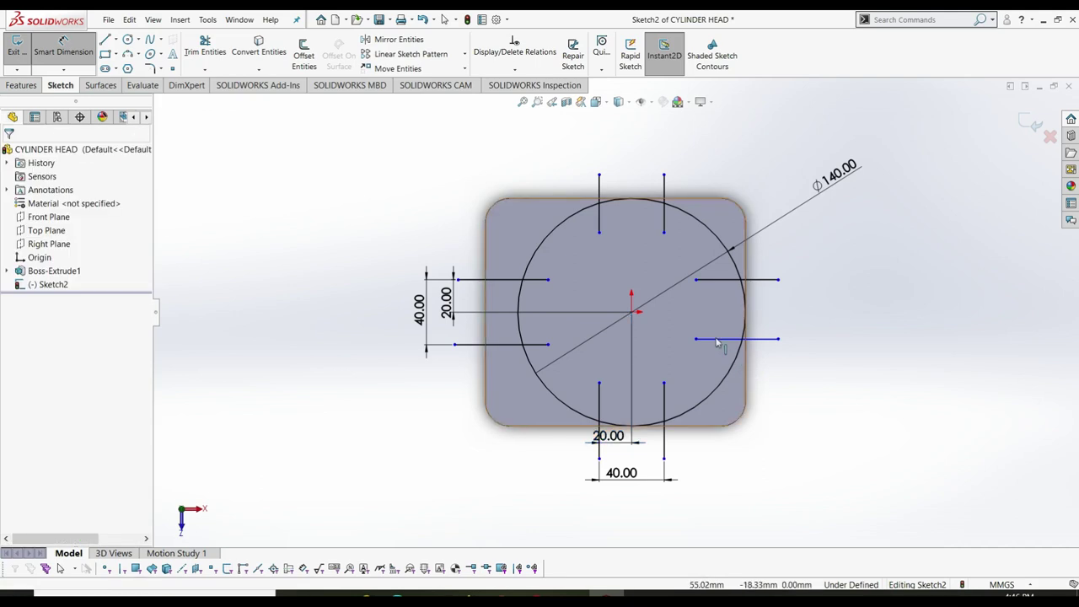
{"action": "left_click", "coordinate": [712, 339]}
{"action": "left_click", "coordinate": [483, 346], "text": "ctrl"}
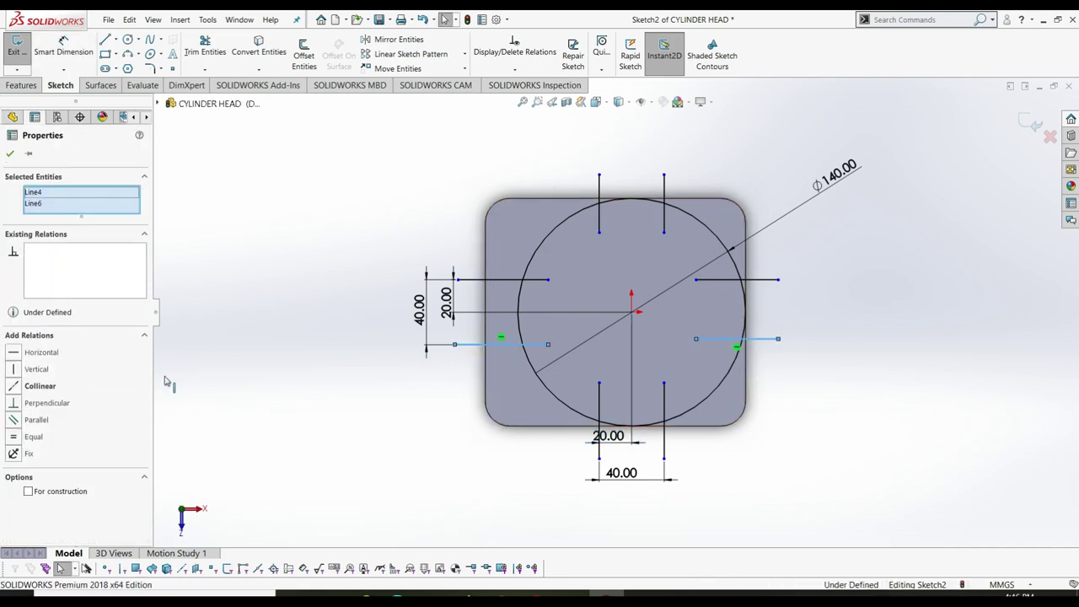
{"action": "key", "text": "Escape"}
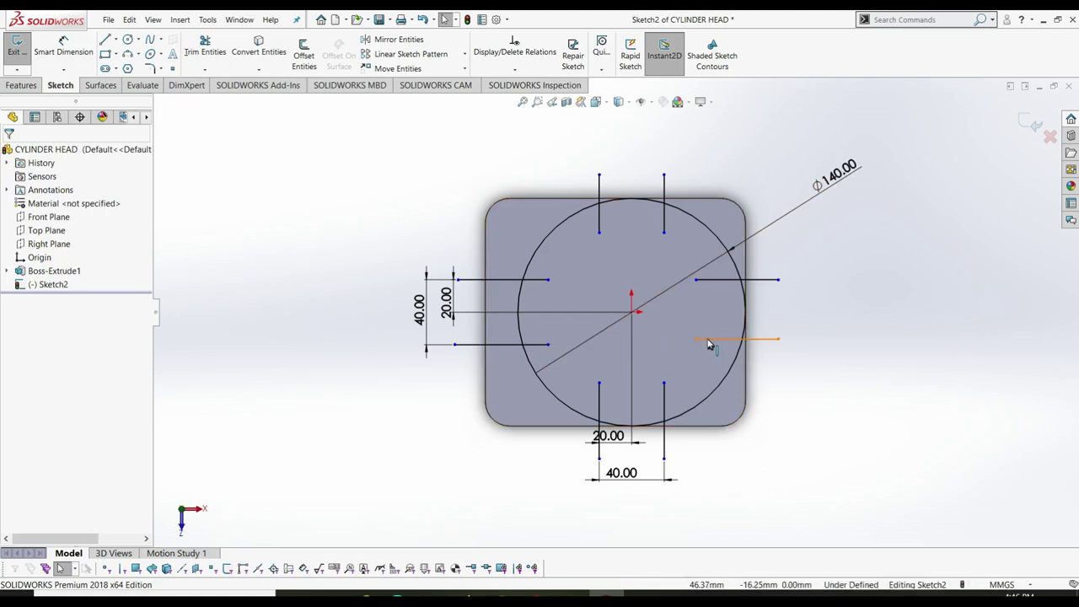
{"action": "left_click", "coordinate": [548, 346]}
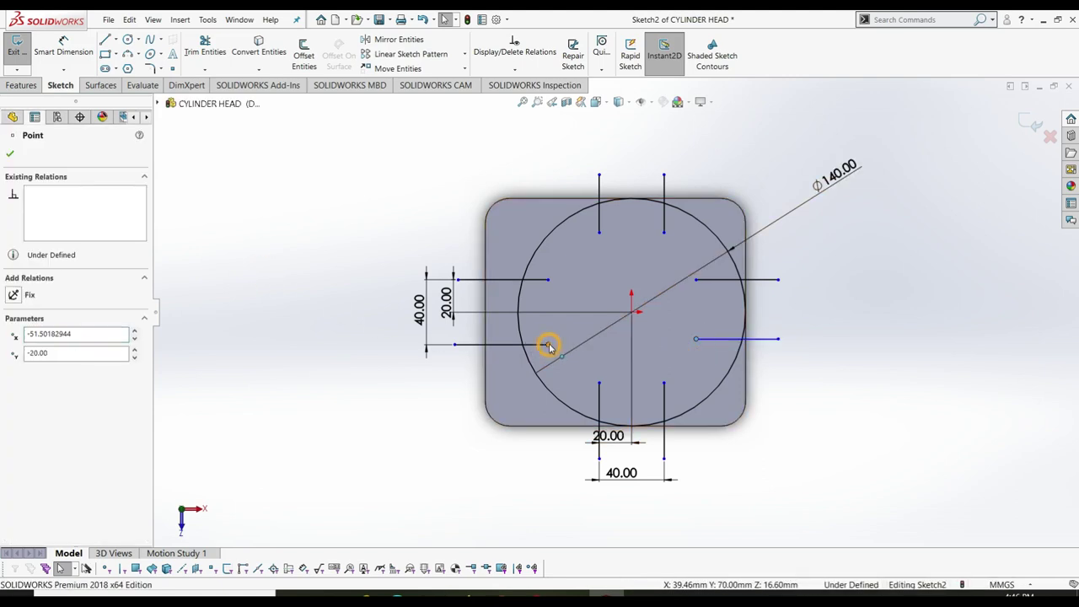
{"action": "left_click", "coordinate": [696, 339], "text": "ctrl"}
{"action": "left_click", "coordinate": [12, 352]}
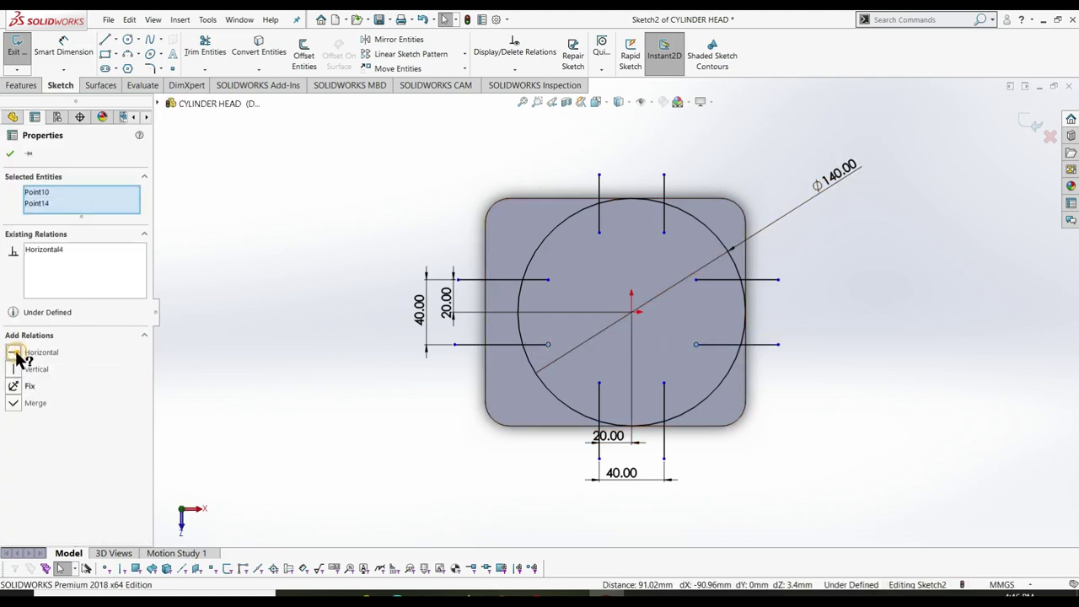
{"action": "left_click", "coordinate": [9, 153]}
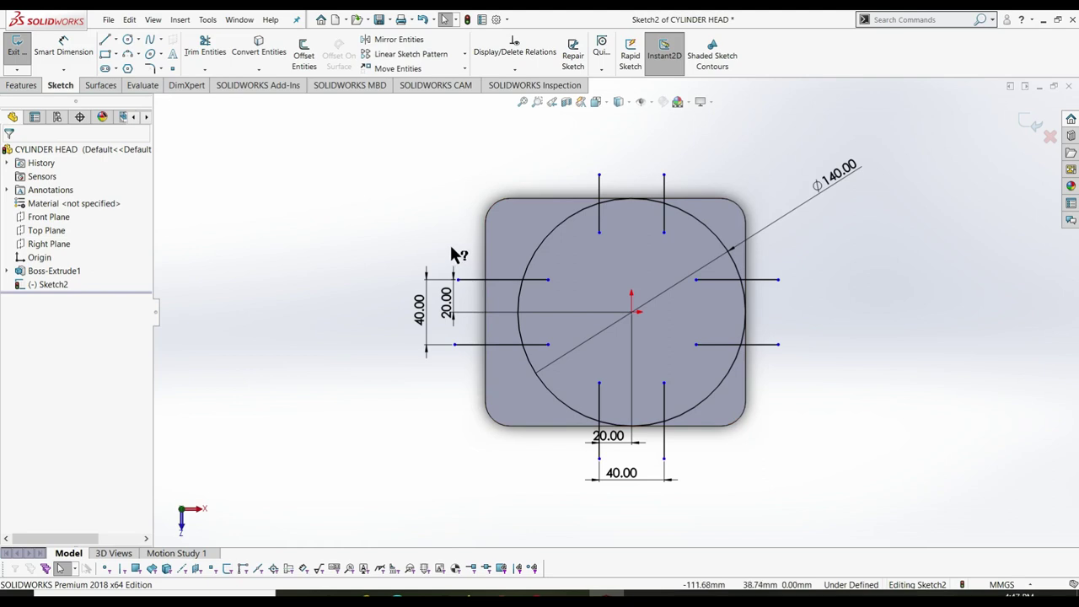
- Start Convert Entities, pick some block edges and the face, then clear the selection
{"action": "left_click", "coordinate": [259, 51]}
{"action": "left_click", "coordinate": [552, 201]}
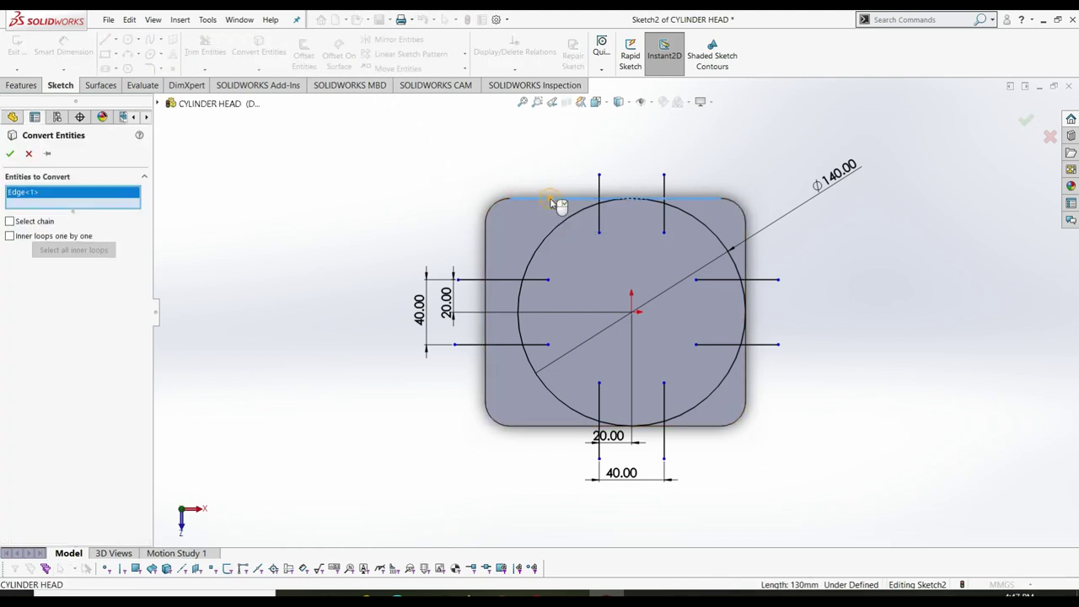
{"action": "left_click", "coordinate": [488, 221]}
{"action": "left_click", "coordinate": [503, 400]}
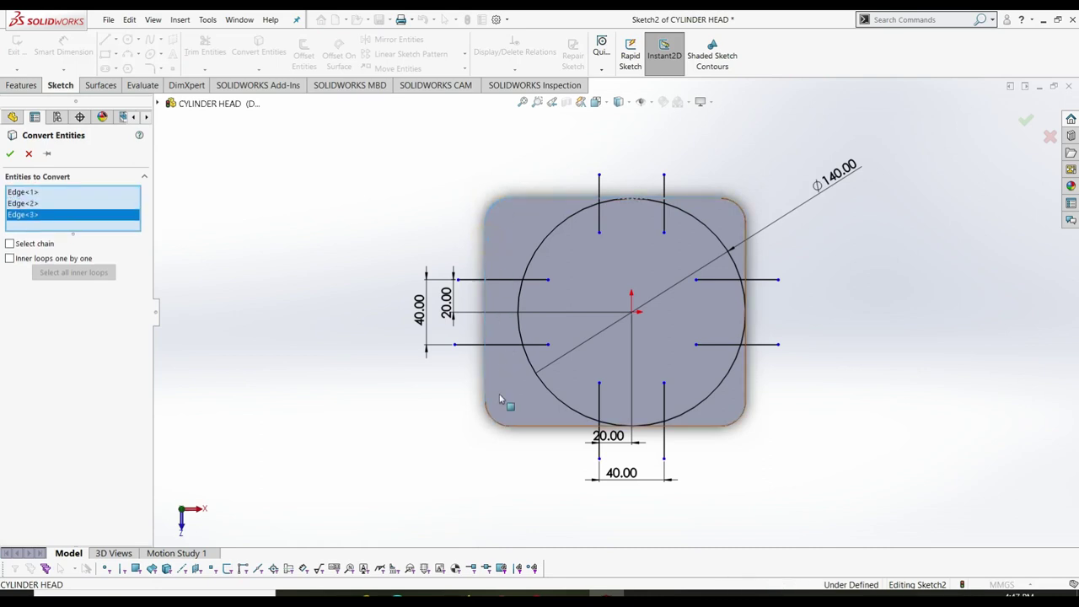
{"action": "left_click", "coordinate": [494, 419]}
{"action": "right_click", "coordinate": [84, 191]}
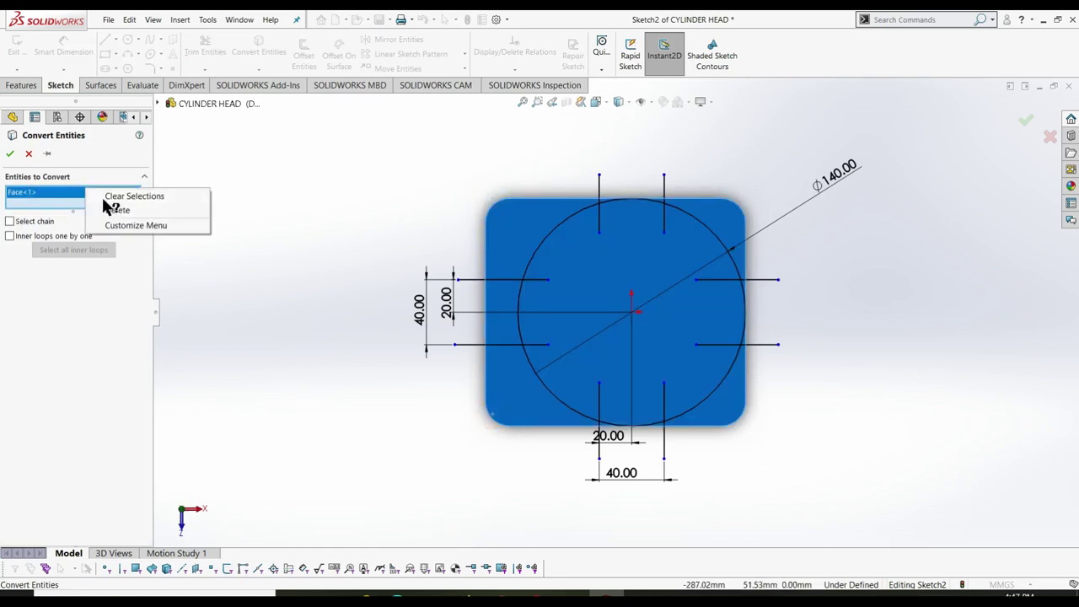
{"action": "left_click", "coordinate": [118, 196]}
{"action": "right_click", "coordinate": [74, 199]}
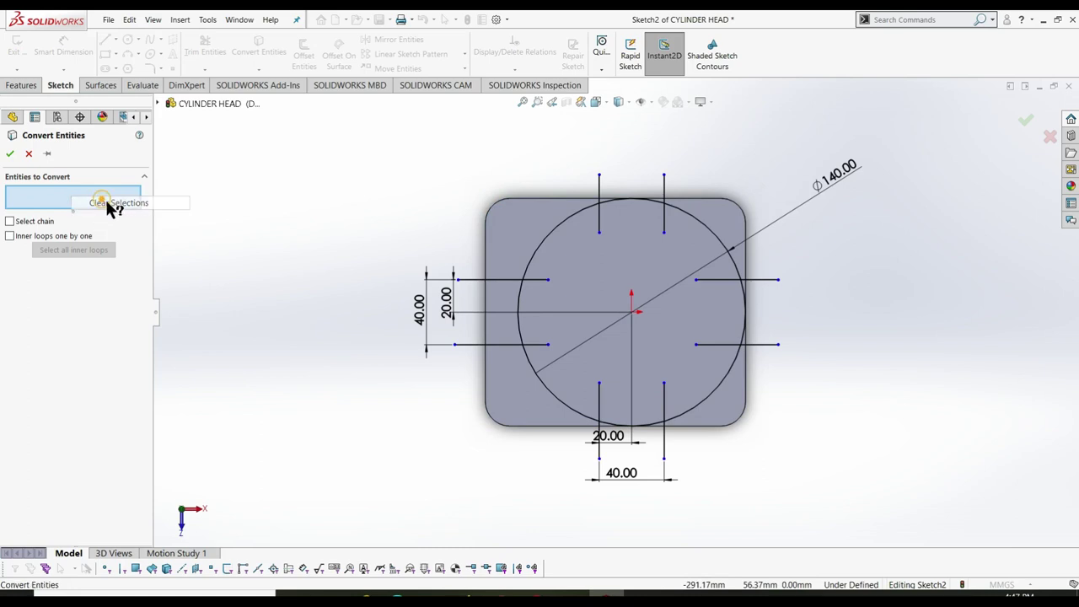
- Convert the block's four straight edges and four rounded corners into sketch entities
{"action": "left_click", "coordinate": [487, 259]}
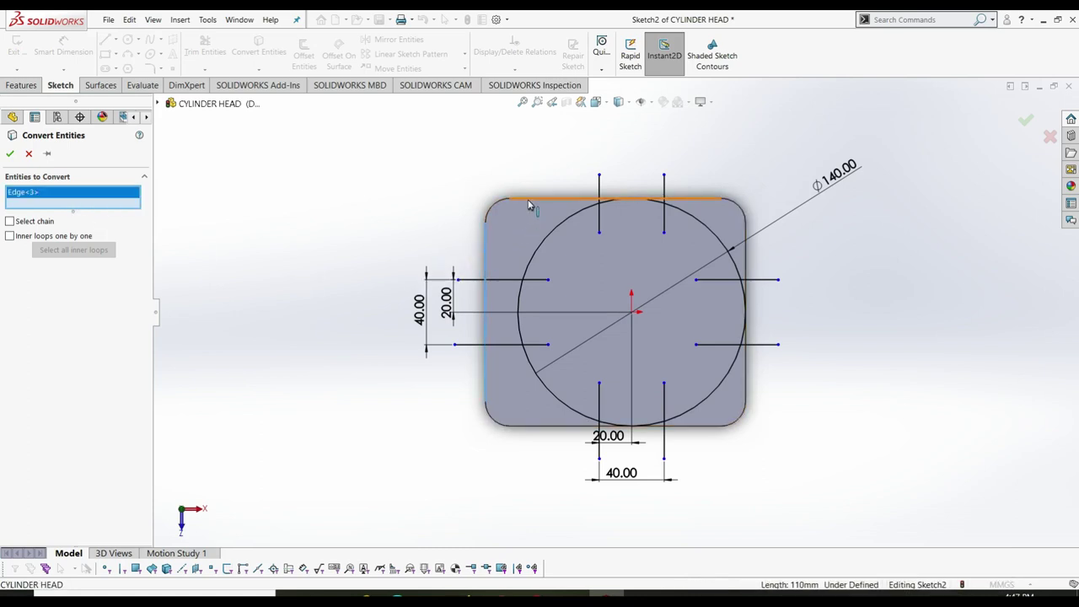
{"action": "left_click", "coordinate": [530, 203]}
{"action": "left_click", "coordinate": [746, 268]}
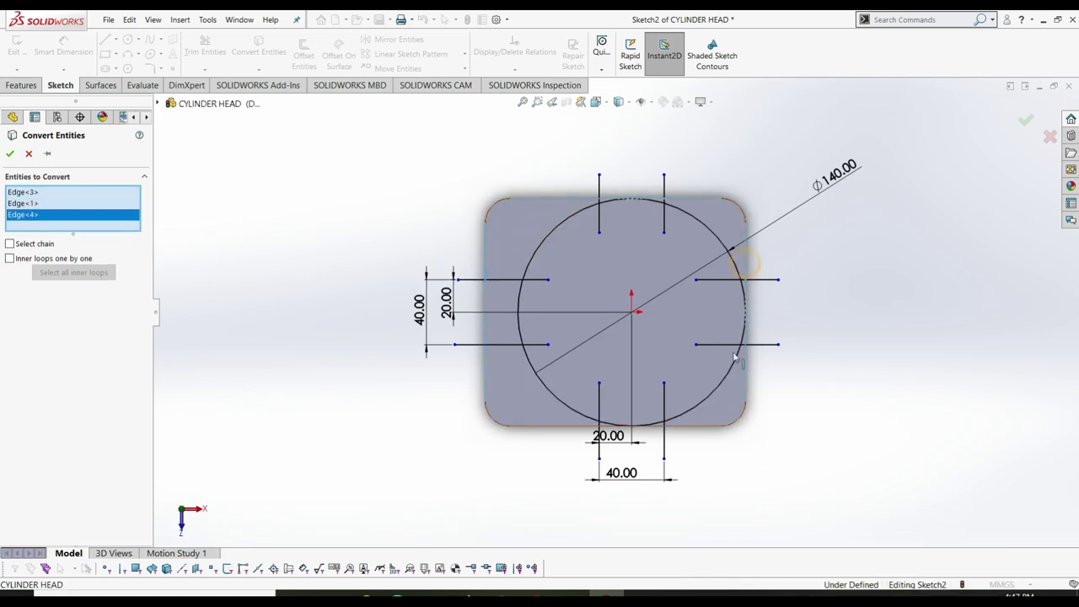
{"action": "left_click", "coordinate": [679, 426]}
{"action": "left_click", "coordinate": [732, 427]}
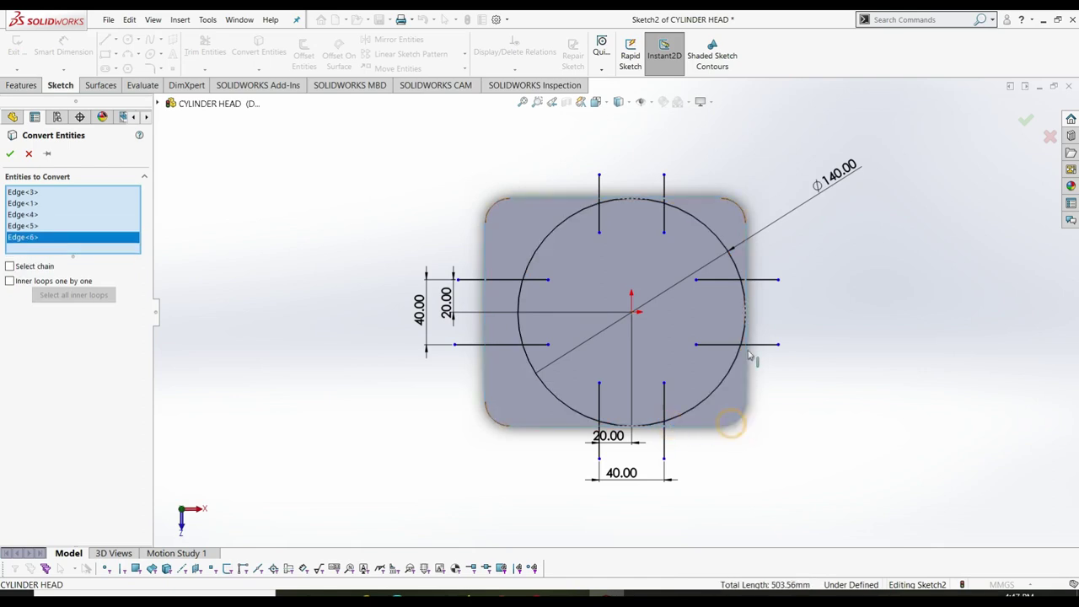
{"action": "left_click", "coordinate": [743, 228]}
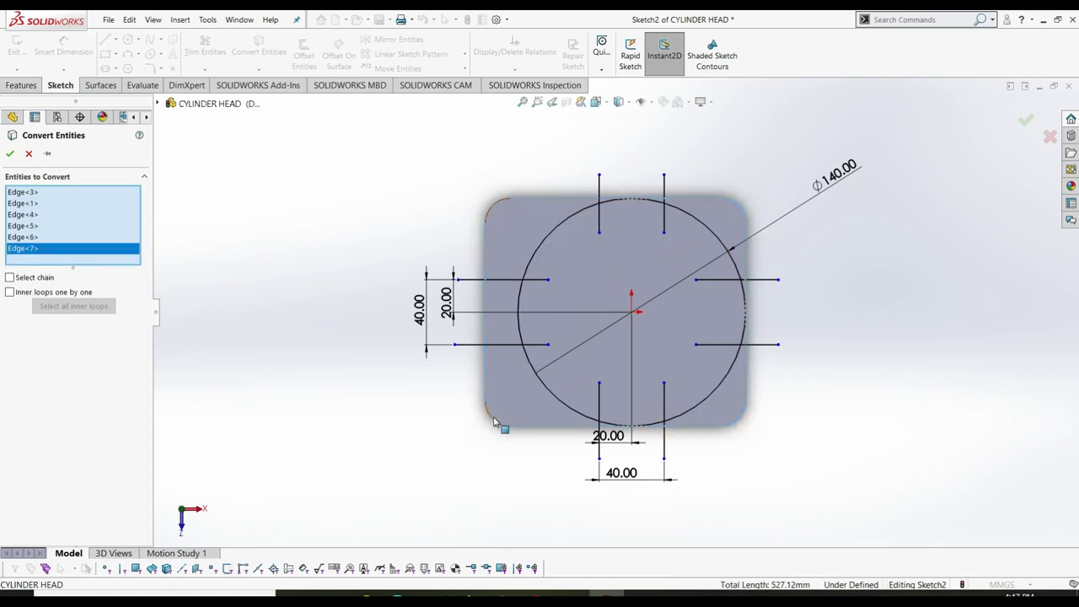
{"action": "left_click", "coordinate": [493, 421]}
{"action": "left_click", "coordinate": [493, 209]}
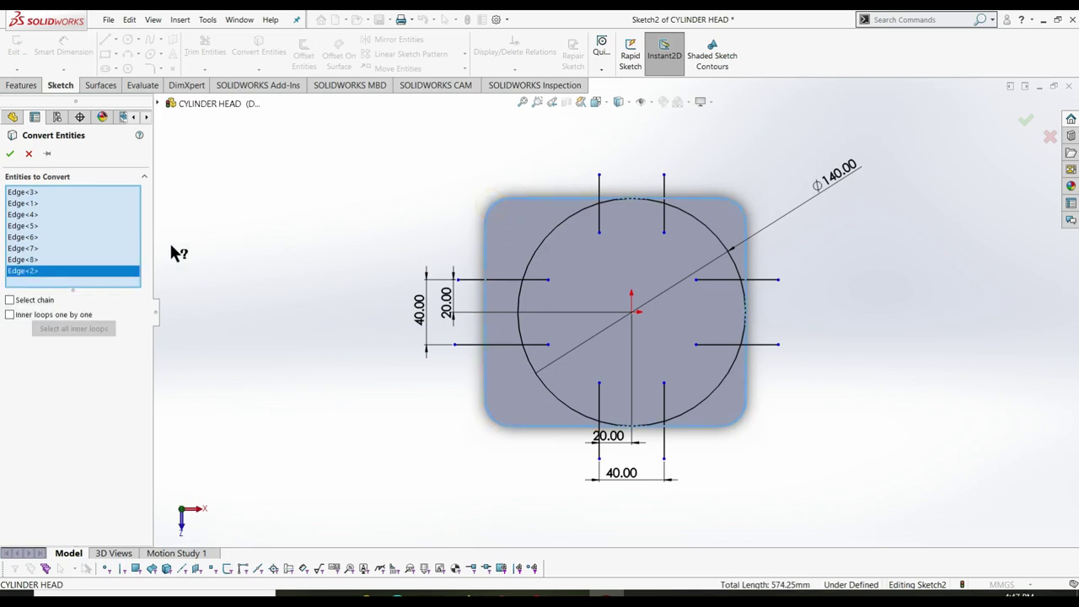
{"action": "left_click", "coordinate": [10, 154]}
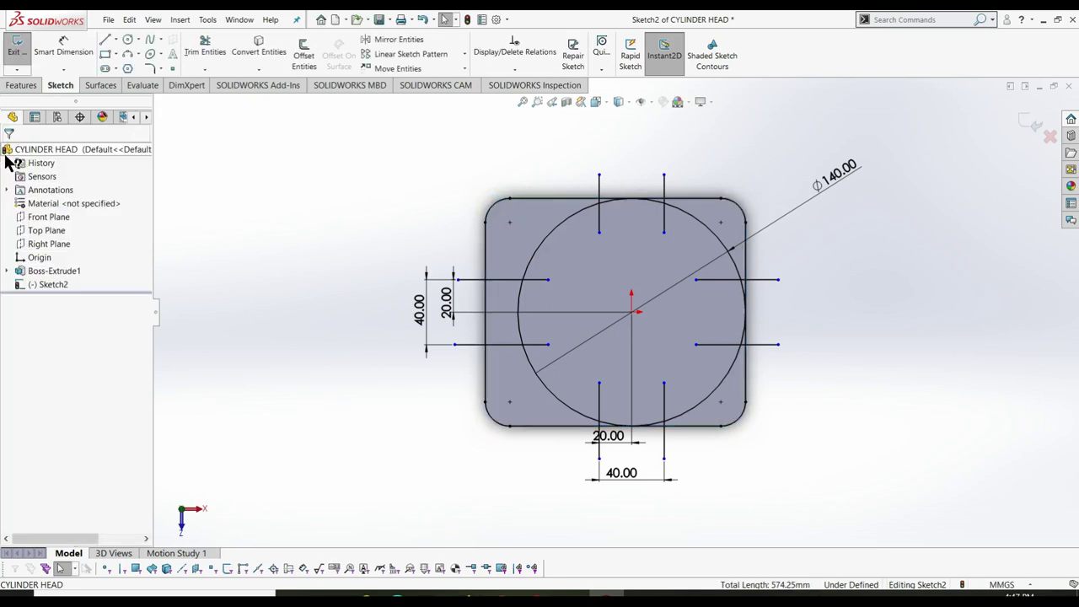
{"action": "left_click", "coordinate": [205, 47]}
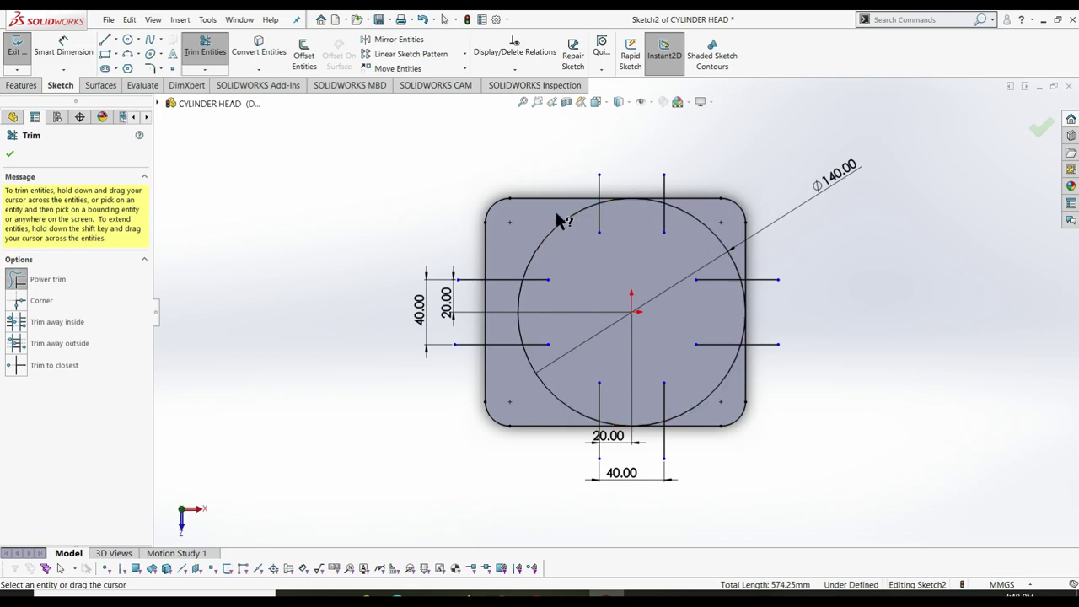
- Power-trim the top and right slot lines outside the block and inside the circle
{"action": "left_click_drag", "start_coordinate": [578, 180], "coordinate": [686, 190]}
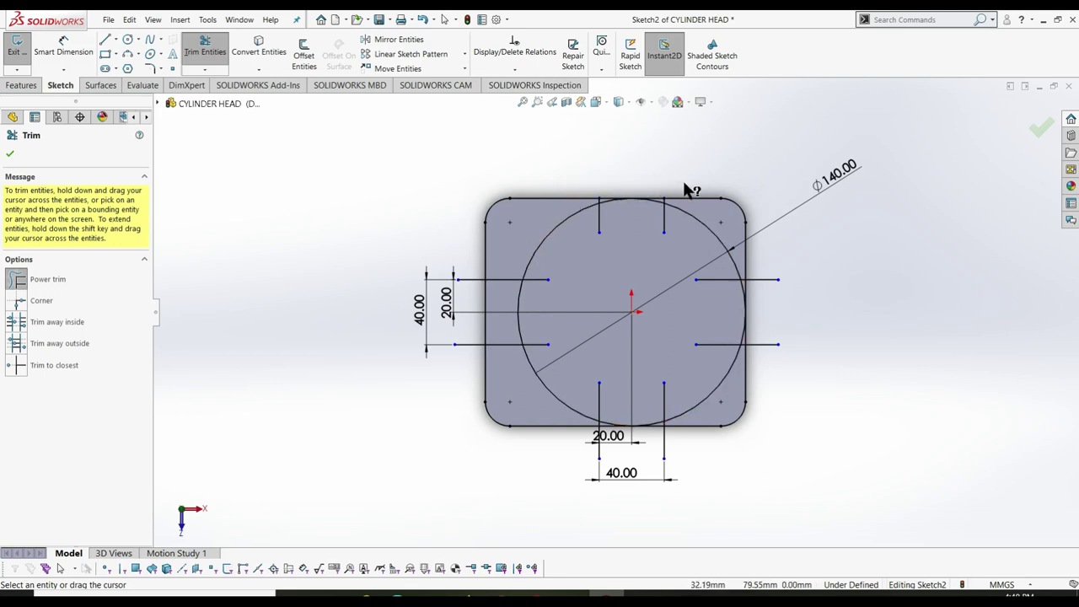
{"action": "left_click", "coordinate": [587, 224]}
{"action": "mouse_move", "coordinate": [614, 225]}
{"action": "left_mouse_down"}
{"action": "mouse_move", "coordinate": [677, 224]}
{"action": "mouse_move", "coordinate": [641, 231]}
{"action": "mouse_move", "coordinate": [633, 181]}
{"action": "mouse_move", "coordinate": [621, 248]}
{"action": "left_mouse_up"}
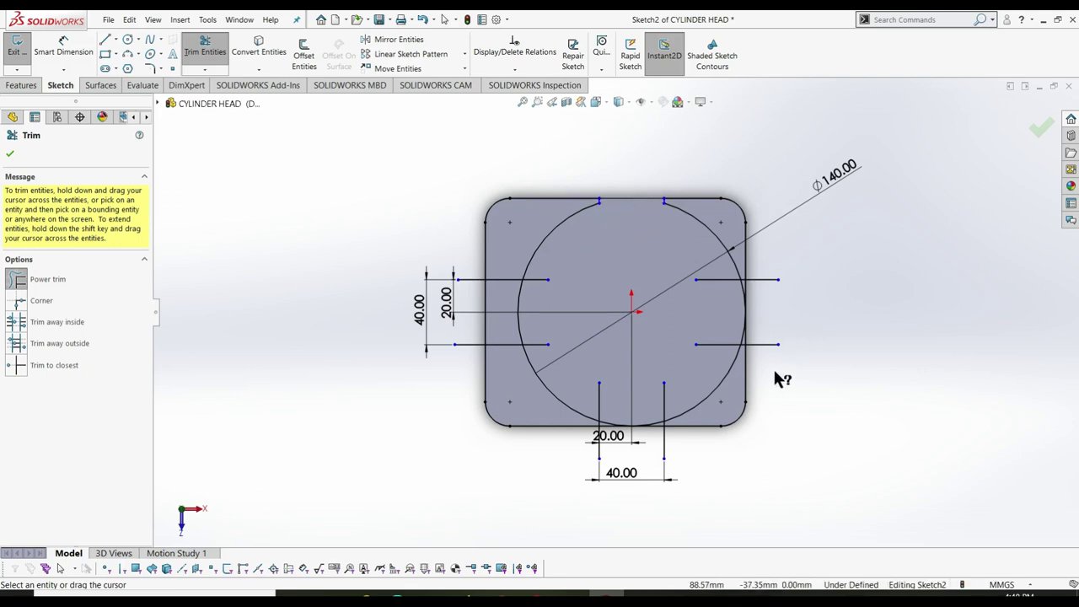
{"action": "left_click_drag", "start_coordinate": [771, 368], "coordinate": [765, 263]}
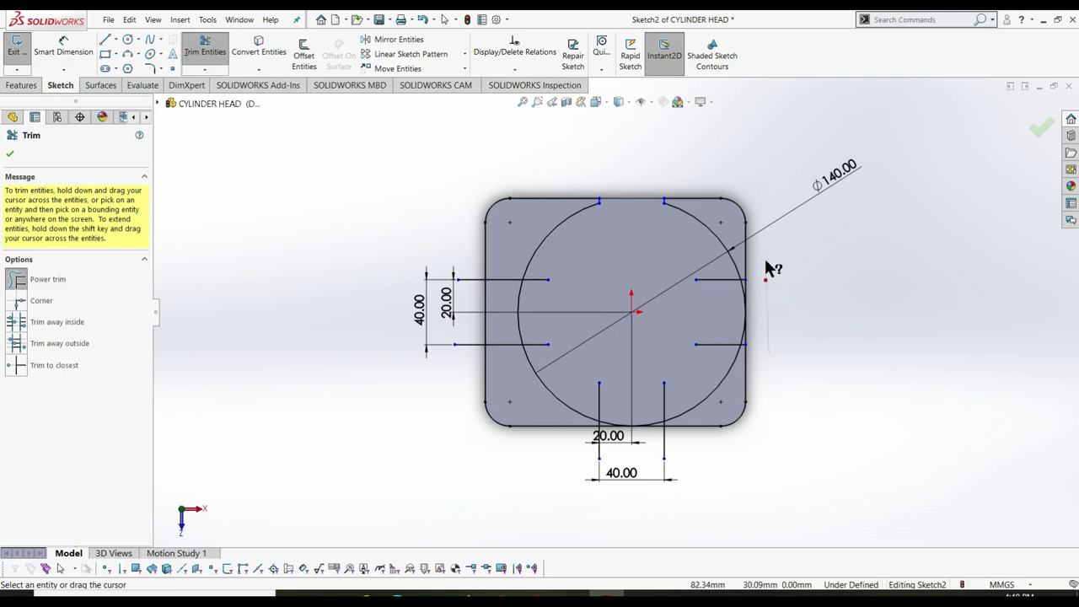
{"action": "left_click_drag", "start_coordinate": [713, 358], "coordinate": [713, 275]}
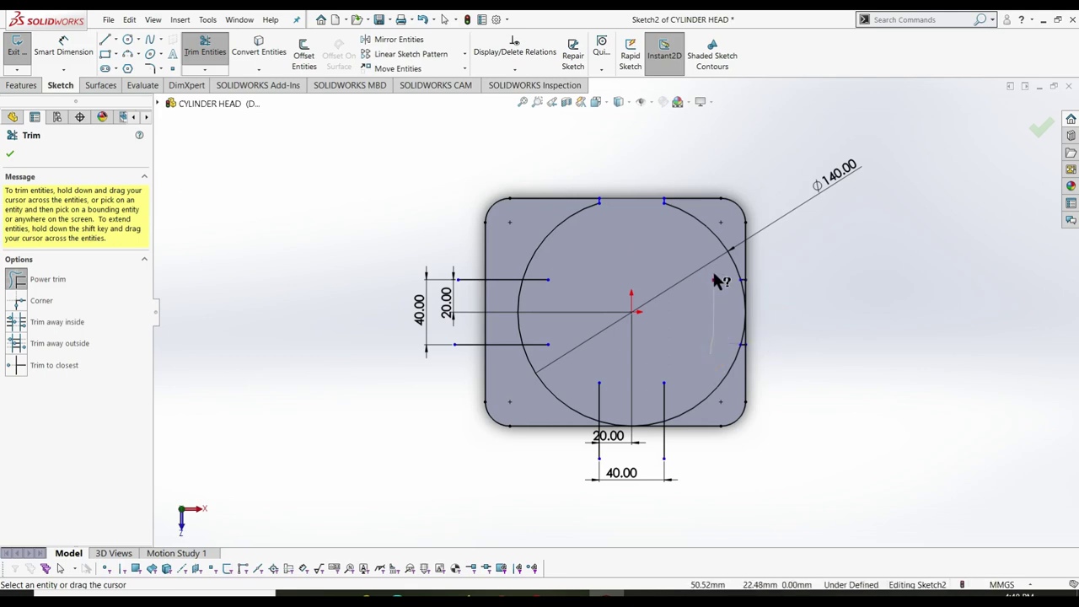
- Trim the lower notch lines, the bottom-notch arc, the leftover slot line and left-slot arc
{"action": "left_click", "coordinate": [722, 316]}
{"action": "left_click", "coordinate": [572, 447]}
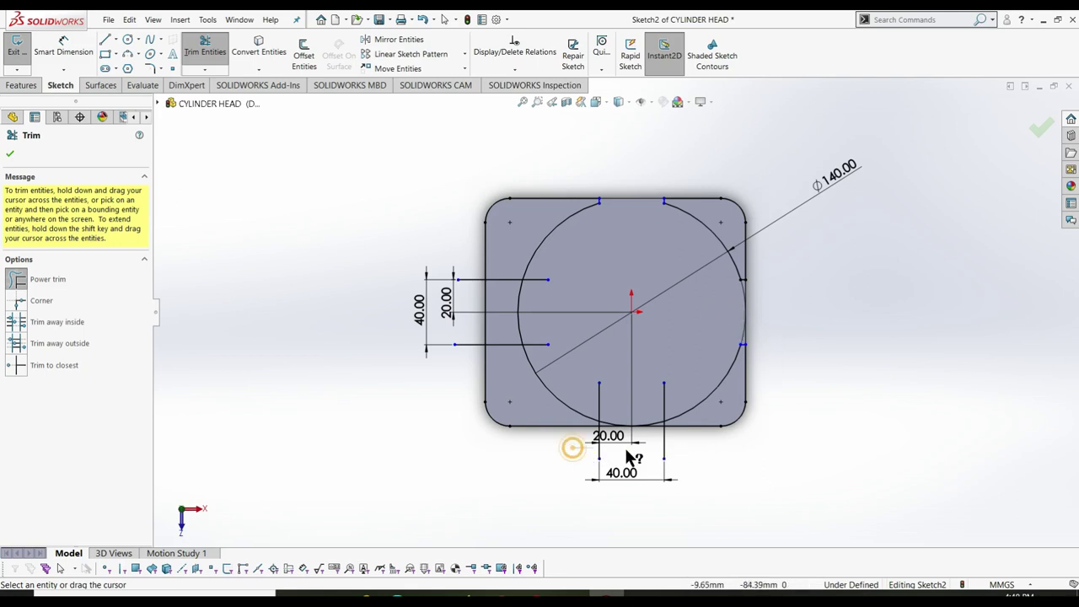
{"action": "left_click_drag", "start_coordinate": [628, 457], "coordinate": [681, 410]}
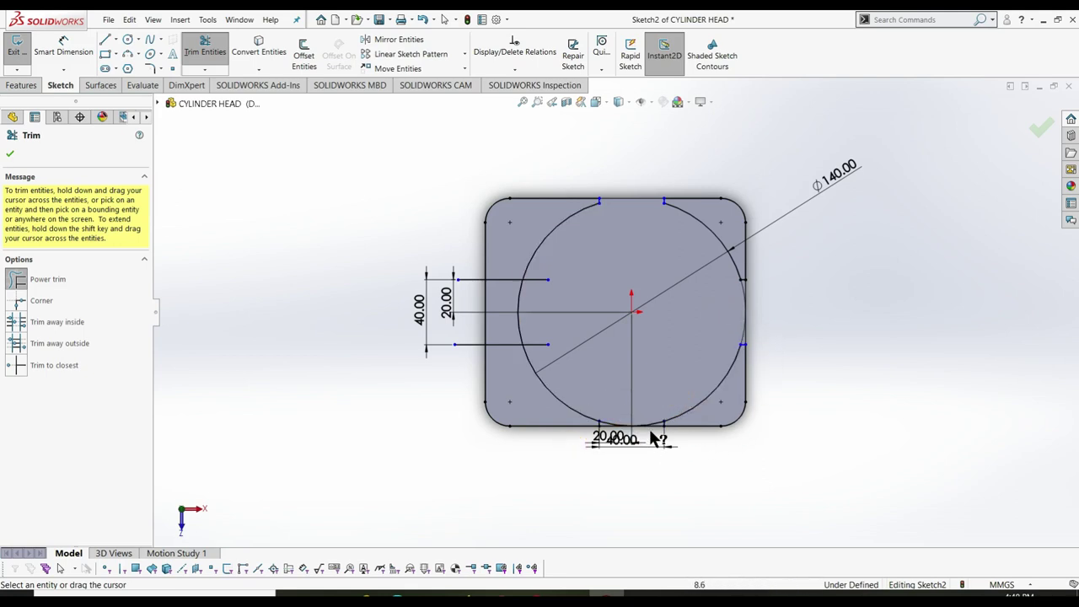
{"action": "left_click_drag", "start_coordinate": [652, 439], "coordinate": [615, 460]}
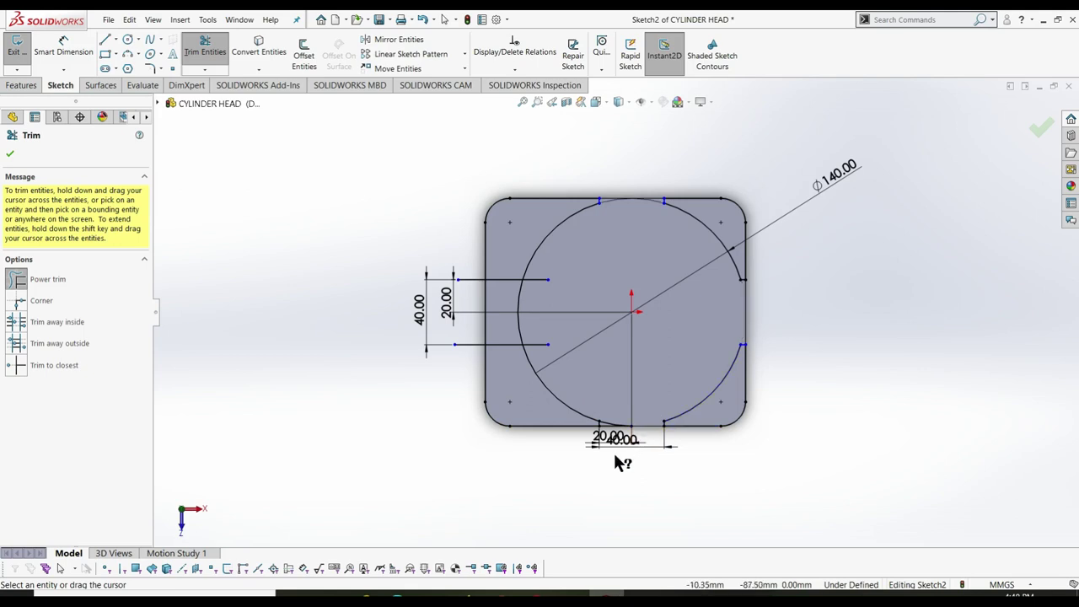
{"action": "left_click", "coordinate": [462, 360]}
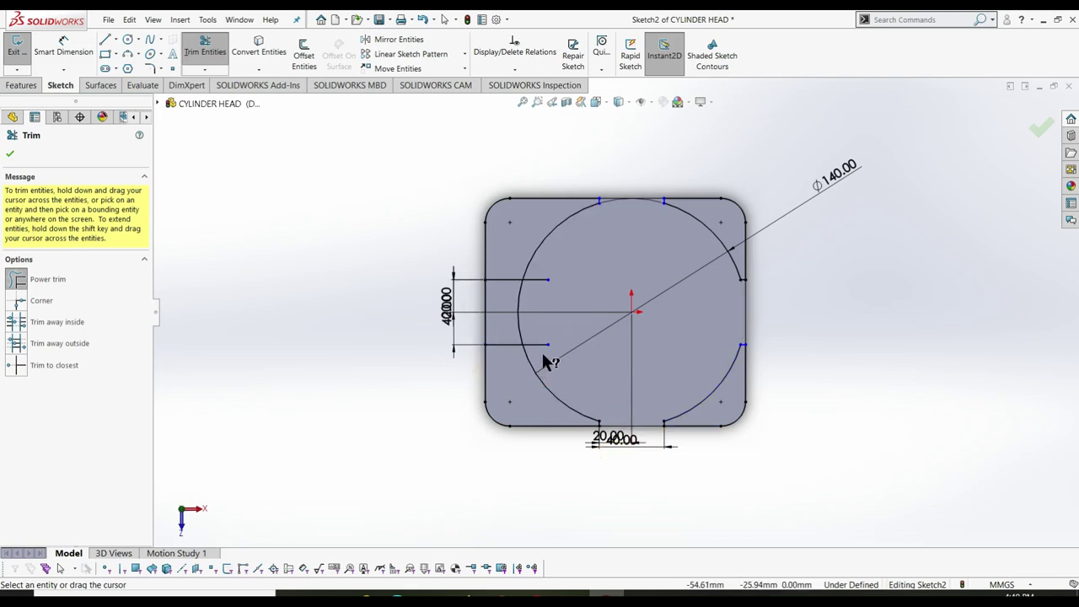
{"action": "left_click_drag", "start_coordinate": [535, 320], "coordinate": [548, 277]}
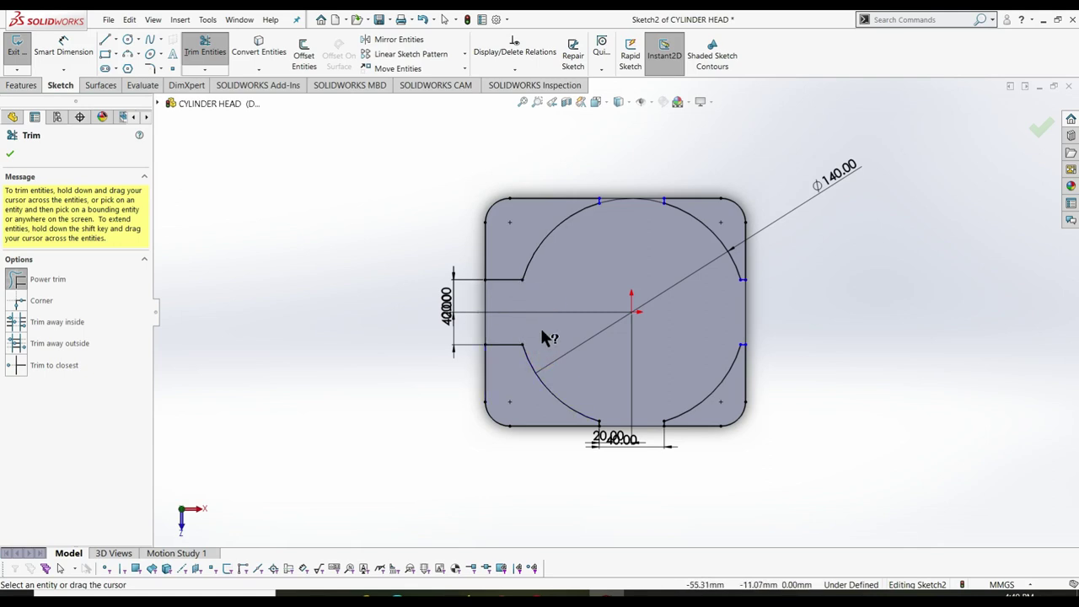
{"action": "left_click_drag", "start_coordinate": [548, 297], "coordinate": [552, 358]}
{"action": "left_click", "coordinate": [9, 153]}
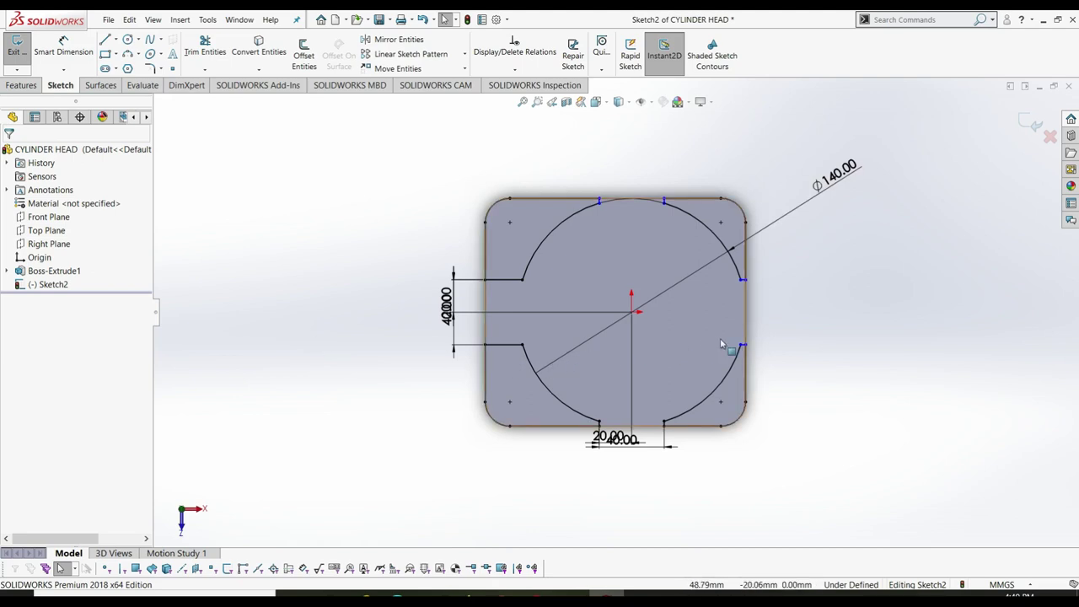
- Make the lower left slot line collinear with the short lower right line
{"action": "scroll", "coordinate": [738, 341], "scroll_direction": "down", "scroll_amount": 3}
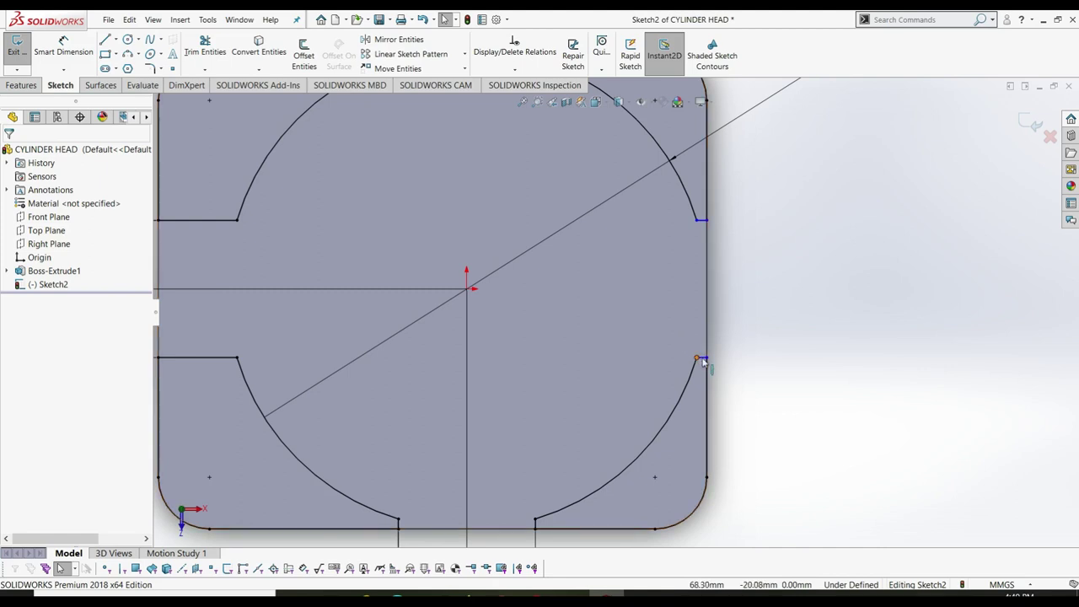
{"action": "left_click", "coordinate": [217, 358]}
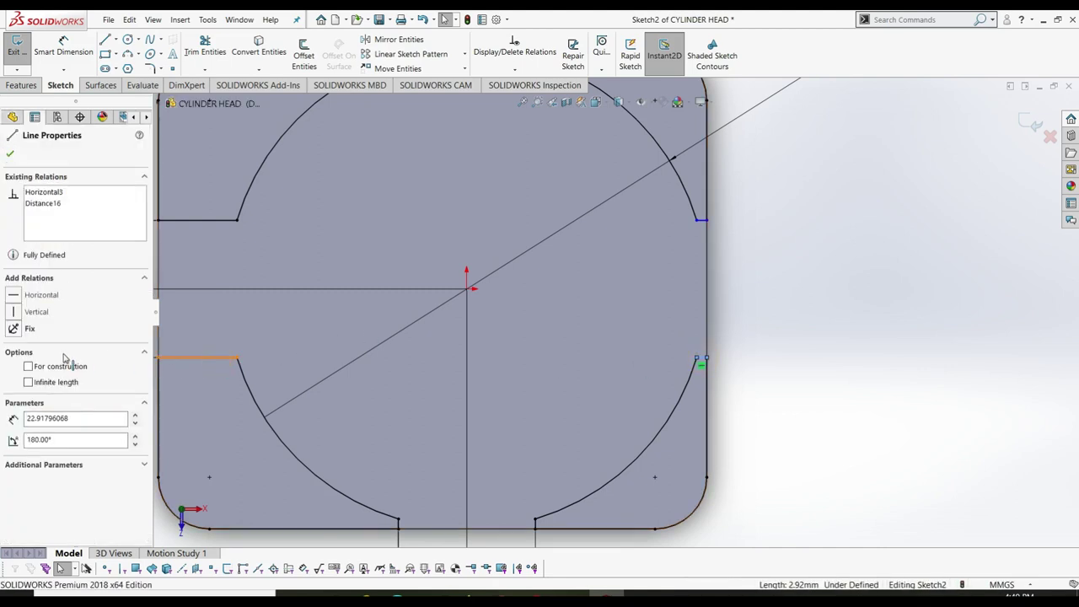
{"action": "left_click", "coordinate": [701, 359], "text": "ctrl"}
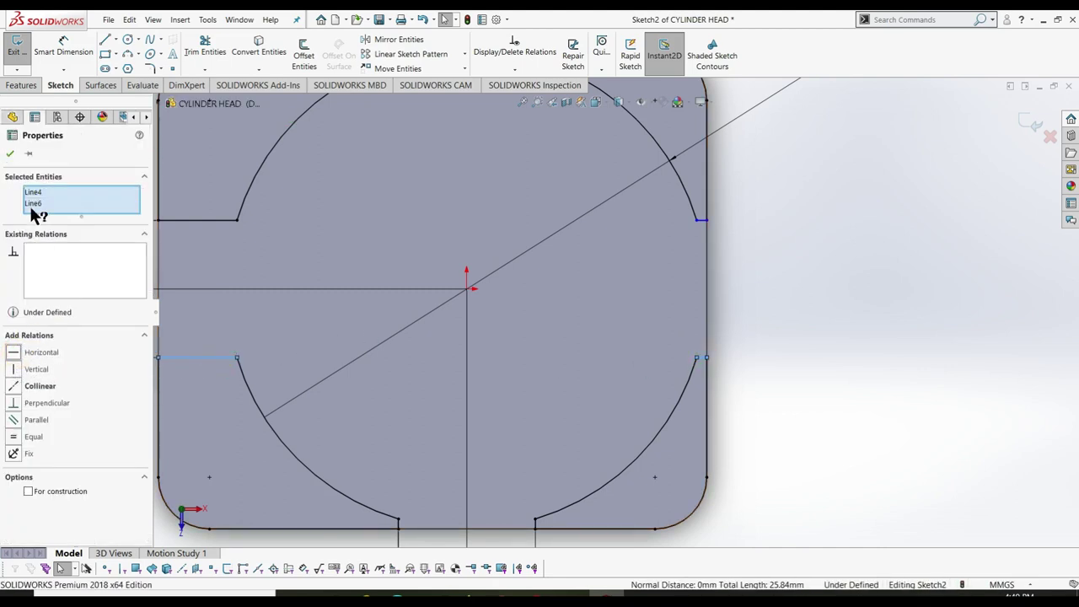
{"action": "left_click", "coordinate": [10, 152]}
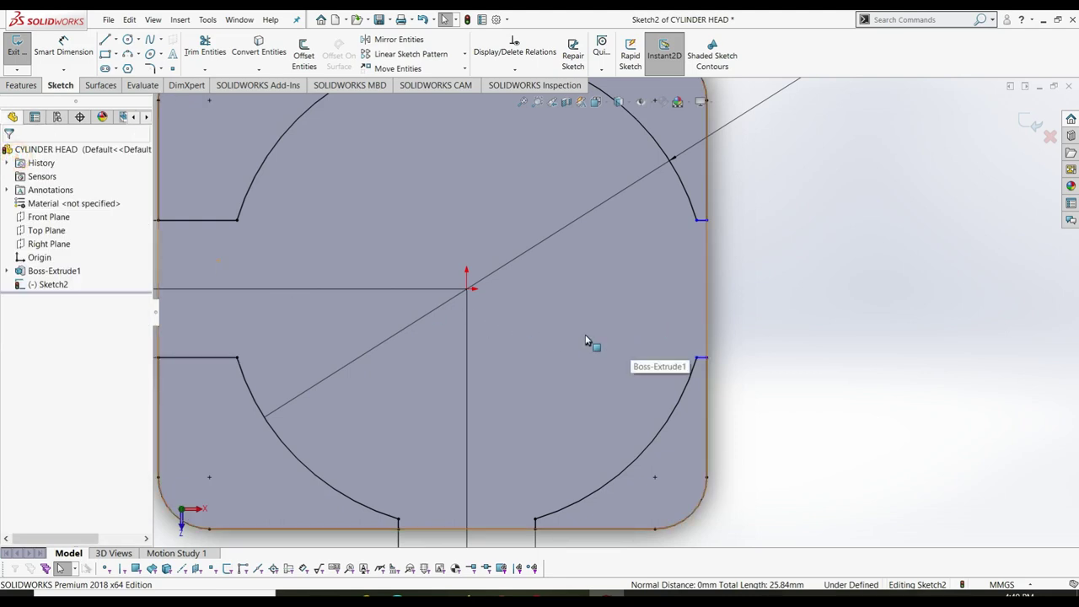
{"action": "left_click", "coordinate": [700, 359]}
{"action": "left_click", "coordinate": [216, 358], "text": "ctrl"}
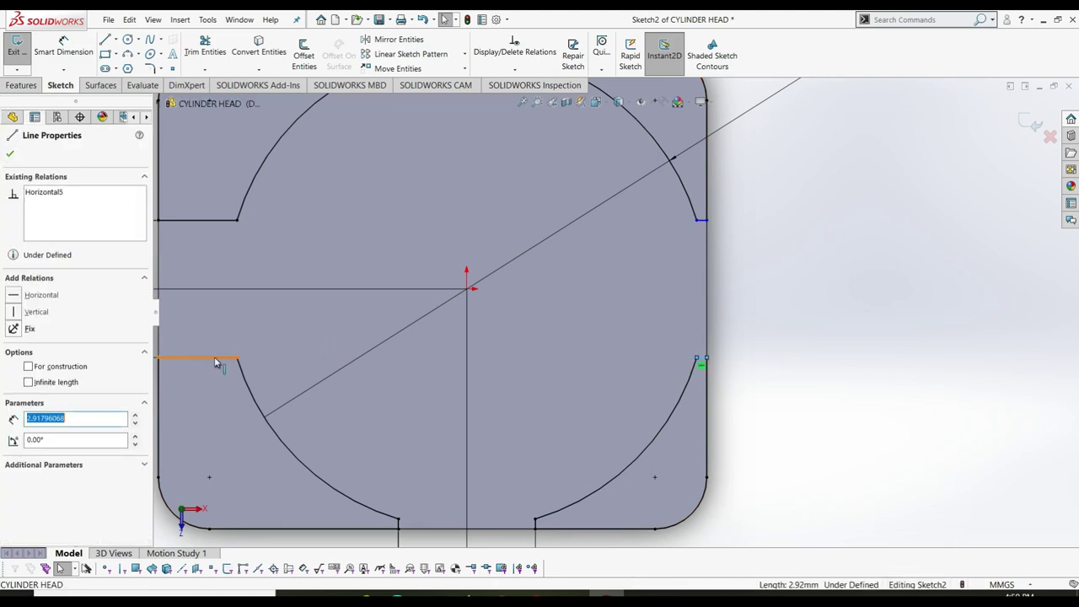
{"action": "left_click", "coordinate": [15, 386]}
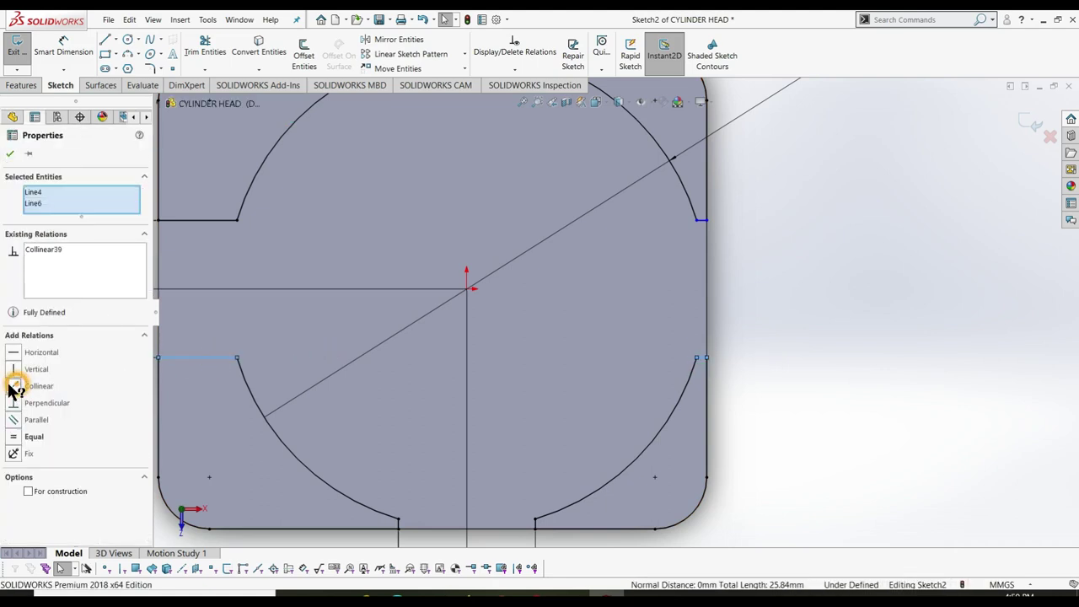
{"action": "left_click", "coordinate": [9, 153]}
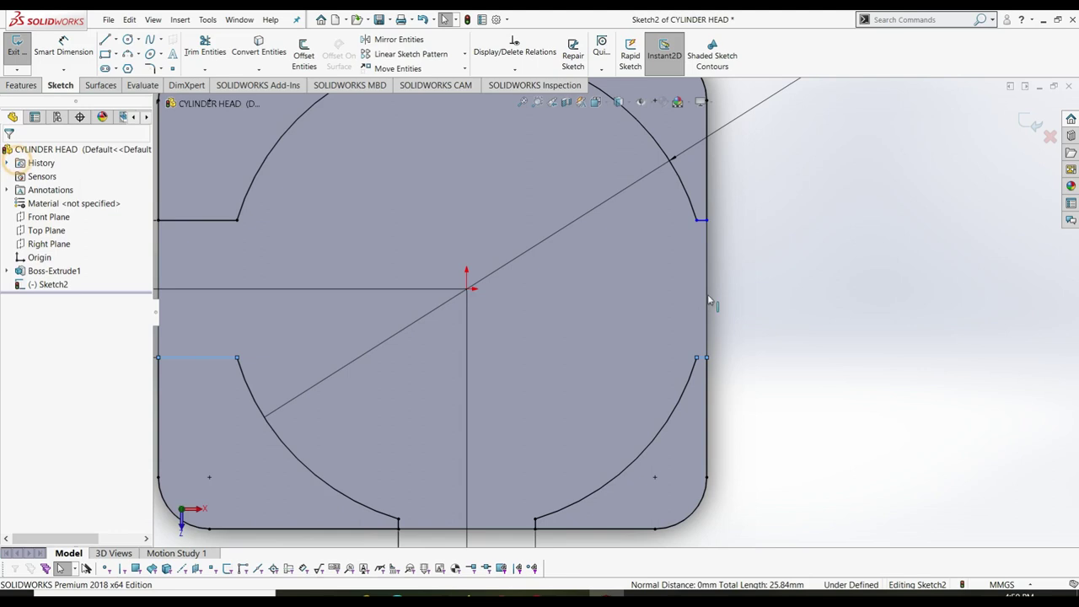
- Make the upper left slot line collinear with the short upper right line
{"action": "left_click", "coordinate": [699, 221]}
{"action": "left_click", "coordinate": [217, 220]}
{"action": "left_click", "coordinate": [158, 222], "text": "ctrl"}
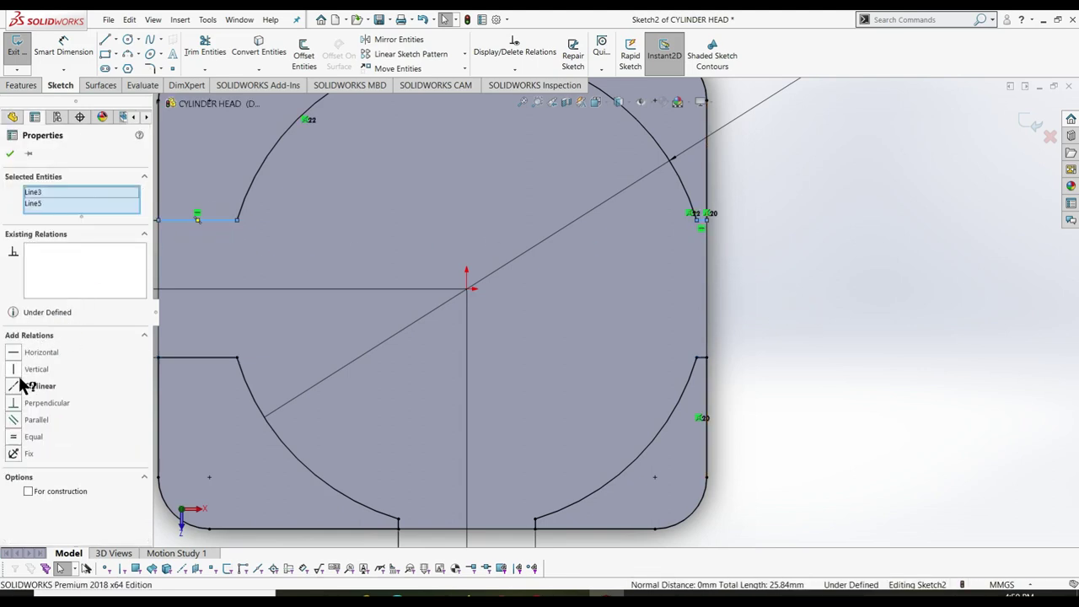
{"action": "left_click", "coordinate": [34, 385]}
{"action": "left_click", "coordinate": [10, 153]}
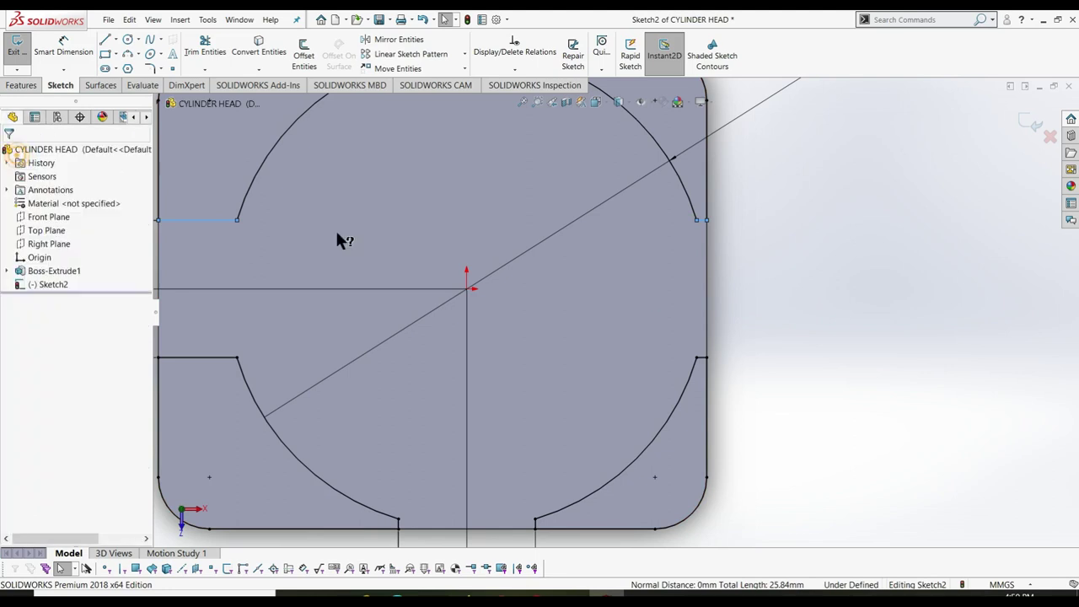
- Make the top left short vertical line collinear with the bottom notch's left line
{"action": "key", "text": "f"}
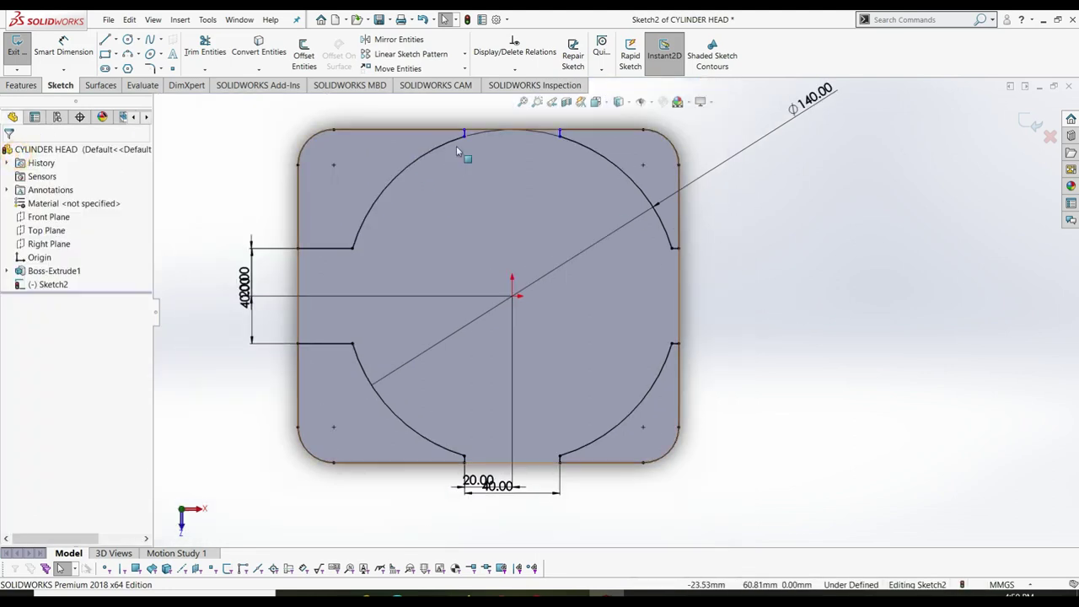
{"action": "left_click", "coordinate": [465, 136]}
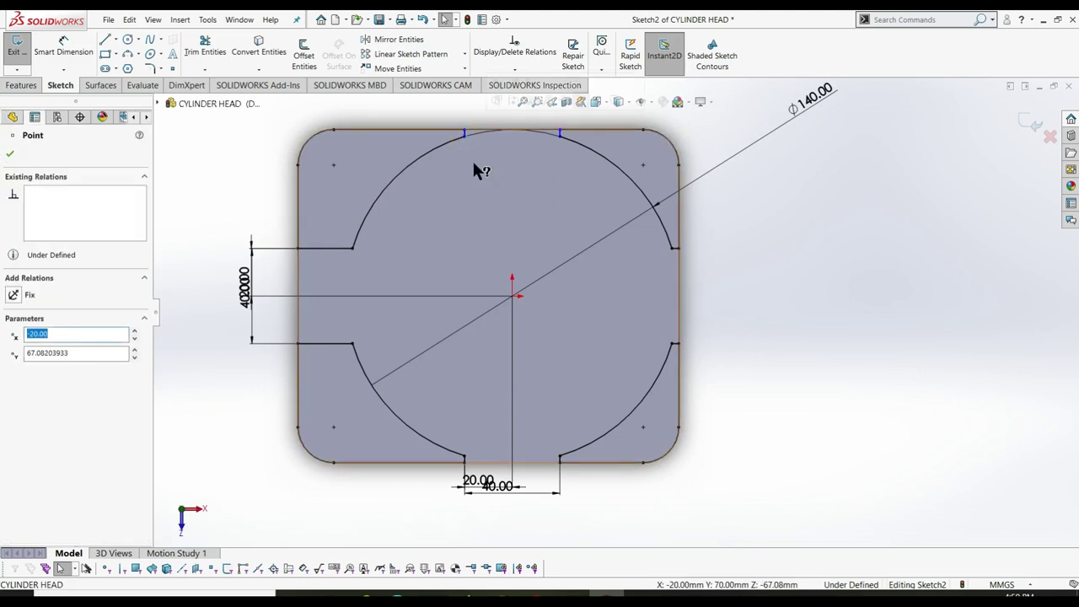
{"action": "key", "text": "Escape"}
{"action": "scroll", "coordinate": [482, 141], "scroll_direction": "down", "scroll_amount": 1}
{"action": "scroll", "coordinate": [481, 141], "scroll_direction": "down", "scroll_amount": 3}
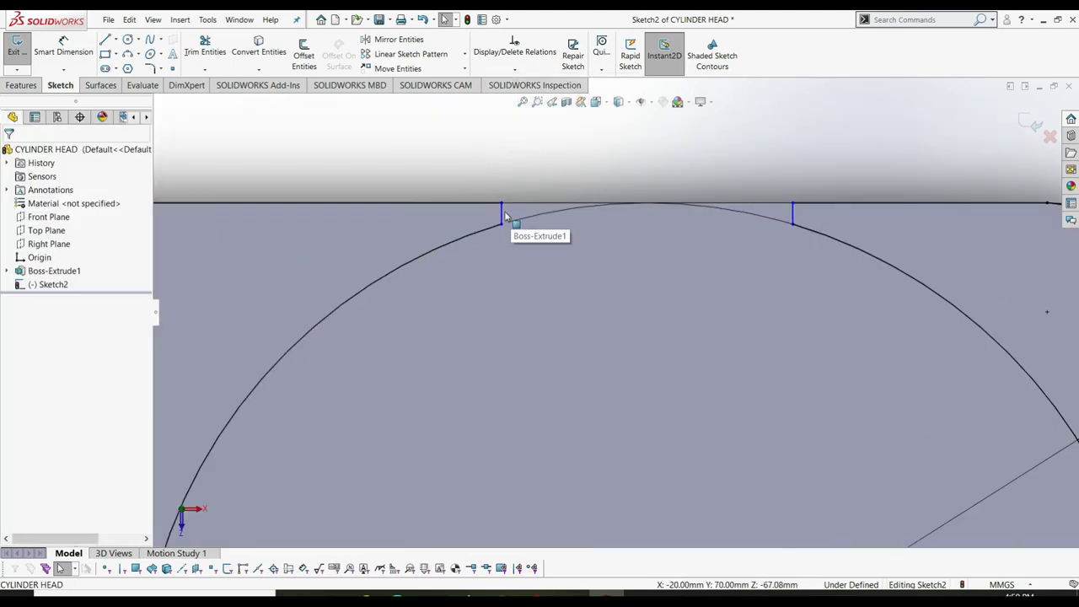
{"action": "left_click", "coordinate": [566, 289]}
{"action": "key", "text": "f"}
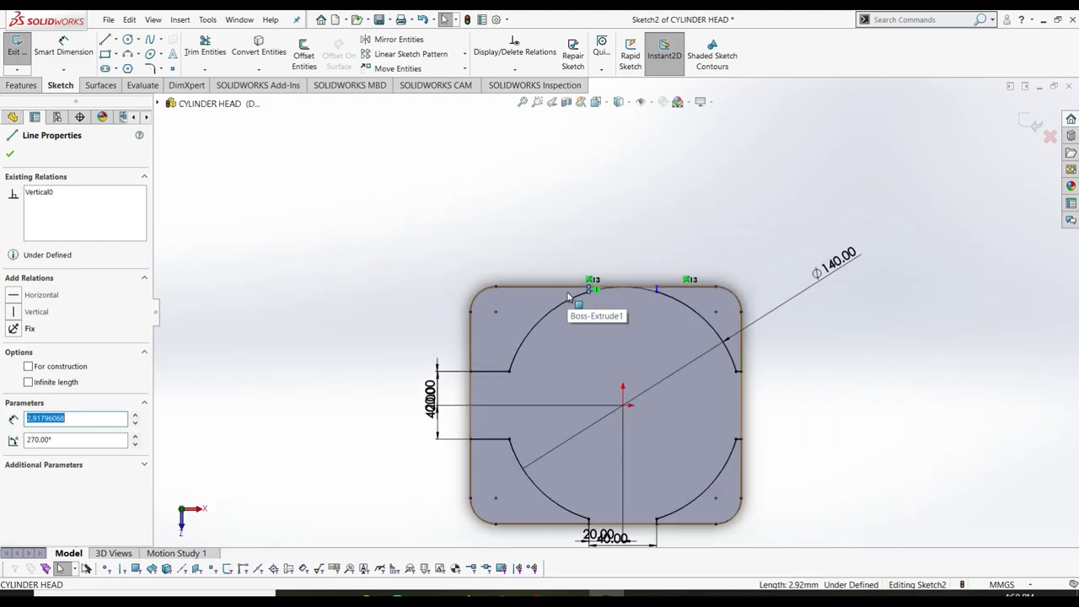
{"action": "scroll", "coordinate": [609, 456], "scroll_direction": "down", "scroll_amount": 4}
{"action": "scroll", "coordinate": [609, 456], "scroll_direction": "down", "scroll_amount": 2}
{"action": "left_click", "coordinate": [606, 355], "text": "ctrl"}
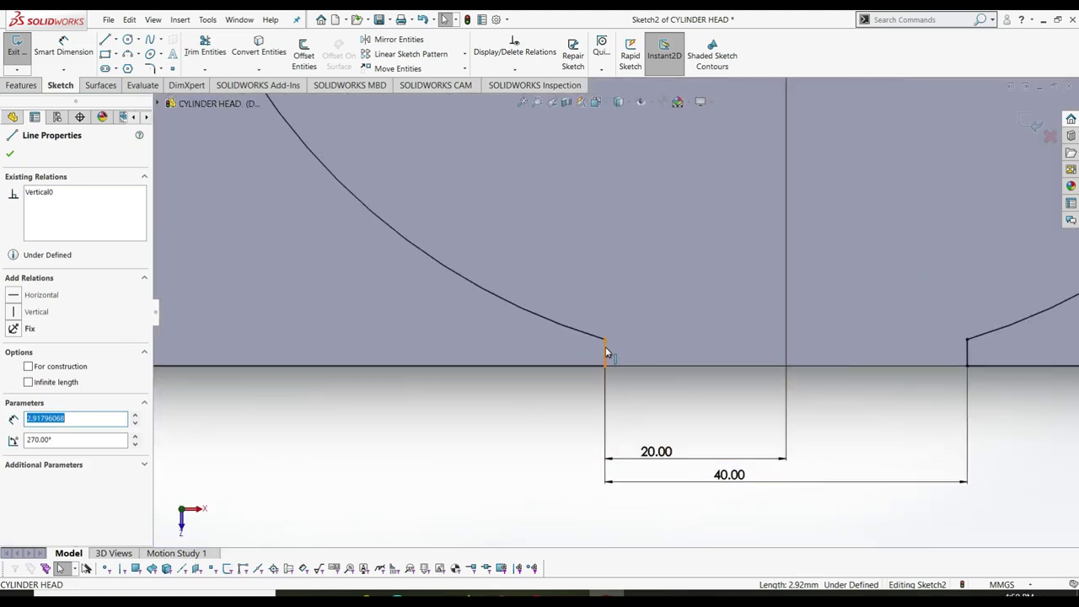
{"action": "left_click", "coordinate": [30, 389]}
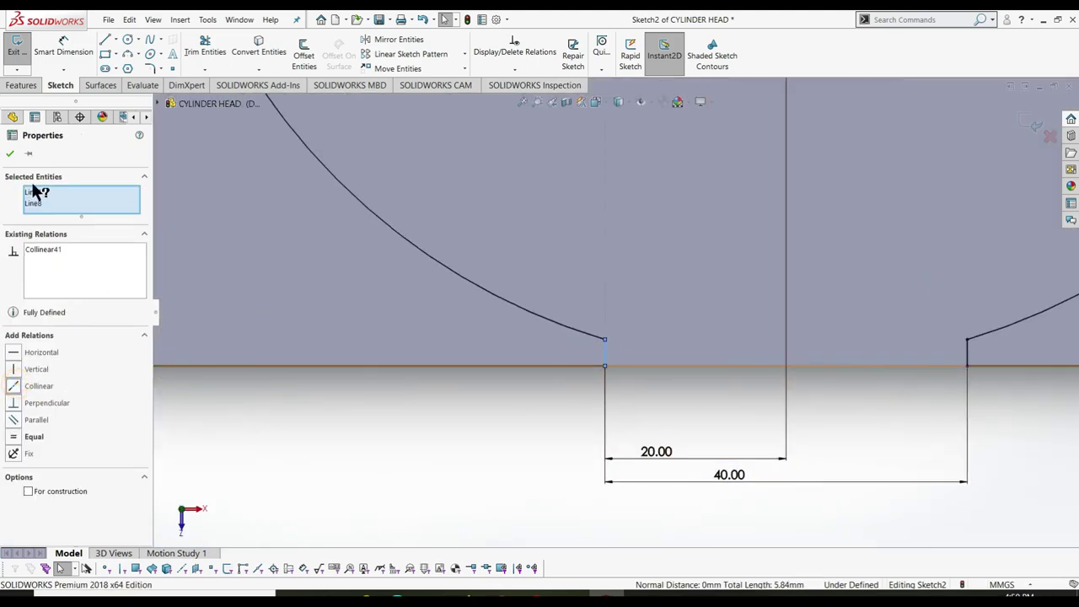
{"action": "left_click", "coordinate": [10, 153]}
- Make the bottom notch's right line collinear with the top right short line, fully defining the sketch
{"action": "scroll", "coordinate": [410, 457], "scroll_direction": "up", "scroll_amount": 3}
{"action": "scroll", "coordinate": [472, 455], "scroll_direction": "up", "scroll_amount": 3}
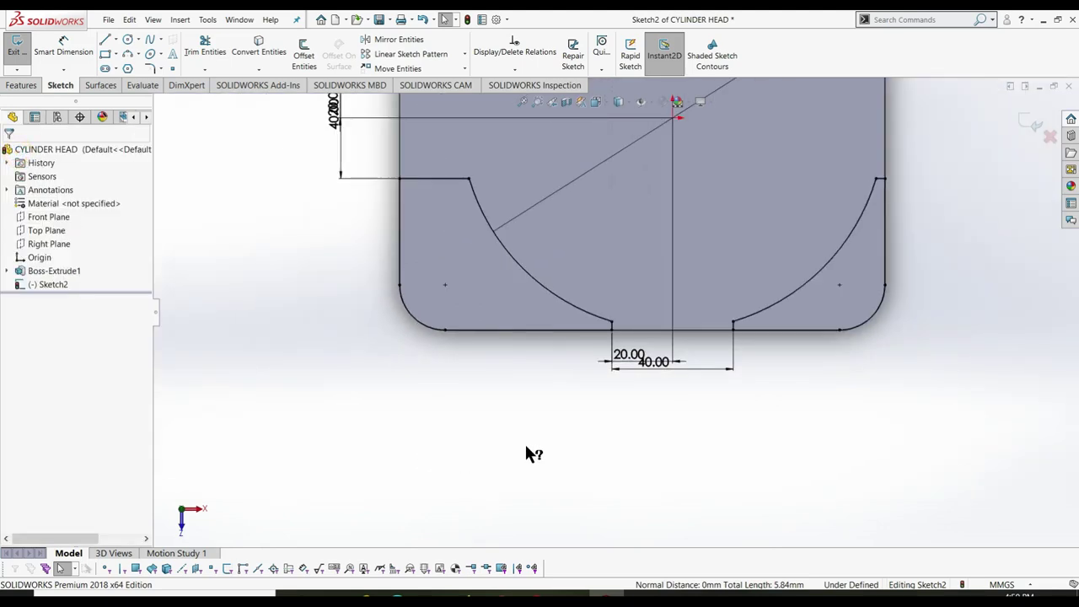
{"action": "scroll", "coordinate": [573, 413], "scroll_direction": "up", "scroll_amount": 3}
{"action": "scroll", "coordinate": [669, 439], "scroll_direction": "down", "scroll_amount": 3}
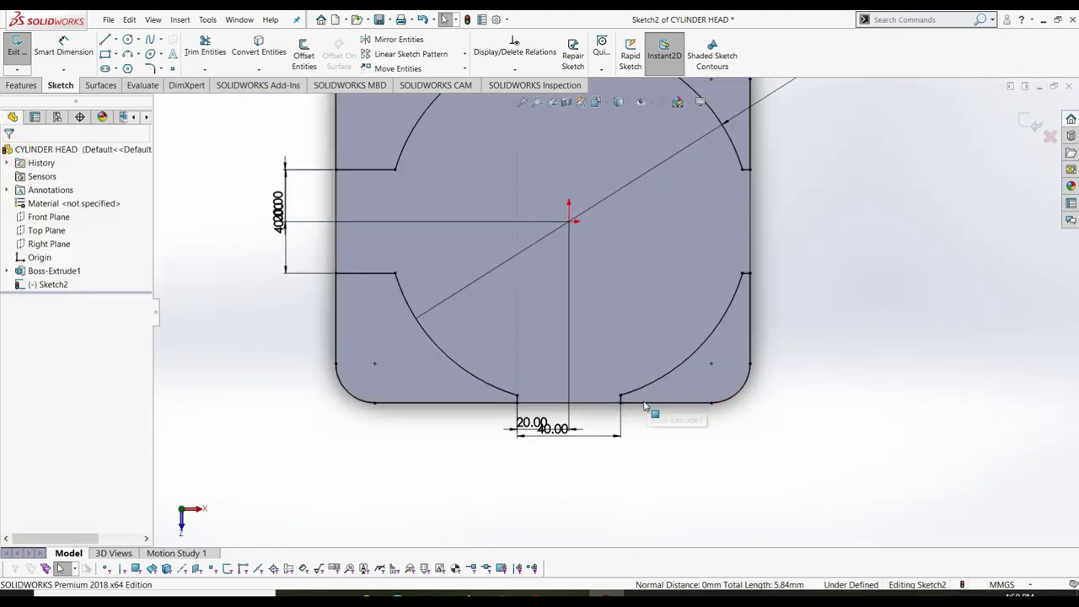
{"action": "scroll", "coordinate": [640, 405], "scroll_direction": "down", "scroll_amount": 3}
{"action": "left_click", "coordinate": [624, 387]}
{"action": "scroll", "coordinate": [639, 367], "scroll_direction": "up", "scroll_amount": 3}
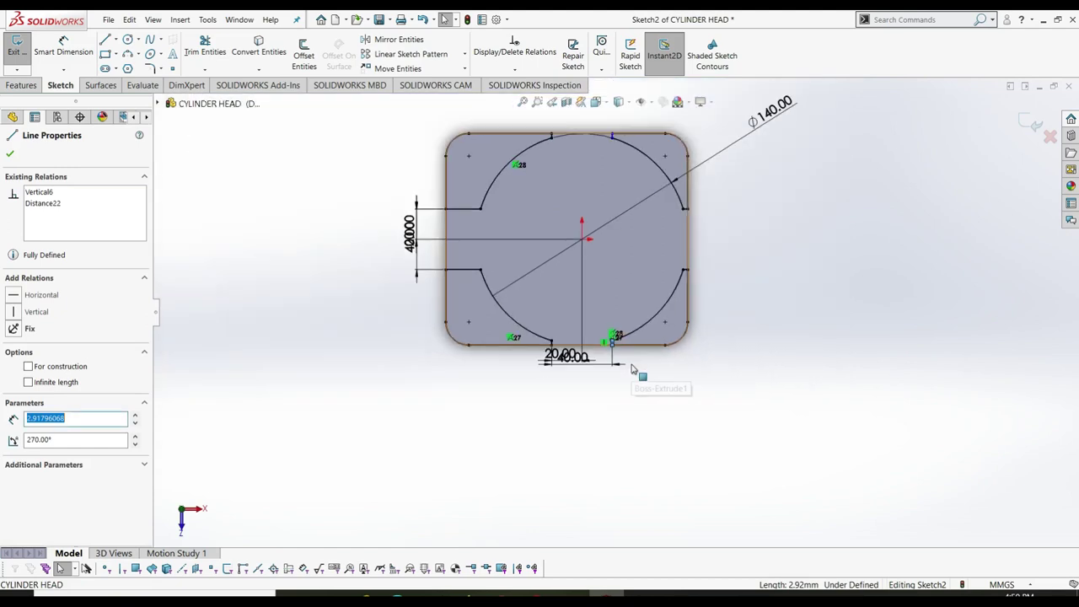
{"action": "scroll", "coordinate": [633, 320], "scroll_direction": "up", "scroll_amount": 2}
{"action": "scroll", "coordinate": [622, 236], "scroll_direction": "down", "scroll_amount": 2}
{"action": "scroll", "coordinate": [622, 232], "scroll_direction": "down", "scroll_amount": 3}
{"action": "scroll", "coordinate": [623, 236], "scroll_direction": "down", "scroll_amount": 2}
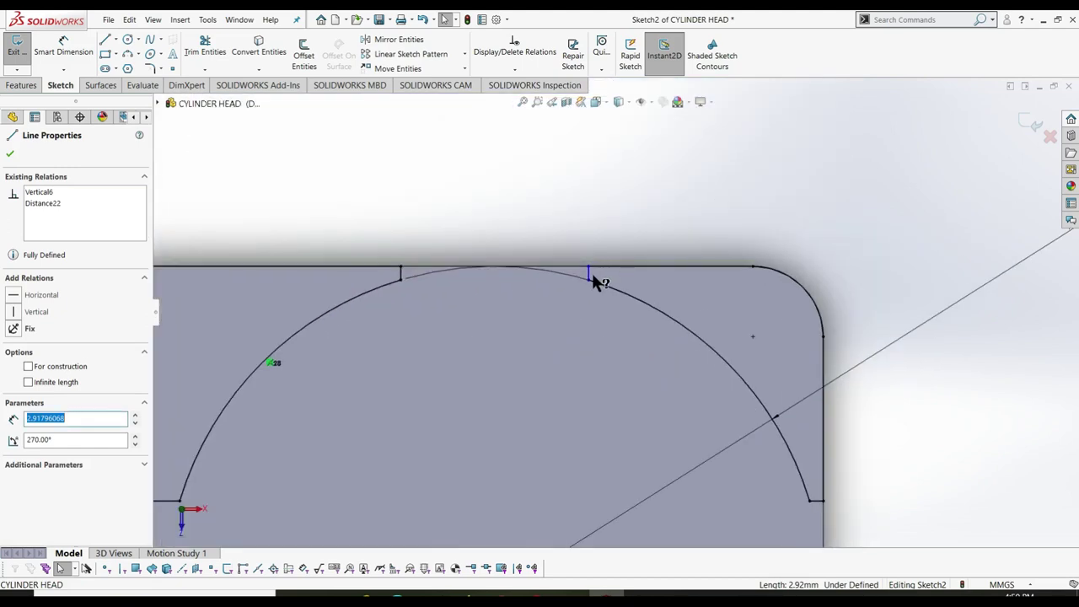
{"action": "left_click", "coordinate": [590, 275]}
{"action": "left_click", "coordinate": [17, 382]}
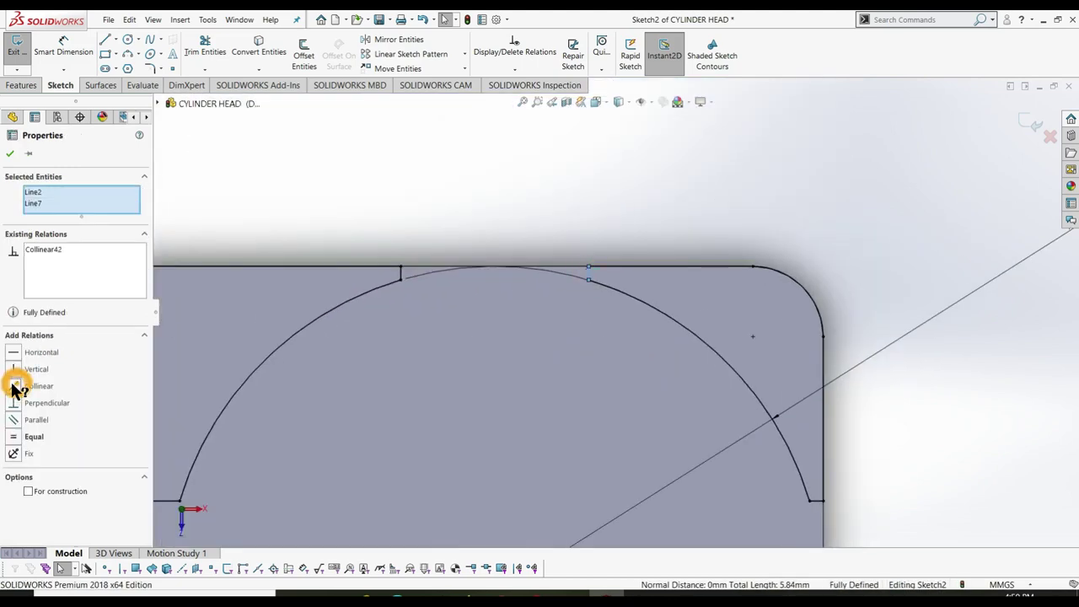
{"action": "left_click", "coordinate": [9, 154]}
{"action": "left_click", "coordinate": [376, 409]}
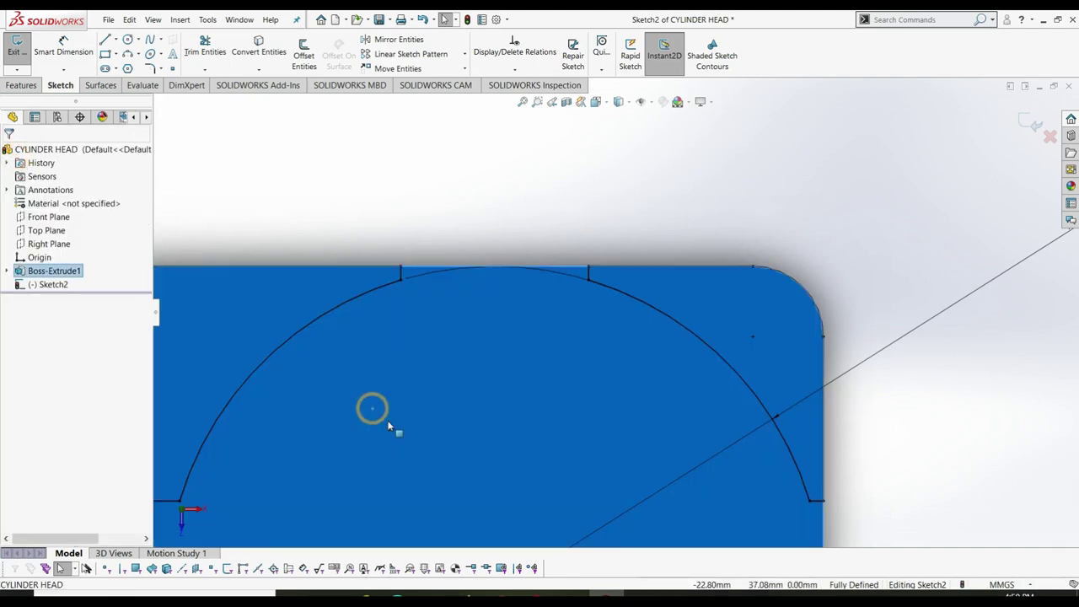
{"action": "scroll", "coordinate": [388, 425], "scroll_direction": "up", "scroll_amount": 2}
{"action": "left_click", "coordinate": [421, 217]}
{"action": "scroll", "coordinate": [514, 387], "scroll_direction": "up", "scroll_amount": 3}
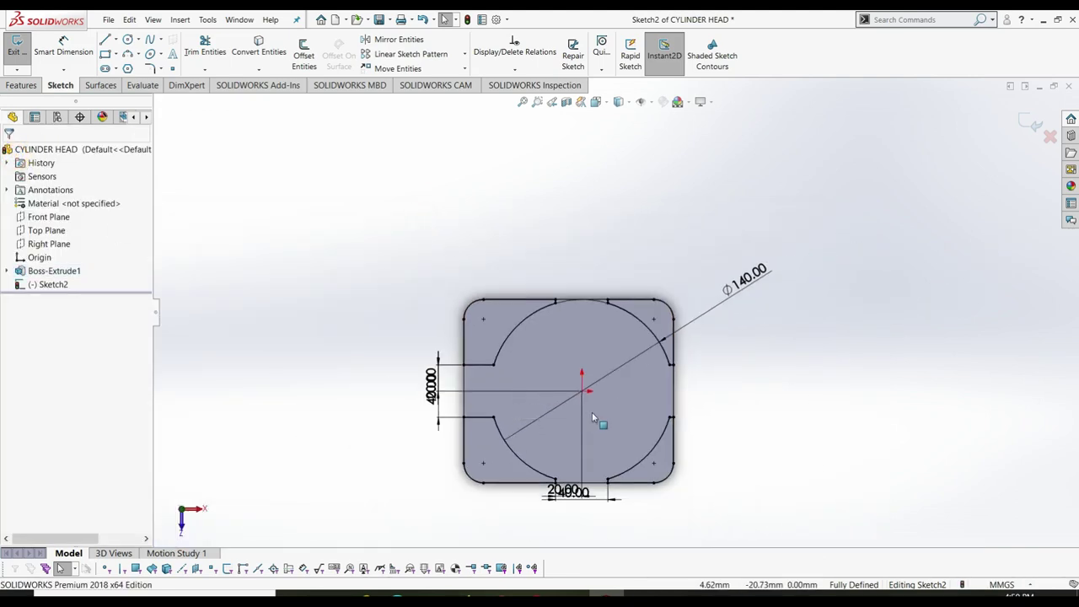
- Move the slot's and notch's 20.00 dimensions clear of the 40.00 dimensions so each is legible
{"action": "scroll", "coordinate": [594, 402], "scroll_direction": "down", "scroll_amount": 2}
{"action": "scroll", "coordinate": [596, 399], "scroll_direction": "up", "scroll_amount": 1}
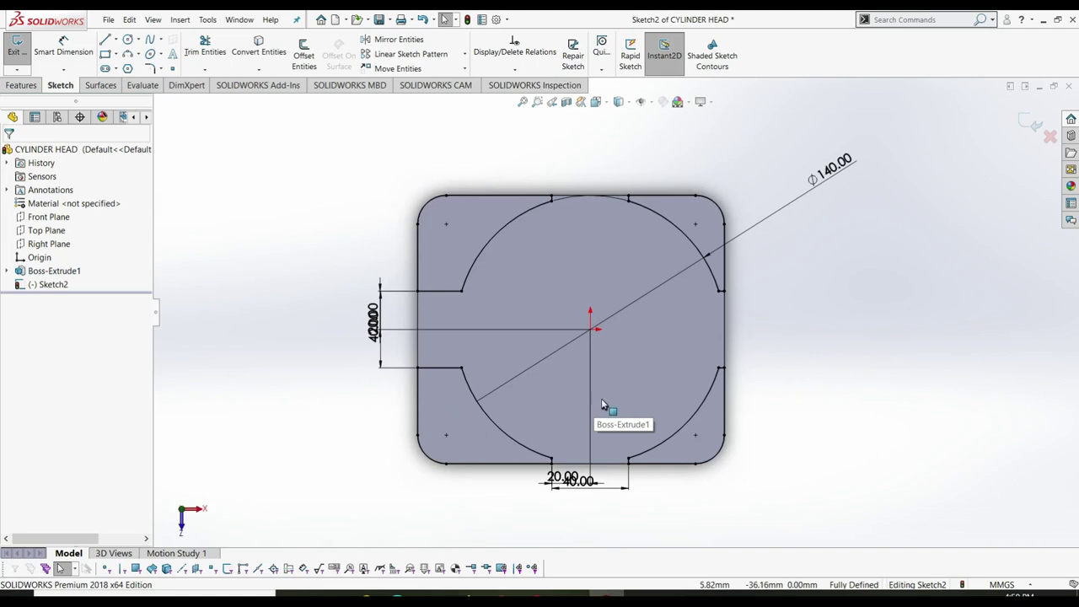
{"action": "scroll", "coordinate": [601, 398], "scroll_direction": "down", "scroll_amount": 2}
{"action": "left_click", "coordinate": [354, 309]}
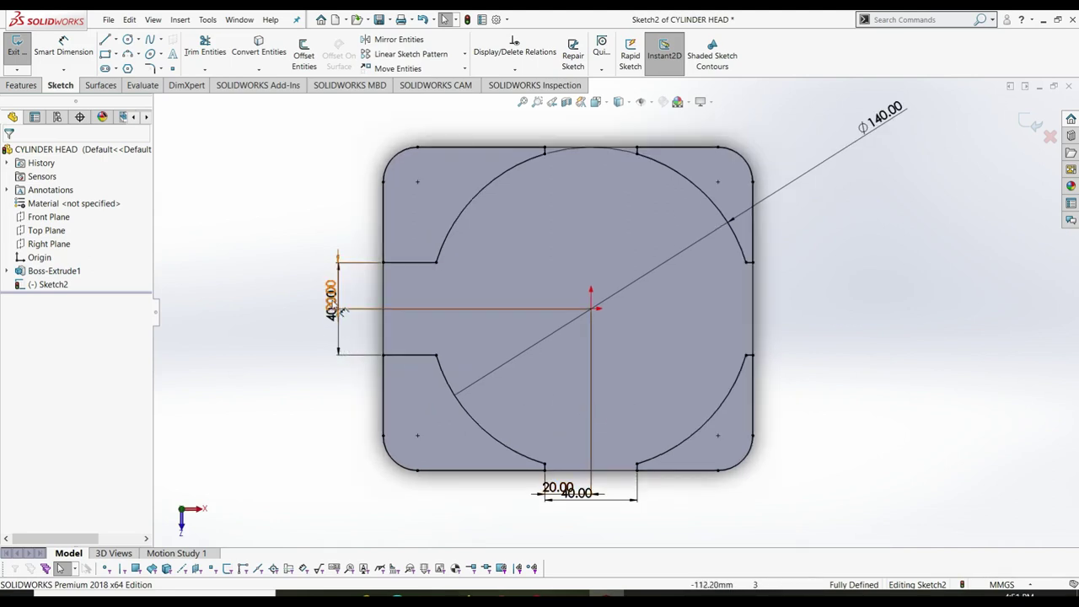
{"action": "left_click", "coordinate": [353, 262]}
{"action": "left_click", "coordinate": [348, 308]}
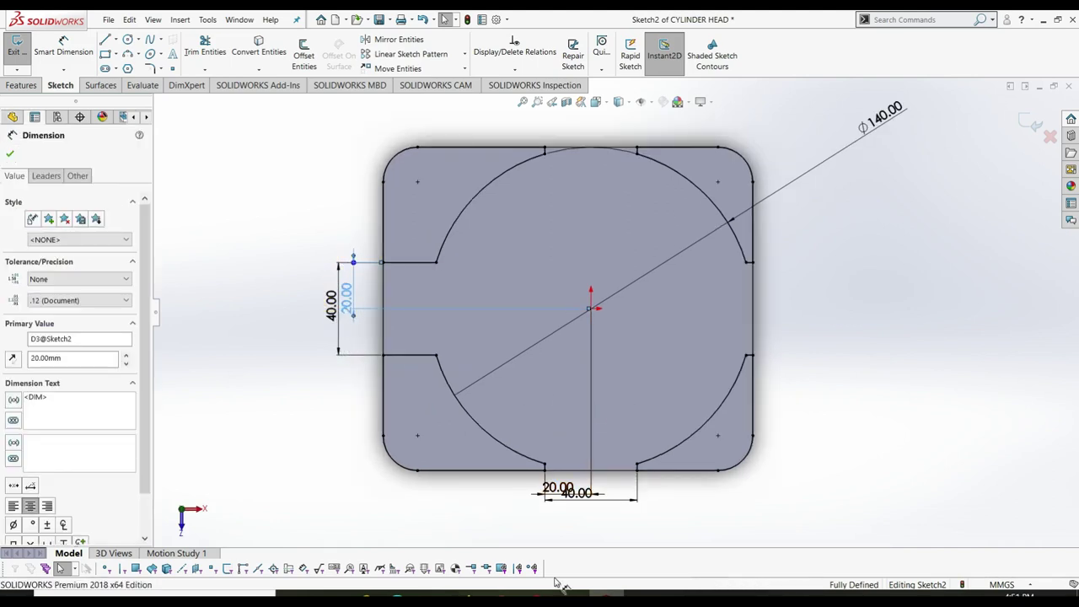
{"action": "mouse_move", "coordinate": [576, 493]}
{"action": "left_mouse_down"}
{"action": "mouse_move", "coordinate": [587, 518]}
{"action": "mouse_move", "coordinate": [563, 502]}
{"action": "left_mouse_up"}
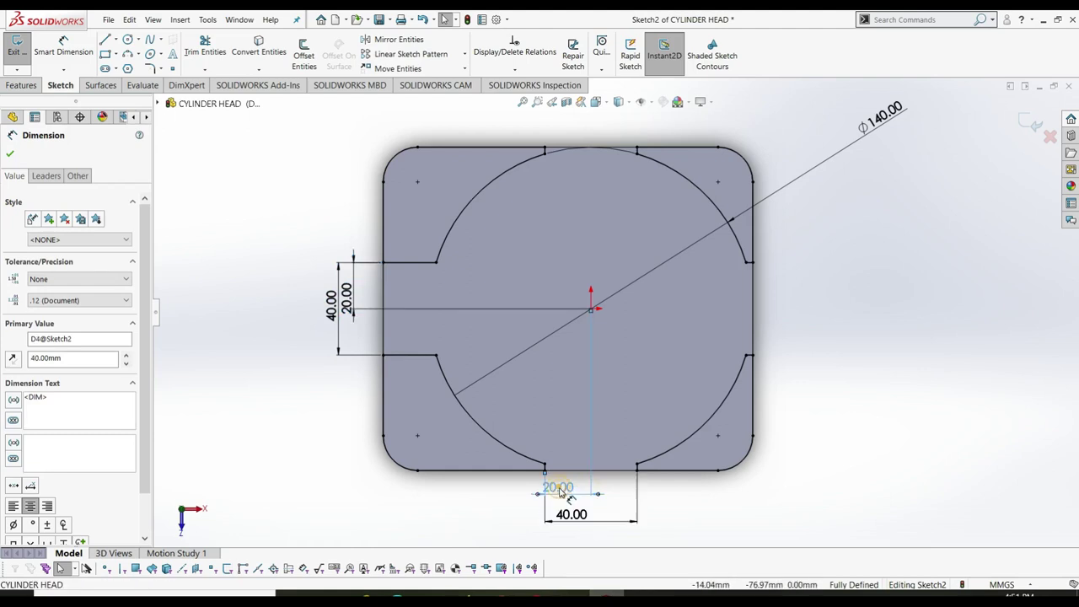
{"action": "left_click", "coordinate": [399, 507]}
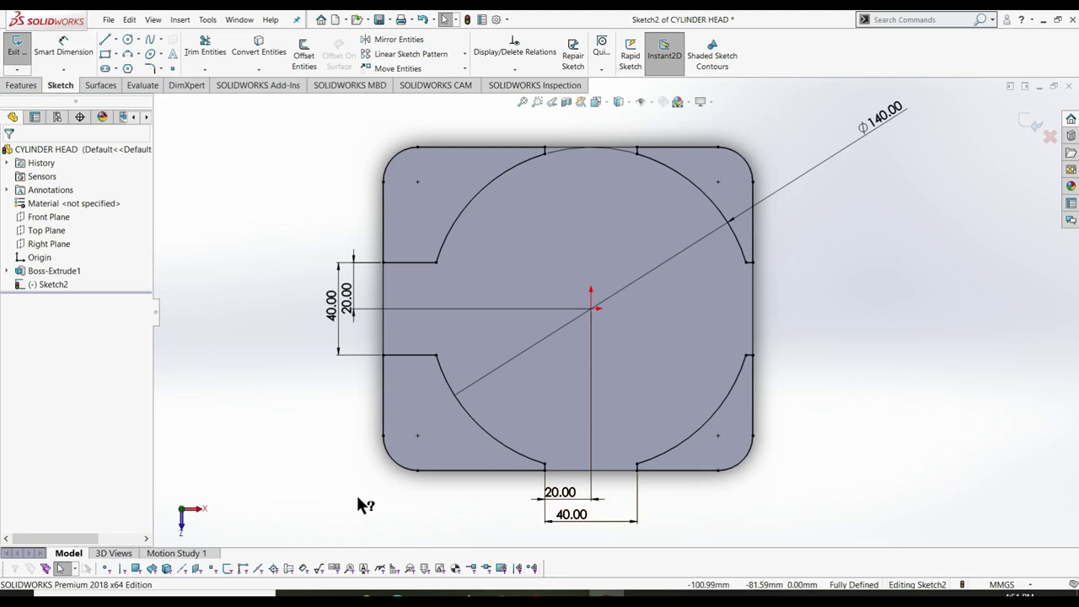
- Fit Sketch2 in the view and exit the sketch back to part editing
{"action": "right_click", "coordinate": [920, 312]}
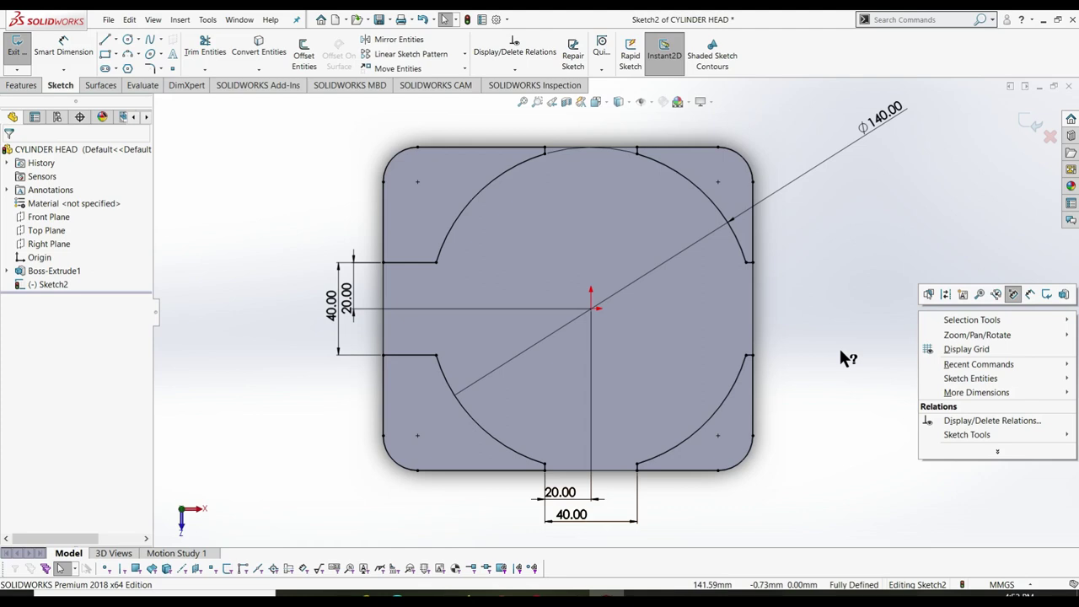
{"action": "key", "text": "Escape"}
{"action": "key", "text": "f"}
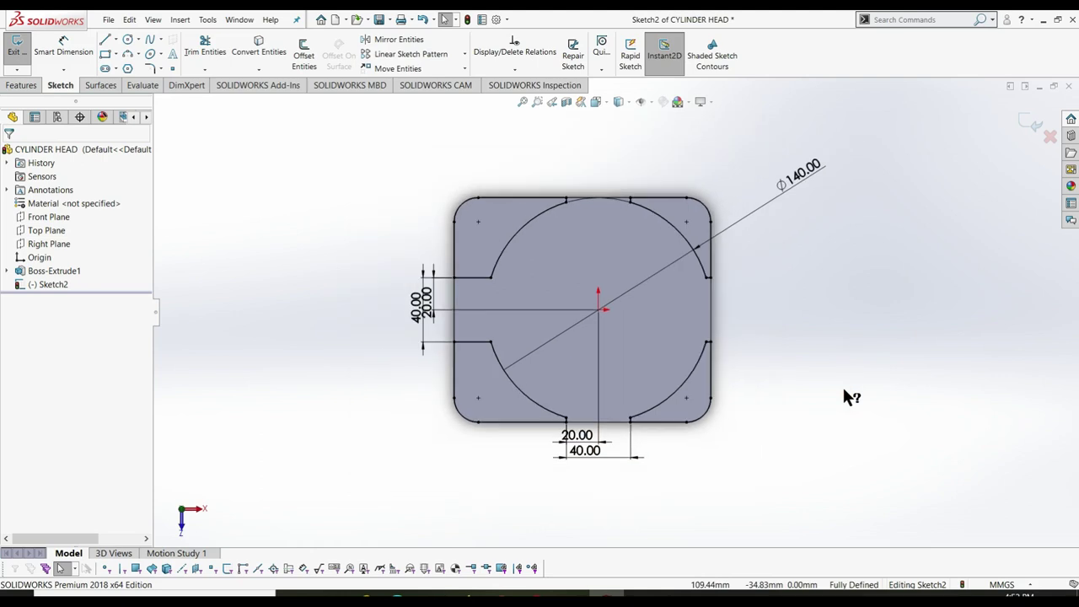
{"action": "right_click", "coordinate": [846, 368]}
{"action": "left_click", "coordinate": [988, 351]}
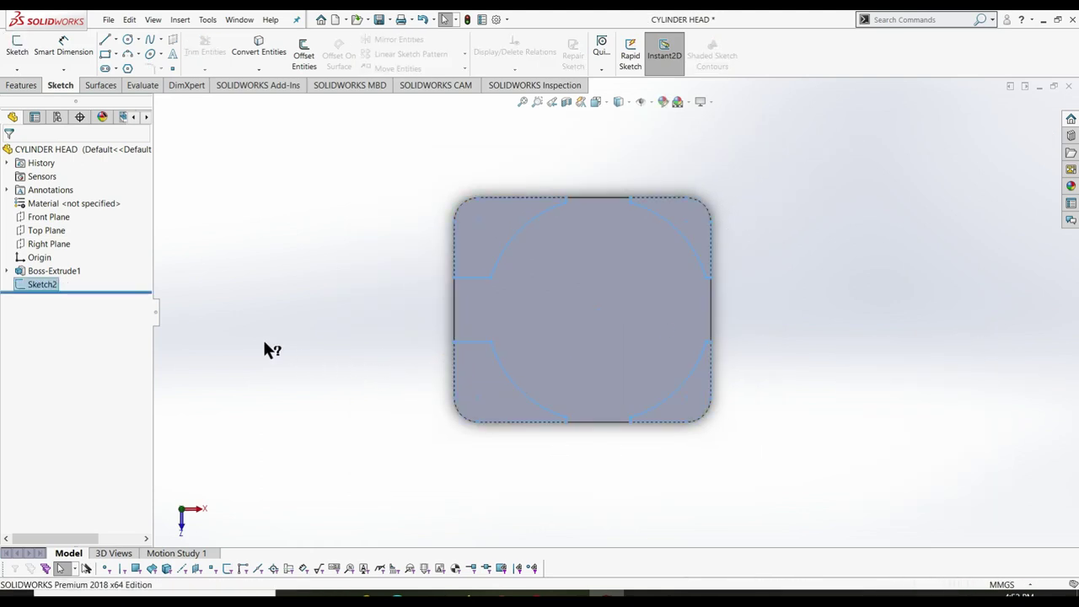
- Start an Extruded Cut from Sketch2 on the Features tab, previewing a 70 mm blind cut
{"action": "left_click", "coordinate": [22, 87]}
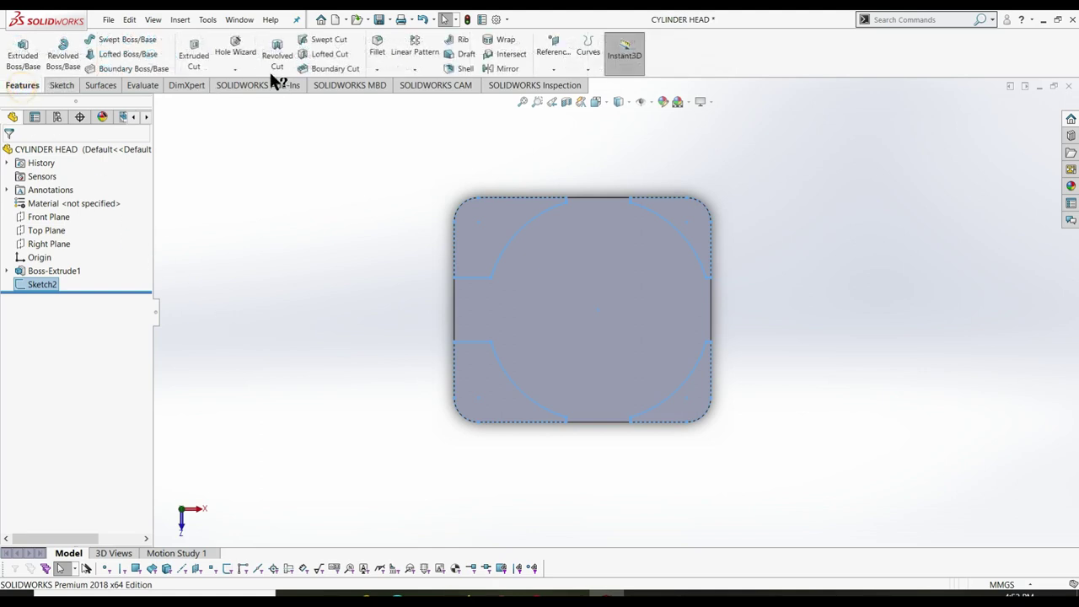
{"action": "left_click", "coordinate": [202, 68]}
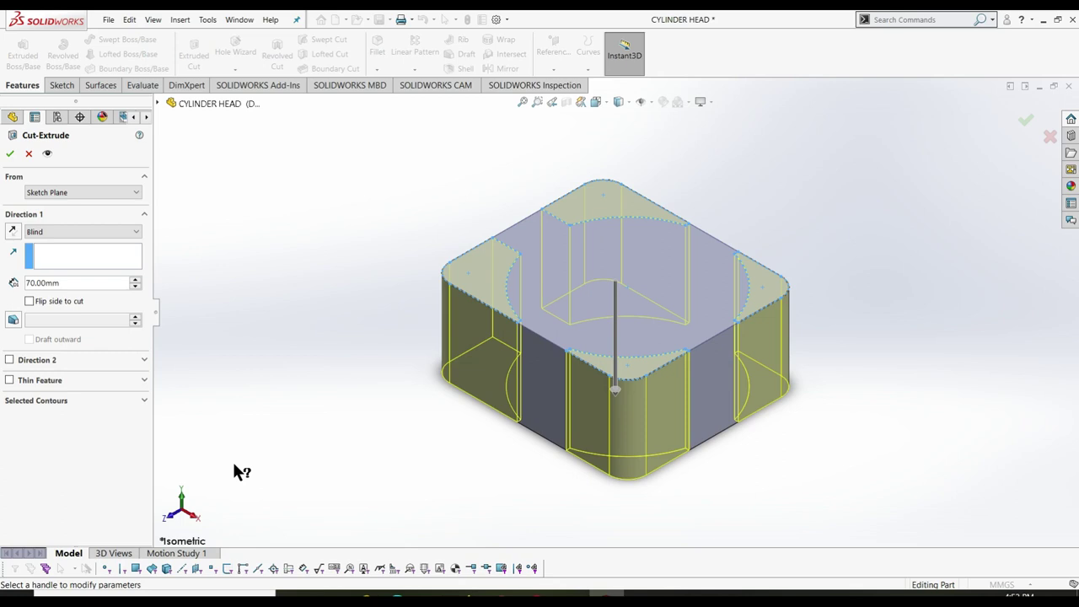
- Start the cut from a 20 mm offset, reversed so it begins inside the block
{"action": "left_click", "coordinate": [74, 190]}
{"action": "left_click", "coordinate": [42, 233]}
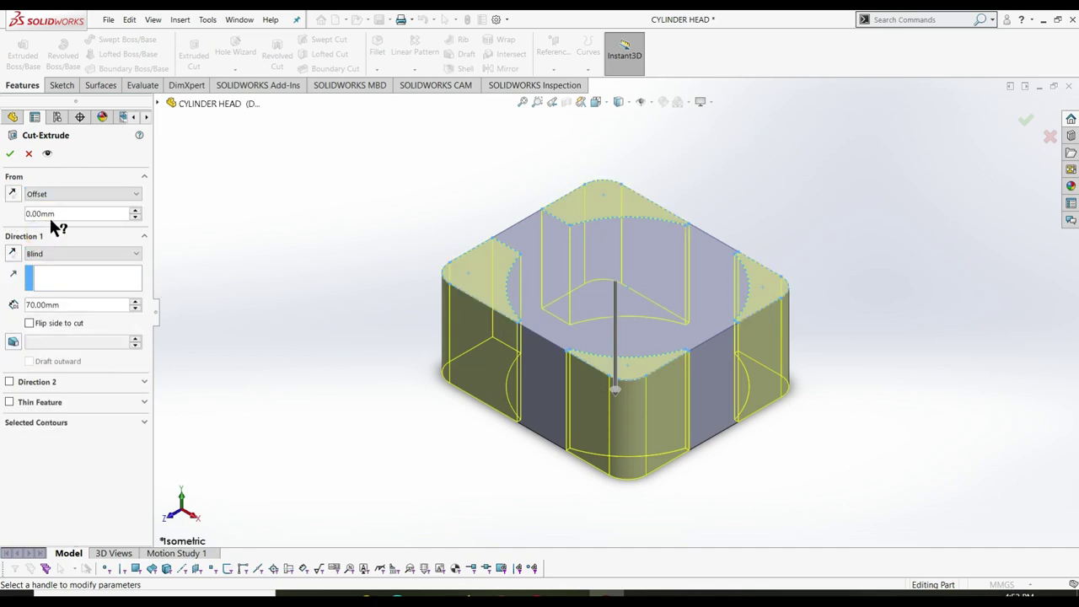
{"action": "left_click", "coordinate": [62, 214]}
{"action": "left_click_drag", "start_coordinate": [63, 214], "coordinate": [9, 214]}
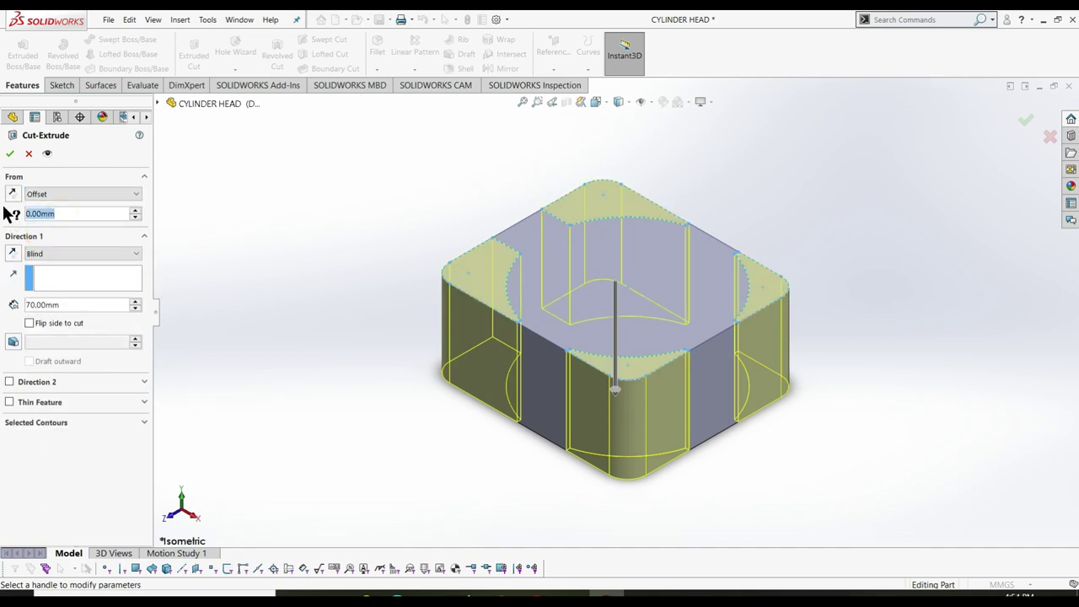
{"action": "type", "text": "20"}
{"action": "key", "text": "Return"}
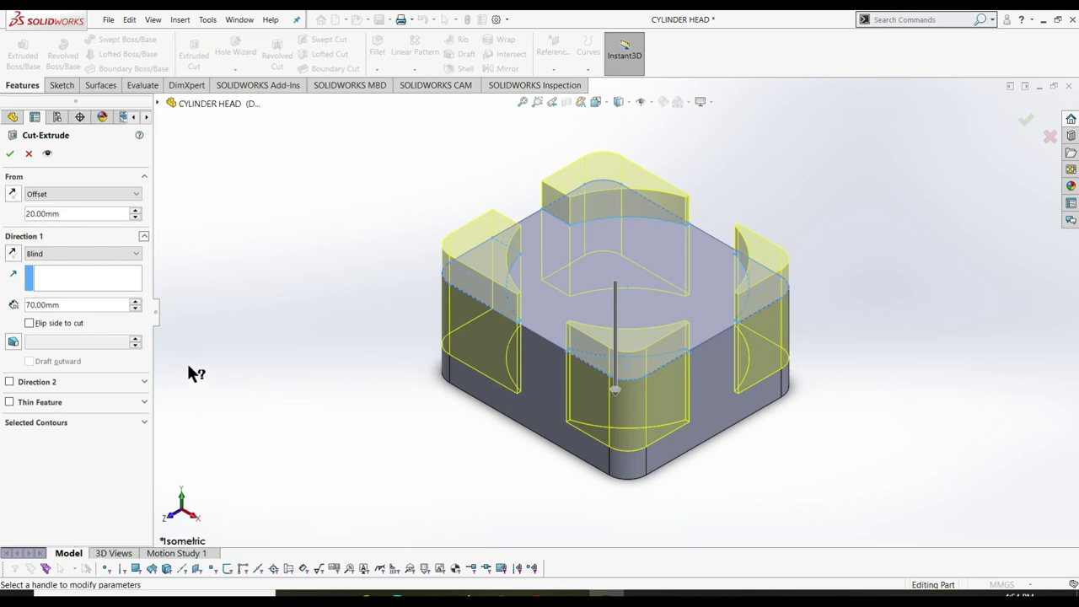
{"action": "left_click", "coordinate": [12, 193]}
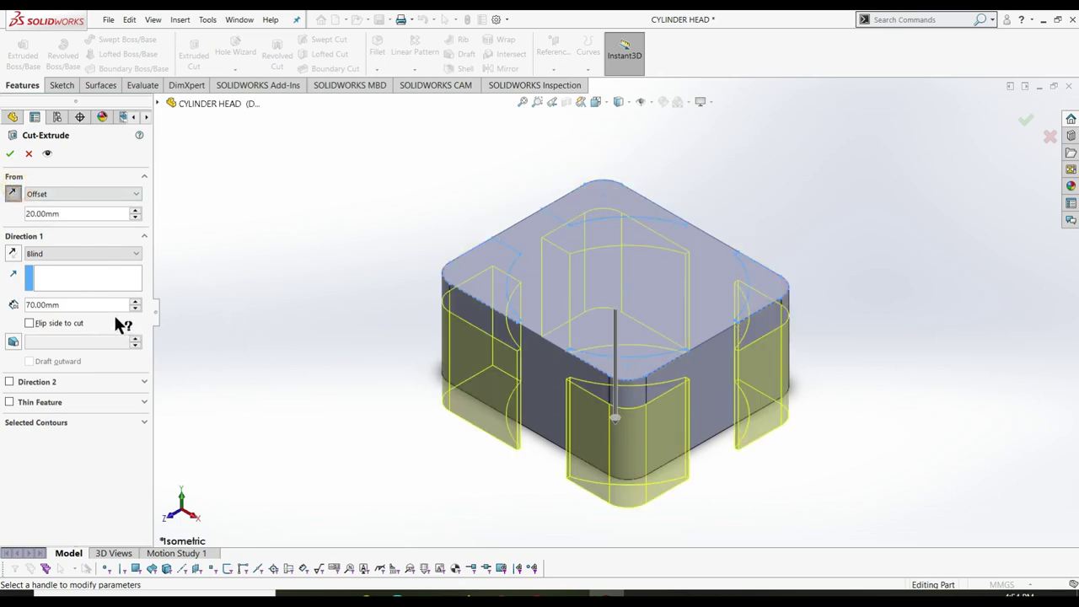
- Change the blind cut depth from 70 mm to 5 mm and accept the cut
{"action": "left_click", "coordinate": [84, 304]}
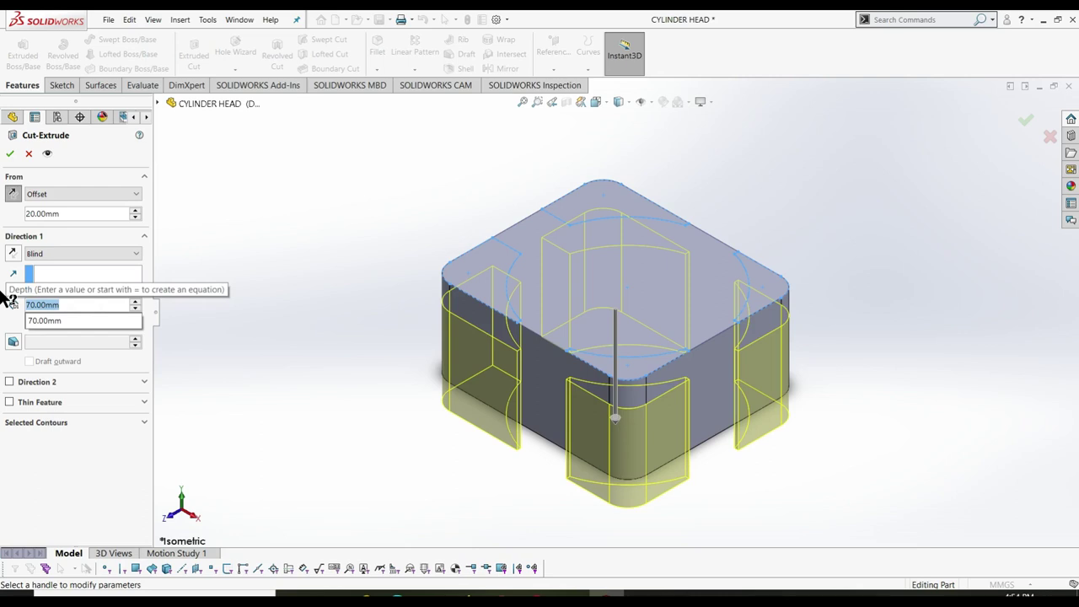
{"action": "type", "text": "5"}
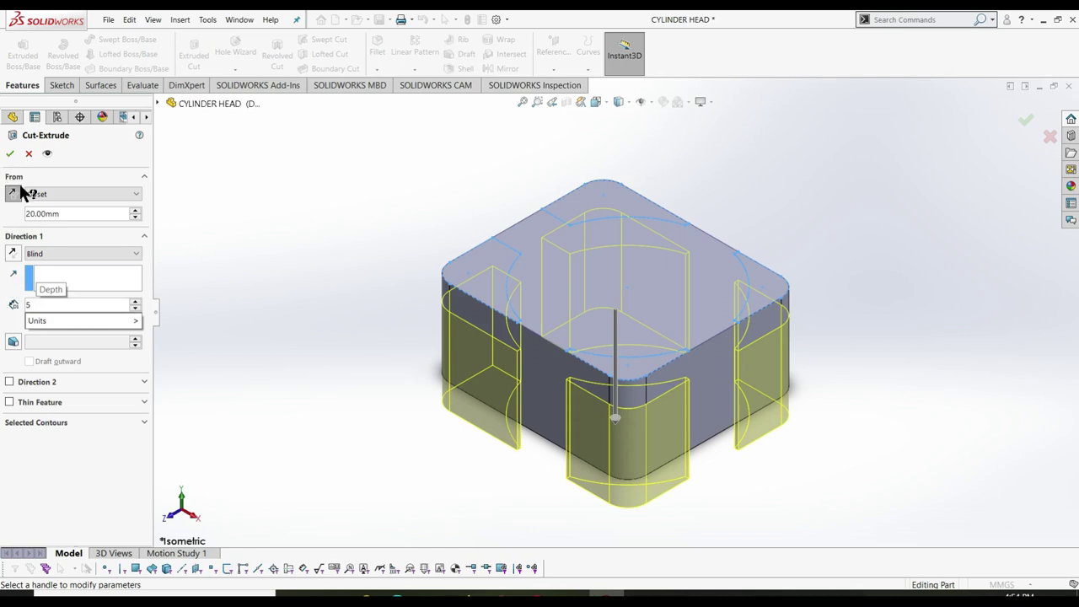
{"action": "mouse_move", "coordinate": [82, 320]}
{"action": "left_click", "coordinate": [64, 306]}
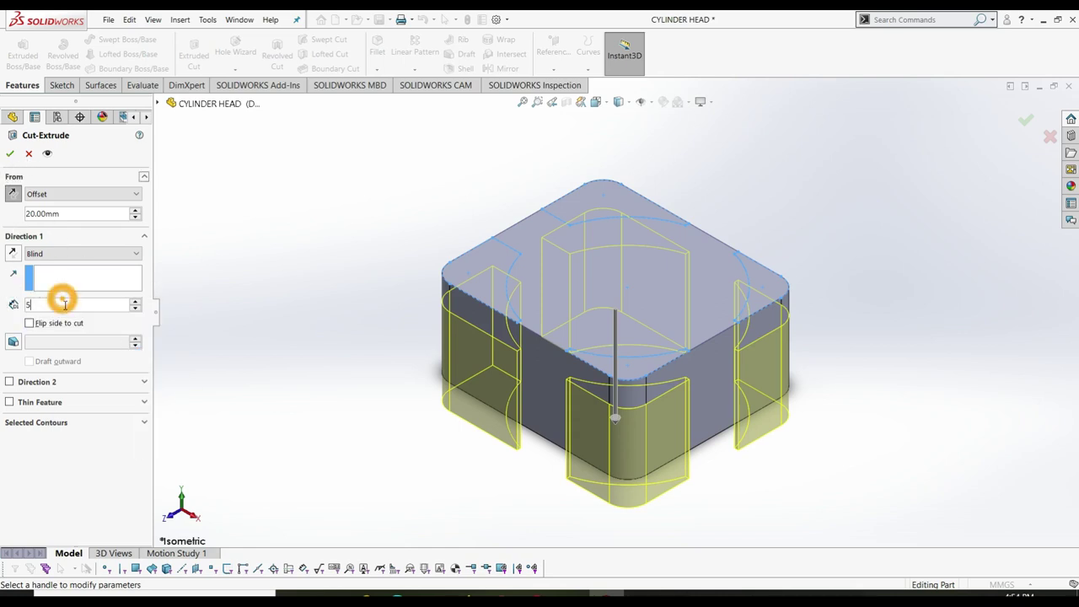
{"action": "key", "text": "Tab"}
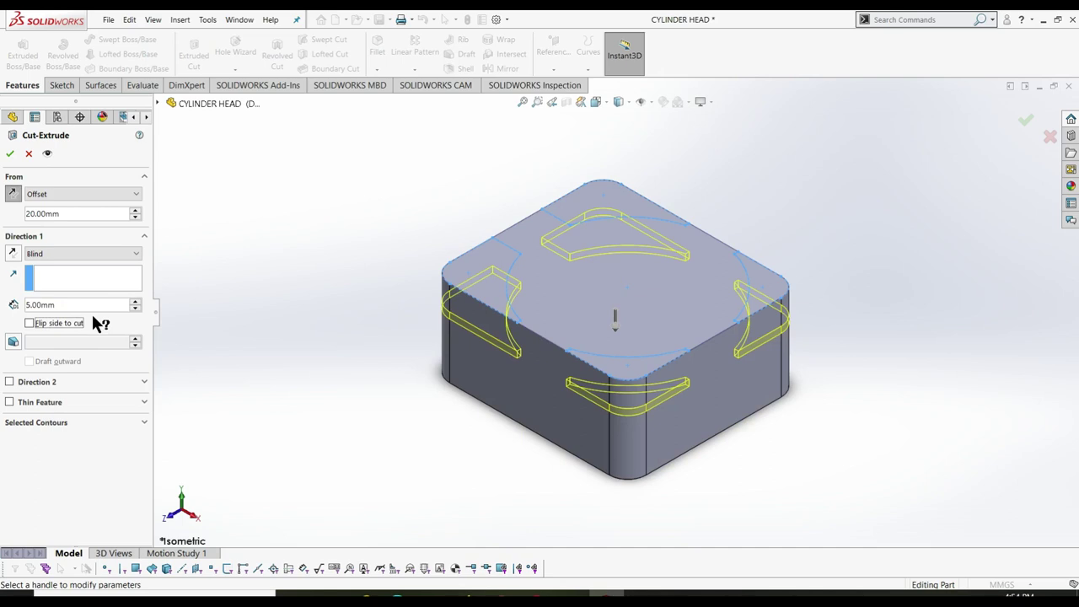
{"action": "left_click", "coordinate": [9, 153]}
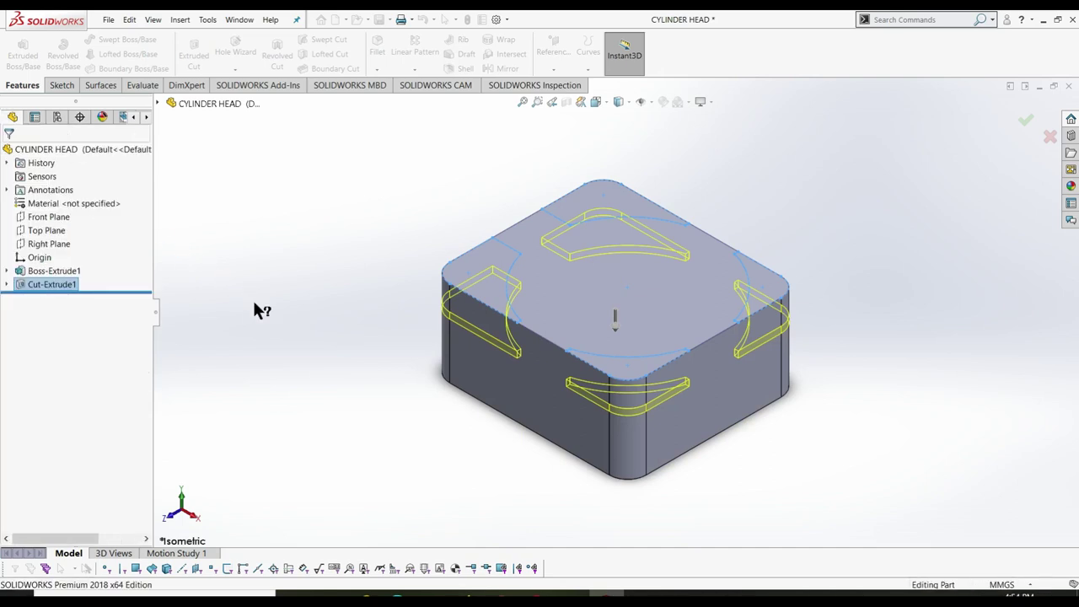
{"action": "left_click", "coordinate": [255, 305]}
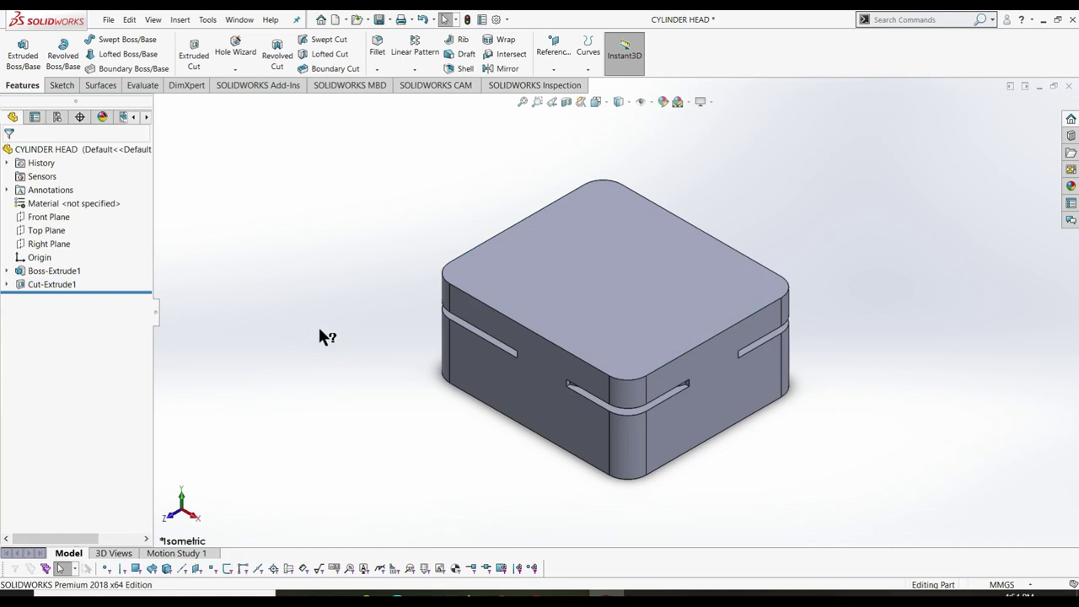
- Start a Linear Pattern of Cut-Extrude1 along the block's vertical edge
{"action": "left_click", "coordinate": [415, 68]}
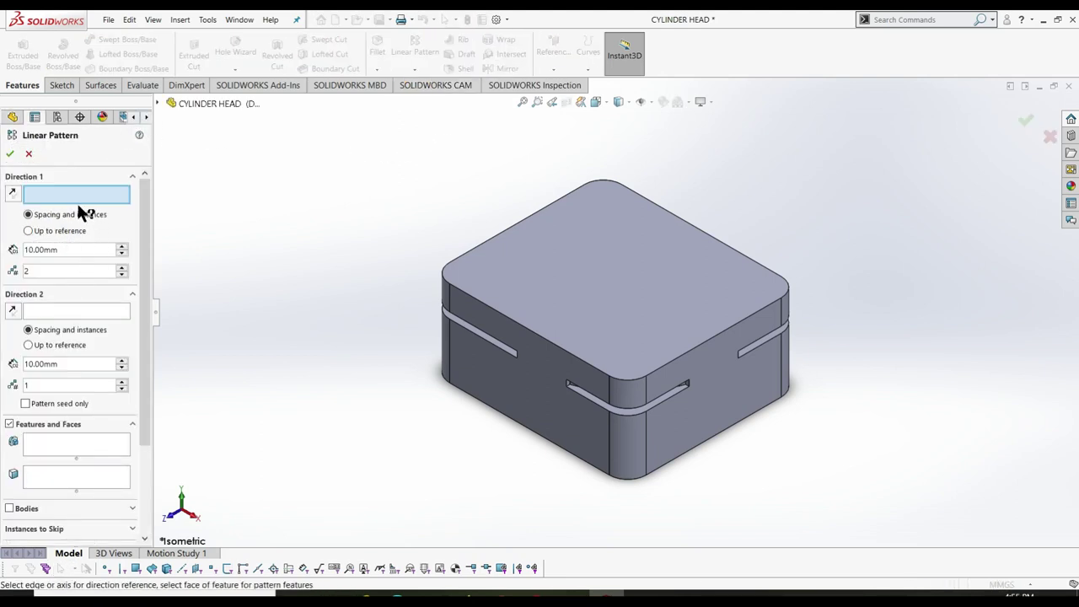
{"action": "left_click", "coordinate": [77, 443]}
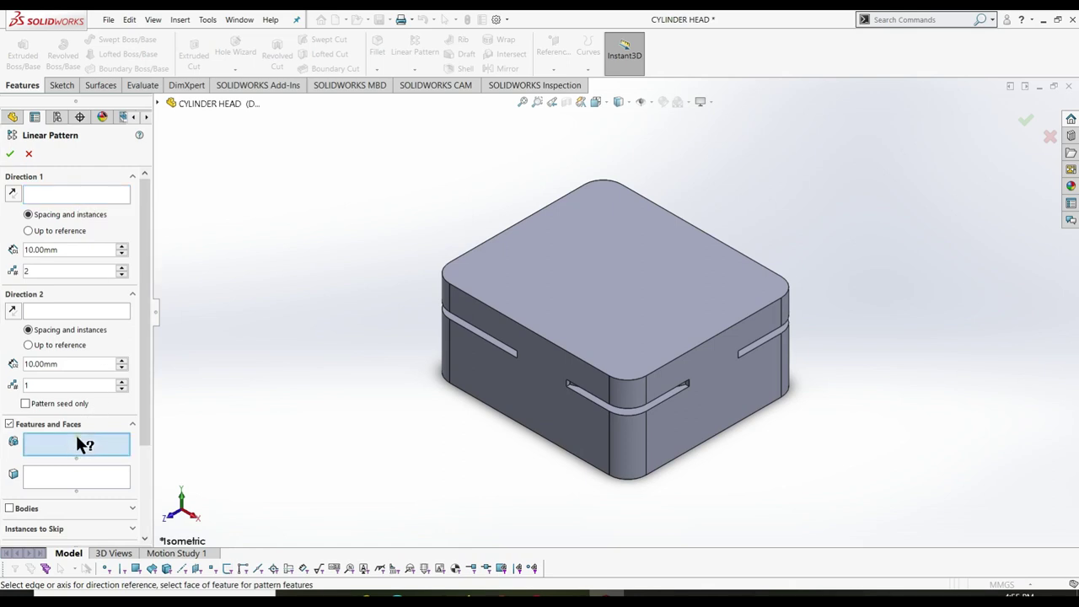
{"action": "left_click", "coordinate": [161, 101]}
{"action": "left_click", "coordinate": [206, 238]}
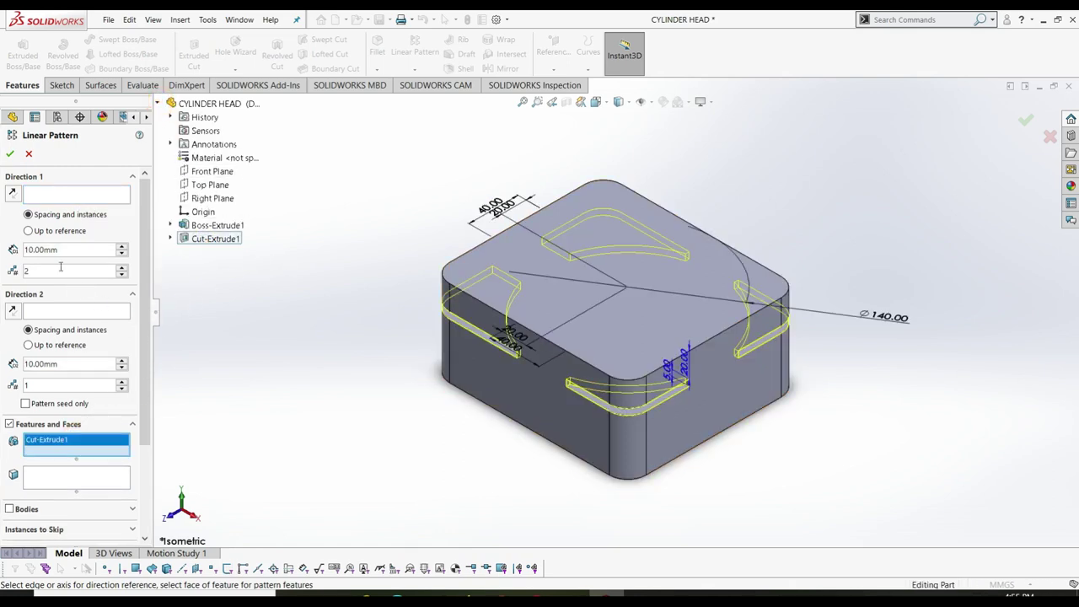
{"action": "left_click", "coordinate": [75, 196]}
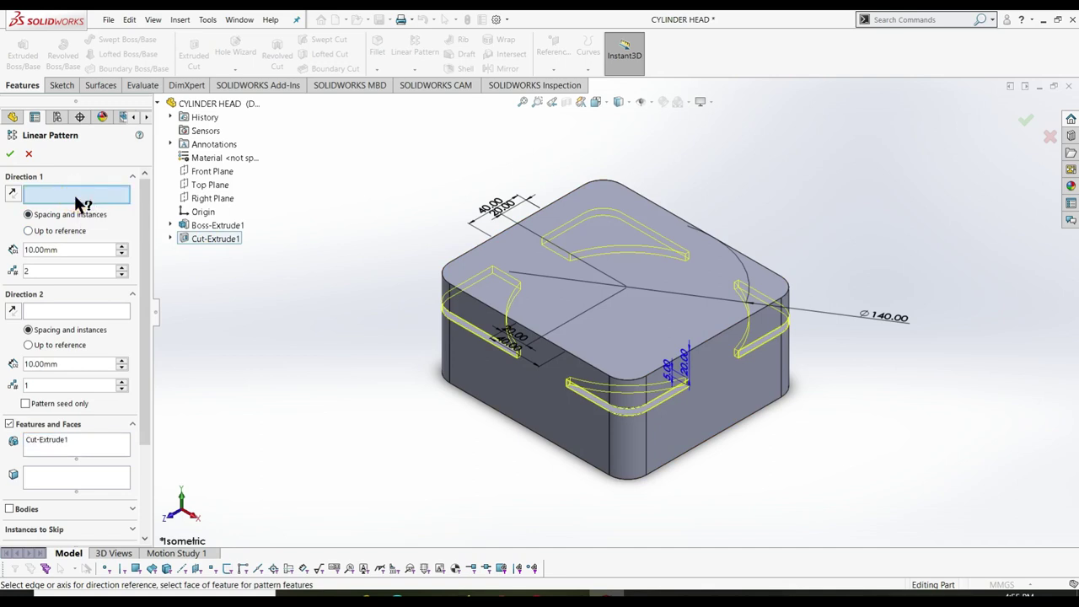
{"action": "left_click", "coordinate": [449, 354]}
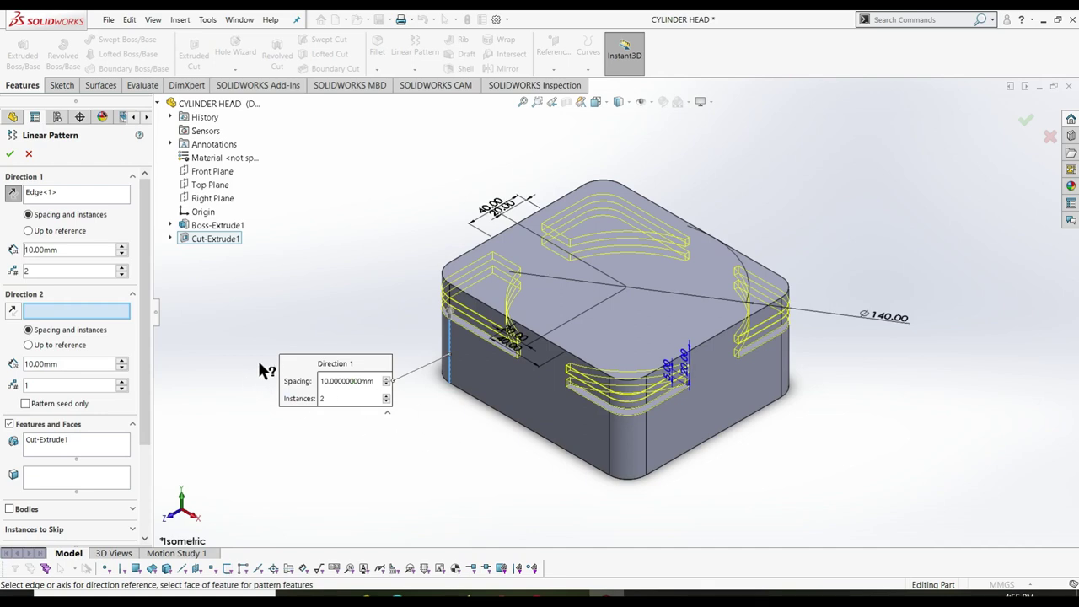
- Set the pattern to 4 instances spaced 10 mm apart running down the block, and accept it
{"action": "left_click", "coordinate": [74, 252]}
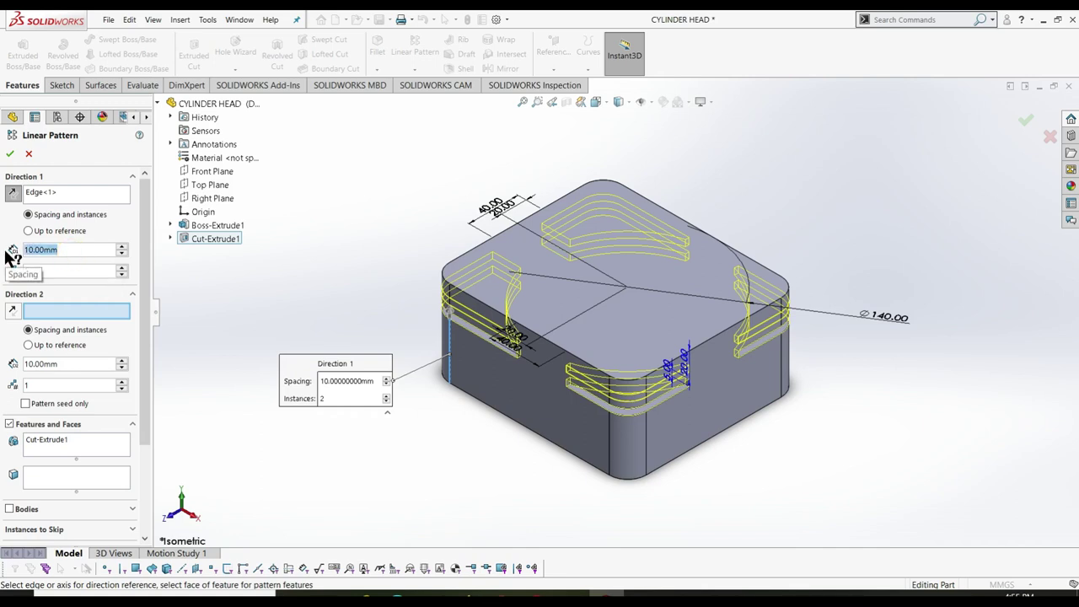
{"action": "type", "text": "5"}
{"action": "key", "text": "Return"}
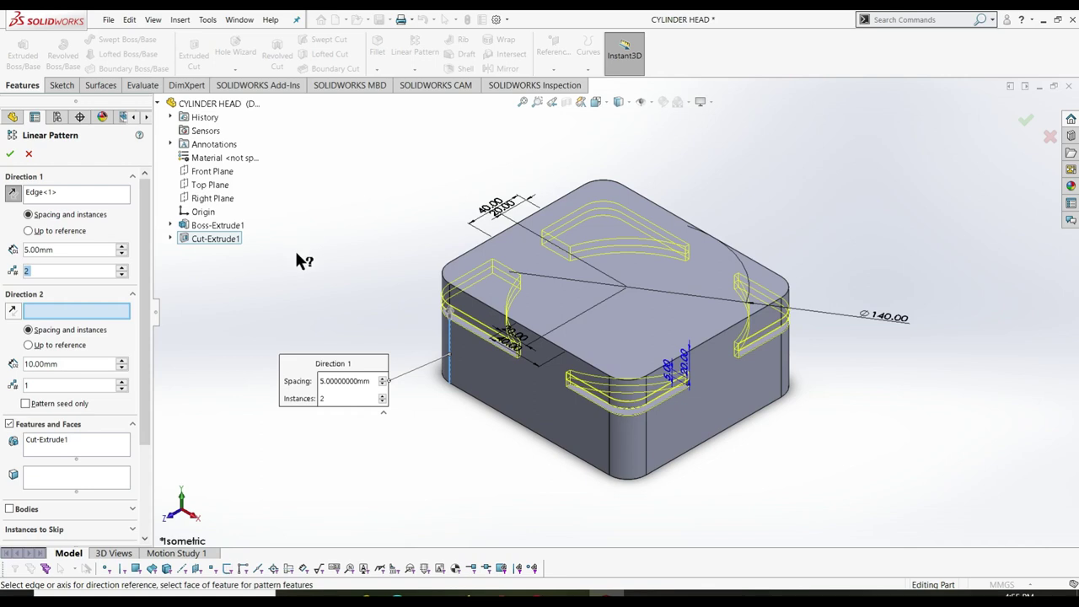
{"action": "left_click", "coordinate": [13, 193]}
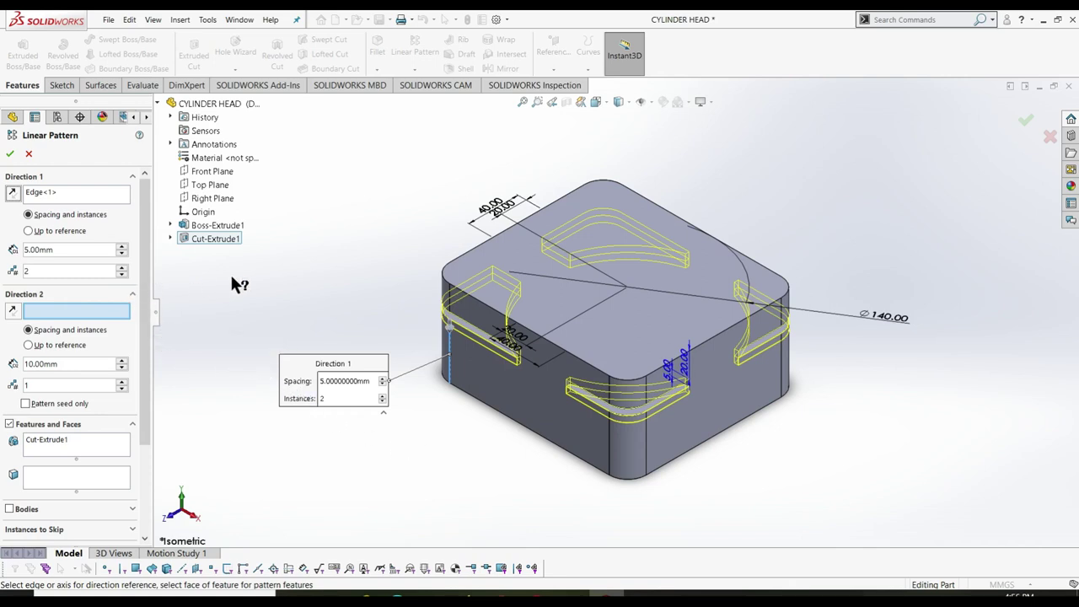
{"action": "middle_click_drag", "start_coordinate": [446, 464], "coordinate": [459, 374]}
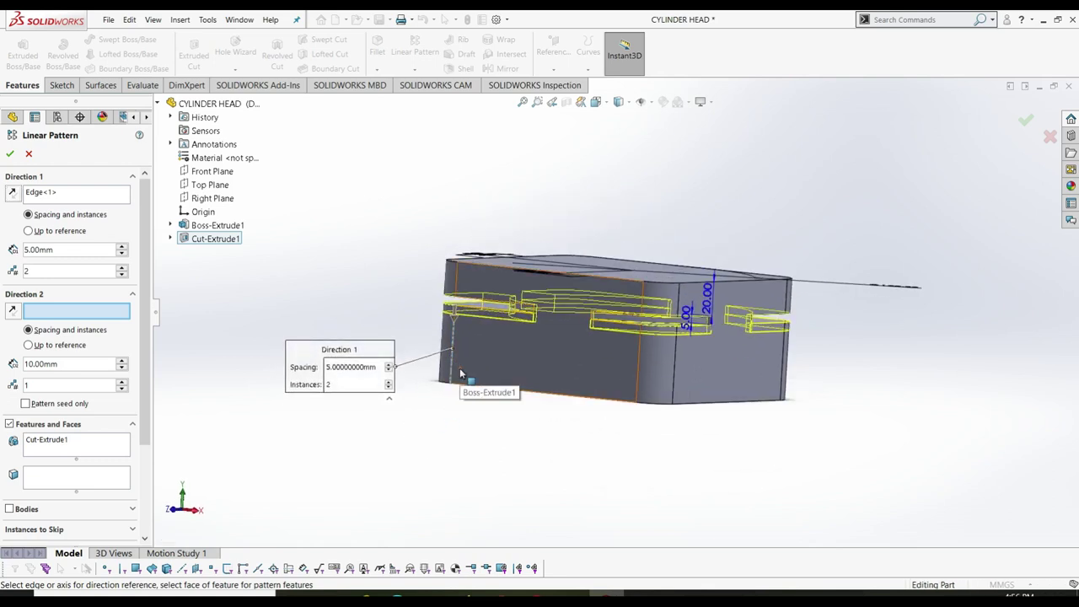
{"action": "left_click", "coordinate": [70, 249]}
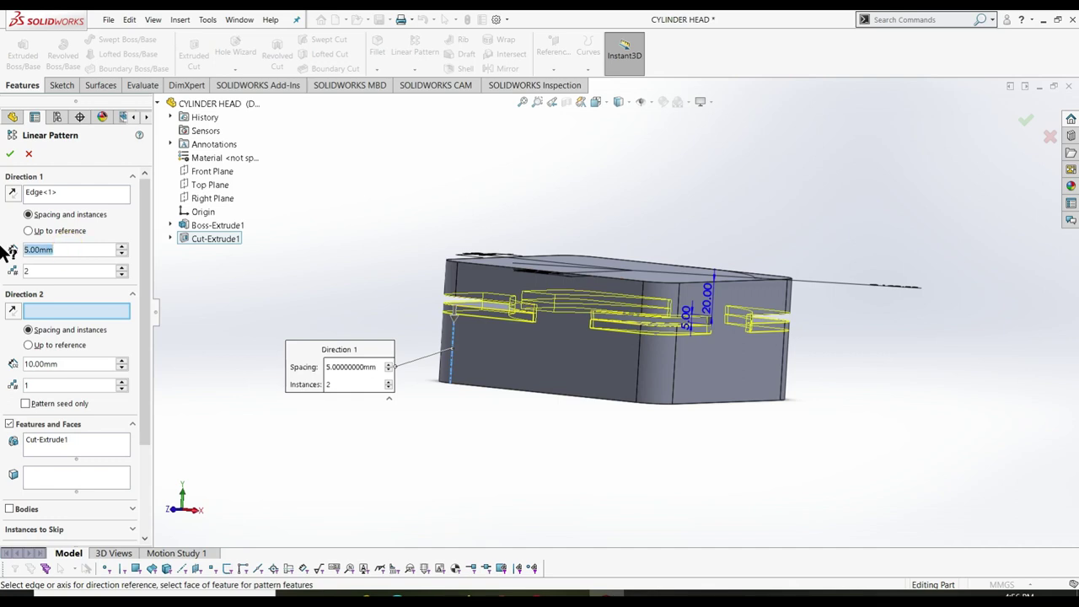
{"action": "type", "text": "10"}
{"action": "key", "text": "Return"}
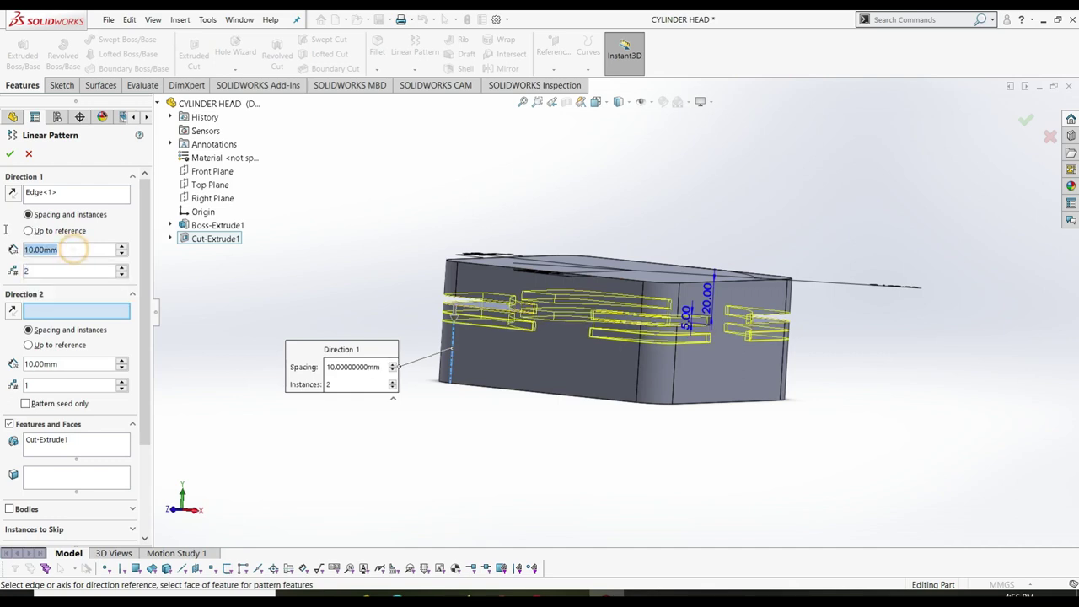
{"action": "left_click", "coordinate": [42, 270]}
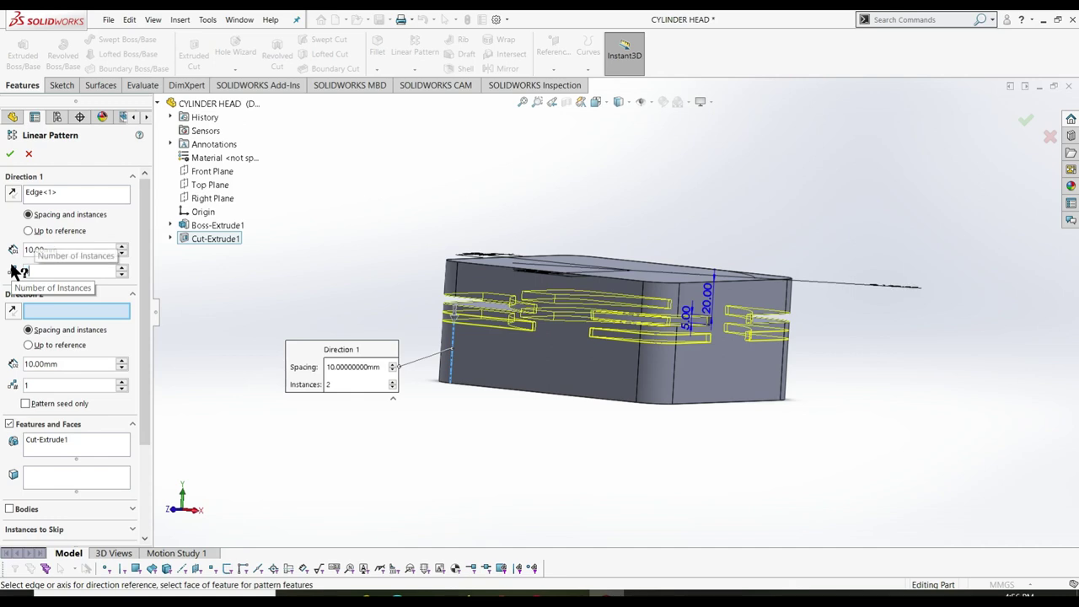
{"action": "type", "text": "4"}
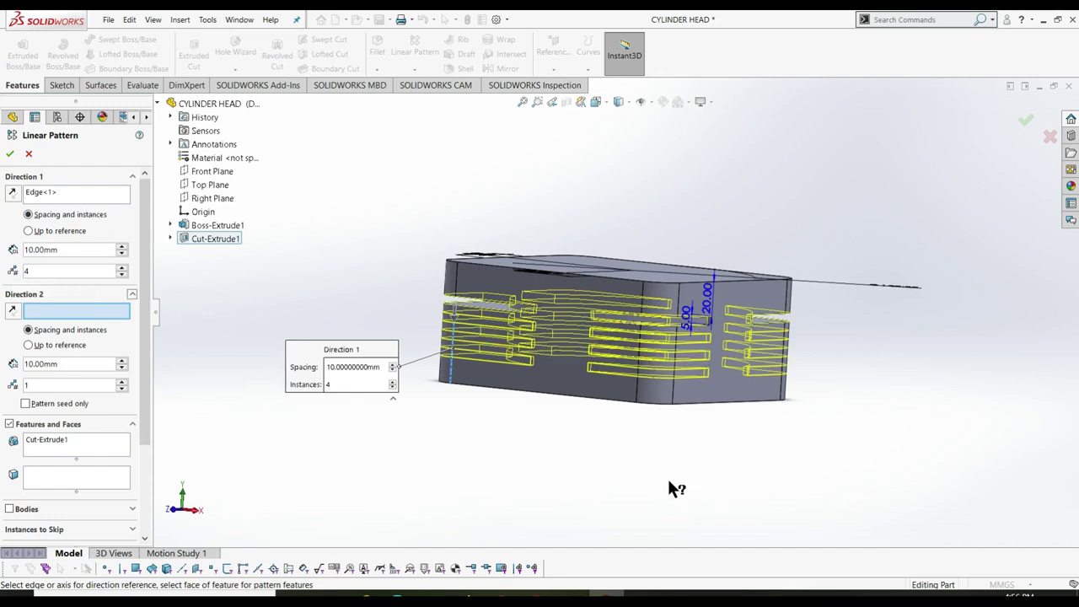
{"action": "mouse_move", "coordinate": [670, 488]}
{"action": "middle_mouse_down"}
{"action": "mouse_move", "coordinate": [679, 495]}
{"action": "mouse_move", "coordinate": [664, 487]}
{"action": "middle_mouse_up"}
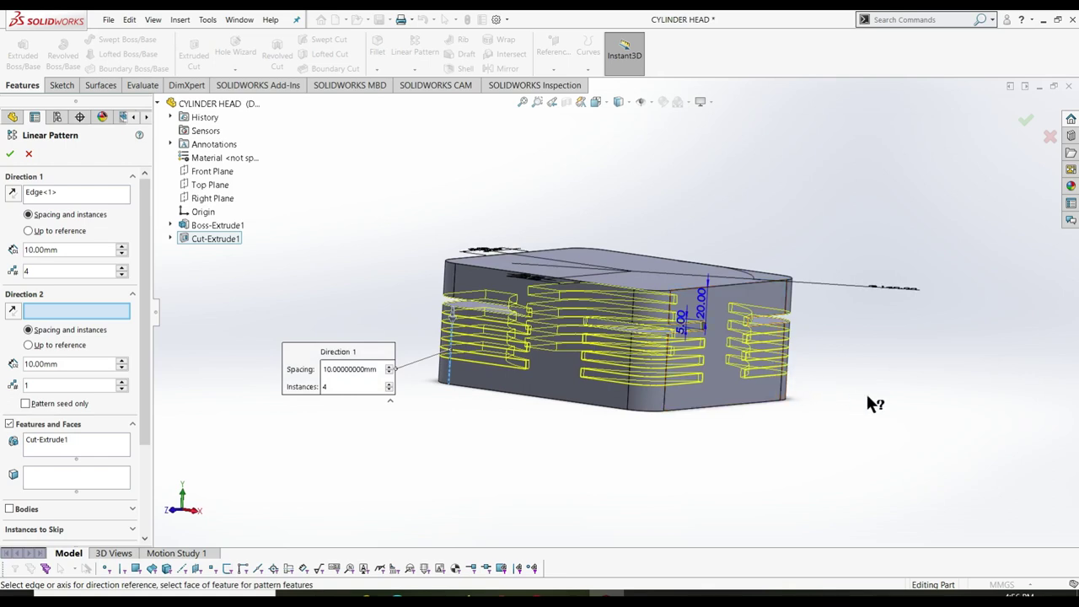
{"action": "left_click", "coordinate": [11, 154]}
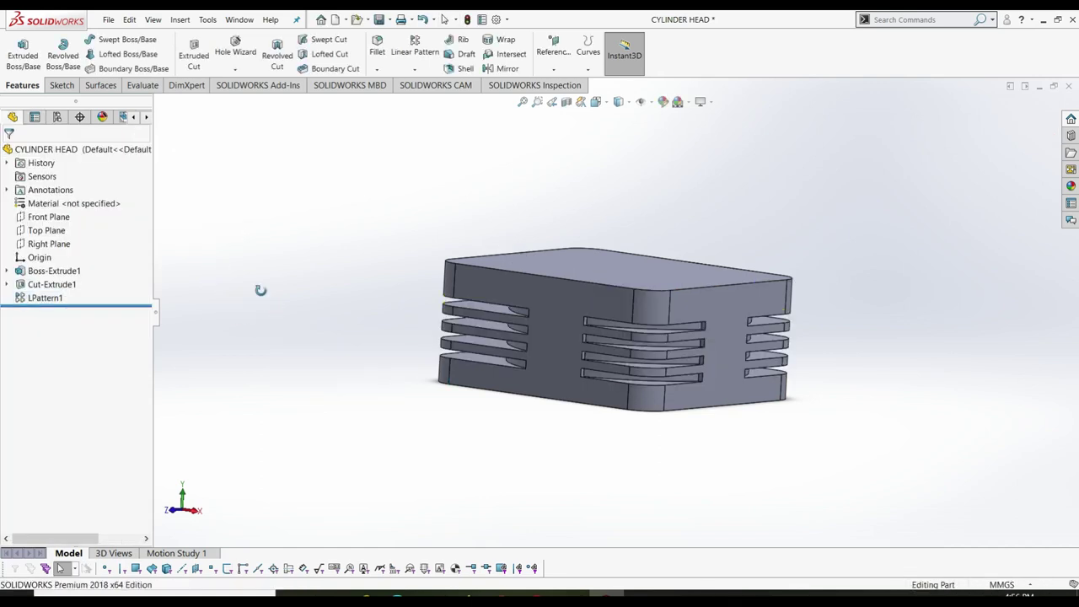
{"action": "mouse_move", "coordinate": [261, 290]}
{"action": "middle_mouse_down"}
{"action": "mouse_move", "coordinate": [216, 313]}
{"action": "mouse_move", "coordinate": [163, 317]}
{"action": "mouse_move", "coordinate": [166, 303]}
{"action": "mouse_move", "coordinate": [223, 276]}
{"action": "mouse_move", "coordinate": [231, 284]}
{"action": "middle_mouse_up"}
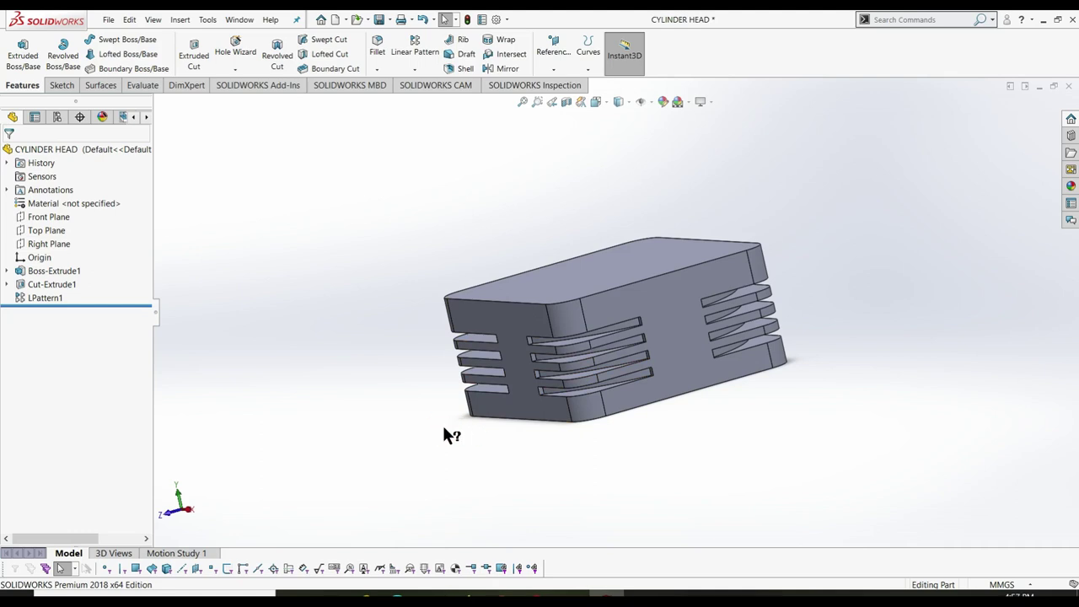
{"action": "key", "text": "ctrl+7"}
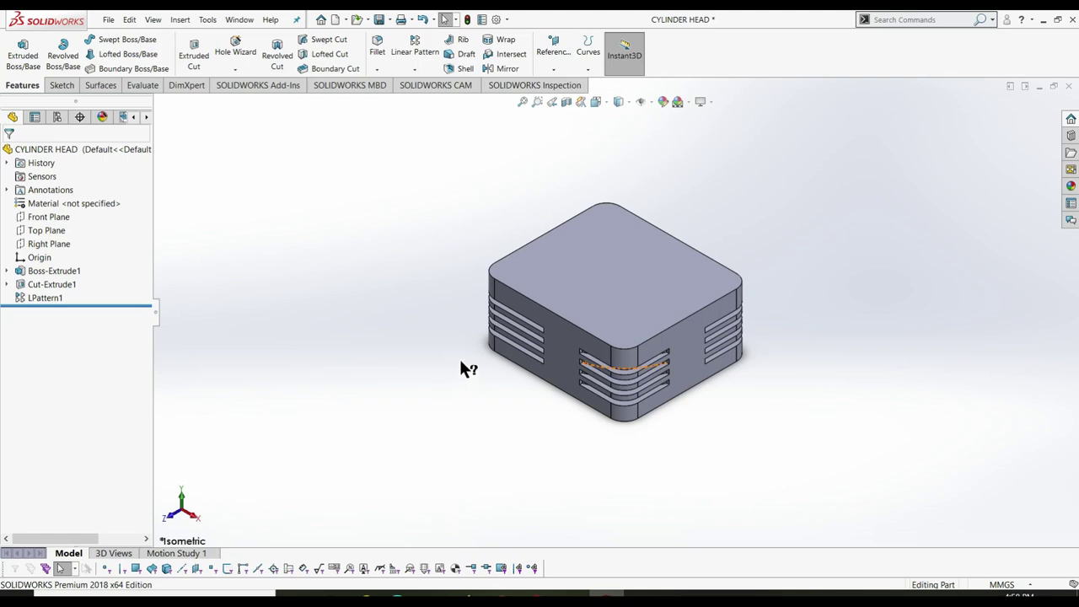
{"action": "left_click", "coordinate": [278, 394]}
{"action": "left_click", "coordinate": [62, 85]}
- Start a Hole Wizard hole on the block's top face, viewed normal, and return to its Type settings
{"action": "left_click", "coordinate": [235, 47]}
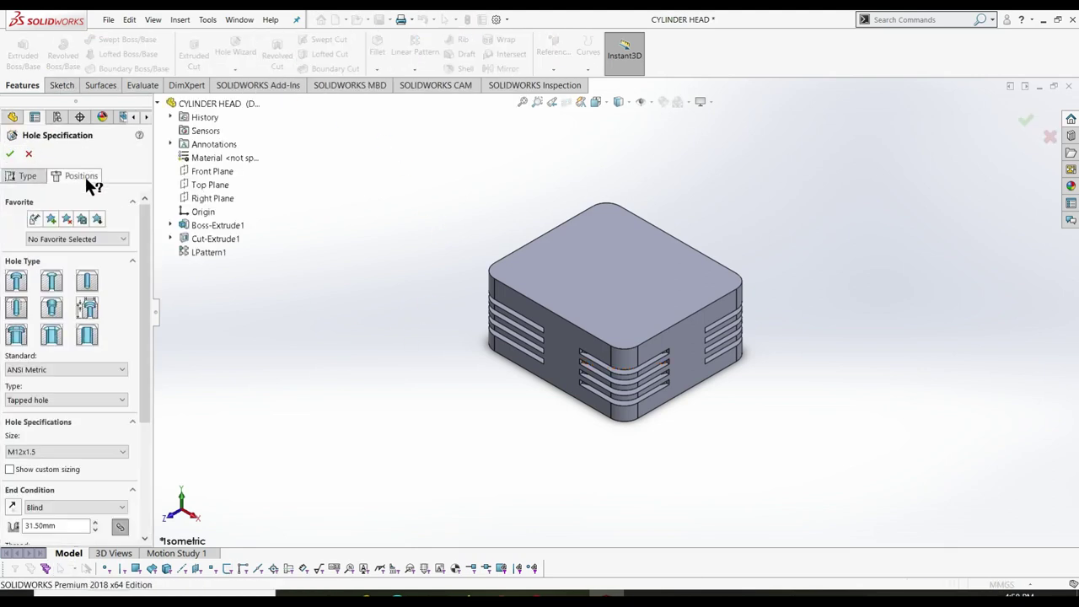
{"action": "left_click", "coordinate": [81, 176]}
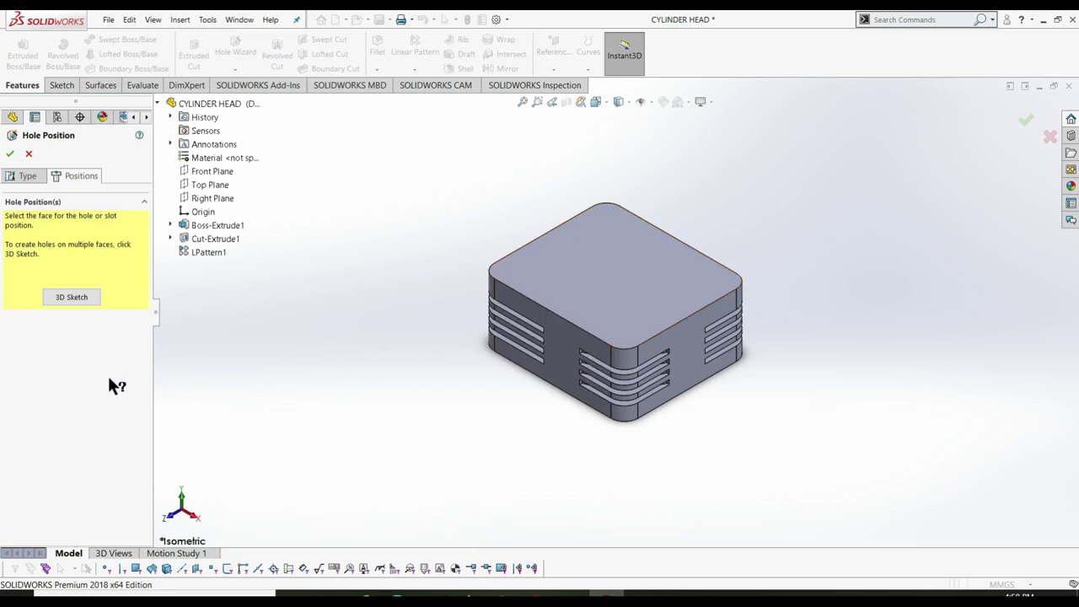
{"action": "left_click", "coordinate": [27, 176]}
{"action": "left_click", "coordinate": [87, 280]}
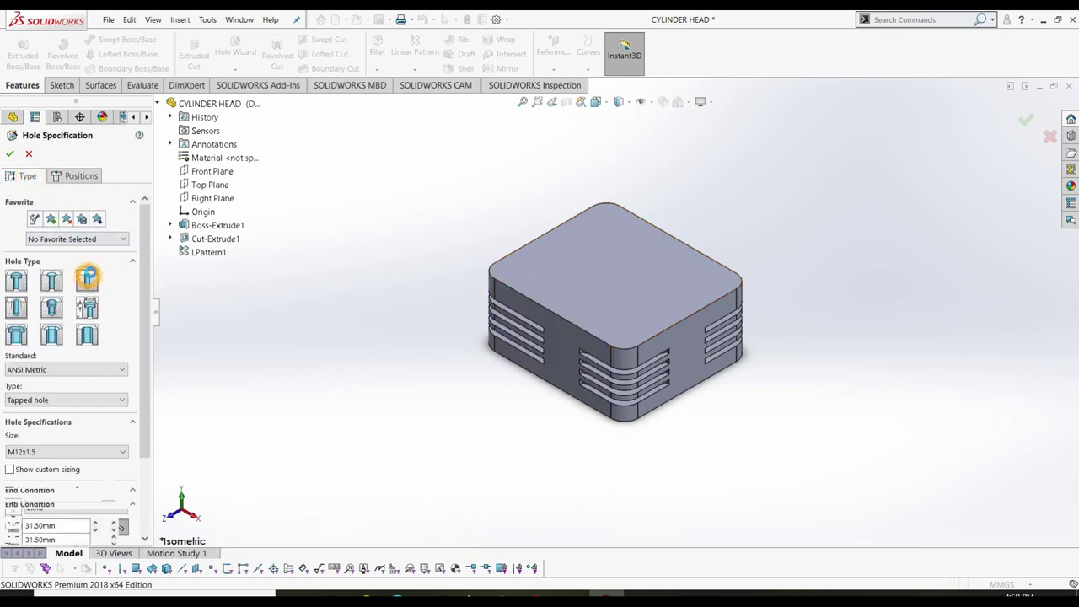
{"action": "left_click", "coordinate": [76, 176]}
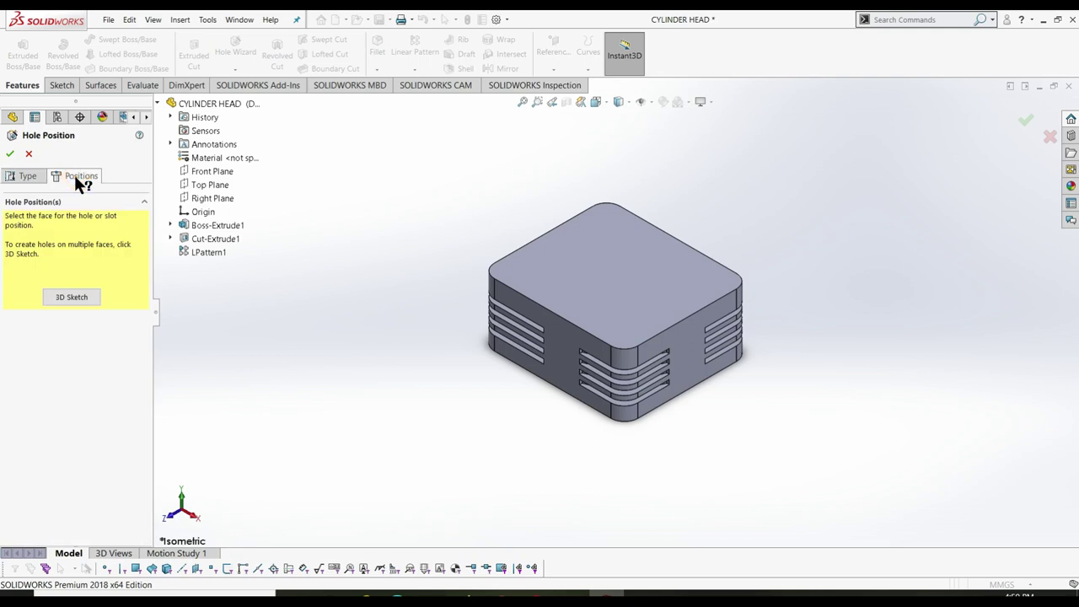
{"action": "left_click", "coordinate": [601, 267]}
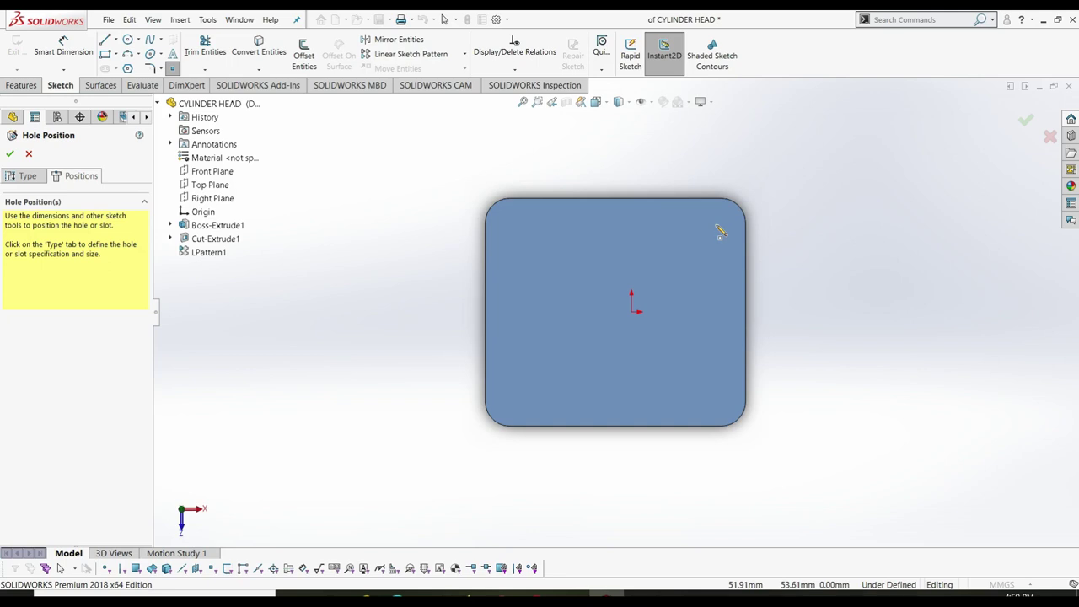
{"action": "left_click", "coordinate": [34, 176]}
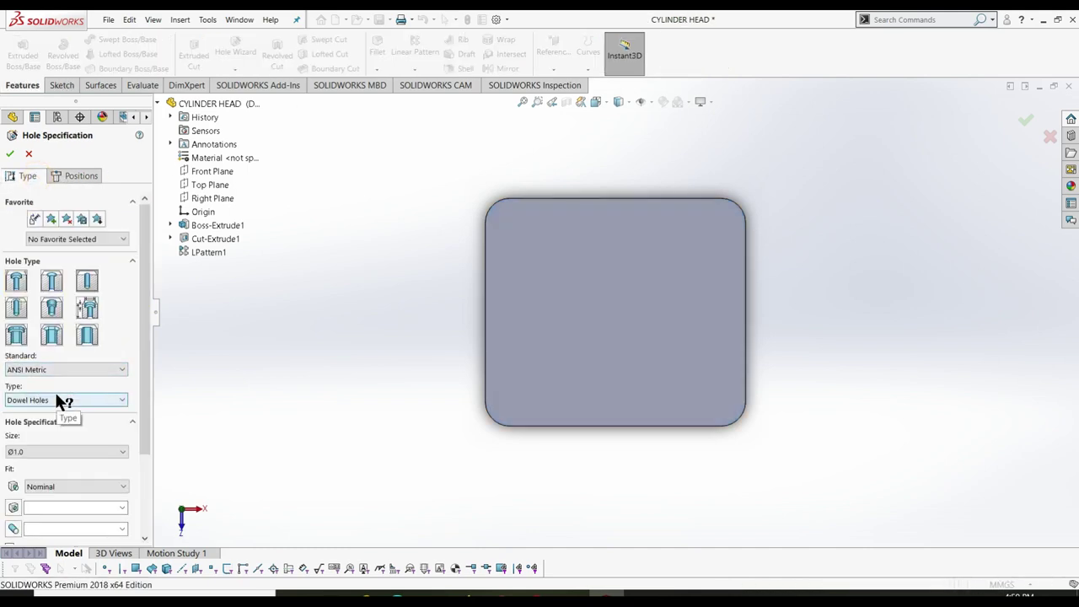
- Try Screw Clearances as the hole type and pick the face for hole positions
{"action": "left_click", "coordinate": [57, 399]}
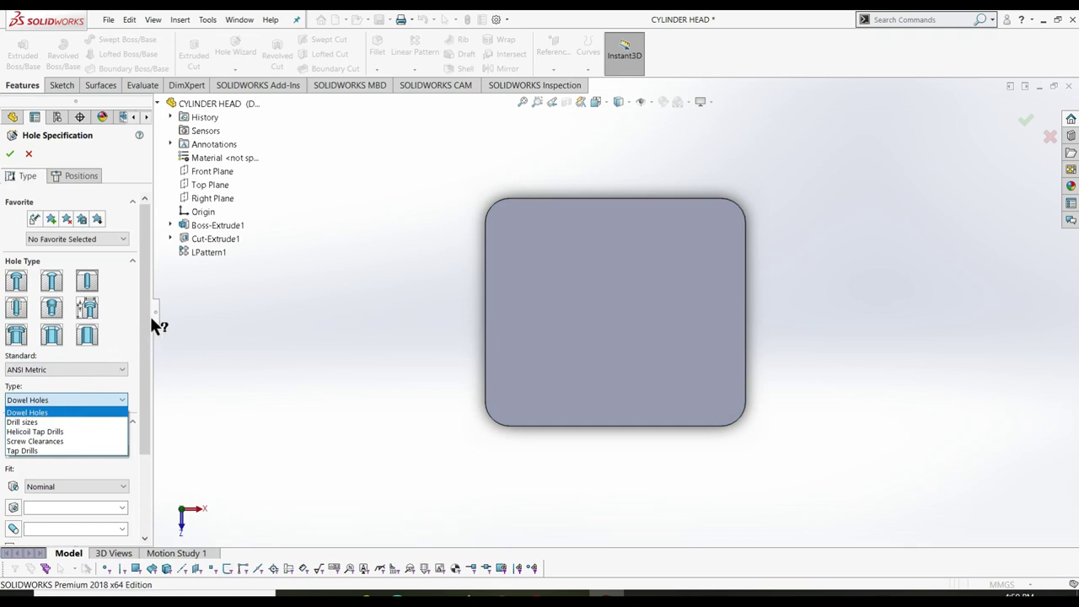
{"action": "left_click", "coordinate": [90, 282]}
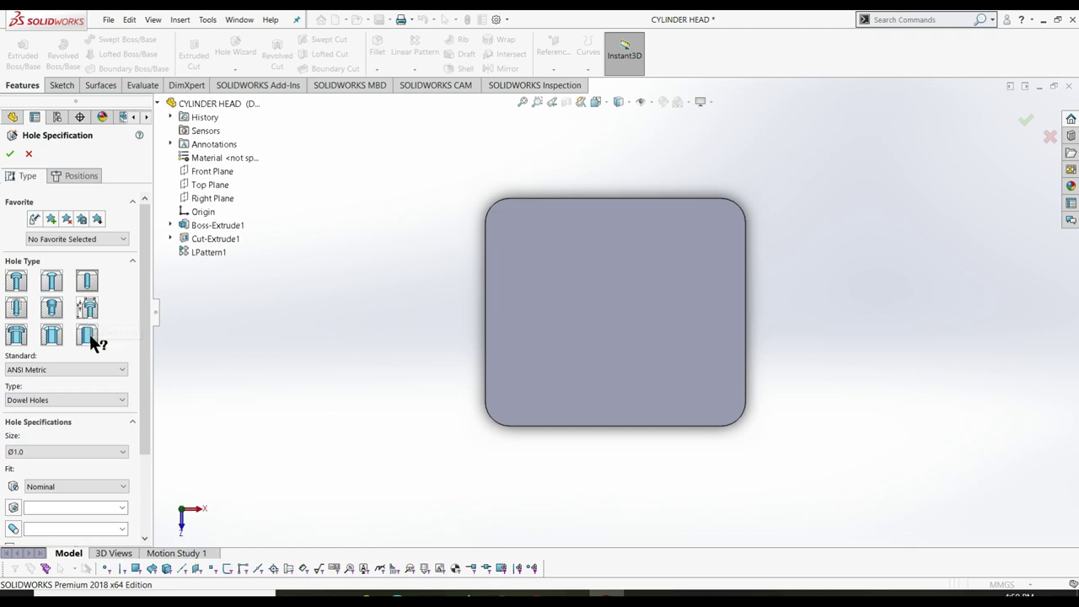
{"action": "left_click", "coordinate": [77, 399]}
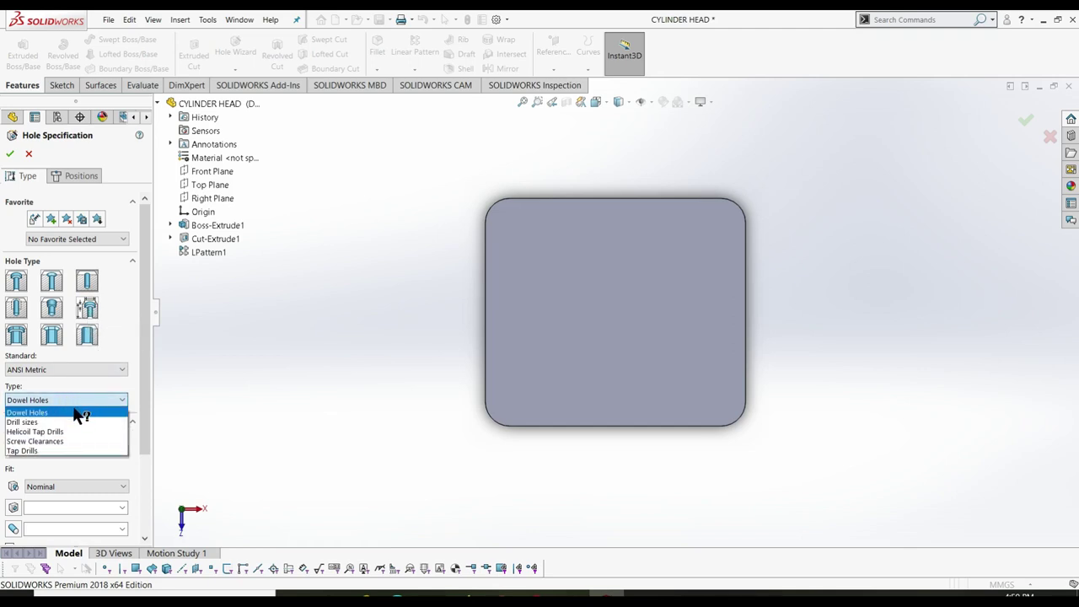
{"action": "left_click", "coordinate": [56, 441]}
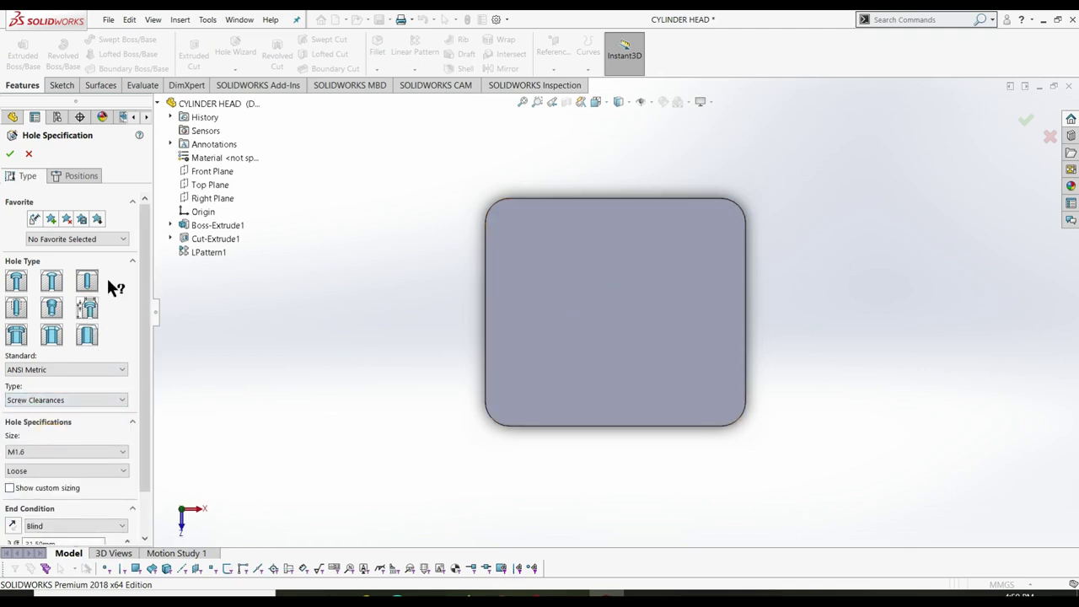
{"action": "left_click", "coordinate": [76, 175]}
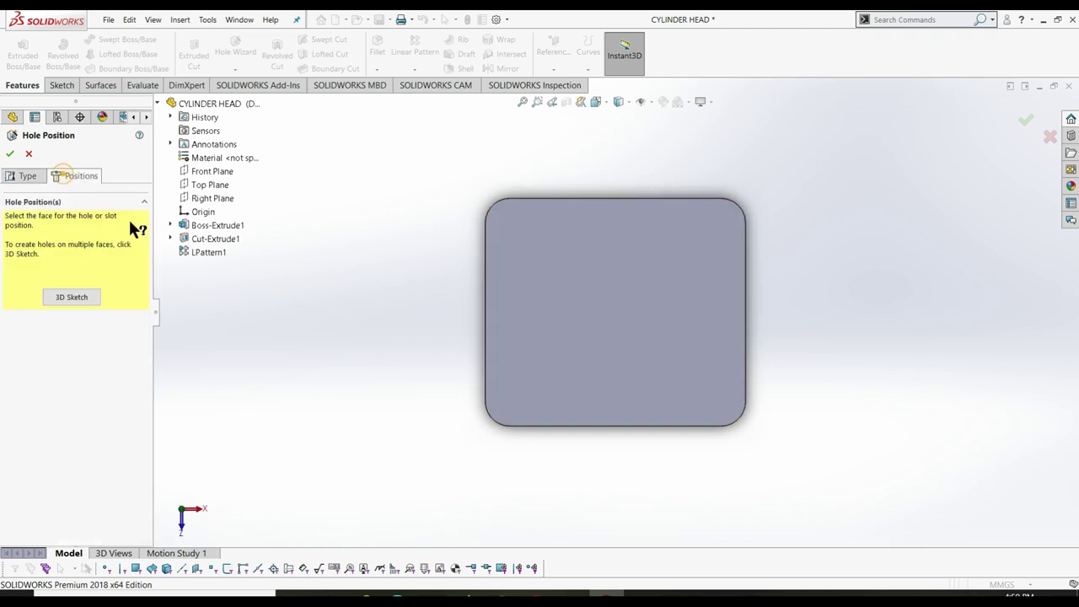
{"action": "left_click", "coordinate": [665, 272]}
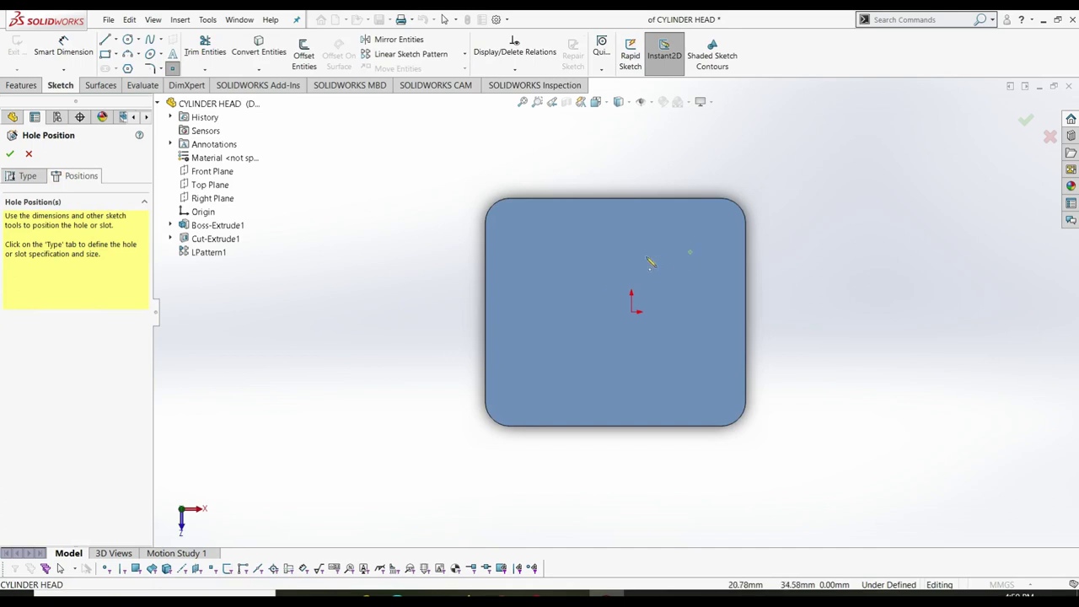
{"action": "left_click", "coordinate": [23, 175]}
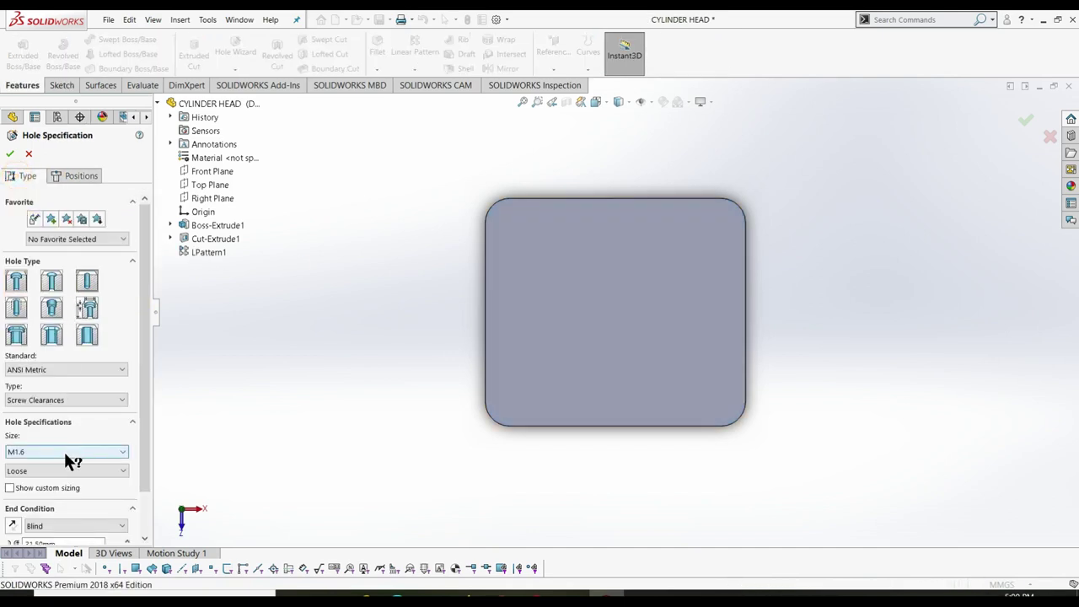
- Change the hole type from Dowel Holes to Drill sizes
{"action": "left_click", "coordinate": [66, 455]}
{"action": "scroll", "coordinate": [58, 515], "scroll_direction": "down", "scroll_amount": 3}
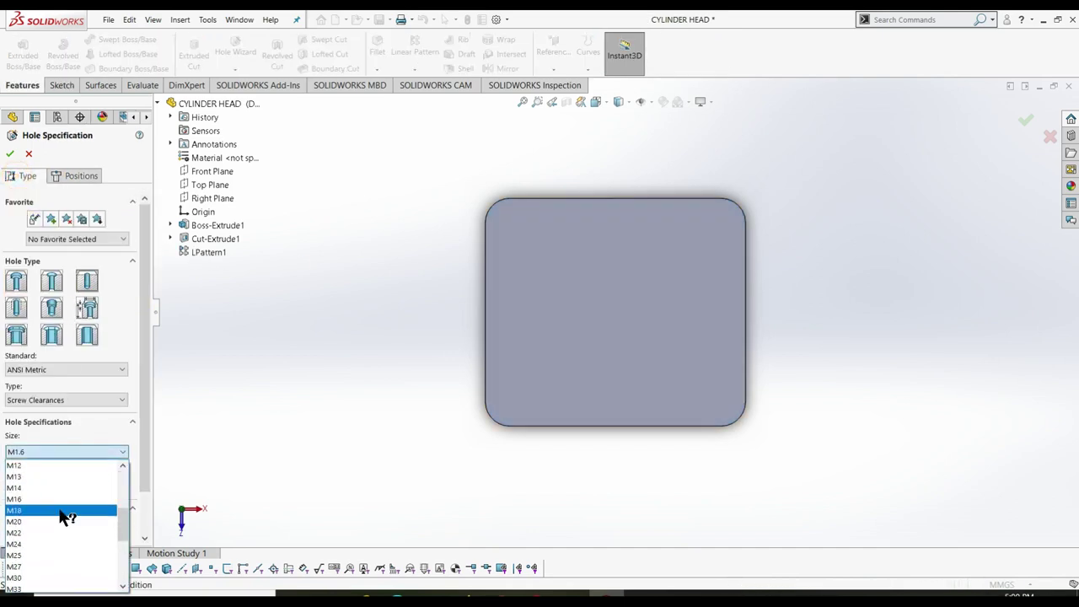
{"action": "left_click", "coordinate": [63, 499]}
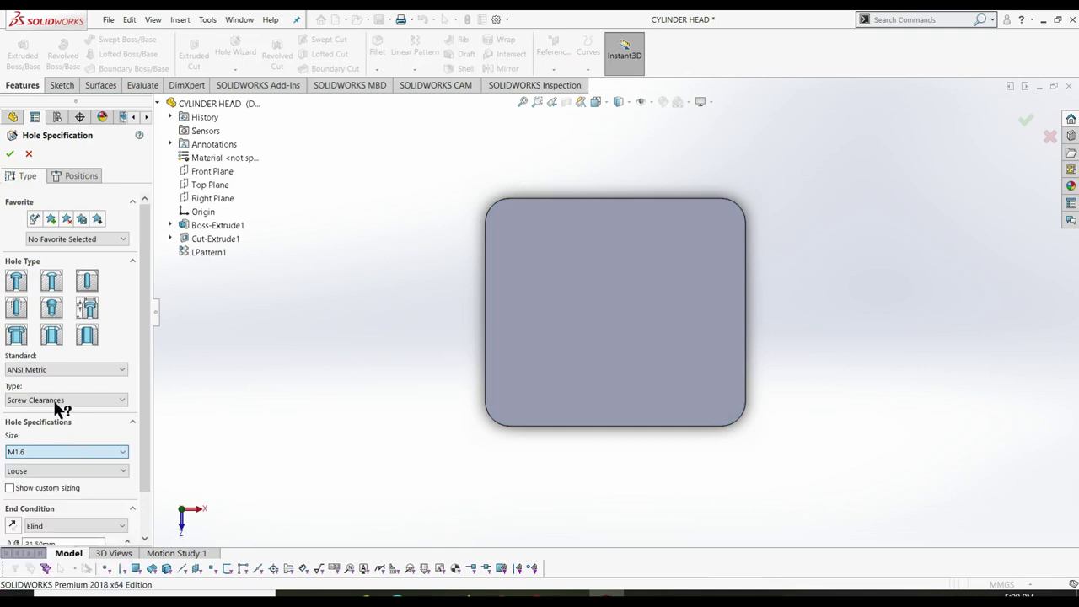
{"action": "left_click", "coordinate": [53, 399]}
{"action": "left_click", "coordinate": [30, 412]}
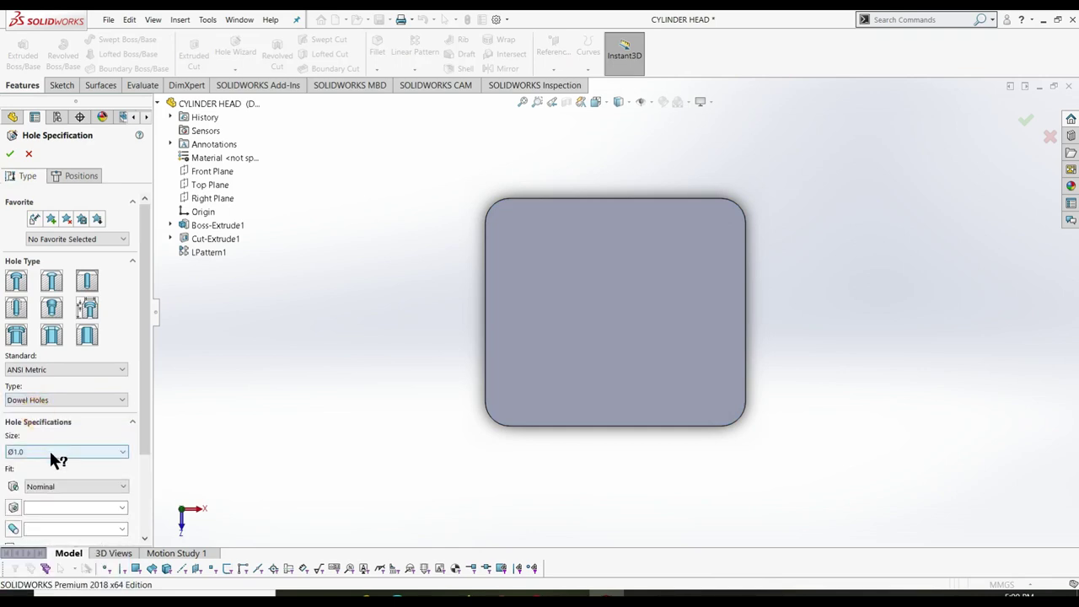
{"action": "left_click", "coordinate": [50, 451]}
{"action": "scroll", "coordinate": [48, 495], "scroll_direction": "down", "scroll_amount": 1}
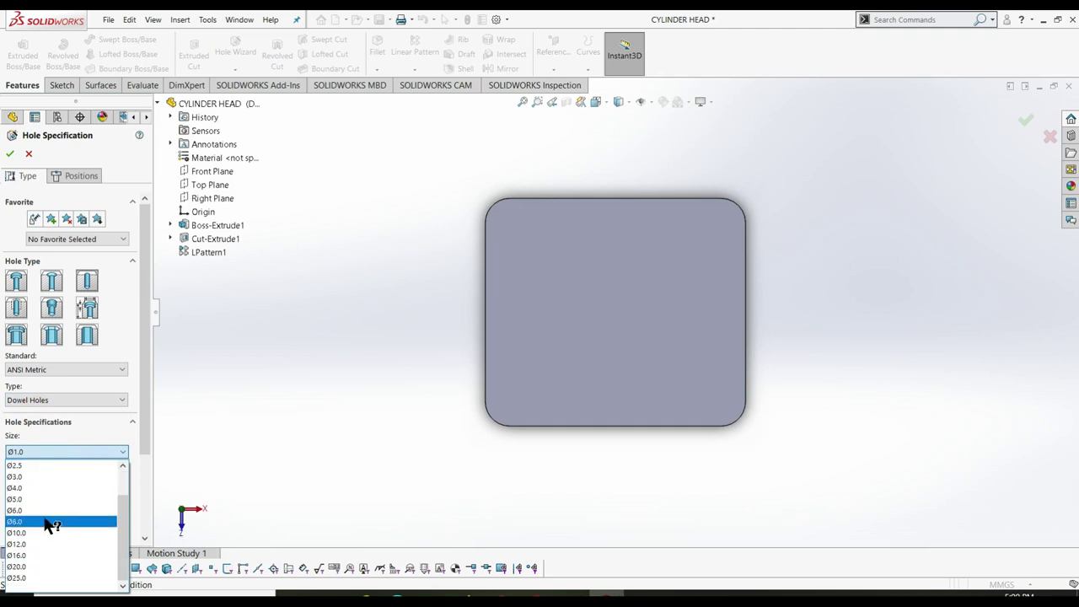
{"action": "left_click", "coordinate": [47, 400]}
{"action": "left_click", "coordinate": [48, 400]}
{"action": "left_click", "coordinate": [30, 410]}
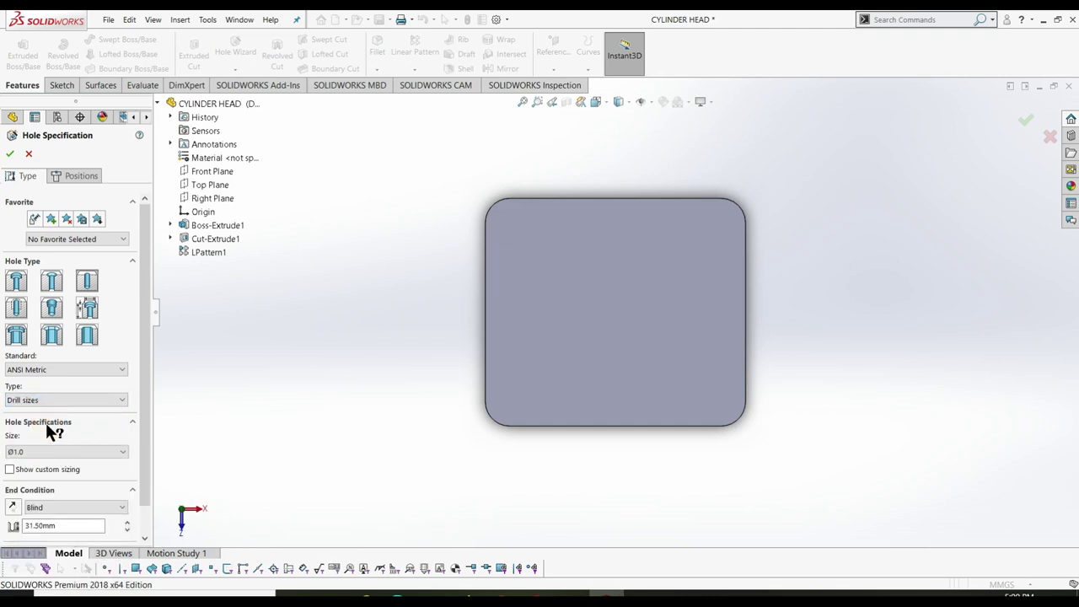
- Choose the Ø17.5 drill size and switch to hole positioning
{"action": "left_click", "coordinate": [38, 452]}
{"action": "scroll", "coordinate": [38, 523], "scroll_direction": "down", "scroll_amount": 5}
{"action": "scroll", "coordinate": [48, 511], "scroll_direction": "down", "scroll_amount": 5}
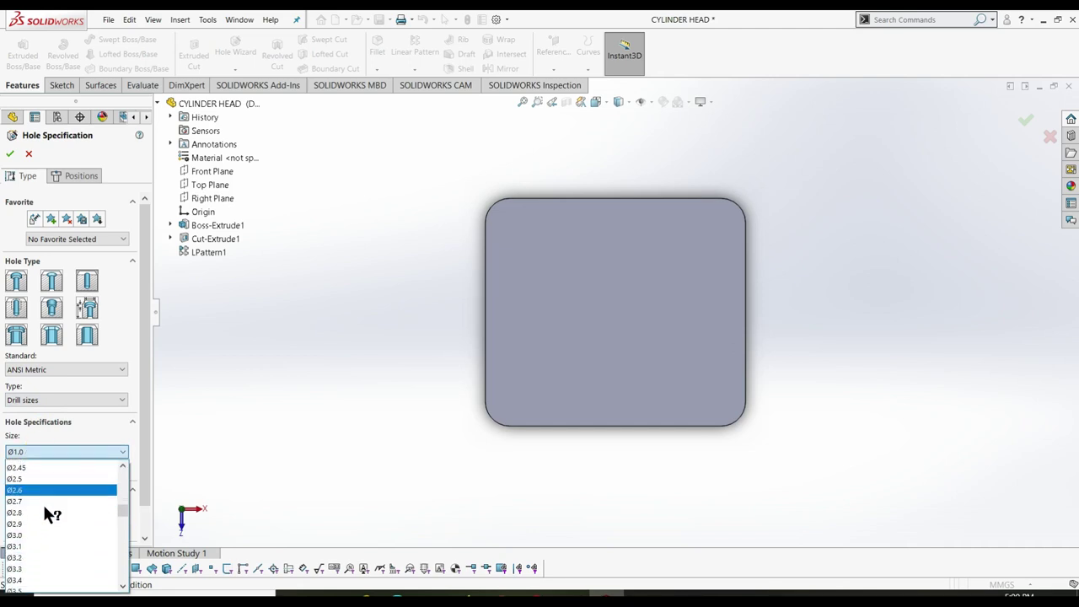
{"action": "scroll", "coordinate": [46, 508], "scroll_direction": "down", "scroll_amount": 5}
{"action": "scroll", "coordinate": [49, 505], "scroll_direction": "down", "scroll_amount": 4}
{"action": "scroll", "coordinate": [49, 506], "scroll_direction": "down", "scroll_amount": 4}
{"action": "scroll", "coordinate": [52, 509], "scroll_direction": "down", "scroll_amount": 5}
{"action": "scroll", "coordinate": [54, 510], "scroll_direction": "down", "scroll_amount": 4}
{"action": "scroll", "coordinate": [53, 509], "scroll_direction": "down", "scroll_amount": 2}
{"action": "scroll", "coordinate": [53, 509], "scroll_direction": "down", "scroll_amount": 1}
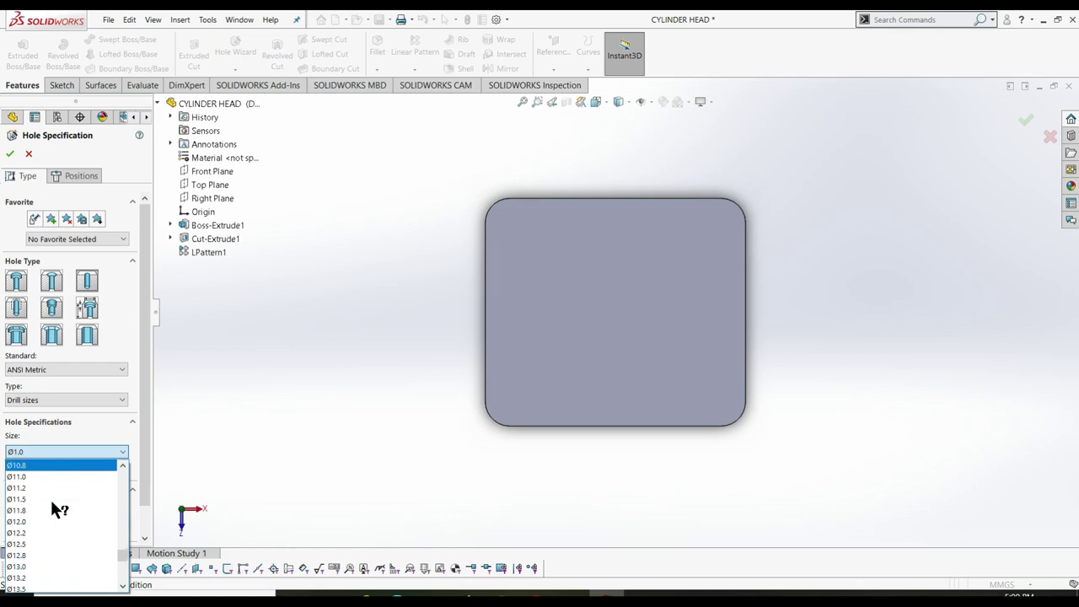
{"action": "scroll", "coordinate": [54, 509], "scroll_direction": "down", "scroll_amount": 1}
{"action": "scroll", "coordinate": [53, 509], "scroll_direction": "down", "scroll_amount": 1}
{"action": "scroll", "coordinate": [53, 510], "scroll_direction": "down", "scroll_amount": 2}
{"action": "scroll", "coordinate": [51, 506], "scroll_direction": "down", "scroll_amount": 1}
{"action": "scroll", "coordinate": [50, 506], "scroll_direction": "down", "scroll_amount": 1}
{"action": "left_click", "coordinate": [48, 567]}
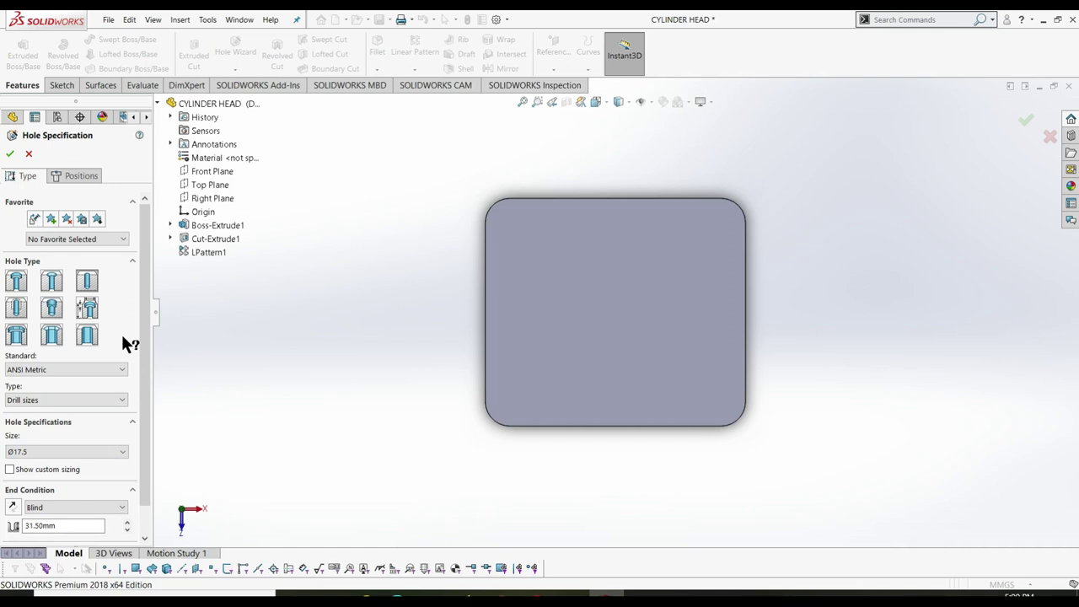
{"action": "left_click", "coordinate": [85, 176]}
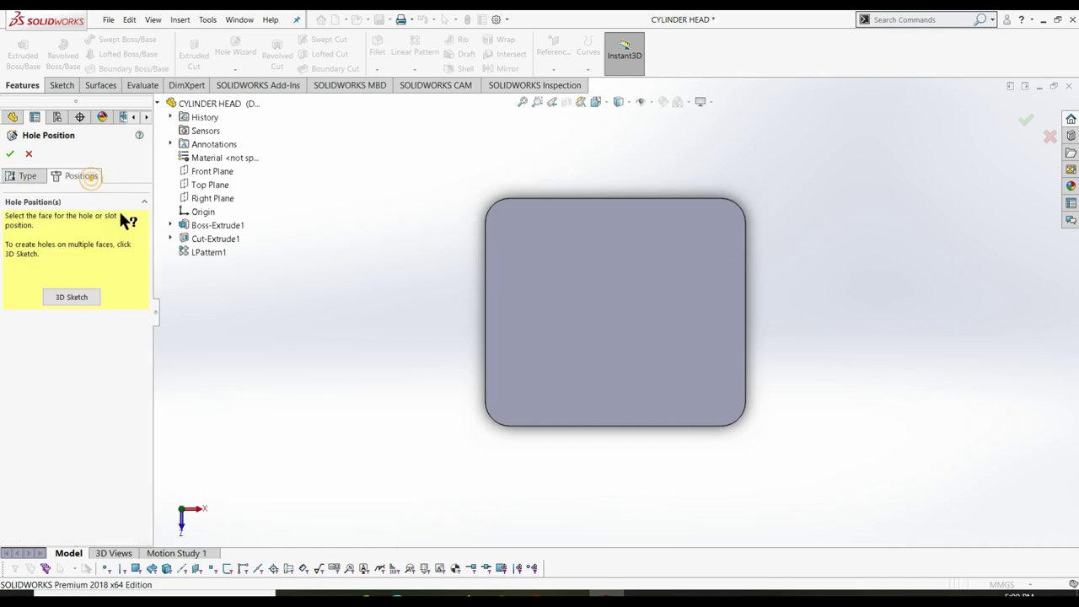
- Place hole points on the top face at the top-right, top-left and bottom-left corners
{"action": "left_click", "coordinate": [566, 271]}
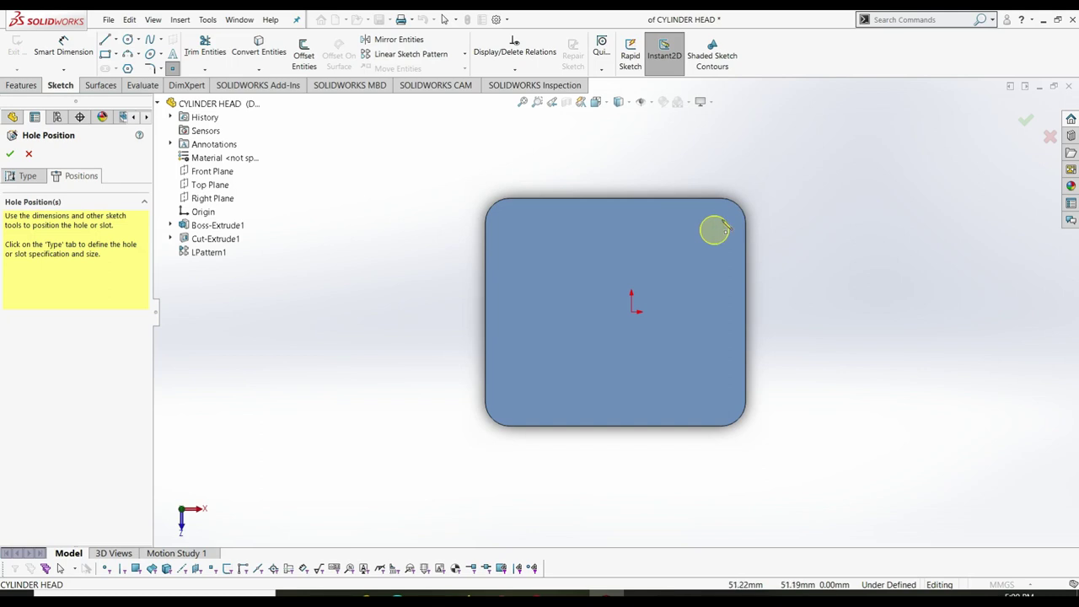
{"action": "left_click", "coordinate": [721, 223]}
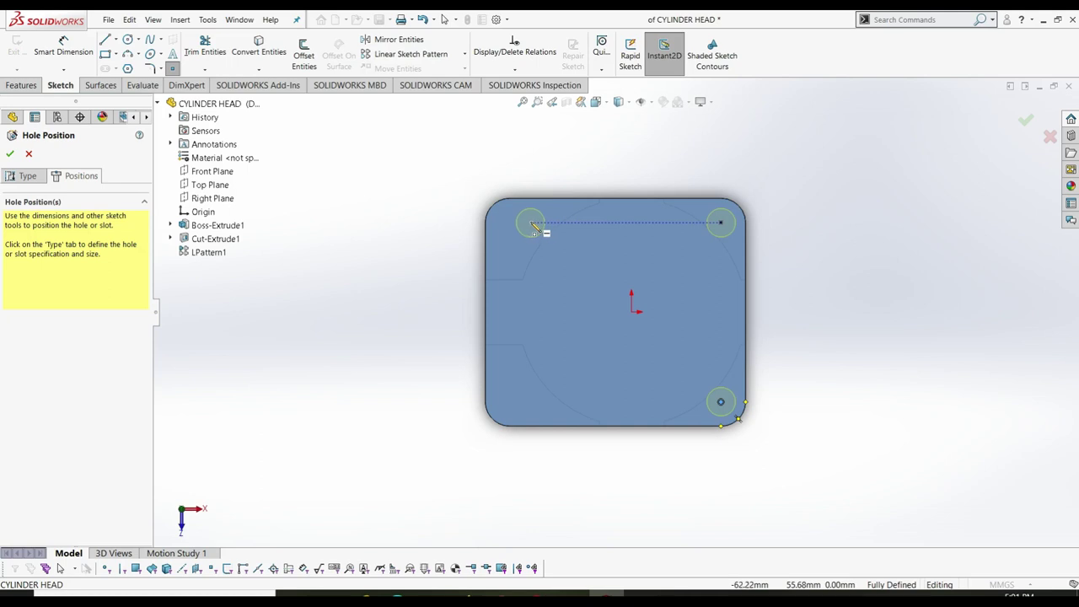
{"action": "left_click", "coordinate": [530, 223]}
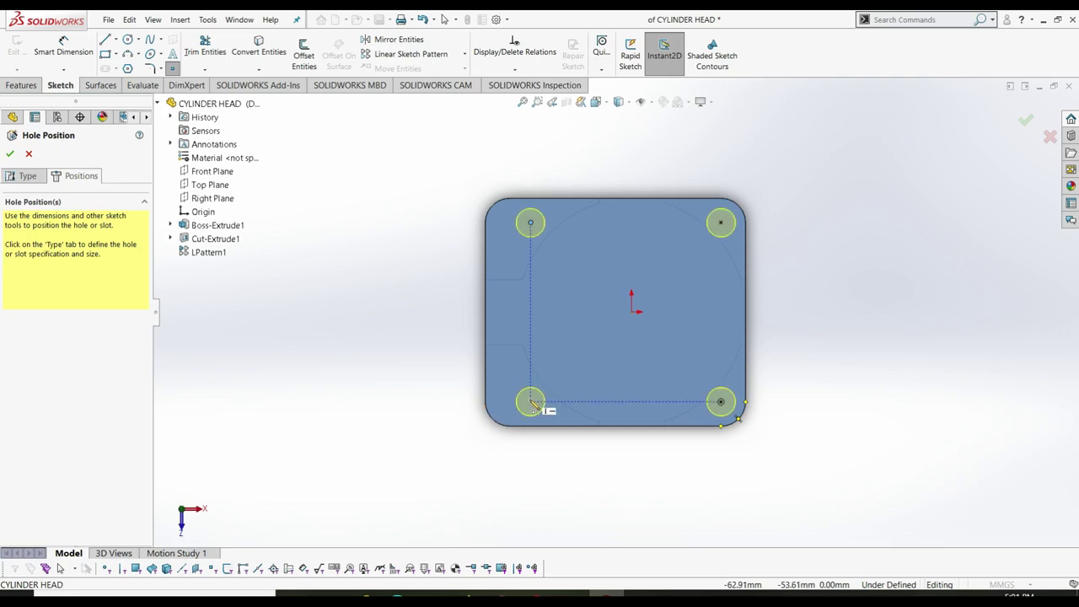
{"action": "left_click", "coordinate": [530, 402]}
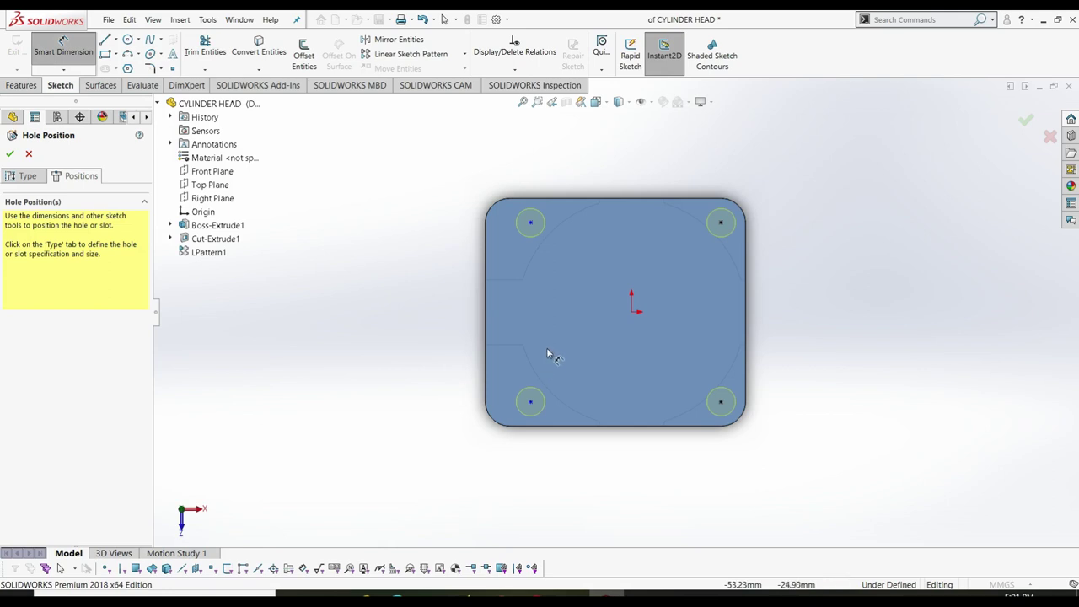
- Dimension the bottom-left and top-left hole centres 55 mm from the origin, cancelling the redundant driven dimension
{"action": "left_click", "coordinate": [632, 312]}
{"action": "left_click", "coordinate": [530, 403]}
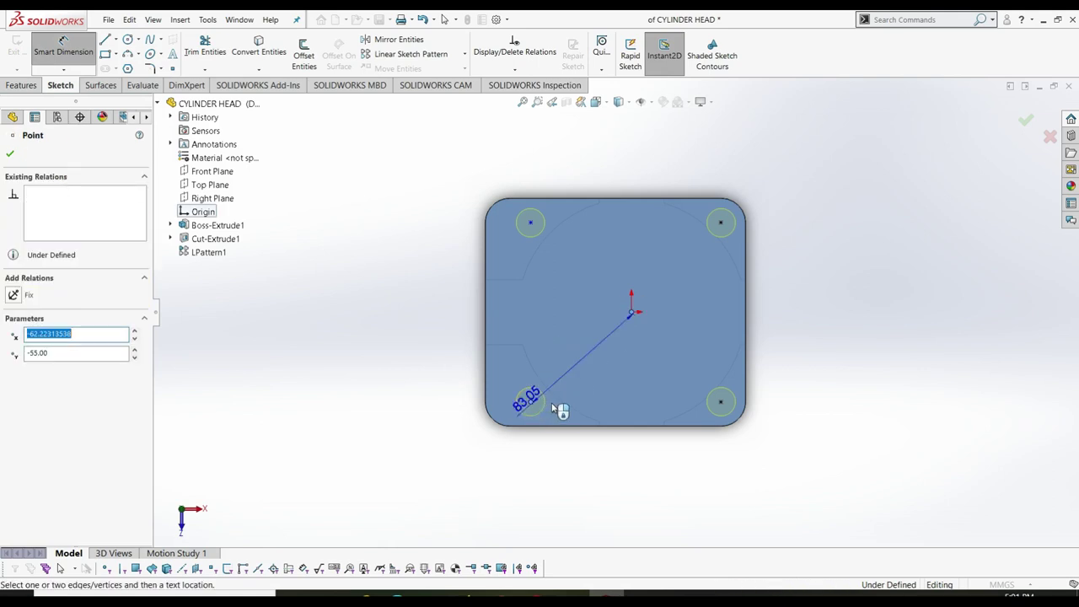
{"action": "left_click", "coordinate": [562, 452]}
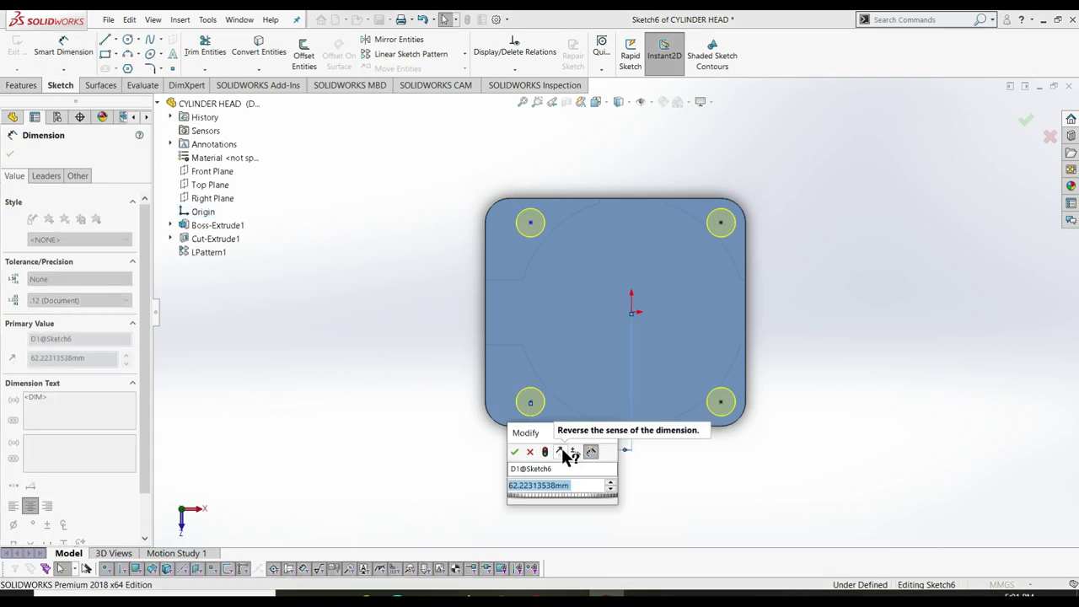
{"action": "type", "text": "55"}
{"action": "key", "text": "Return"}
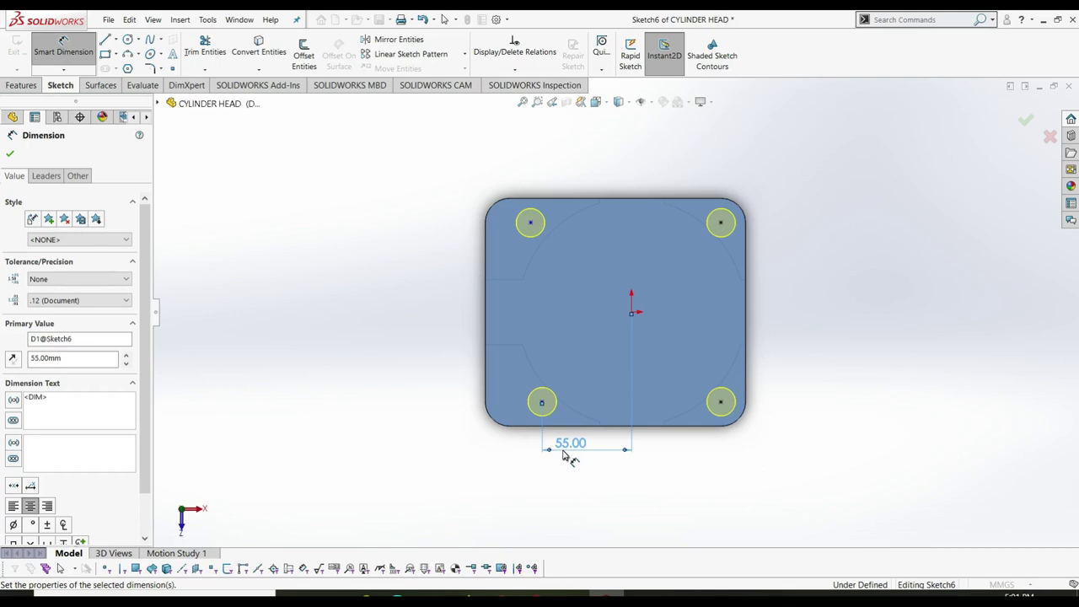
{"action": "left_click", "coordinate": [530, 222]}
{"action": "left_click", "coordinate": [632, 308]}
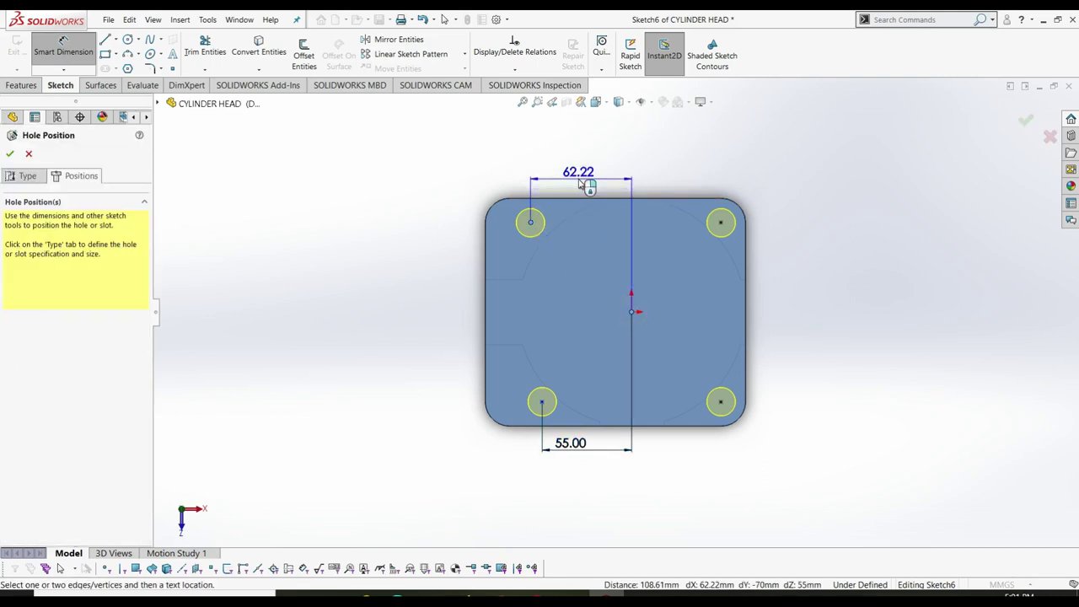
{"action": "left_click", "coordinate": [580, 184]}
{"action": "type", "text": "55"}
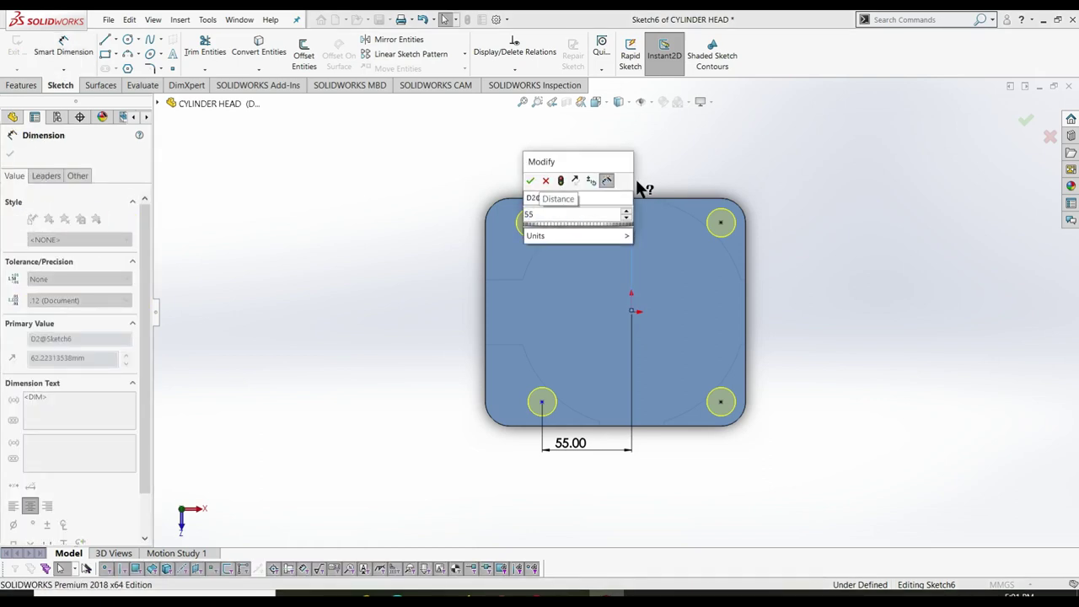
{"action": "key", "text": "Return"}
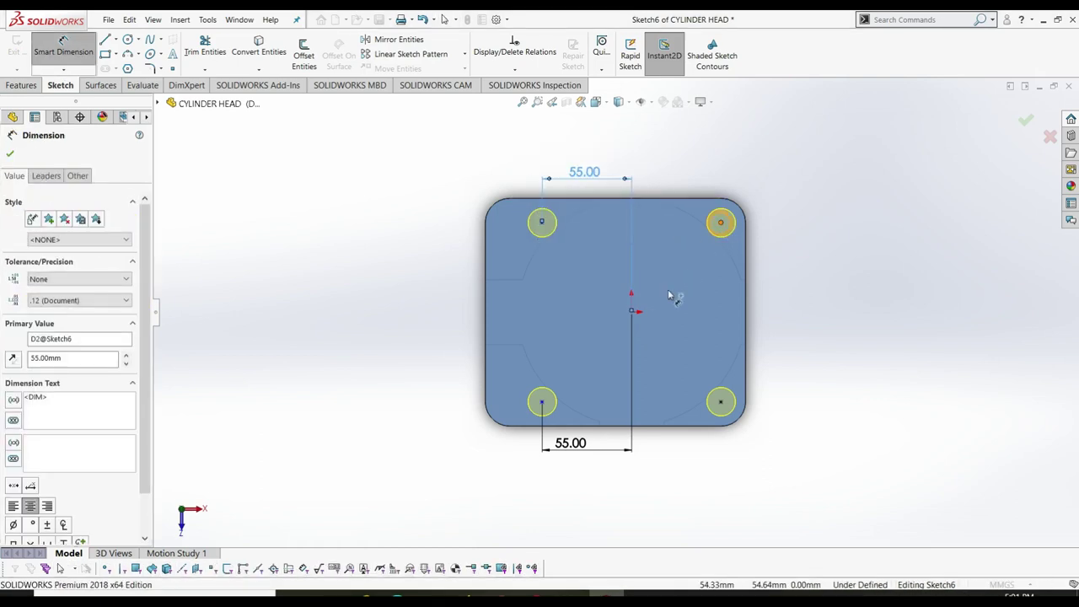
{"action": "left_click", "coordinate": [632, 310]}
{"action": "left_click", "coordinate": [721, 223]}
{"action": "left_click", "coordinate": [679, 186]}
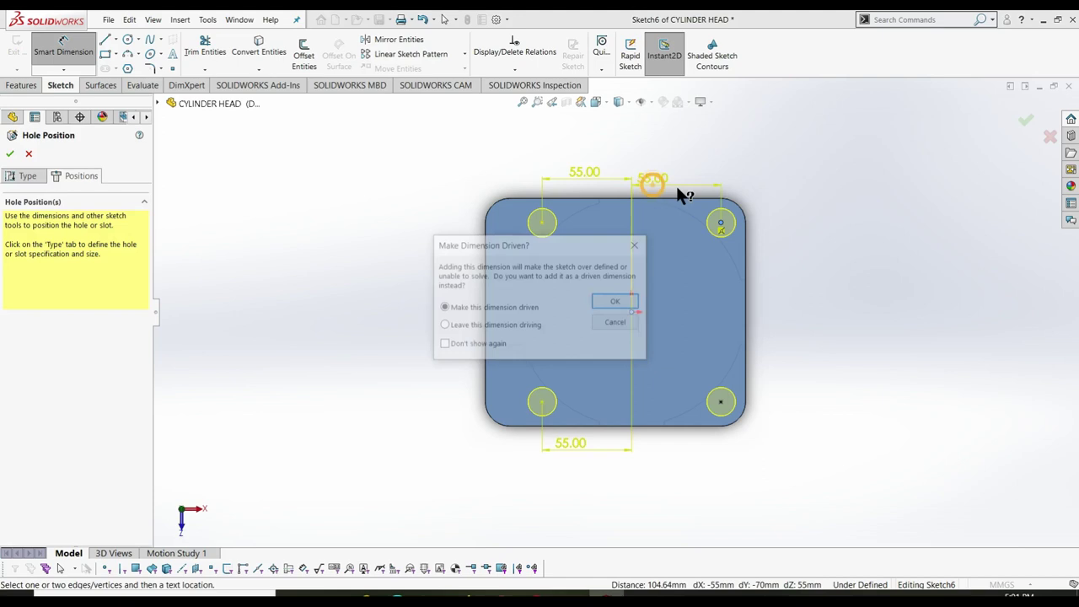
{"action": "left_click", "coordinate": [638, 246]}
{"action": "key", "text": "Escape"}
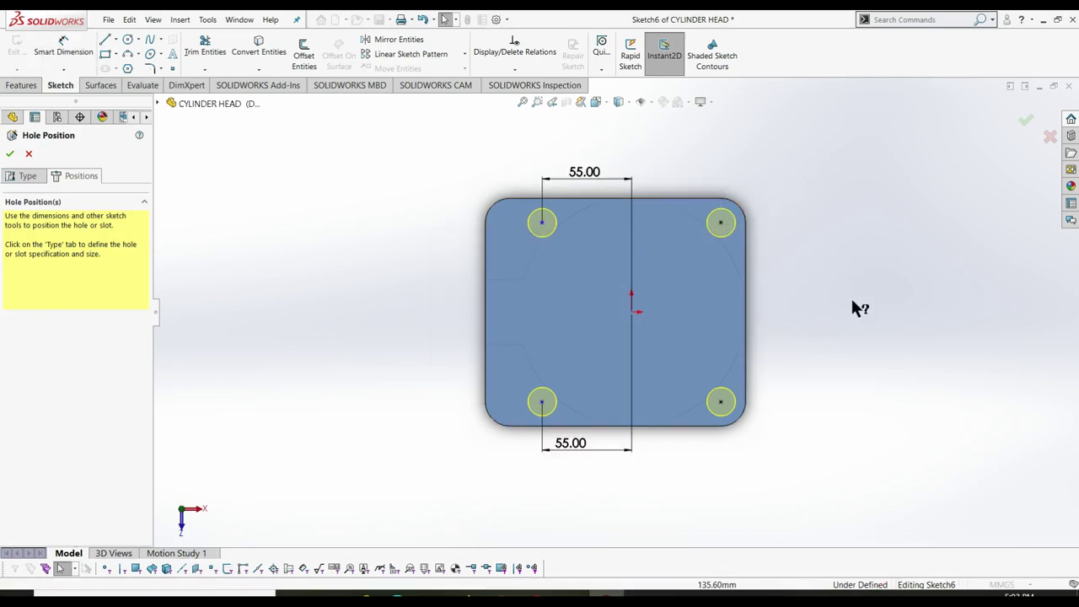
- Add 55.00 vertical dimensions from the origin to the top-left and bottom-left hole centres
{"action": "key", "text": "d"}
{"action": "left_click", "coordinate": [542, 223]}
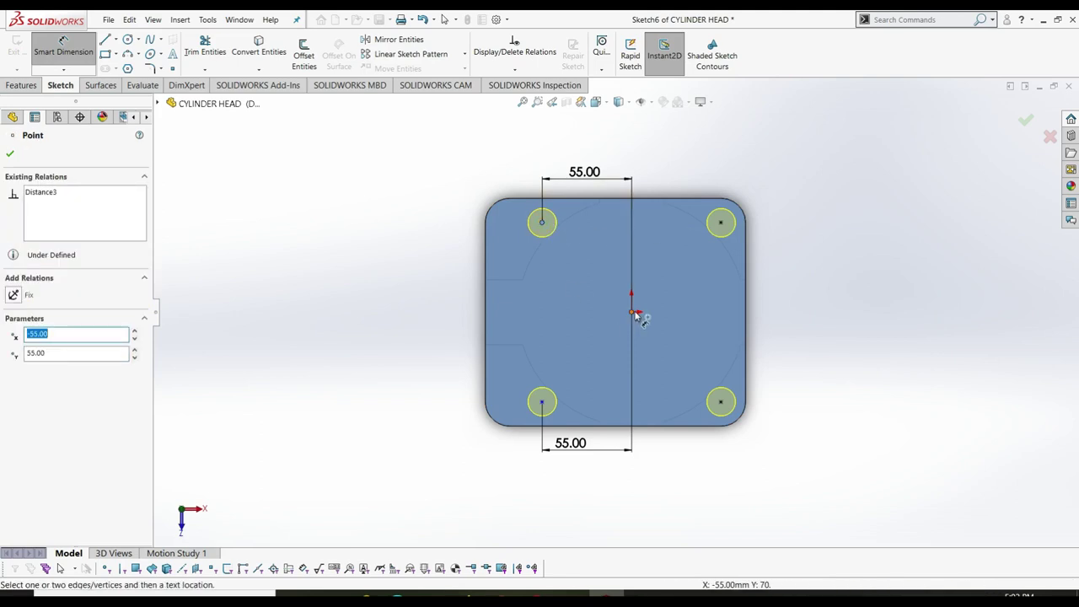
{"action": "left_click", "coordinate": [631, 312]}
{"action": "left_click", "coordinate": [455, 310]}
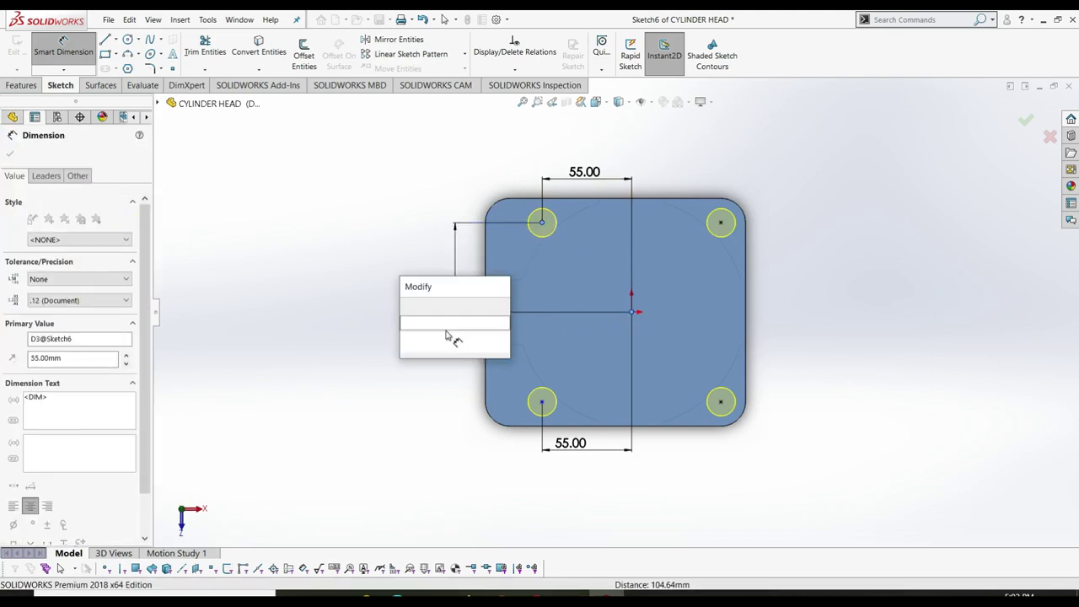
{"action": "left_click", "coordinate": [404, 309]}
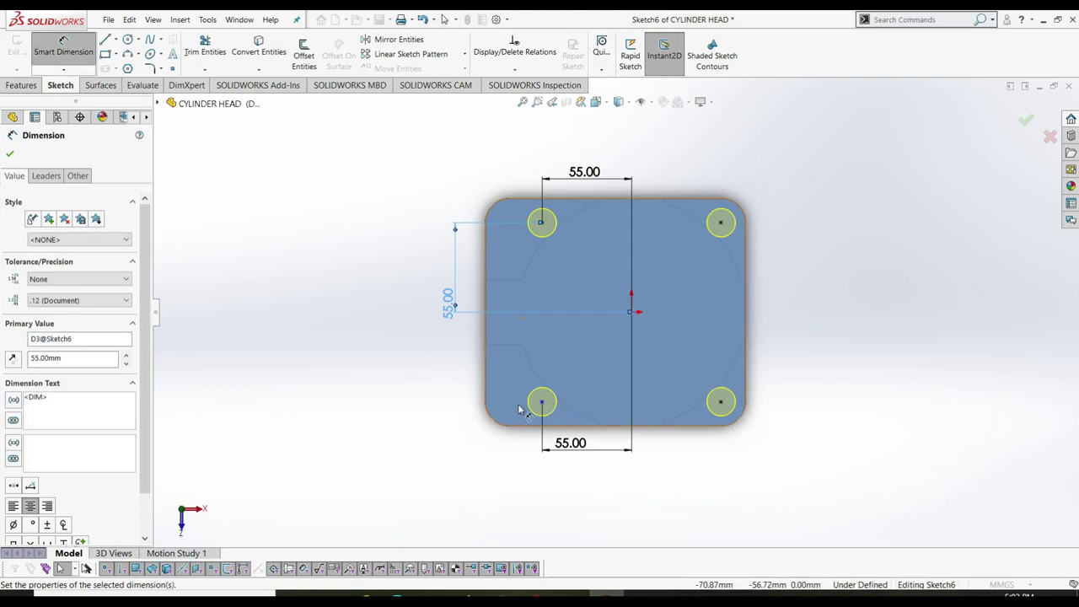
{"action": "left_click", "coordinate": [542, 402]}
{"action": "left_click", "coordinate": [631, 312]}
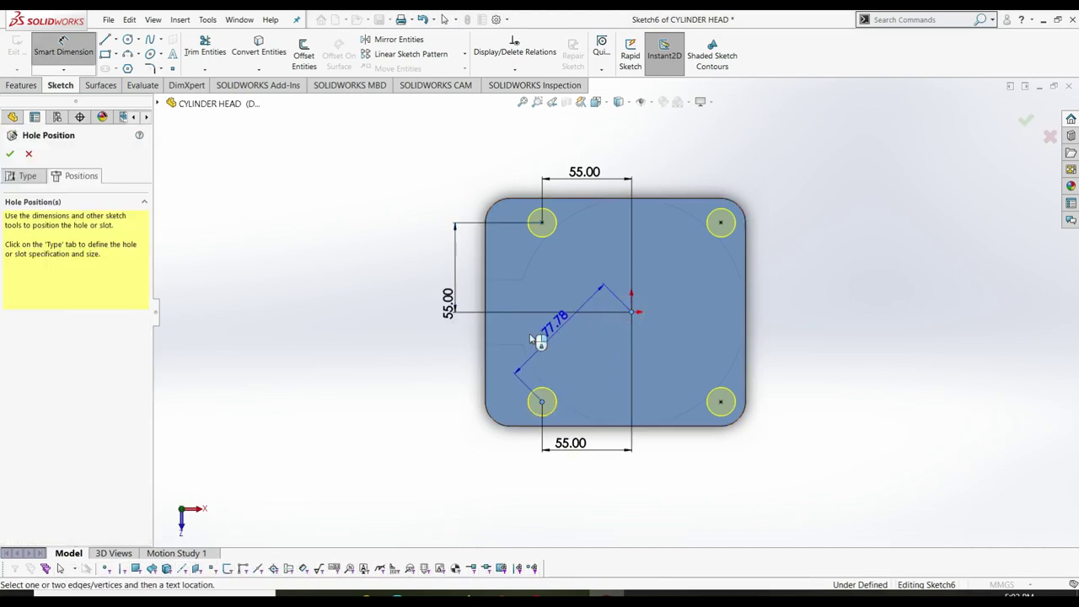
{"action": "left_click", "coordinate": [477, 343]}
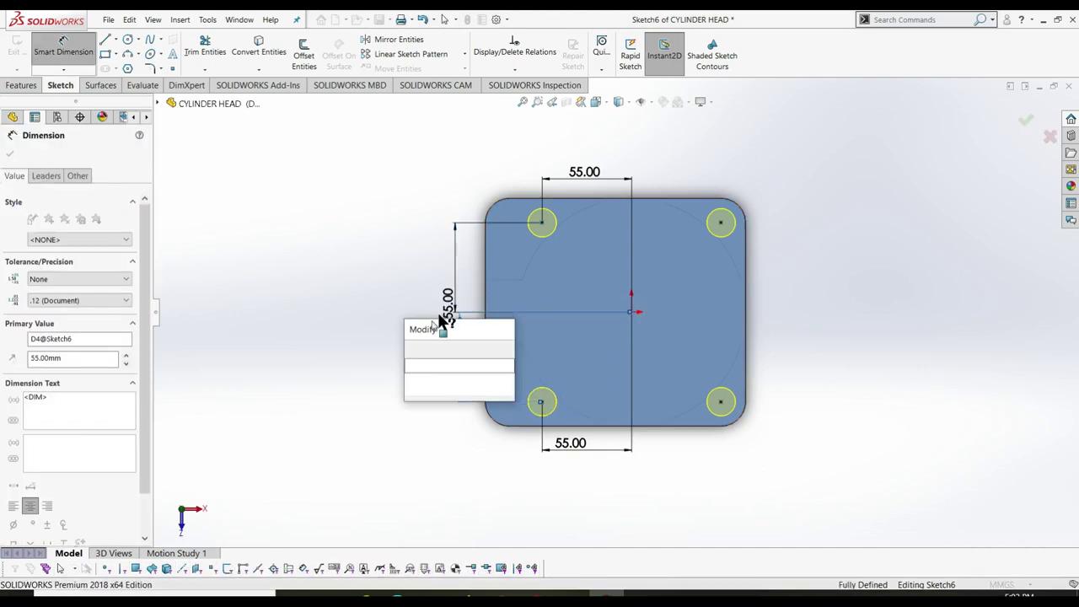
{"action": "left_click", "coordinate": [413, 349]}
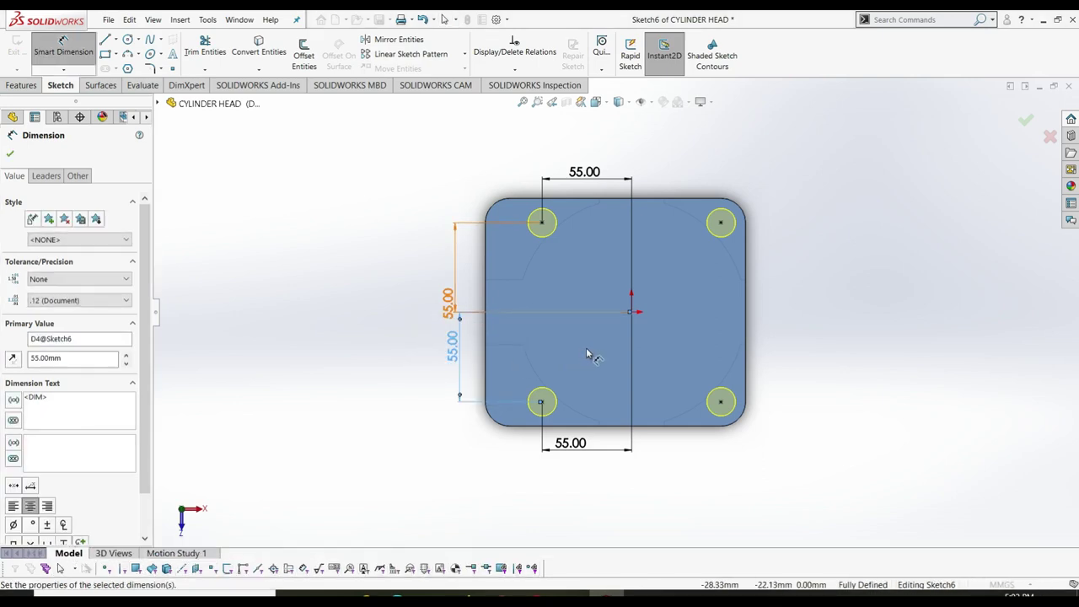
{"action": "left_click", "coordinate": [358, 328]}
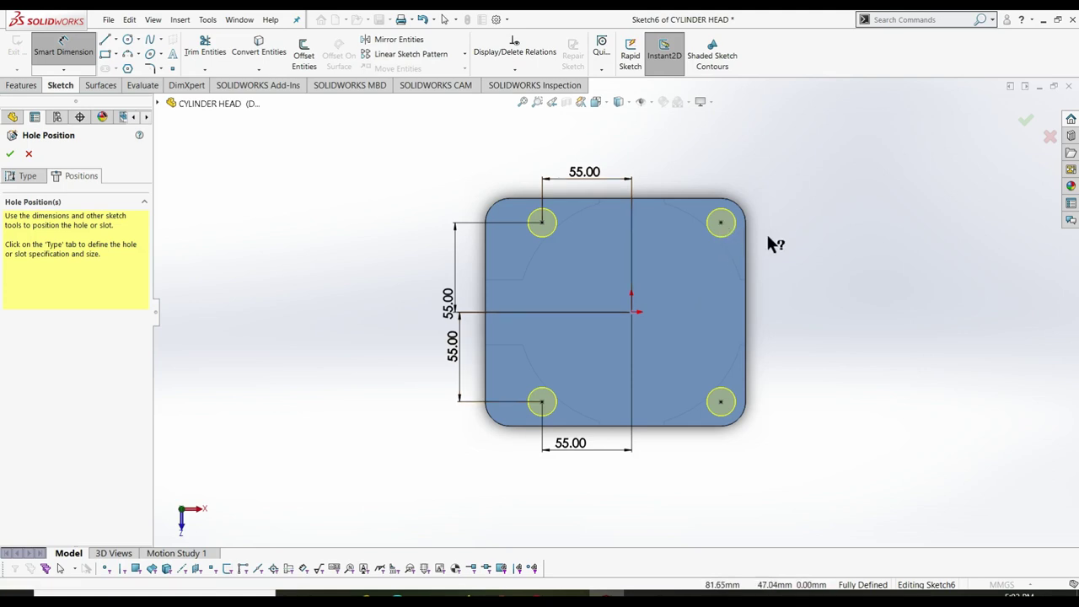
{"action": "key", "text": "Escape"}
{"action": "left_click", "coordinate": [542, 222]}
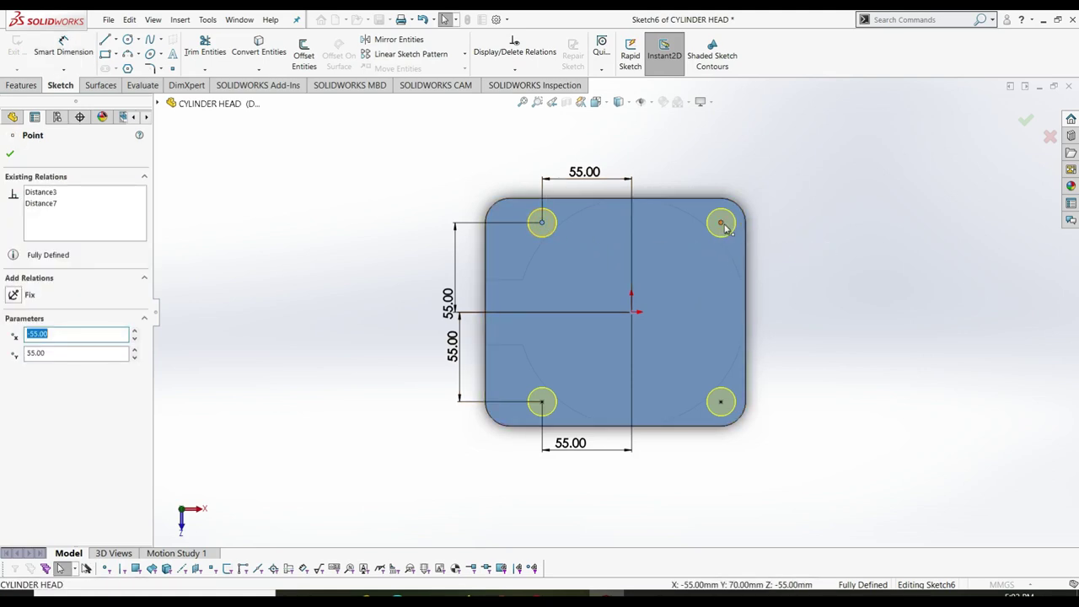
{"action": "left_click", "coordinate": [721, 223], "text": "ctrl"}
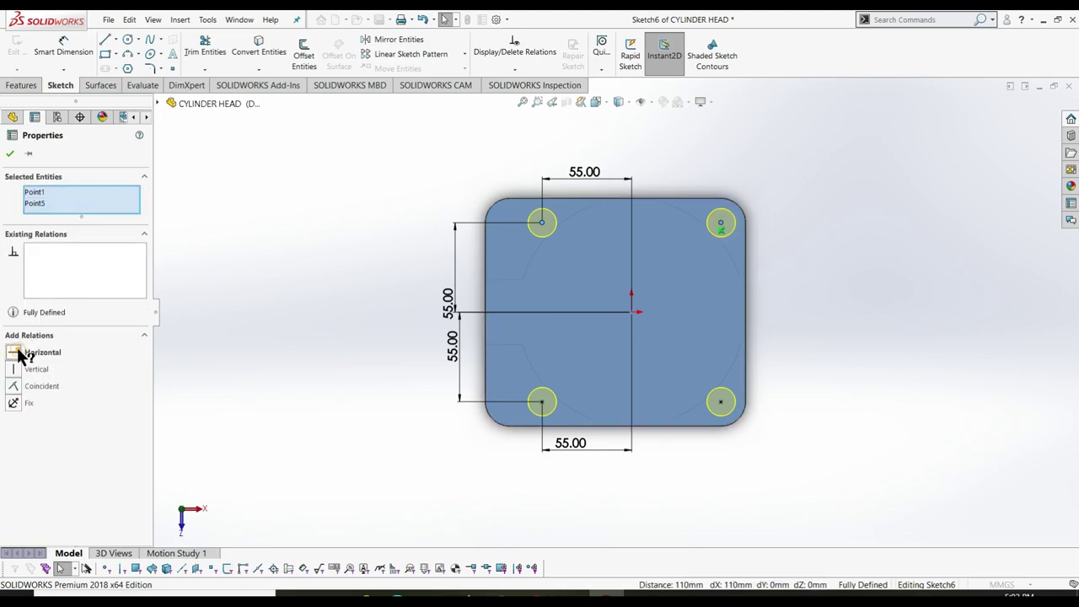
{"action": "left_click", "coordinate": [18, 353]}
{"action": "right_click", "coordinate": [39, 251]}
{"action": "left_click", "coordinate": [68, 277]}
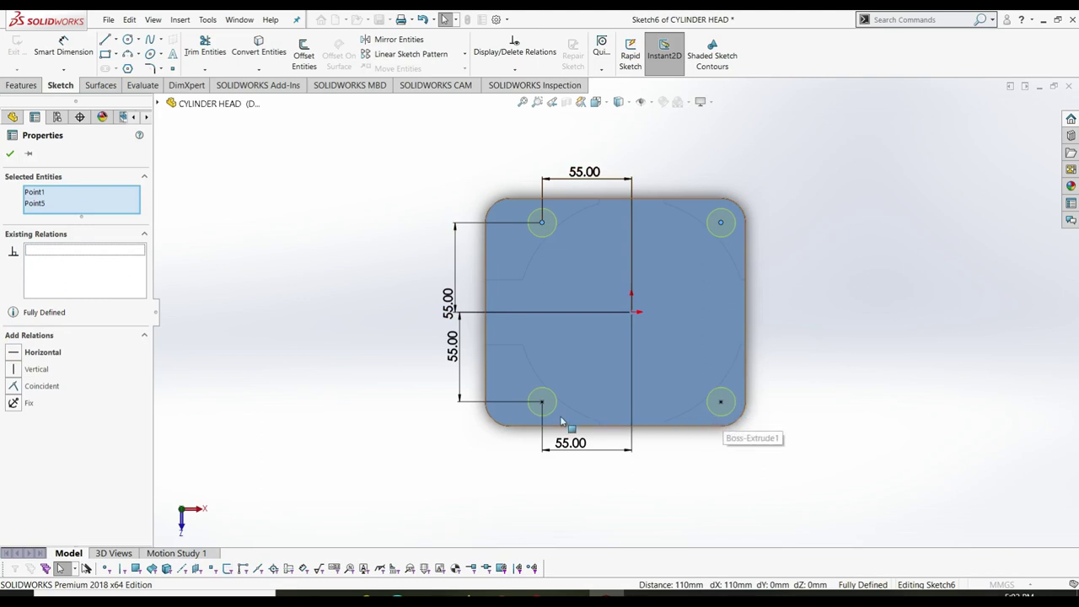
{"action": "left_click", "coordinate": [710, 402]}
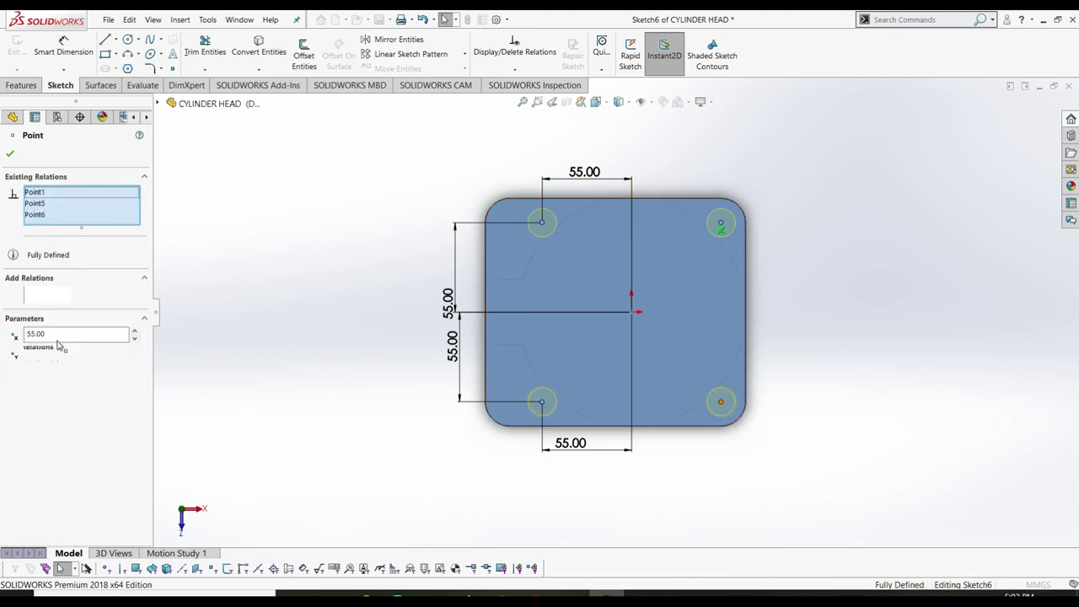
{"action": "left_click", "coordinate": [14, 375]}
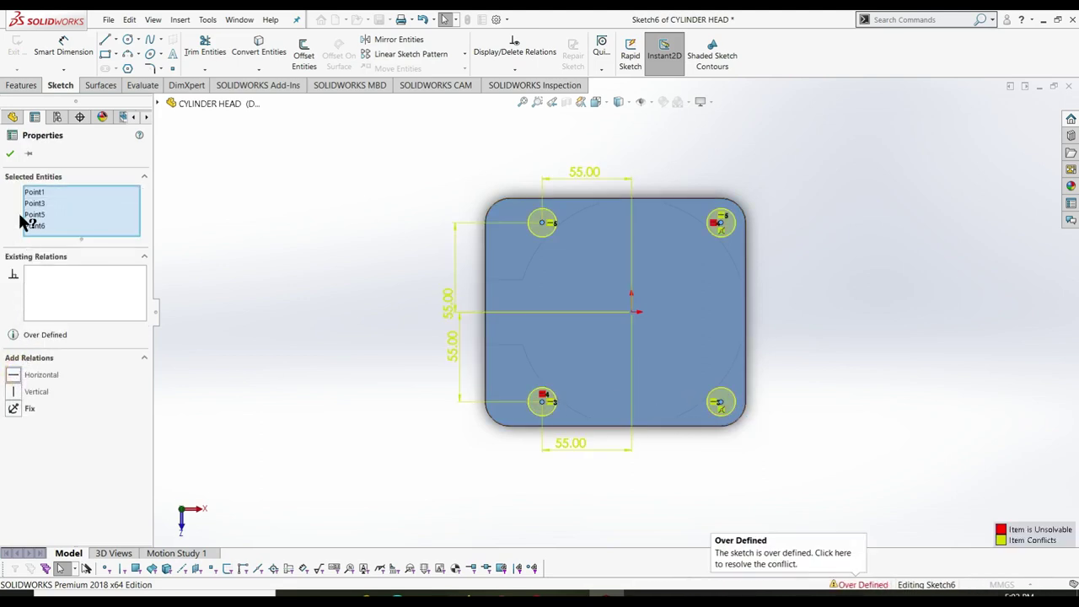
{"action": "left_click", "coordinate": [9, 154]}
{"action": "key", "text": "ctrl+z"}
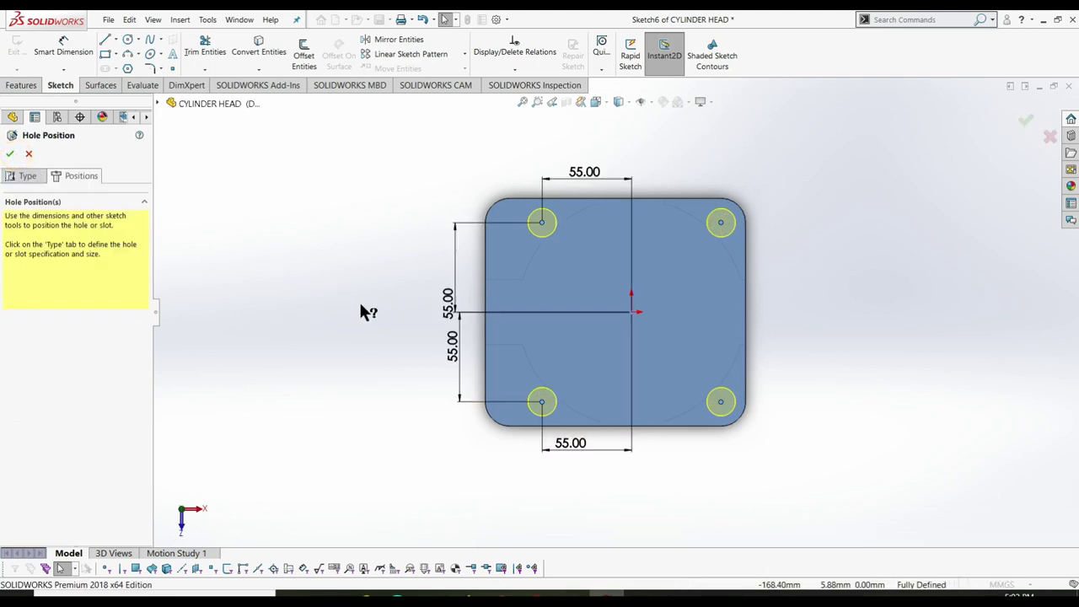
{"action": "key", "text": "Escape"}
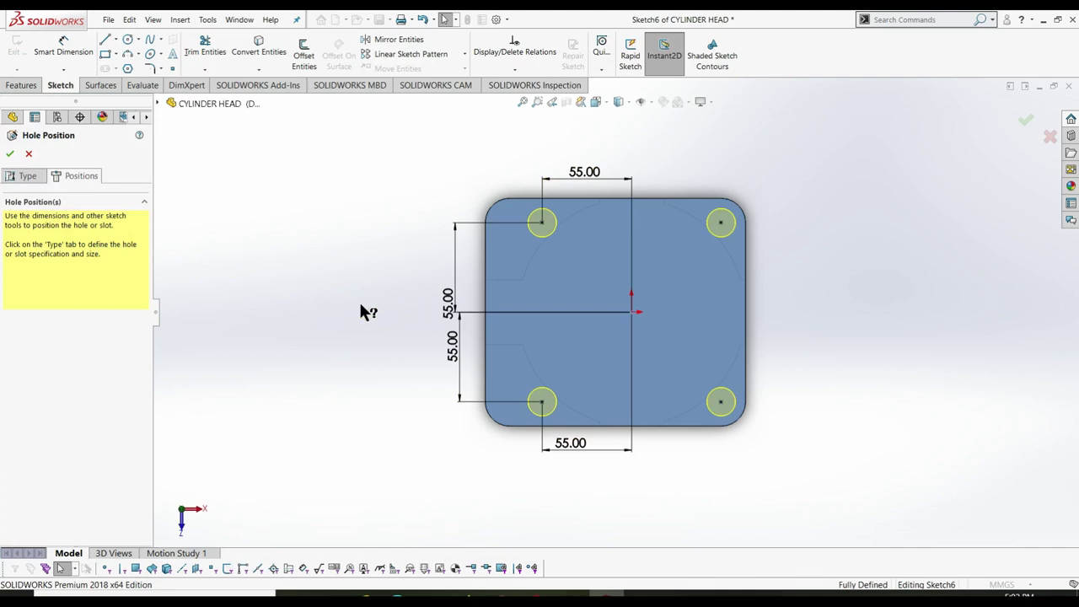
{"action": "right_click_drag", "start_coordinate": [348, 393], "coordinate": [374, 236]}
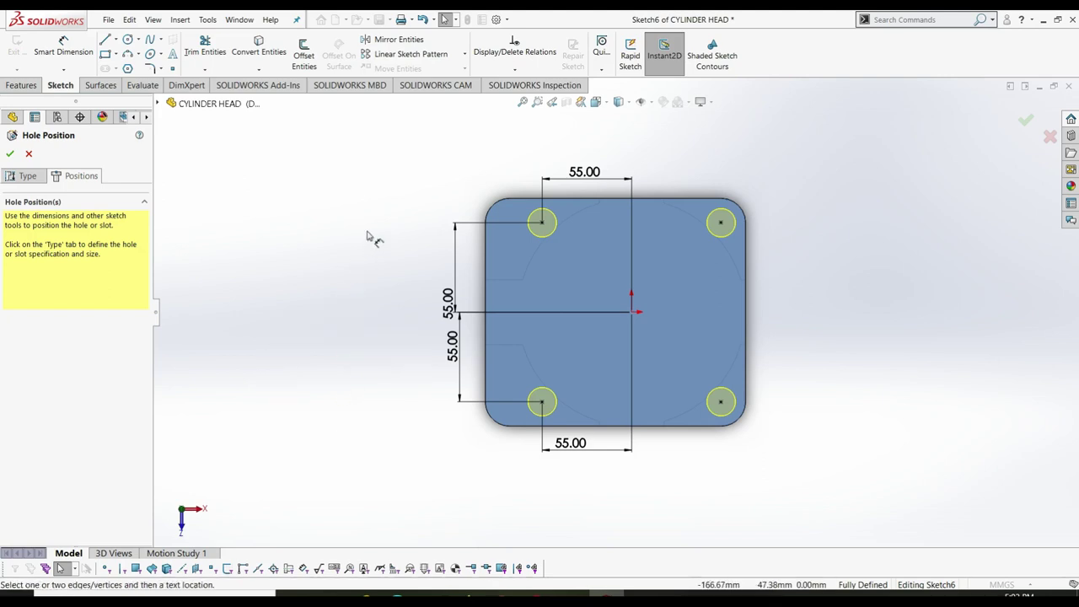
{"action": "left_click", "coordinate": [721, 224]}
{"action": "left_click", "coordinate": [633, 312]}
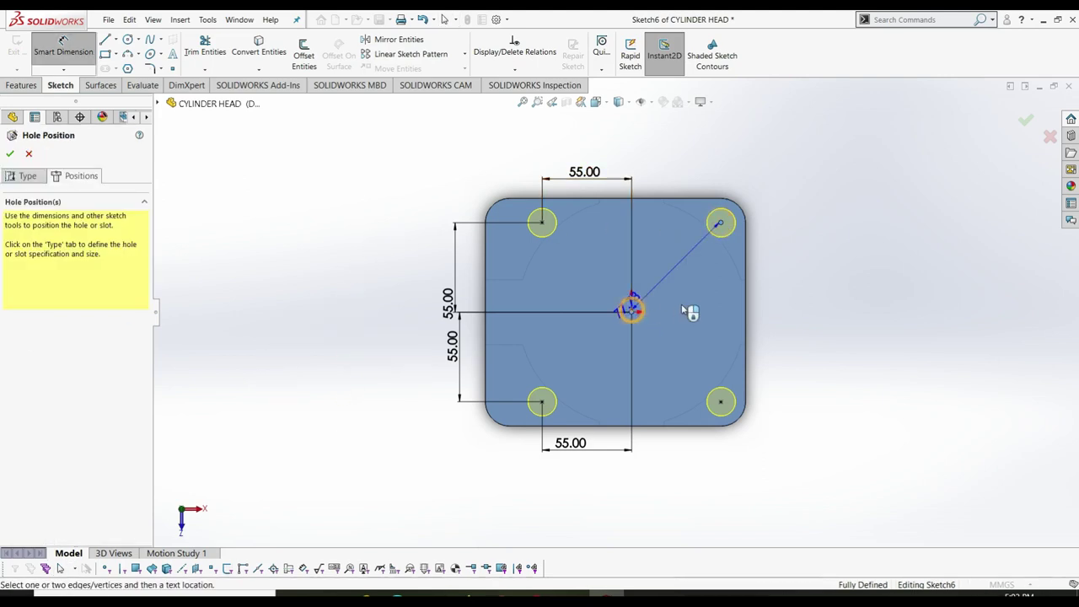
{"action": "left_click", "coordinate": [767, 273]}
{"action": "left_click", "coordinate": [642, 245]}
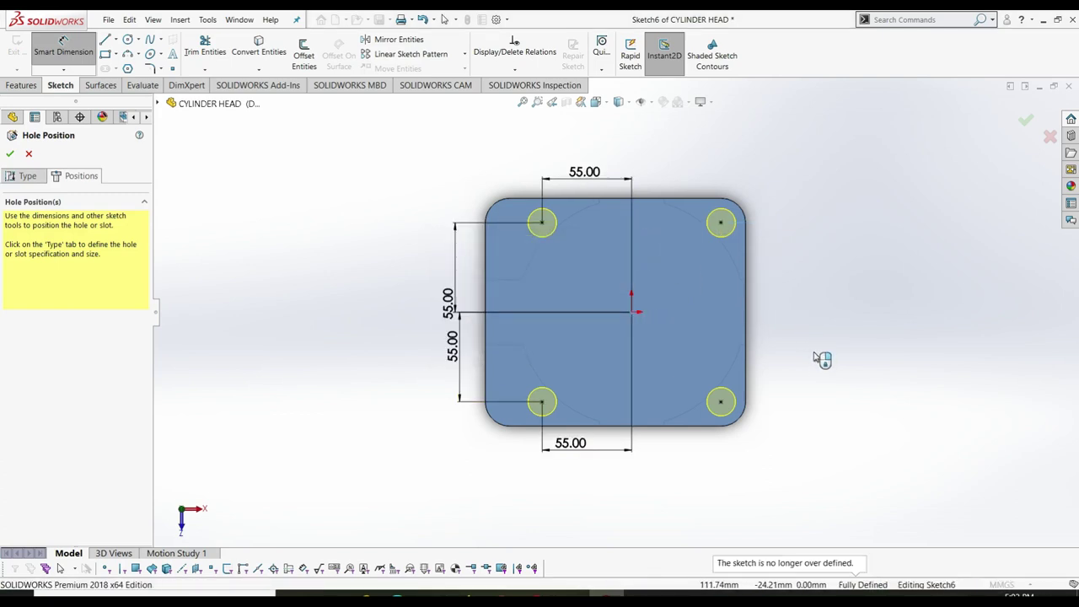
{"action": "key", "text": "Escape"}
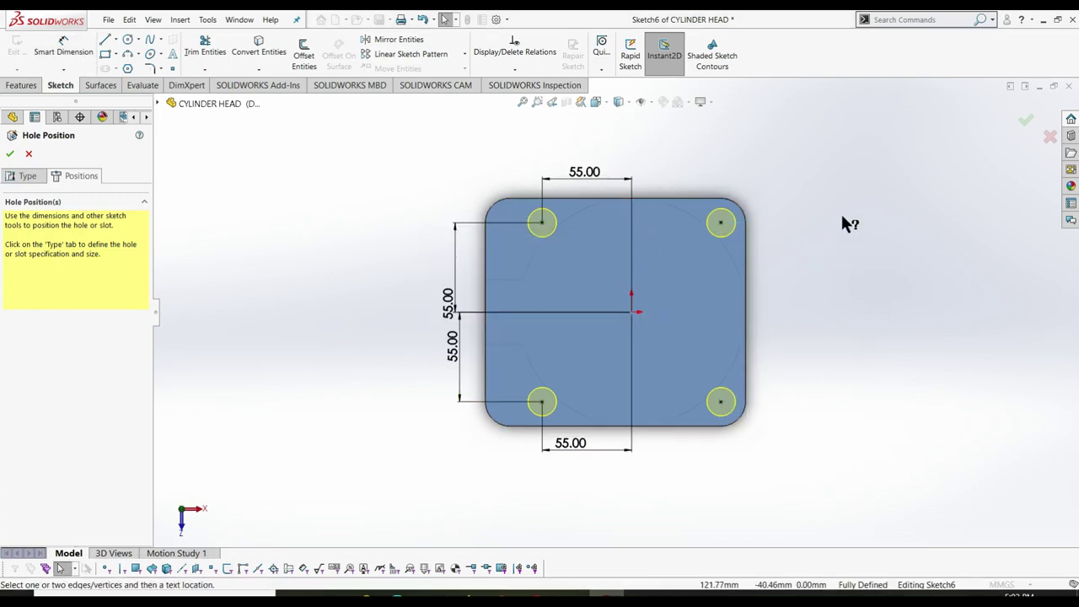
{"action": "key", "text": "d"}
{"action": "left_click", "coordinate": [721, 402]}
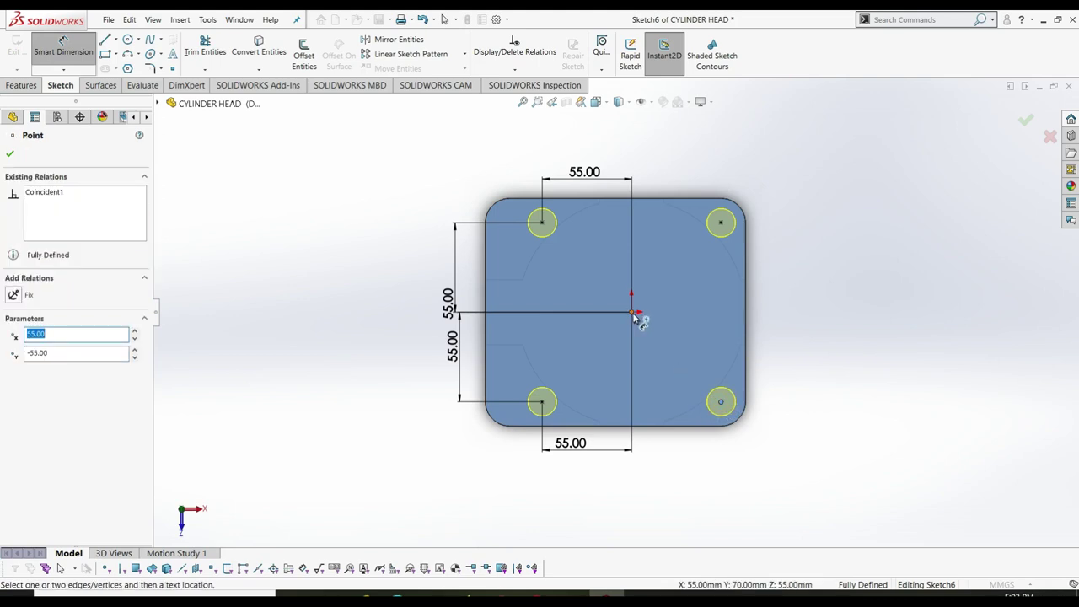
{"action": "left_click", "coordinate": [634, 314]}
{"action": "left_click", "coordinate": [656, 442]}
{"action": "left_click", "coordinate": [638, 242]}
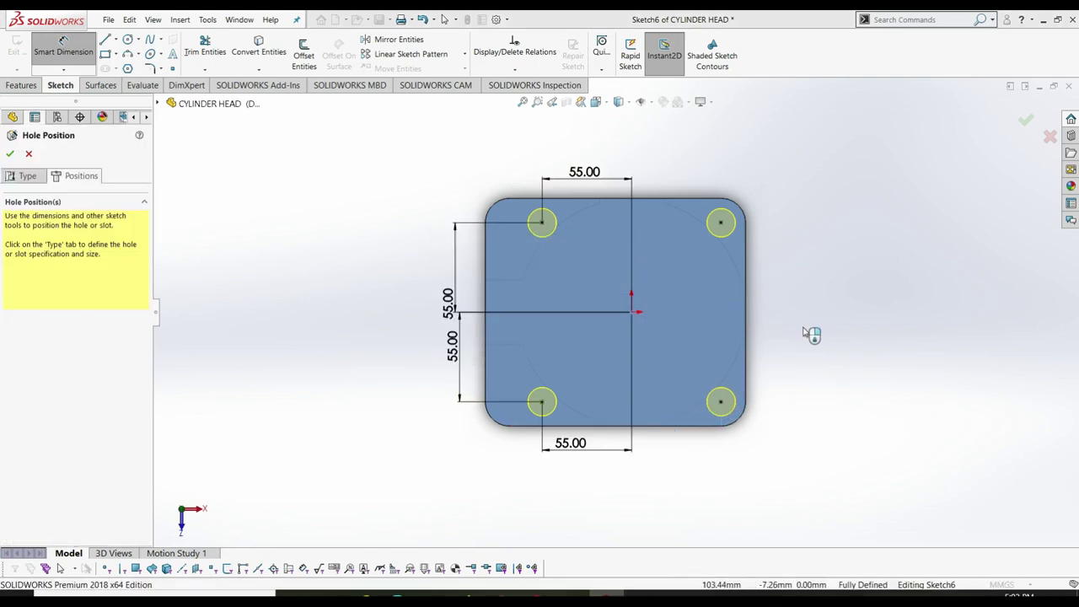
{"action": "key", "text": "Escape"}
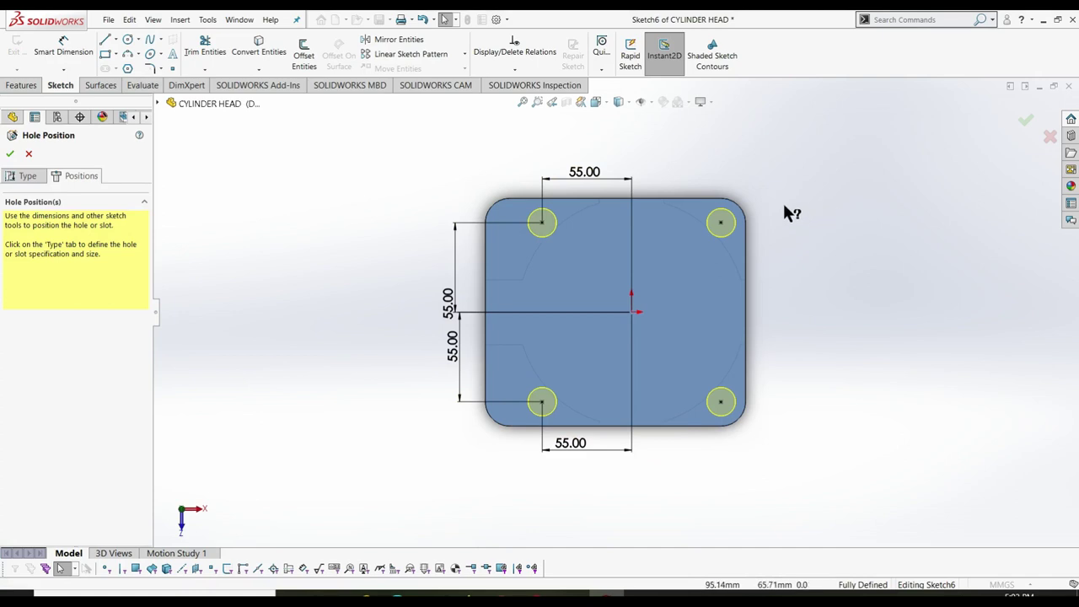
- Compare several hole types in the Hole Wizard and settle on Drill sizes
{"action": "left_click", "coordinate": [26, 179]}
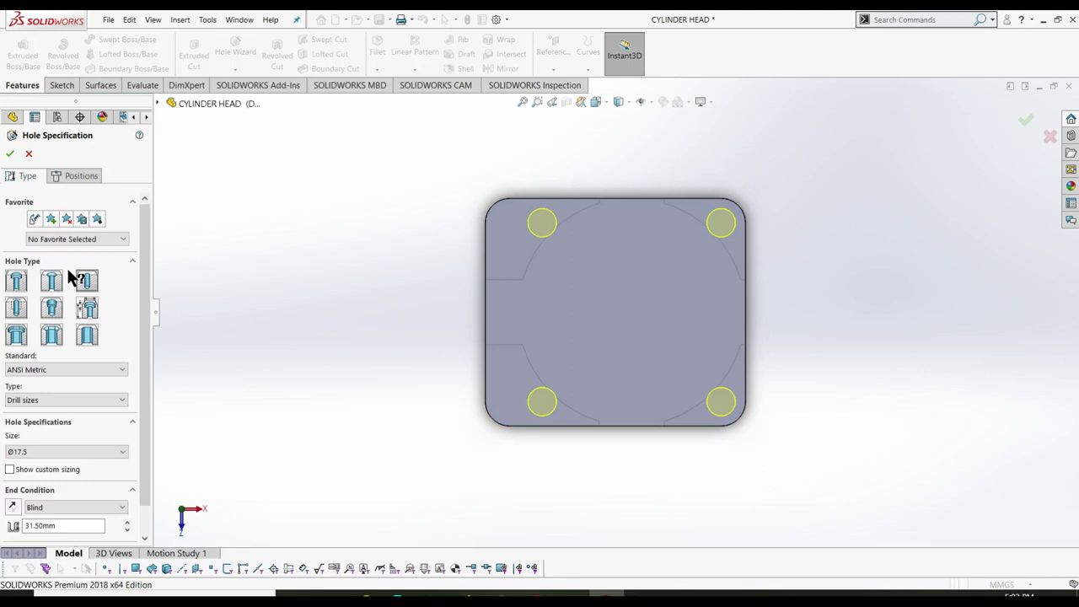
{"action": "left_click", "coordinate": [71, 402]}
{"action": "left_click", "coordinate": [51, 454]}
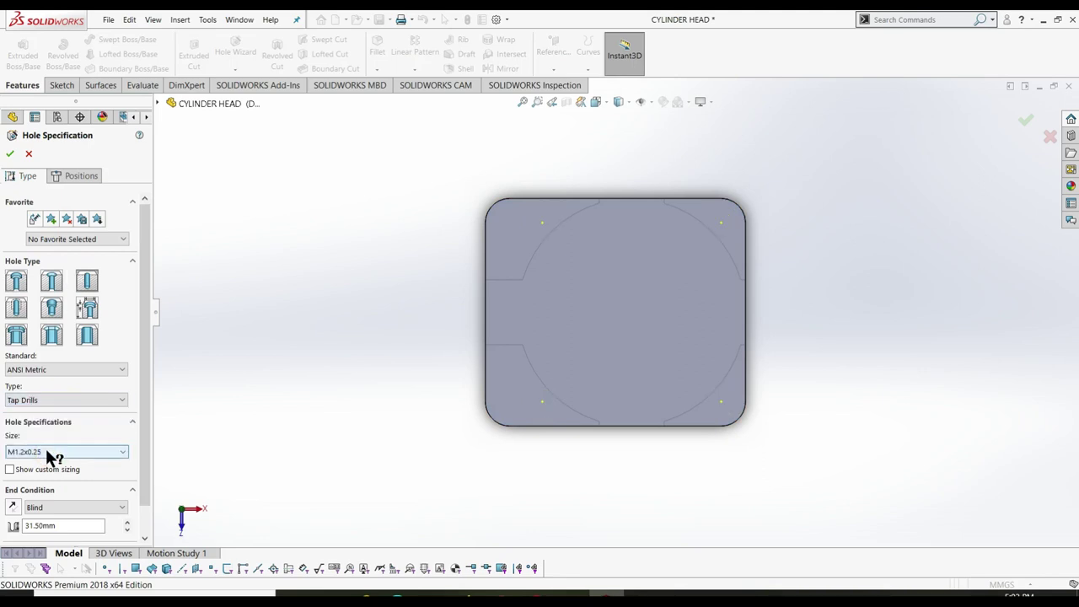
{"action": "left_click", "coordinate": [47, 453]}
{"action": "left_click", "coordinate": [38, 403]}
{"action": "left_click", "coordinate": [37, 408]}
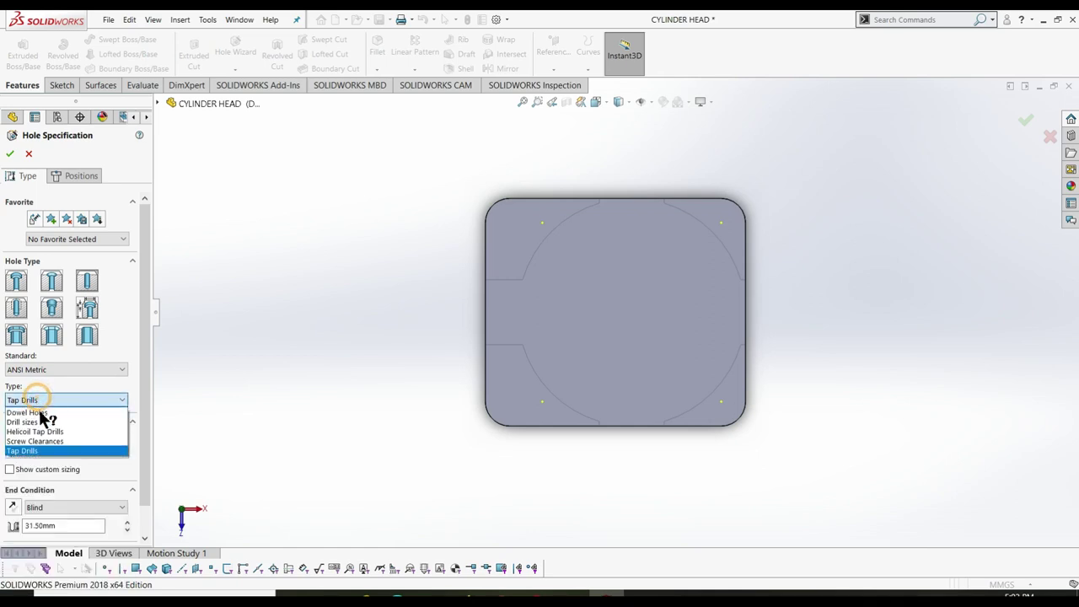
{"action": "left_click", "coordinate": [41, 442]}
{"action": "left_click", "coordinate": [48, 403]}
{"action": "left_click", "coordinate": [49, 430]}
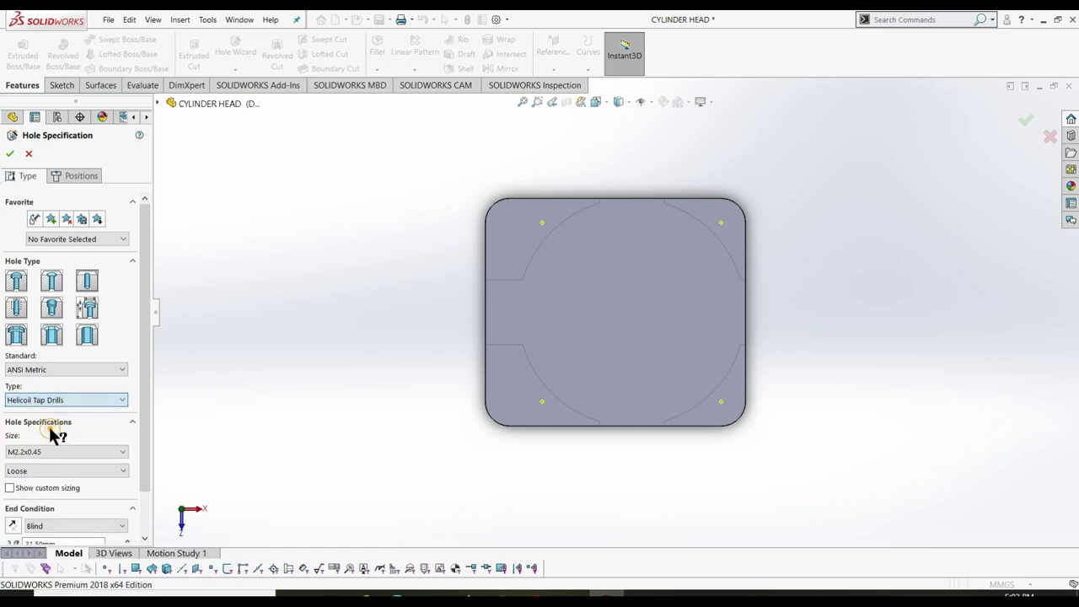
{"action": "left_click", "coordinate": [48, 394]}
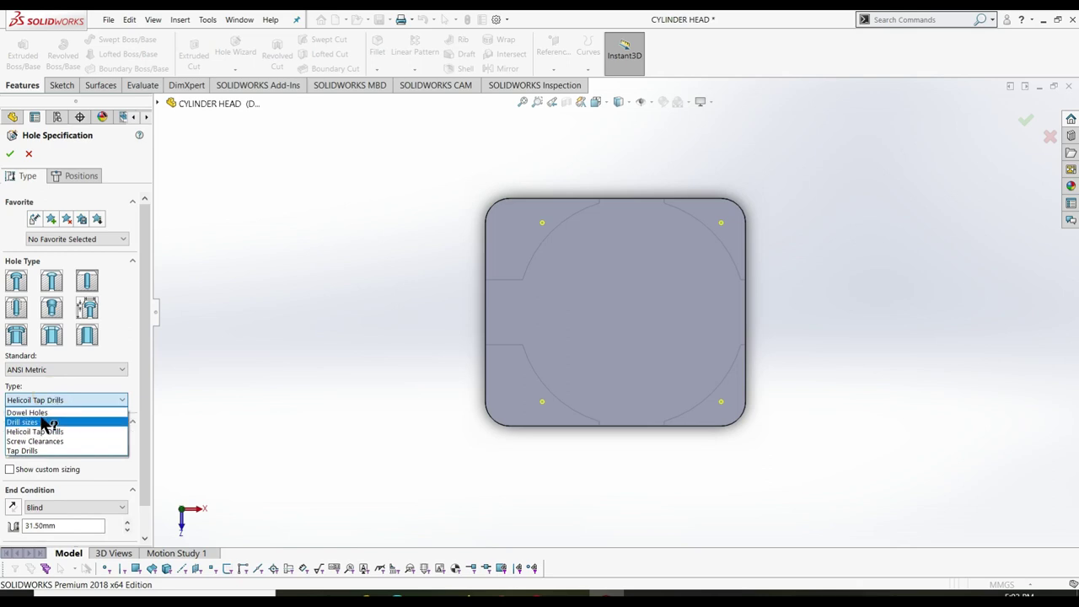
{"action": "left_click", "coordinate": [43, 422]}
{"action": "left_click", "coordinate": [46, 402]}
{"action": "left_click", "coordinate": [38, 419]}
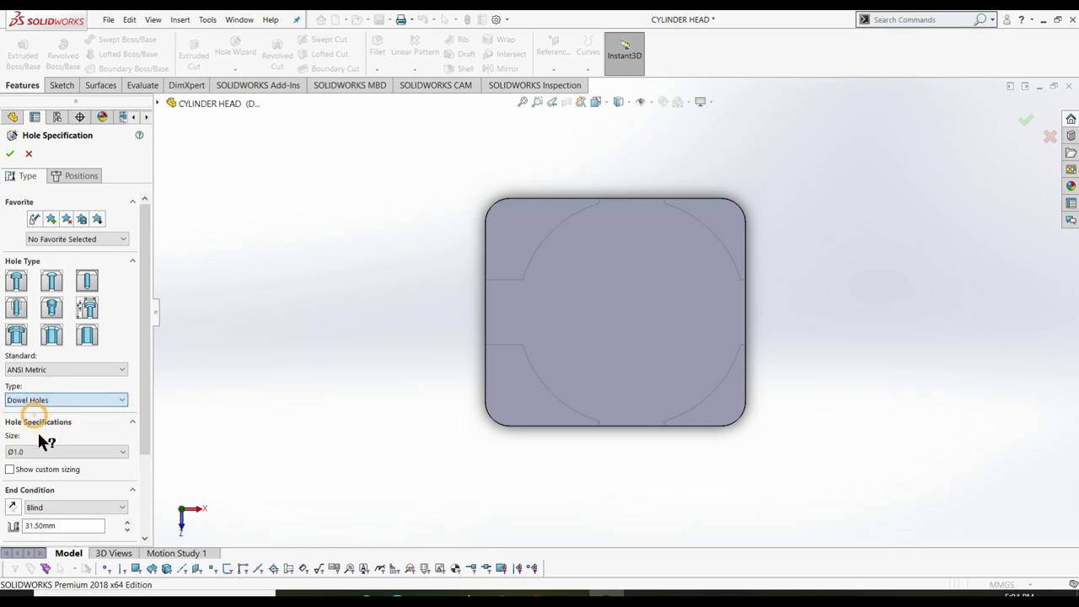
{"action": "left_click", "coordinate": [40, 451]}
{"action": "left_click", "coordinate": [46, 402]}
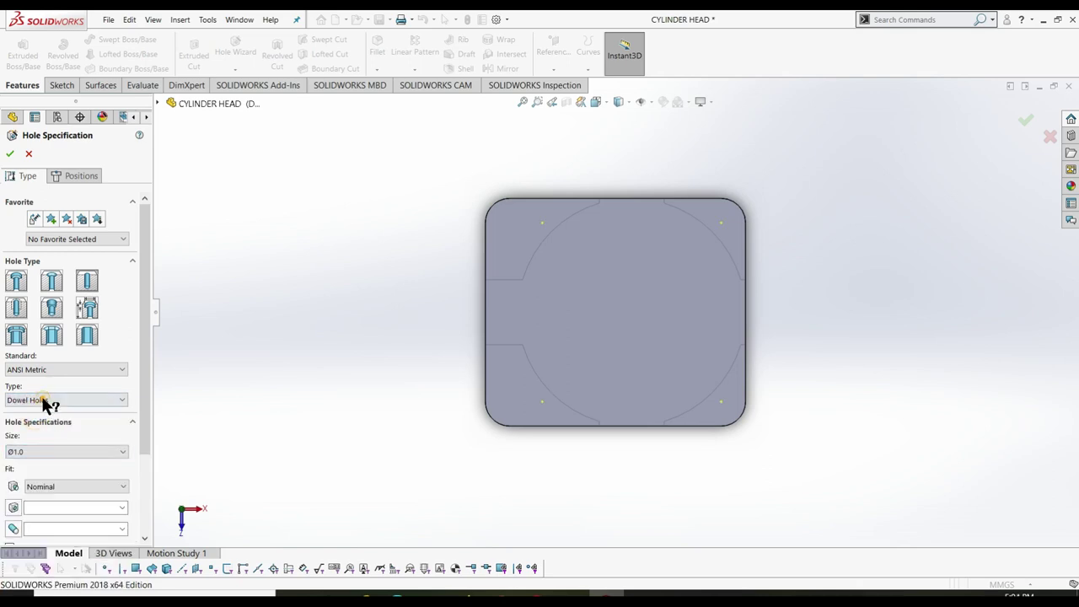
{"action": "left_click", "coordinate": [47, 399]}
{"action": "left_click", "coordinate": [44, 421]}
- Choose Ø17.5 from the drill size list
{"action": "left_click", "coordinate": [46, 451]}
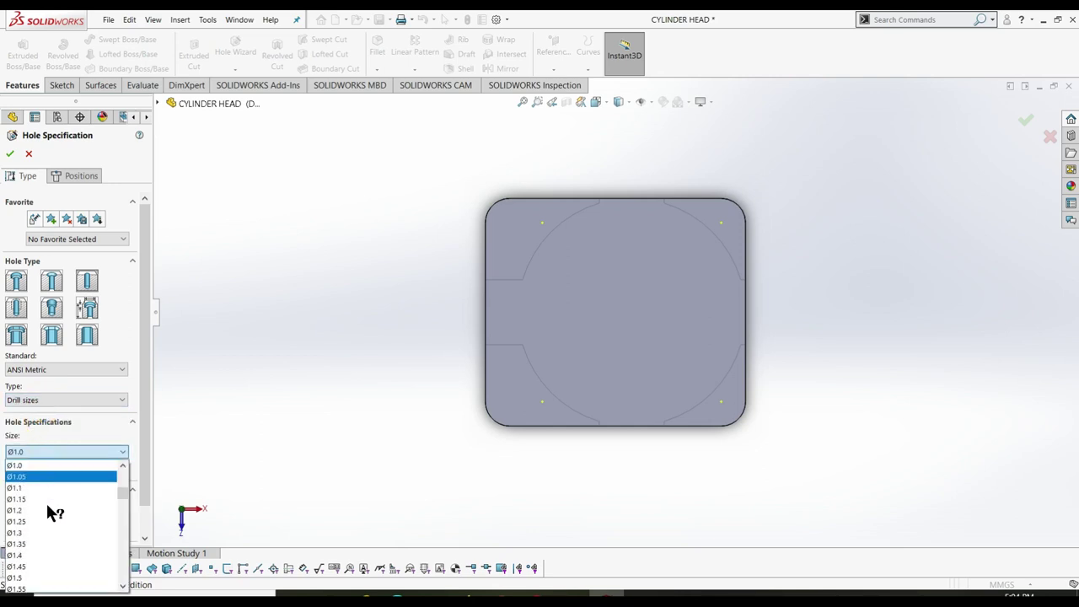
{"action": "scroll", "coordinate": [50, 514], "scroll_direction": "down", "scroll_amount": 10}
{"action": "scroll", "coordinate": [48, 518], "scroll_direction": "down", "scroll_amount": 4}
{"action": "scroll", "coordinate": [48, 516], "scroll_direction": "down", "scroll_amount": 2}
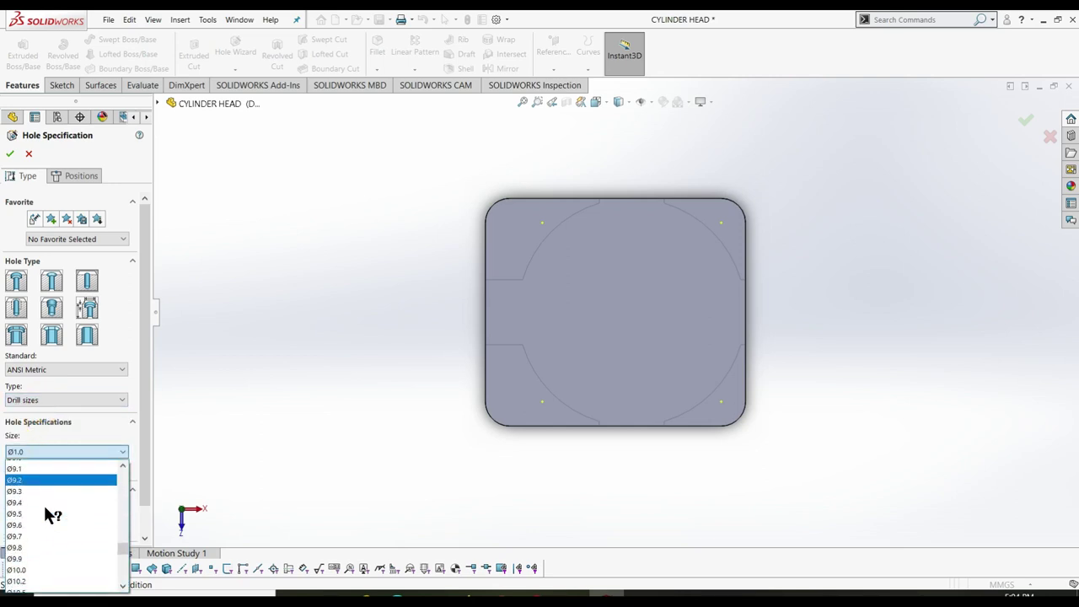
{"action": "scroll", "coordinate": [48, 516], "scroll_direction": "down", "scroll_amount": 2}
{"action": "scroll", "coordinate": [48, 514], "scroll_direction": "down", "scroll_amount": 4}
{"action": "scroll", "coordinate": [49, 513], "scroll_direction": "down", "scroll_amount": 1}
{"action": "scroll", "coordinate": [49, 513], "scroll_direction": "down", "scroll_amount": 1}
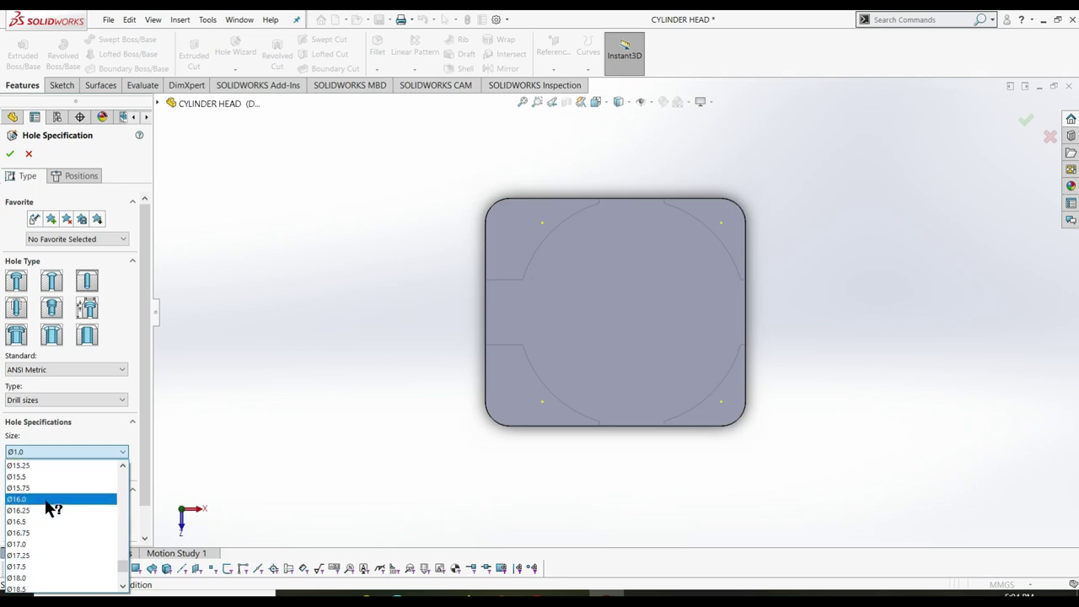
{"action": "scroll", "coordinate": [49, 514], "scroll_direction": "down", "scroll_amount": 1}
{"action": "scroll", "coordinate": [51, 523], "scroll_direction": "down", "scroll_amount": 1}
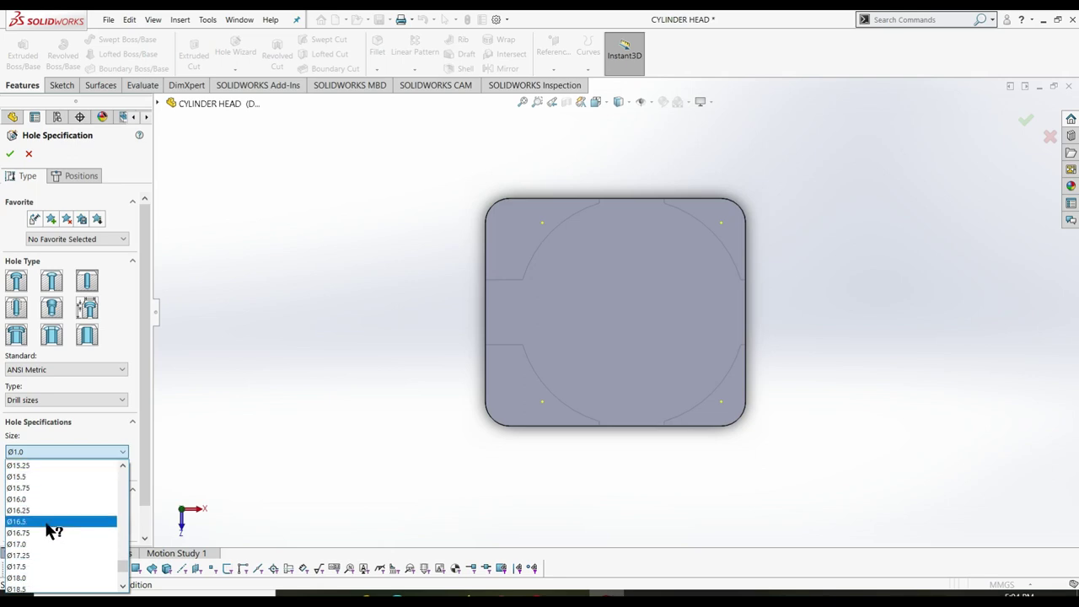
{"action": "left_click", "coordinate": [38, 566]}
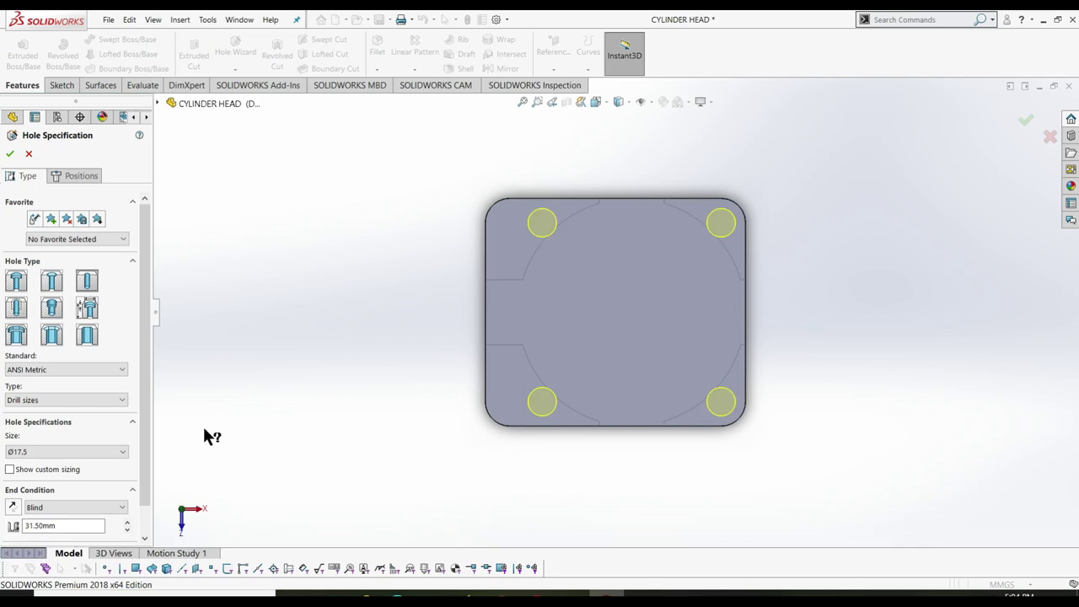
- Set the end condition to Through All and create Hole1 with four Ø17.5 holes
{"action": "left_click_drag", "start_coordinate": [146, 430], "coordinate": [147, 489]}
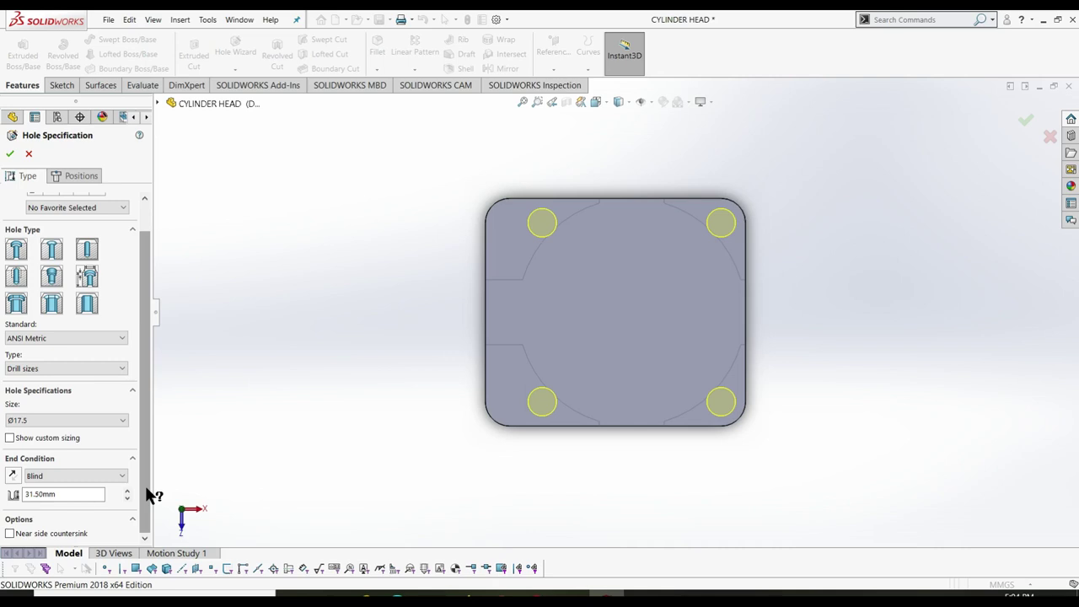
{"action": "left_click", "coordinate": [68, 484]}
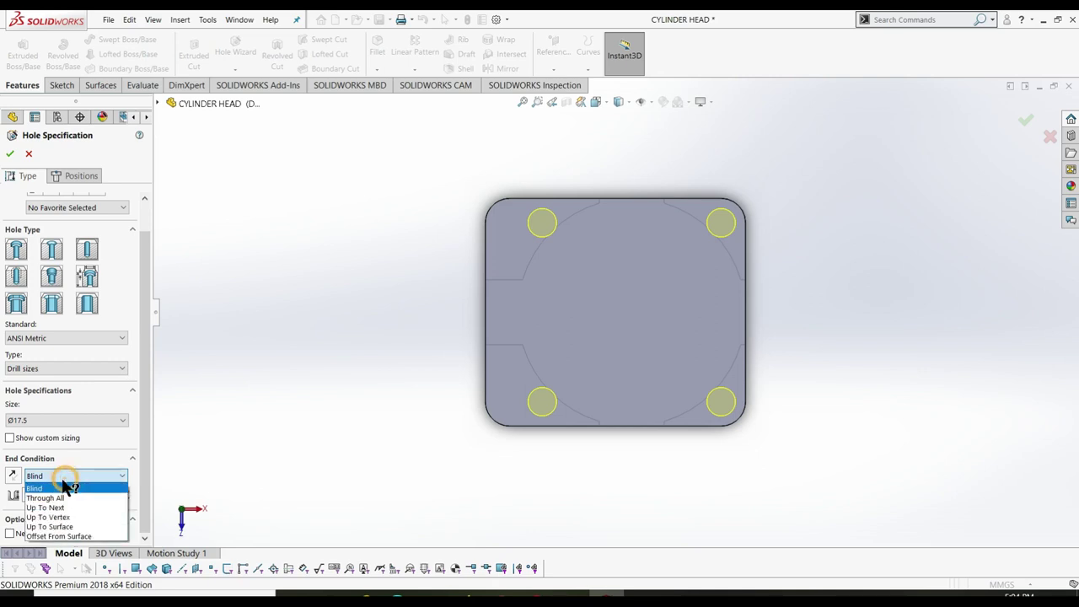
{"action": "left_click", "coordinate": [61, 499]}
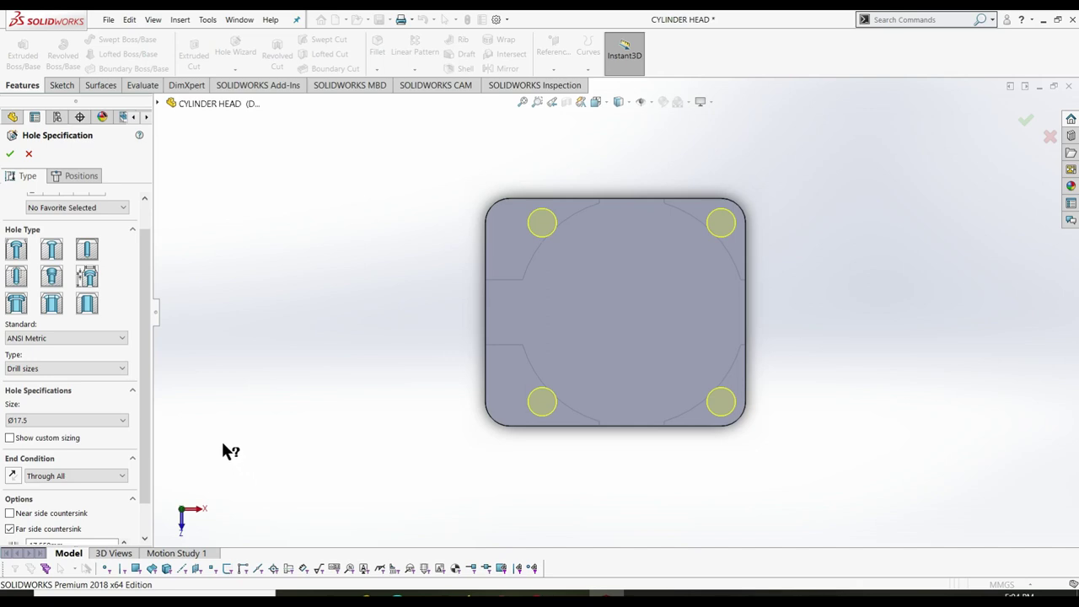
{"action": "left_click", "coordinate": [9, 155]}
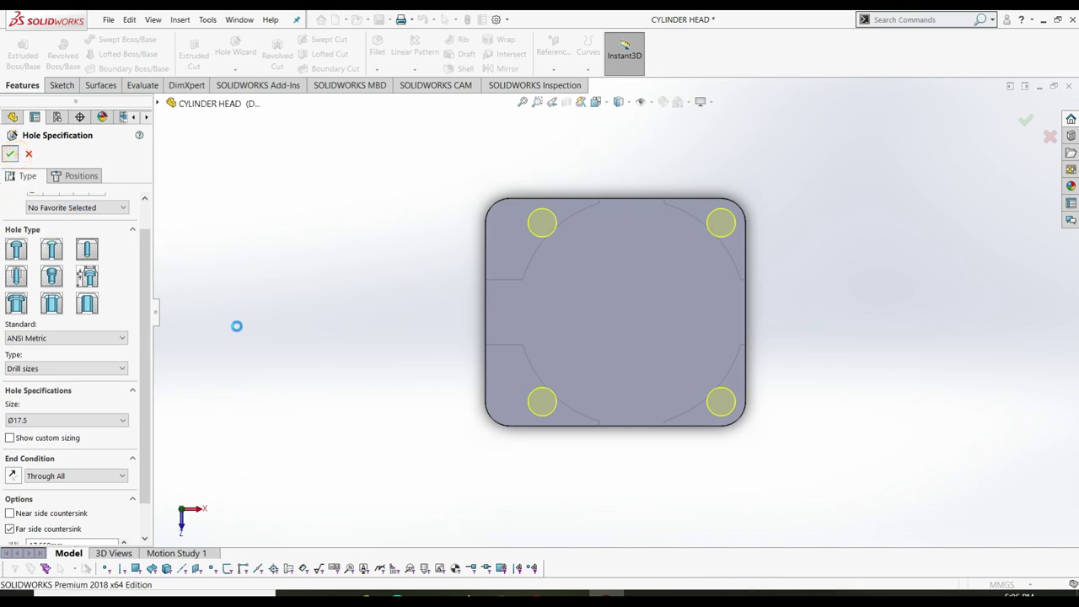
- Orbit the part from isometric to inspect the through holes from sides, top and underside
{"action": "left_click", "coordinate": [292, 363]}
{"action": "key", "text": "ctrl+7"}
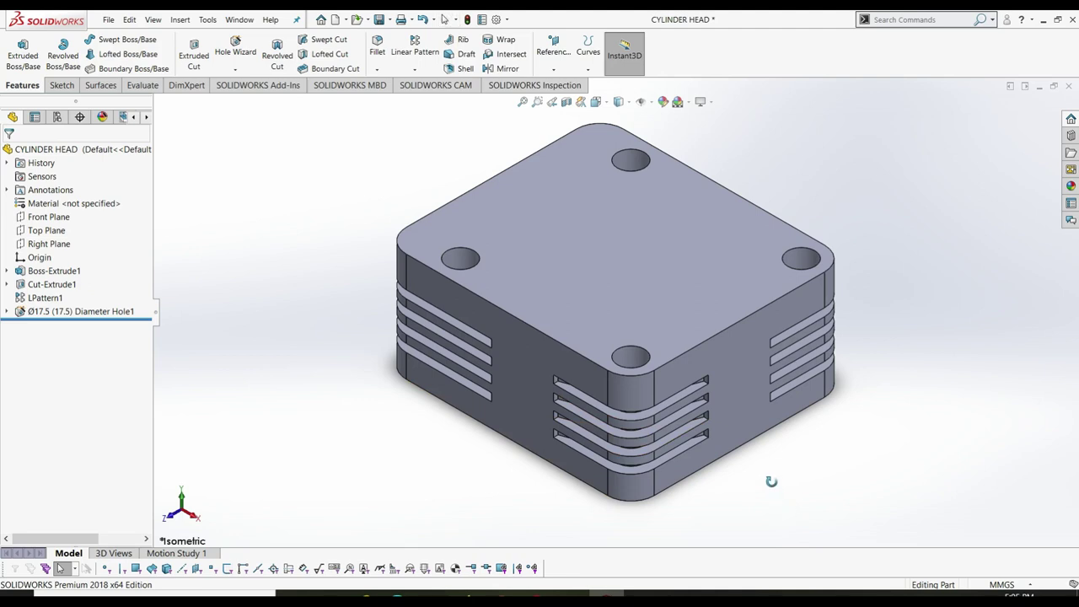
{"action": "mouse_move", "coordinate": [771, 477]}
{"action": "middle_mouse_down"}
{"action": "mouse_move", "coordinate": [767, 392]}
{"action": "mouse_move", "coordinate": [763, 482]}
{"action": "mouse_move", "coordinate": [785, 498]}
{"action": "mouse_move", "coordinate": [787, 430]}
{"action": "mouse_move", "coordinate": [784, 504]}
{"action": "middle_mouse_up"}
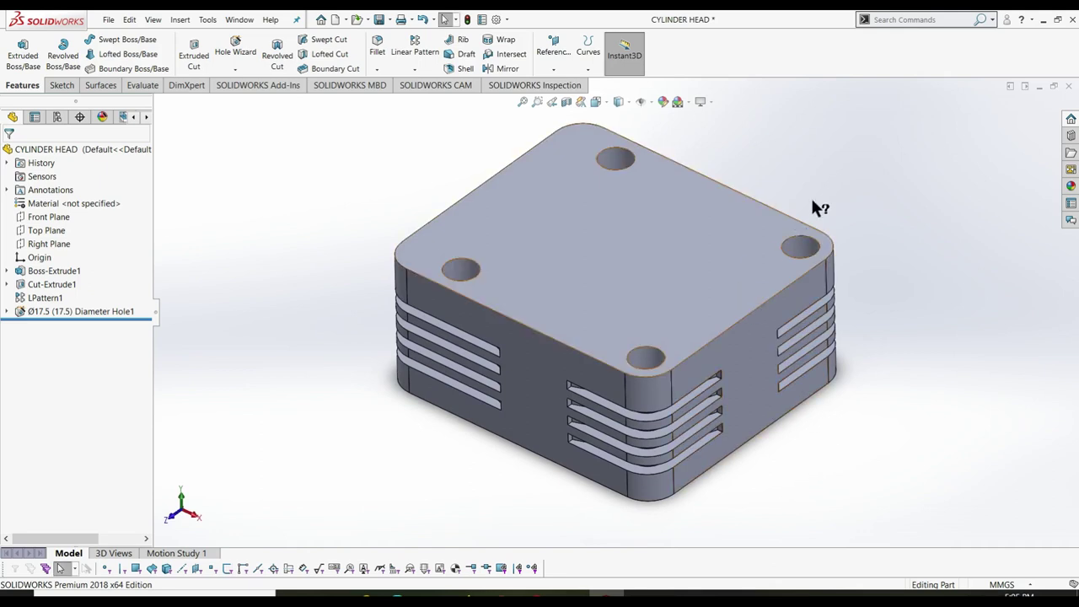
{"action": "mouse_move", "coordinate": [814, 208]}
{"action": "middle_mouse_down"}
{"action": "mouse_move", "coordinate": [824, 270]}
{"action": "mouse_move", "coordinate": [834, 189]}
{"action": "mouse_move", "coordinate": [835, 404]}
{"action": "middle_mouse_up"}
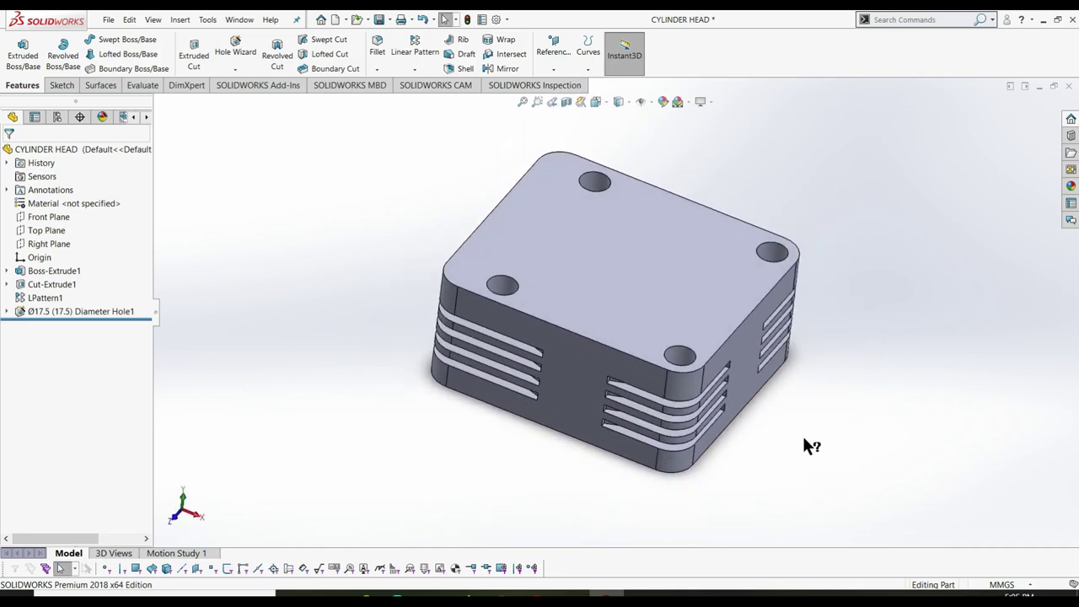
{"action": "middle_click_drag", "start_coordinate": [807, 441], "coordinate": [764, 316]}
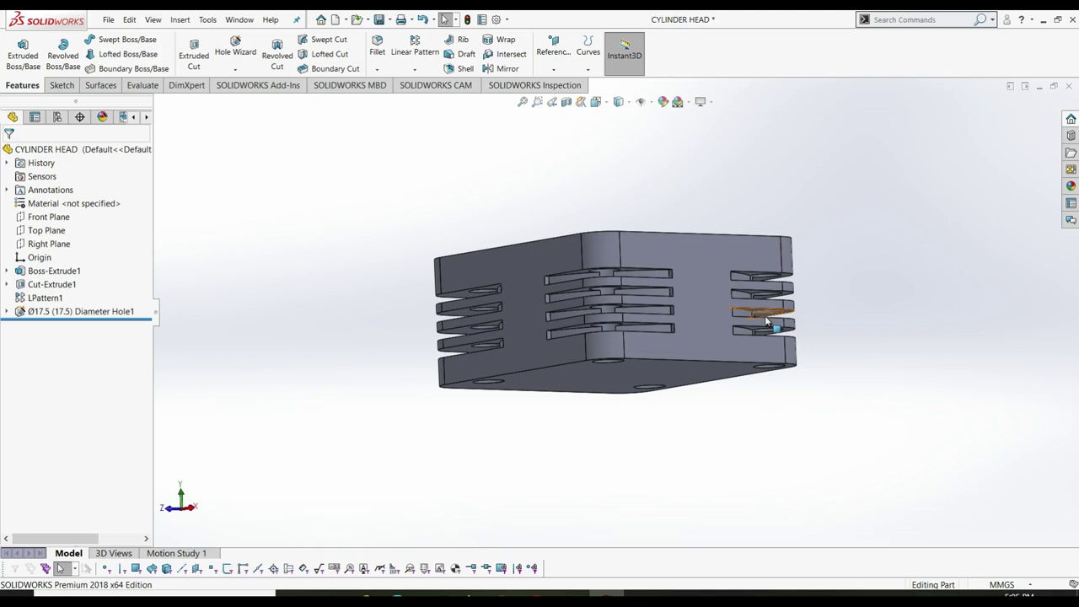
- Save the CYLINDER HEAD part and return to the isometric view
{"action": "key", "text": "ctrl+s"}
{"action": "key", "text": "ctrl+7"}
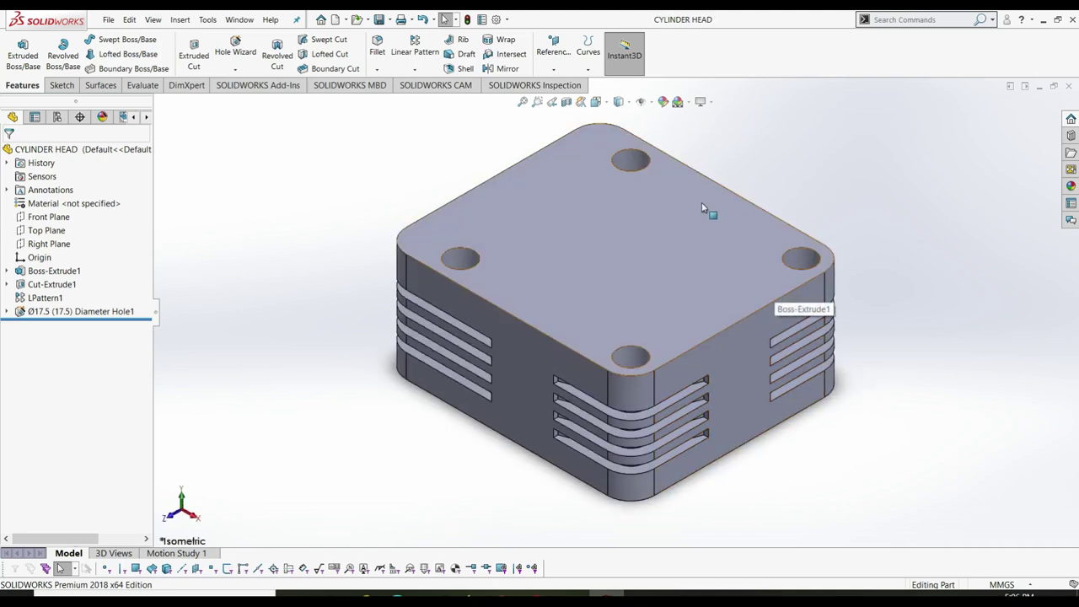
{"action": "scroll", "coordinate": [704, 211], "scroll_direction": "up", "scroll_amount": 2}
{"action": "scroll", "coordinate": [636, 270], "scroll_direction": "up", "scroll_amount": 2}
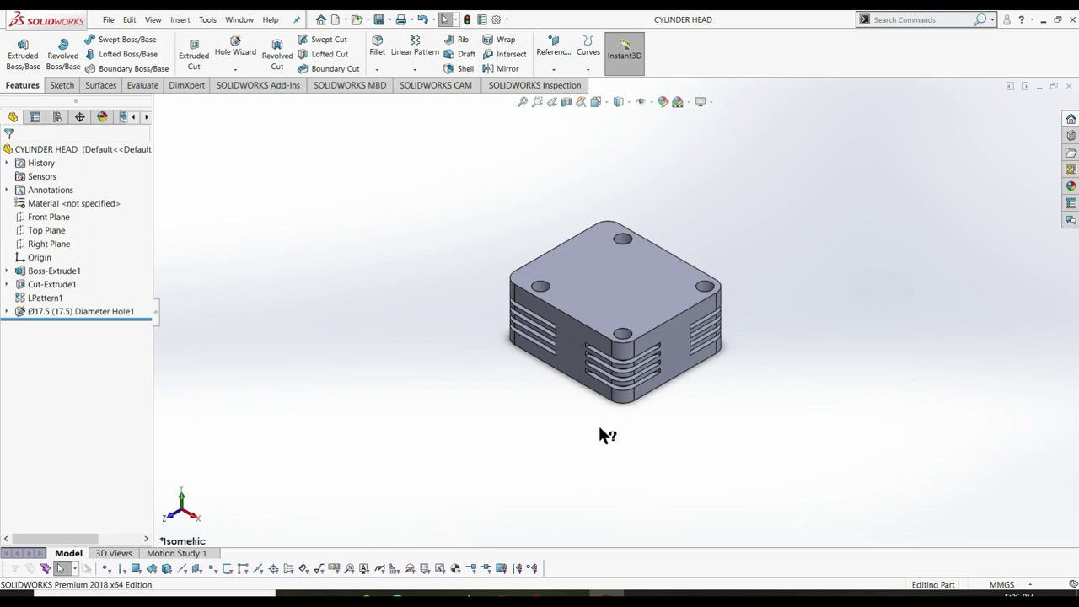
{"action": "left_click", "coordinate": [71, 87]}
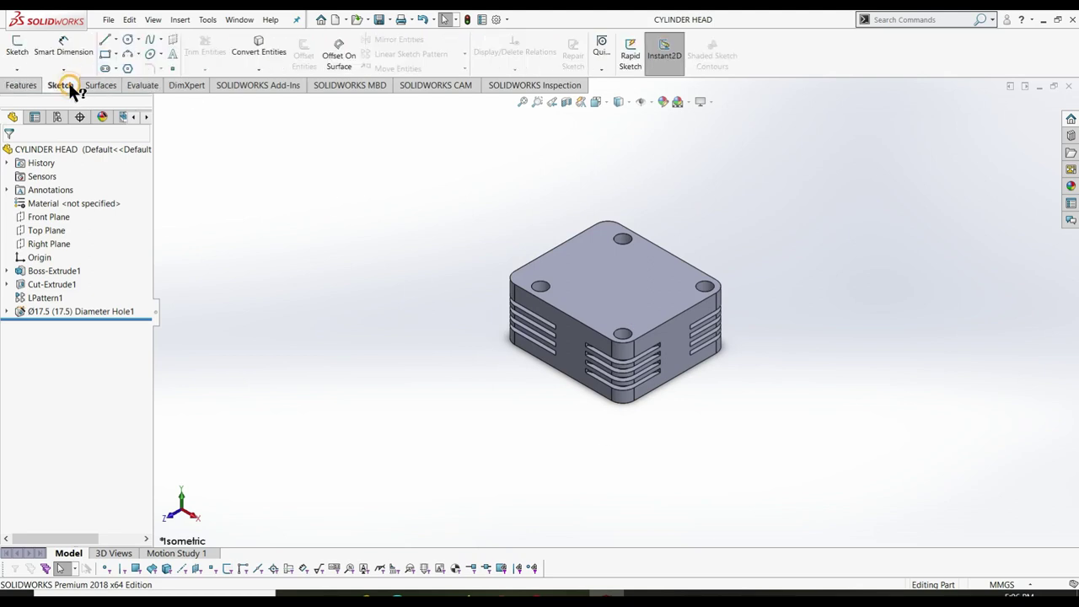
- Start a sketch on the block's bottom face and draw a circle centred on the origin
{"action": "left_click", "coordinate": [16, 47]}
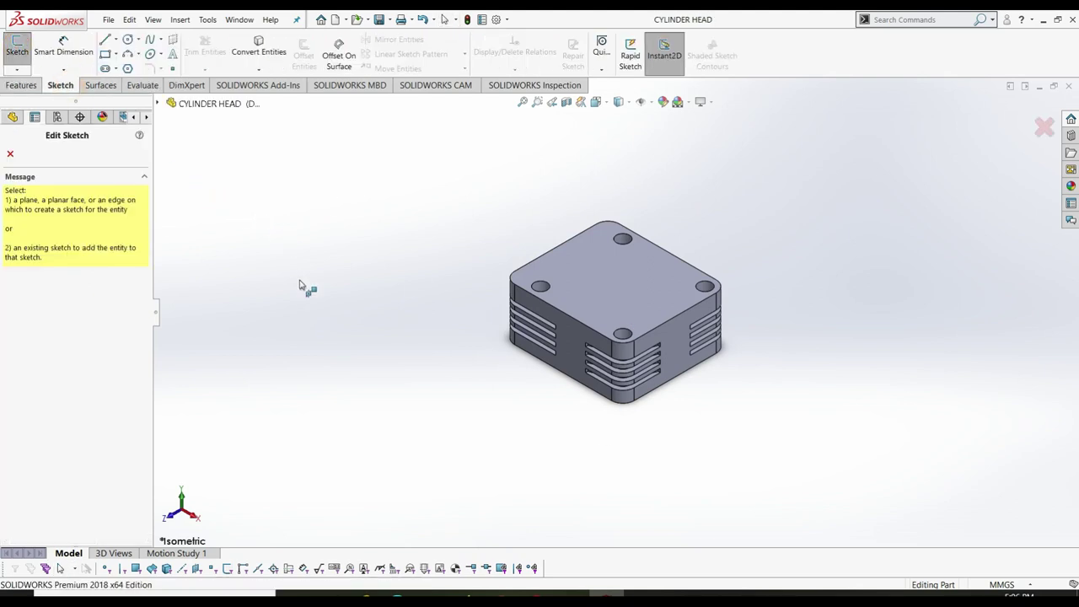
{"action": "key", "text": "ctrl+6"}
{"action": "left_click", "coordinate": [616, 335]}
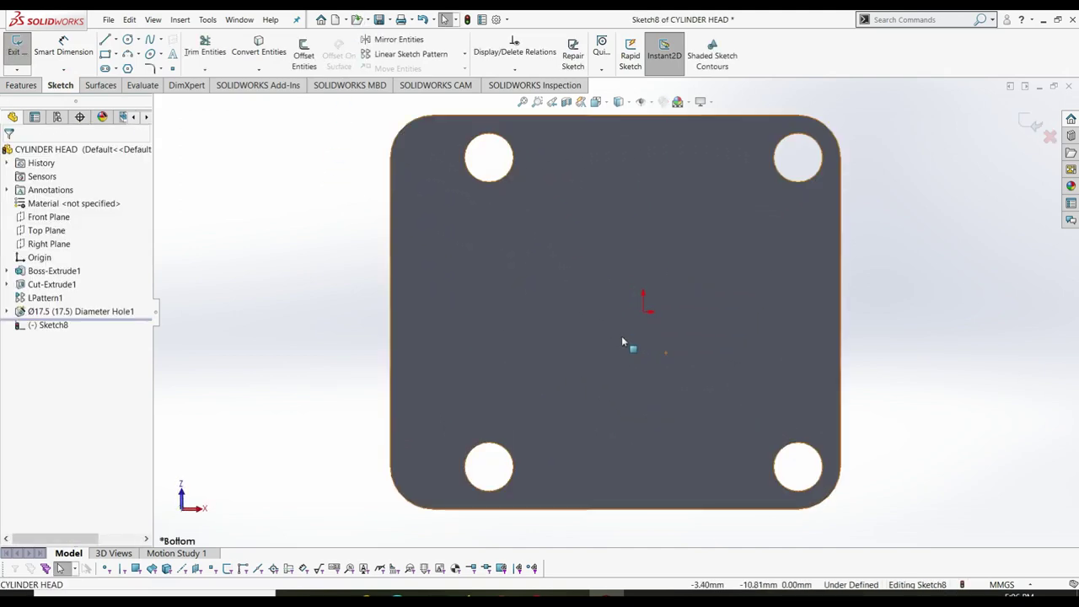
{"action": "key", "text": "c"}
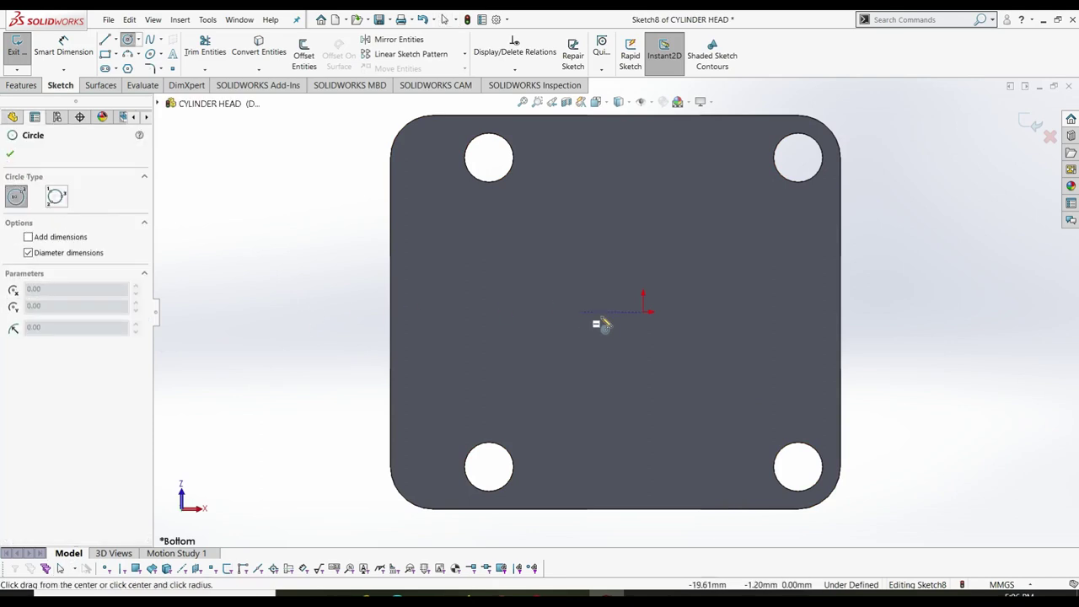
{"action": "left_click", "coordinate": [643, 311]}
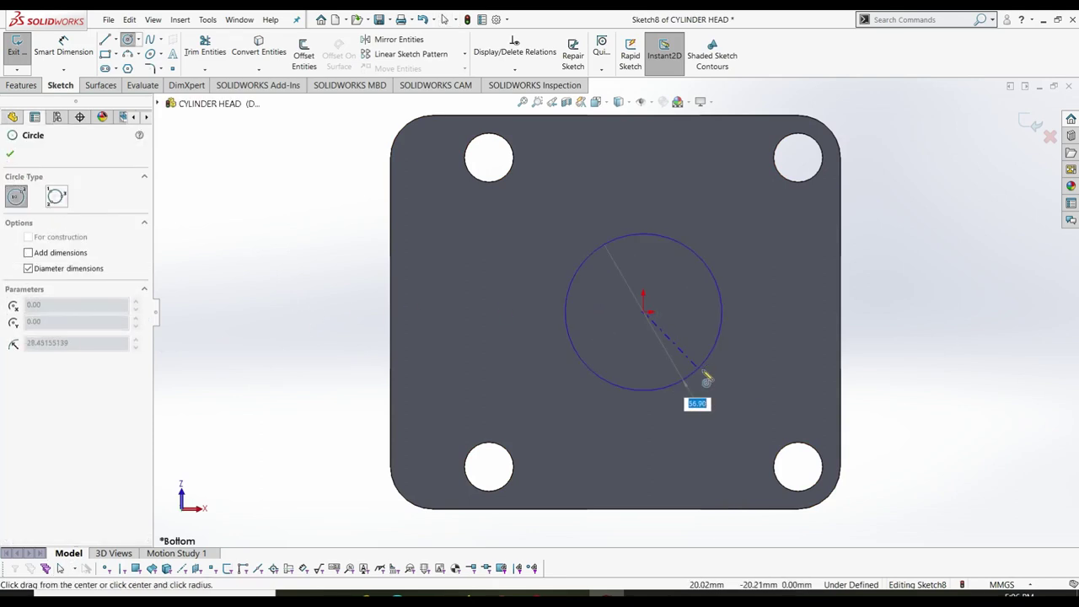
{"action": "left_click", "coordinate": [701, 371]}
- Dimension the circle to 105 mm diameter and exit the sketch
{"action": "key", "text": "d"}
{"action": "left_click", "coordinate": [721, 271]}
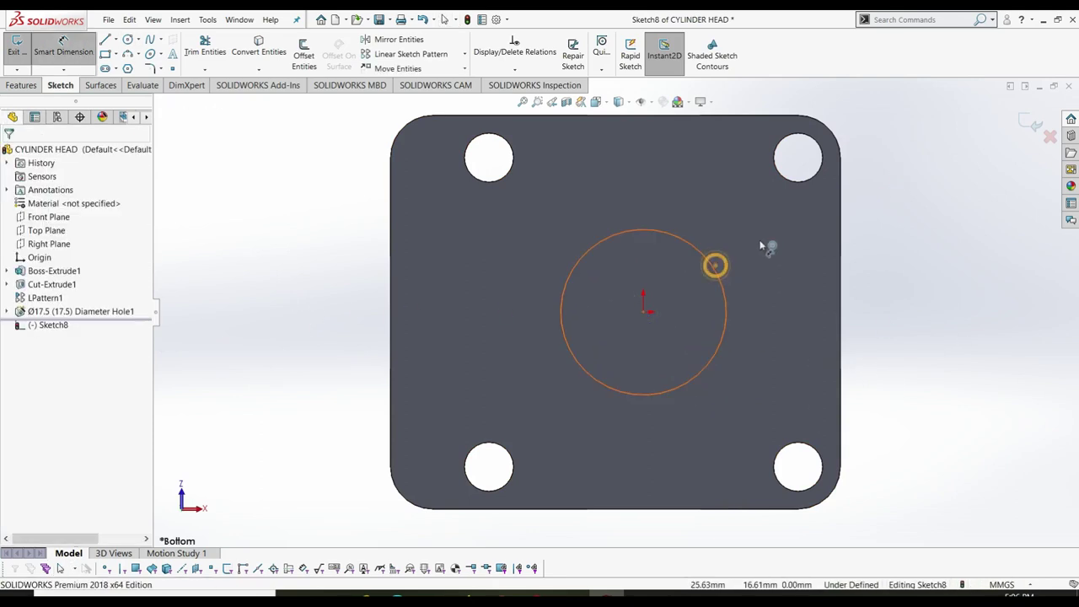
{"action": "left_click", "coordinate": [881, 217]}
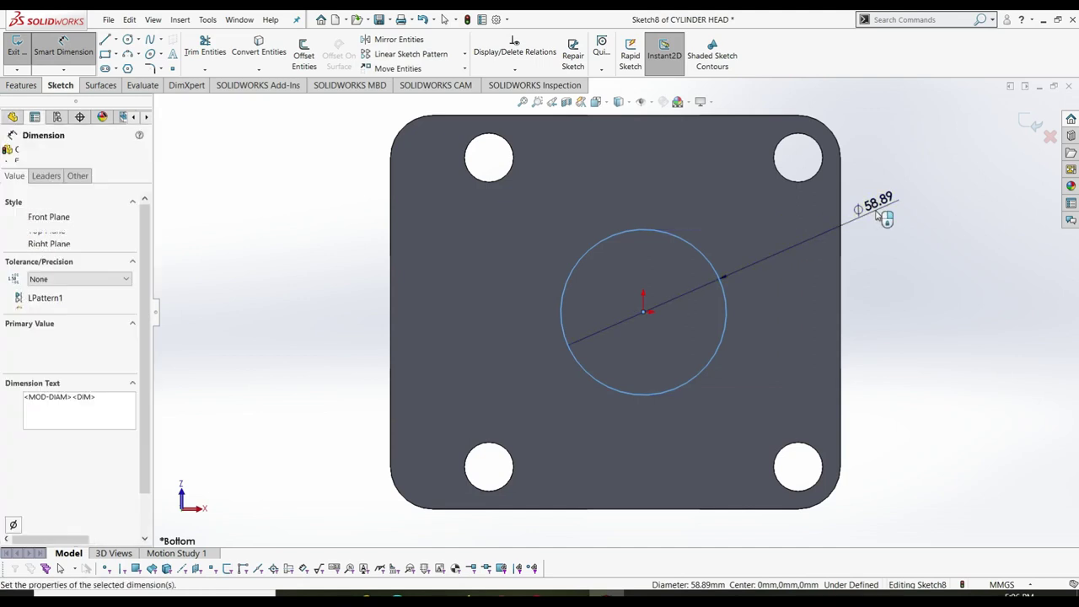
{"action": "type", "text": "105"}
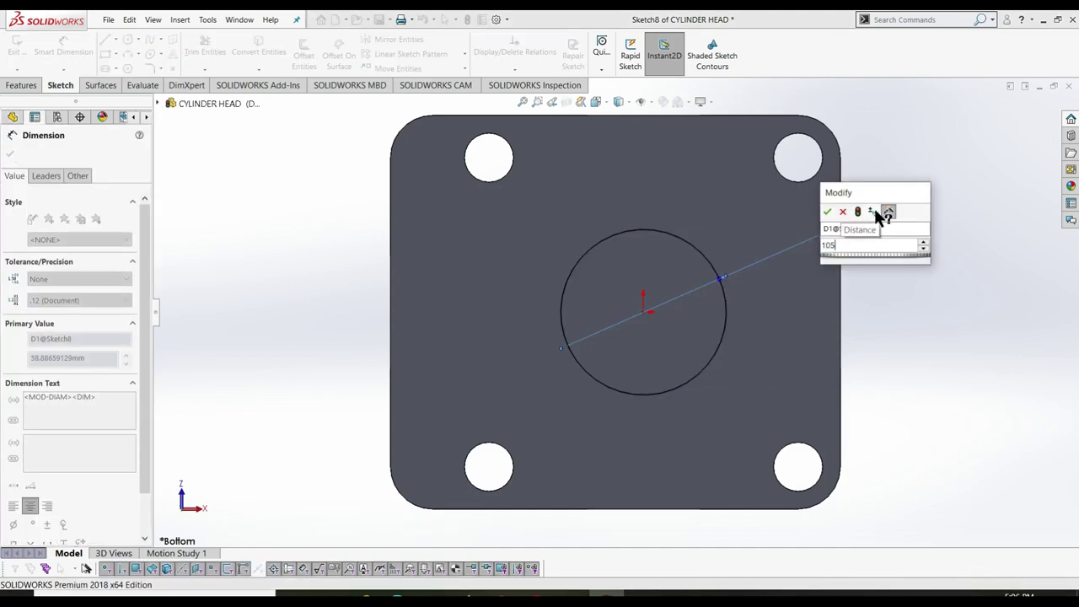
{"action": "key", "text": "Return"}
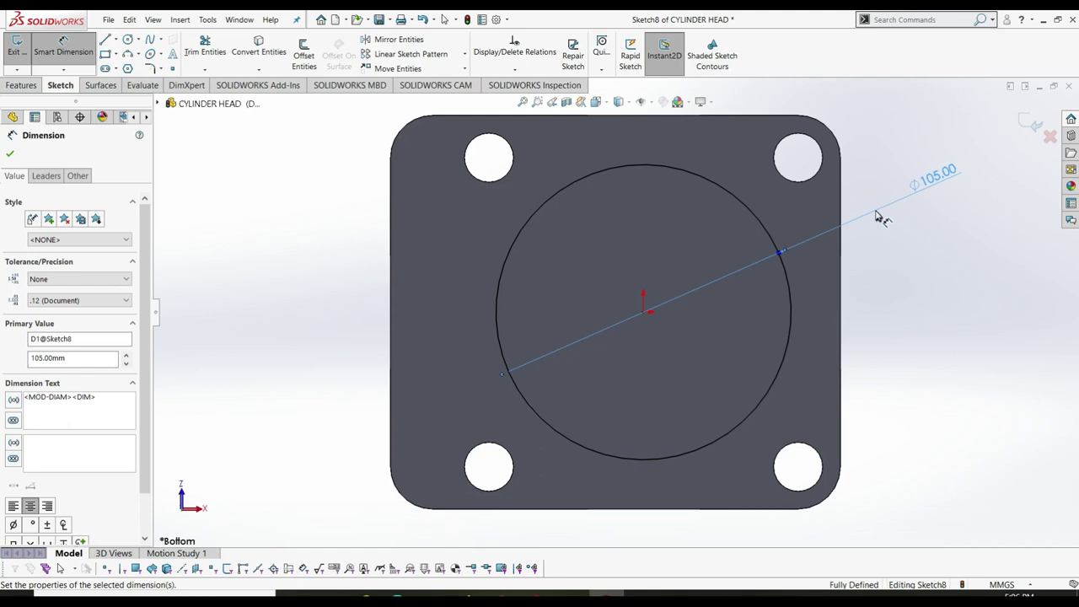
{"action": "right_click", "coordinate": [917, 240]}
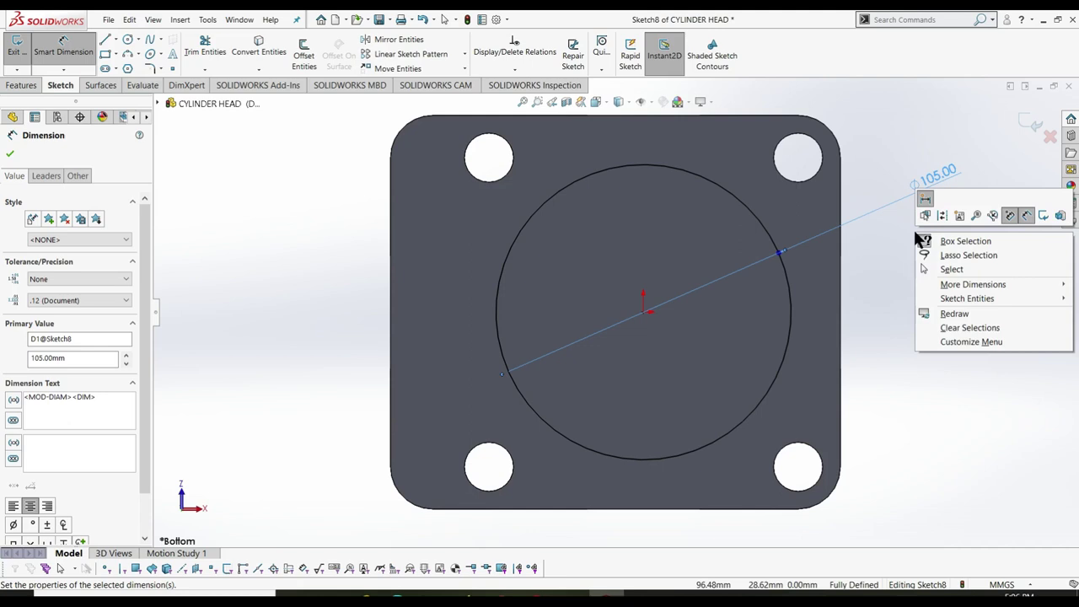
{"action": "left_click", "coordinate": [1027, 216]}
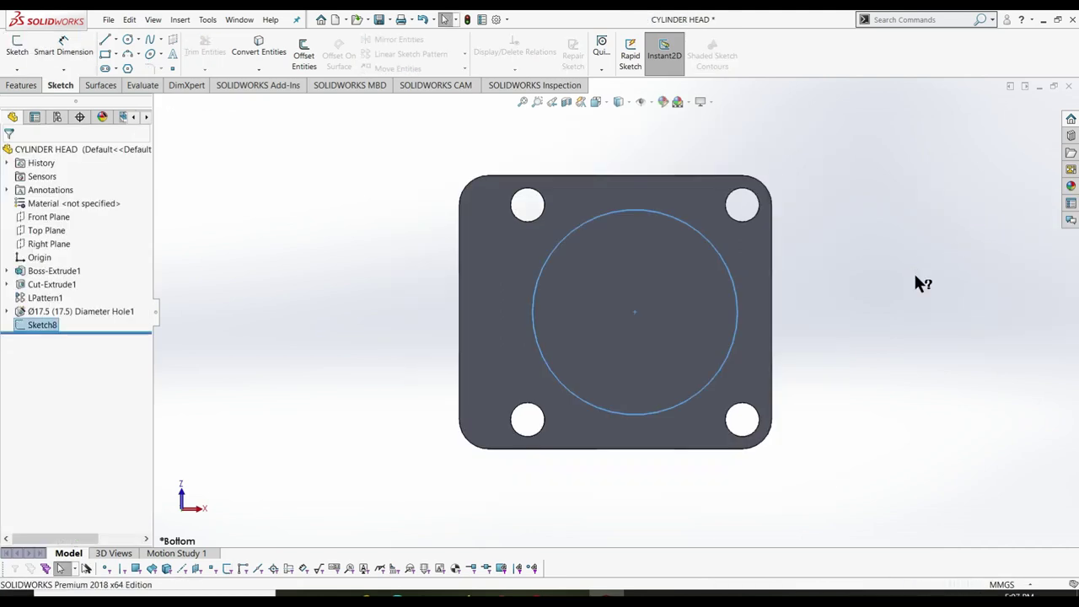
- Extrude the Ø105 bottom circle 10 mm into Boss-Extrude2
{"action": "middle_click_drag", "start_coordinate": [916, 278], "coordinate": [835, 410]}
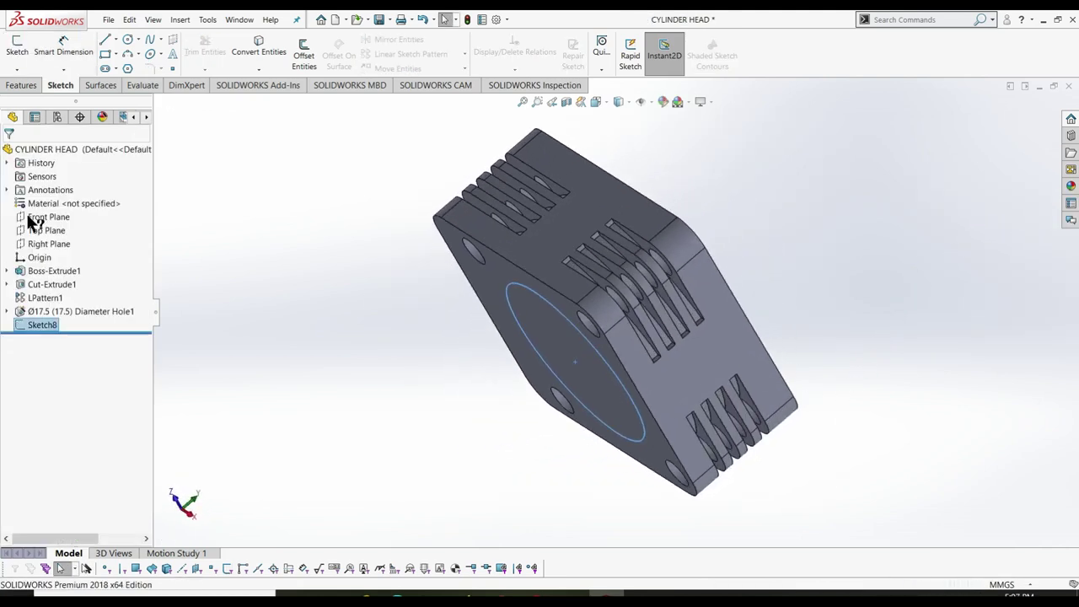
{"action": "left_click", "coordinate": [14, 88]}
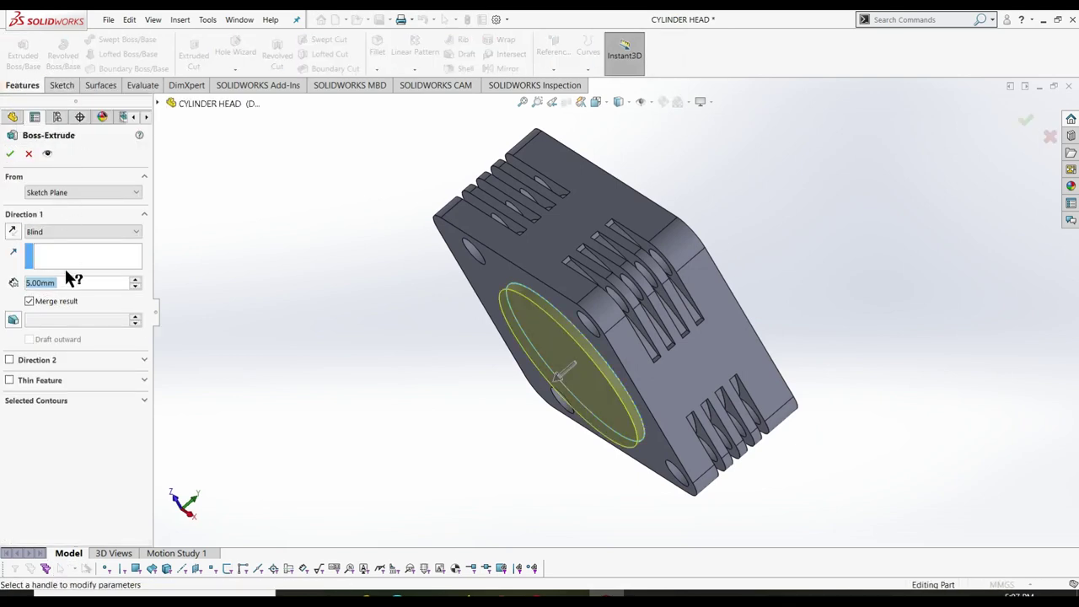
{"action": "type", "text": "10"}
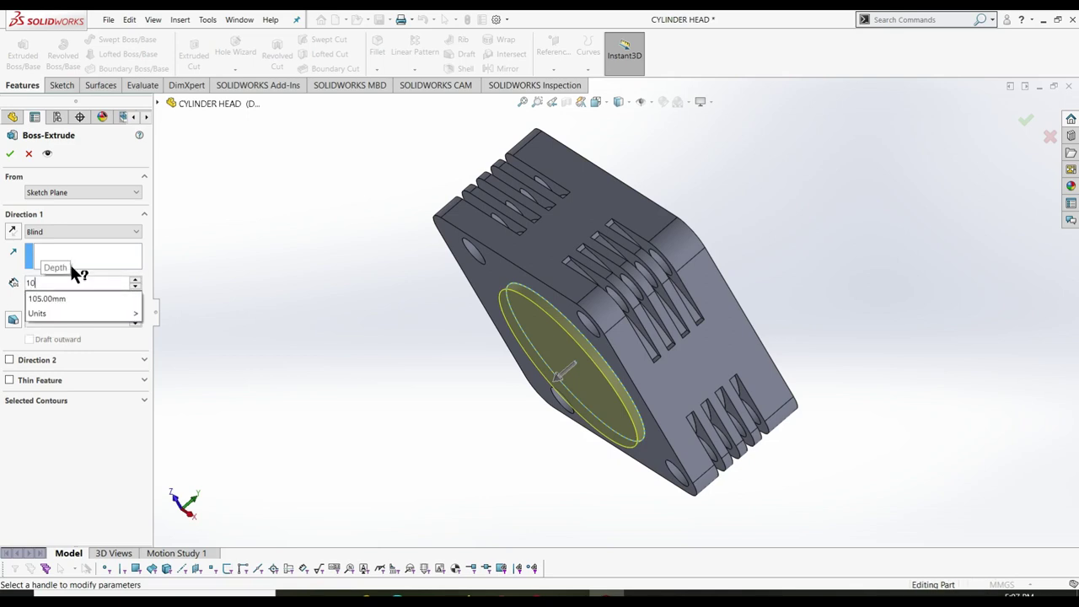
{"action": "key", "text": "Return"}
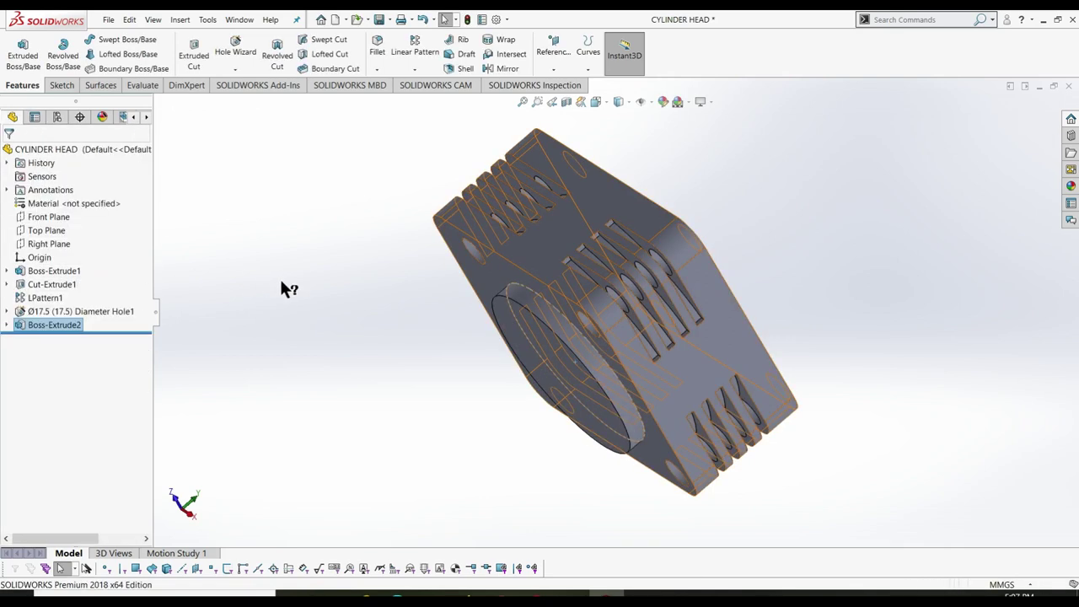
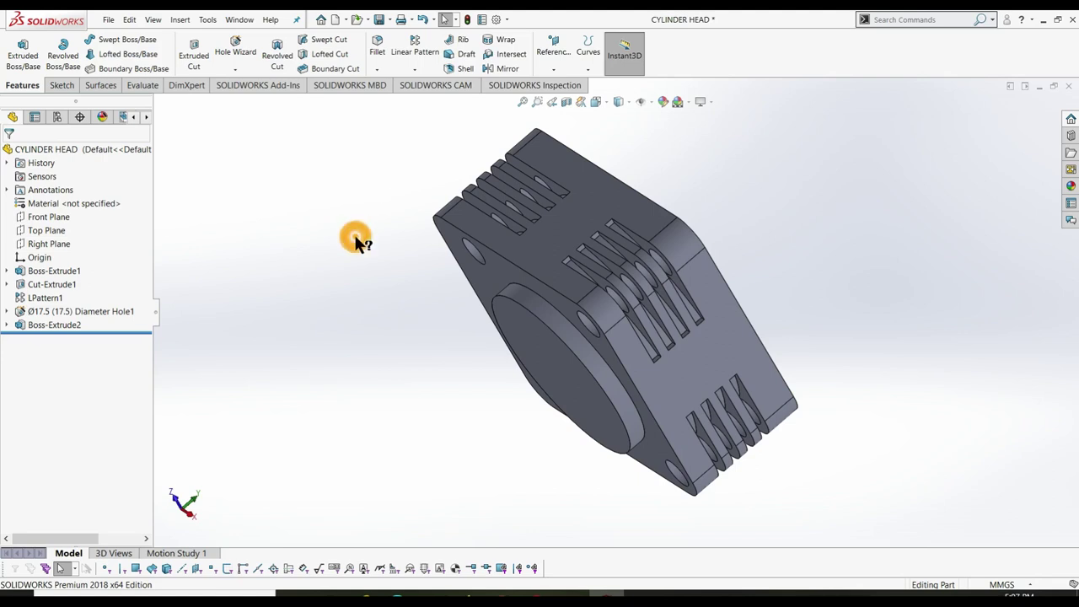
- Start a new sketch on the cylinder head's round recessed face
{"action": "key", "text": "ctrl+7"}
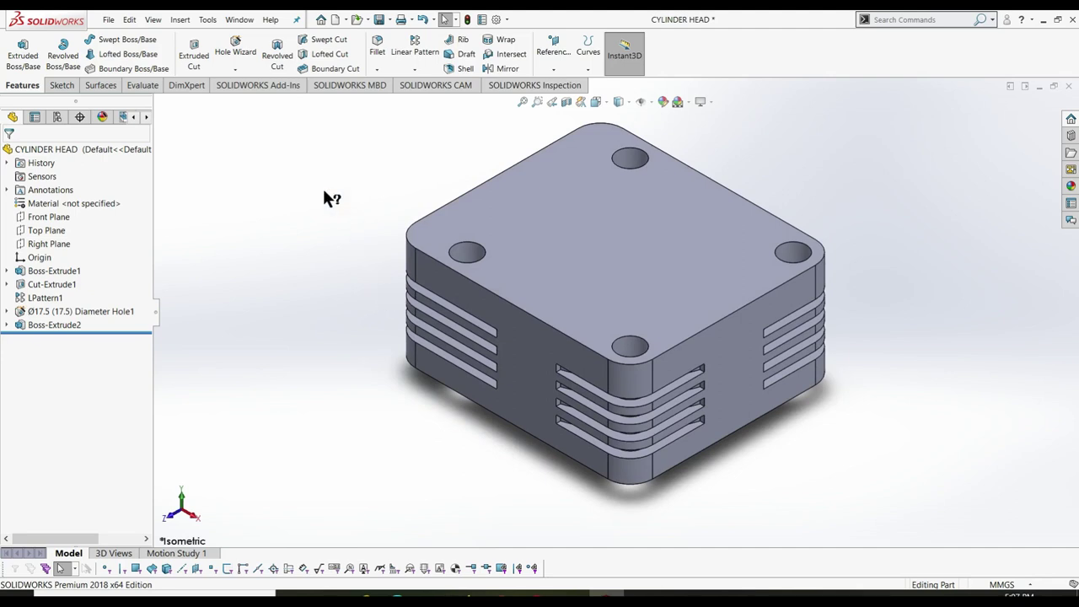
{"action": "left_click", "coordinate": [59, 85]}
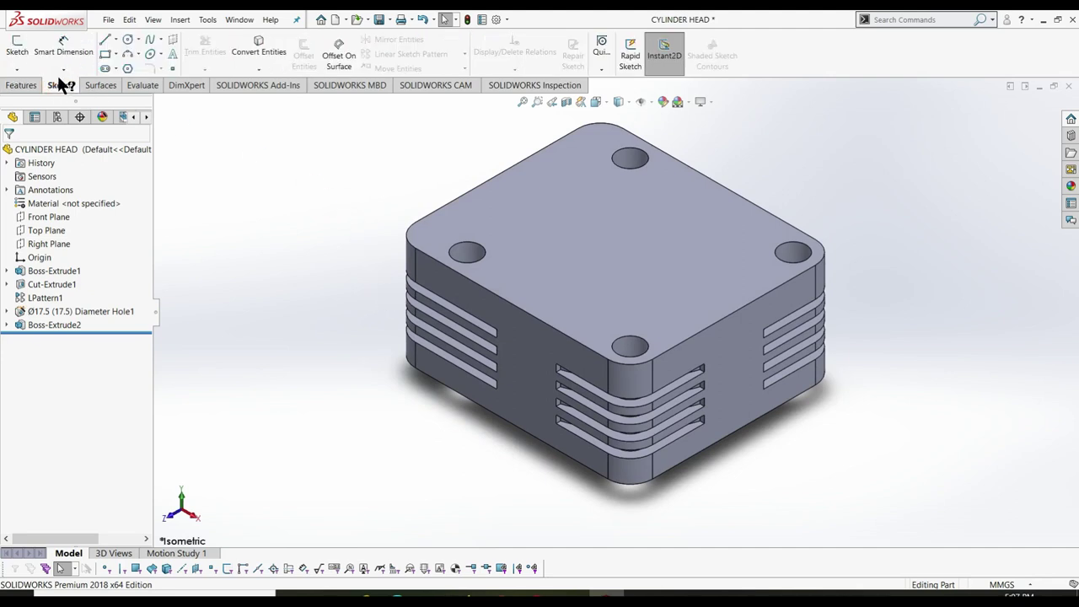
{"action": "left_click", "coordinate": [16, 44]}
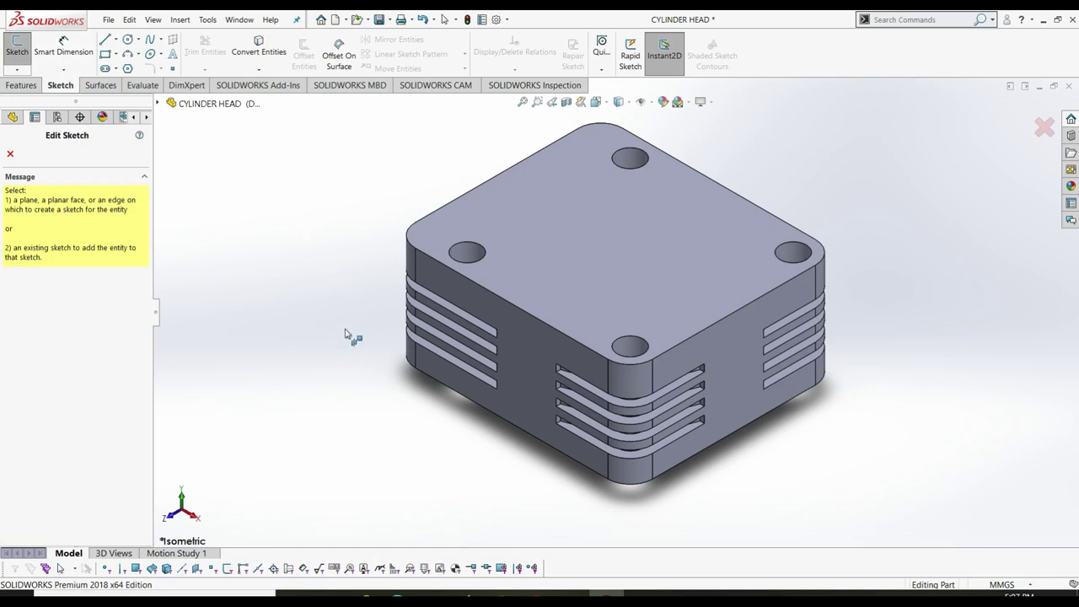
{"action": "key", "text": "ctrl+6"}
{"action": "left_click", "coordinate": [594, 355]}
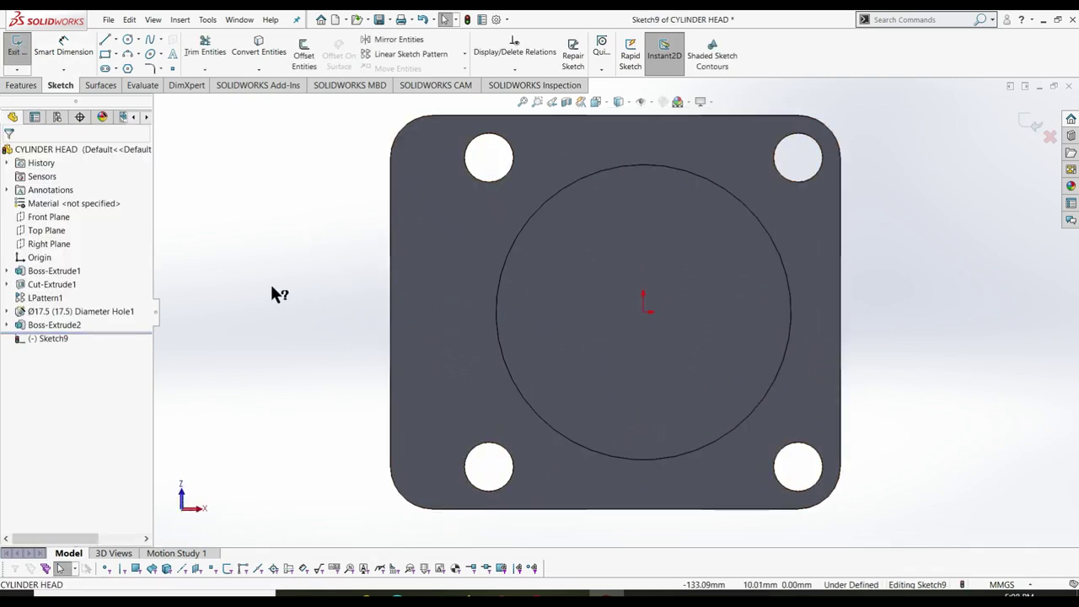
- Draw a circle centred on the origin
{"action": "right_click_drag", "start_coordinate": [278, 294], "coordinate": [328, 291]}
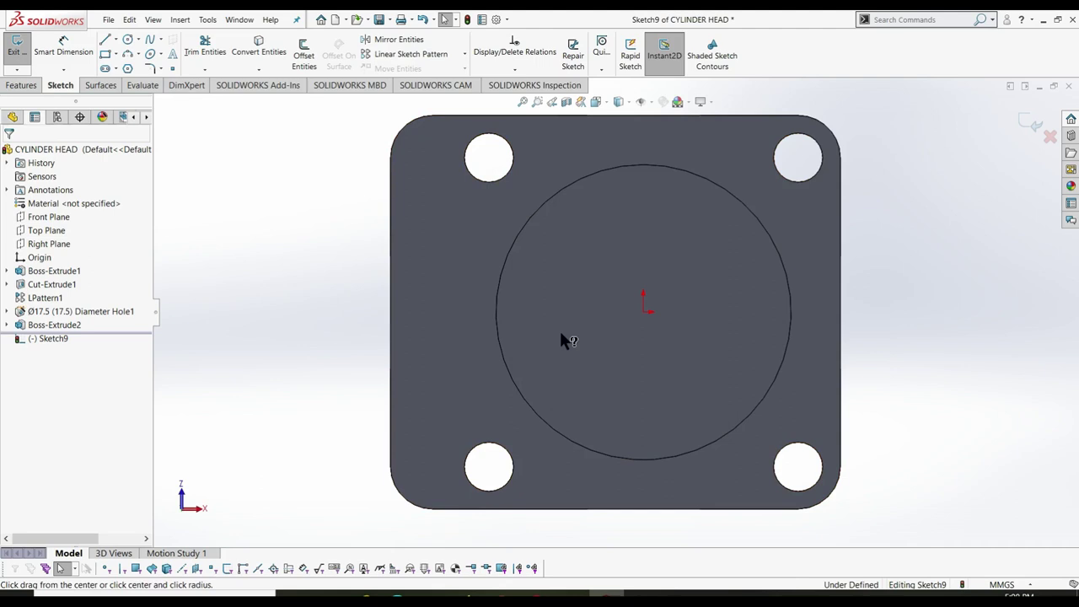
{"action": "left_click", "coordinate": [645, 314]}
{"action": "key", "text": "Escape"}
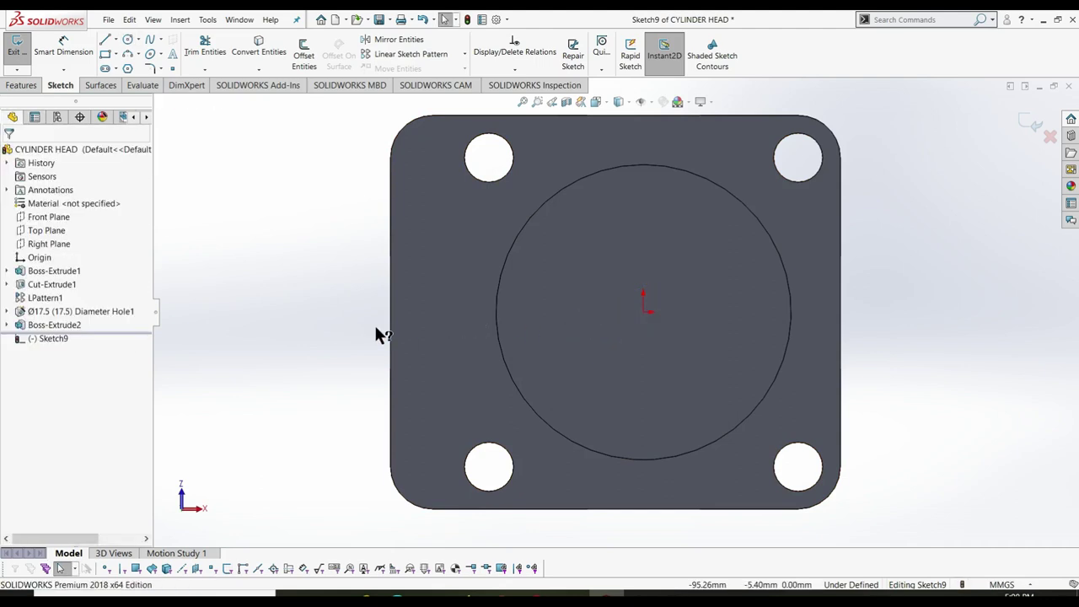
{"action": "right_click_drag", "start_coordinate": [243, 334], "coordinate": [373, 340]}
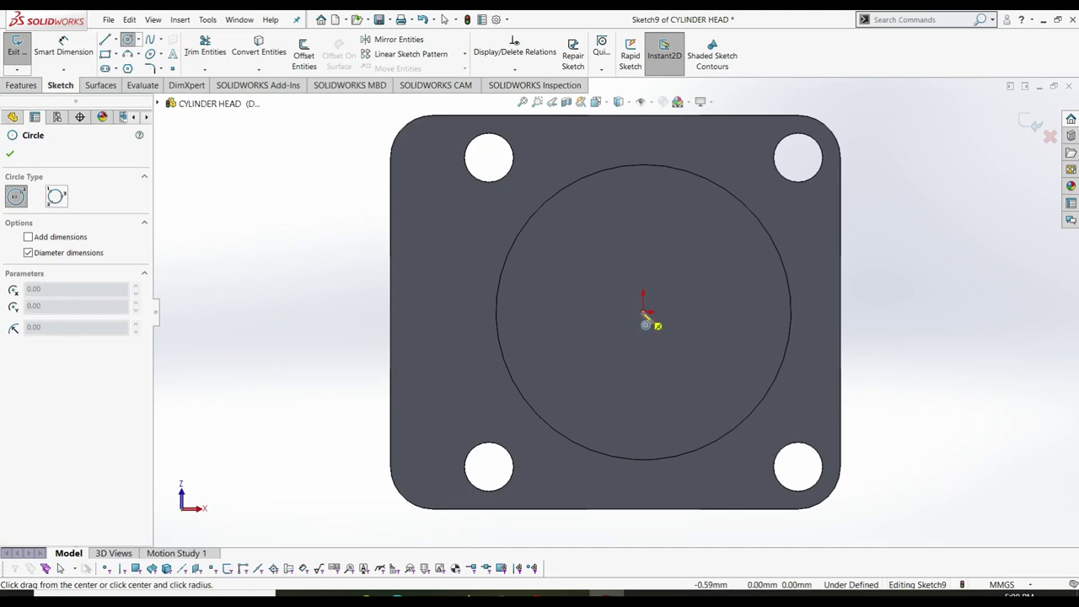
{"action": "left_click", "coordinate": [645, 313]}
{"action": "left_click", "coordinate": [690, 360]}
- Dimension the circle's diameter to 92 mm and exit the sketch
{"action": "key", "text": "Escape"}
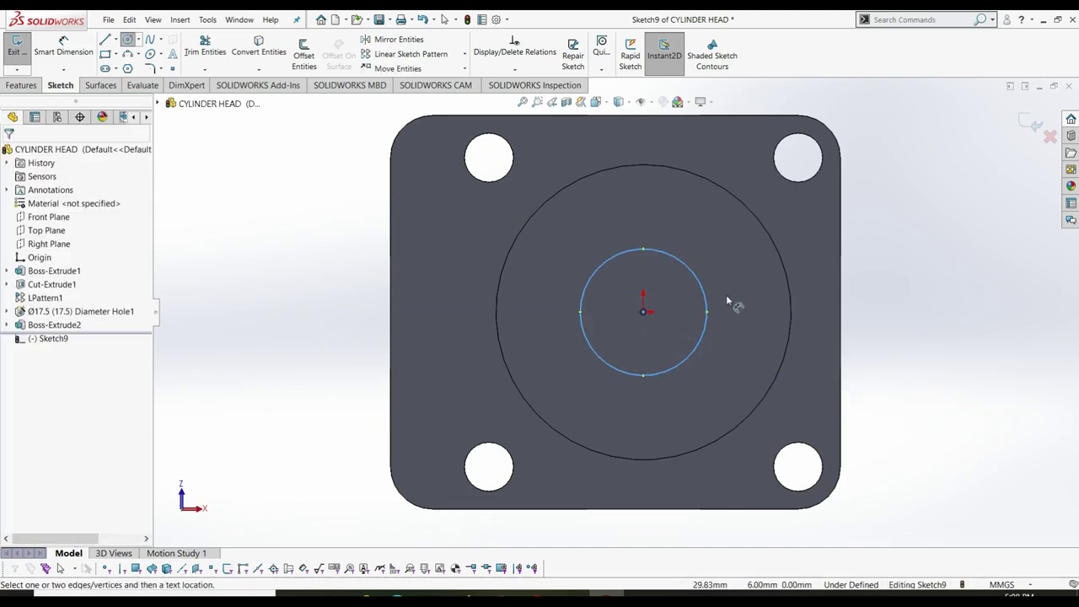
{"action": "right_click_drag", "start_coordinate": [727, 301], "coordinate": [706, 295]}
{"action": "left_click", "coordinate": [706, 295]}
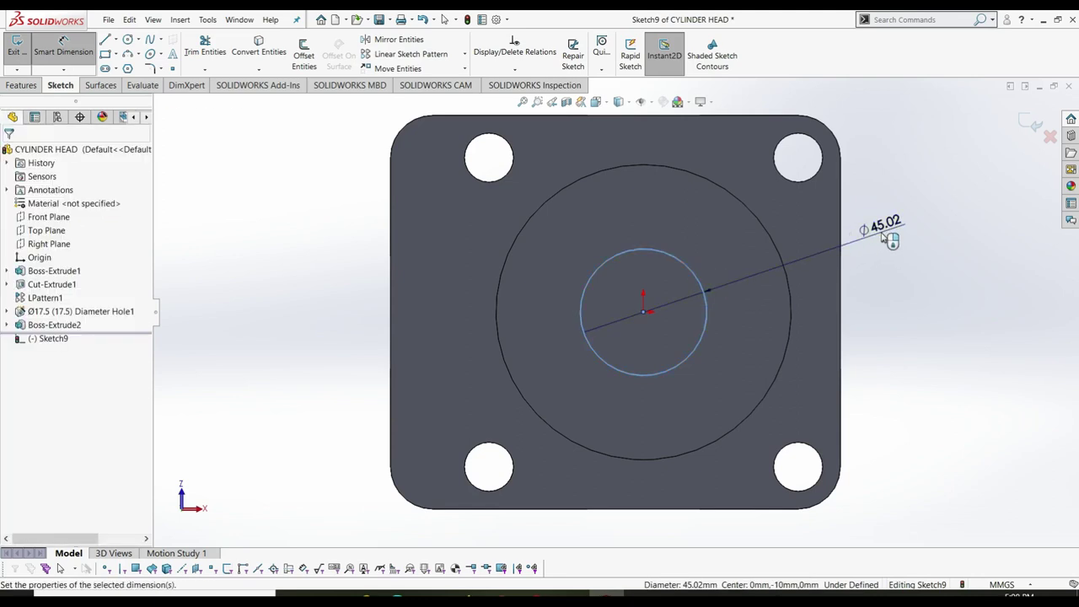
{"action": "left_click", "coordinate": [882, 239]}
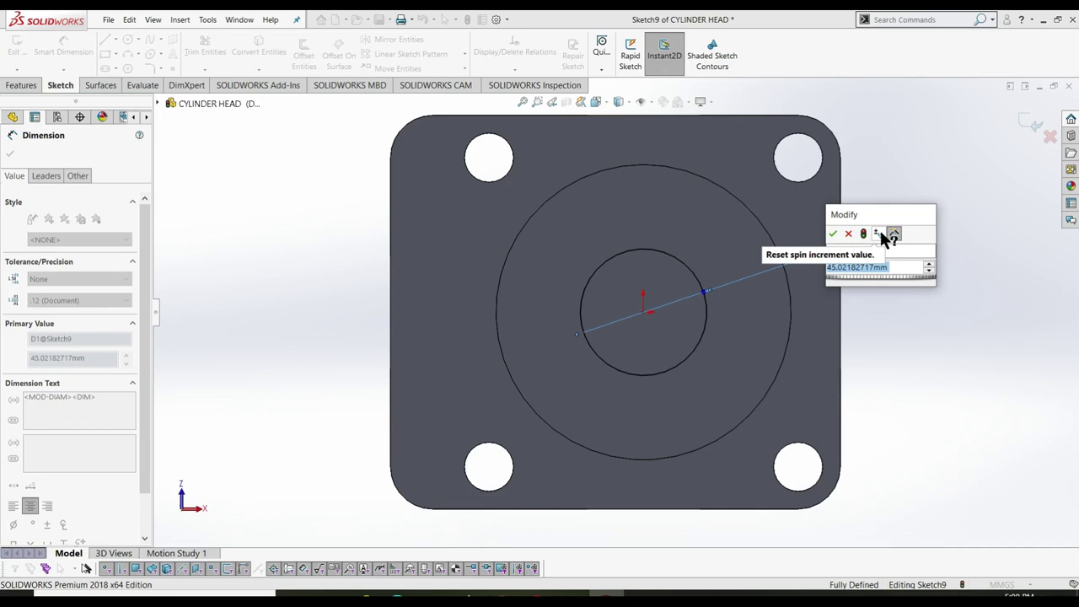
{"action": "type", "text": "92"}
{"action": "key", "text": "Return"}
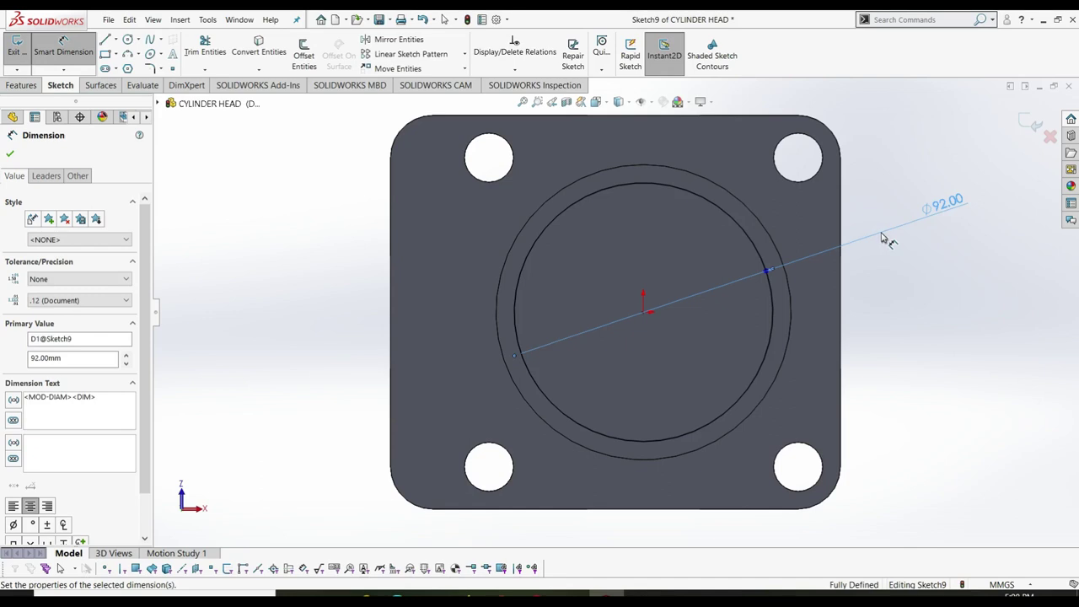
{"action": "right_click", "coordinate": [920, 264]}
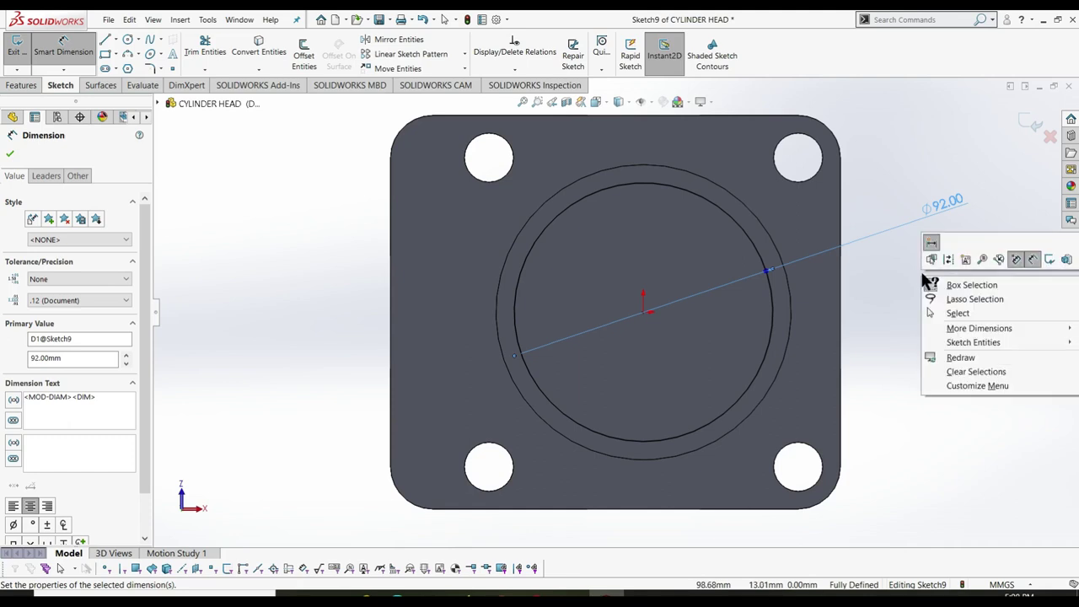
{"action": "left_click", "coordinate": [956, 281]}
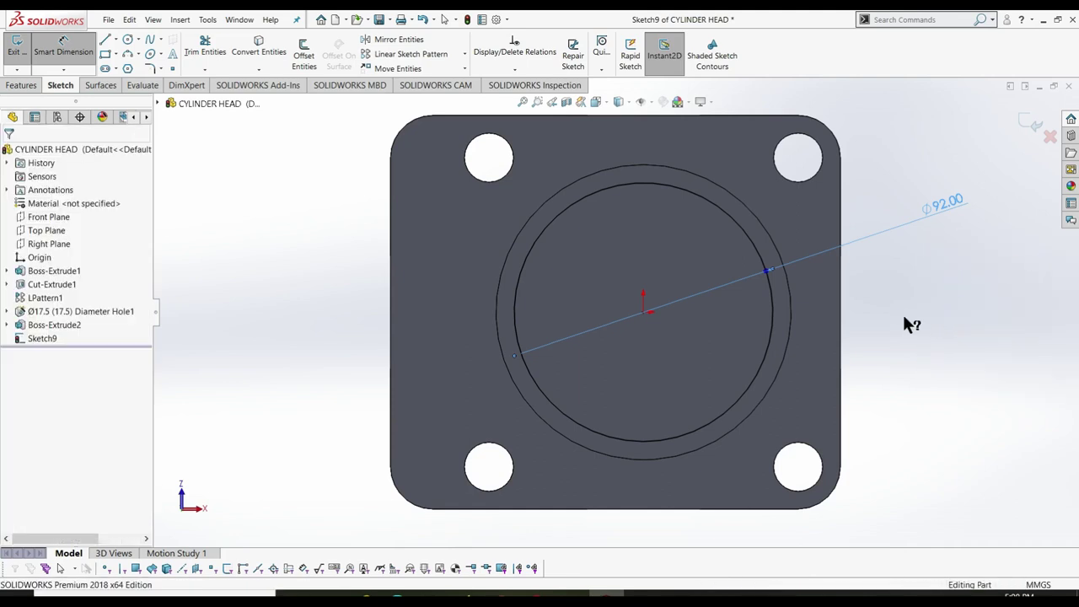
{"action": "key", "text": "ctrl+7"}
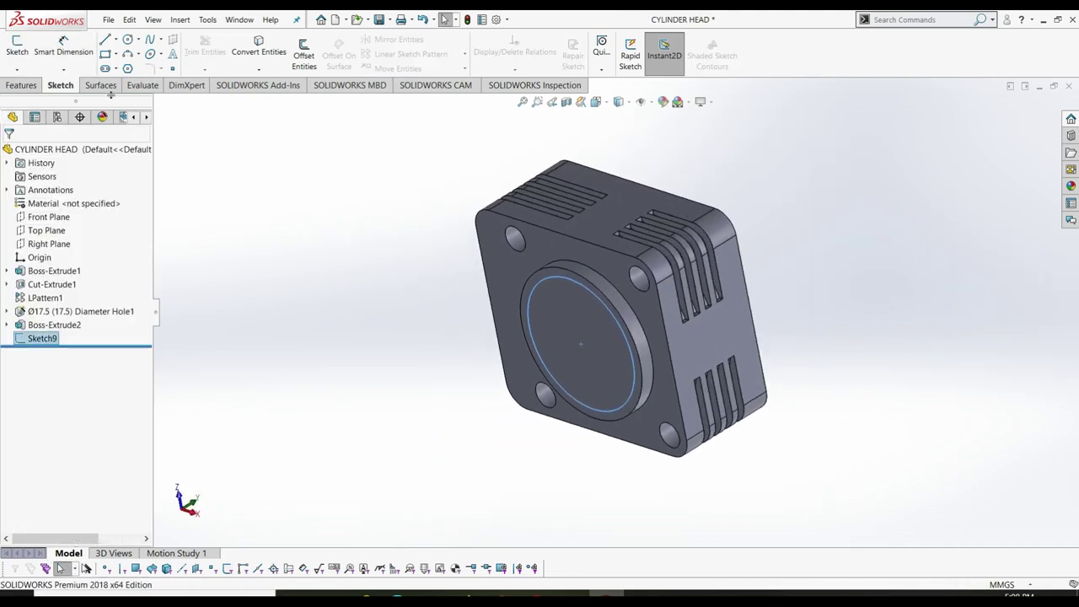
- Extrude-cut Sketch9's 92 mm circle 15 mm deep (Blind) into the recessed face
{"action": "left_click", "coordinate": [21, 85]}
{"action": "left_click", "coordinate": [194, 54]}
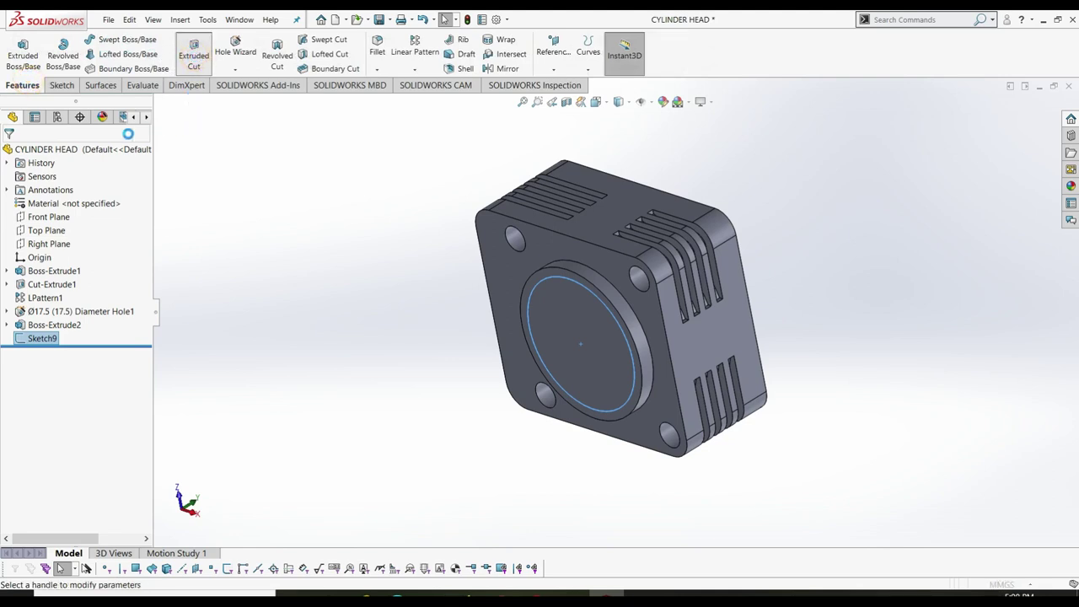
{"action": "type", "text": "15"}
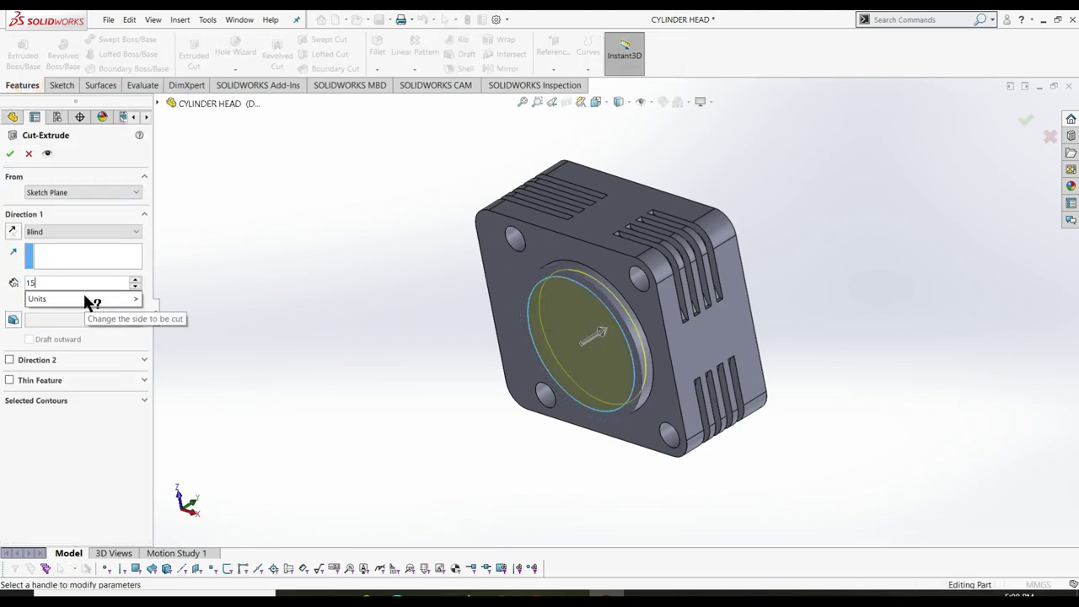
{"action": "key", "text": "Return"}
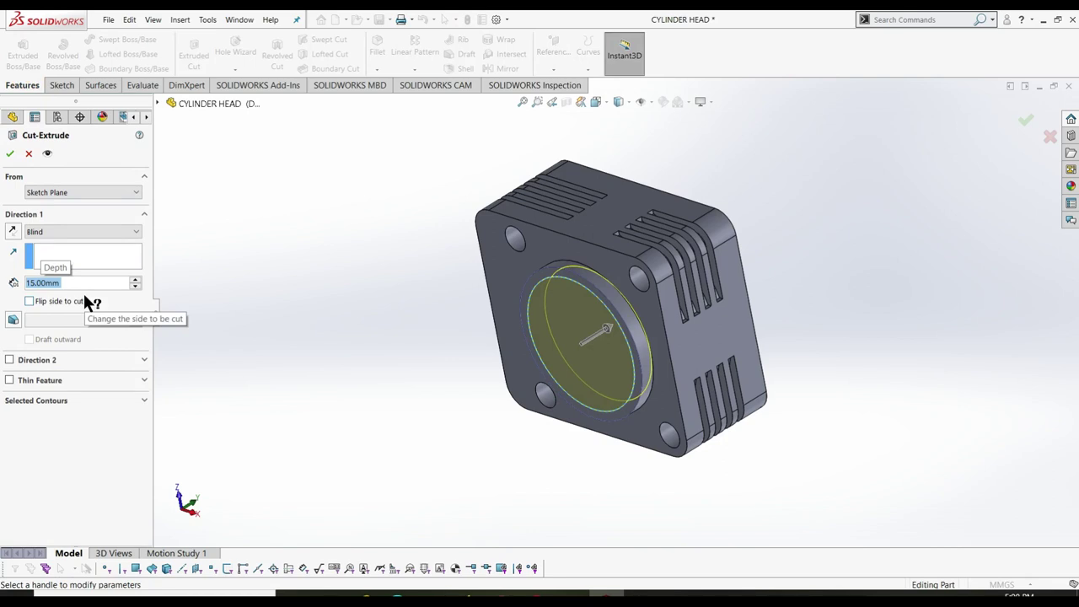
{"action": "key", "text": "Return"}
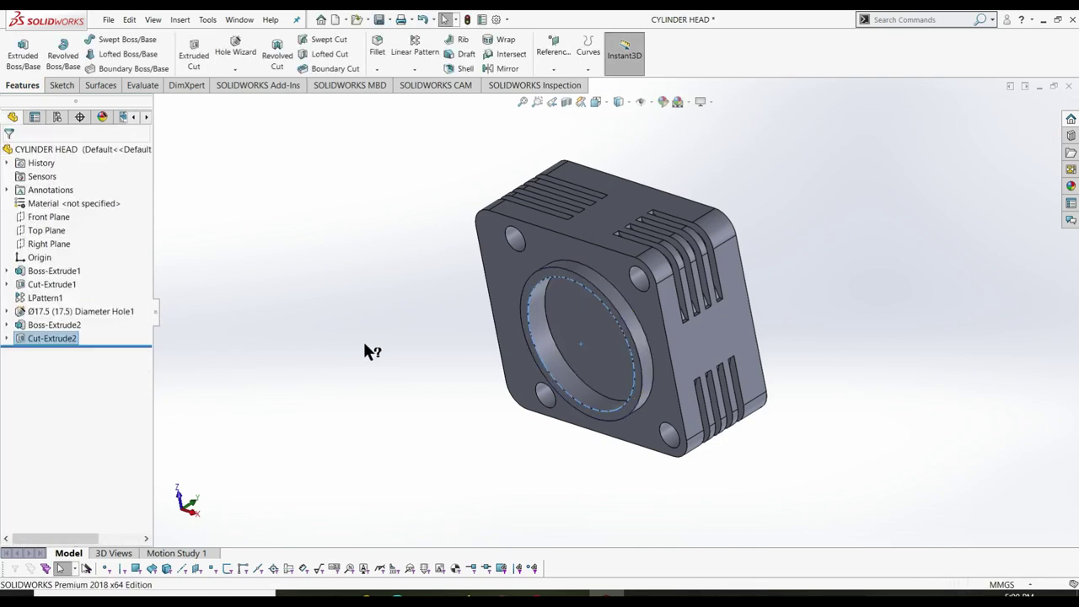
{"action": "left_click", "coordinate": [364, 343]}
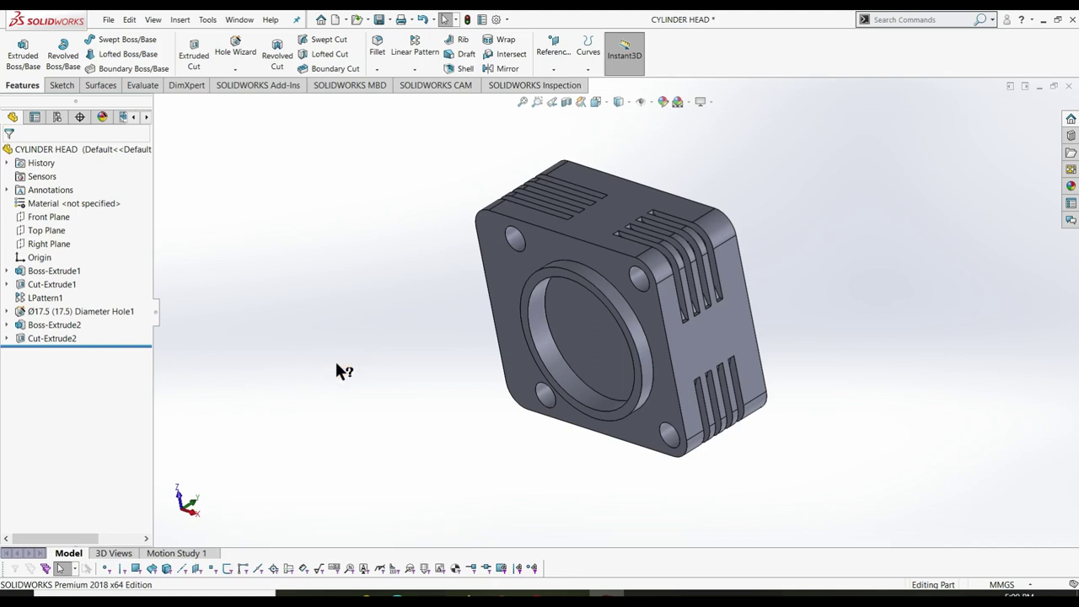
- Switch the cylinder head to the Isometric view with Ctrl+7
{"action": "key", "text": "ctrl+7"}
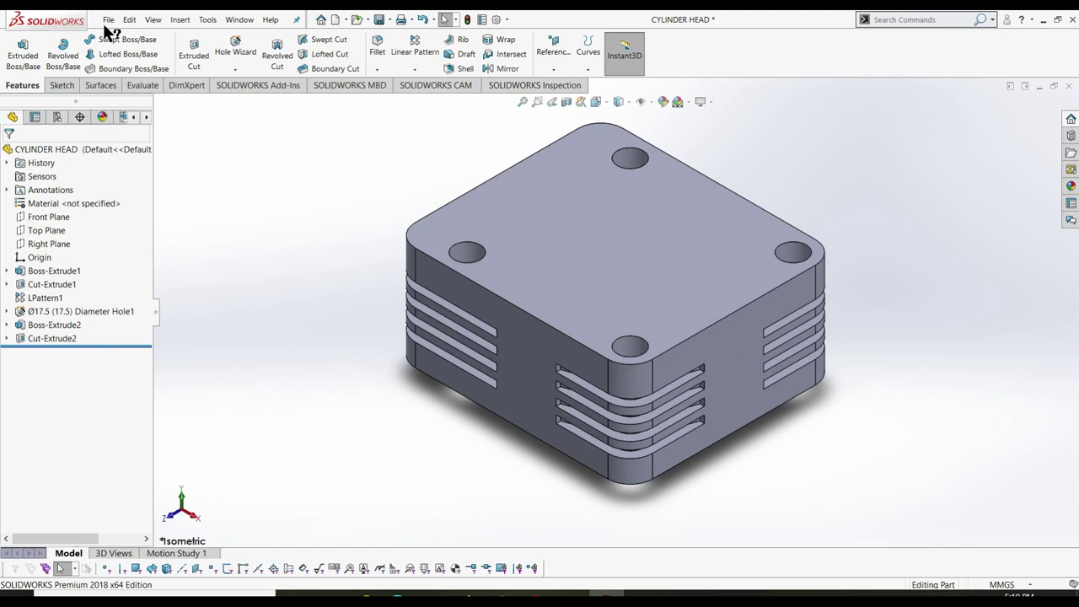
- Start a new 2D sketch on the Front Plane
{"action": "left_click", "coordinate": [59, 85]}
{"action": "left_click", "coordinate": [17, 69]}
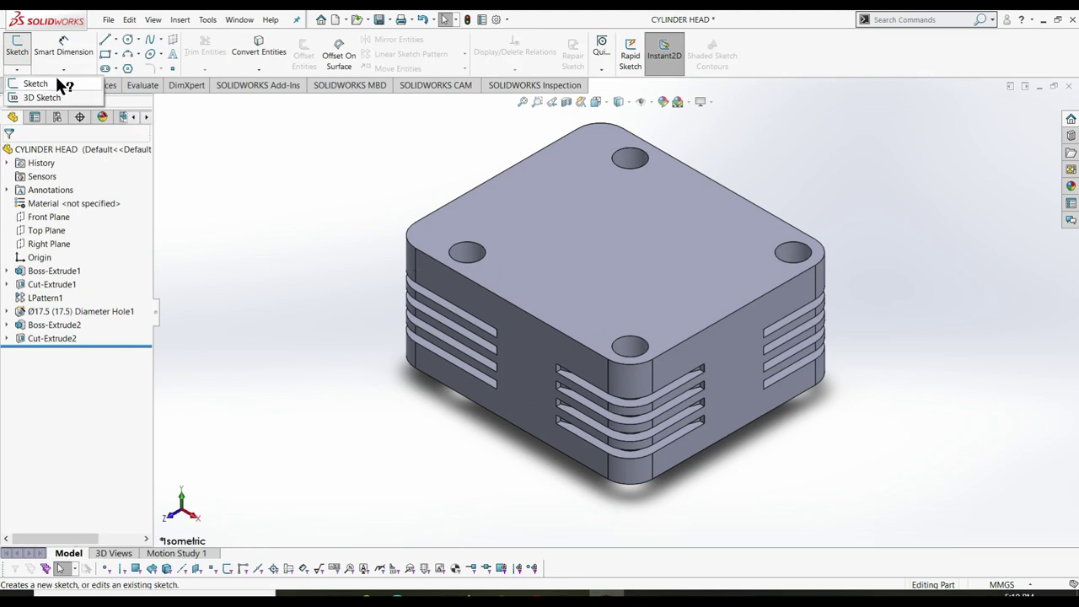
{"action": "left_click", "coordinate": [17, 46]}
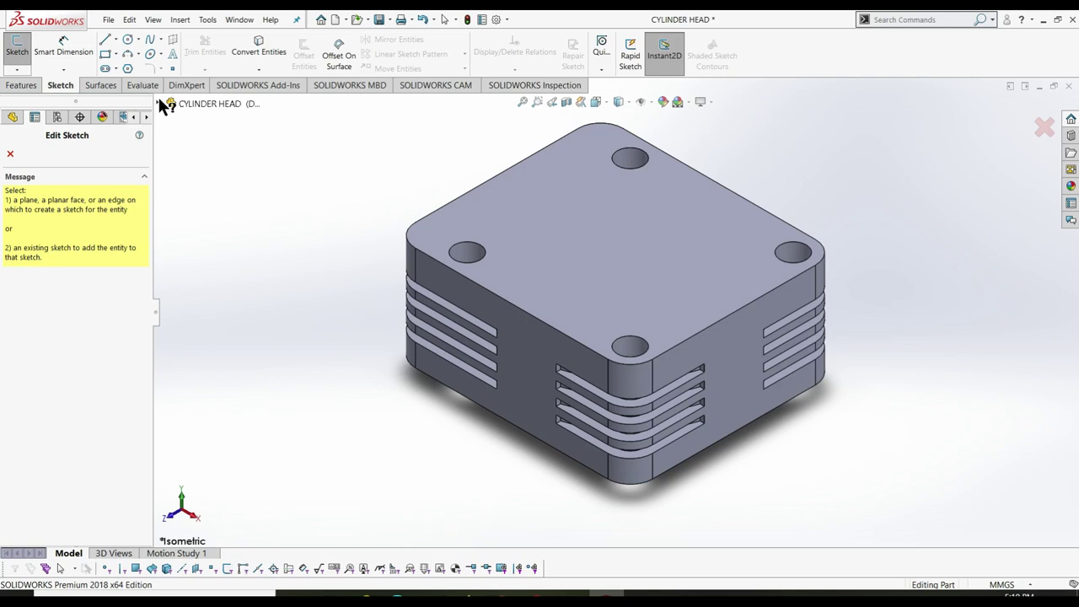
{"action": "left_click", "coordinate": [156, 99]}
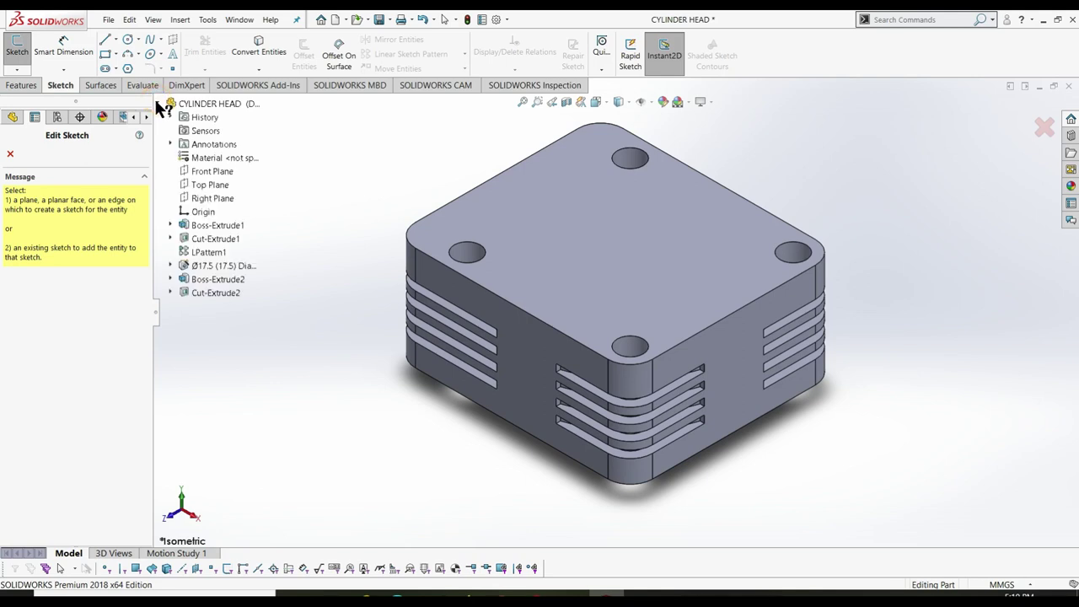
{"action": "left_click", "coordinate": [212, 171]}
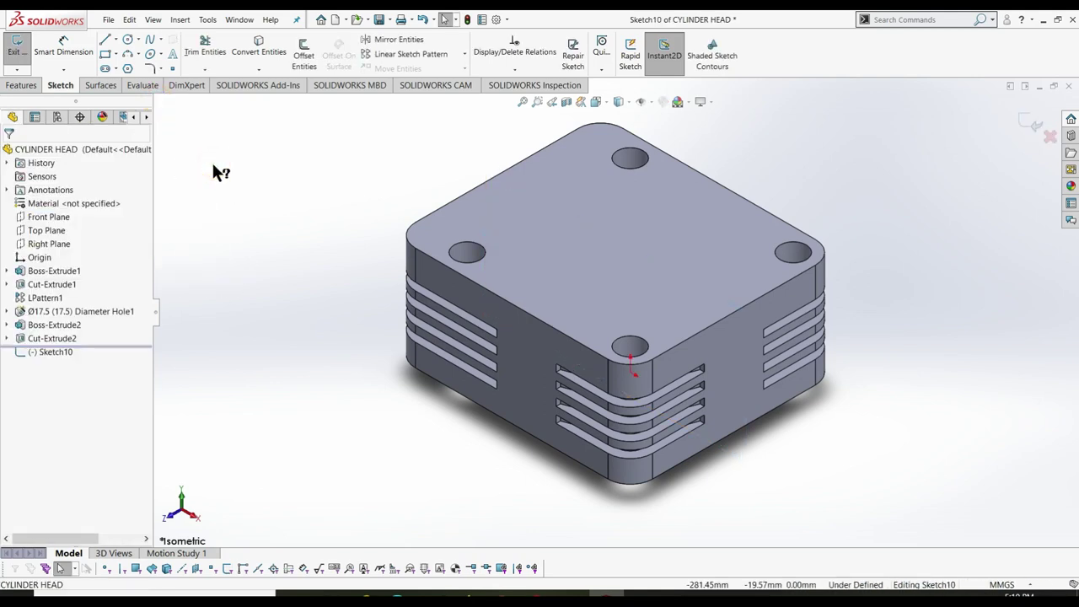
- Show the part as a section along the Front Plane, viewed face-on
{"action": "left_click", "coordinate": [565, 104]}
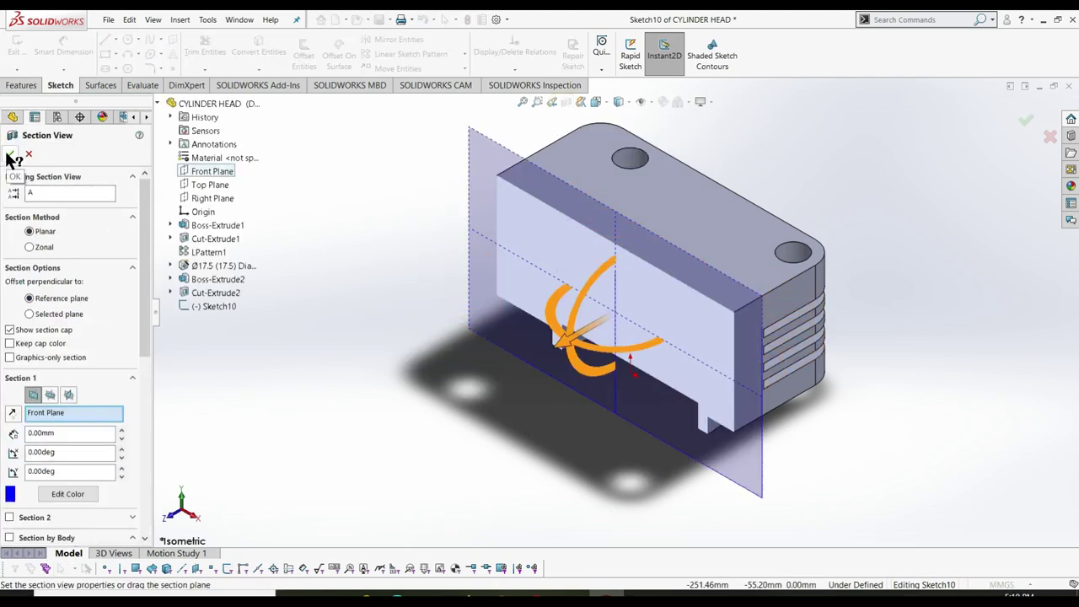
{"action": "left_click", "coordinate": [10, 155]}
{"action": "key", "text": "ctrl+1"}
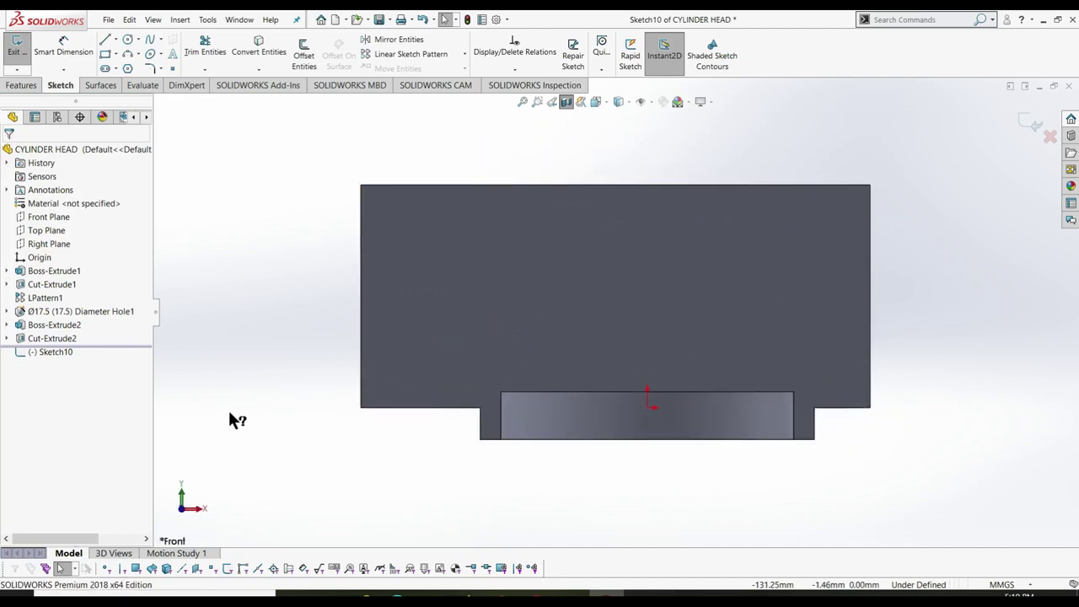
- Draw a vertical centerline through the section and cancel the stray angled line
{"action": "left_click", "coordinate": [115, 40]}
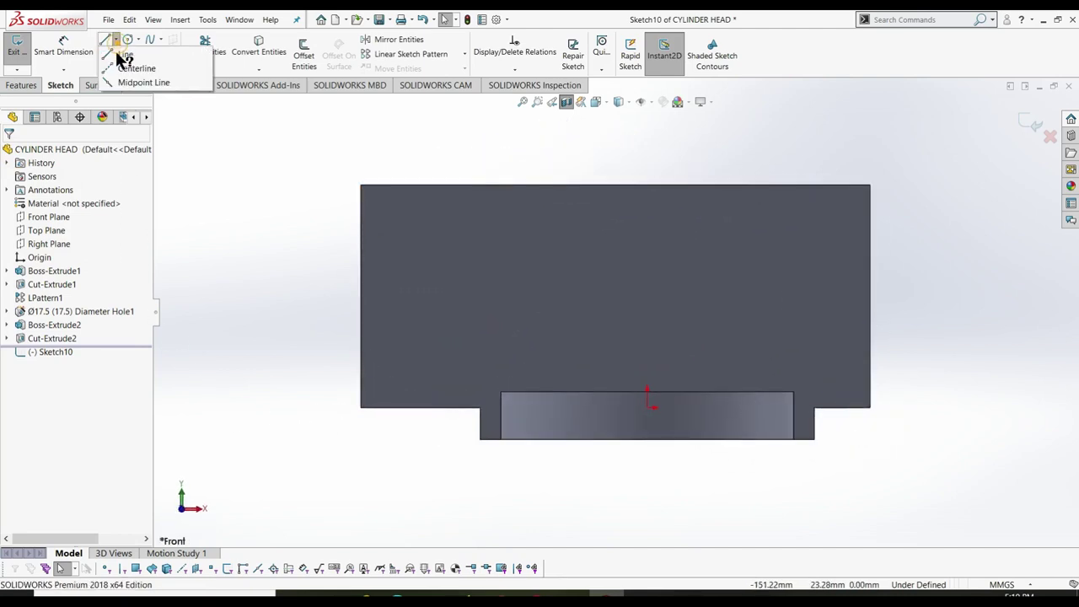
{"action": "left_click", "coordinate": [126, 70]}
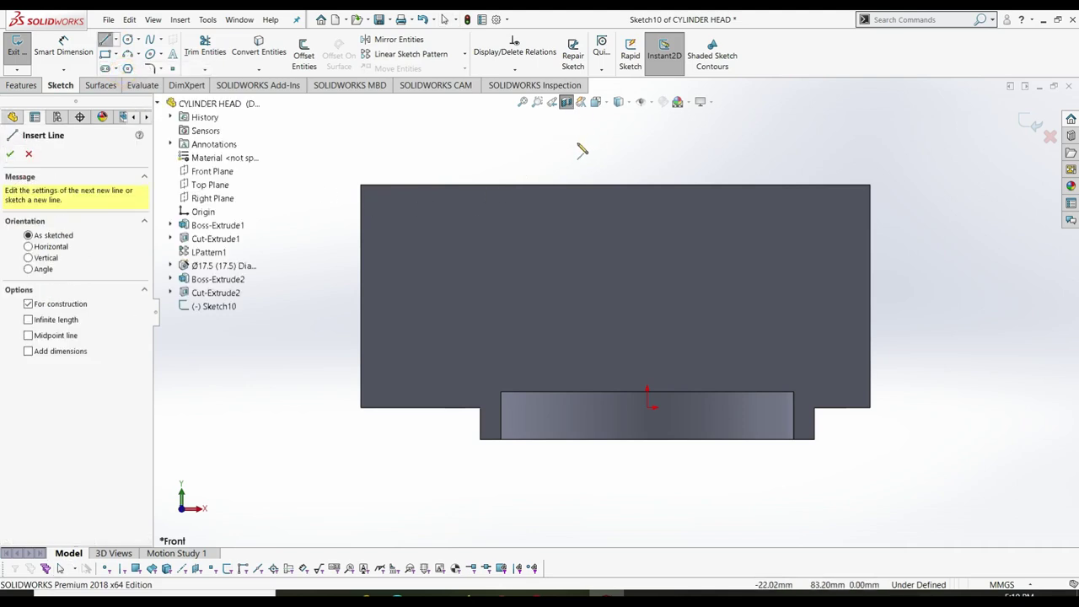
{"action": "left_click", "coordinate": [576, 316]}
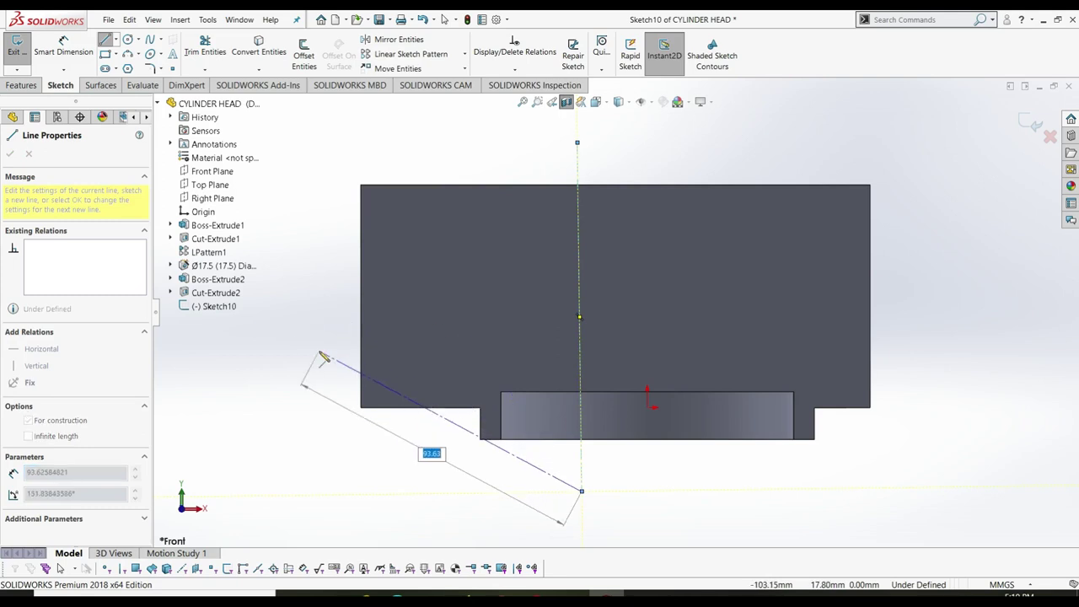
{"action": "key", "text": "Escape"}
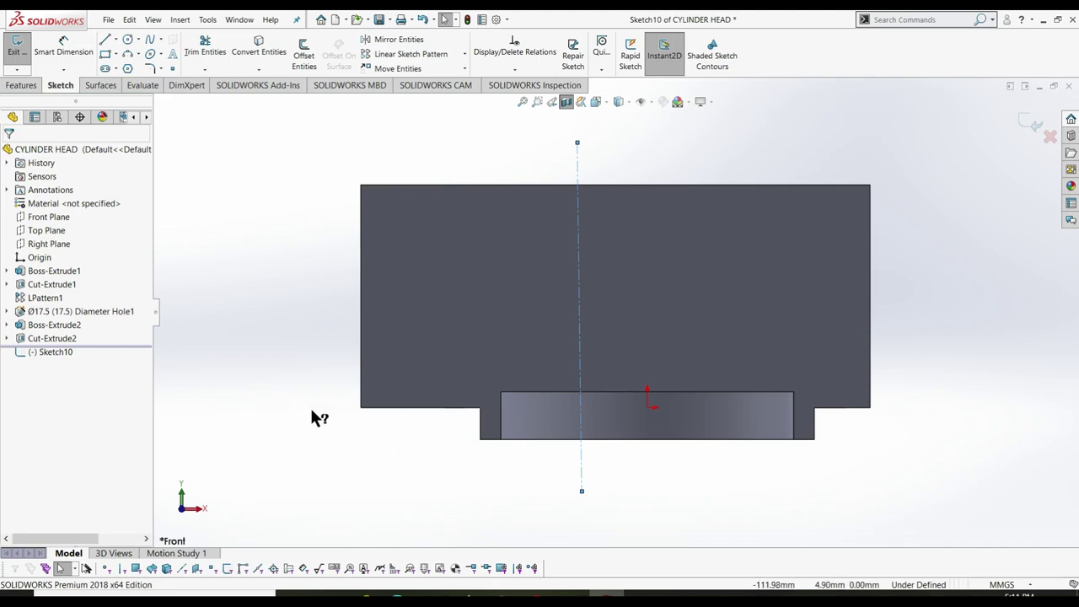
- Add a Vertical relation to the centerline
{"action": "left_click", "coordinate": [578, 310]}
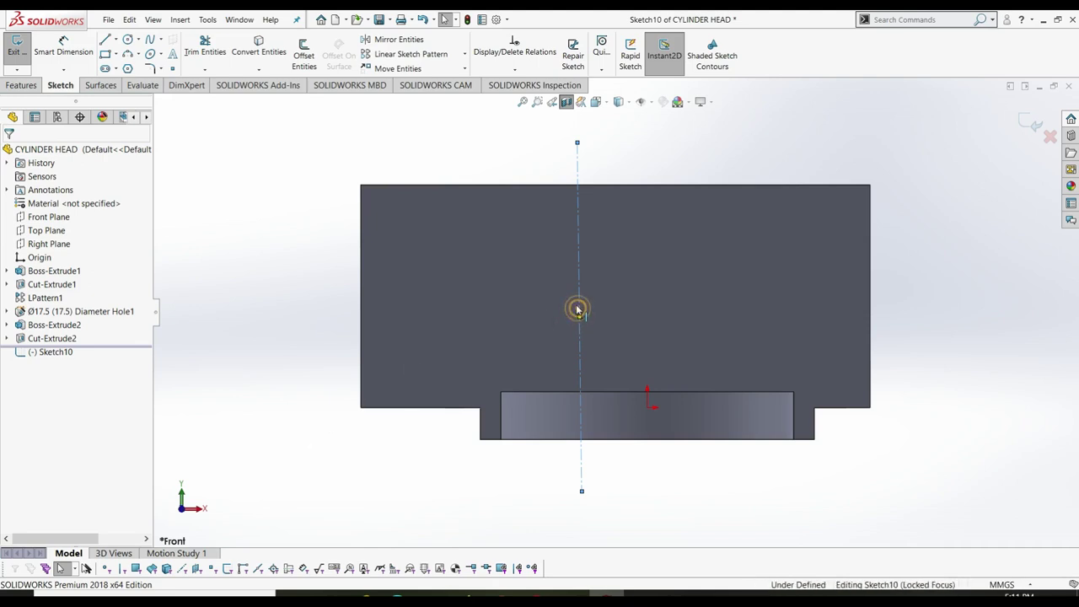
{"action": "left_click", "coordinate": [11, 312]}
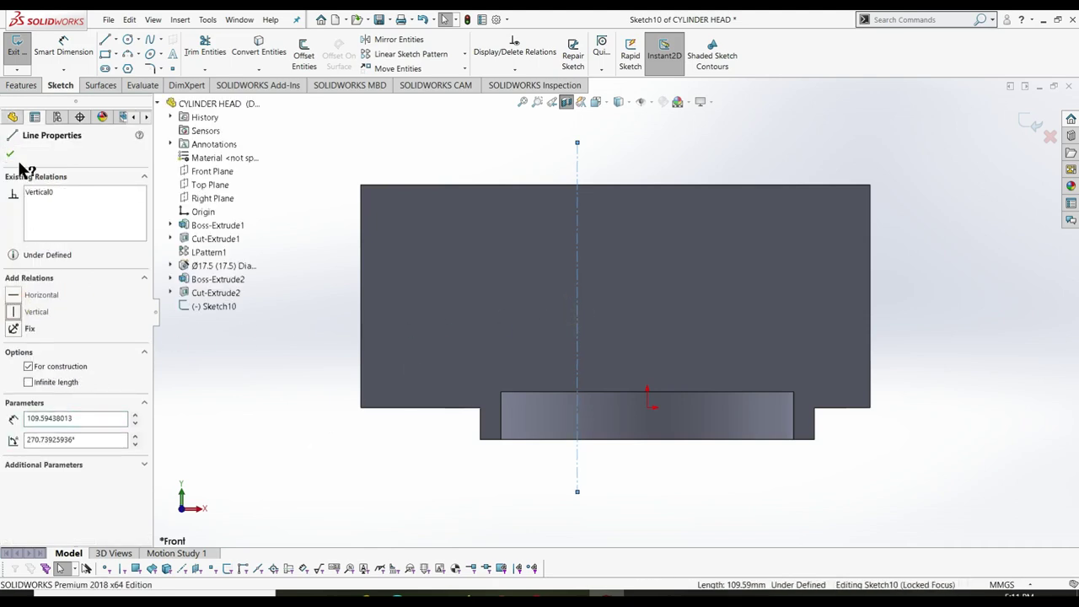
{"action": "left_click", "coordinate": [10, 153]}
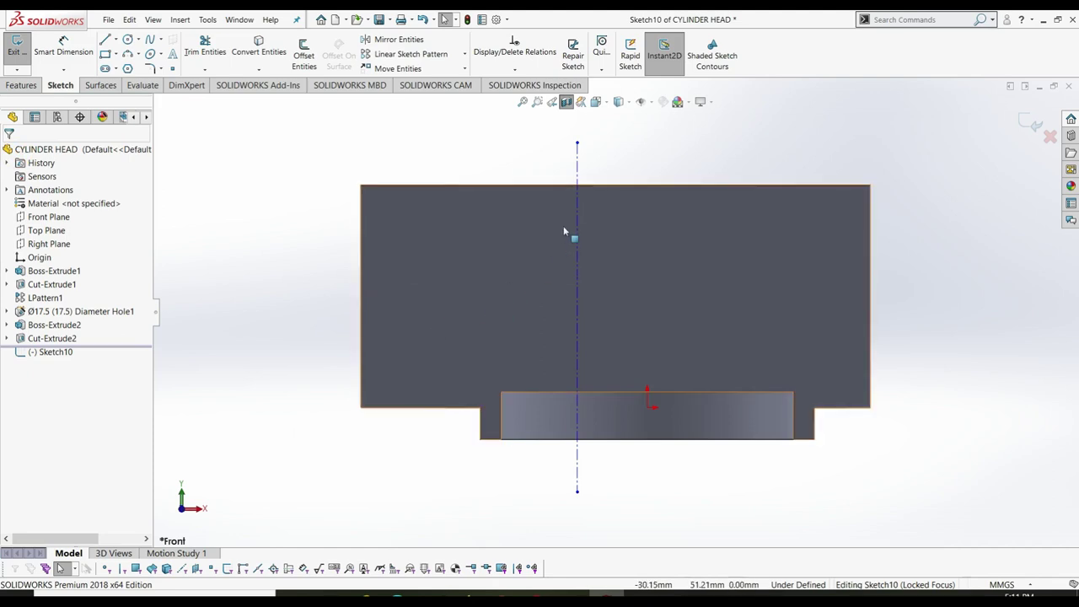
- Draw a stepped line profile down from the top edge, left of the centerline
{"action": "key", "text": "l"}
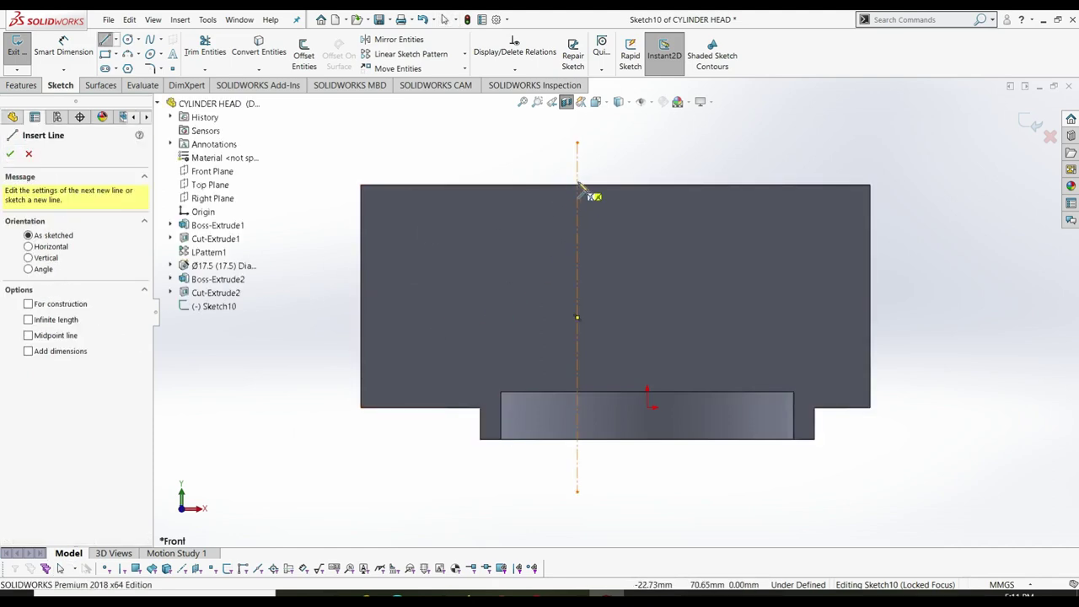
{"action": "left_click", "coordinate": [579, 187]}
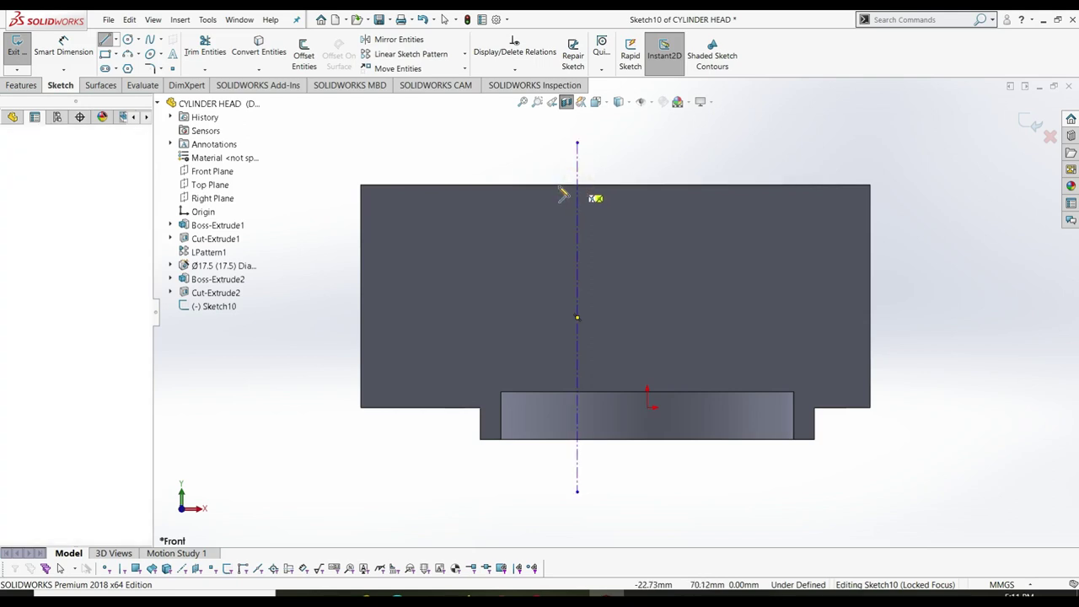
{"action": "left_click", "coordinate": [534, 185]}
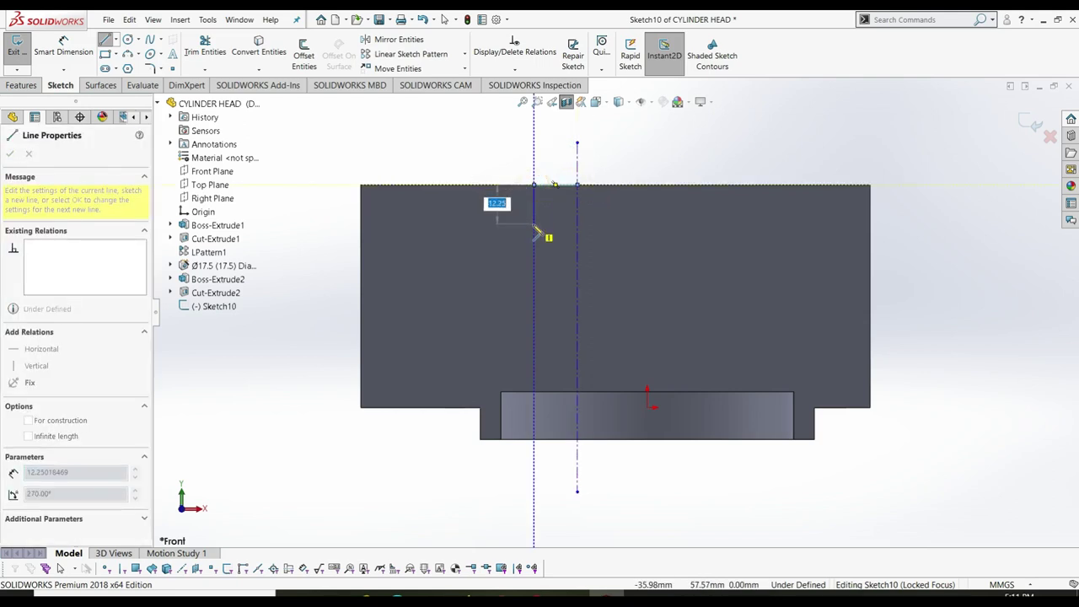
{"action": "left_click", "coordinate": [533, 252]}
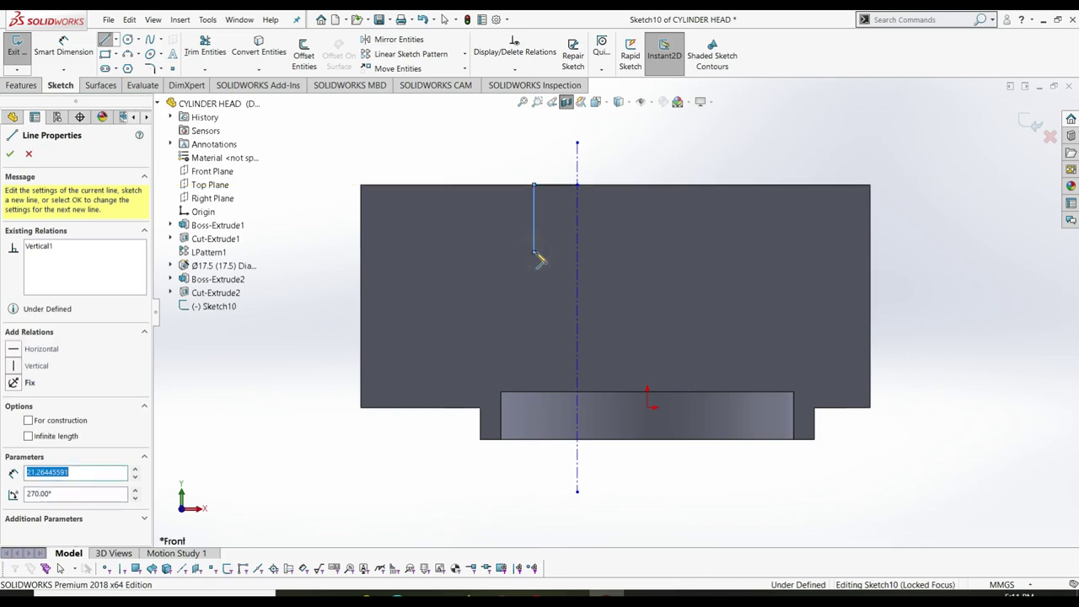
{"action": "left_click", "coordinate": [555, 252]}
{"action": "left_click", "coordinate": [555, 287]}
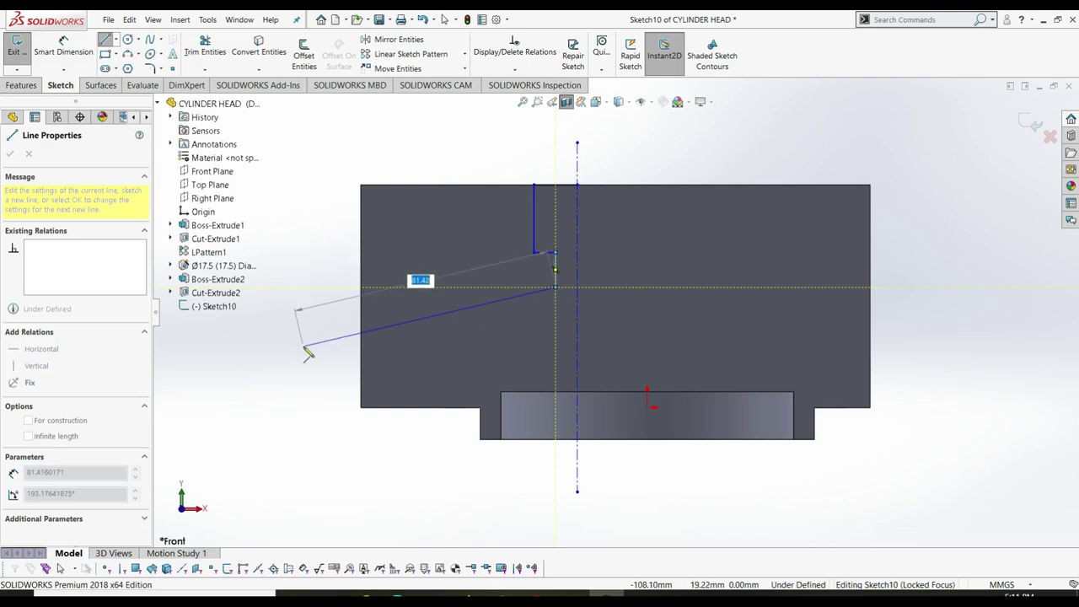
{"action": "key", "text": "Escape"}
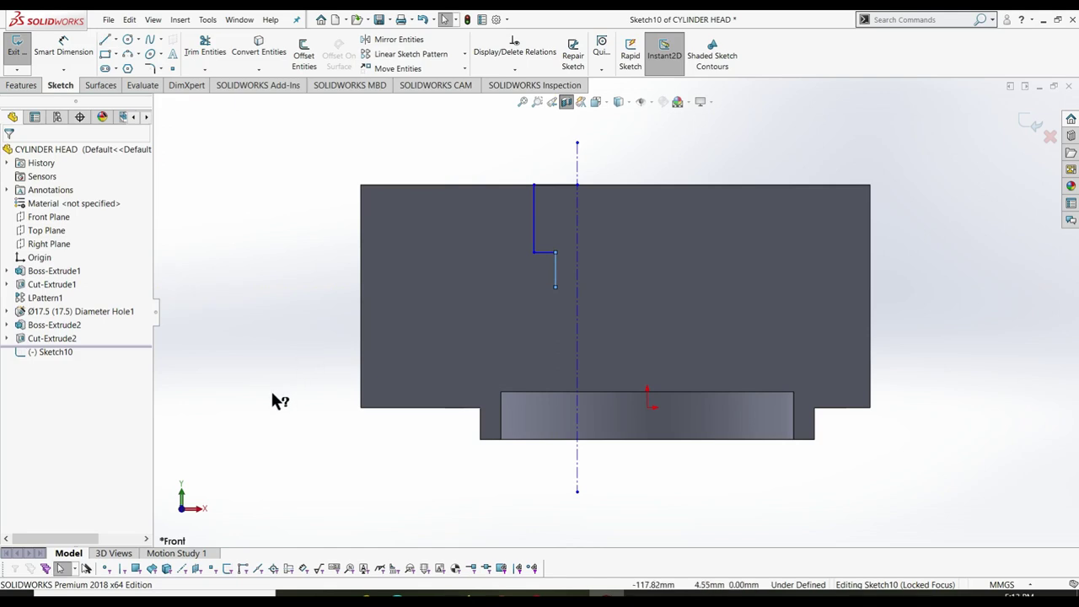
- Dimension the outer vertical line about the centerline as 20 mm
{"action": "key", "text": "d"}
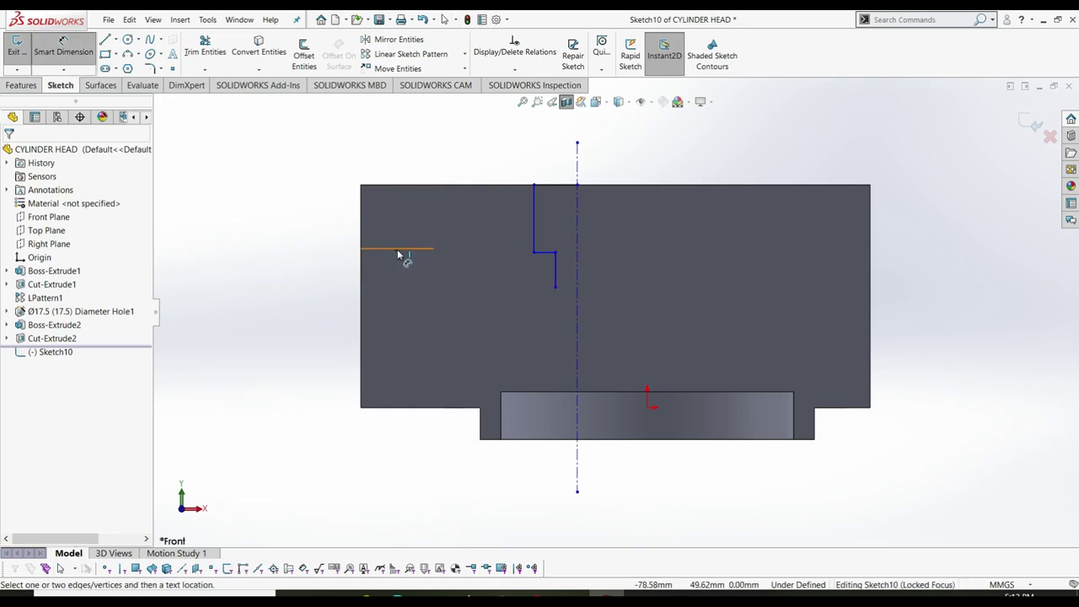
{"action": "left_click", "coordinate": [533, 221]}
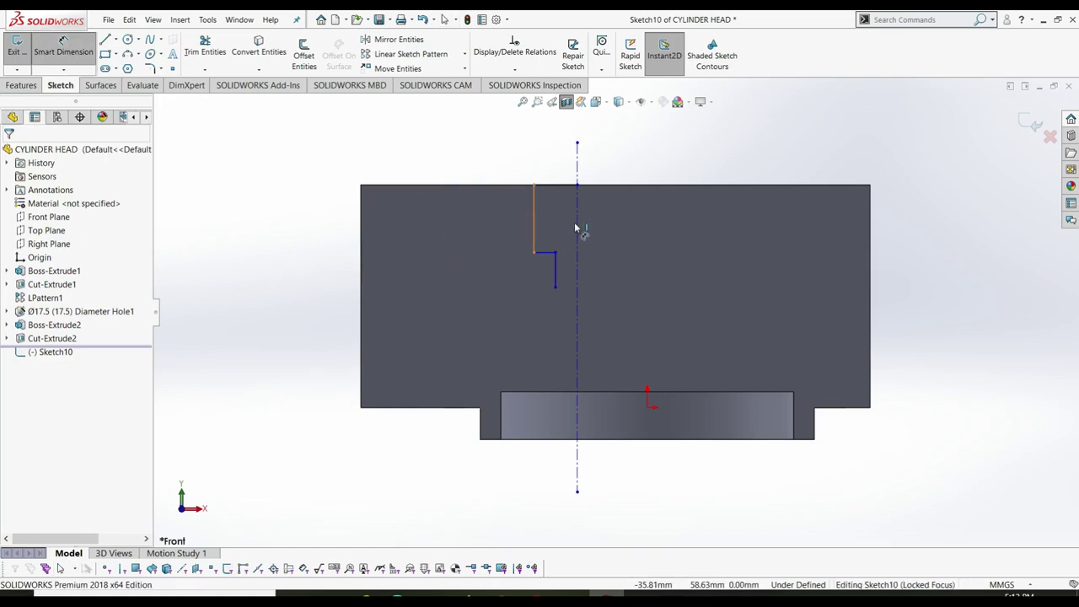
{"action": "left_click", "coordinate": [577, 226]}
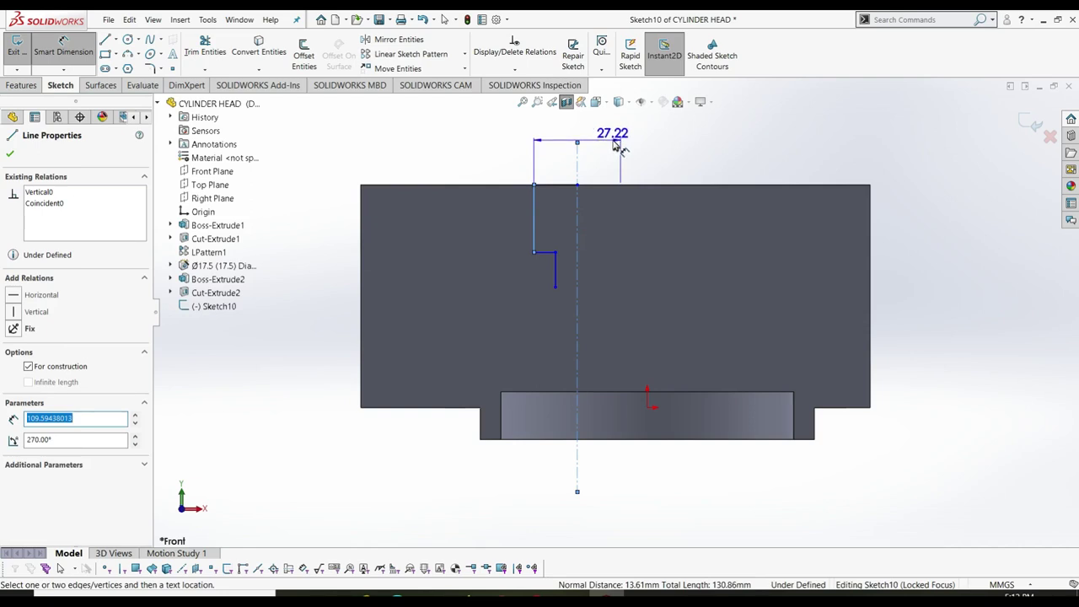
{"action": "left_click", "coordinate": [617, 147]}
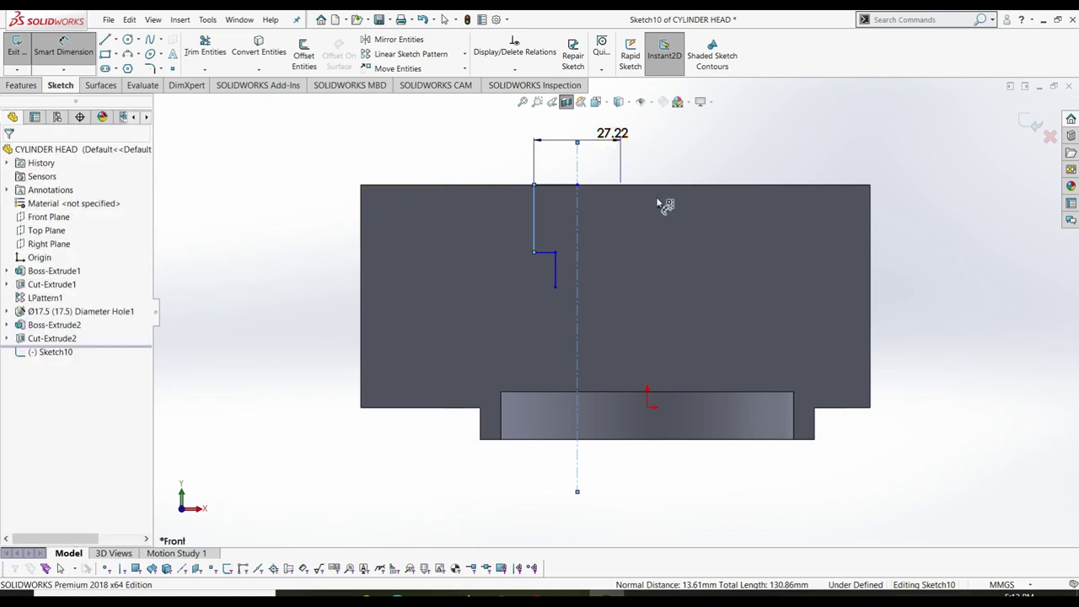
{"action": "type", "text": "20"}
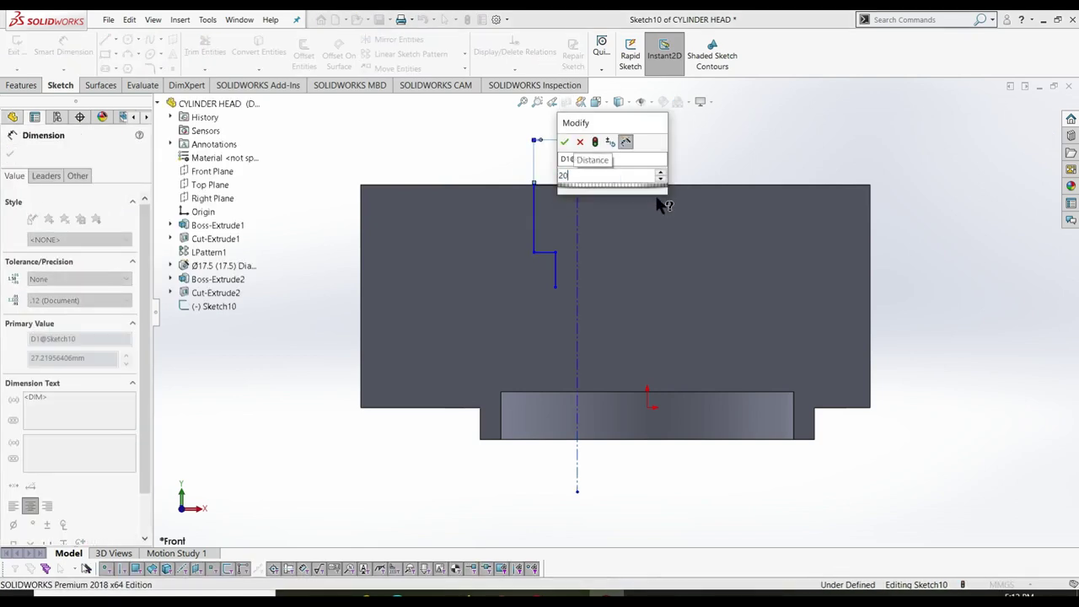
{"action": "key", "text": "Return"}
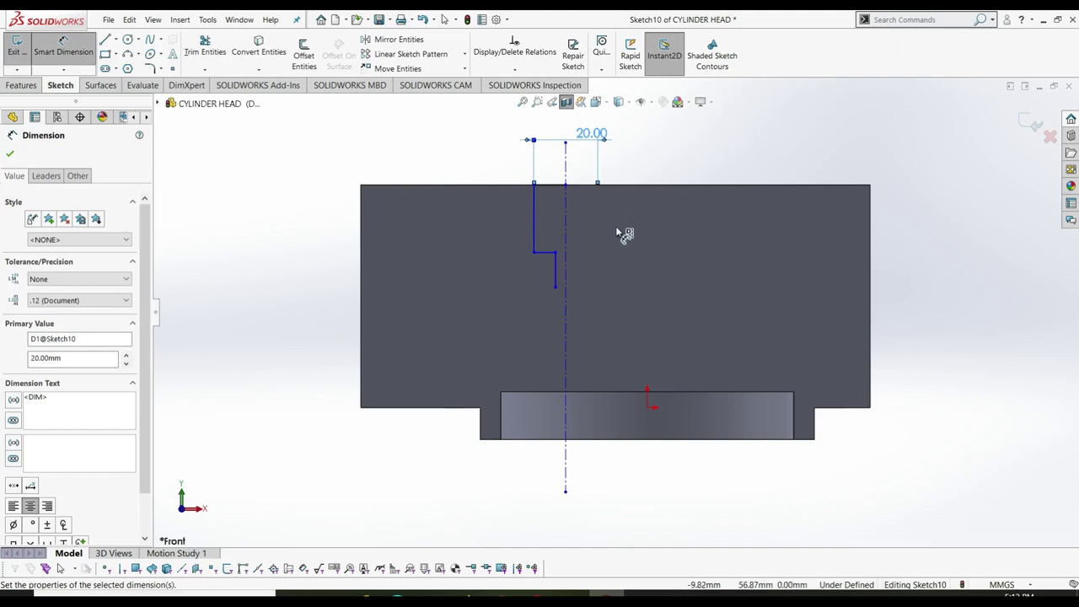
- Dimension the inner vertical line as 10 mm and place a length dimension on the upper line
{"action": "left_click", "coordinate": [556, 268]}
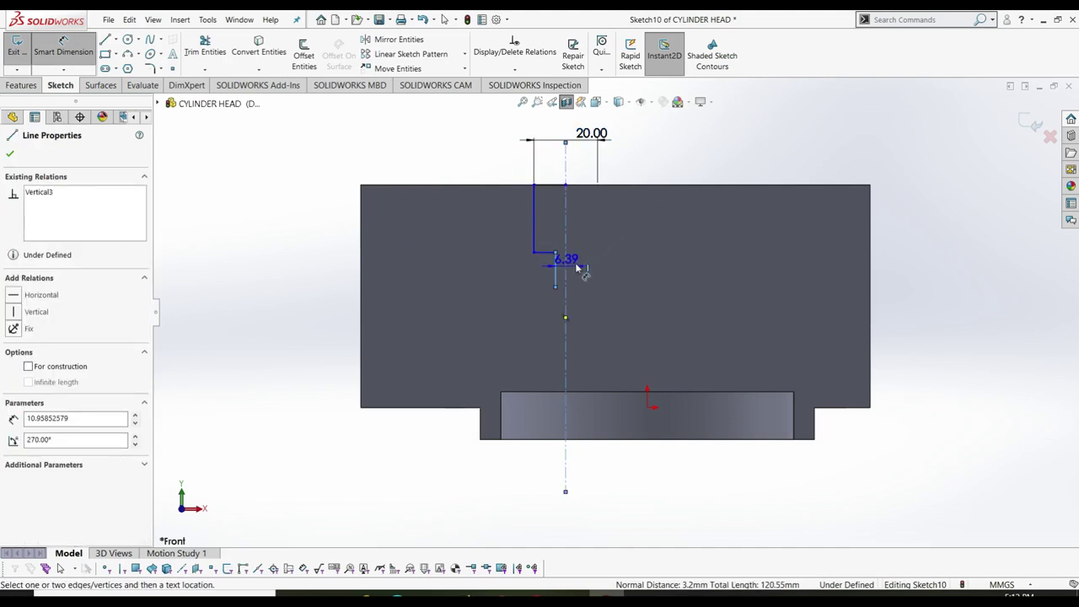
{"action": "left_click", "coordinate": [590, 164]}
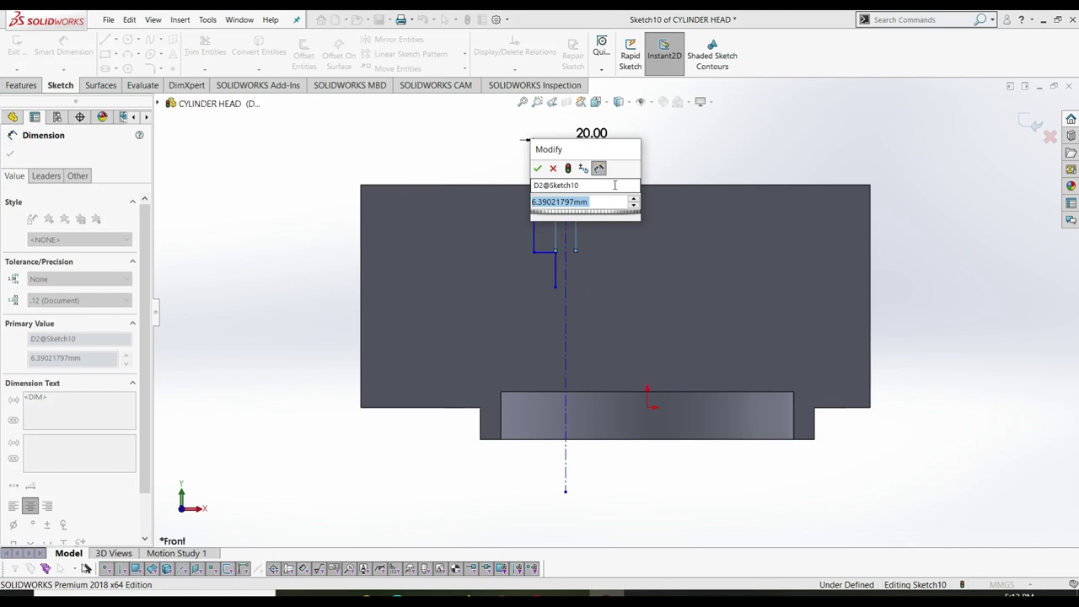
{"action": "type", "text": "10"}
{"action": "key", "text": "Return"}
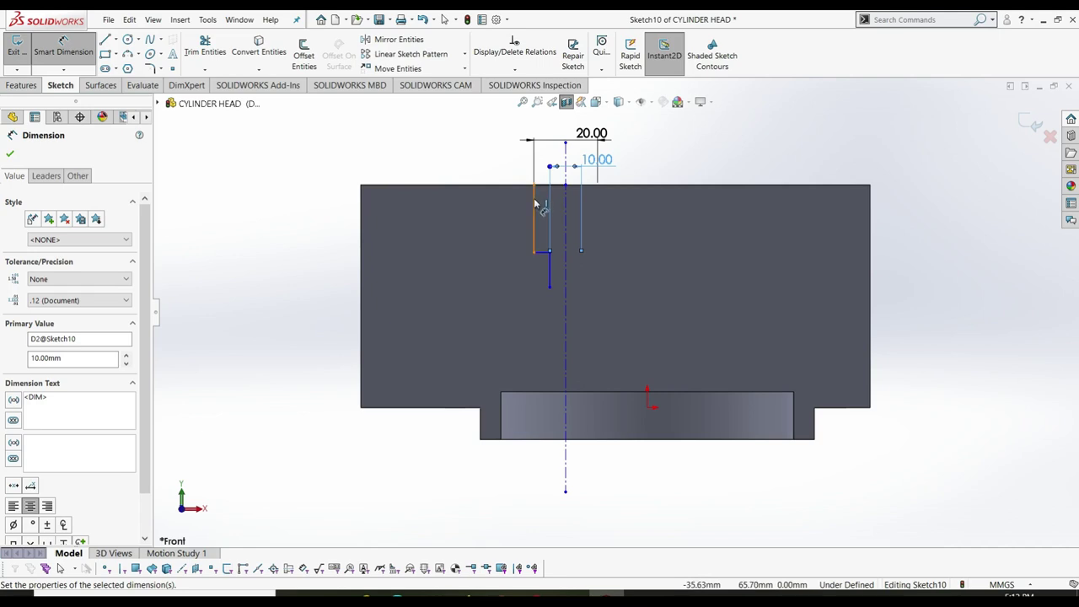
{"action": "left_click", "coordinate": [501, 210]}
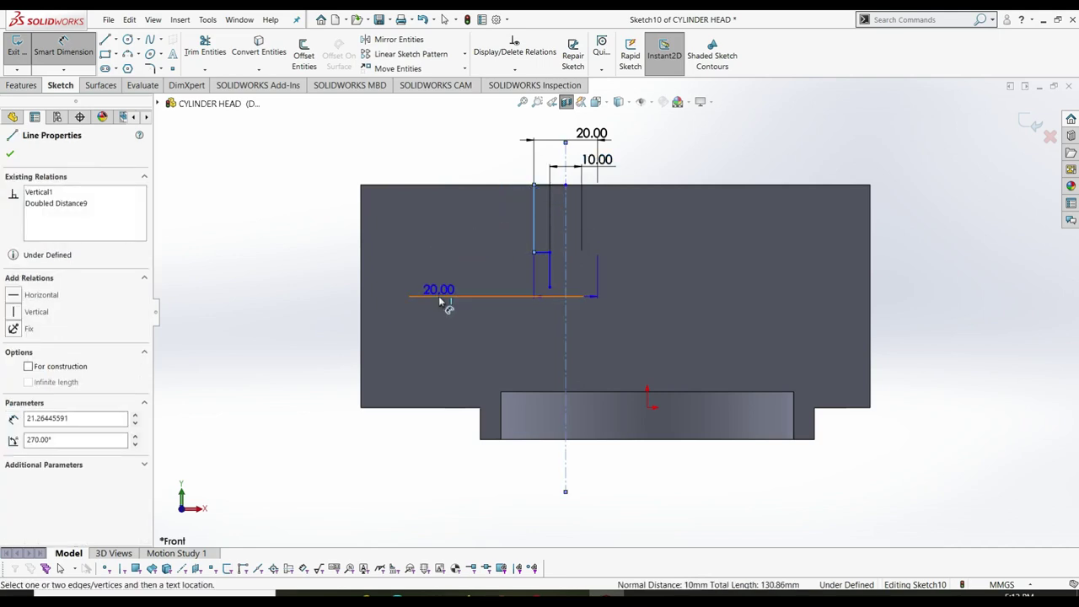
{"action": "left_click", "coordinate": [449, 278]}
{"action": "left_click", "coordinate": [499, 217]}
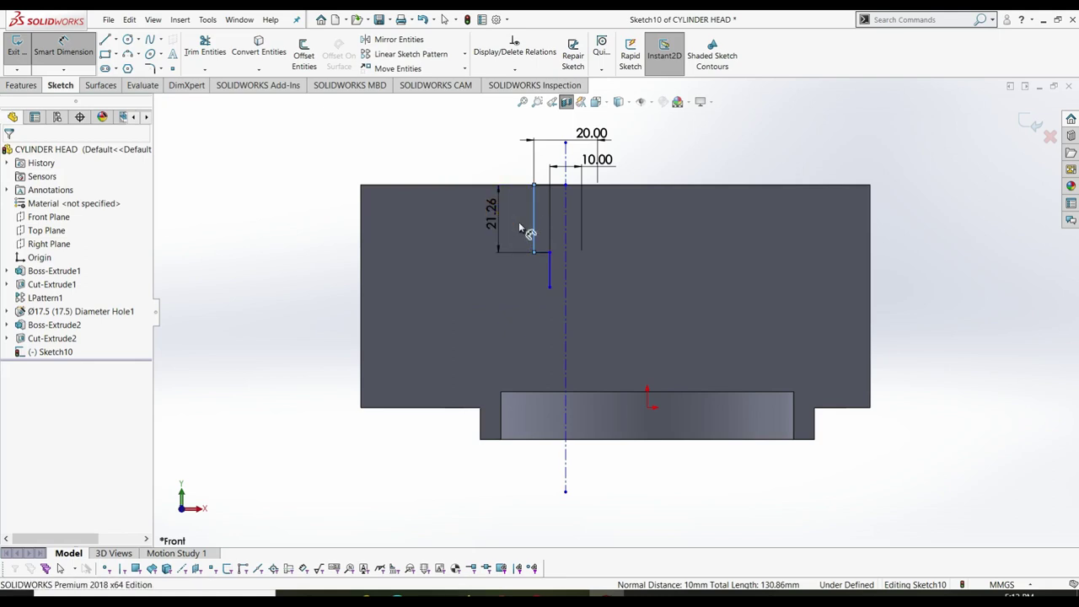
- Set the upper step depth to 25 mm and locate the centerline 20 mm from the origin
{"action": "type", "text": "25"}
{"action": "key", "text": "Return"}
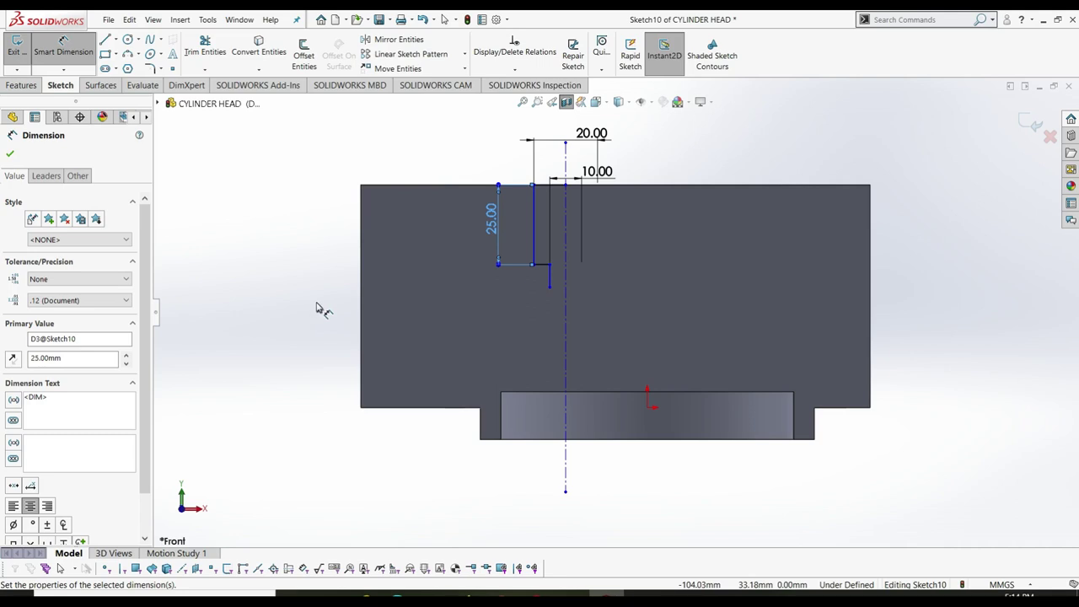
{"action": "left_click", "coordinate": [616, 410]}
{"action": "left_click", "coordinate": [647, 407]}
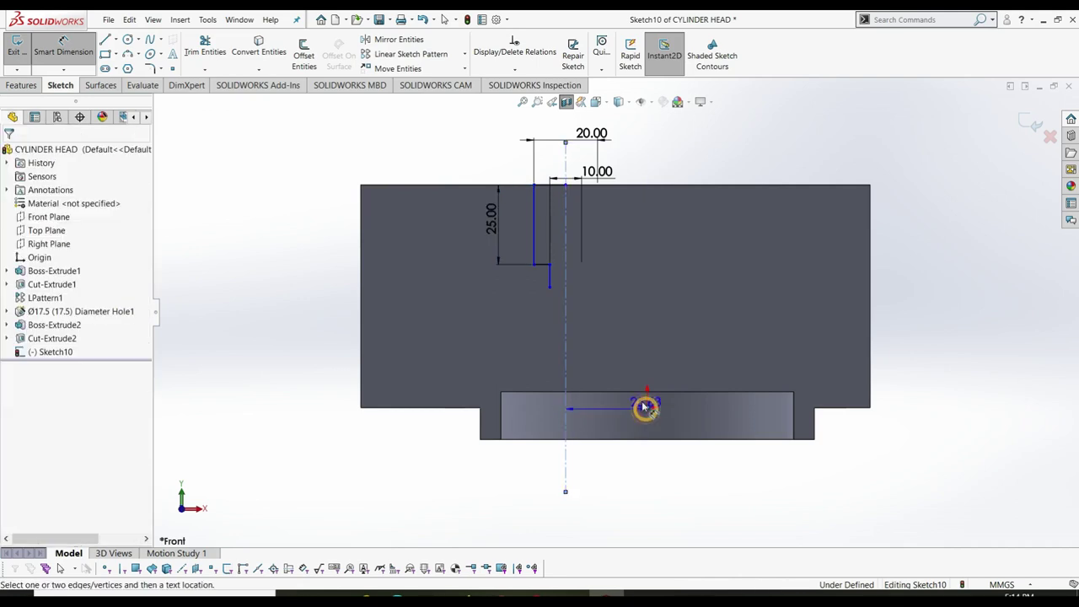
{"action": "left_click", "coordinate": [628, 492]}
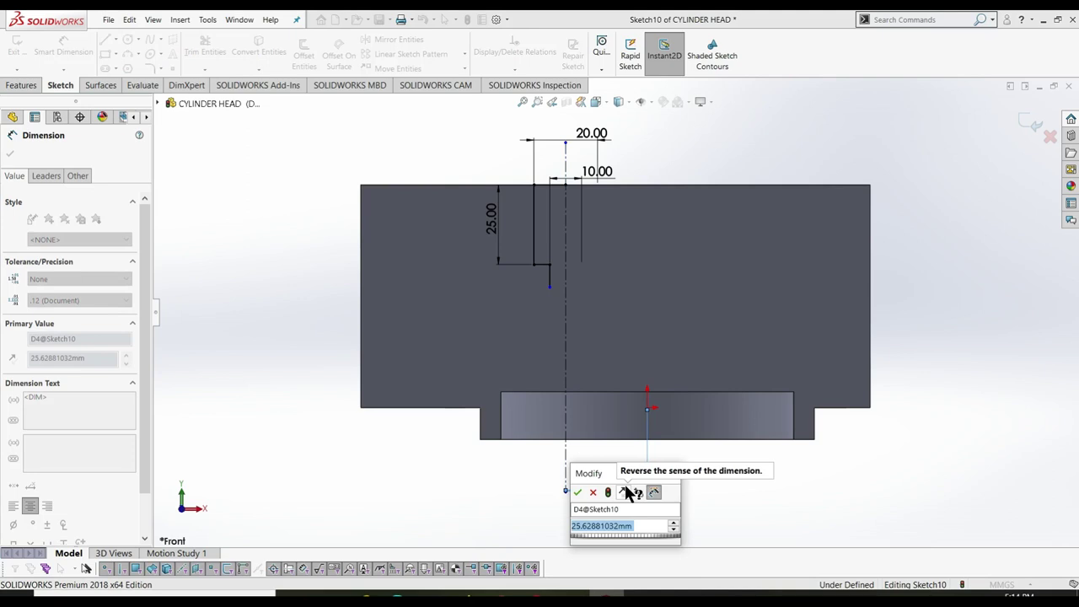
{"action": "type", "text": "20"}
{"action": "key", "text": "Return"}
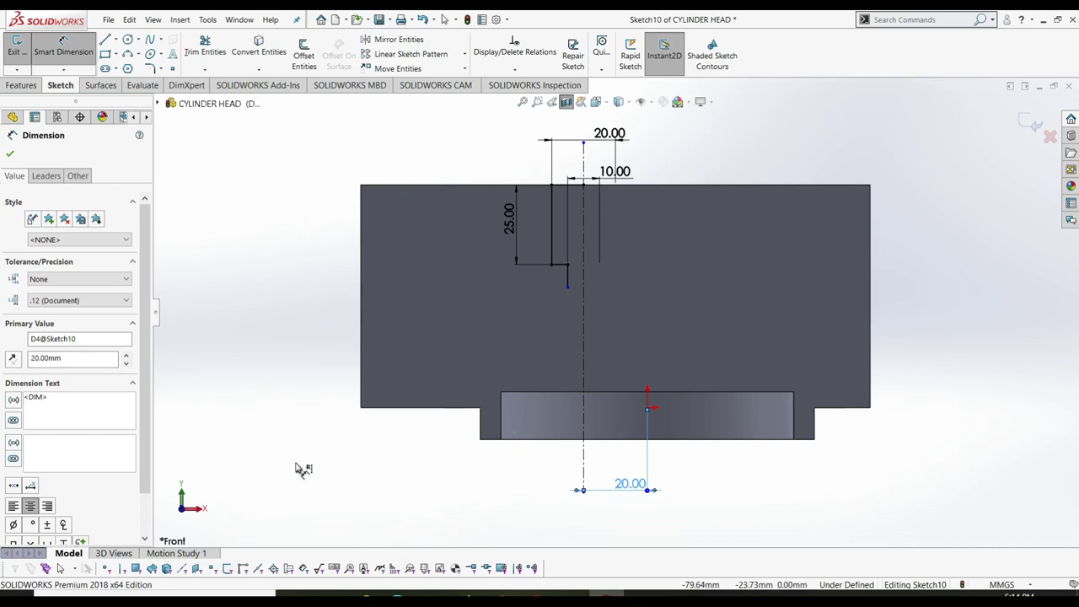
{"action": "key", "text": "l"}
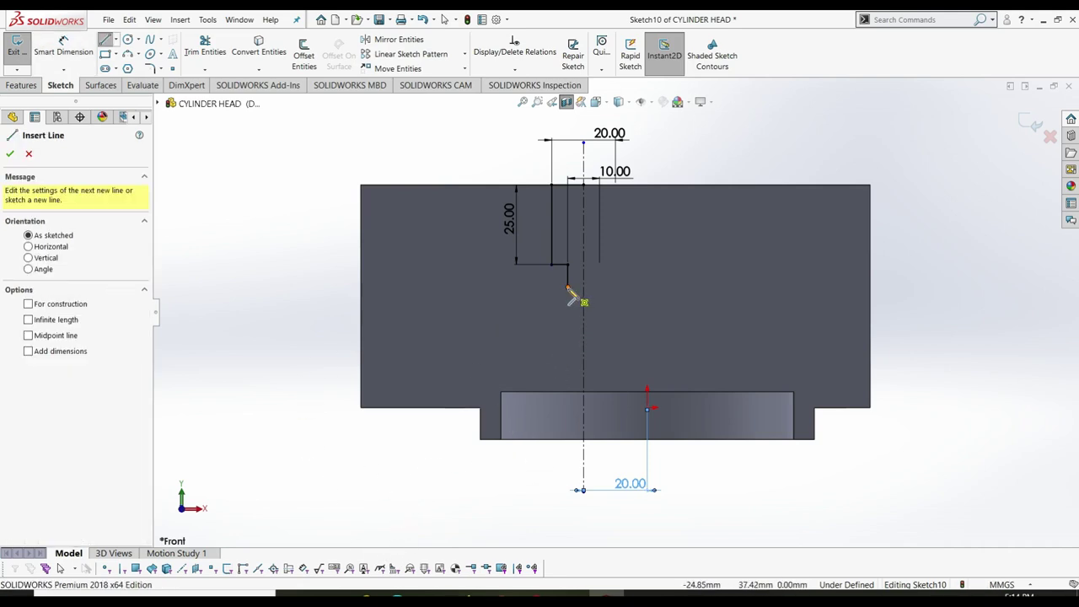
- Continue the profile with a slanted segment, a short vertical drop and a leftward step
{"action": "left_click", "coordinate": [510, 329]}
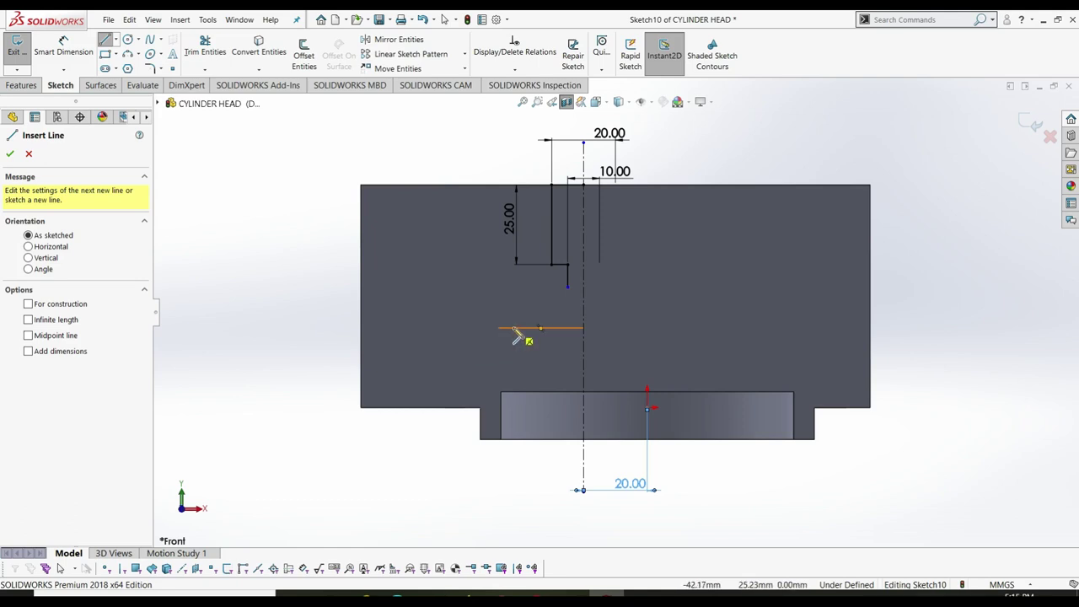
{"action": "key", "text": "ctrl+z"}
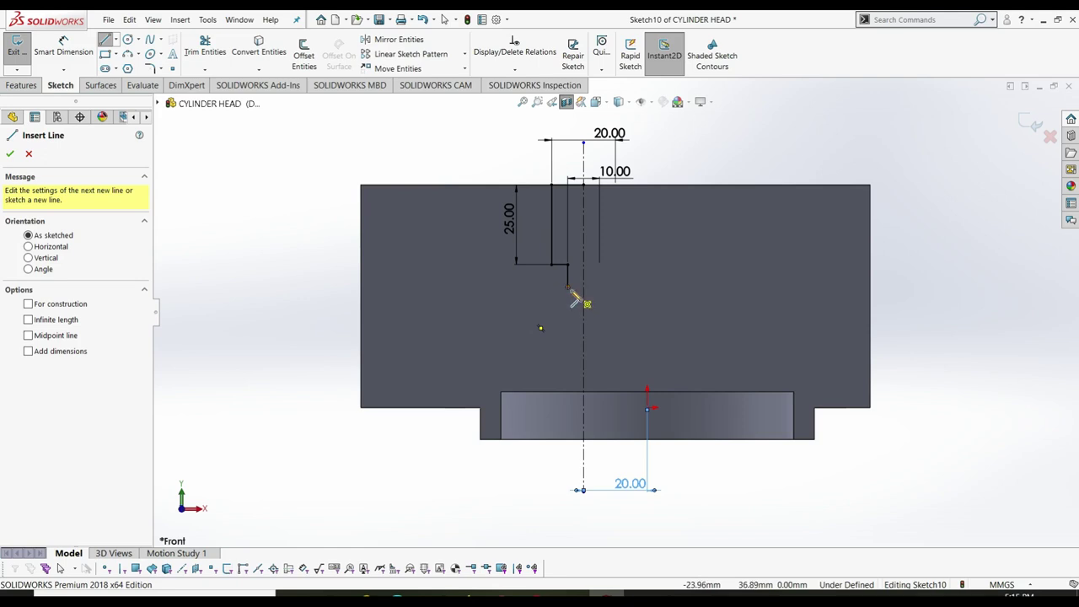
{"action": "left_click", "coordinate": [568, 288]}
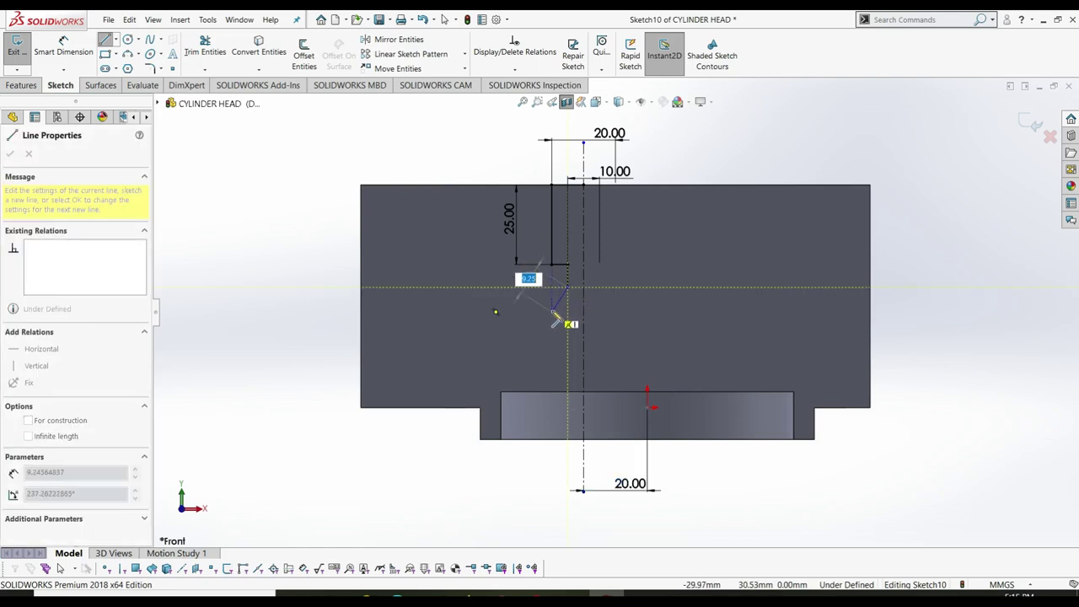
{"action": "left_click", "coordinate": [551, 311]}
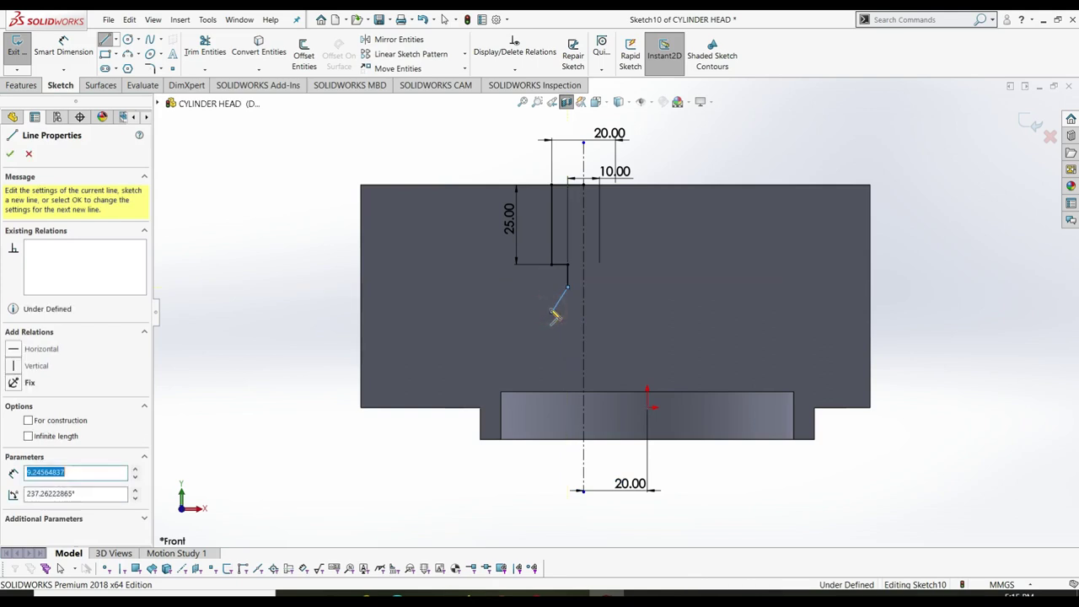
{"action": "left_click", "coordinate": [551, 348]}
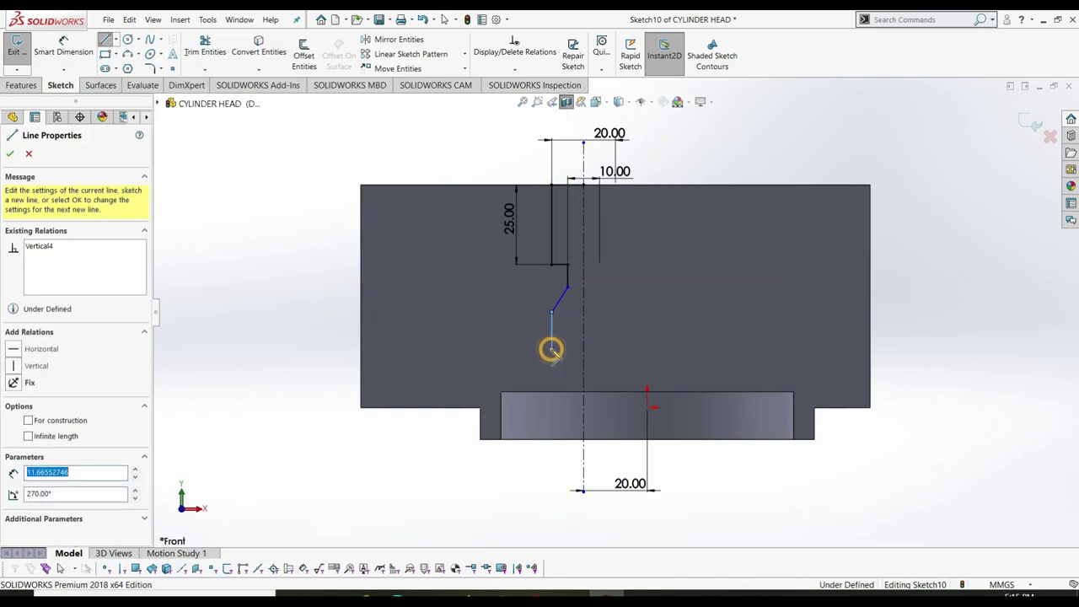
{"action": "left_click", "coordinate": [522, 348]}
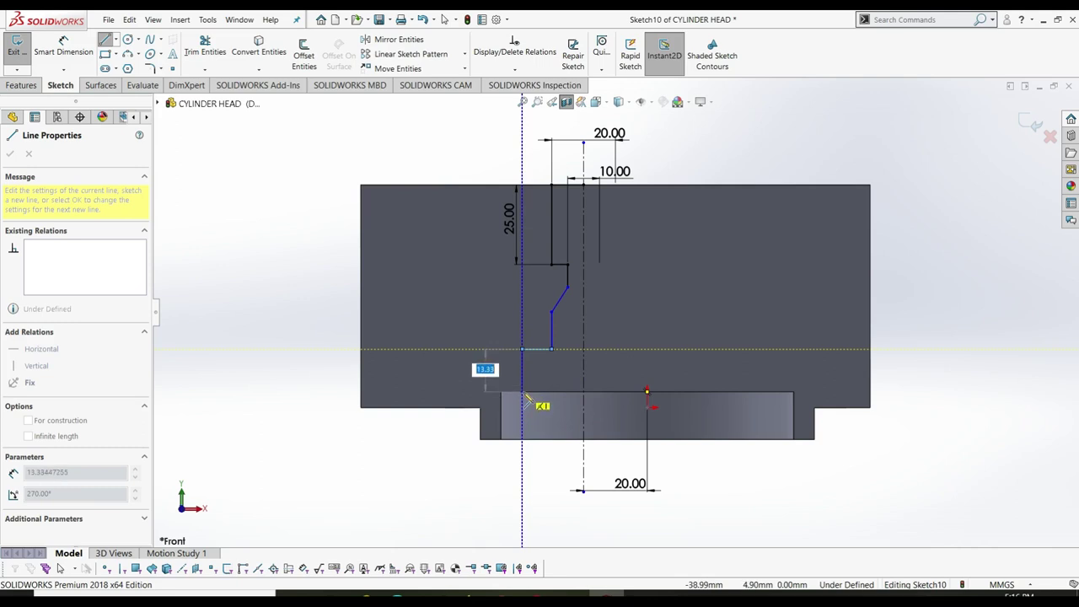
- Run the profile down to the bottom edge, across to the centreline, and up to the top
{"action": "left_click", "coordinate": [523, 391]}
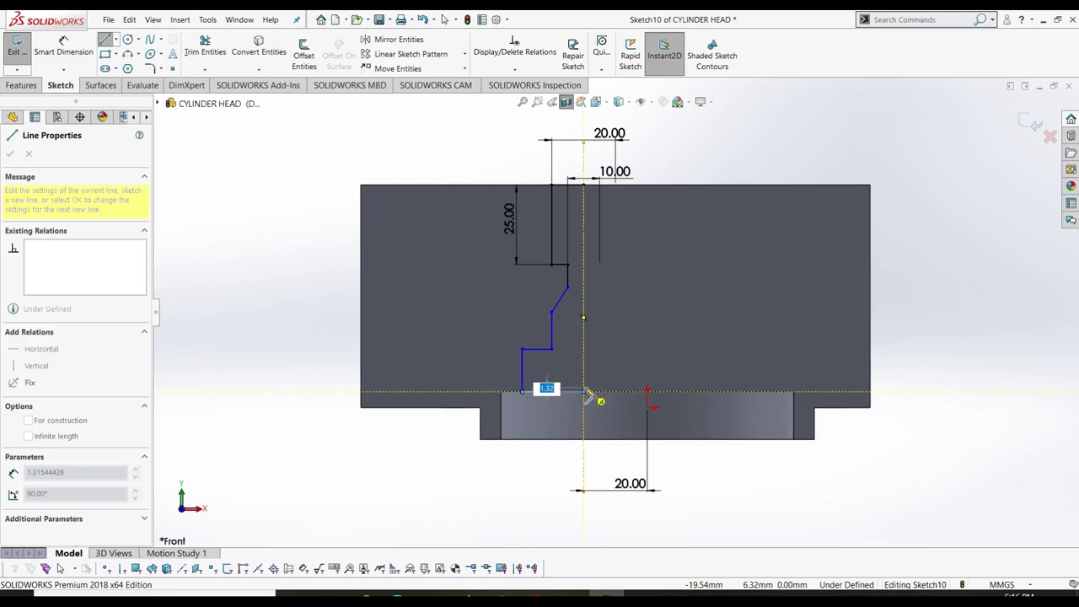
{"action": "left_click", "coordinate": [583, 391]}
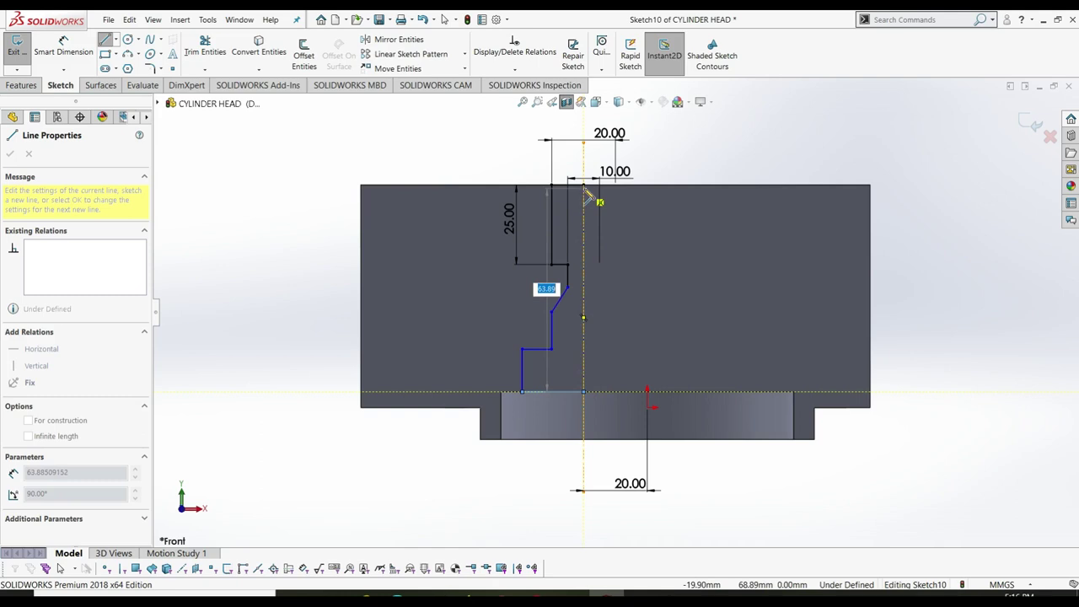
{"action": "double_click", "coordinate": [583, 184]}
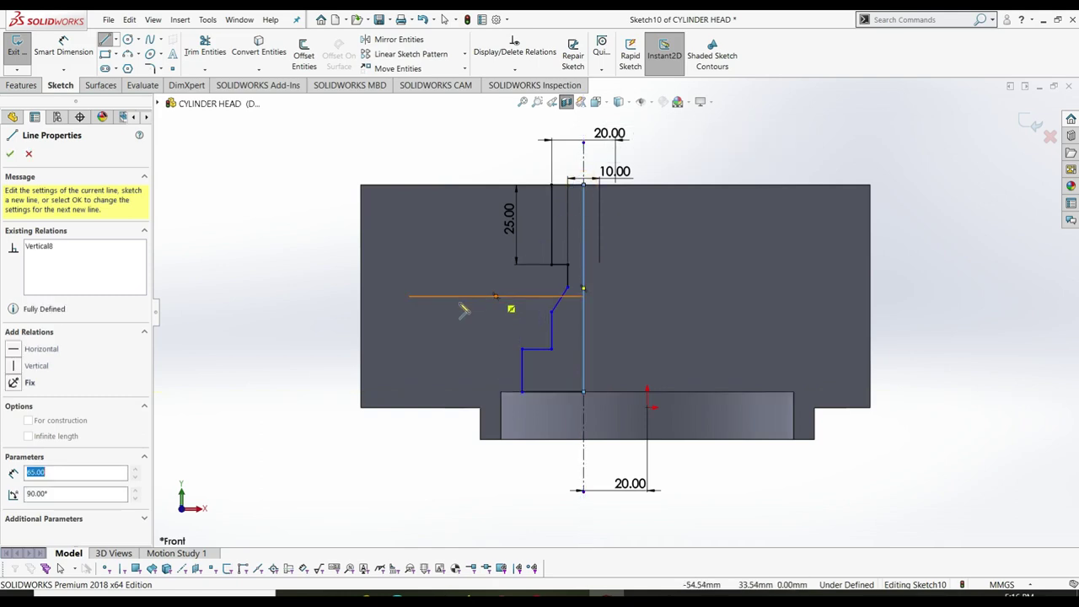
{"action": "left_click", "coordinate": [9, 153]}
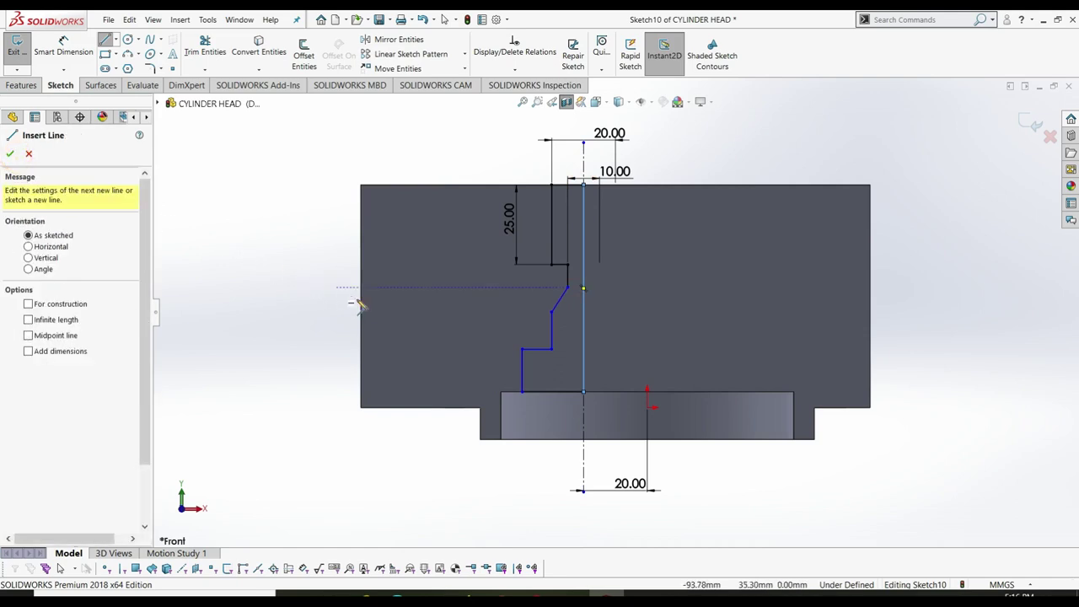
{"action": "left_click", "coordinate": [9, 154]}
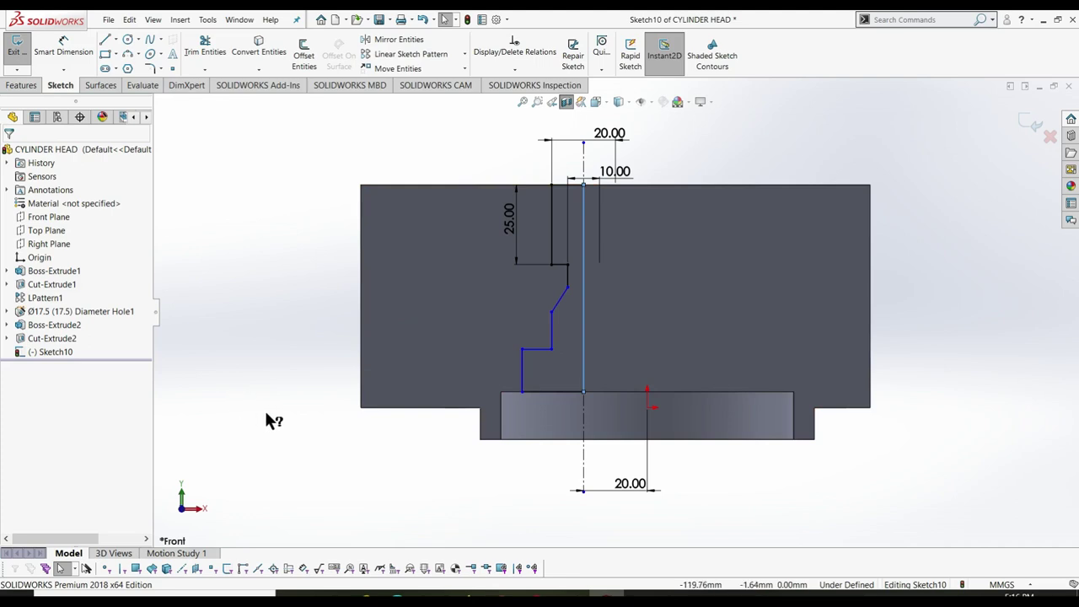
- Make the slanted profile segment horizontal with a Horizontal relation
{"action": "left_click", "coordinate": [560, 299]}
{"action": "left_click", "coordinate": [12, 294]}
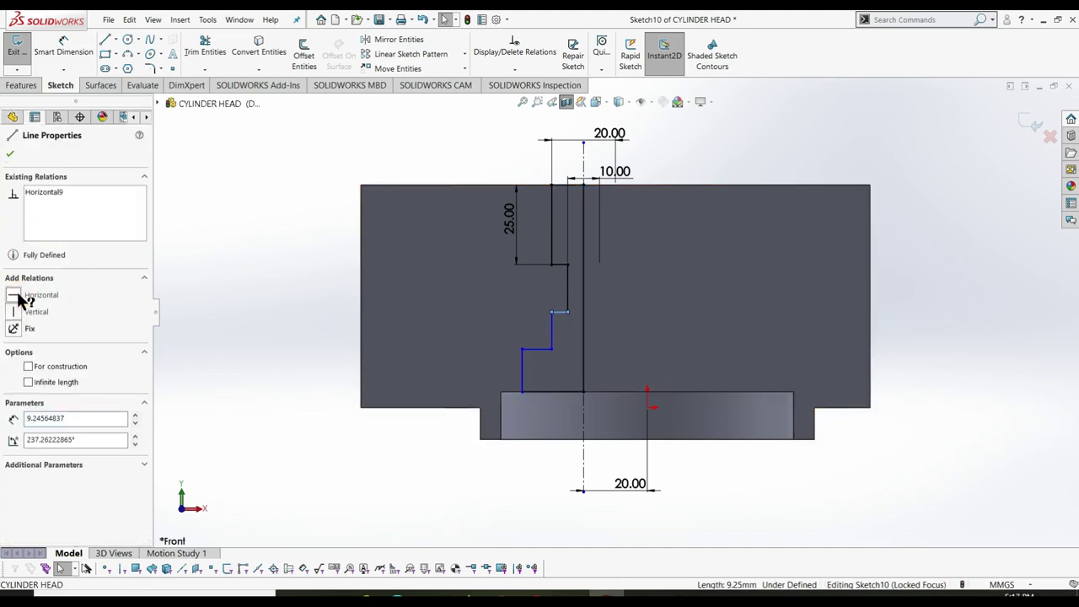
{"action": "left_click", "coordinate": [7, 156]}
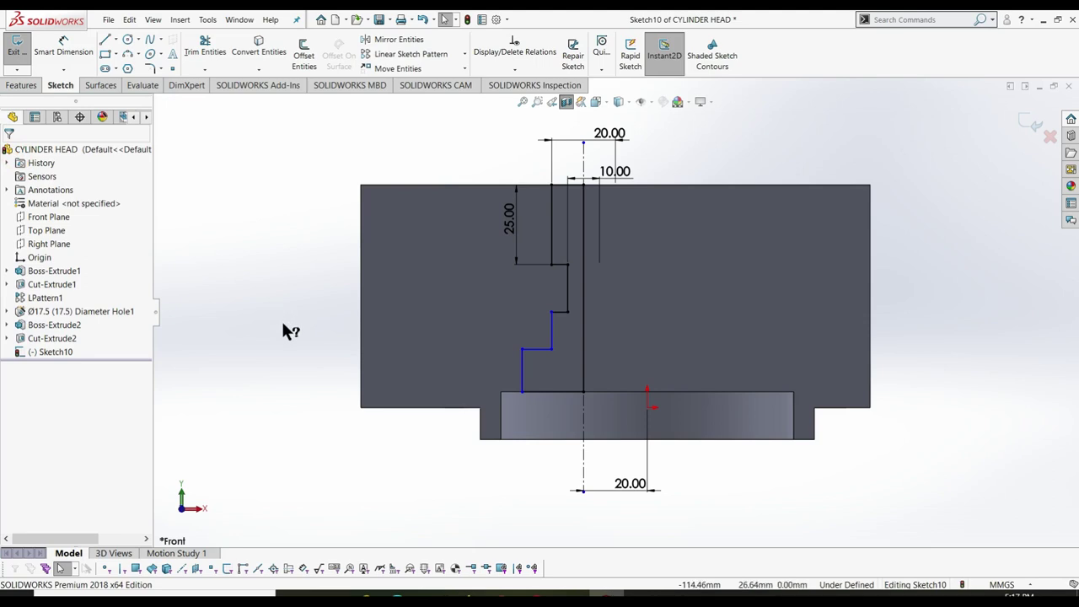
{"action": "left_click", "coordinate": [551, 333]}
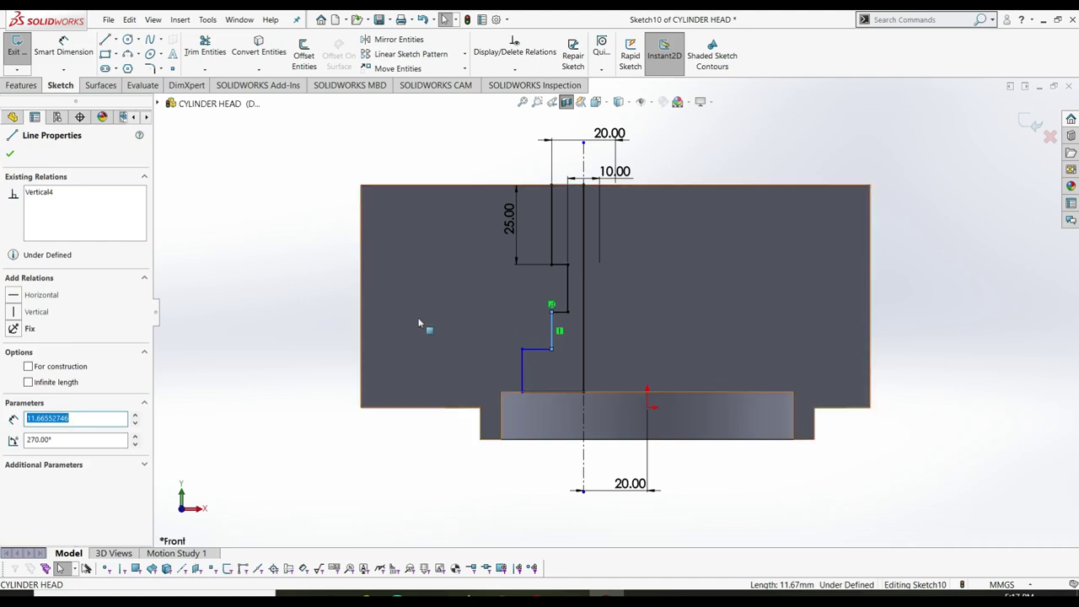
{"action": "left_click", "coordinate": [312, 350]}
{"action": "right_click_drag", "start_coordinate": [308, 349], "coordinate": [312, 205]}
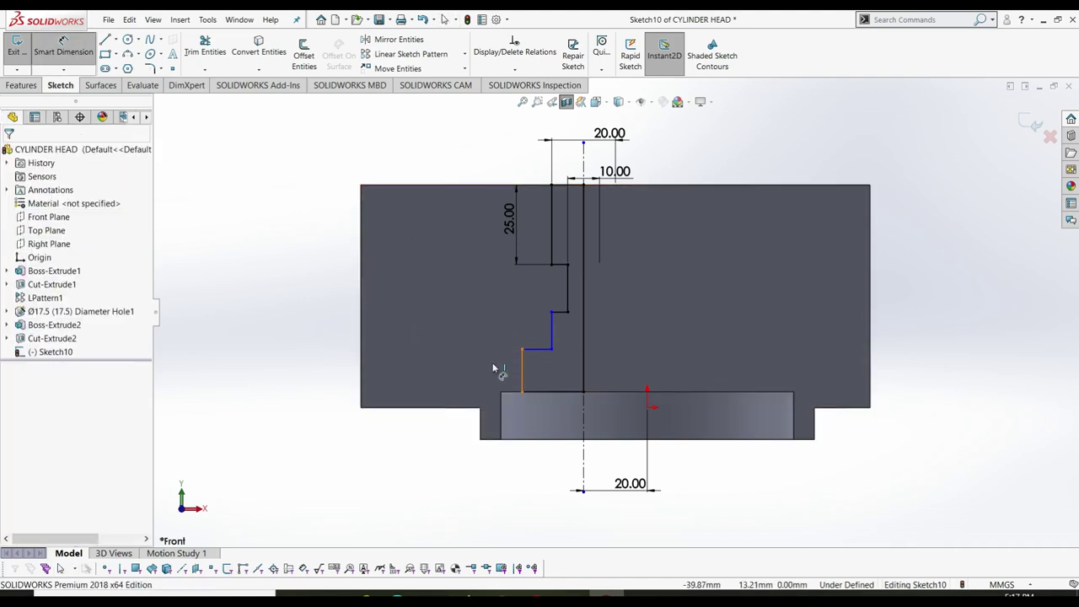
{"action": "left_click", "coordinate": [522, 365]}
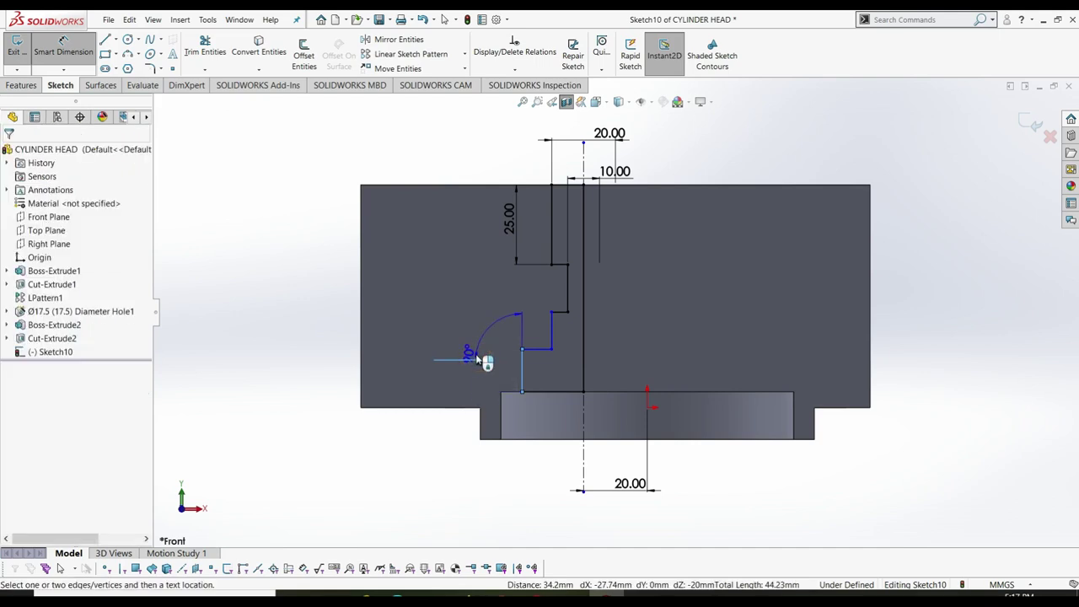
{"action": "key", "text": "Escape"}
{"action": "key", "text": "Escape"}
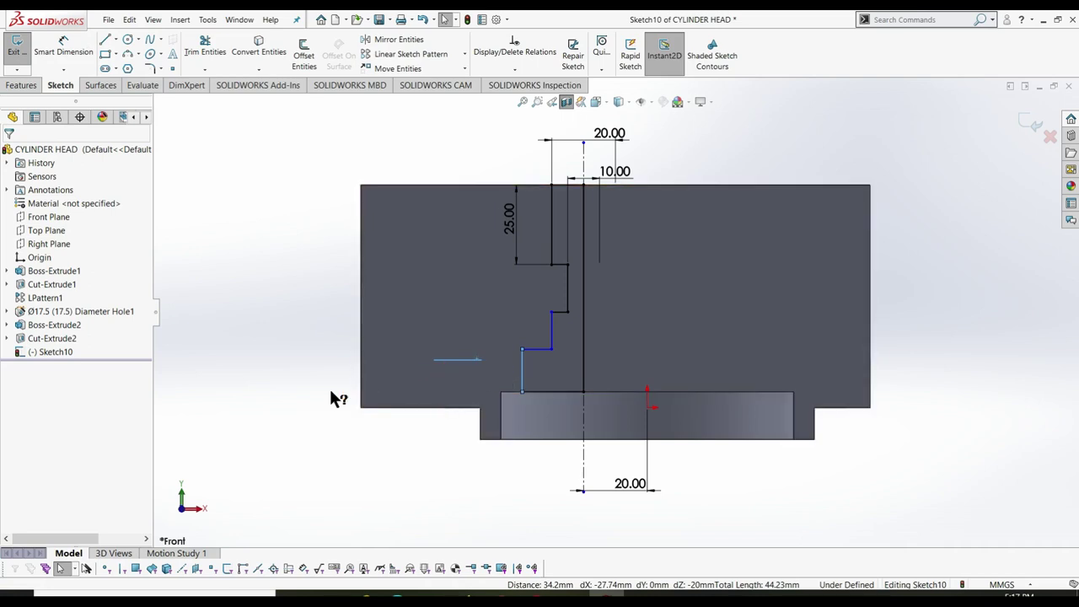
- Dimension the lowest vertical step to 5.00 mm and drop the over-defining dimension
{"action": "key", "text": "d"}
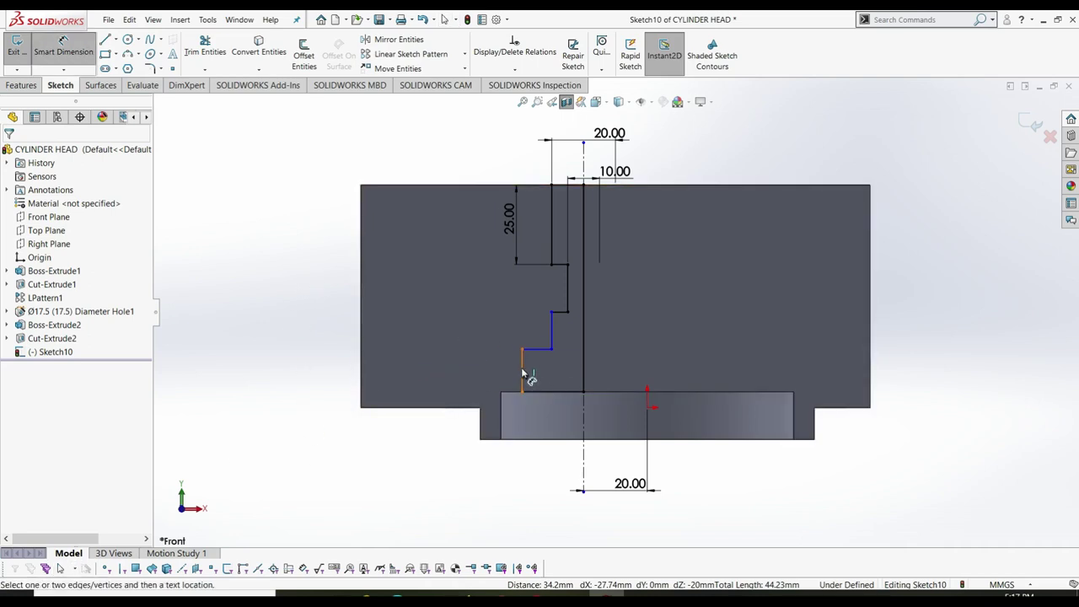
{"action": "left_click", "coordinate": [522, 374]}
{"action": "left_click", "coordinate": [469, 369]}
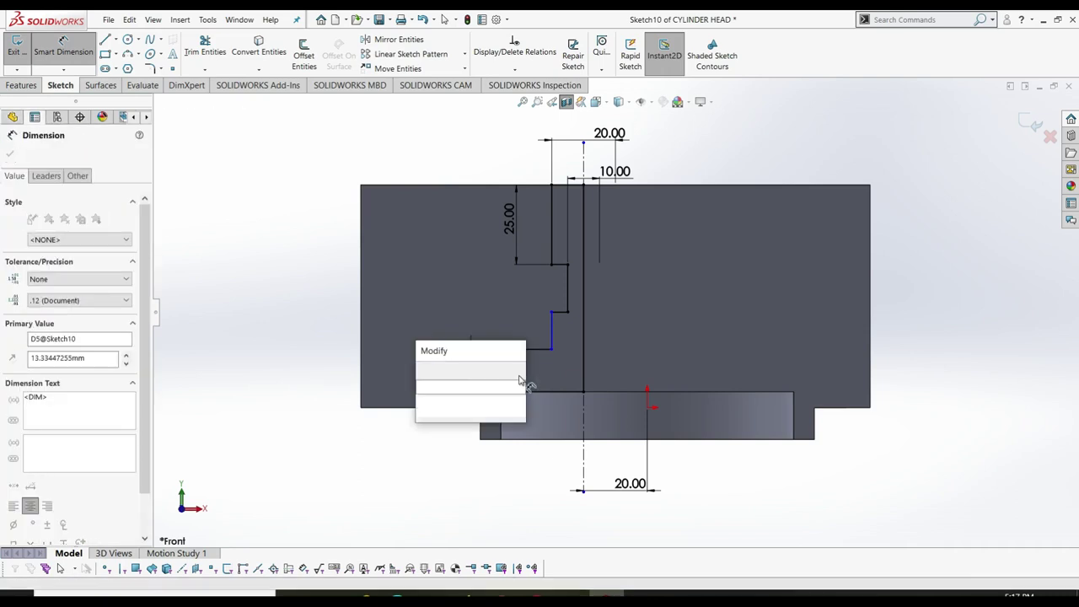
{"action": "key", "text": "Return"}
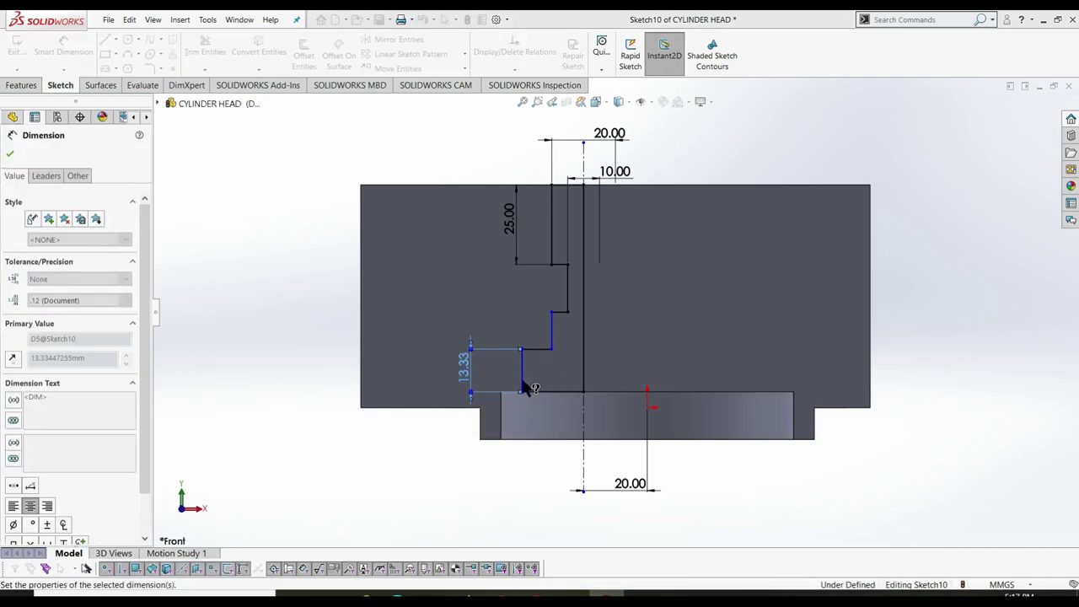
{"action": "left_click", "coordinate": [553, 337]}
{"action": "left_click", "coordinate": [486, 329]}
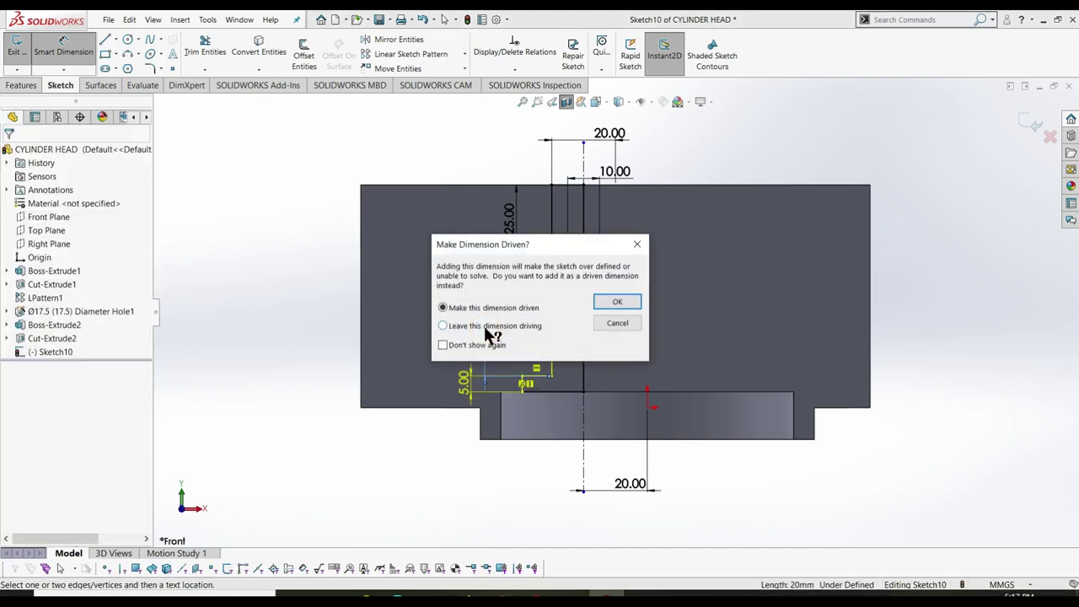
{"action": "left_click", "coordinate": [636, 244]}
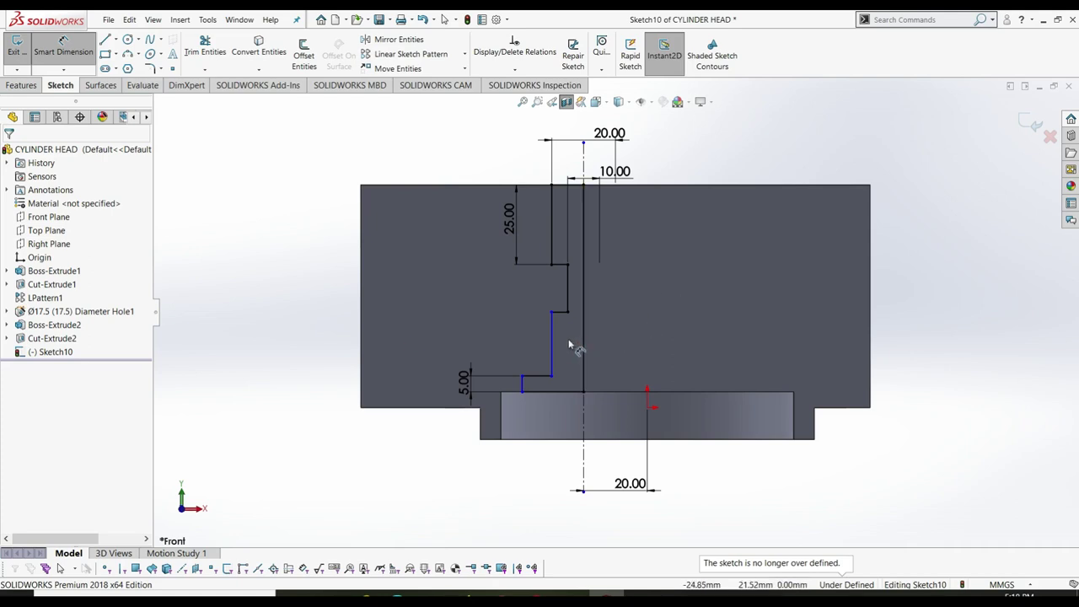
- Add a driven 20.00 reference dimension to the longer vertical segment of the port profile
{"action": "left_click", "coordinate": [521, 339]}
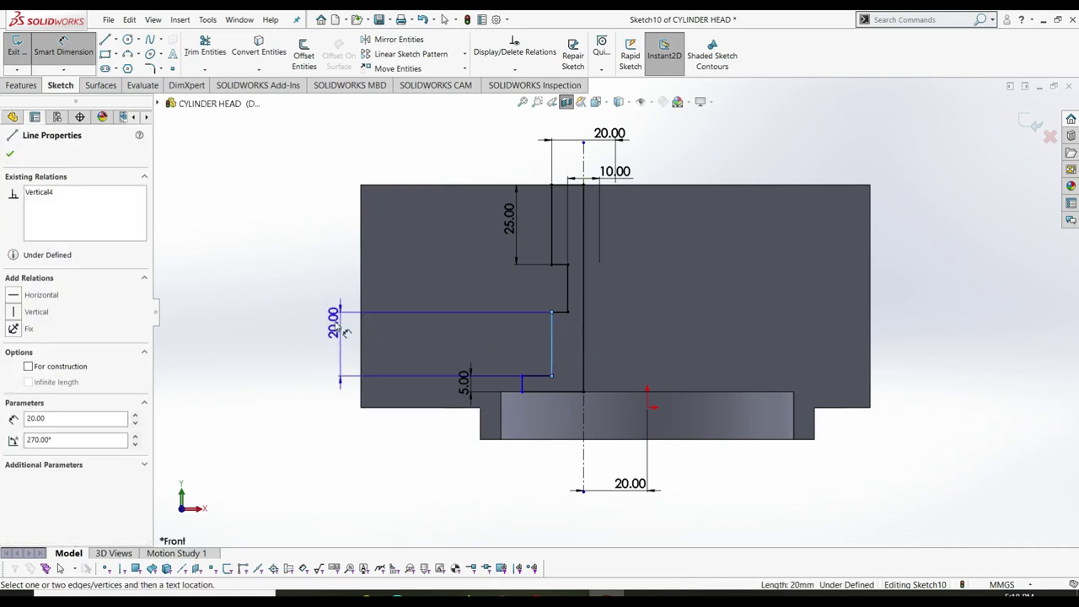
{"action": "left_click", "coordinate": [330, 320]}
{"action": "left_click", "coordinate": [616, 300]}
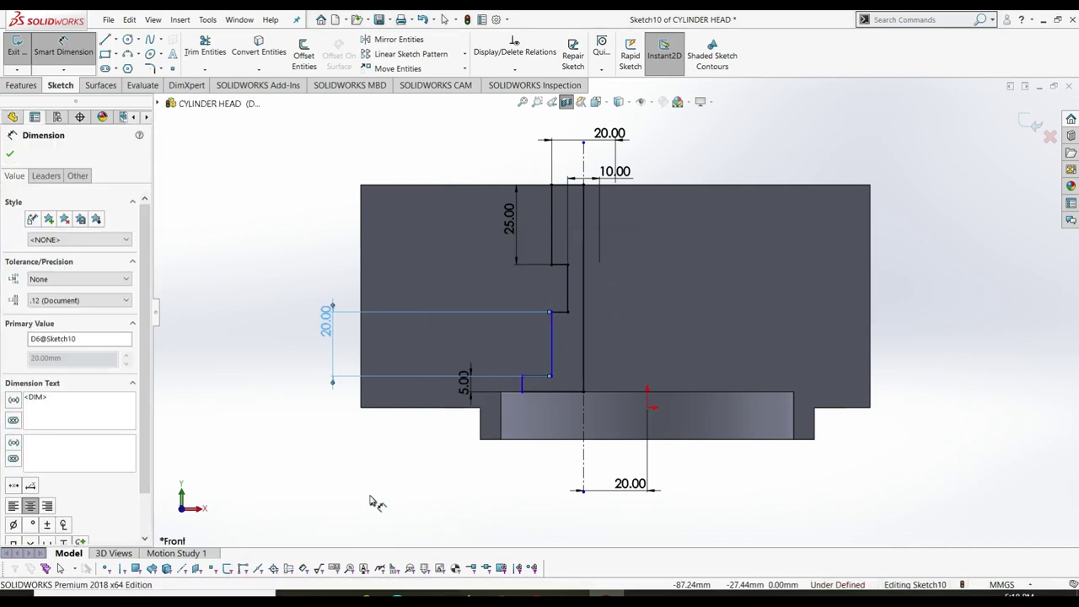
{"action": "left_click", "coordinate": [10, 154]}
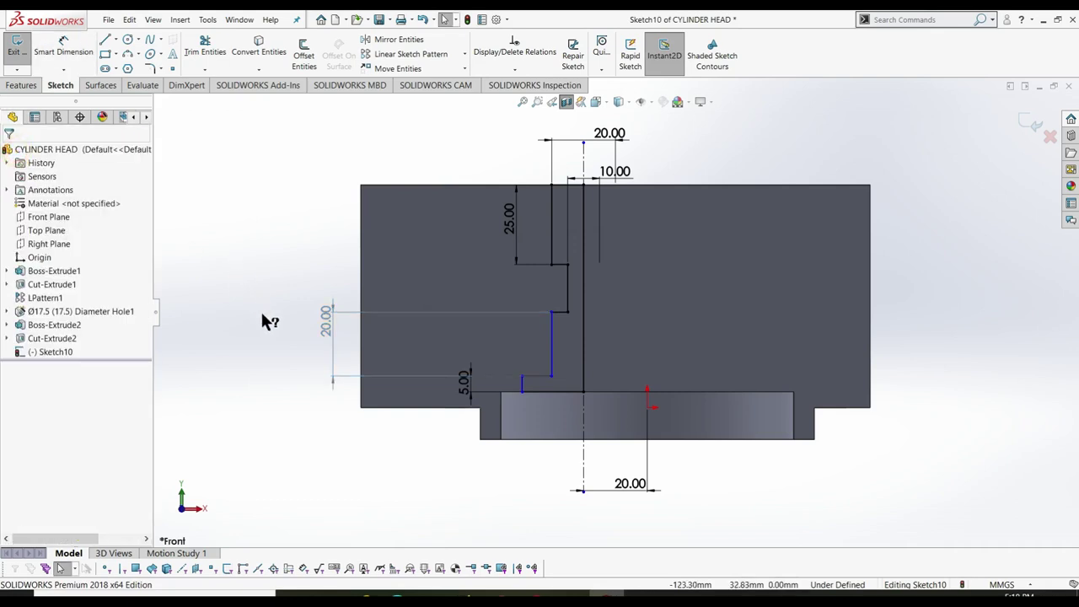
{"action": "right_click_drag", "start_coordinate": [290, 356], "coordinate": [290, 249]}
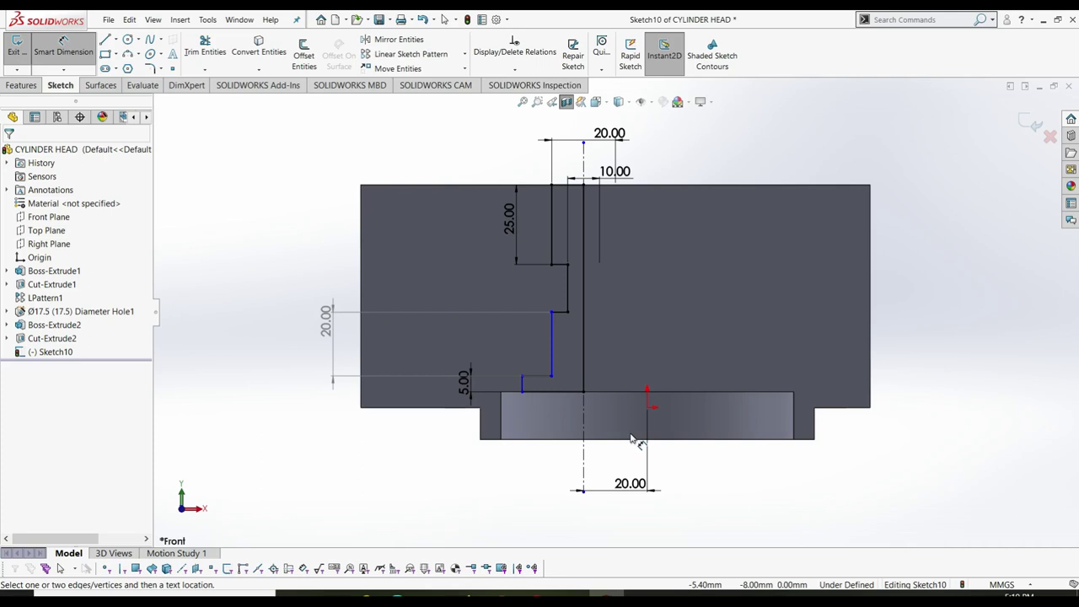
{"action": "right_click", "coordinate": [567, 299]}
{"action": "left_click", "coordinate": [248, 294]}
{"action": "right_click", "coordinate": [247, 294]}
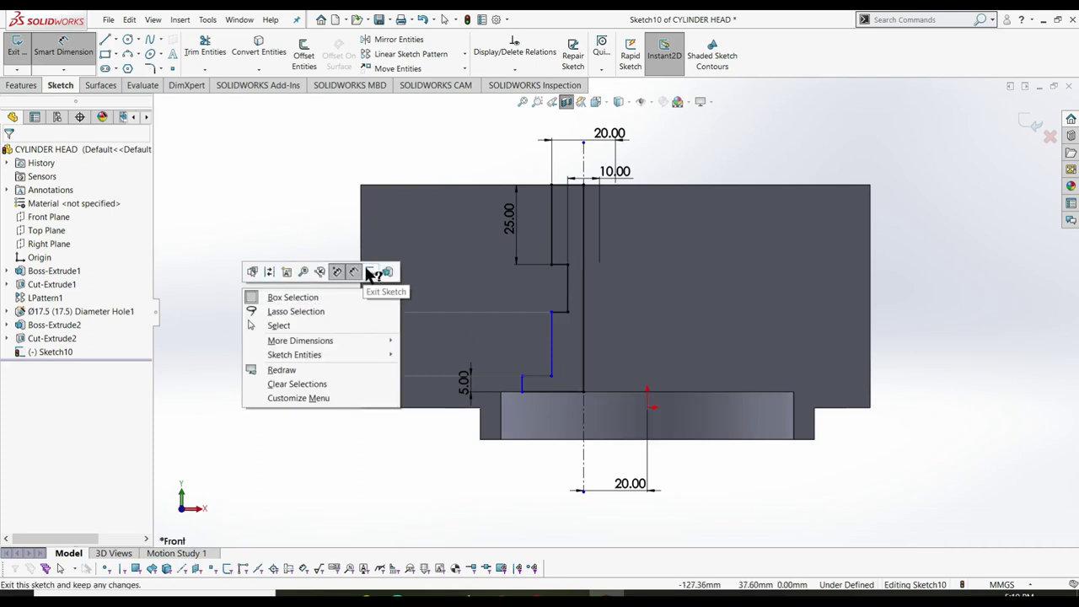
{"action": "left_click", "coordinate": [286, 329]}
{"action": "left_click", "coordinate": [568, 304]}
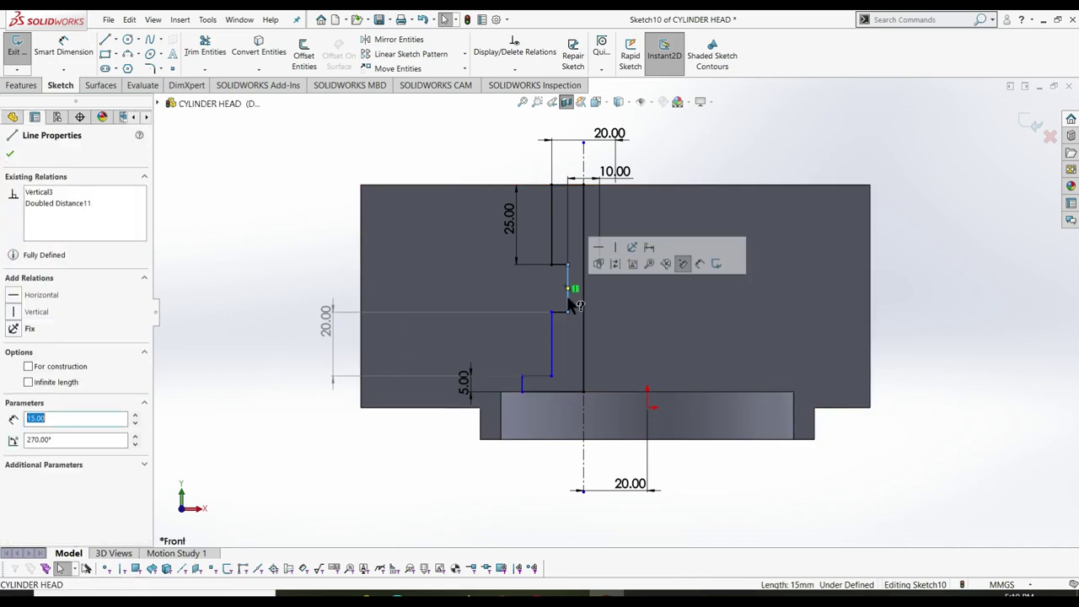
{"action": "right_click", "coordinate": [571, 305]}
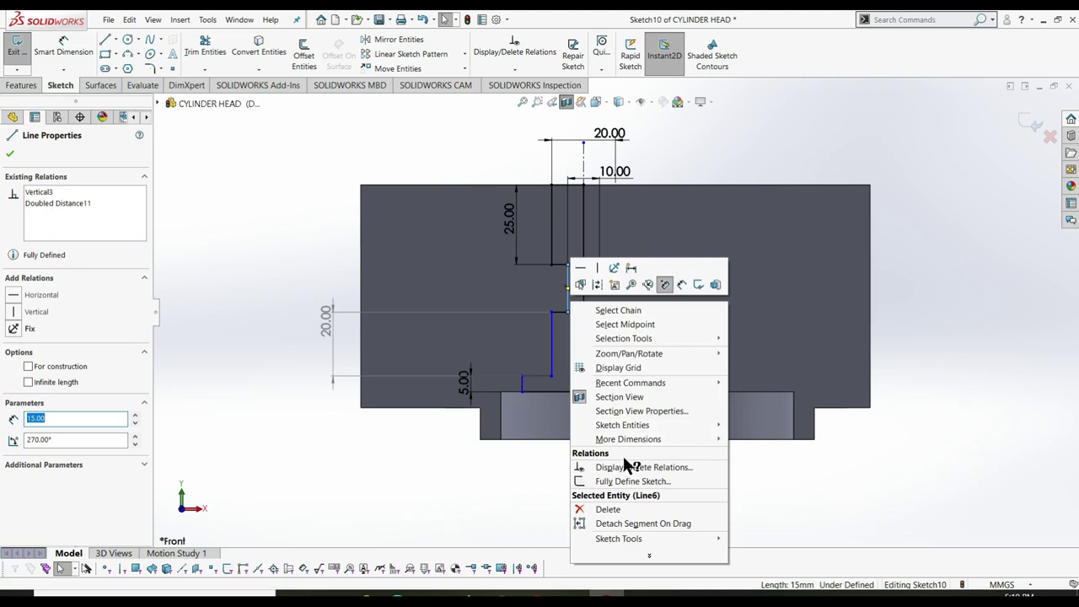
{"action": "left_click", "coordinate": [435, 485]}
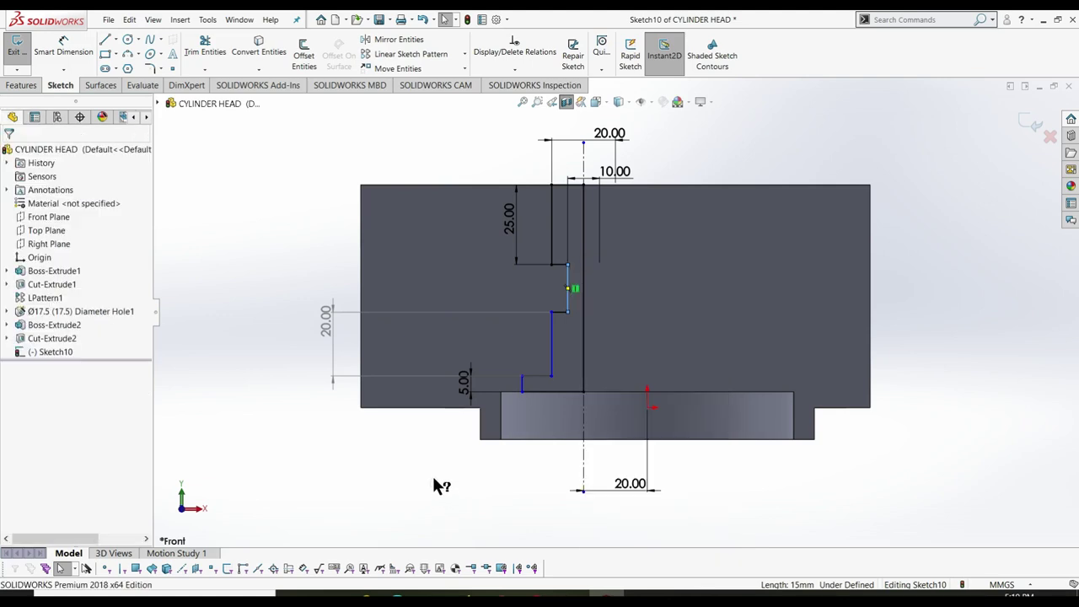
{"action": "scroll", "coordinate": [563, 289], "scroll_direction": "down", "scroll_amount": 3}
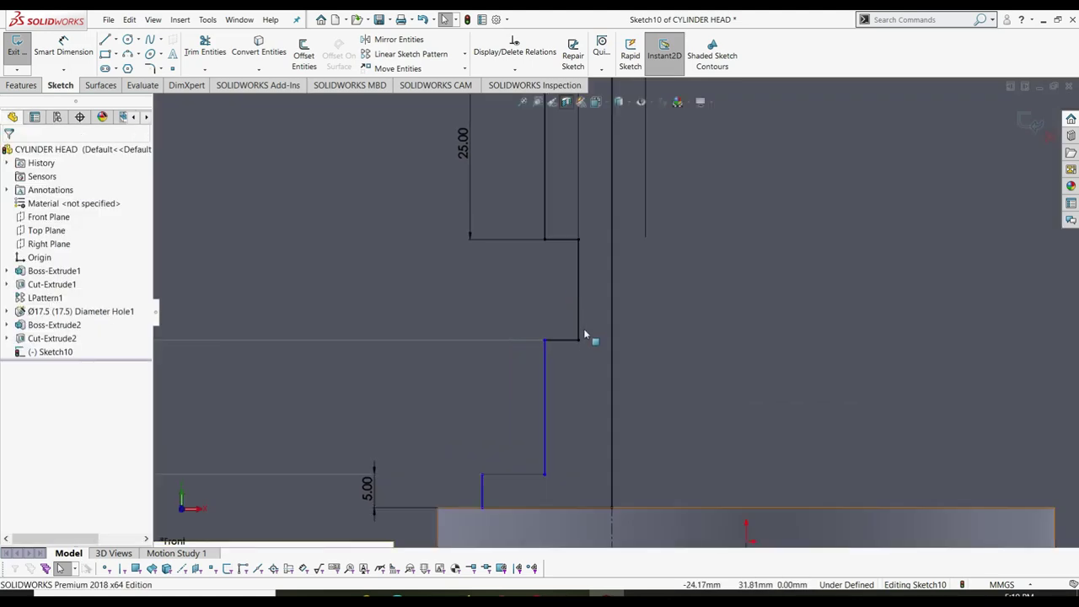
{"action": "left_click", "coordinate": [580, 329]}
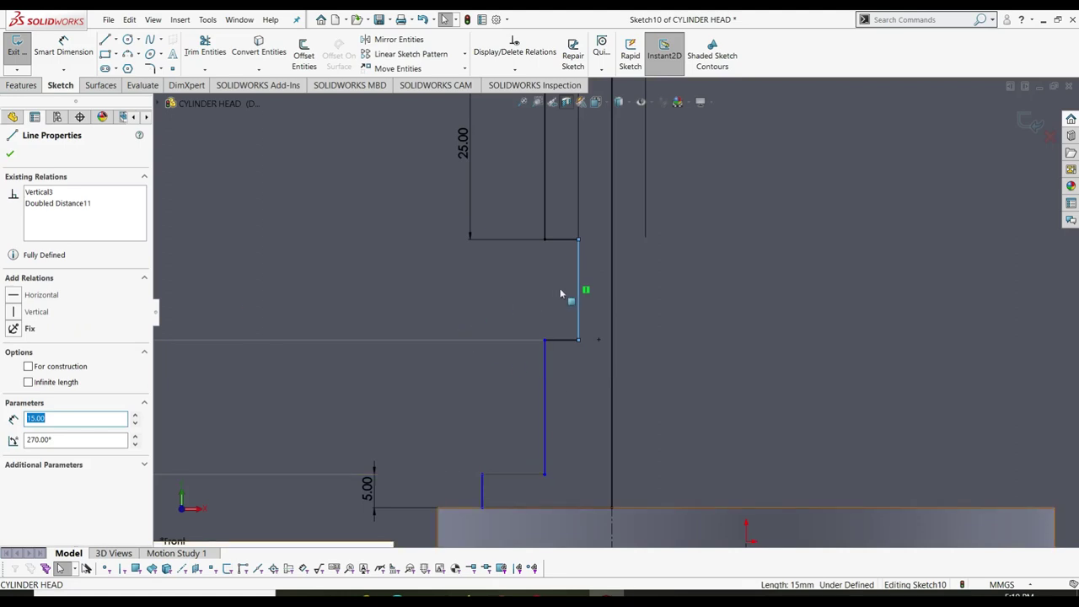
{"action": "right_click", "coordinate": [585, 290]}
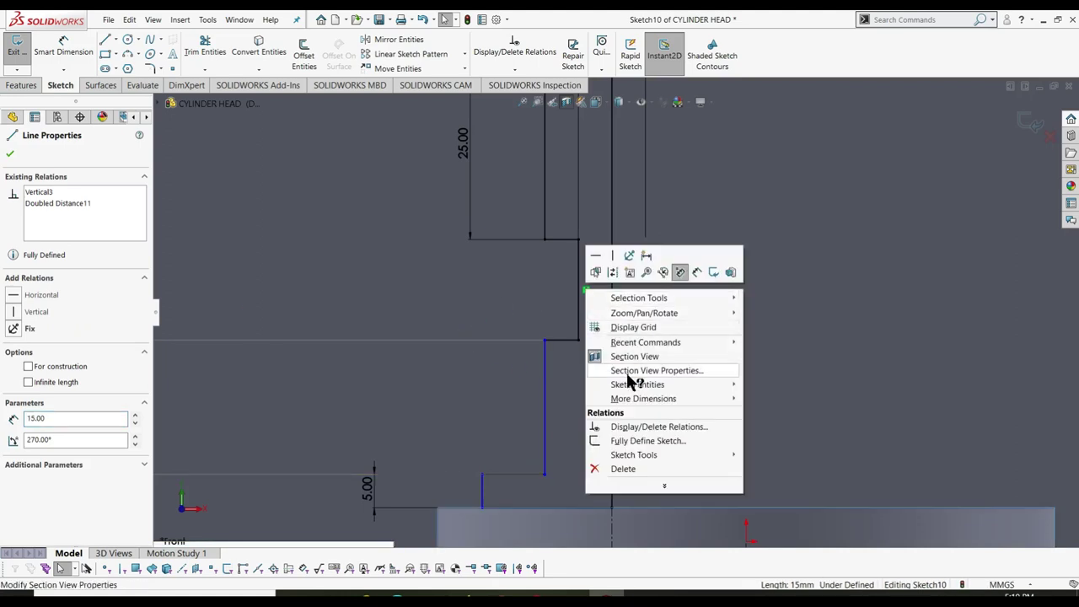
{"action": "left_click", "coordinate": [624, 469]}
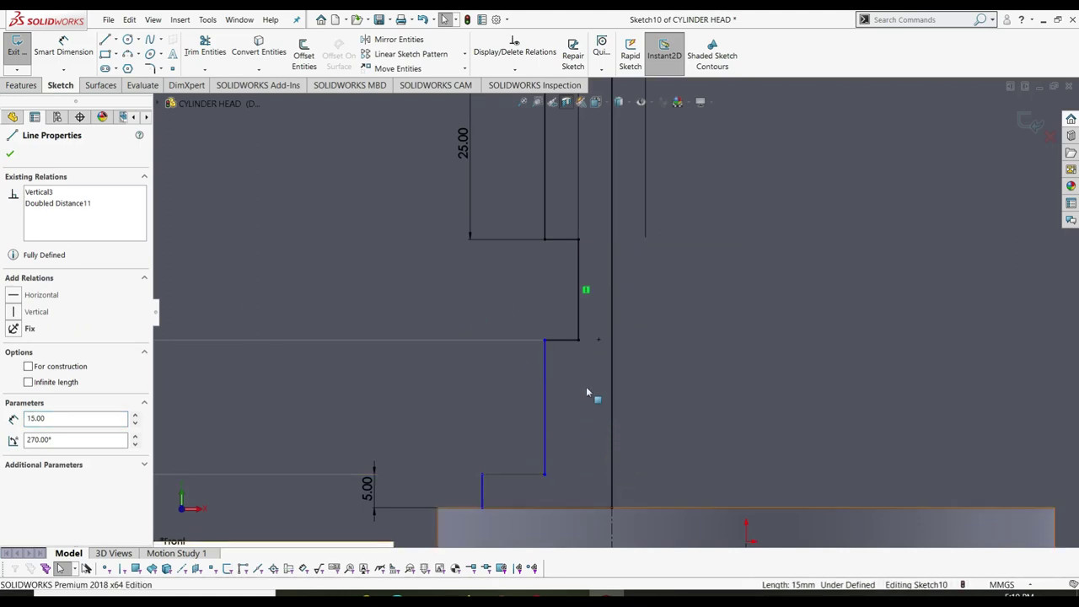
{"action": "left_click", "coordinate": [586, 291]}
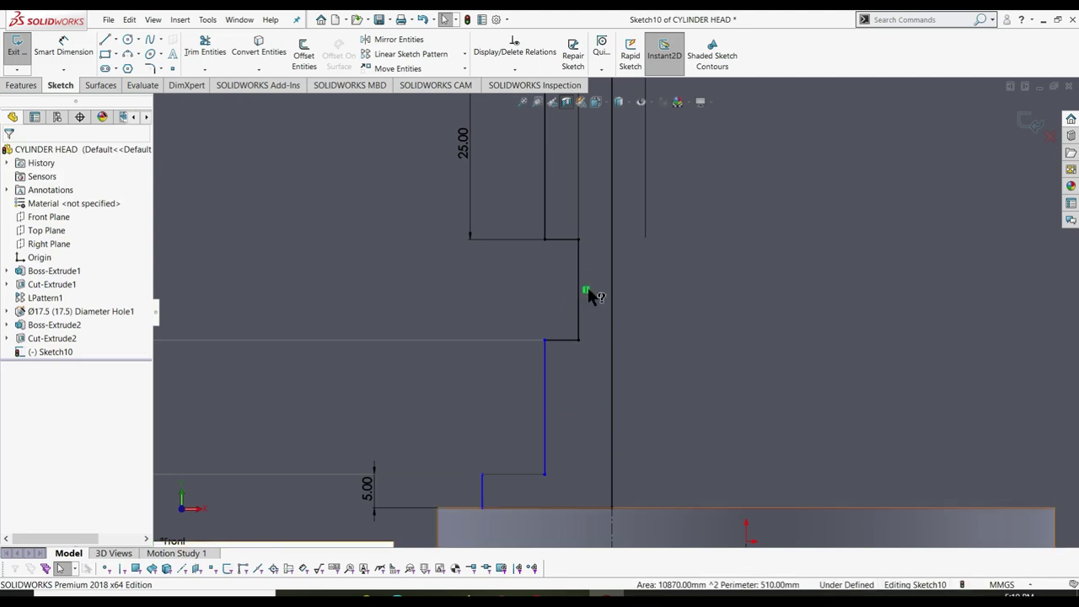
{"action": "left_click", "coordinate": [588, 292]}
{"action": "scroll", "coordinate": [586, 301], "scroll_direction": "up", "scroll_amount": 2}
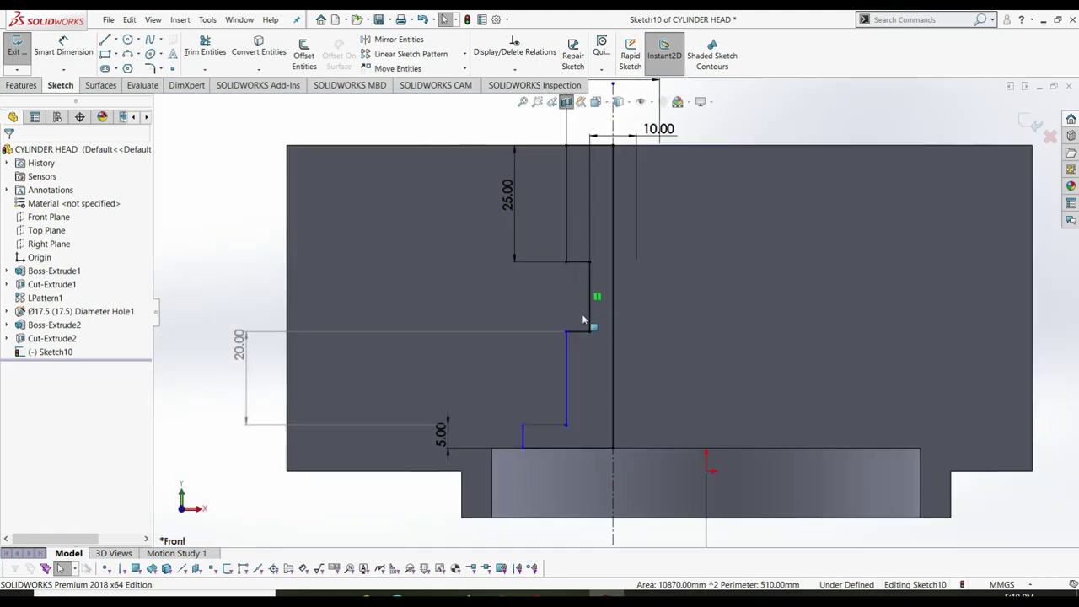
{"action": "left_click", "coordinate": [588, 328]}
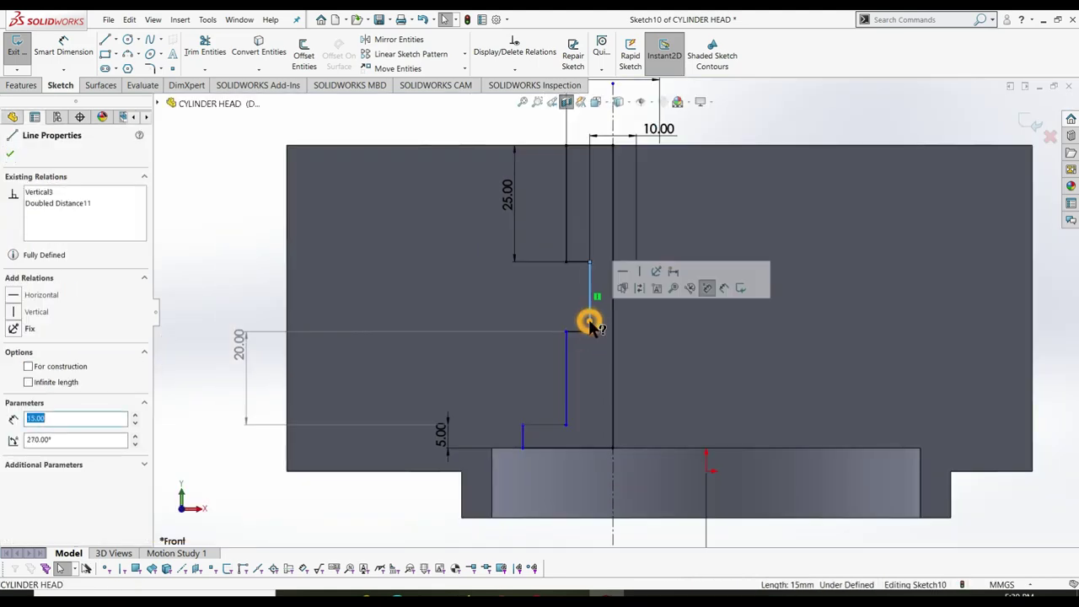
{"action": "left_click", "coordinate": [580, 331]}
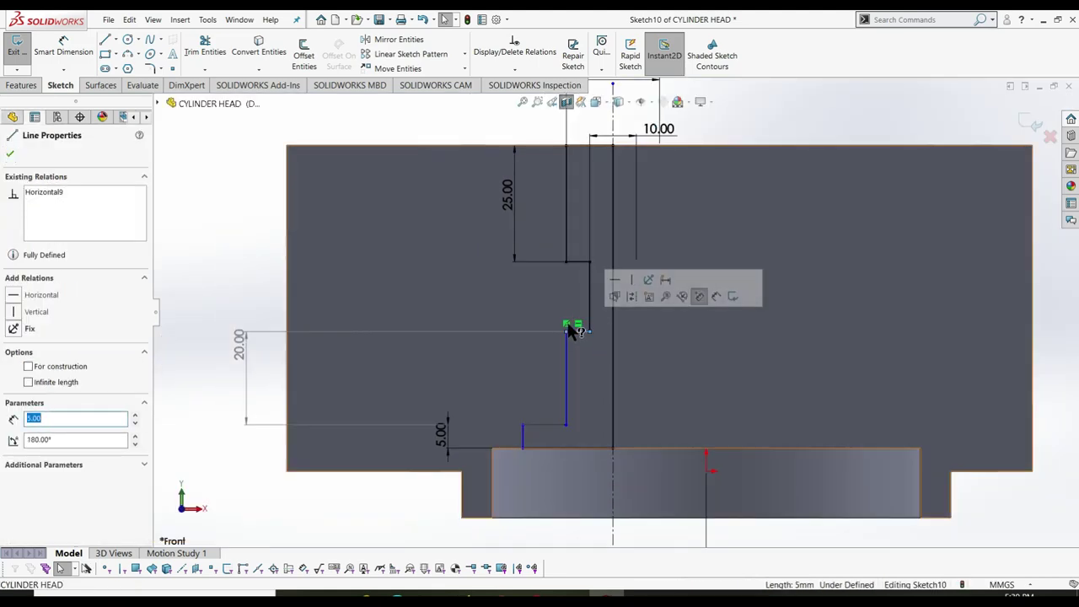
{"action": "right_click", "coordinate": [570, 329]}
{"action": "left_click", "coordinate": [602, 503]}
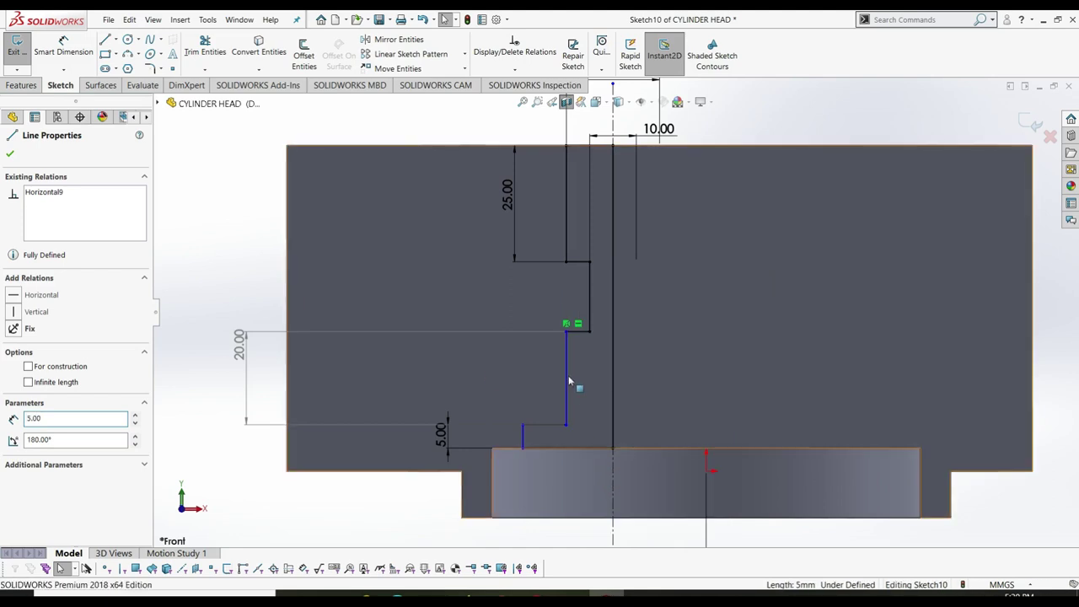
{"action": "left_click", "coordinate": [579, 339]}
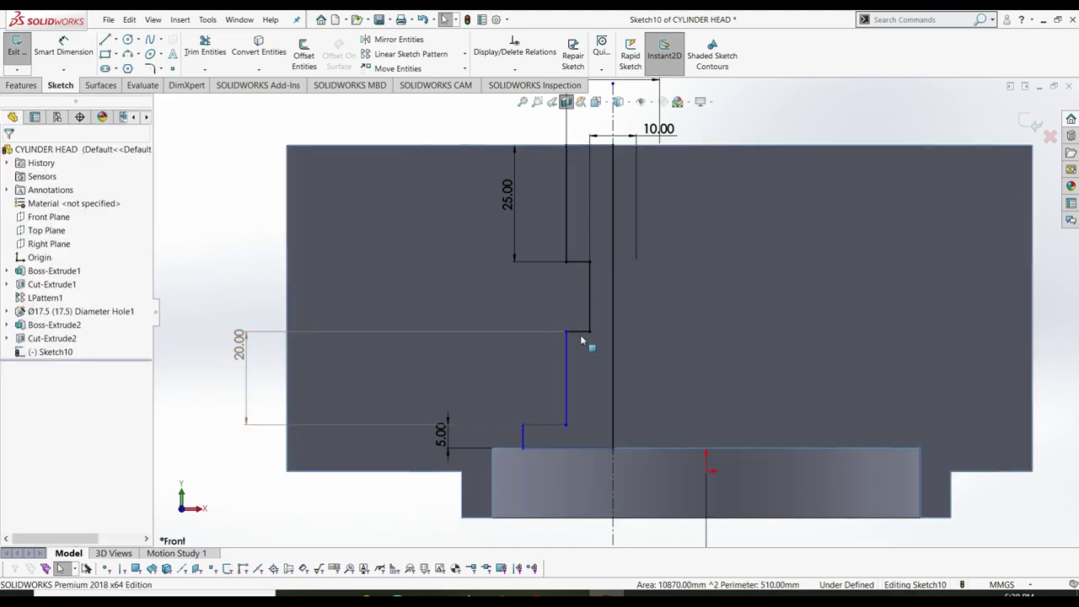
{"action": "left_click", "coordinate": [578, 330]}
{"action": "left_click", "coordinate": [569, 327]}
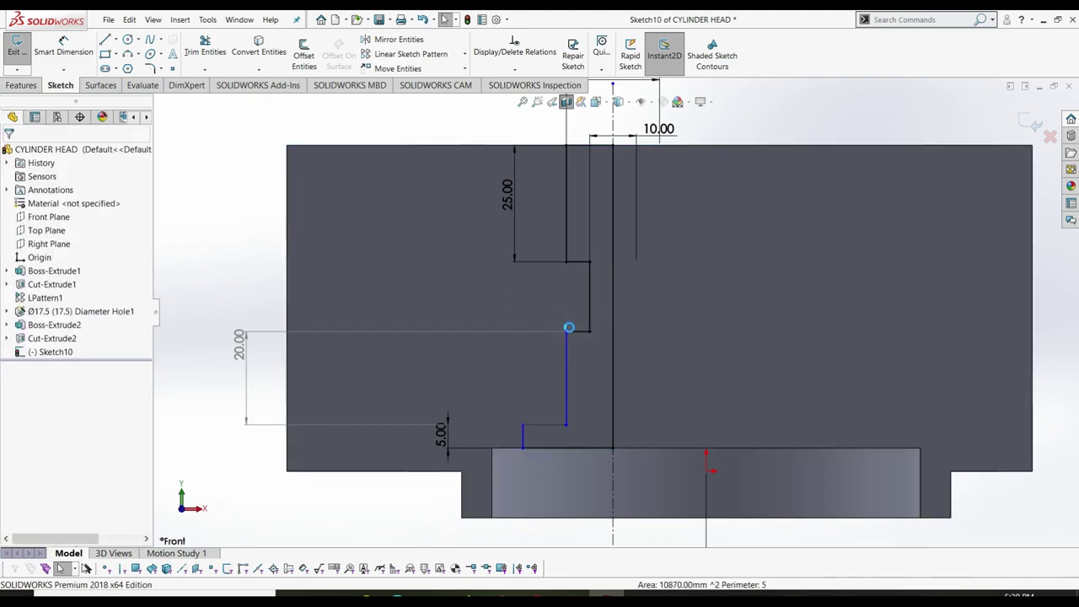
{"action": "left_click", "coordinate": [578, 332]}
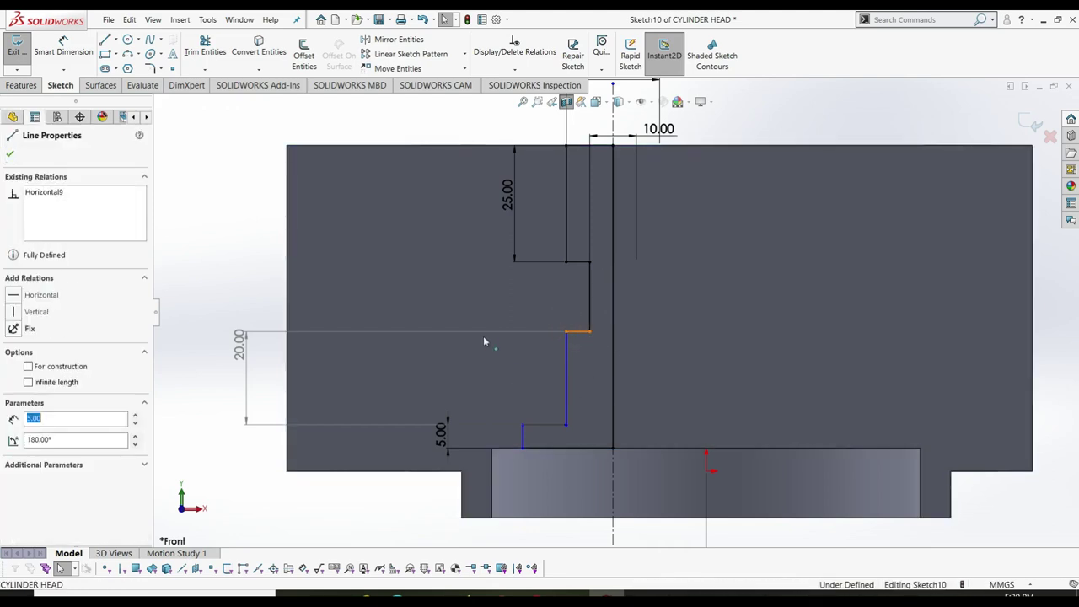
{"action": "left_click", "coordinate": [570, 333]}
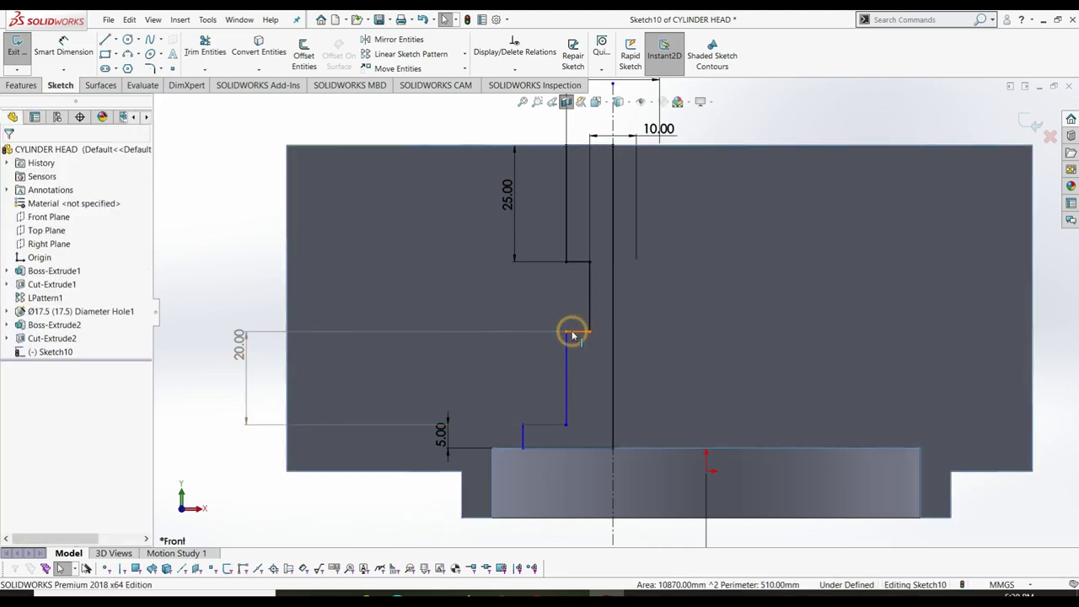
{"action": "left_click", "coordinate": [571, 334]}
{"action": "left_click", "coordinate": [570, 331]}
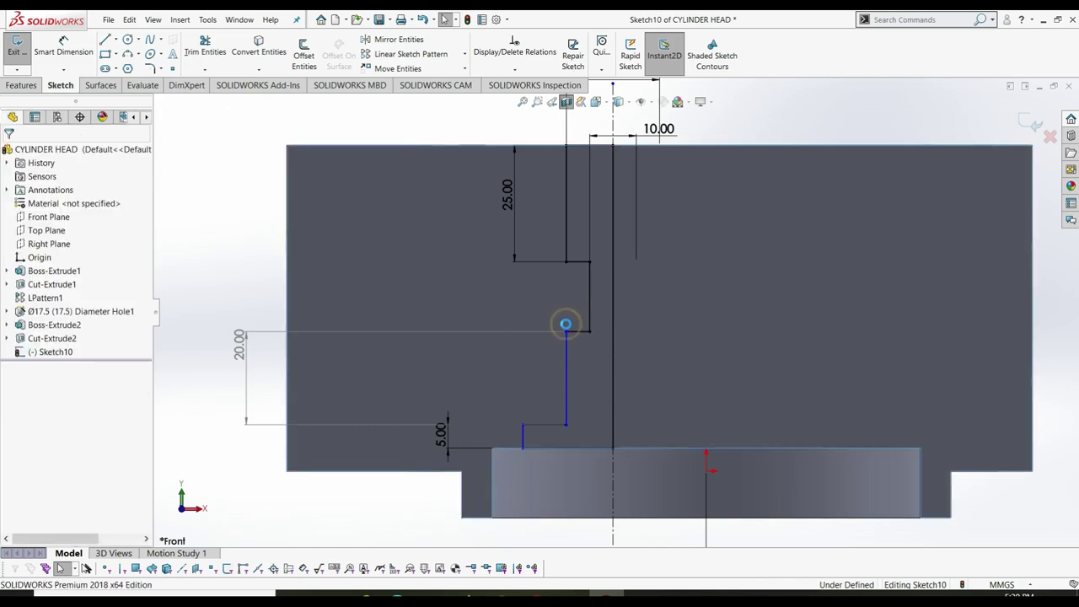
{"action": "left_click", "coordinate": [572, 332]}
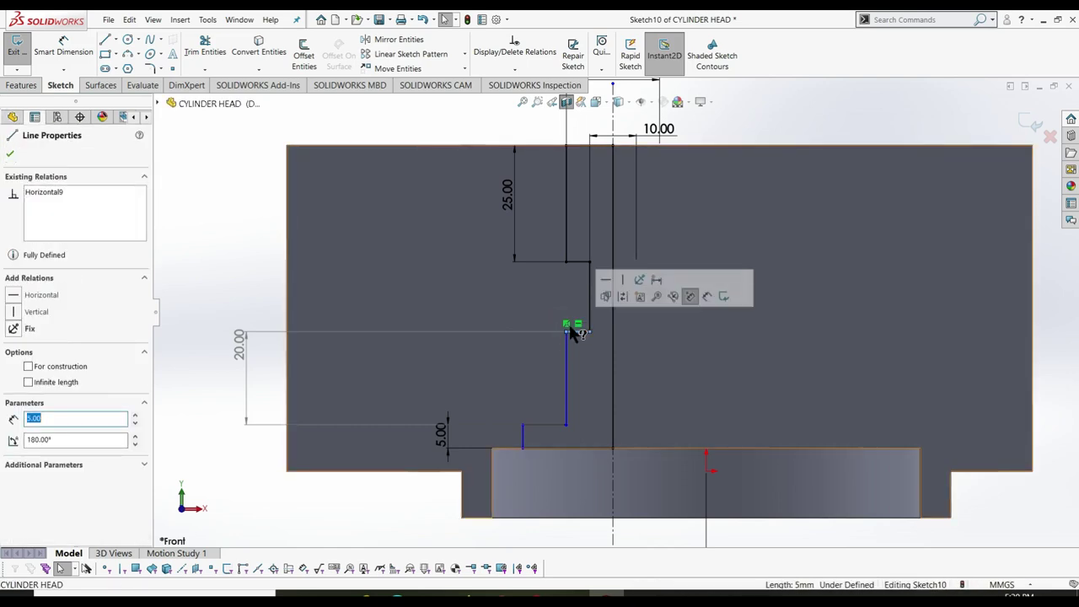
{"action": "right_click", "coordinate": [568, 331]}
{"action": "left_click", "coordinate": [532, 306]}
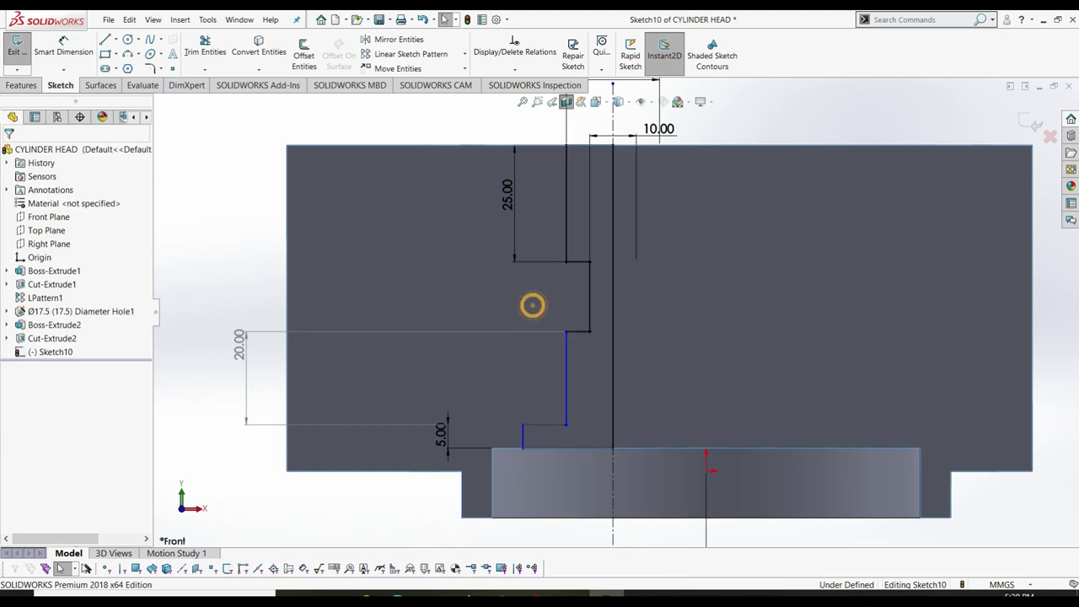
{"action": "left_click", "coordinate": [571, 333]}
{"action": "left_click", "coordinate": [571, 329]}
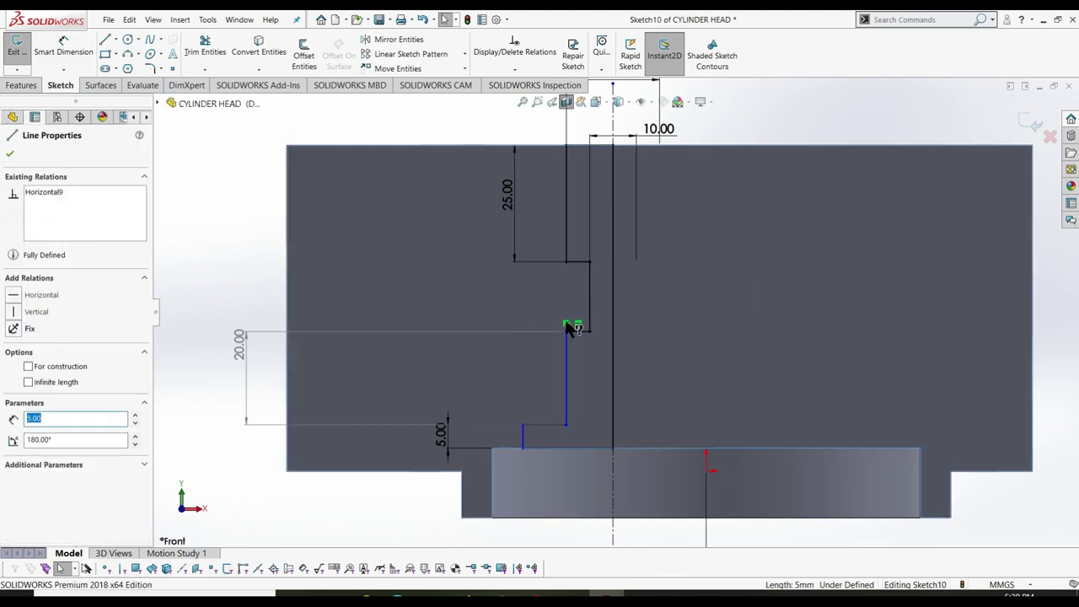
{"action": "right_click", "coordinate": [567, 325]}
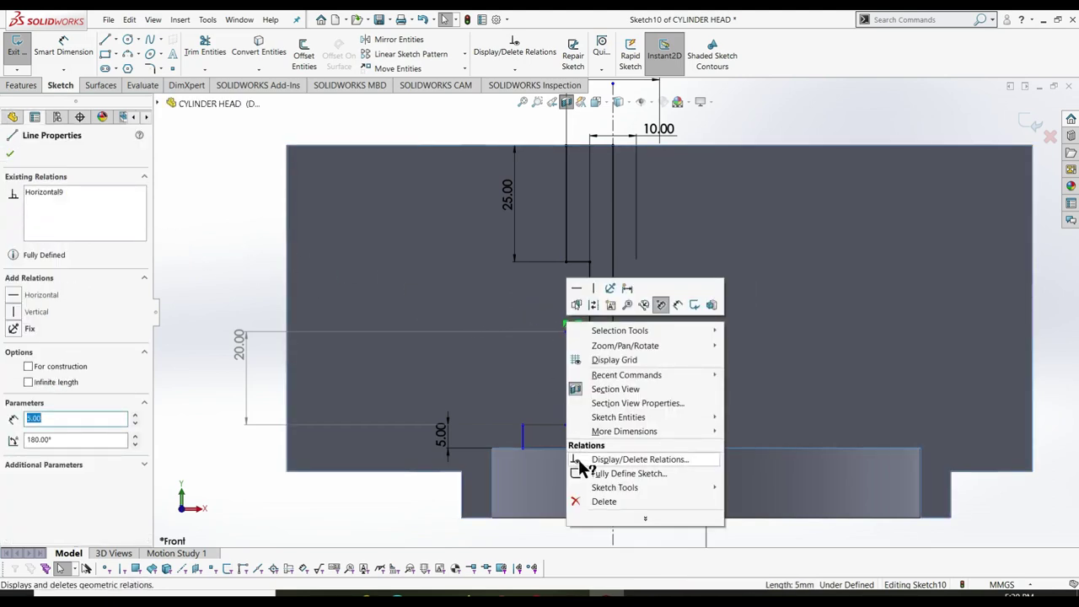
{"action": "left_click", "coordinate": [597, 524]}
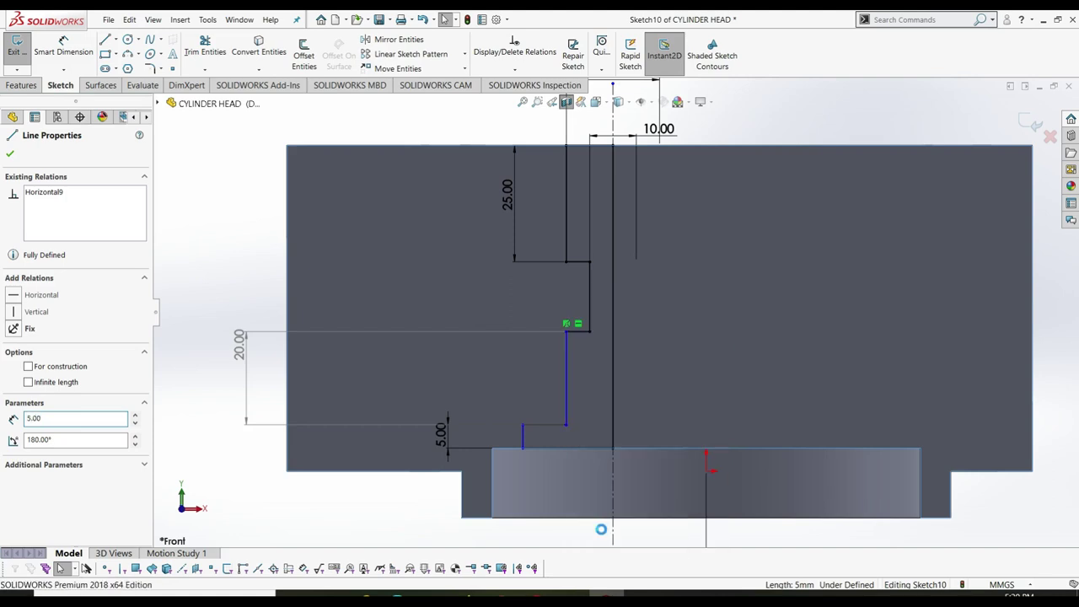
{"action": "right_click", "coordinate": [567, 328]}
{"action": "left_click", "coordinate": [597, 506]}
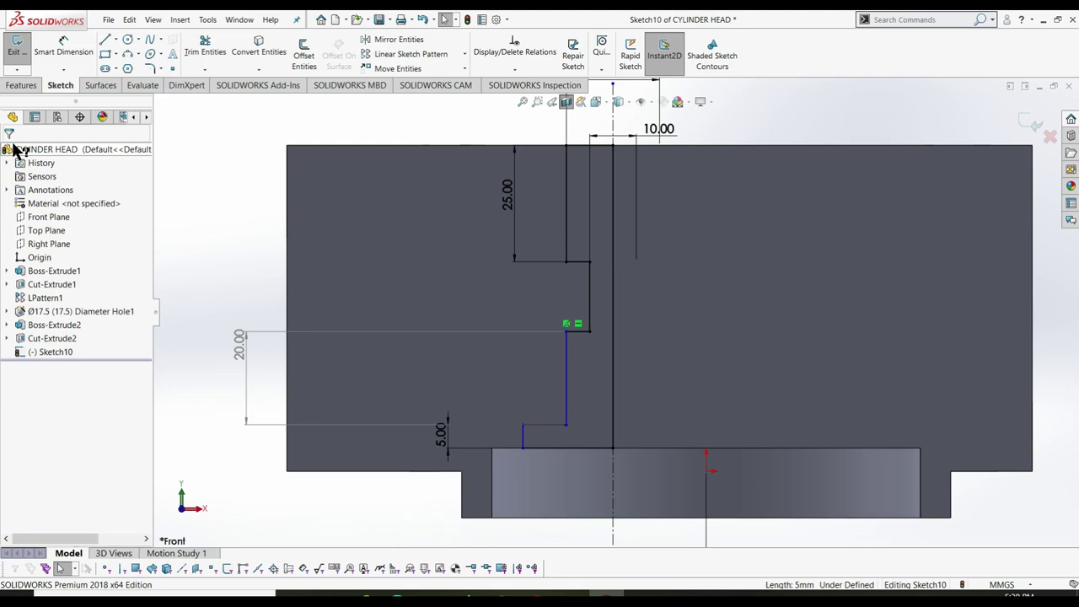
{"action": "right_click", "coordinate": [570, 329]}
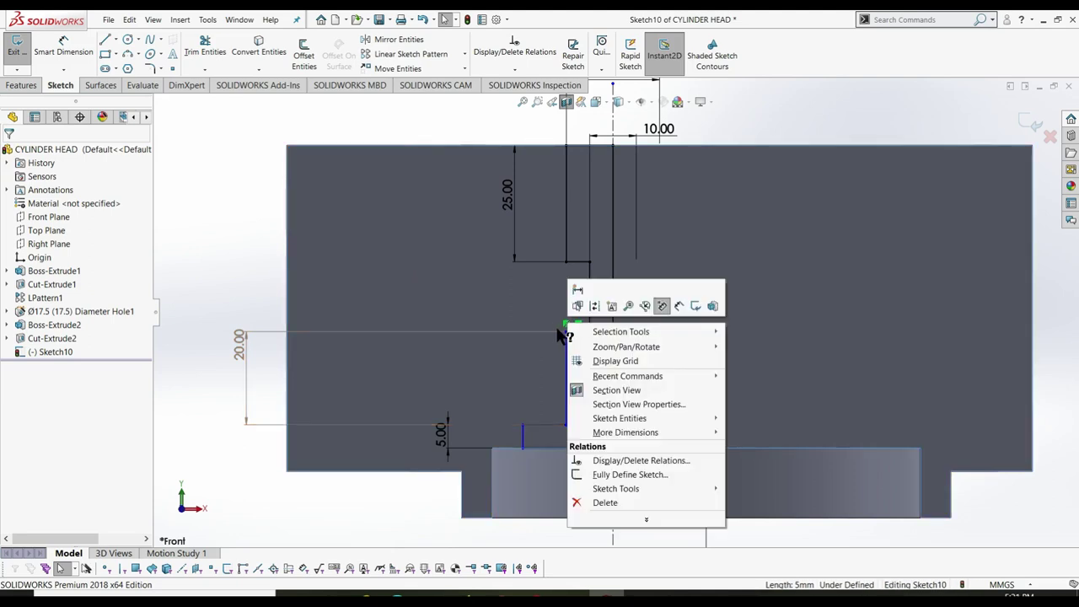
{"action": "left_click", "coordinate": [578, 392]}
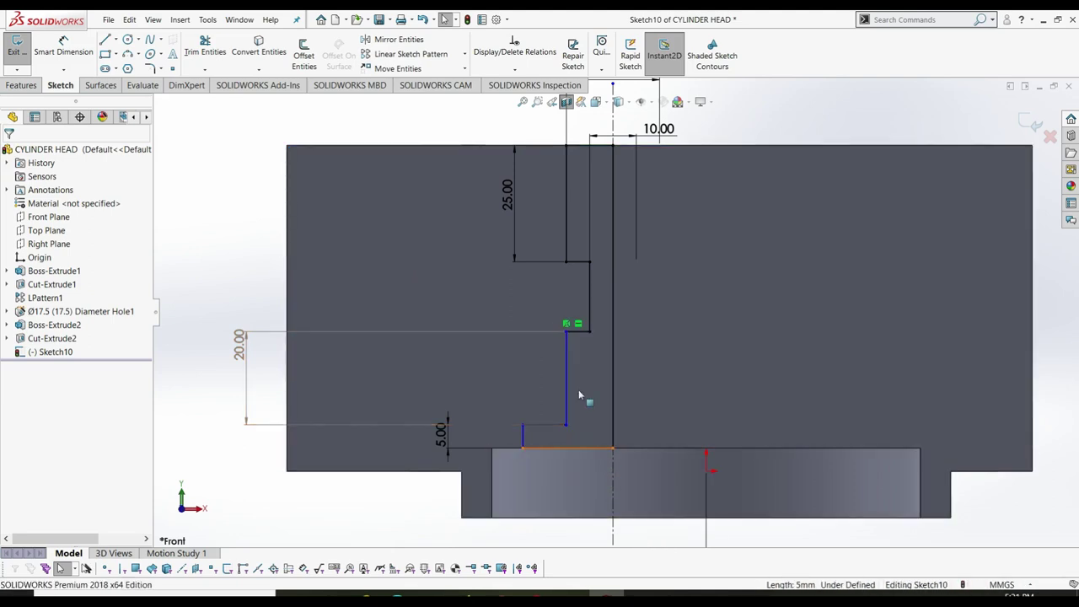
{"action": "scroll", "coordinate": [570, 324], "scroll_direction": "down", "scroll_amount": 5}
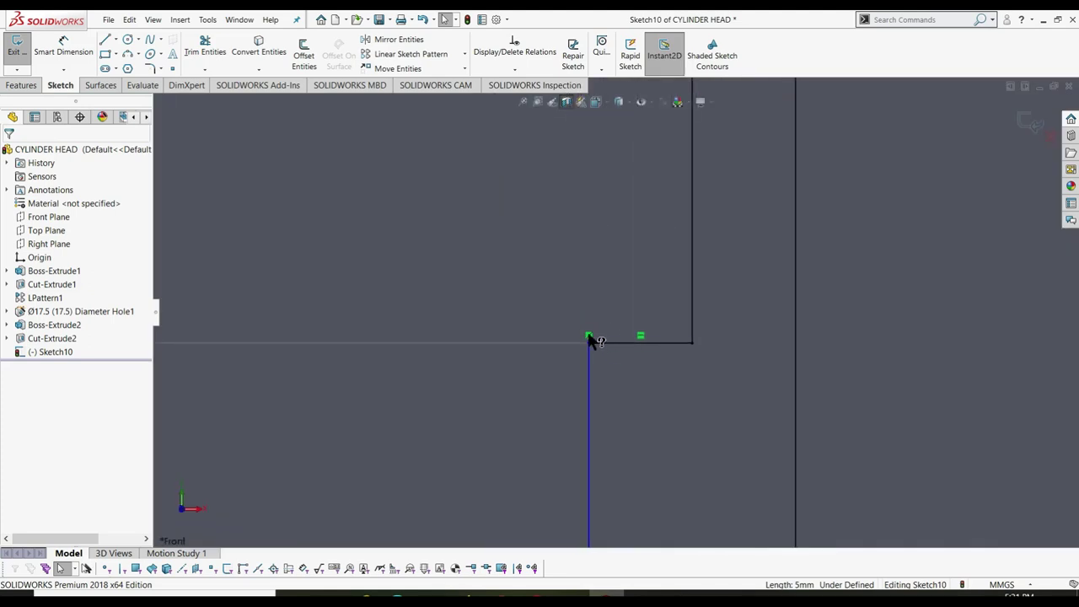
{"action": "right_click", "coordinate": [591, 340]}
{"action": "left_click", "coordinate": [573, 366]}
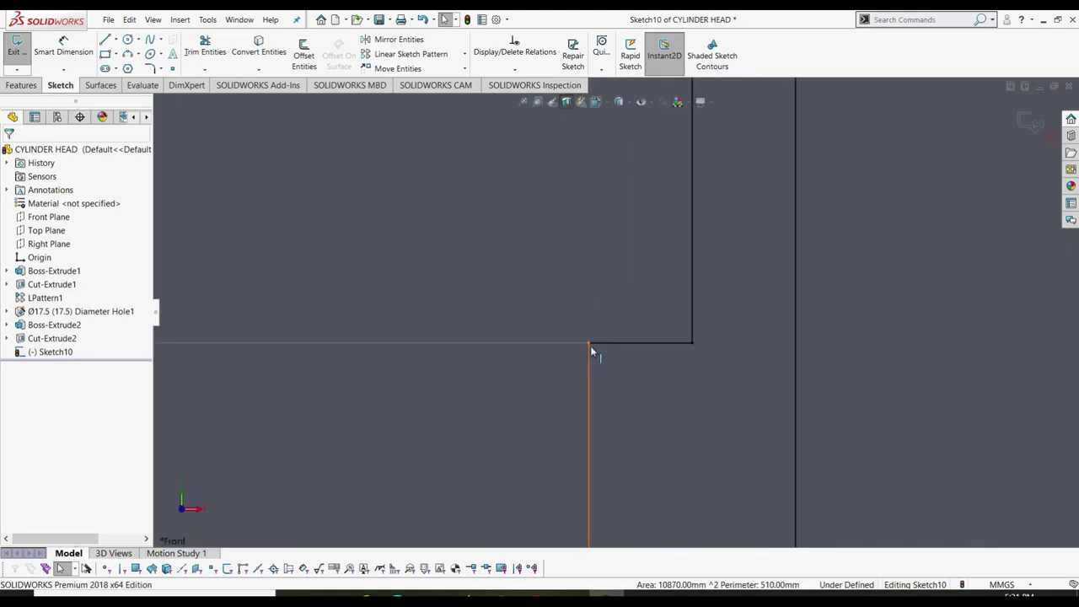
{"action": "left_click", "coordinate": [590, 347]}
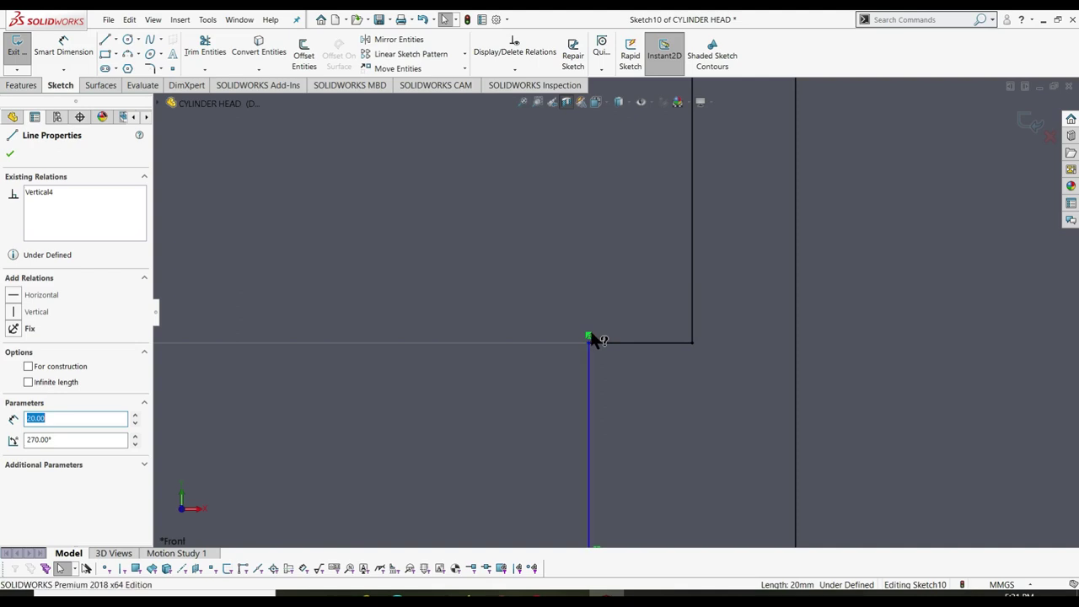
{"action": "right_click", "coordinate": [592, 339]}
{"action": "left_click", "coordinate": [641, 516]}
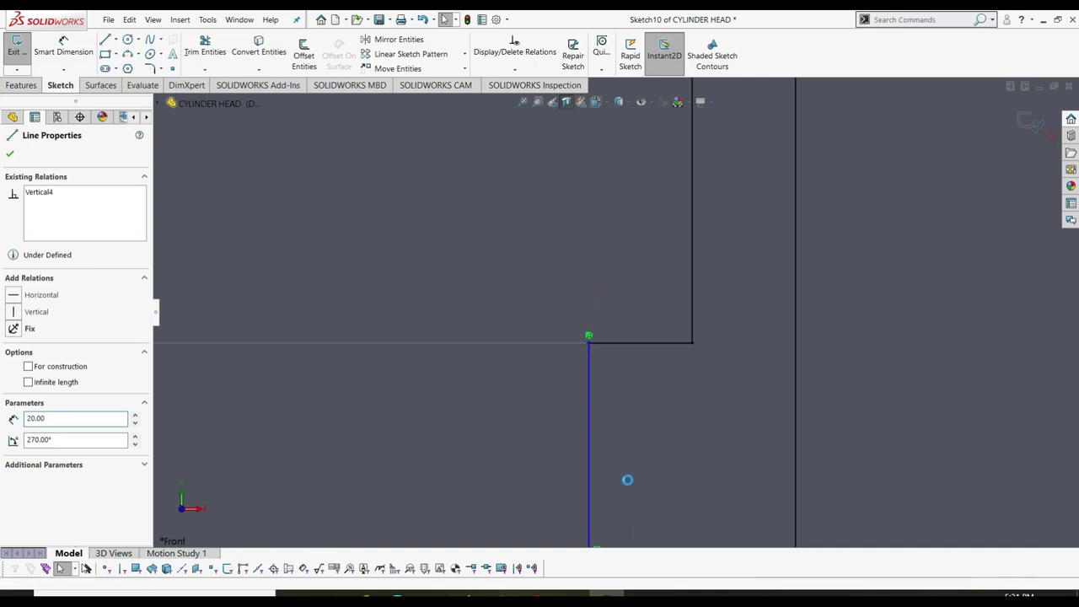
{"action": "left_click", "coordinate": [595, 358]}
{"action": "right_click", "coordinate": [595, 358]}
{"action": "left_click", "coordinate": [566, 295]}
{"action": "left_click", "coordinate": [659, 343]}
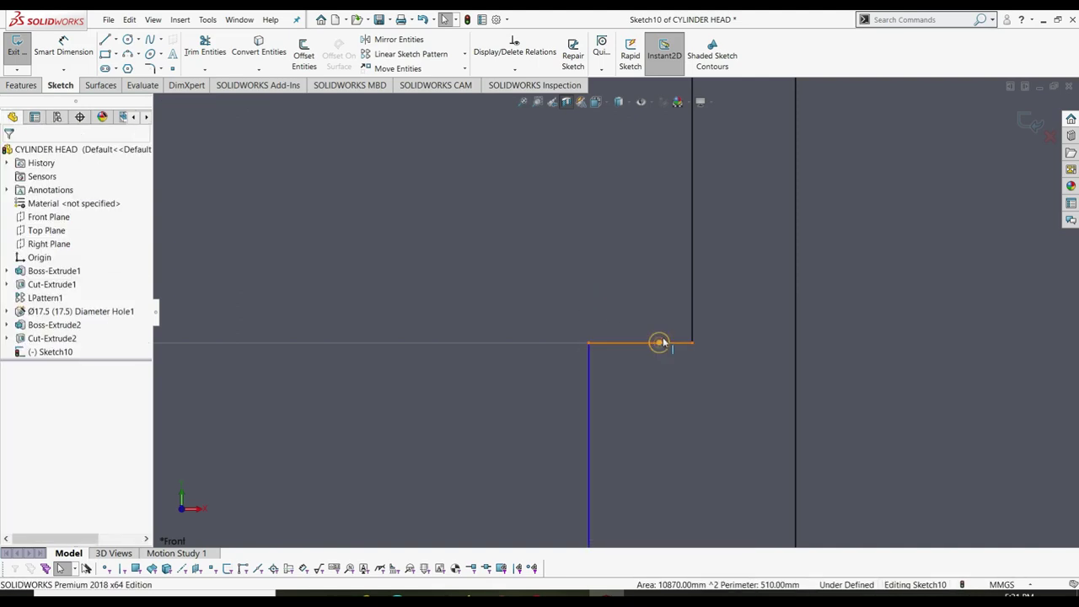
{"action": "left_click", "coordinate": [662, 342]}
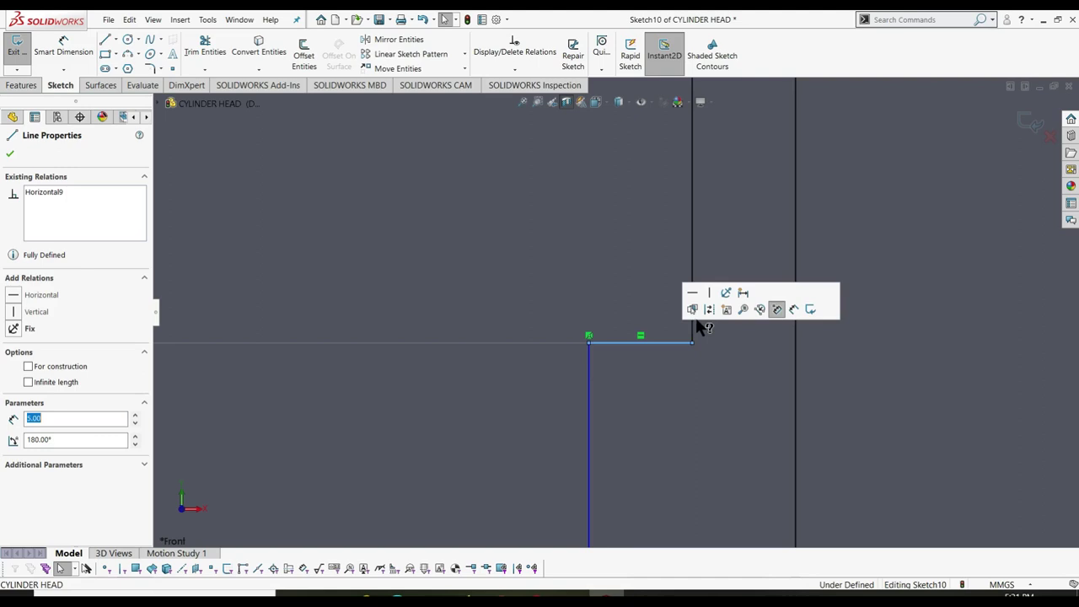
{"action": "right_click", "coordinate": [592, 341]}
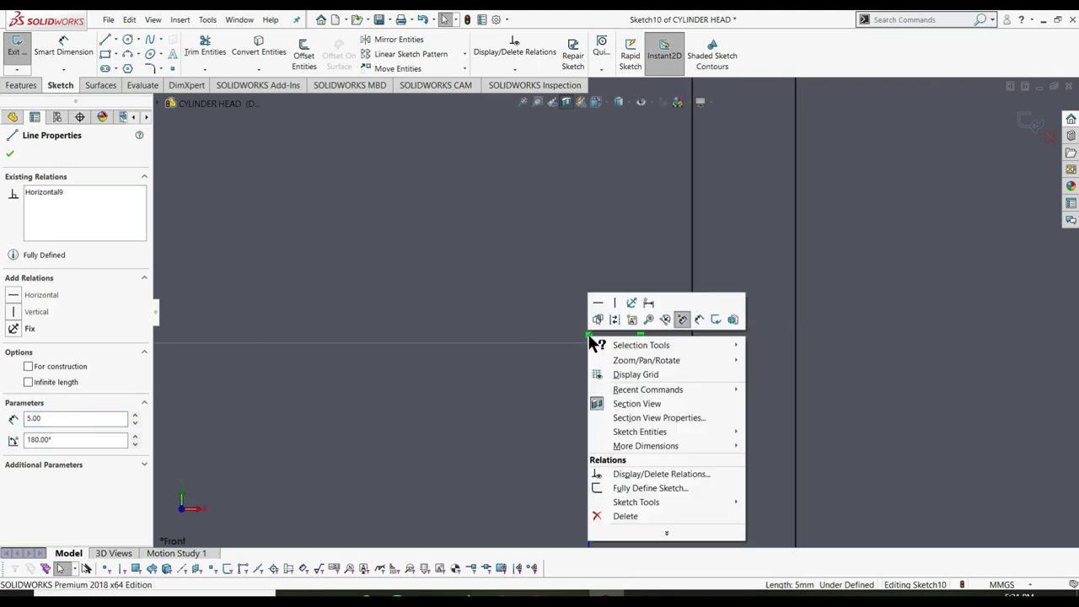
{"action": "left_click", "coordinate": [518, 285]}
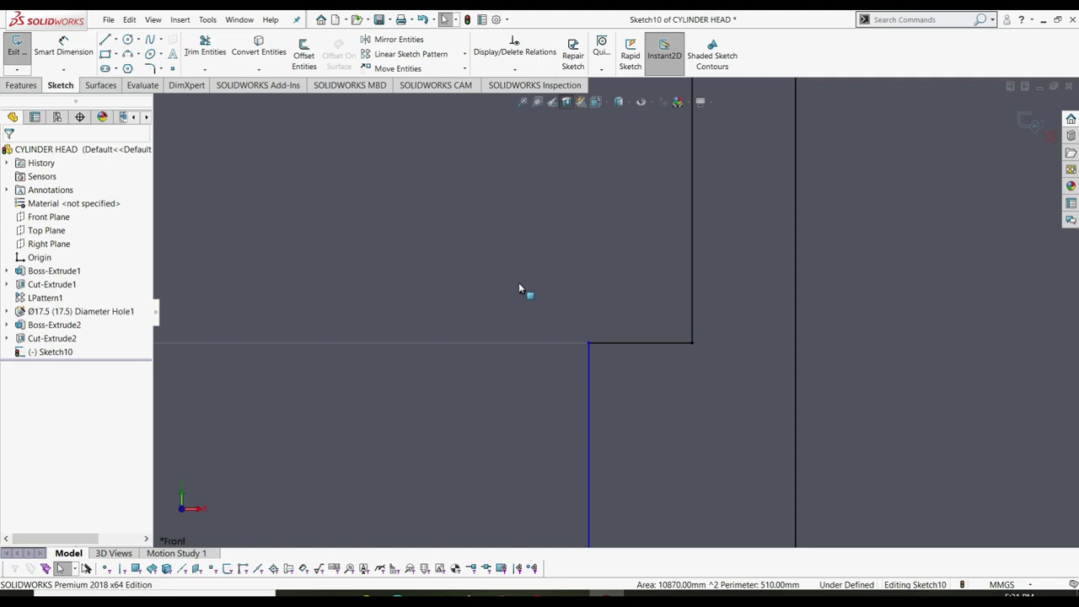
{"action": "left_click", "coordinate": [596, 342]}
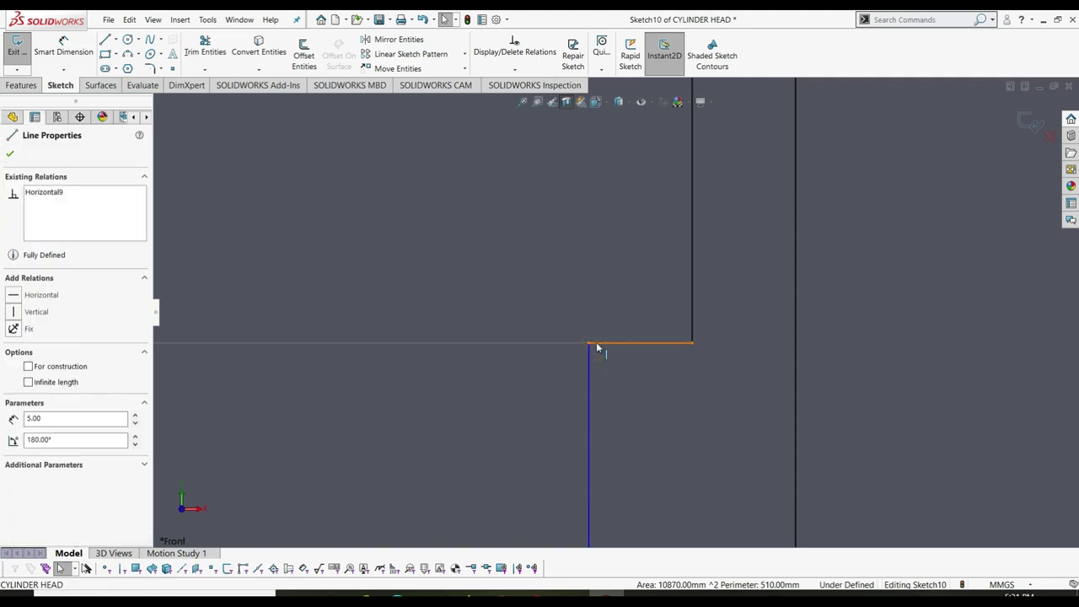
{"action": "key", "text": "Escape"}
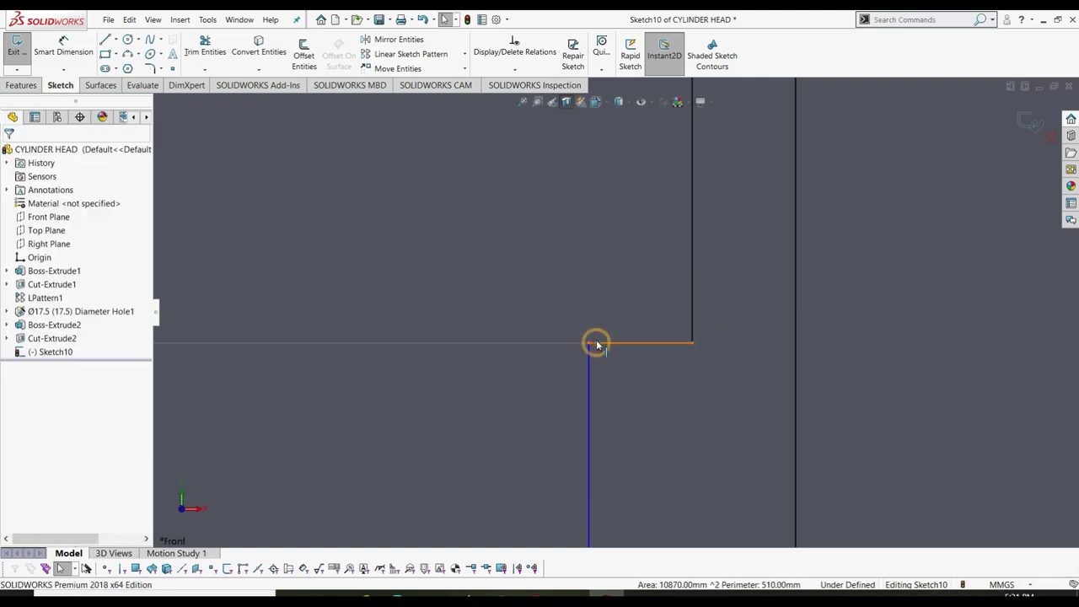
{"action": "left_click", "coordinate": [592, 341]}
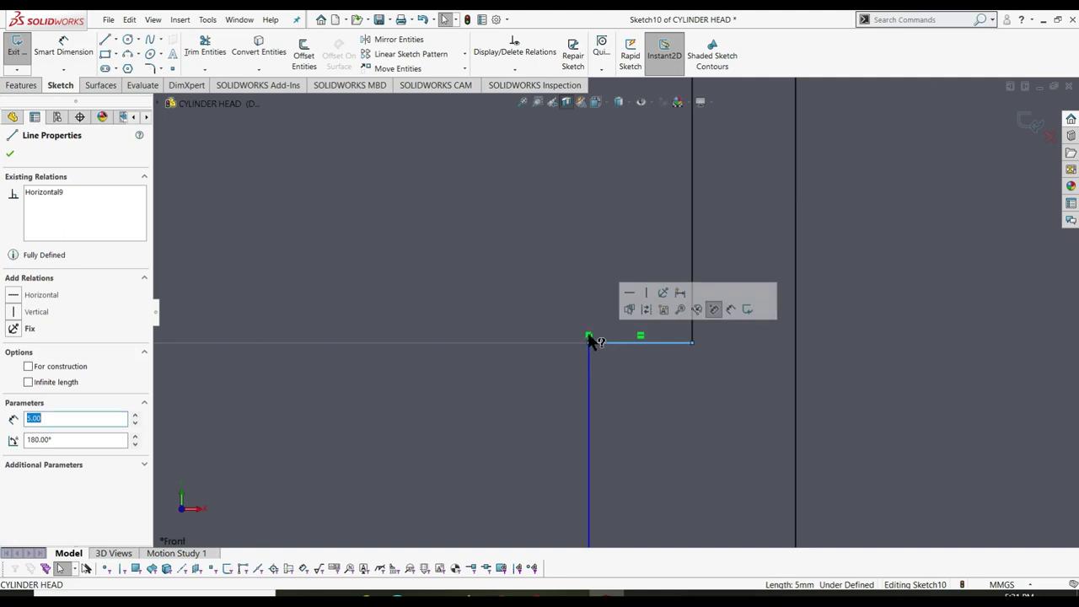
{"action": "scroll", "coordinate": [592, 341], "scroll_direction": "down", "scroll_amount": 3}
{"action": "scroll", "coordinate": [598, 346], "scroll_direction": "down", "scroll_amount": 2}
{"action": "key", "text": "Escape"}
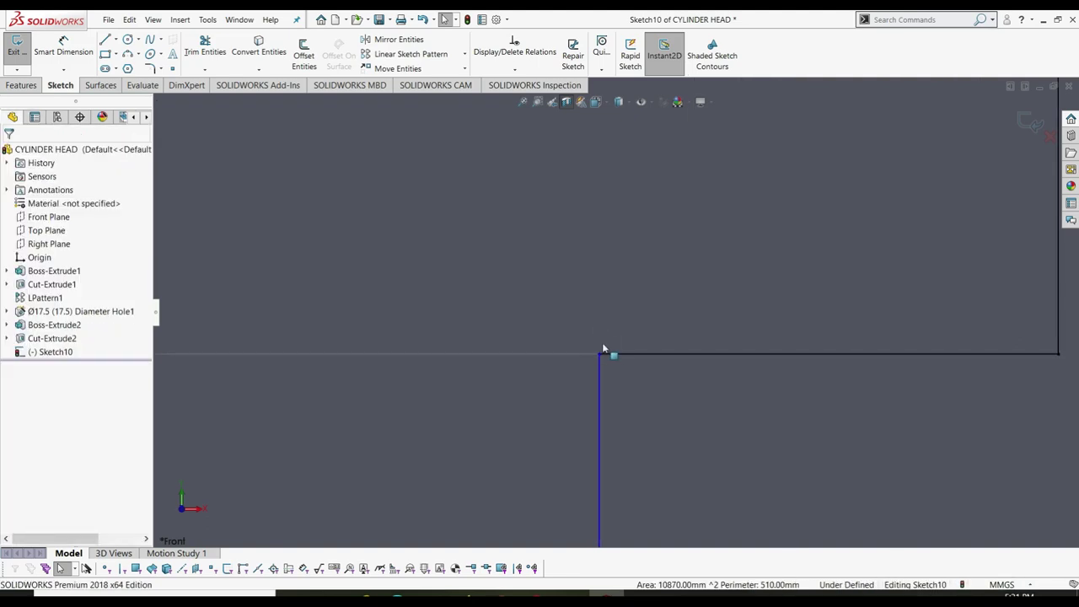
{"action": "left_click", "coordinate": [612, 351]}
{"action": "left_click", "coordinate": [600, 345]}
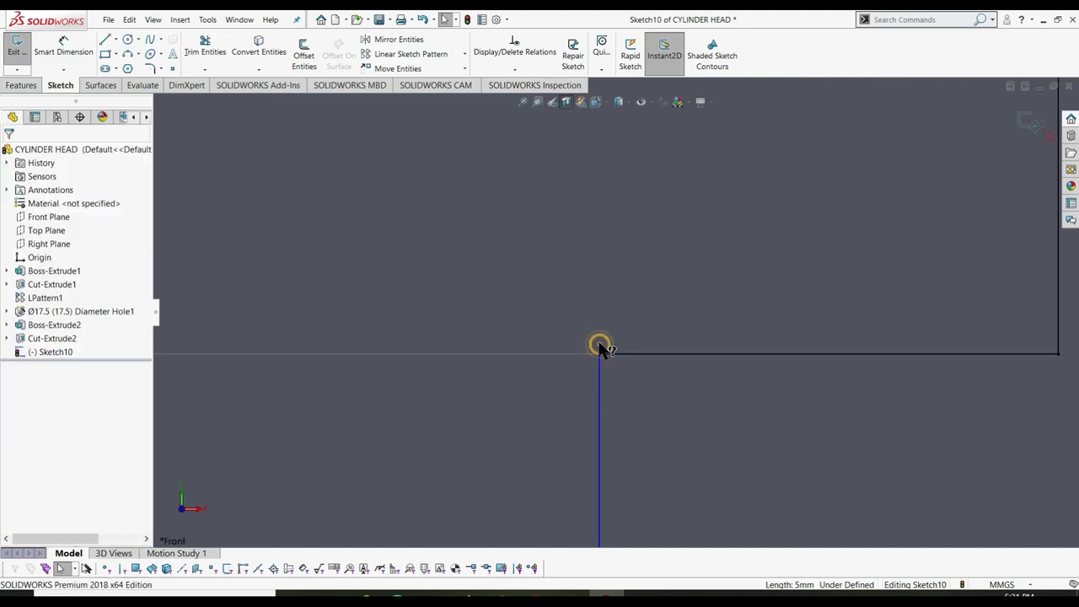
{"action": "scroll", "coordinate": [614, 351], "scroll_direction": "up", "scroll_amount": 1}
{"action": "scroll", "coordinate": [614, 351], "scroll_direction": "up", "scroll_amount": 2}
{"action": "scroll", "coordinate": [615, 351], "scroll_direction": "up", "scroll_amount": 2}
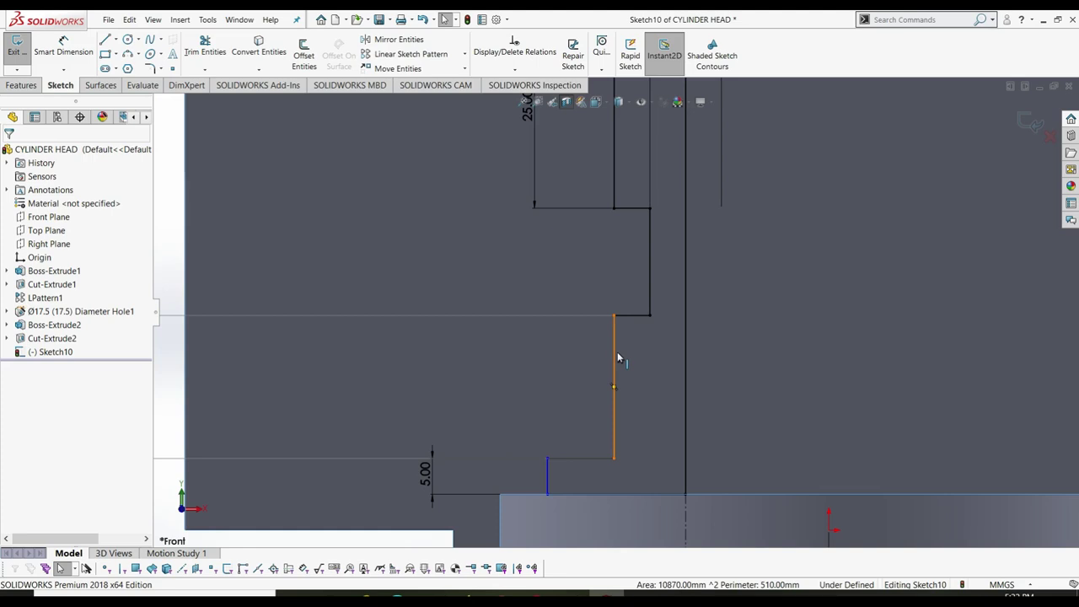
- Delete the old vertical step line and its leftover 20.00 dimension
{"action": "scroll", "coordinate": [617, 356], "scroll_direction": "up", "scroll_amount": 2}
{"action": "scroll", "coordinate": [617, 367], "scroll_direction": "up", "scroll_amount": 1}
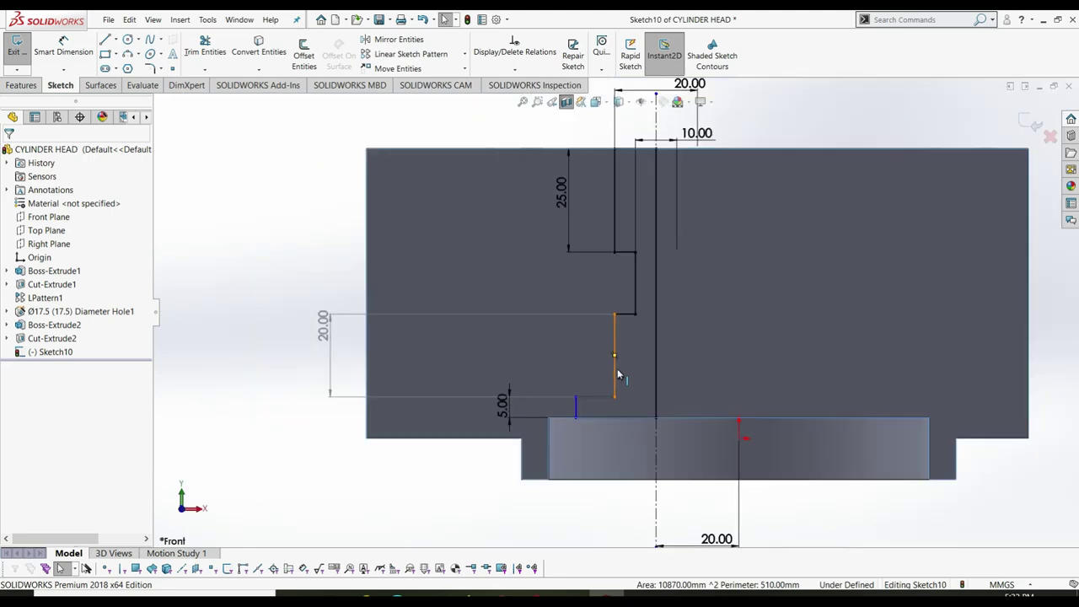
{"action": "left_click", "coordinate": [613, 345]}
{"action": "key", "text": "Delete"}
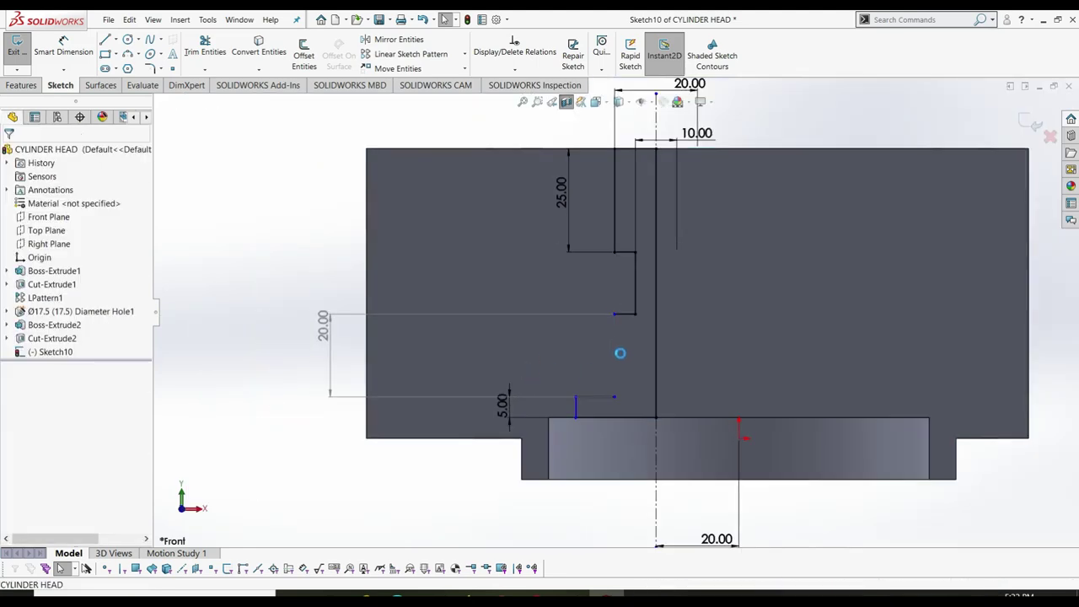
{"action": "left_click", "coordinate": [322, 324]}
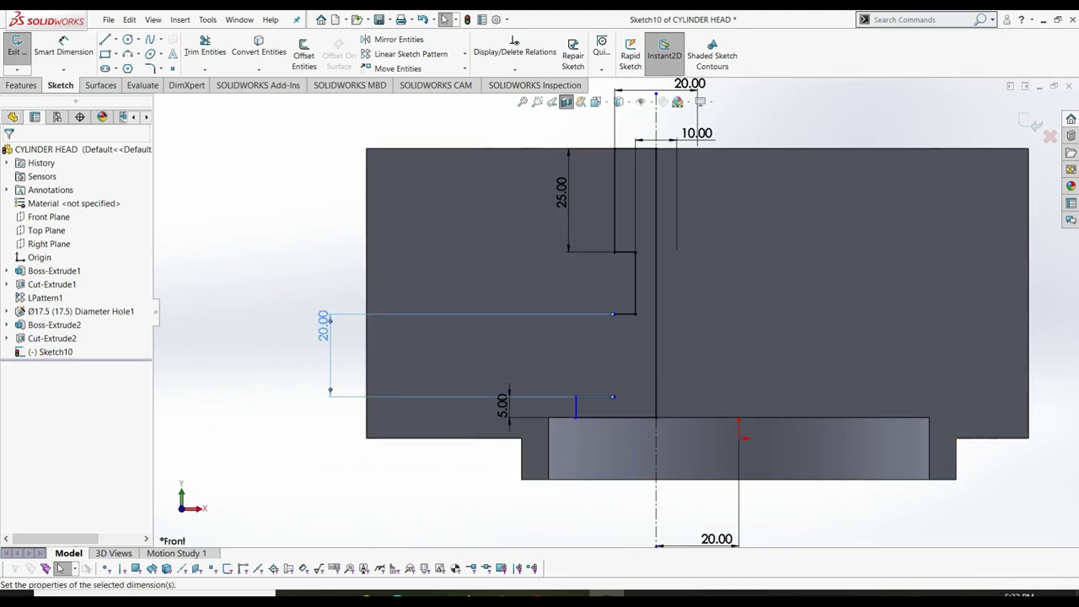
{"action": "key", "text": "Delete"}
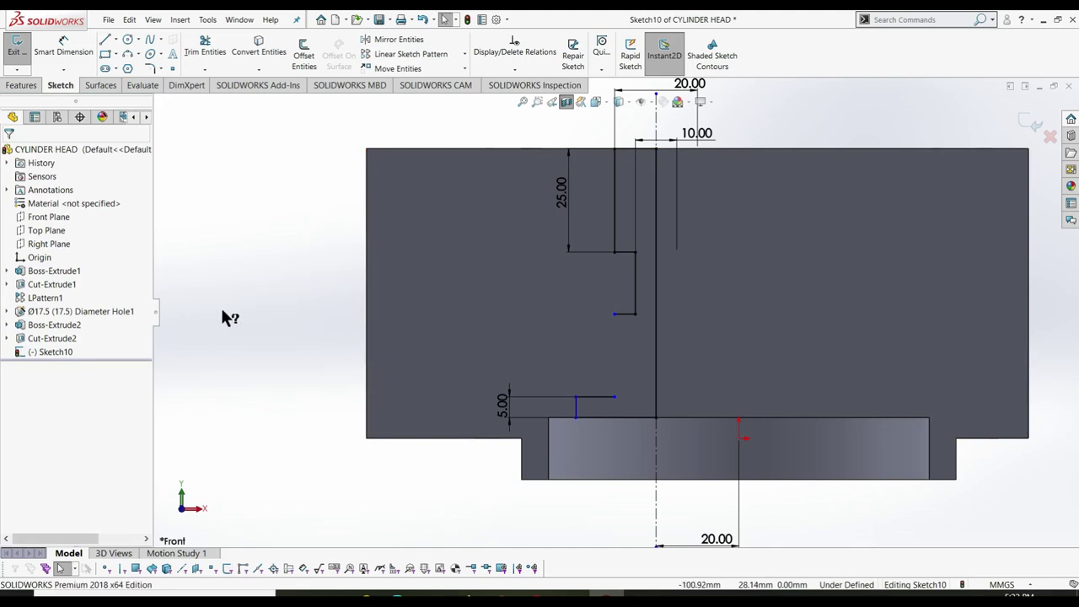
- Draw a new vertical line up from the lower step corner and dimension it 19 mm
{"action": "key", "text": "l"}
{"action": "left_click", "coordinate": [614, 396]}
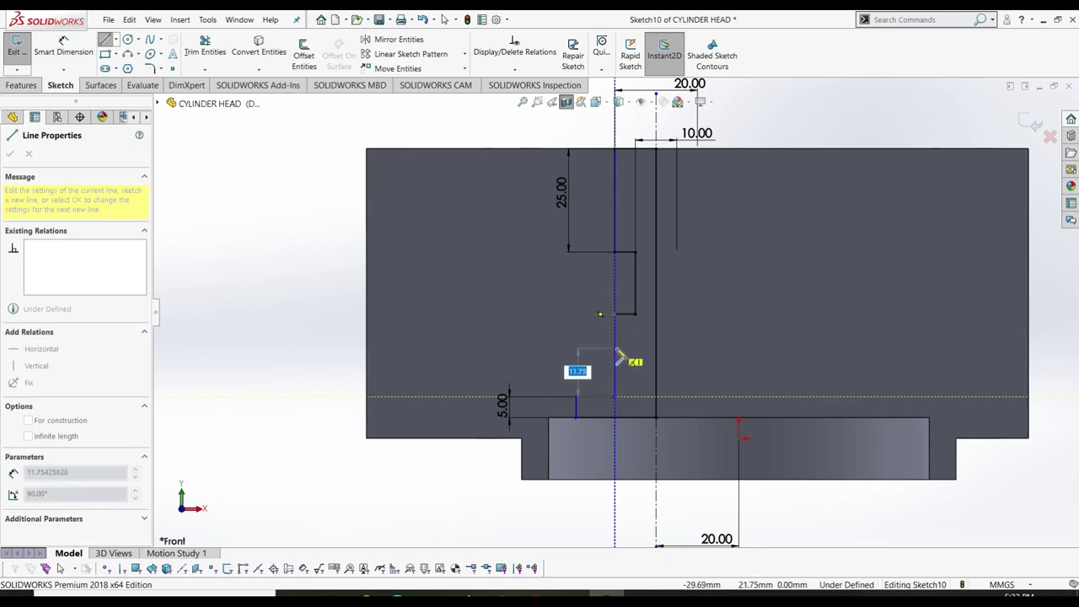
{"action": "double_click", "coordinate": [614, 347]}
{"action": "key", "text": "Escape"}
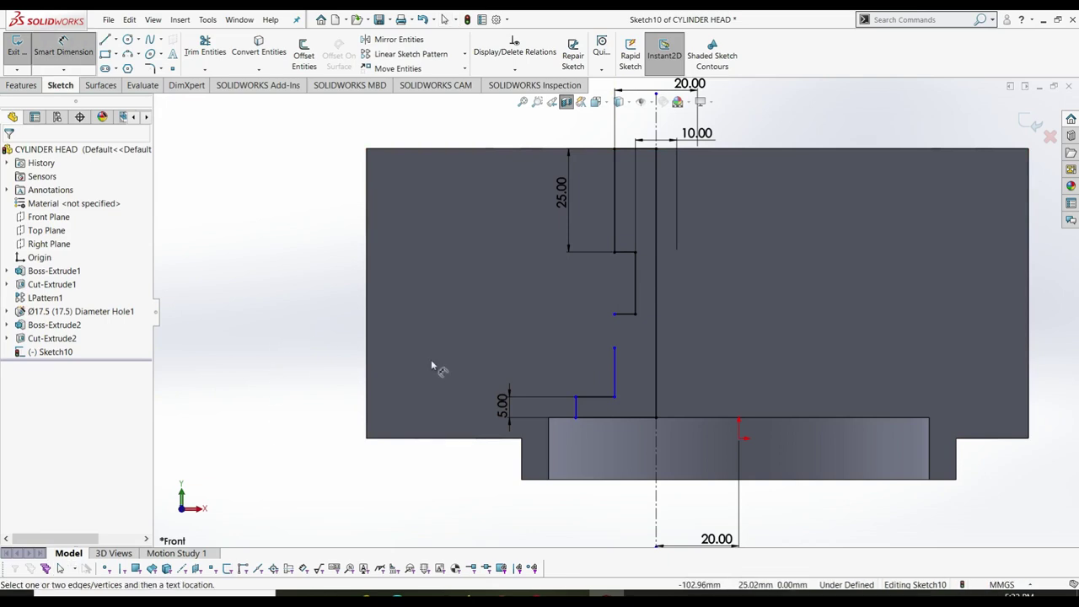
{"action": "key", "text": "d"}
{"action": "left_click", "coordinate": [615, 371]}
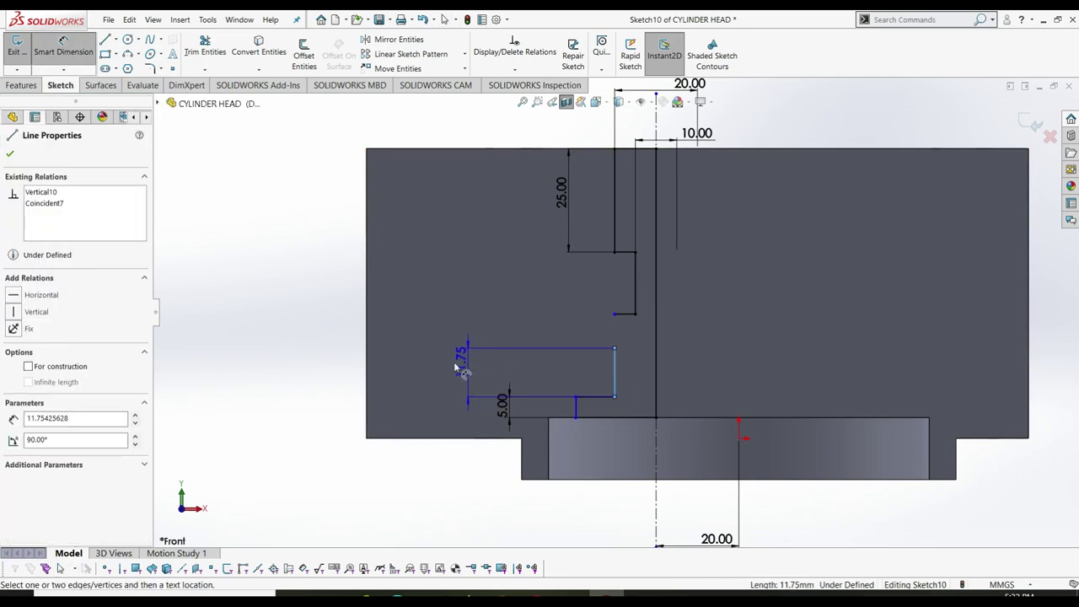
{"action": "left_click", "coordinate": [336, 362]}
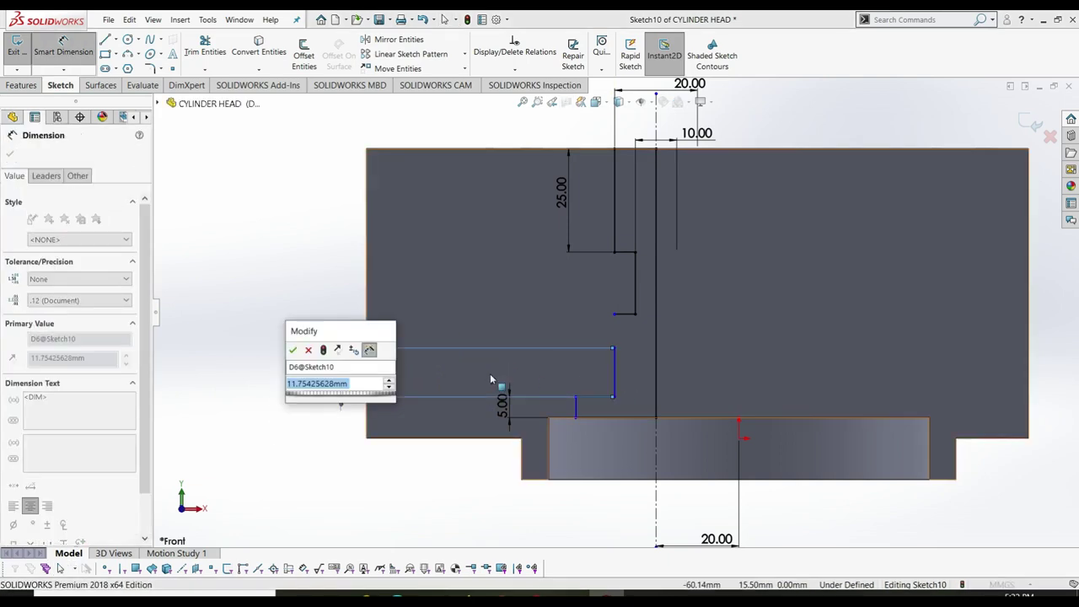
{"action": "type", "text": "19"}
{"action": "key", "text": "Return"}
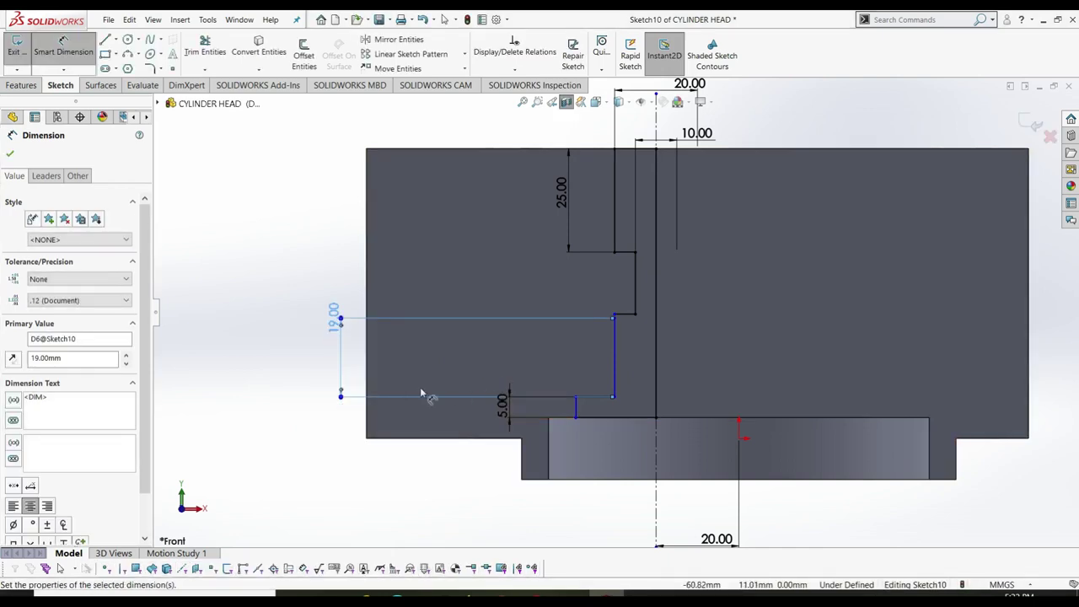
{"action": "left_click", "coordinate": [271, 353]}
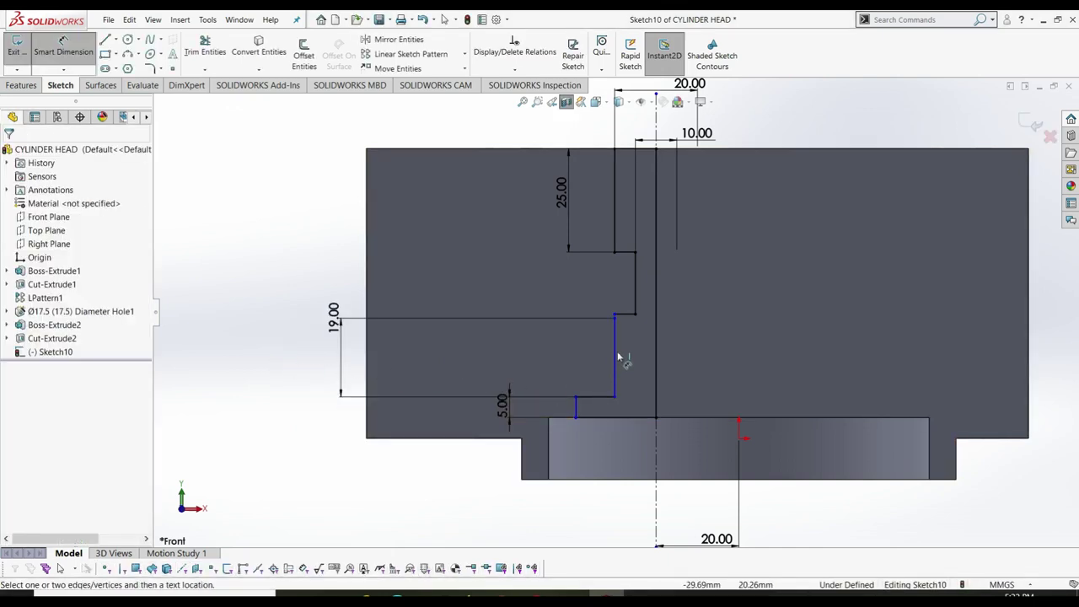
- Delete the short horizontal segment at the old step, keeping the short vertical line above it
{"action": "left_click", "coordinate": [623, 314]}
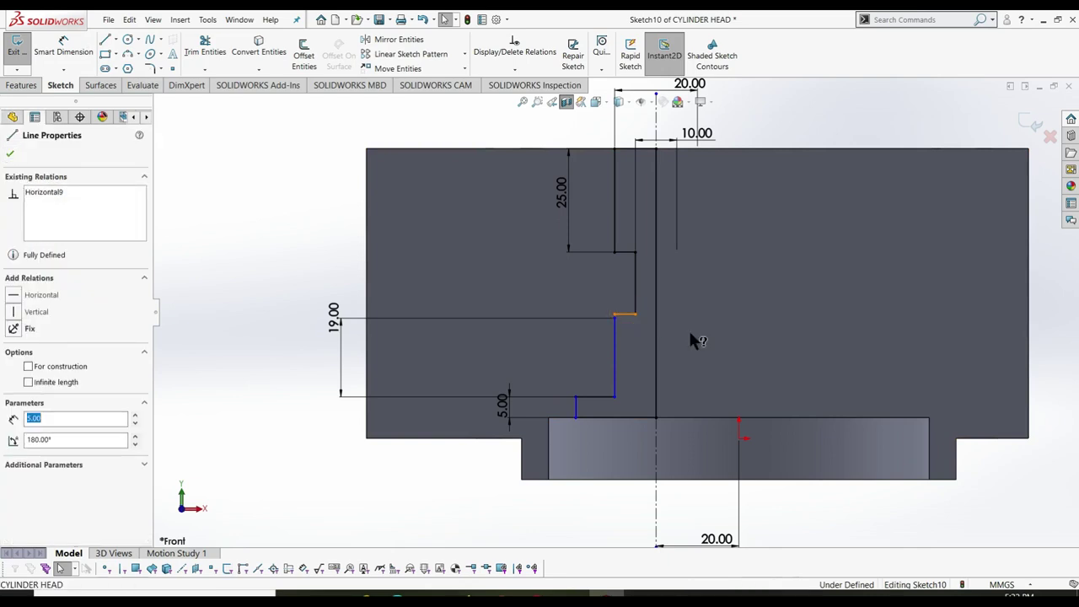
{"action": "key", "text": "Delete"}
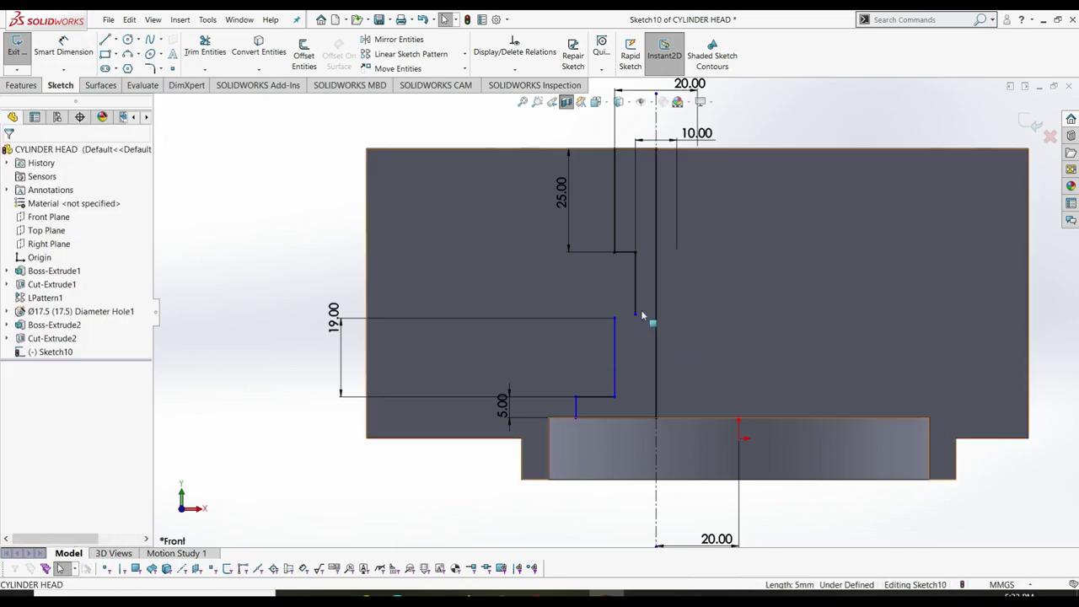
{"action": "left_click", "coordinate": [634, 291]}
{"action": "key", "text": "Delete"}
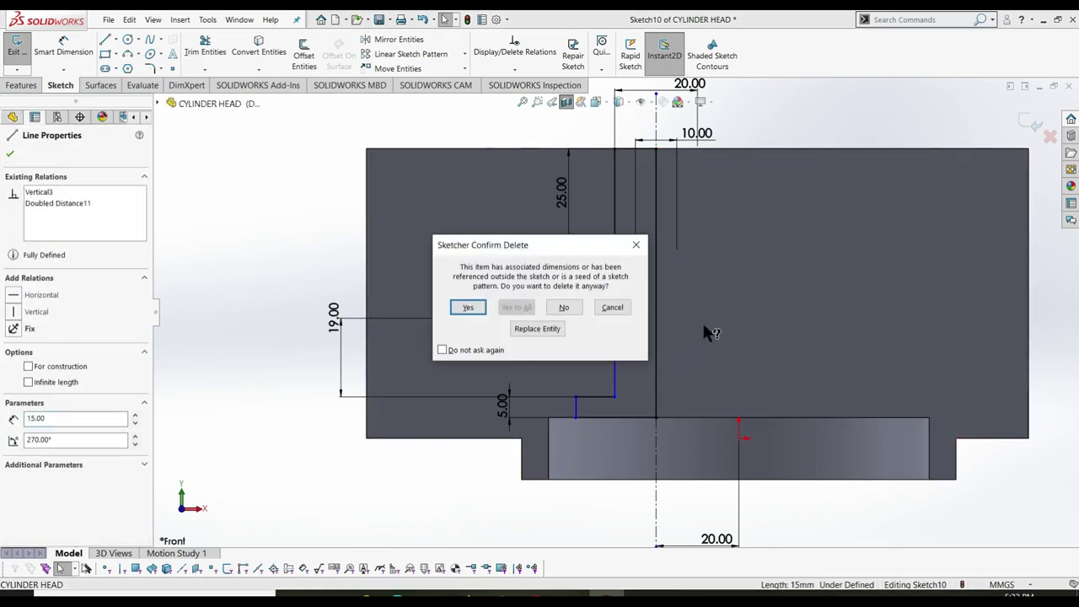
{"action": "left_click", "coordinate": [564, 307]}
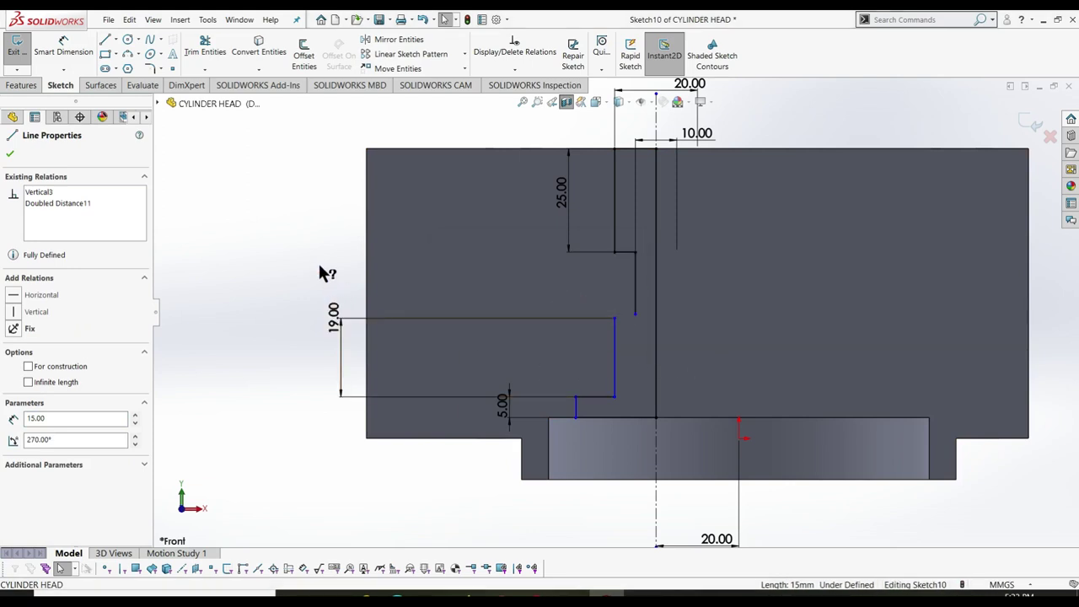
- Draw a short horizontal line from the 19 mm line's top to the upper vertical line
{"action": "key", "text": "l"}
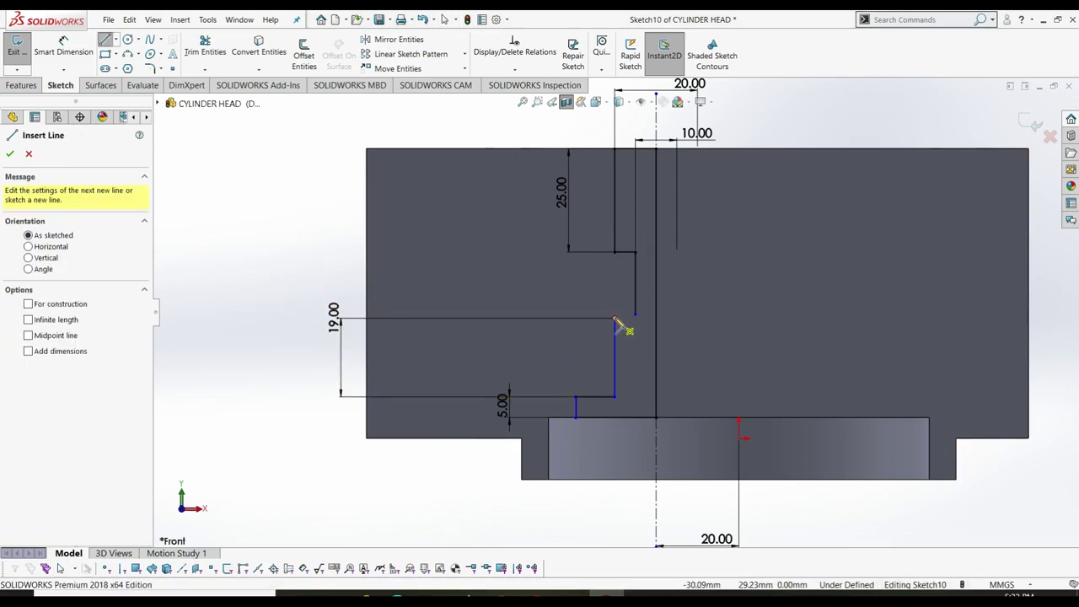
{"action": "left_click", "coordinate": [615, 318]}
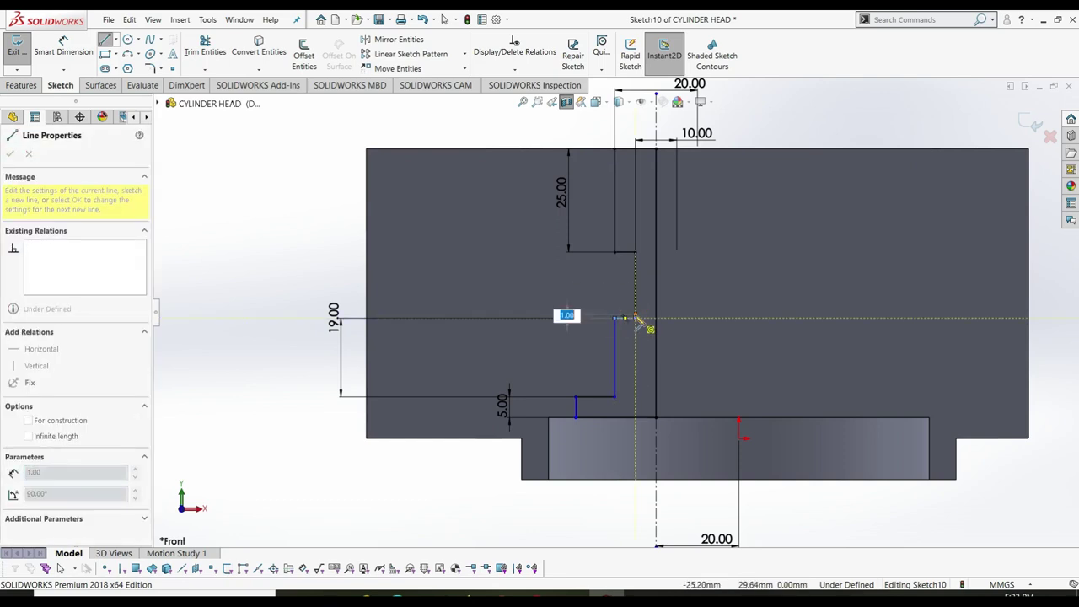
{"action": "double_click", "coordinate": [634, 317]}
{"action": "key", "text": "Escape"}
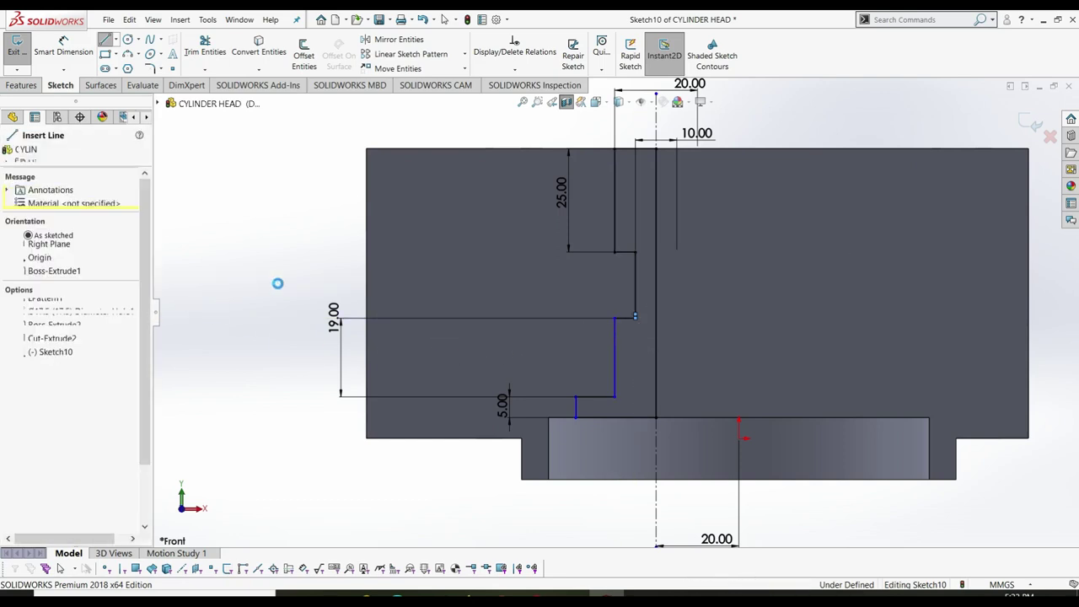
{"action": "key", "text": "Escape"}
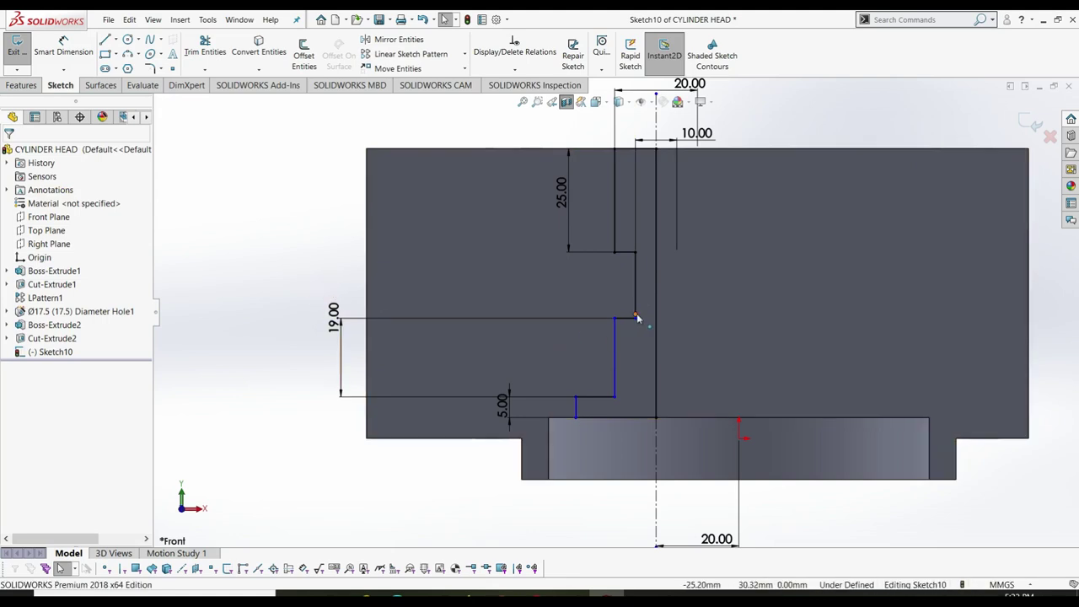
- Inspect the properties of the tiny corner segment and the 19 mm vertical line
{"action": "scroll", "coordinate": [637, 318], "scroll_direction": "down", "scroll_amount": 3}
{"action": "scroll", "coordinate": [624, 317], "scroll_direction": "down", "scroll_amount": 2}
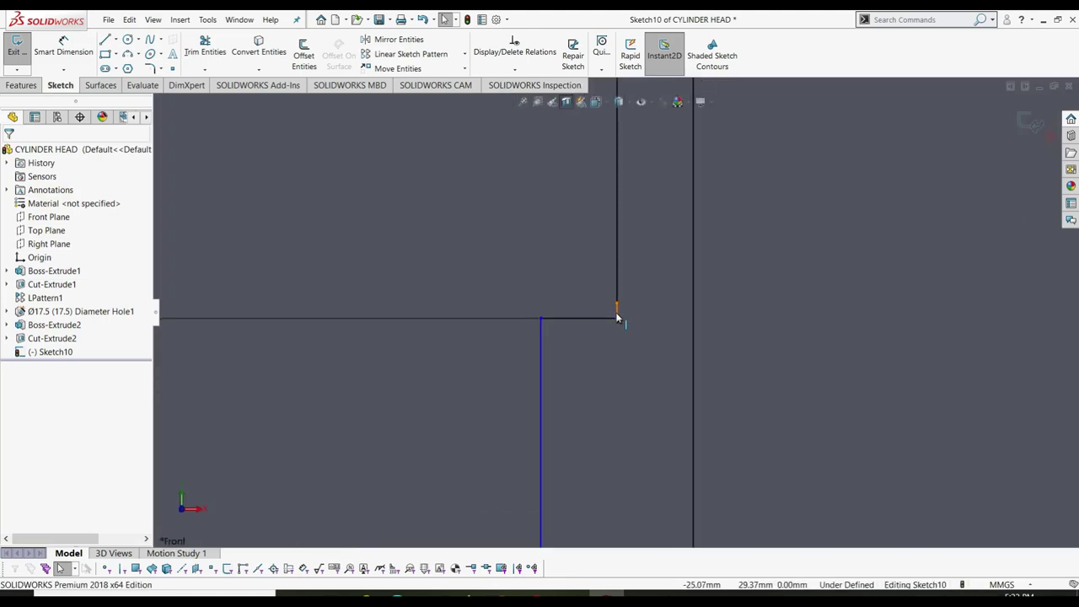
{"action": "left_click", "coordinate": [618, 313]}
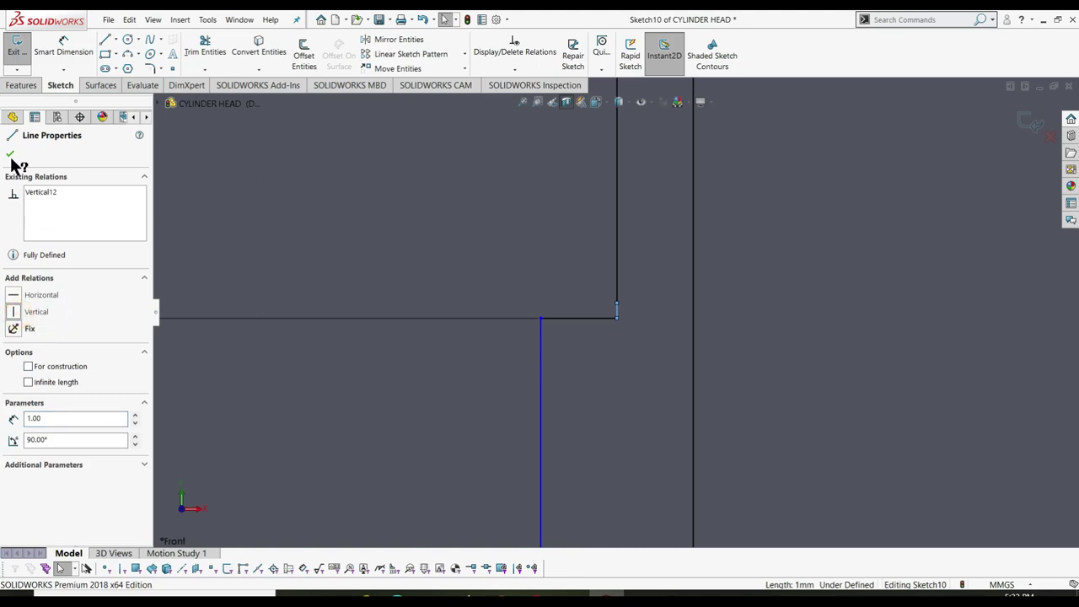
{"action": "left_click", "coordinate": [10, 154]}
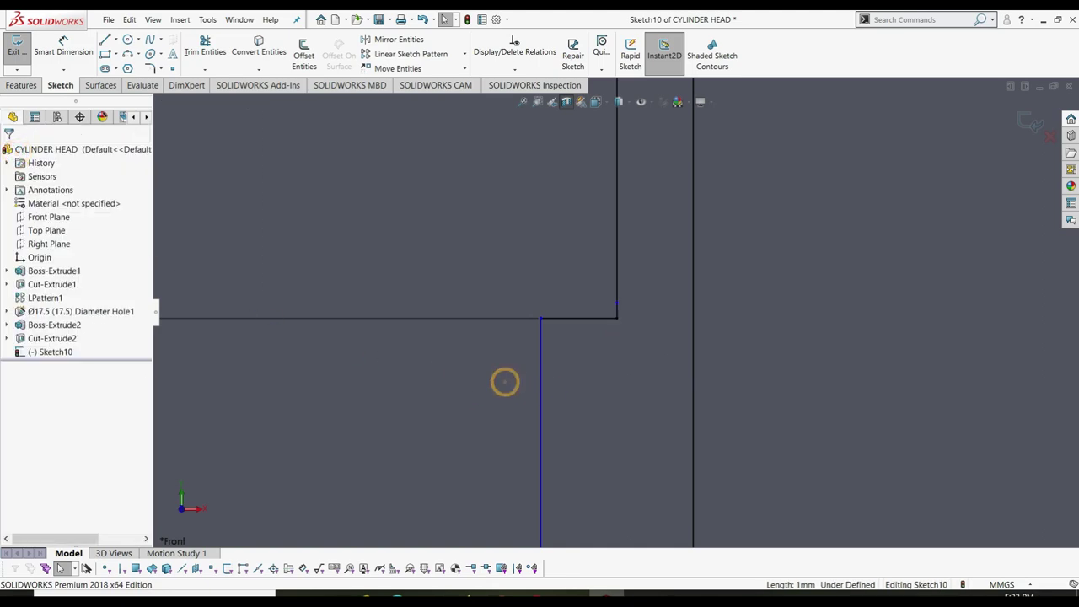
{"action": "left_click", "coordinate": [540, 376]}
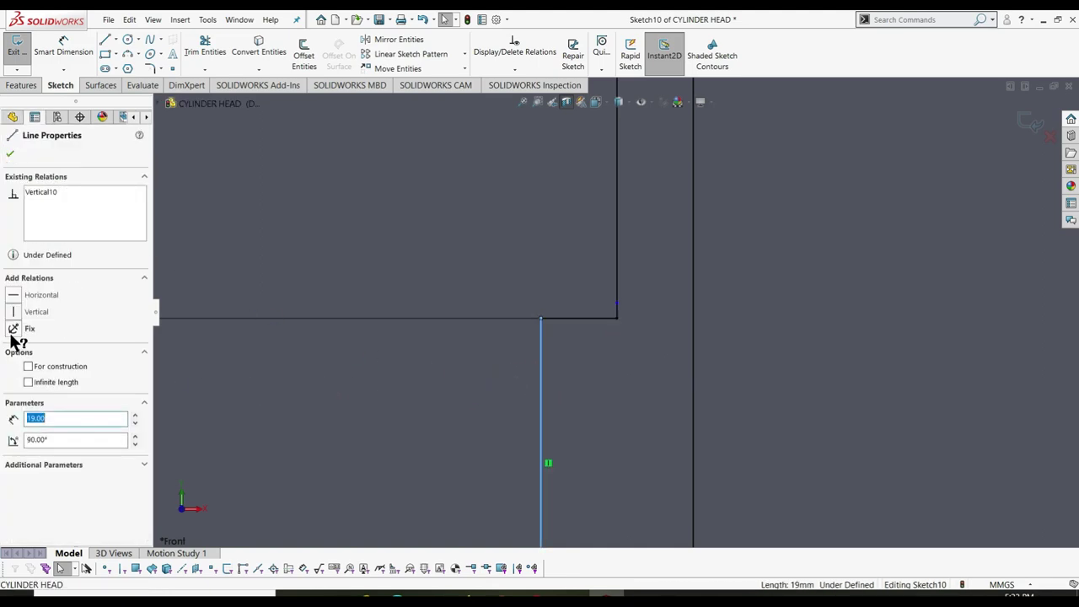
{"action": "left_click", "coordinate": [10, 154]}
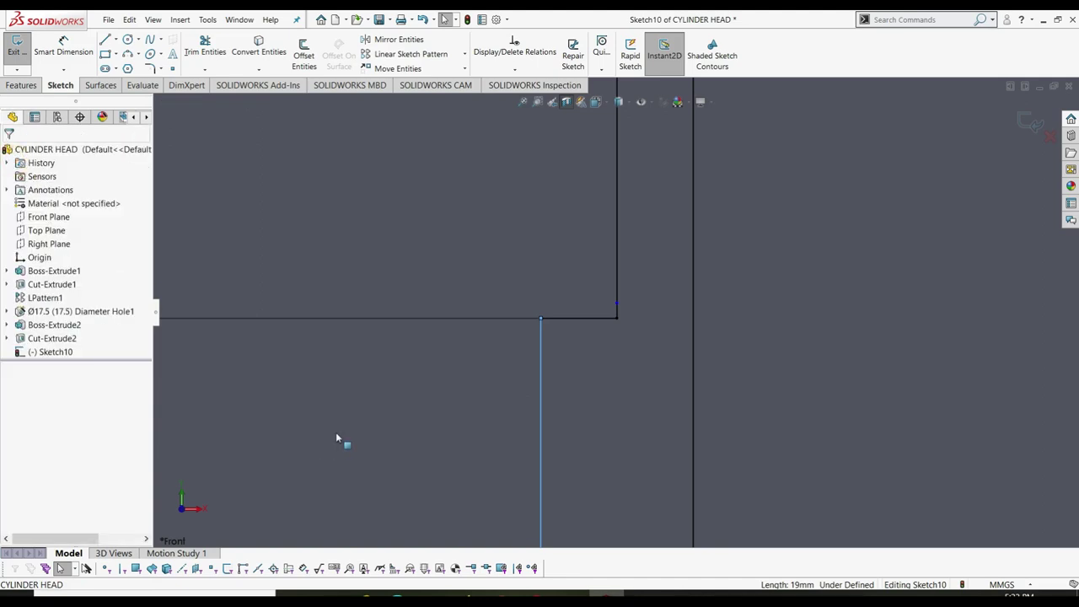
{"action": "left_click", "coordinate": [336, 437]}
- Make the lower and upper vertical segments collinear
{"action": "scroll", "coordinate": [372, 426], "scroll_direction": "up", "scroll_amount": 3}
{"action": "scroll", "coordinate": [621, 338], "scroll_direction": "down", "scroll_amount": 3}
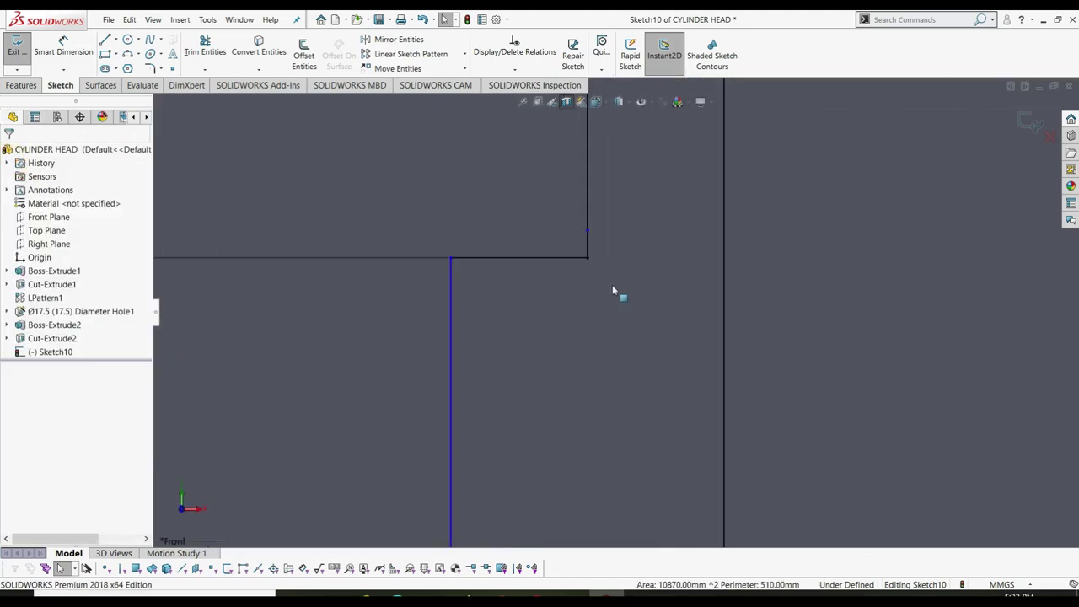
{"action": "scroll", "coordinate": [607, 251], "scroll_direction": "down", "scroll_amount": 3}
{"action": "scroll", "coordinate": [581, 293], "scroll_direction": "down", "scroll_amount": 2}
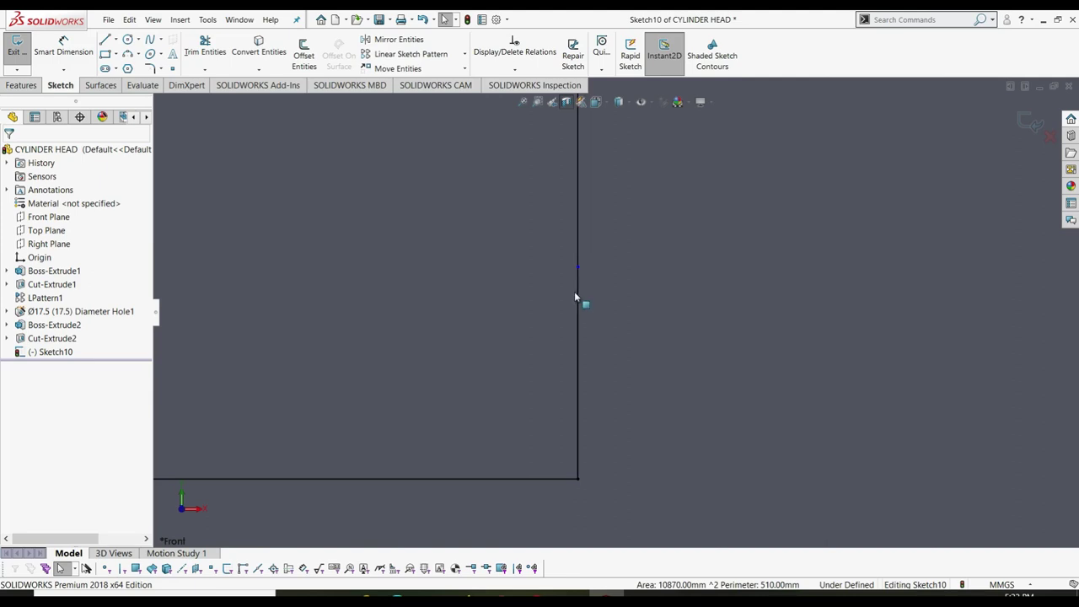
{"action": "left_click", "coordinate": [578, 278]}
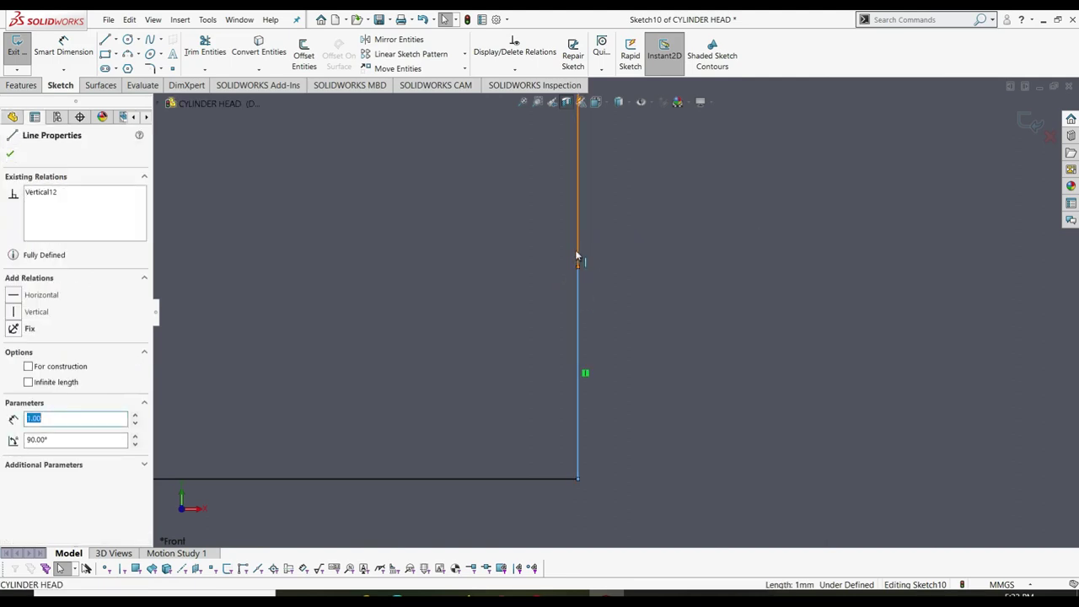
{"action": "left_click", "coordinate": [578, 257], "text": "ctrl"}
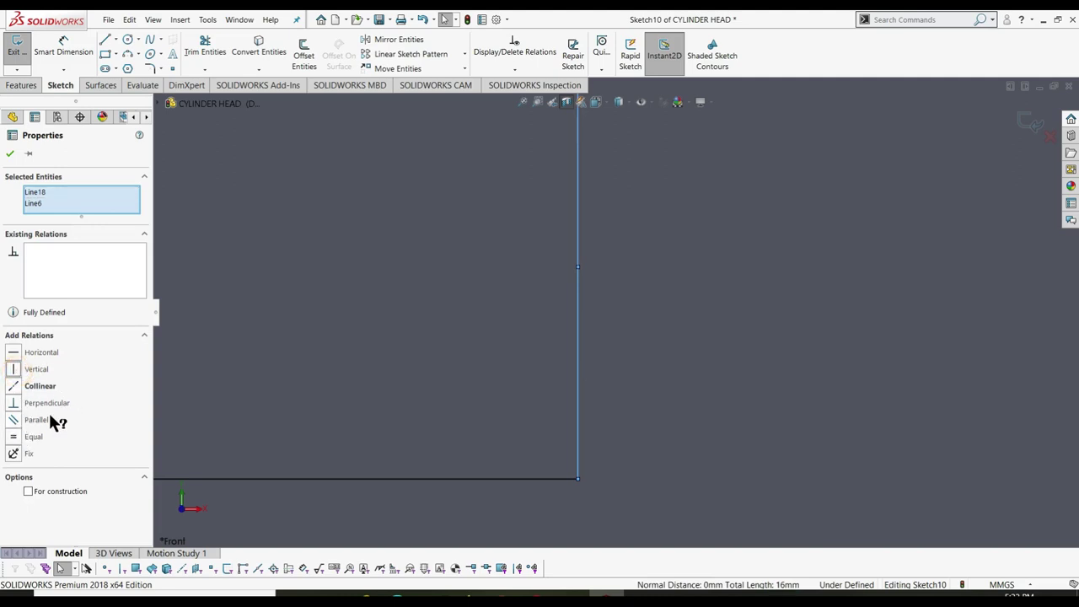
{"action": "left_click", "coordinate": [13, 385]}
{"action": "left_click", "coordinate": [10, 152]}
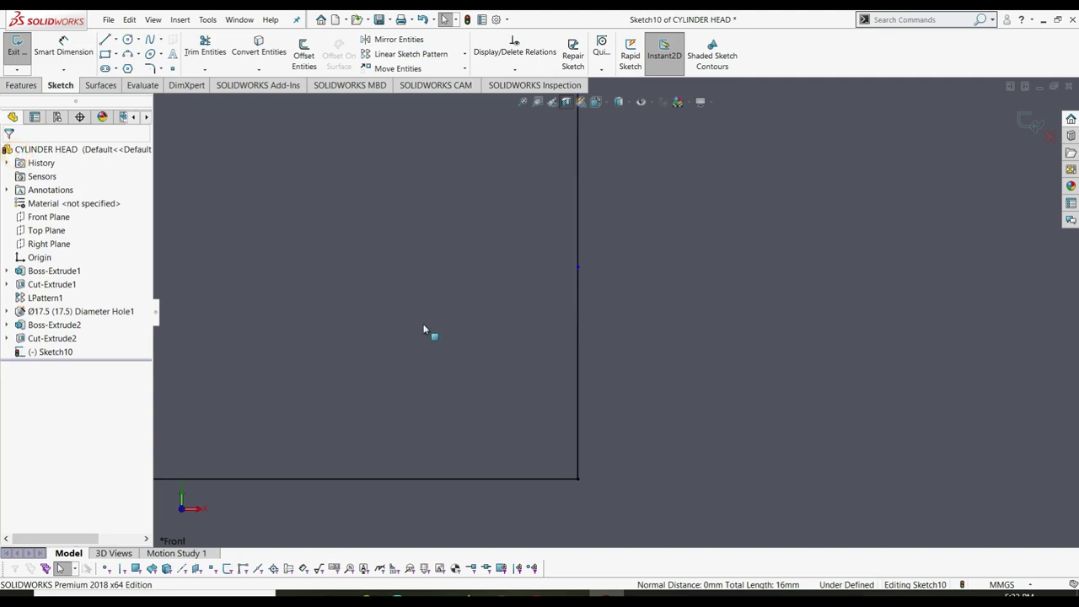
- Zoom in and inspect the point where the two vertical segments meet
{"action": "scroll", "coordinate": [489, 344], "scroll_direction": "up", "scroll_amount": 2}
{"action": "scroll", "coordinate": [489, 344], "scroll_direction": "up", "scroll_amount": 2}
{"action": "scroll", "coordinate": [489, 344], "scroll_direction": "up", "scroll_amount": 2}
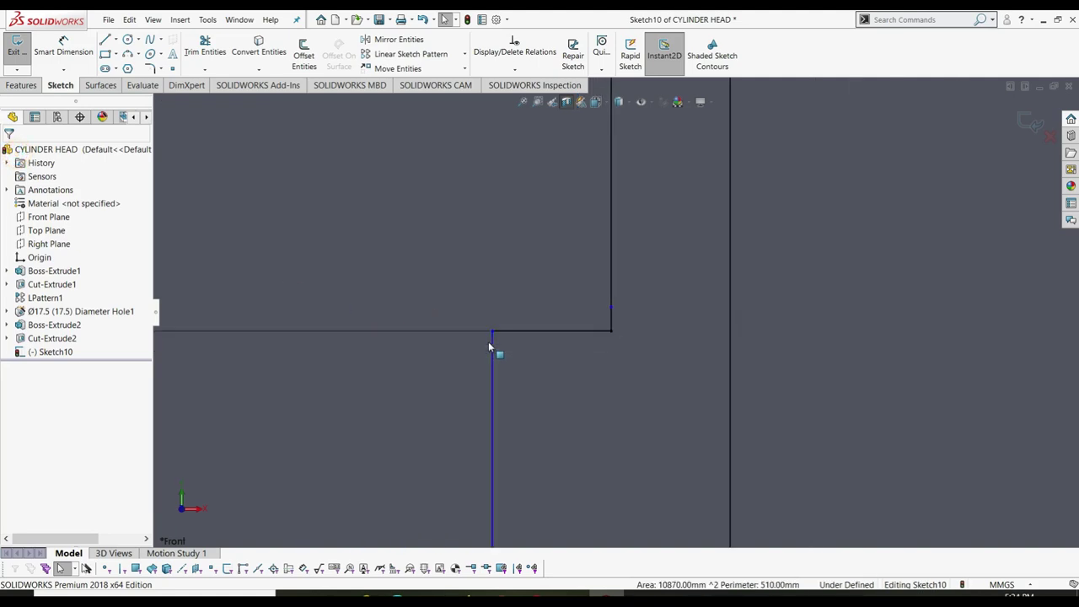
{"action": "scroll", "coordinate": [489, 344], "scroll_direction": "up", "scroll_amount": 2}
{"action": "scroll", "coordinate": [488, 342], "scroll_direction": "up", "scroll_amount": 2}
{"action": "scroll", "coordinate": [710, 262], "scroll_direction": "down", "scroll_amount": 3}
{"action": "scroll", "coordinate": [745, 296], "scroll_direction": "down", "scroll_amount": 2}
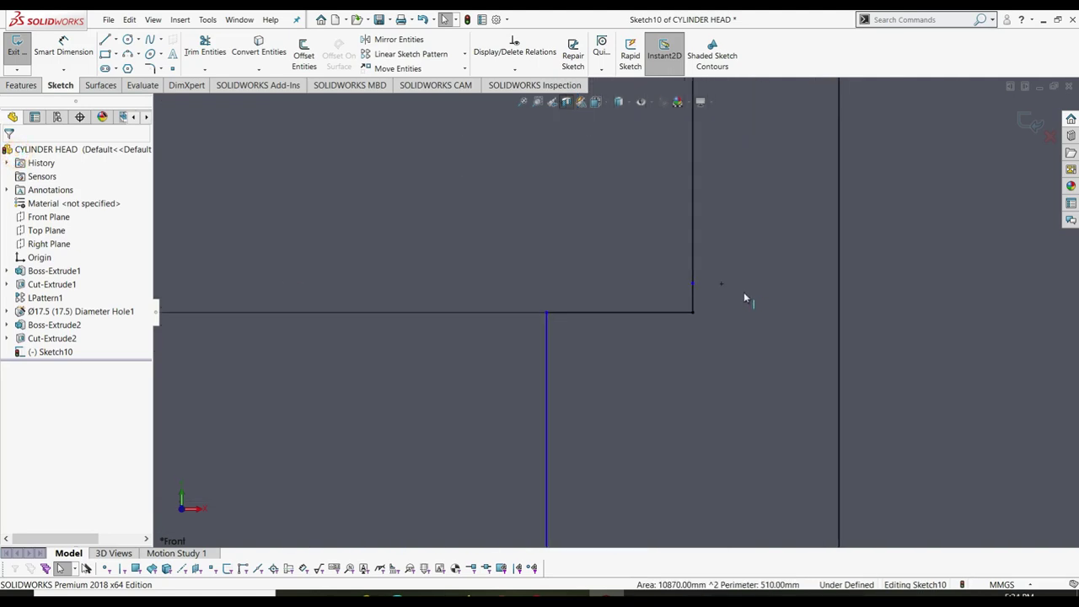
{"action": "scroll", "coordinate": [743, 291], "scroll_direction": "down", "scroll_amount": 3}
{"action": "scroll", "coordinate": [640, 290], "scroll_direction": "down", "scroll_amount": 2}
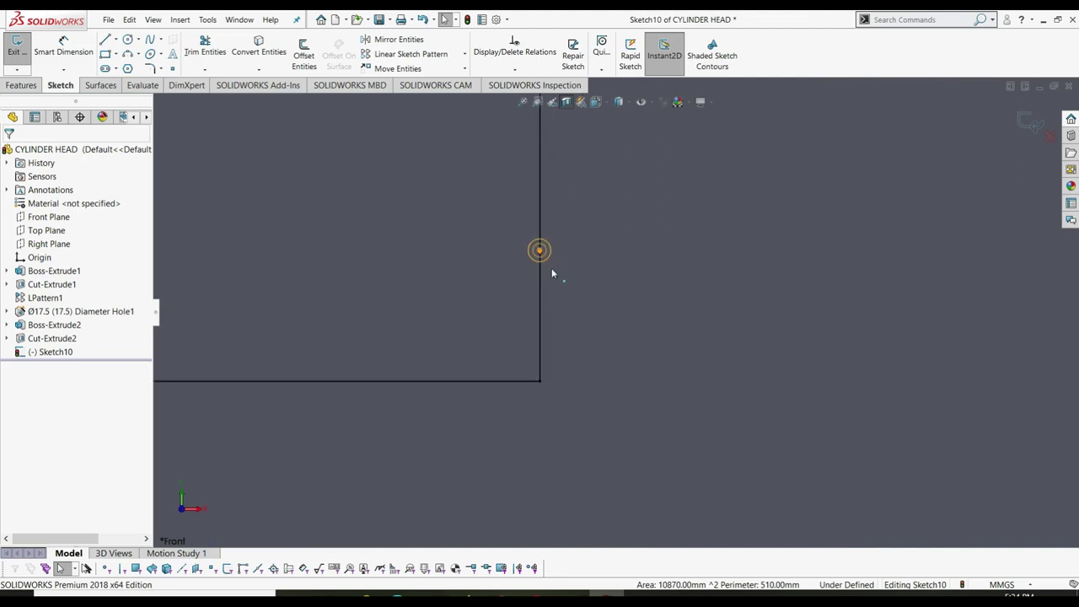
{"action": "left_click", "coordinate": [539, 251]}
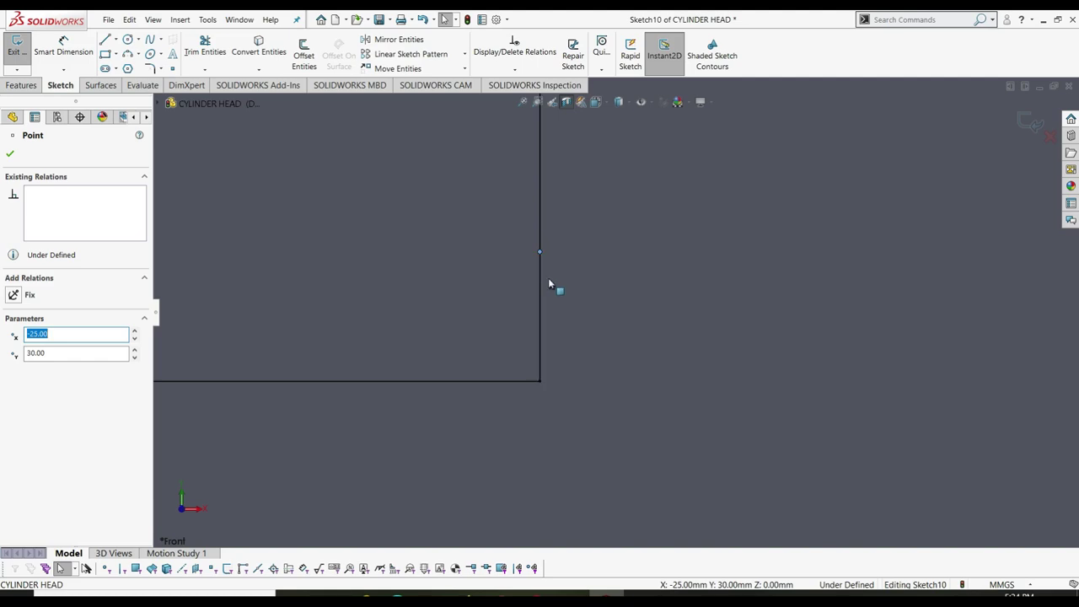
{"action": "key", "text": "Escape"}
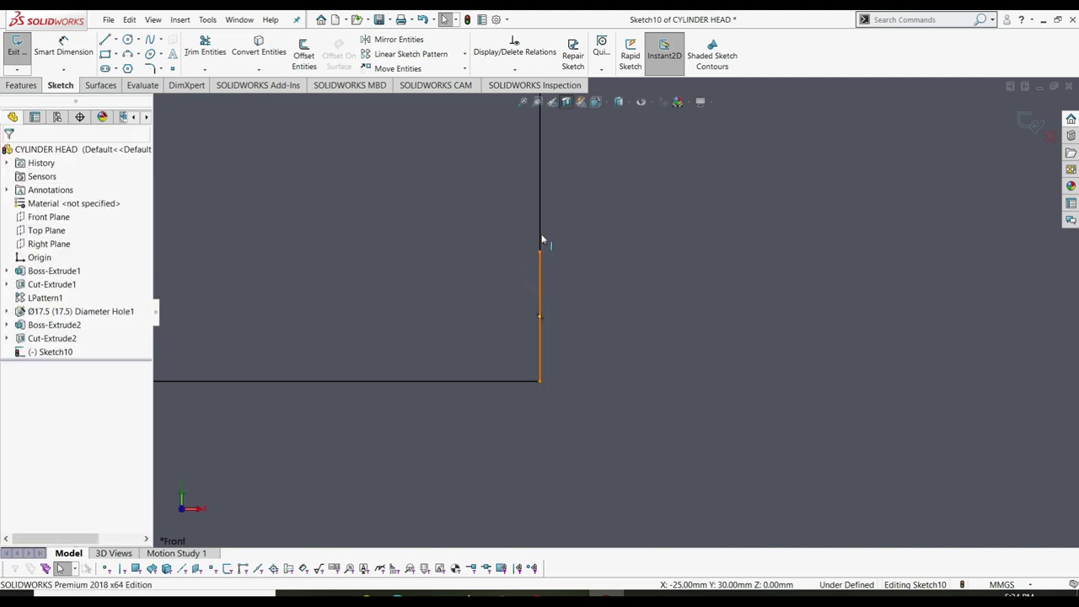
- Re-select the lower and upper vertical segments and confirm their relations
{"action": "left_click", "coordinate": [540, 262]}
{"action": "left_click", "coordinate": [540, 229], "text": "ctrl"}
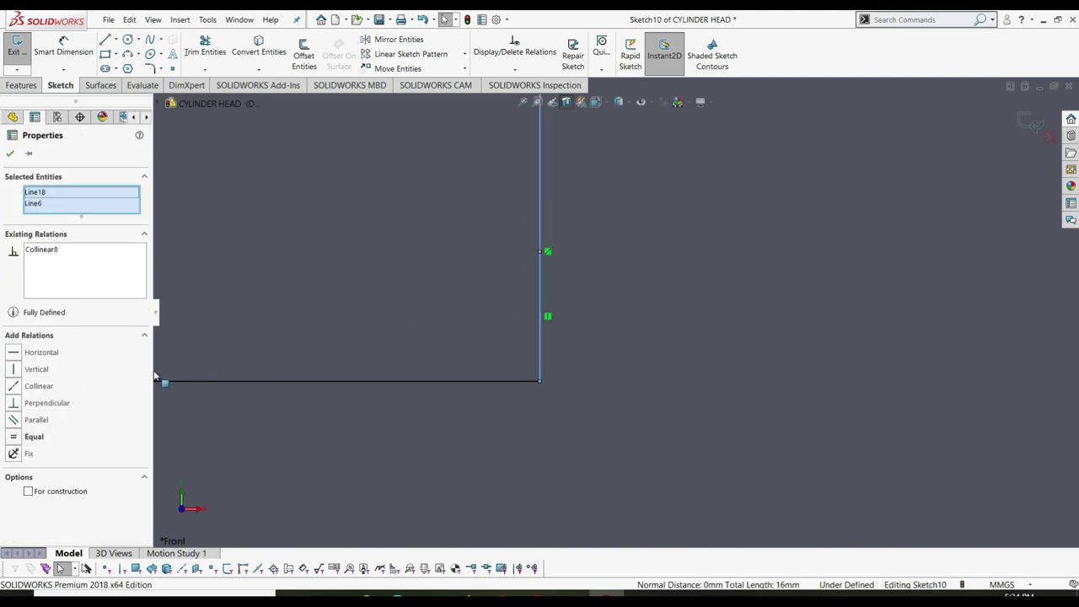
{"action": "left_click", "coordinate": [10, 154]}
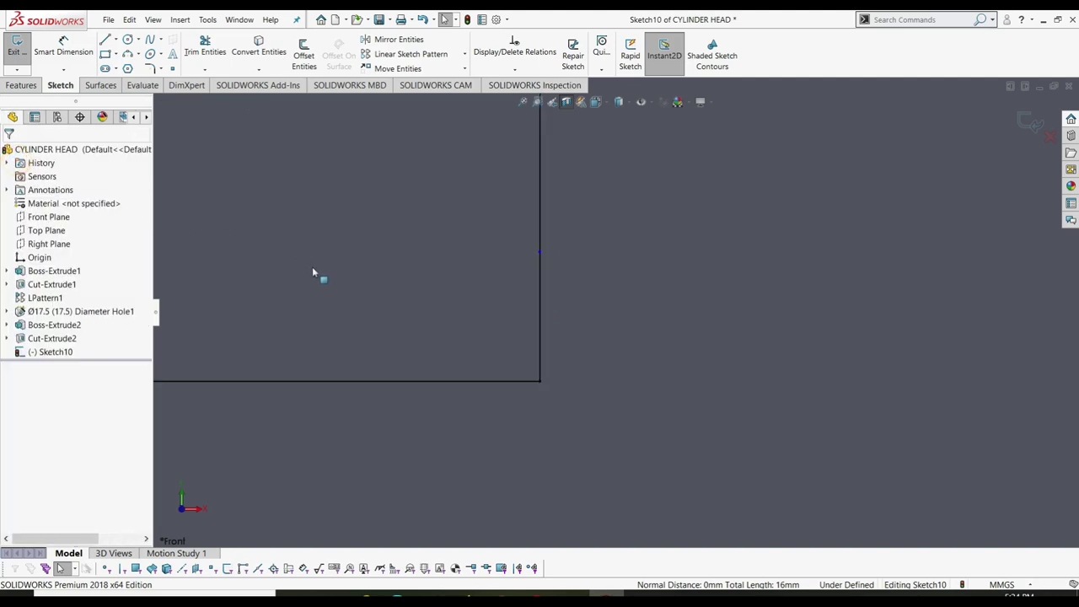
{"action": "left_click", "coordinate": [539, 255]}
{"action": "left_click", "coordinate": [542, 235], "text": "ctrl"}
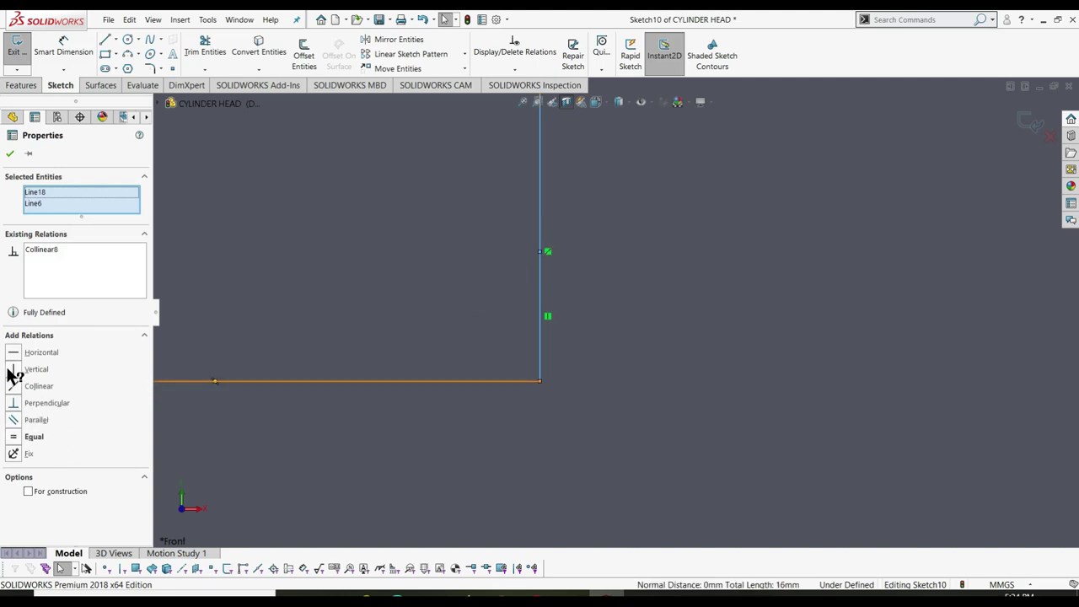
{"action": "left_click", "coordinate": [10, 154]}
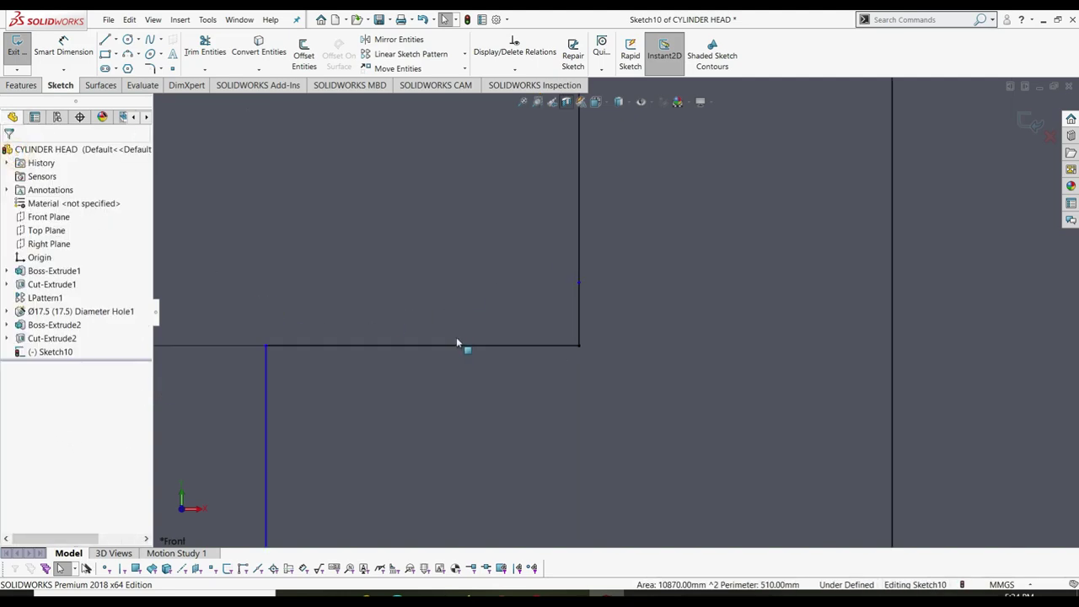
{"action": "scroll", "coordinate": [490, 371], "scroll_direction": "up", "scroll_amount": 2}
{"action": "scroll", "coordinate": [490, 371], "scroll_direction": "up", "scroll_amount": 2}
{"action": "scroll", "coordinate": [490, 371], "scroll_direction": "up", "scroll_amount": 2}
{"action": "scroll", "coordinate": [498, 370], "scroll_direction": "up", "scroll_amount": 2}
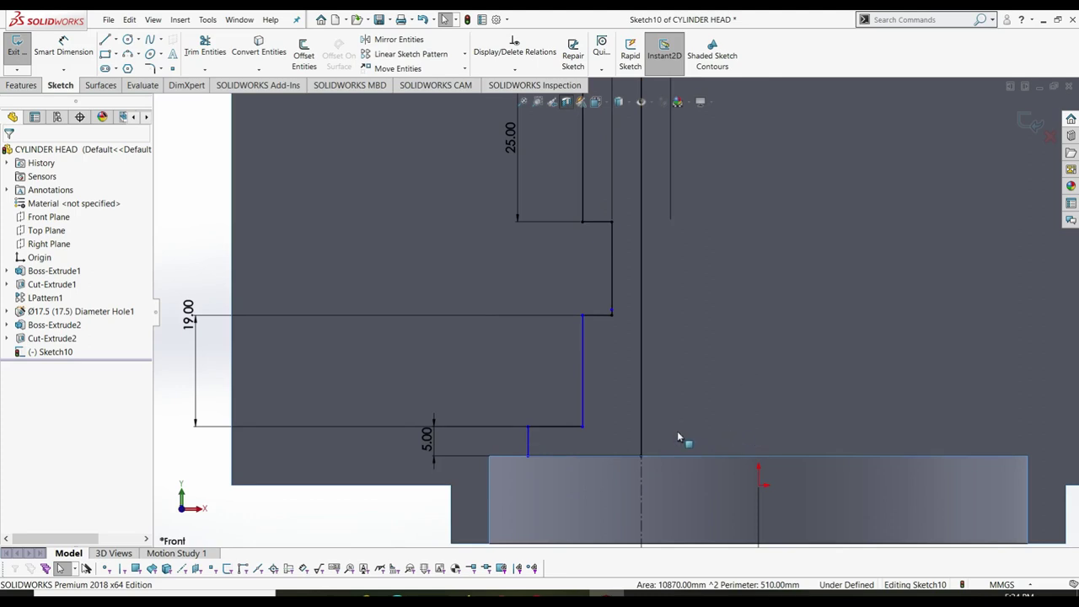
- Dimension the lower step widths from the centreline as 32 mm and 16 mm
{"action": "key", "text": "f"}
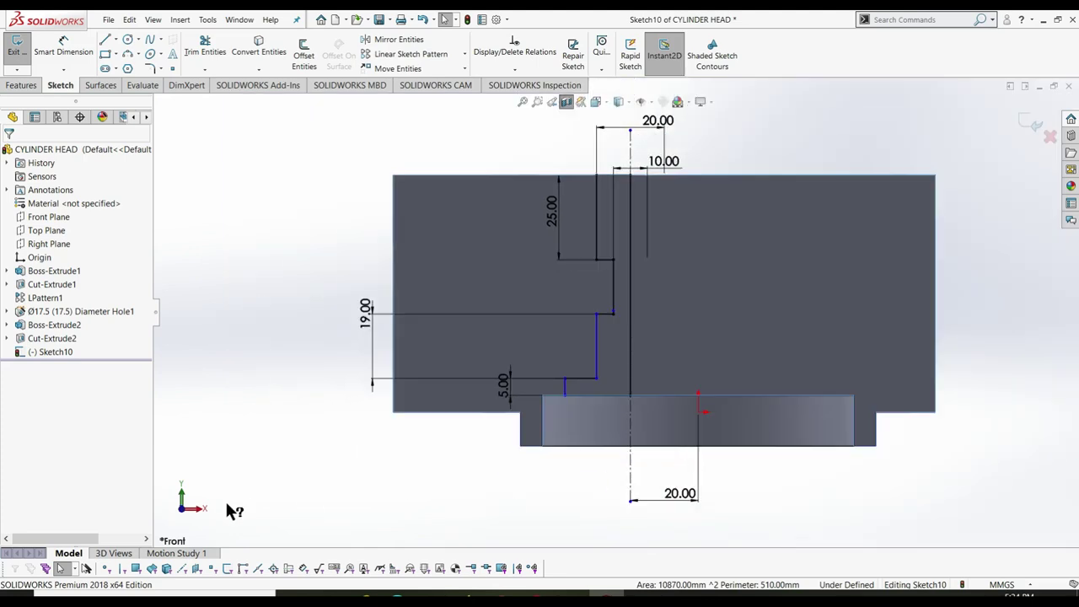
{"action": "key", "text": "d"}
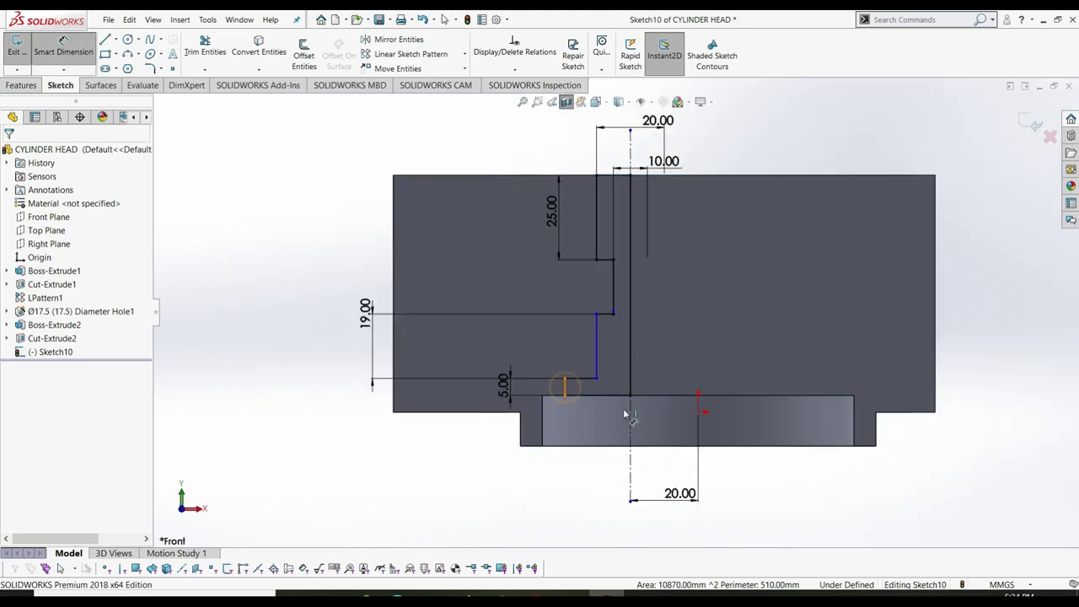
{"action": "left_click", "coordinate": [628, 411]}
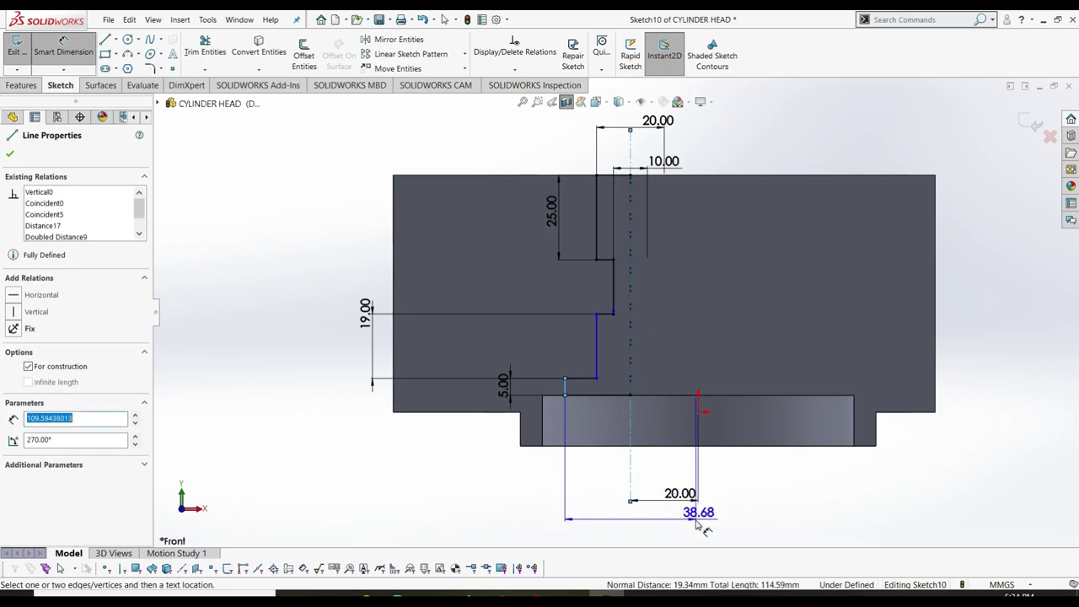
{"action": "left_click", "coordinate": [672, 479]}
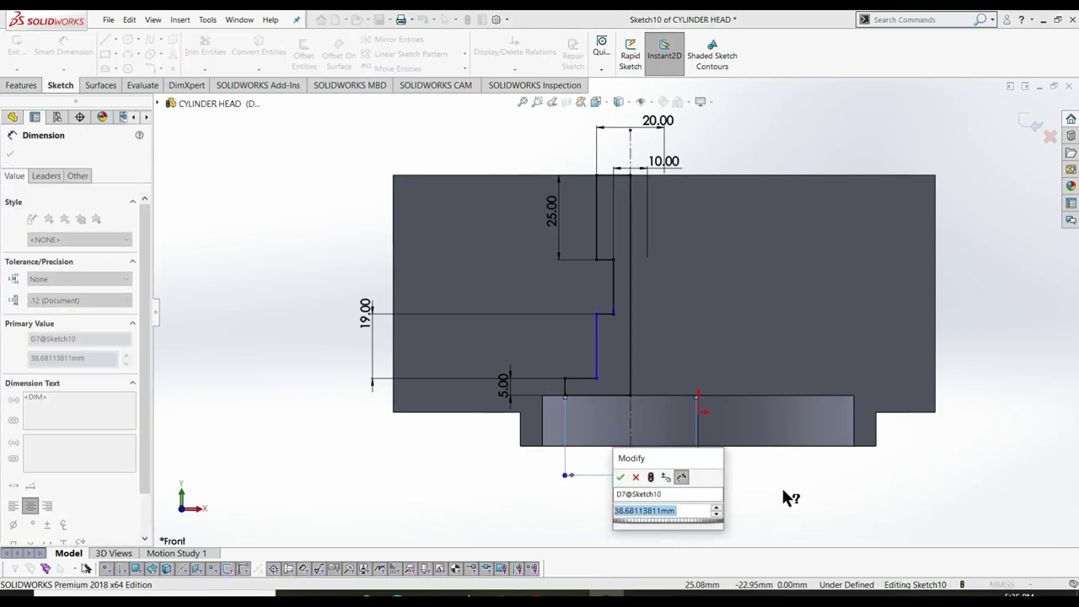
{"action": "type", "text": "32"}
{"action": "key", "text": "Return"}
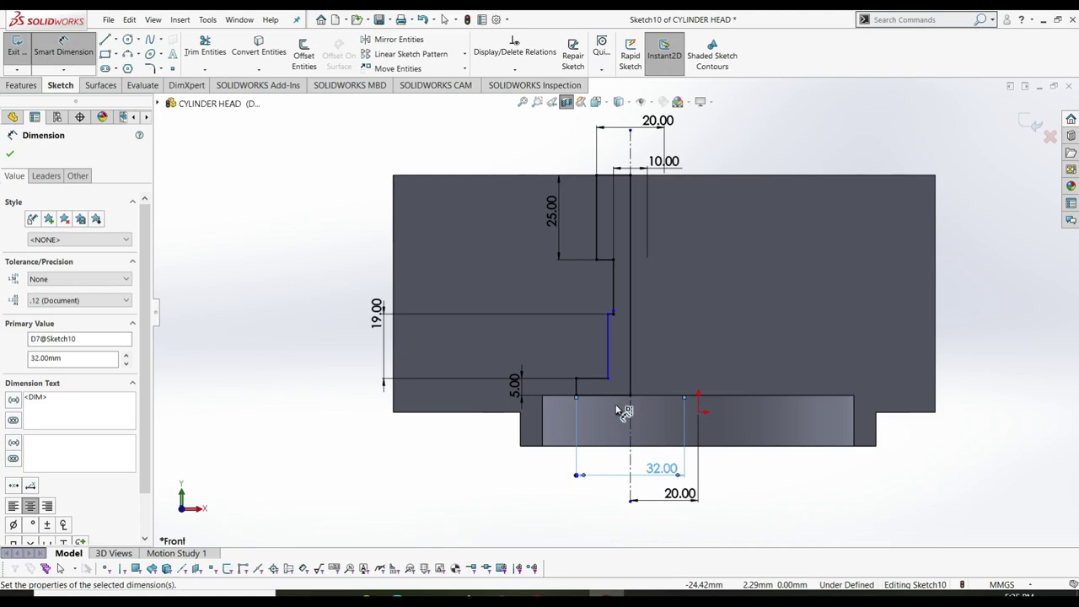
{"action": "left_click", "coordinate": [610, 345]}
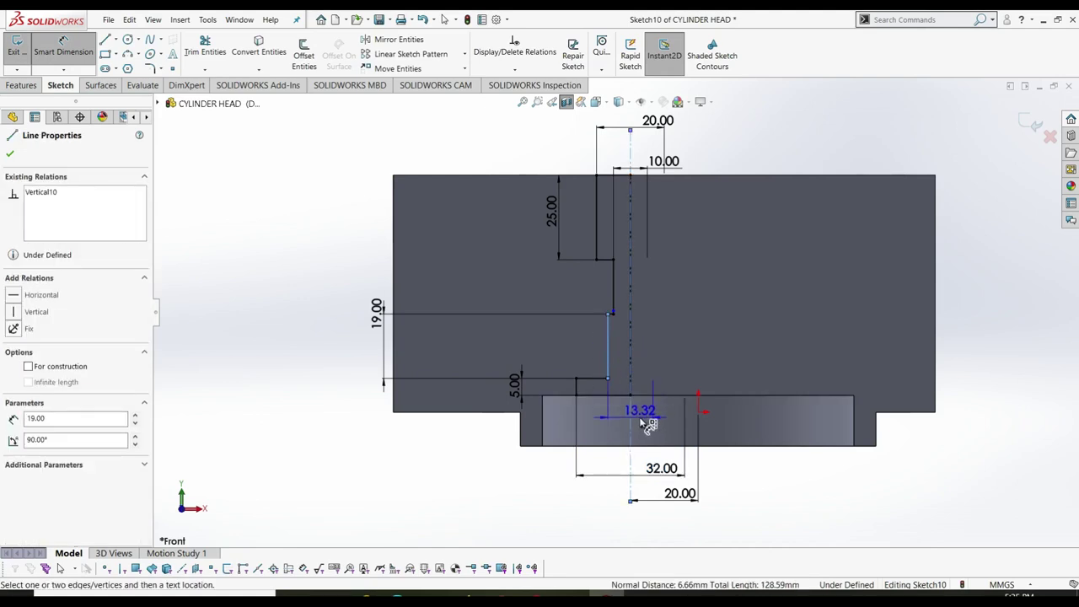
{"action": "left_click", "coordinate": [639, 416]}
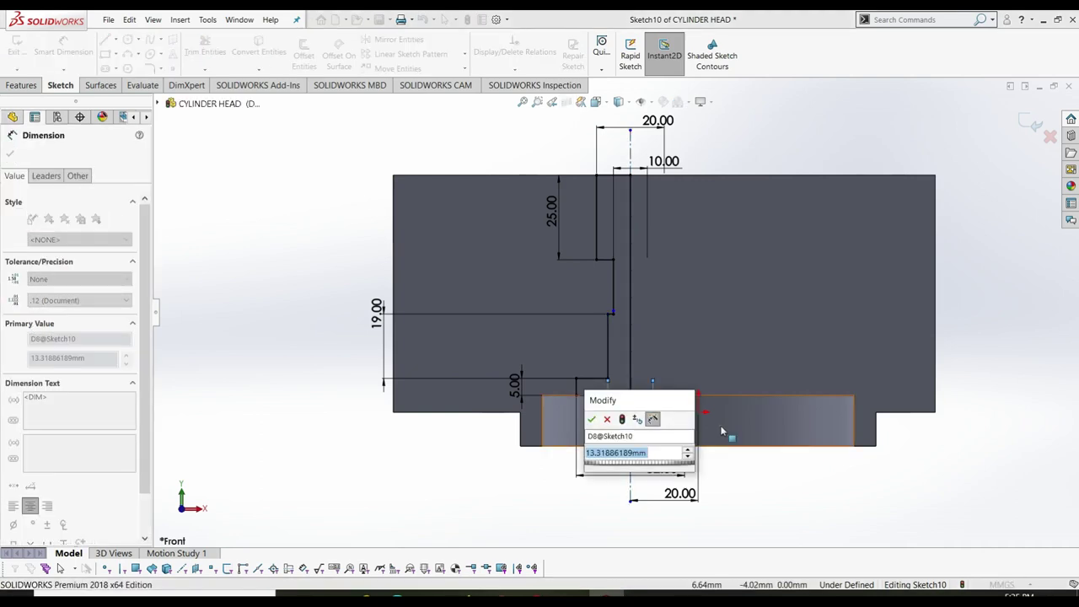
{"action": "type", "text": "16"}
{"action": "key", "text": "Return"}
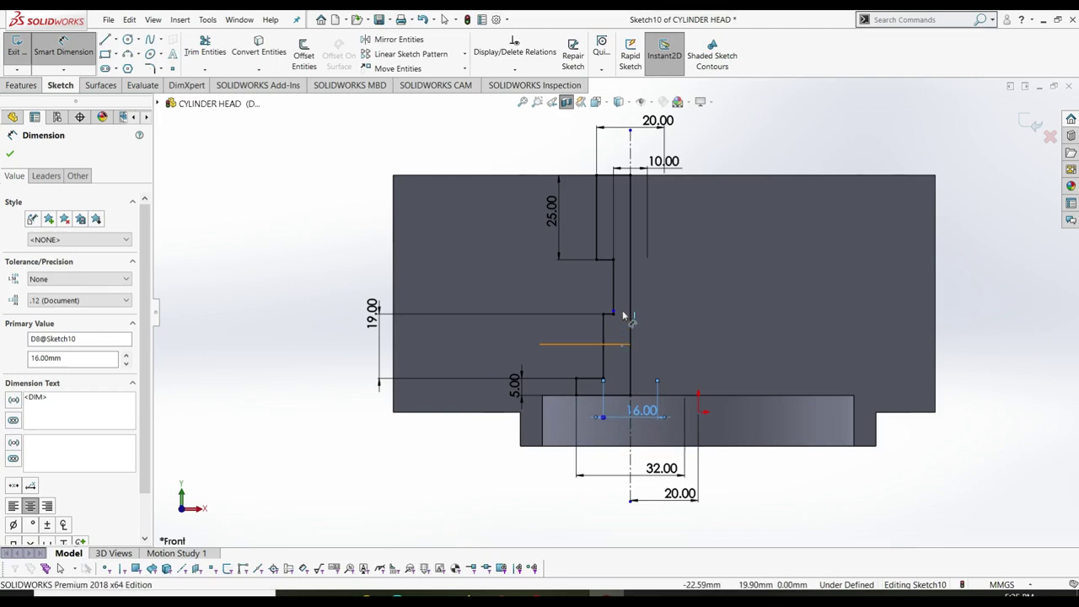
{"action": "key", "text": "Escape"}
- Check the relations on the stacked vertical profile segments and fit the part in view
{"action": "scroll", "coordinate": [622, 283], "scroll_direction": "down", "scroll_amount": 3}
{"action": "scroll", "coordinate": [622, 284], "scroll_direction": "down", "scroll_amount": 2}
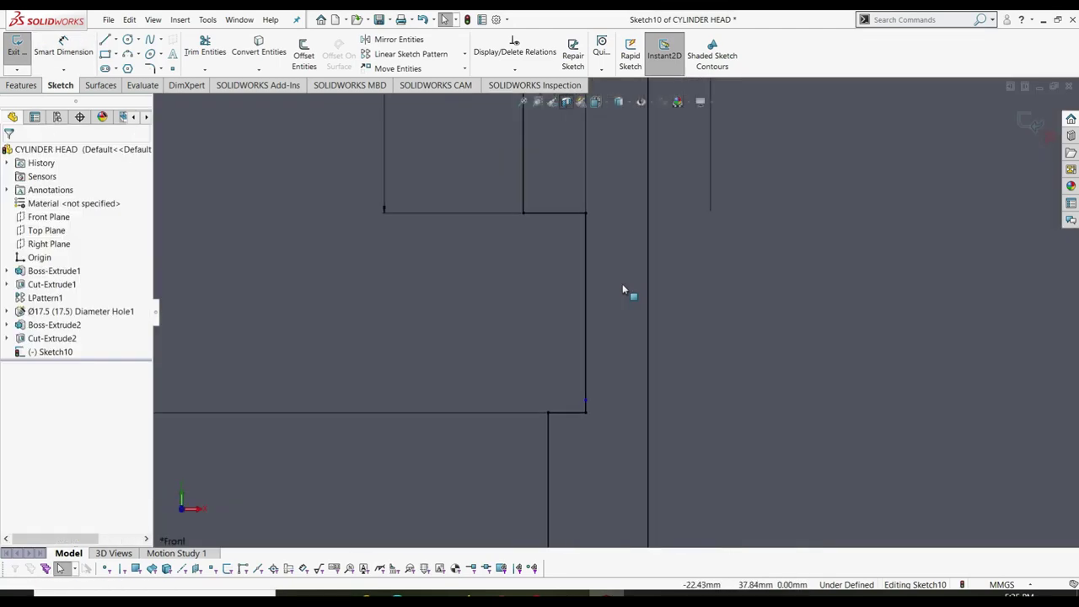
{"action": "left_click", "coordinate": [586, 343]}
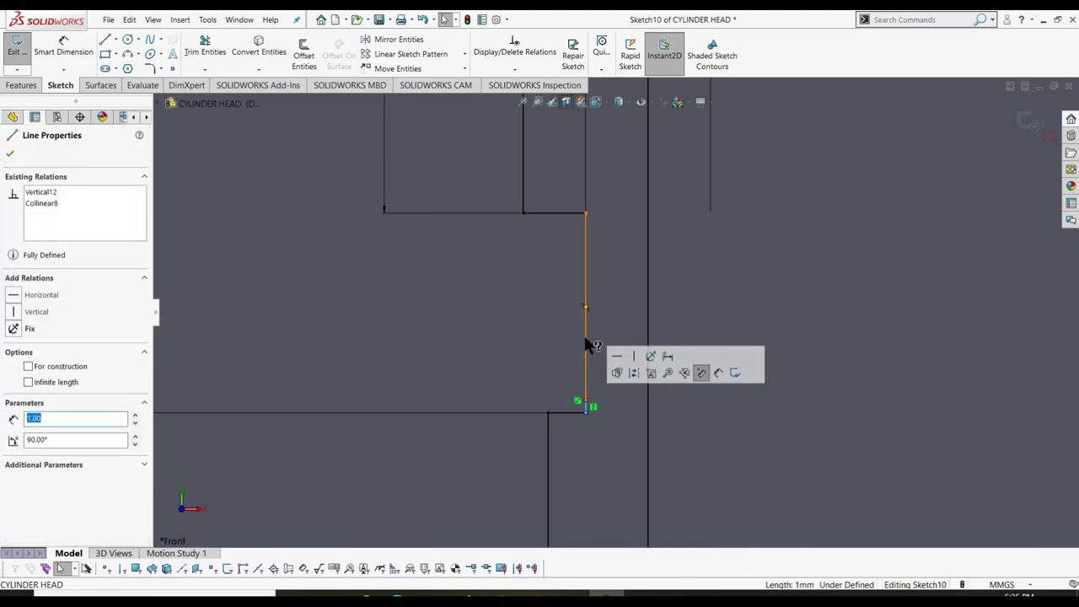
{"action": "left_click", "coordinate": [586, 279]}
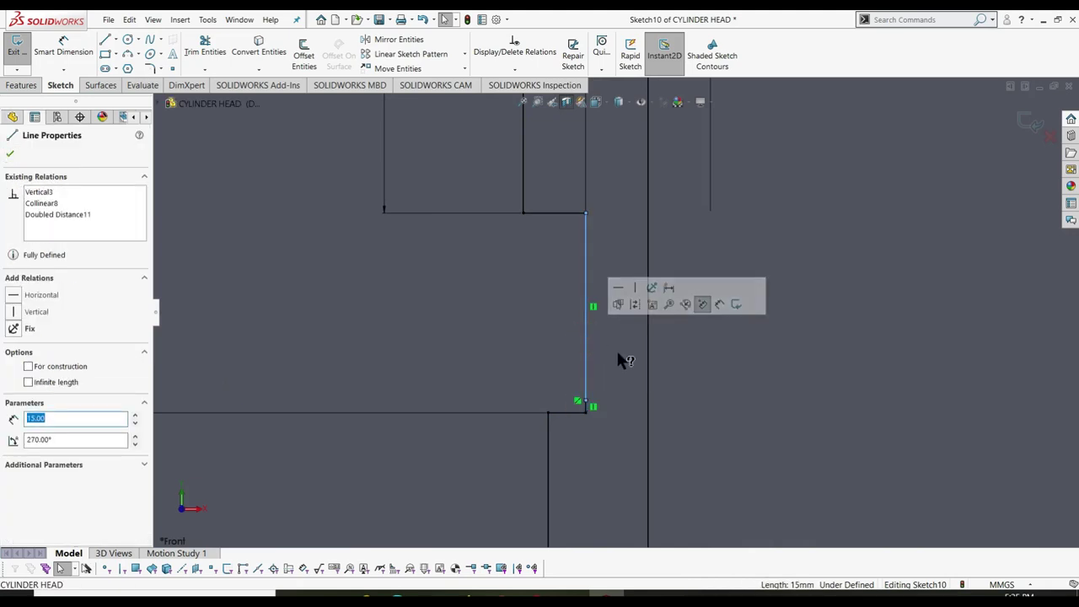
{"action": "left_click", "coordinate": [585, 408], "text": "ctrl"}
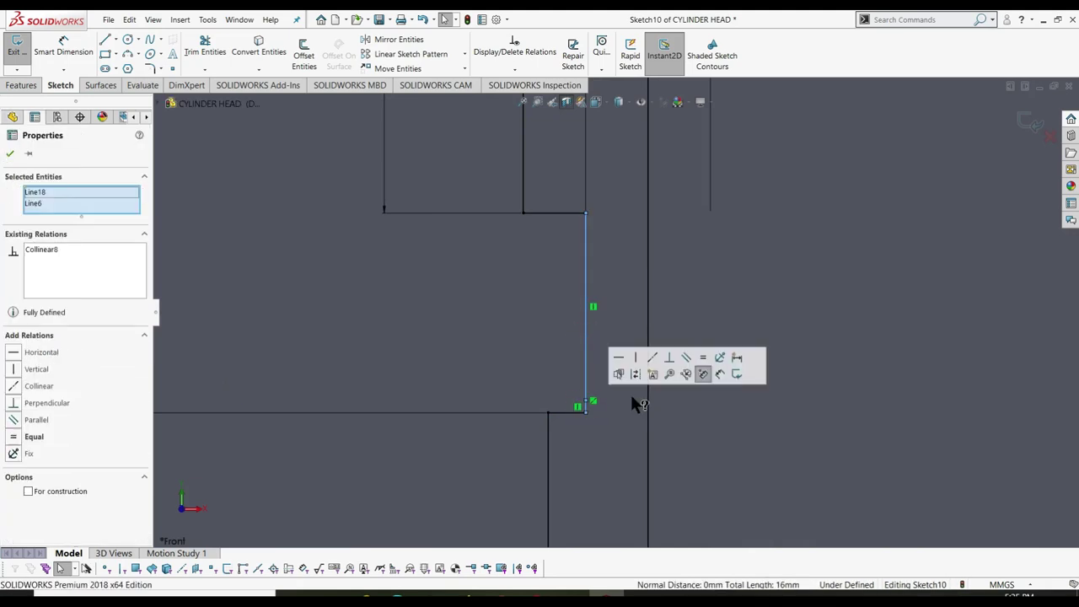
{"action": "left_click", "coordinate": [587, 409]}
{"action": "key", "text": "Escape"}
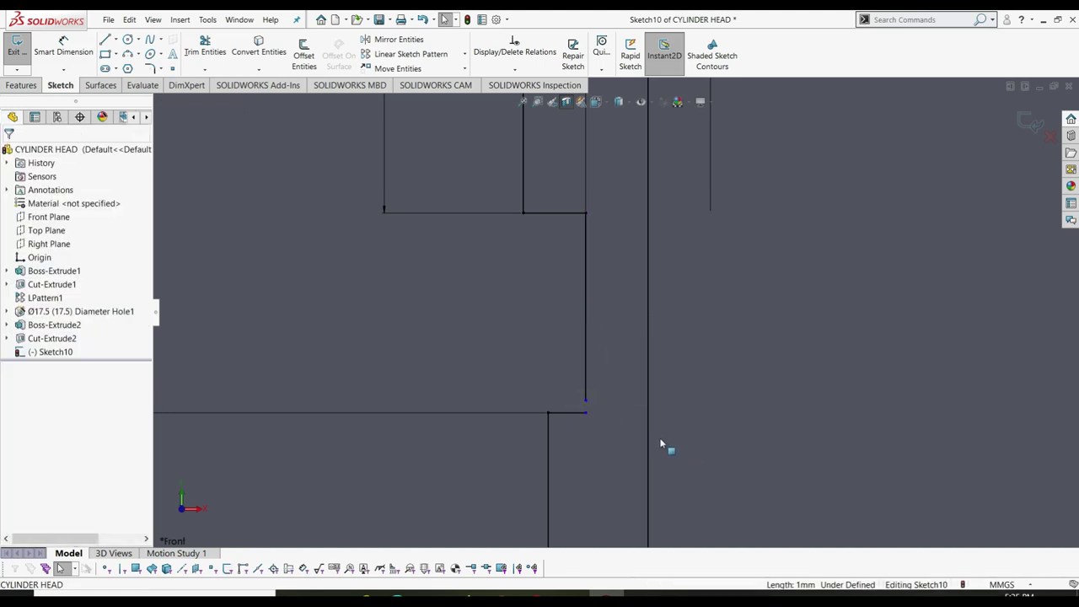
{"action": "key", "text": "f"}
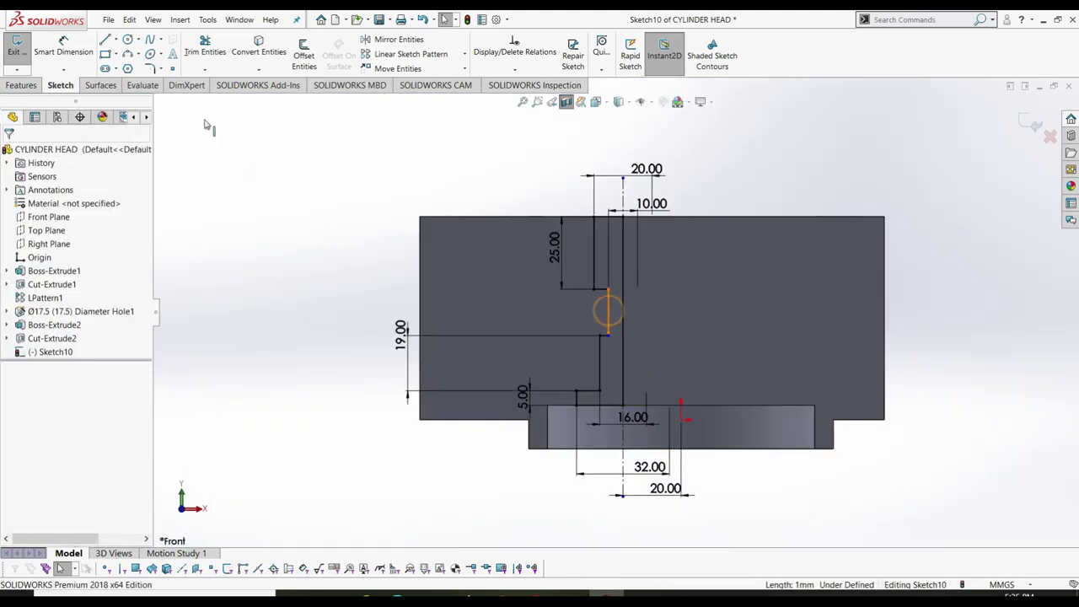
- Select the vertical sketch line and briefly try the Extend Entities tool
{"action": "left_click", "coordinate": [610, 316]}
{"action": "left_click", "coordinate": [205, 69]}
{"action": "left_click", "coordinate": [211, 98]}
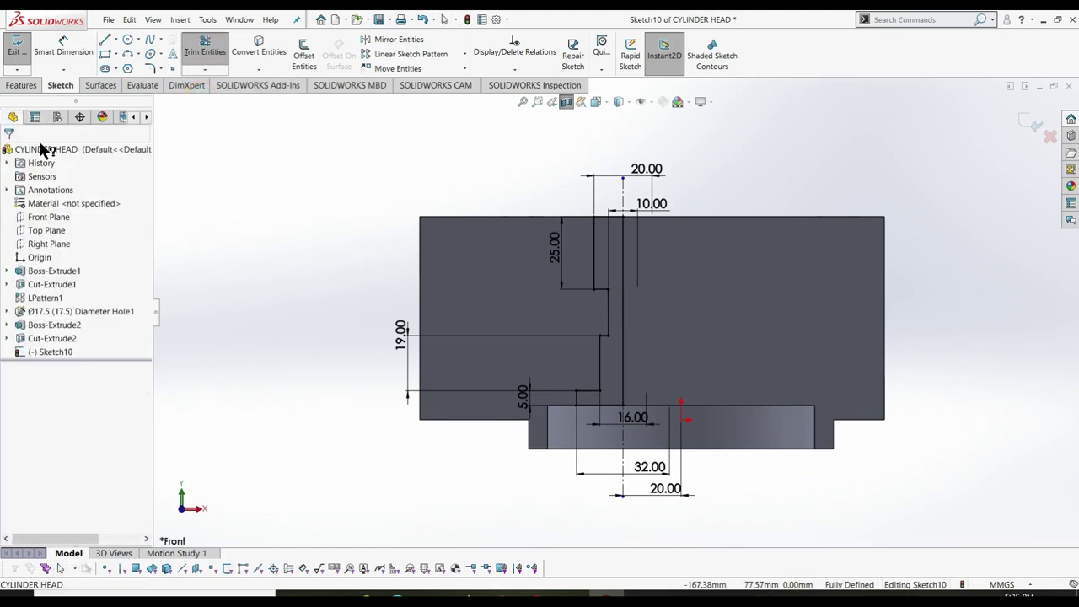
{"action": "key", "text": "Escape"}
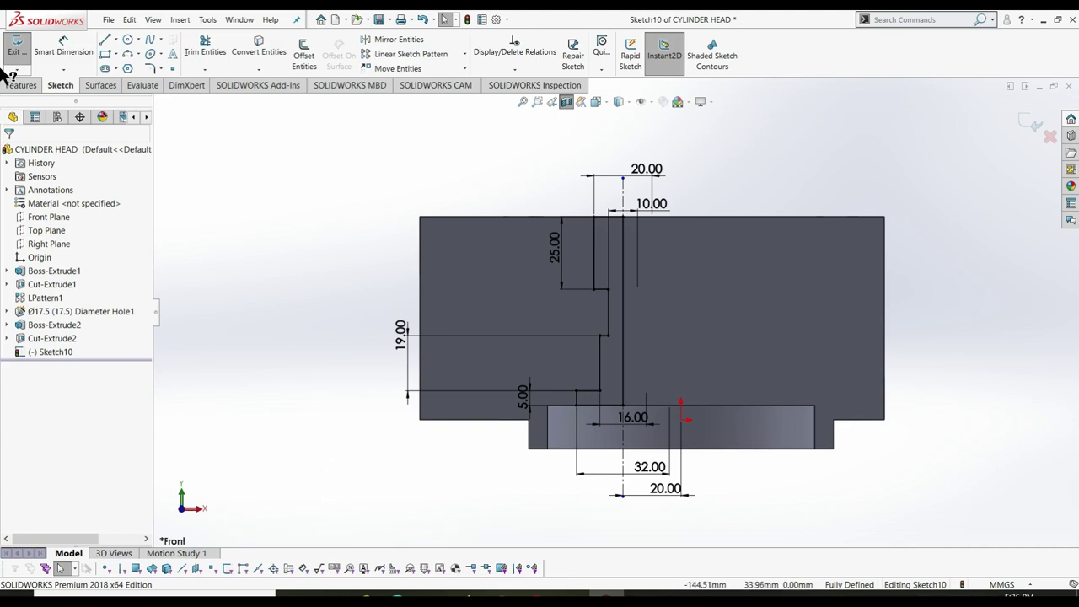
- Exit Sketch10 and revolve it about its centreline as a boss
{"action": "right_click", "coordinate": [327, 224]}
{"action": "left_click", "coordinate": [403, 209]}
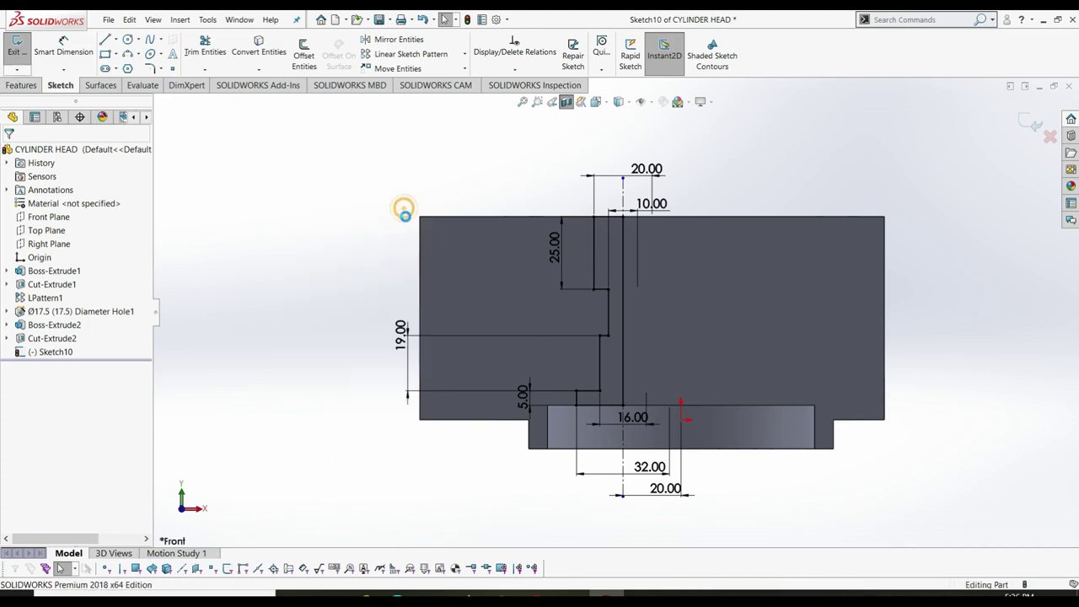
{"action": "left_click", "coordinate": [15, 88]}
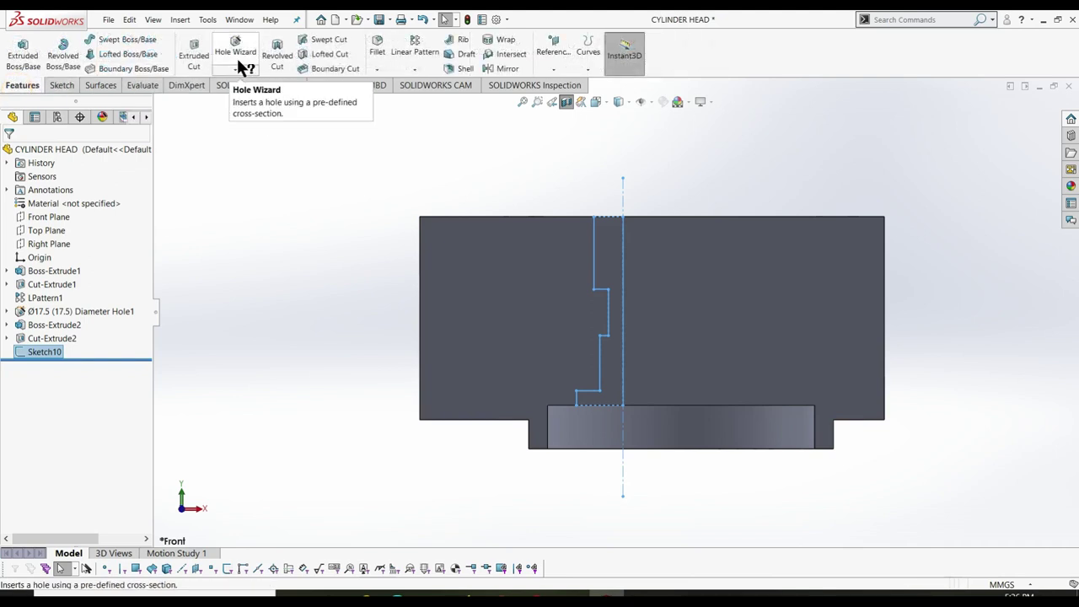
{"action": "left_click", "coordinate": [63, 55]}
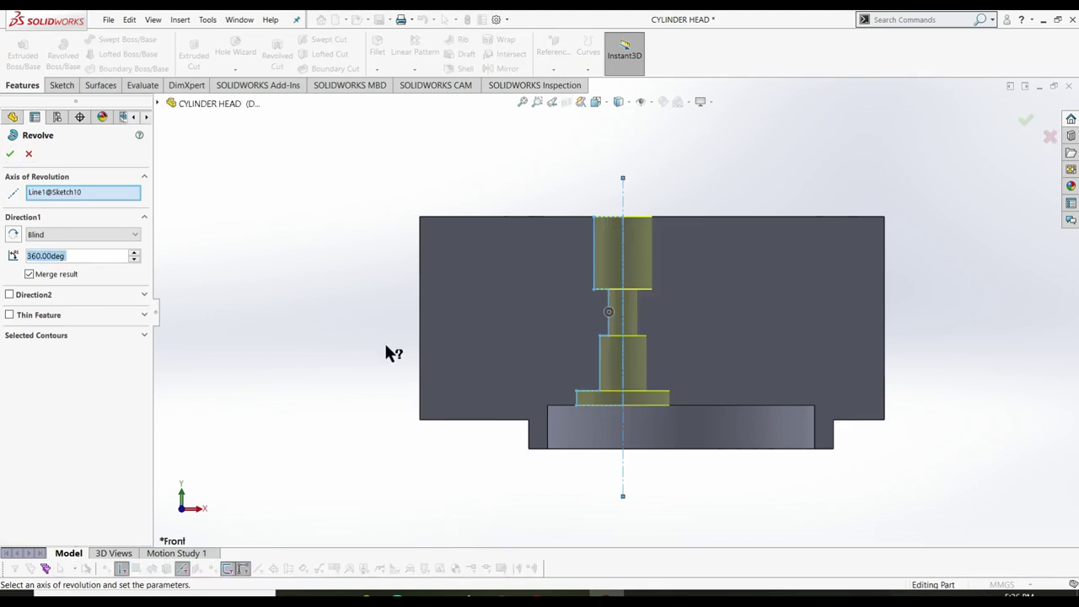
{"action": "left_click", "coordinate": [10, 154]}
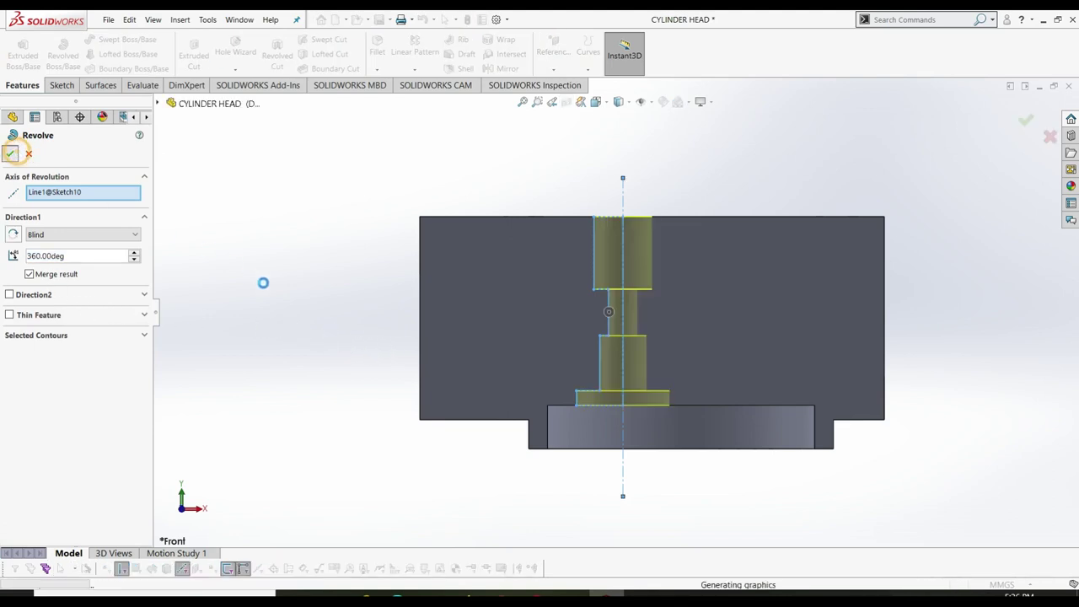
- Delete the mistaken Revolve1 feature from the feature tree
{"action": "left_click", "coordinate": [325, 317]}
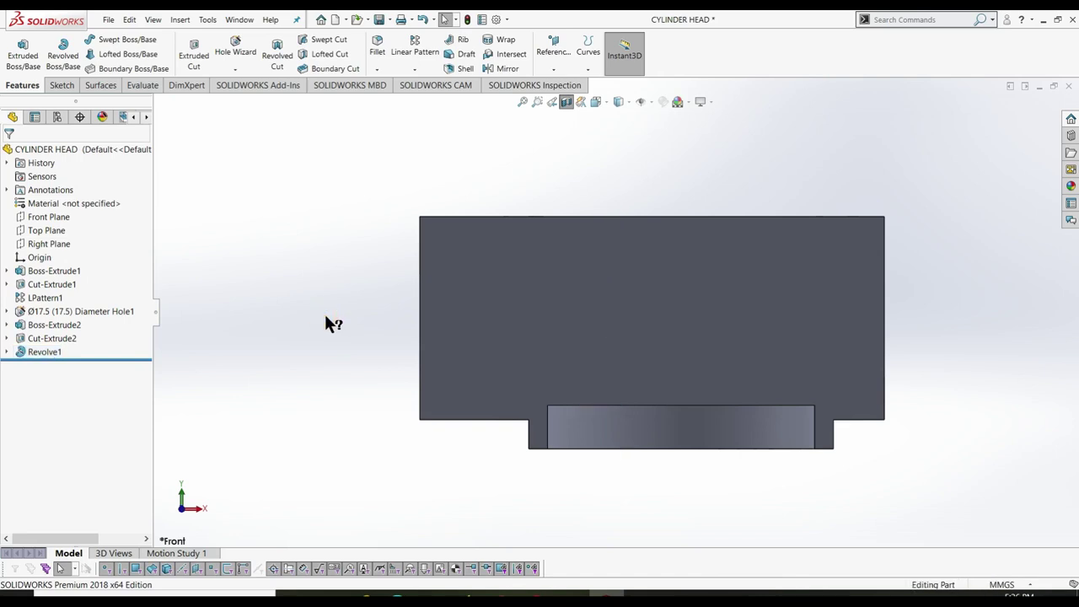
{"action": "left_click", "coordinate": [65, 354]}
{"action": "right_click", "coordinate": [65, 354]}
{"action": "left_click", "coordinate": [72, 320]}
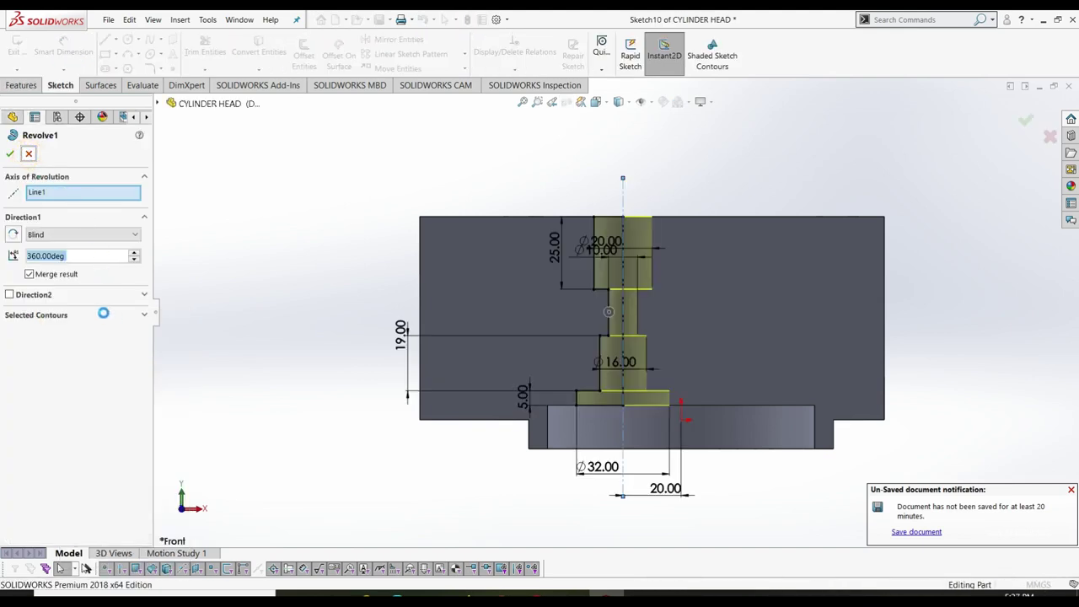
{"action": "right_click", "coordinate": [41, 352]}
{"action": "left_click", "coordinate": [80, 419]}
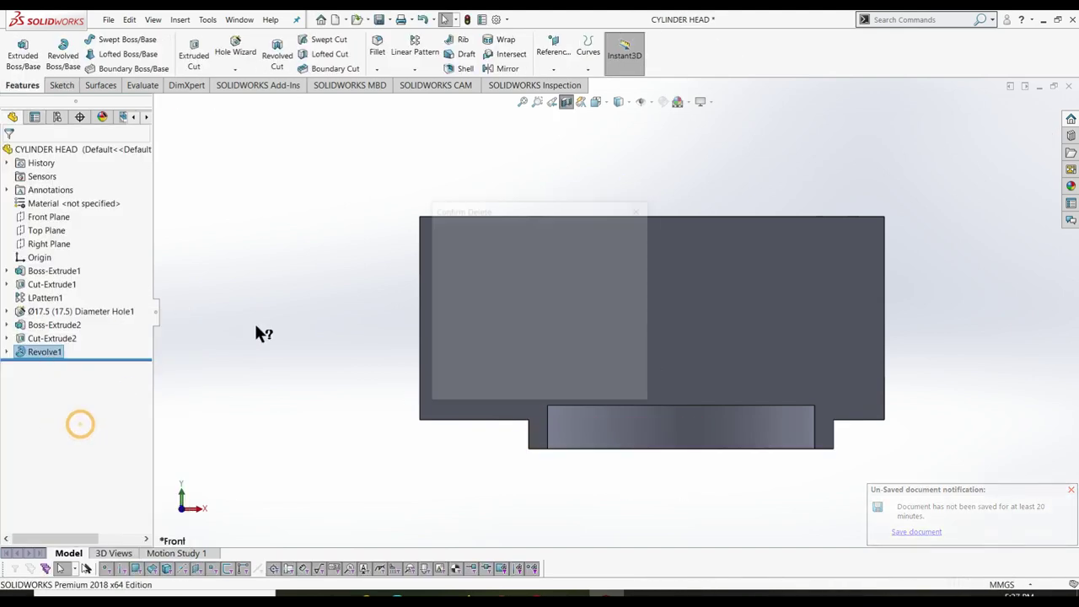
{"action": "left_click", "coordinate": [624, 233]}
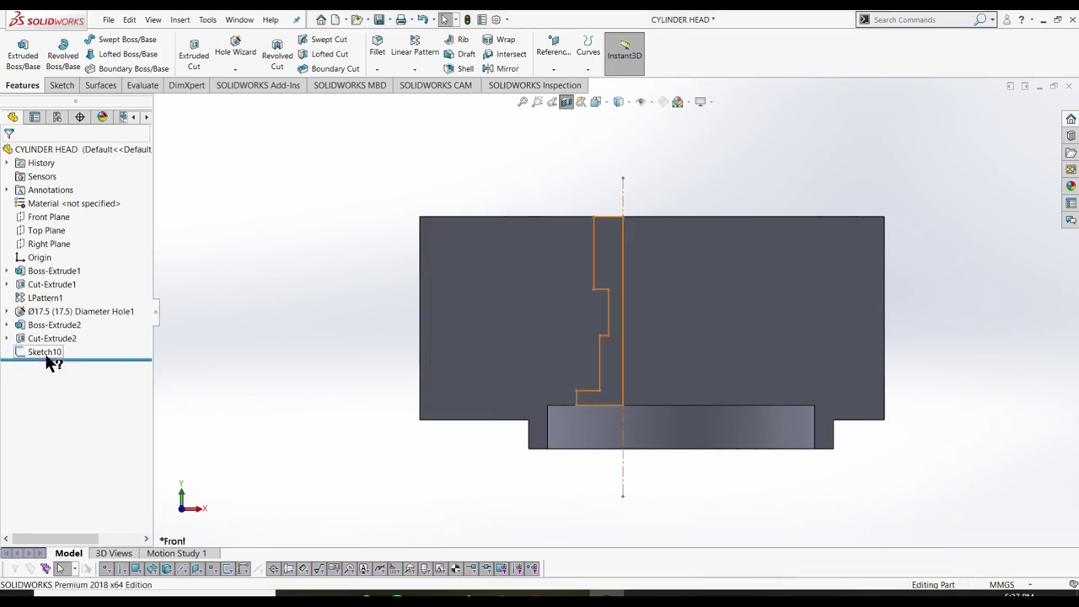
- Select Sketch10 and start a 360° revolved cut about its centreline
{"action": "left_click", "coordinate": [44, 352]}
{"action": "left_click", "coordinate": [44, 317]}
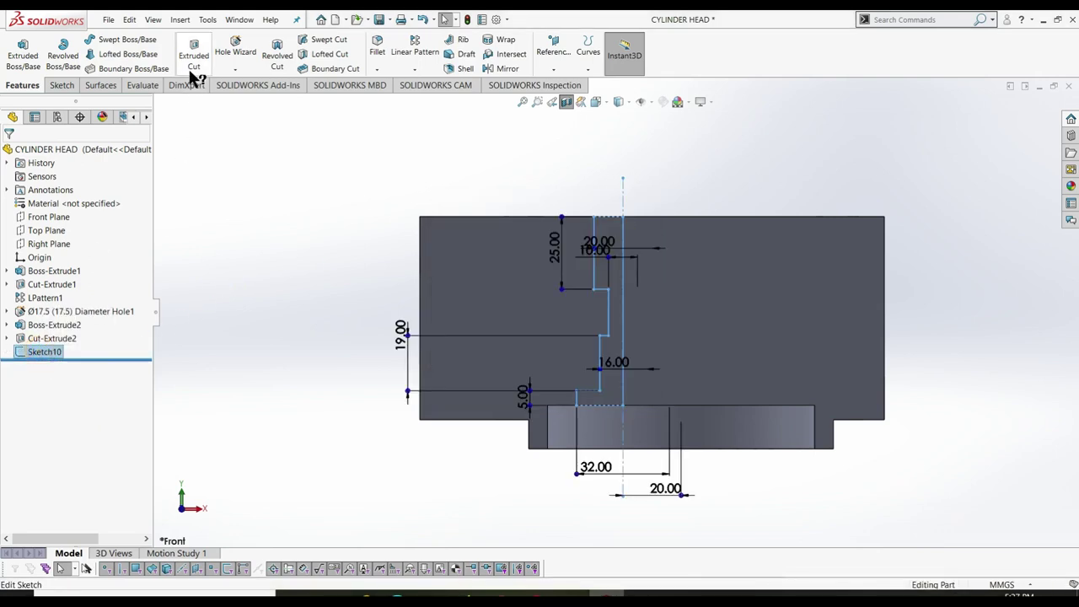
{"action": "left_click", "coordinate": [269, 57]}
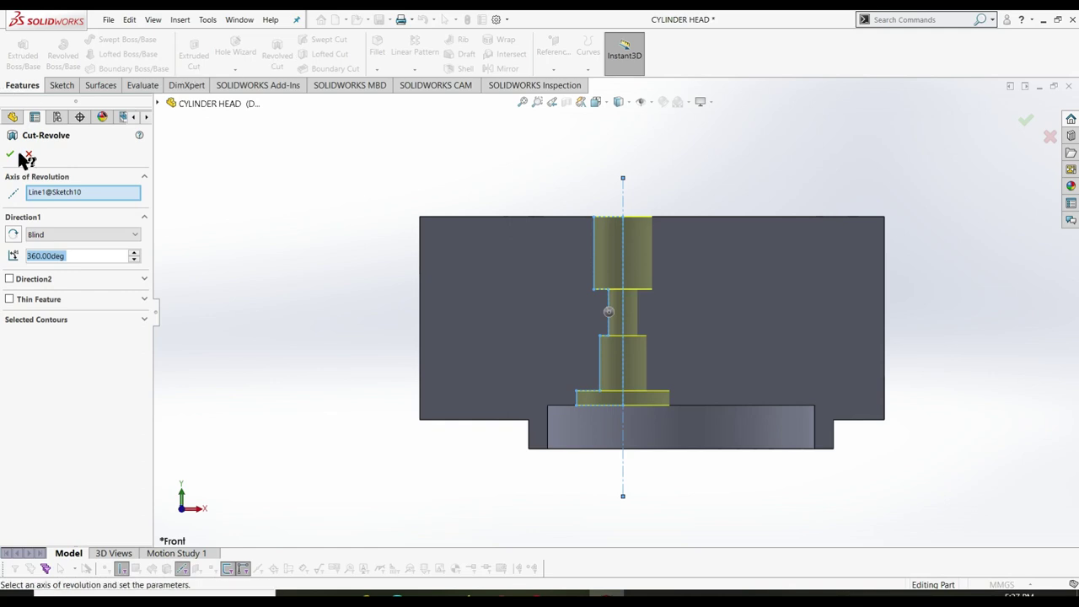
- Accept Cut-Revolve1, turn off the section view, and orbit the isometric view from above
{"action": "left_click", "coordinate": [10, 153]}
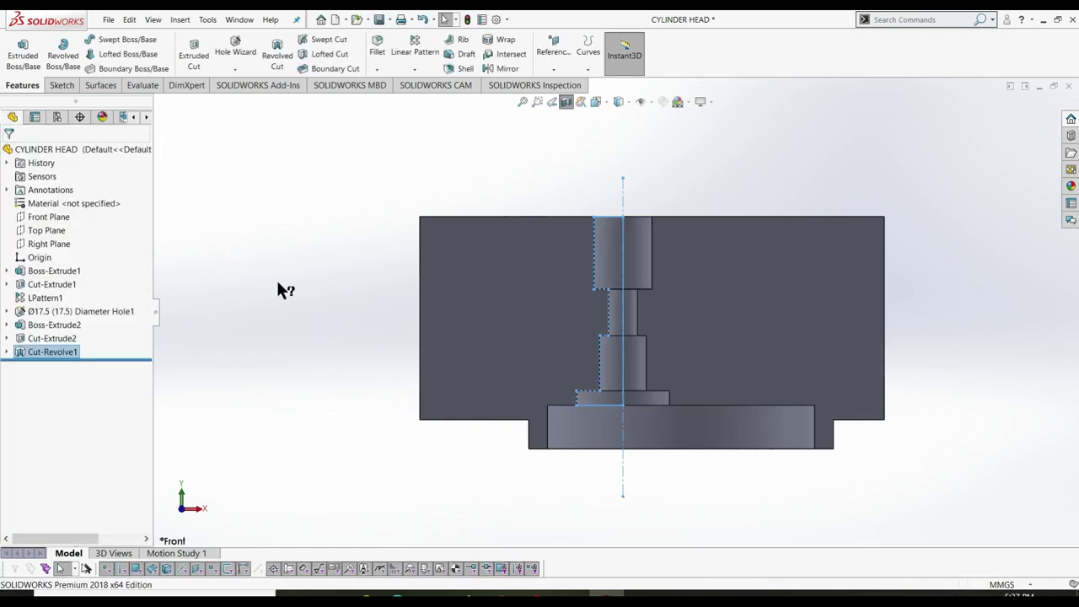
{"action": "left_click", "coordinate": [278, 283]}
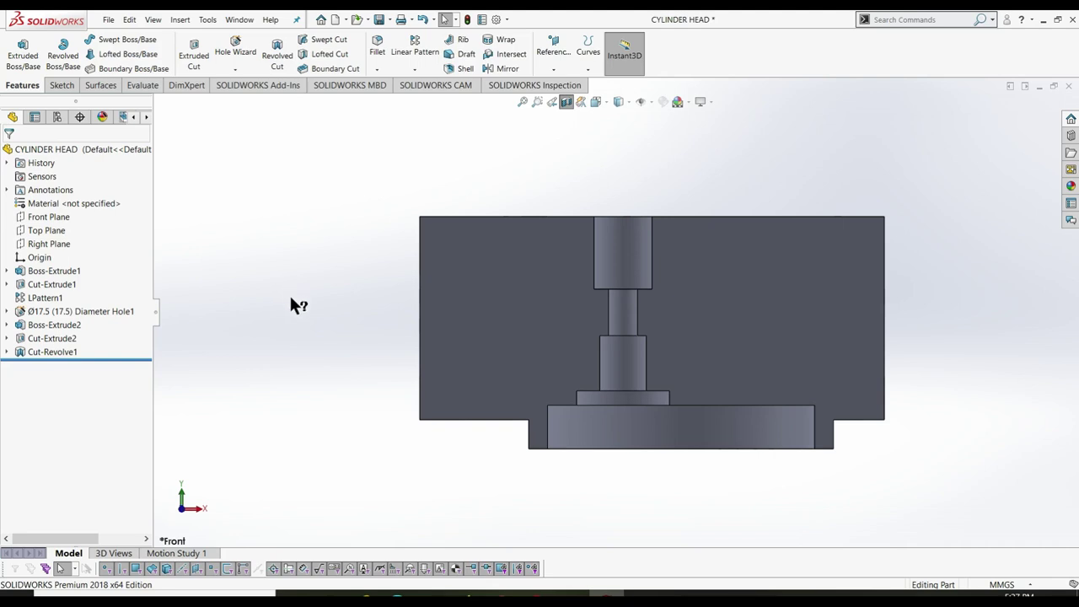
{"action": "left_click", "coordinate": [567, 101]}
{"action": "key", "text": "ctrl+7"}
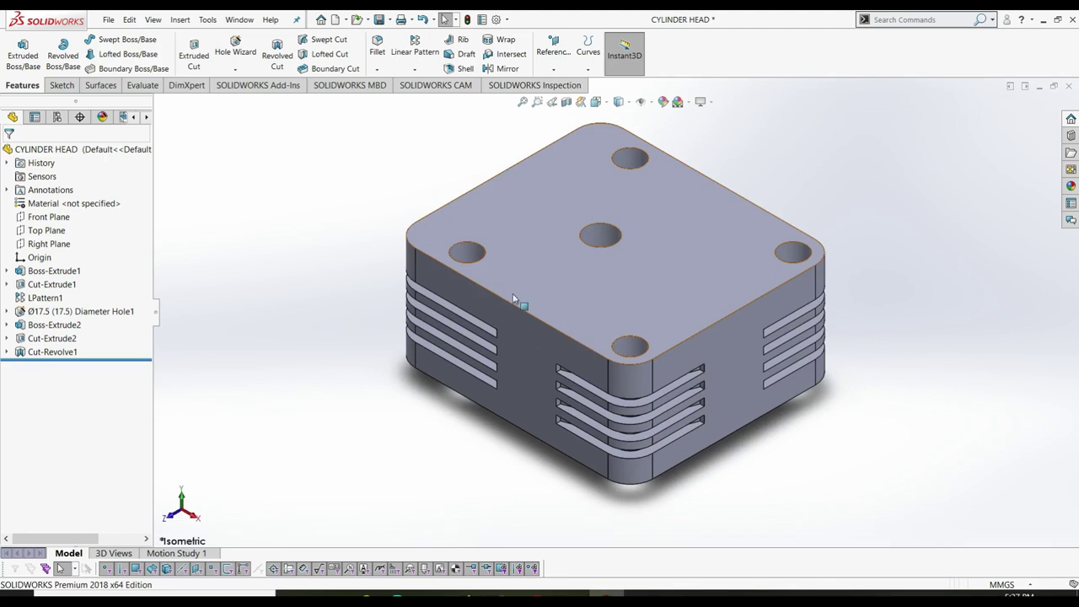
{"action": "mouse_move", "coordinate": [564, 253]}
{"action": "middle_mouse_down"}
{"action": "mouse_move", "coordinate": [571, 287]}
{"action": "mouse_move", "coordinate": [578, 244]}
{"action": "middle_mouse_up"}
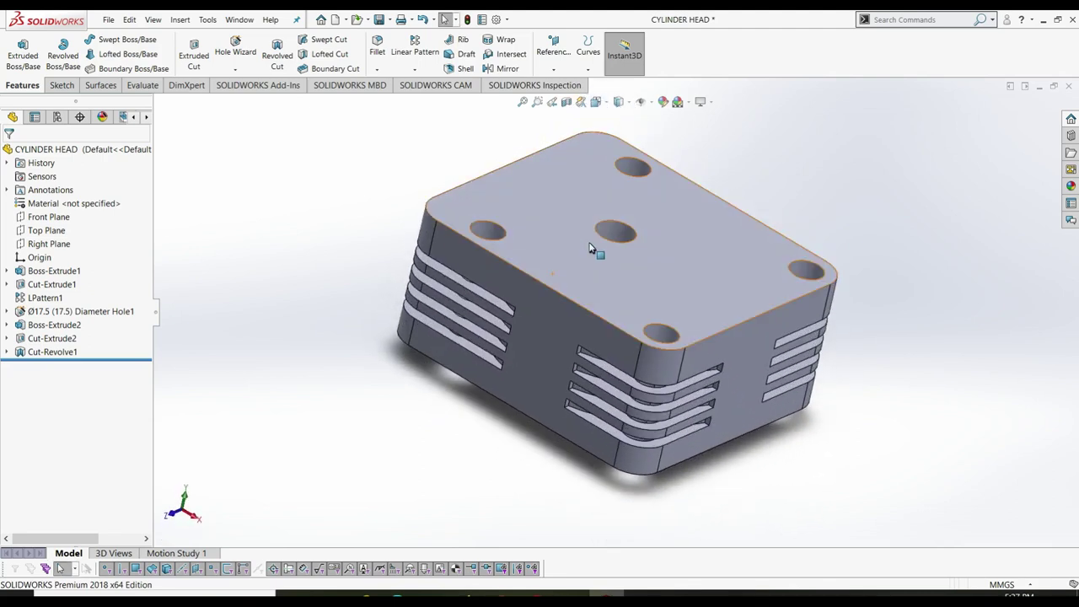
- Mirror Cut-Revolve1 about the Right Plane, checking the preview before accepting
{"action": "left_click", "coordinate": [516, 68]}
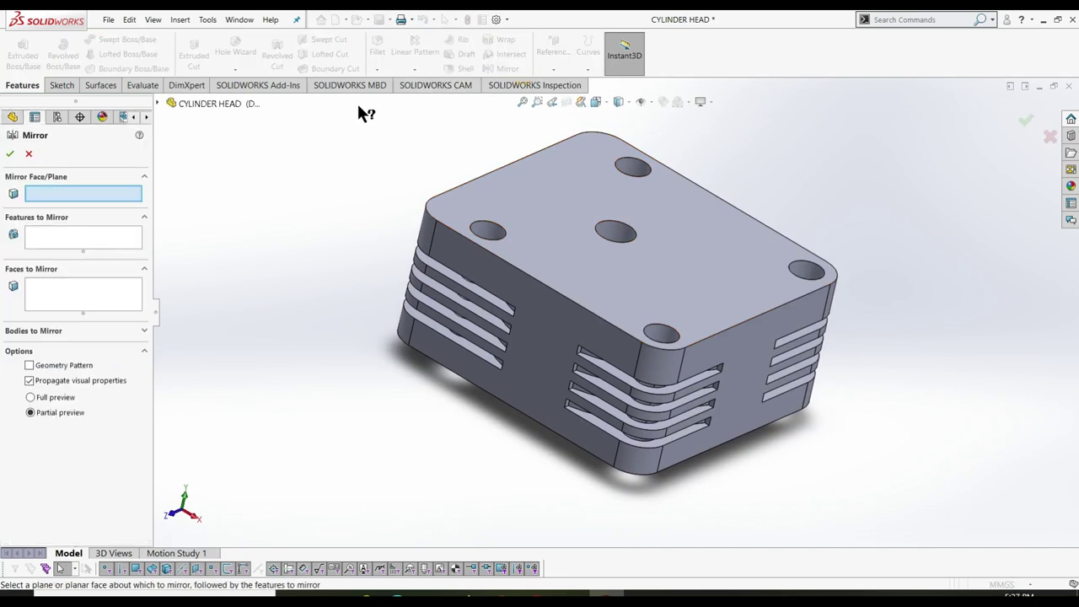
{"action": "left_click", "coordinate": [89, 234]}
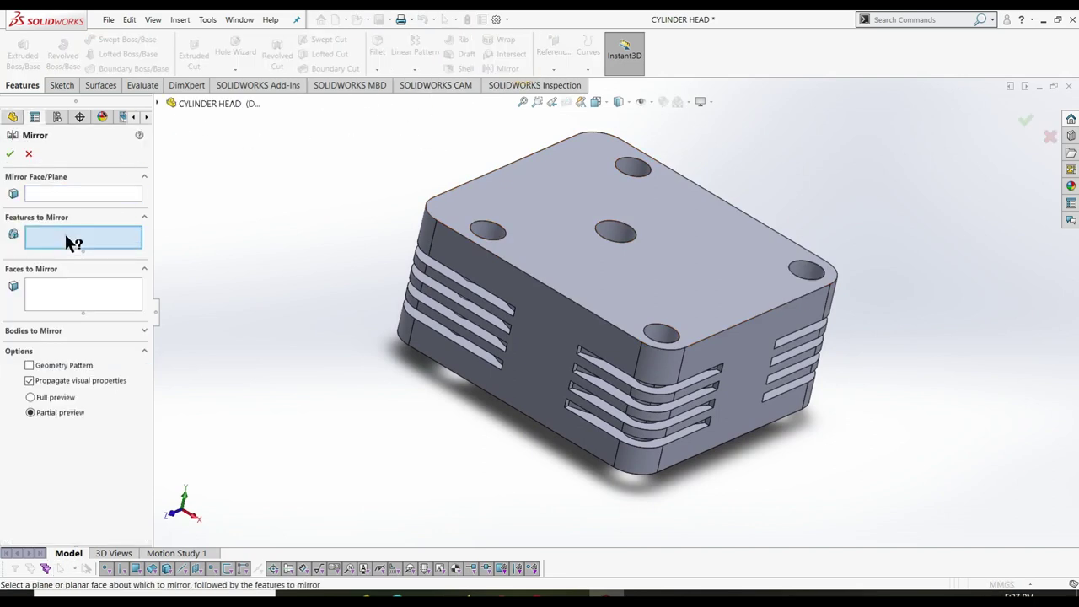
{"action": "left_click", "coordinate": [158, 103]}
{"action": "left_click", "coordinate": [207, 306]}
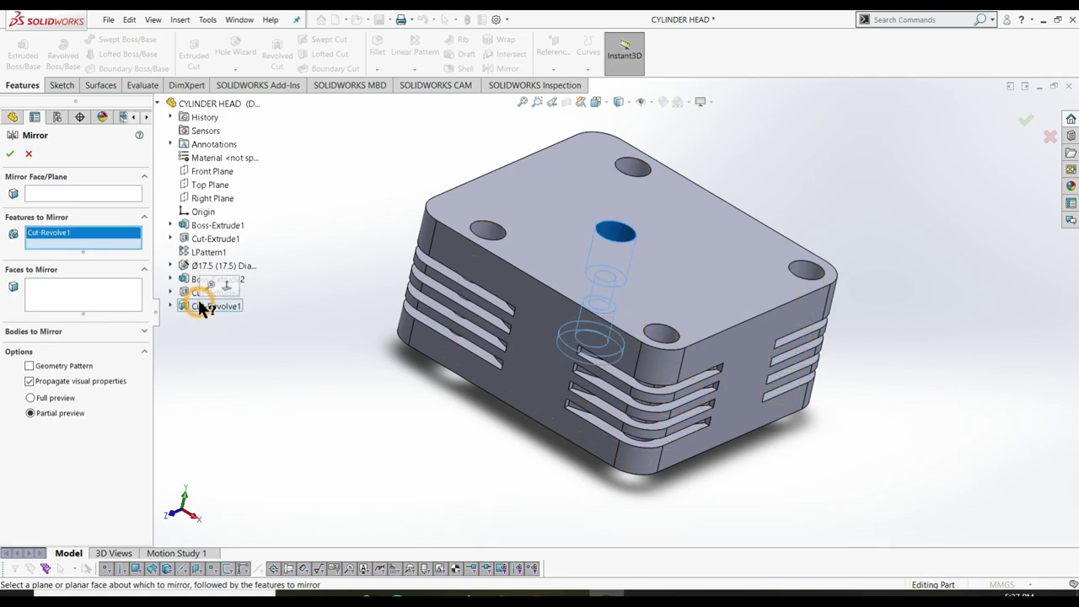
{"action": "left_click", "coordinate": [59, 195]}
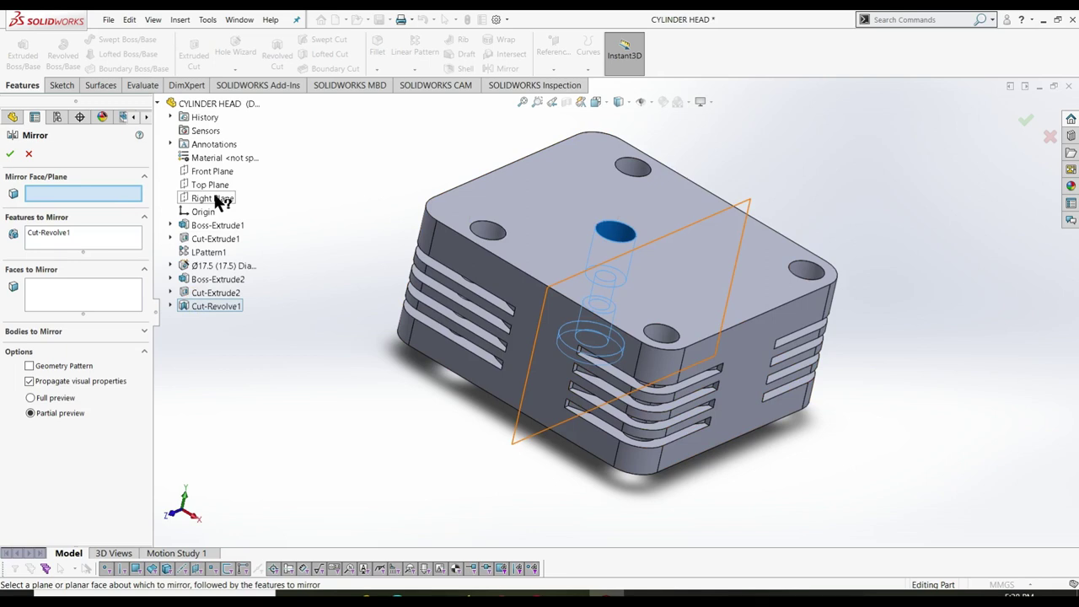
{"action": "left_click", "coordinate": [218, 200]}
{"action": "middle_click_drag", "start_coordinate": [375, 364], "coordinate": [385, 411]}
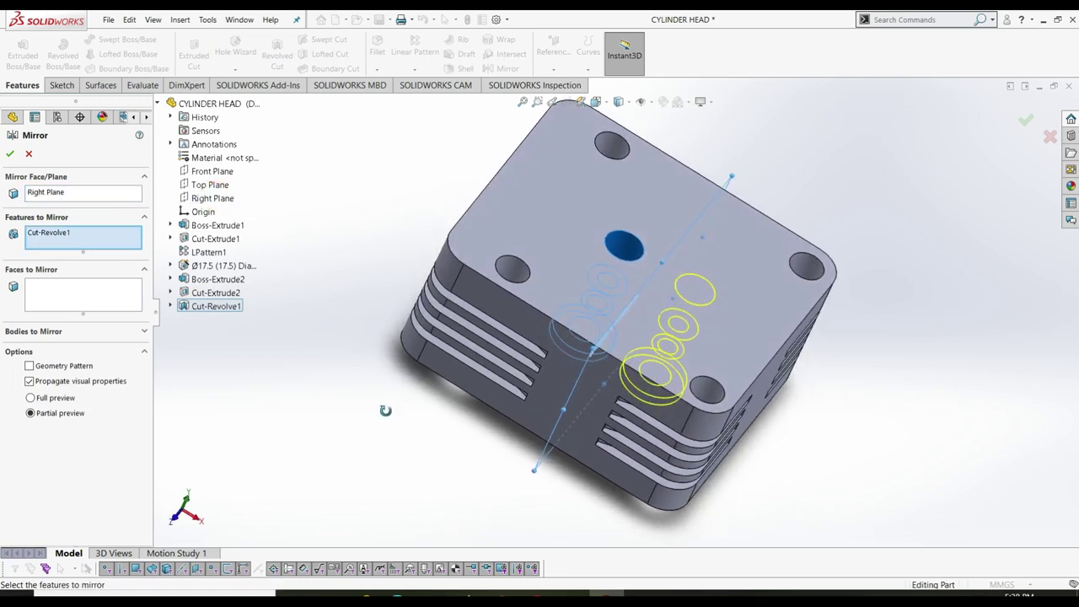
{"action": "left_click", "coordinate": [10, 153]}
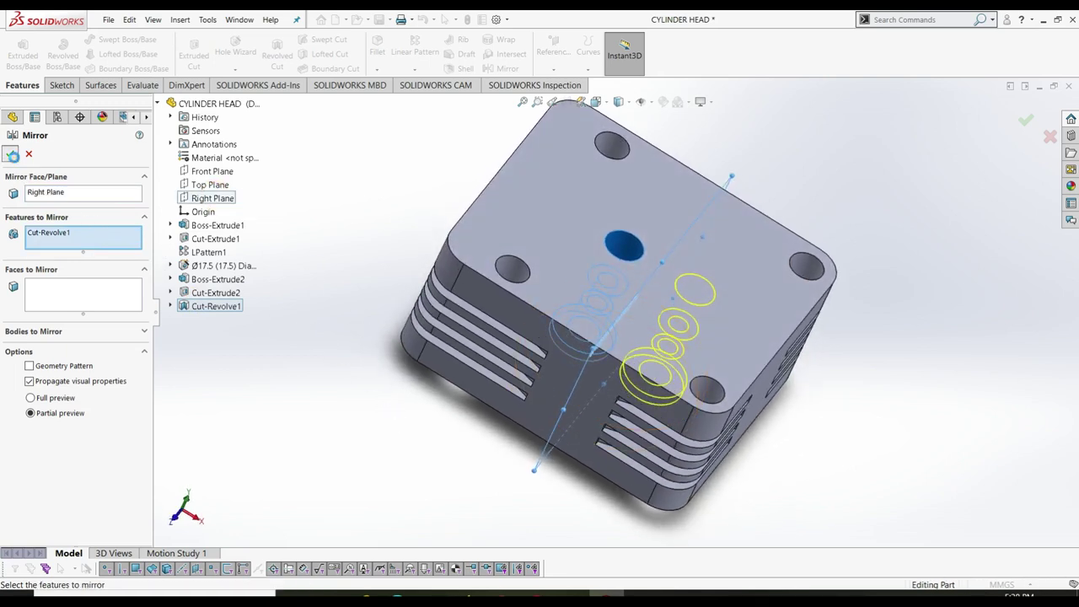
{"action": "left_click", "coordinate": [297, 371]}
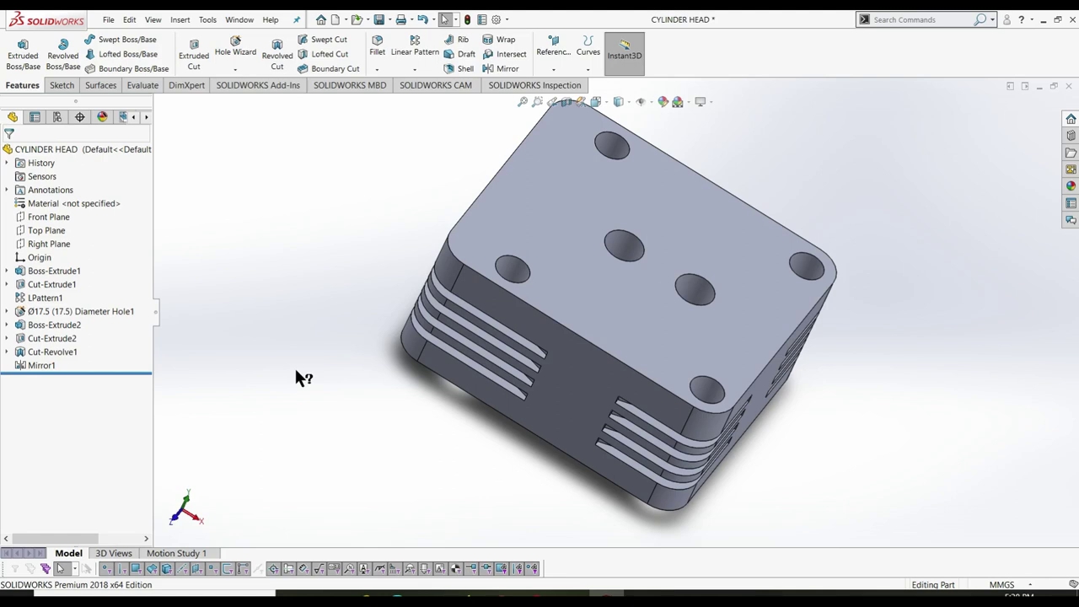
- Inspect the two bores in a Front Plane section view and save the part
{"action": "left_click", "coordinate": [571, 108]}
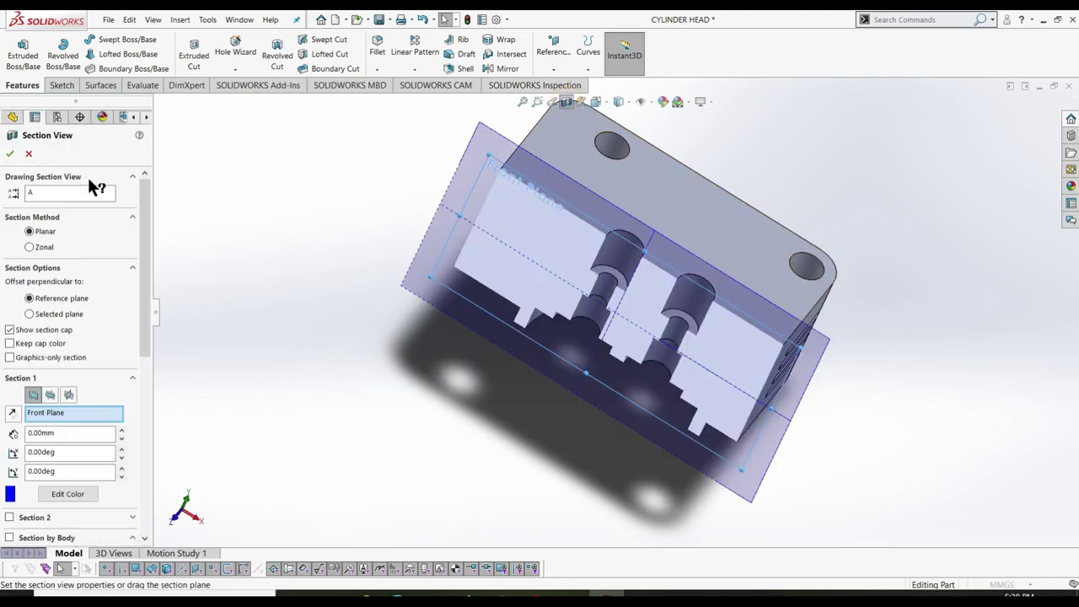
{"action": "left_click", "coordinate": [29, 154]}
{"action": "mouse_move", "coordinate": [385, 390]}
{"action": "middle_mouse_down"}
{"action": "mouse_move", "coordinate": [416, 220]}
{"action": "mouse_move", "coordinate": [405, 313]}
{"action": "mouse_move", "coordinate": [440, 310]}
{"action": "mouse_move", "coordinate": [429, 301]}
{"action": "middle_mouse_up"}
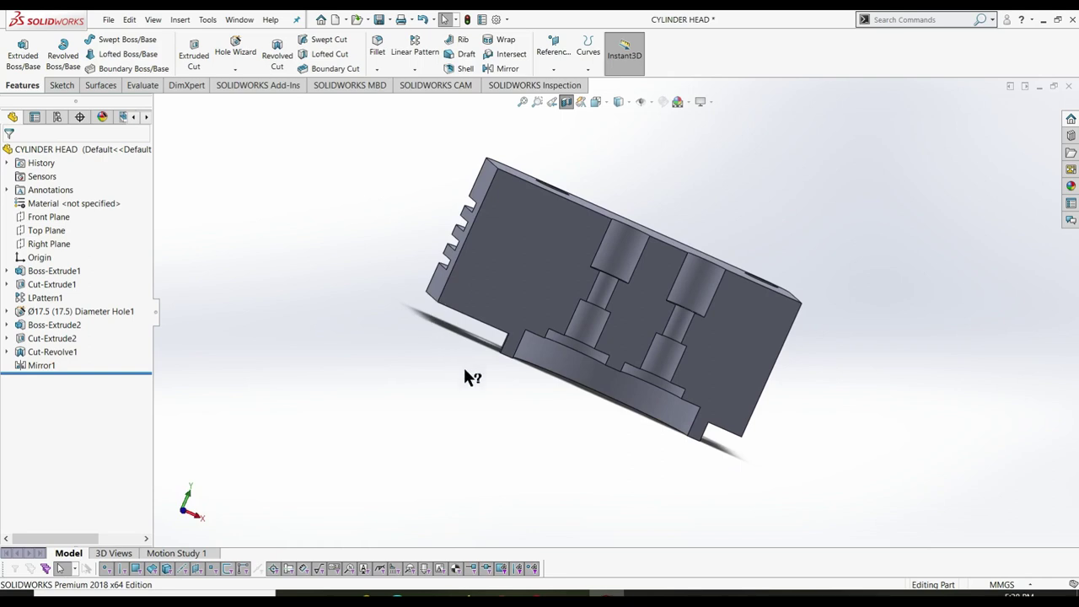
{"action": "mouse_move", "coordinate": [443, 412]}
{"action": "middle_mouse_down"}
{"action": "mouse_move", "coordinate": [448, 390]}
{"action": "mouse_move", "coordinate": [417, 528]}
{"action": "mouse_move", "coordinate": [440, 460]}
{"action": "middle_mouse_up"}
{"action": "key", "text": "ctrl+s"}
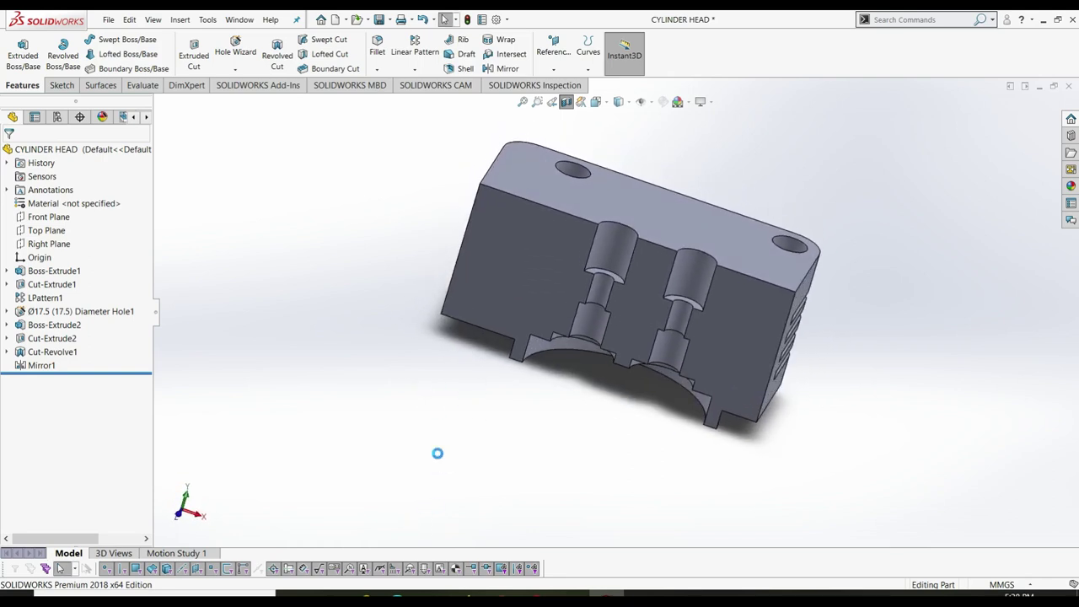
- Turn off the section view, return to isometric, and start a new sketch
{"action": "left_click", "coordinate": [566, 102]}
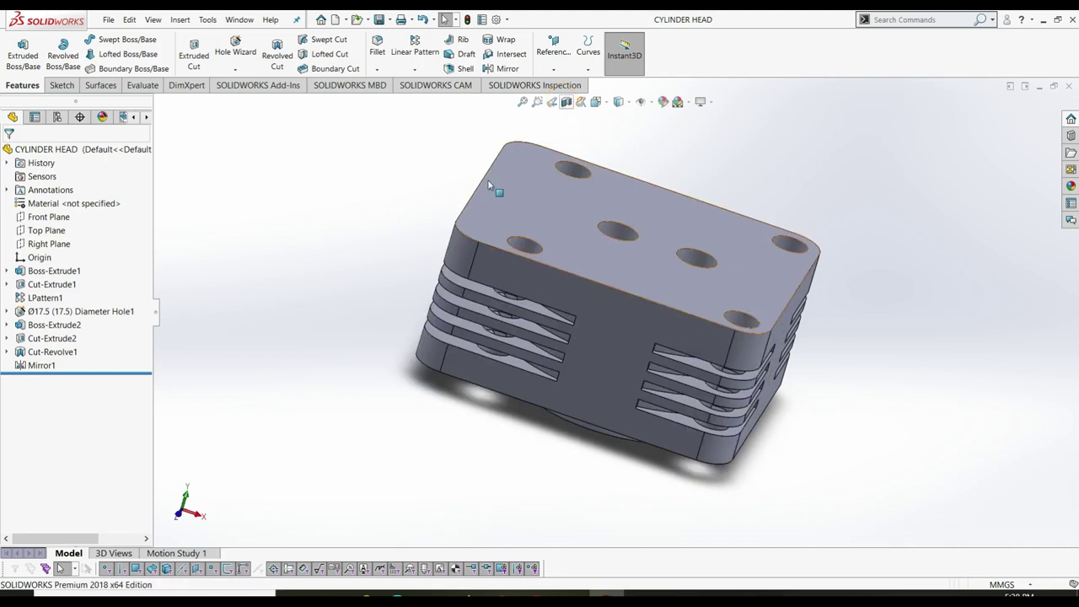
{"action": "left_click", "coordinate": [438, 185]}
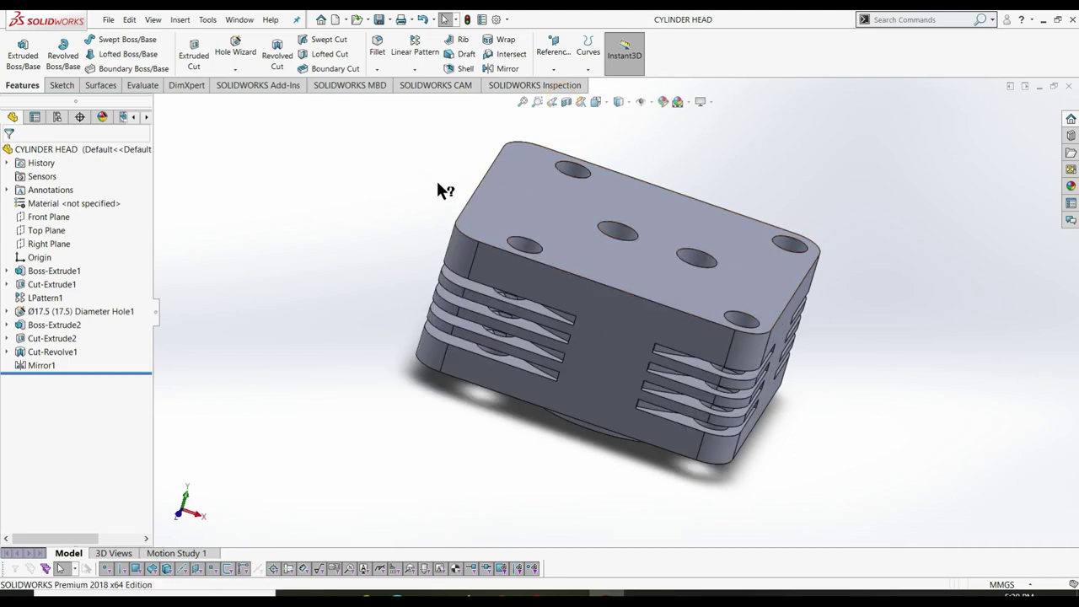
{"action": "left_click", "coordinate": [439, 187]}
{"action": "key", "text": "ctrl+7"}
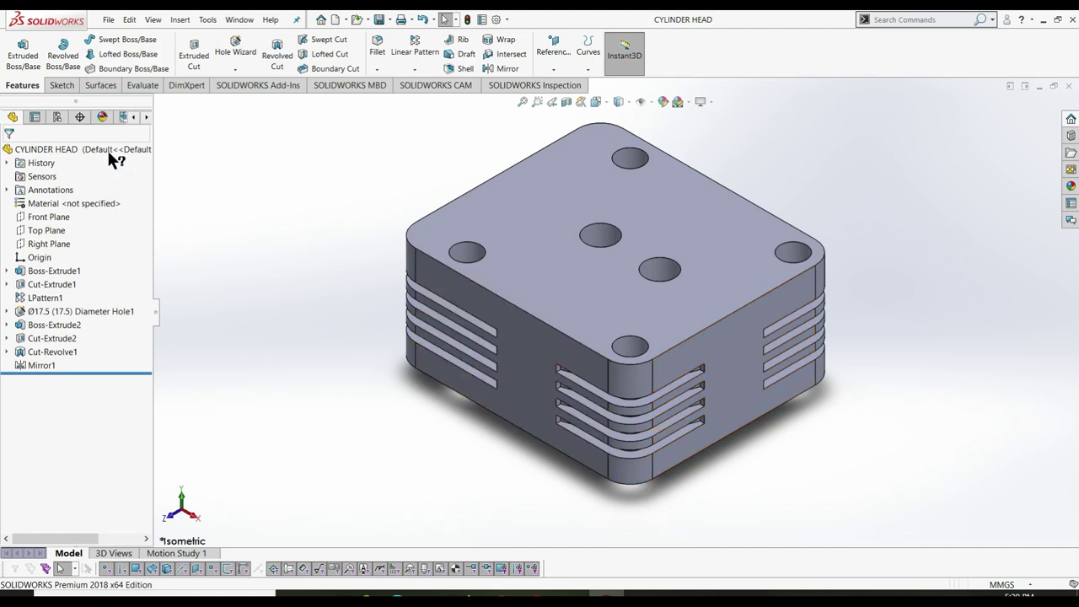
{"action": "left_click", "coordinate": [66, 86]}
{"action": "left_click", "coordinate": [17, 46]}
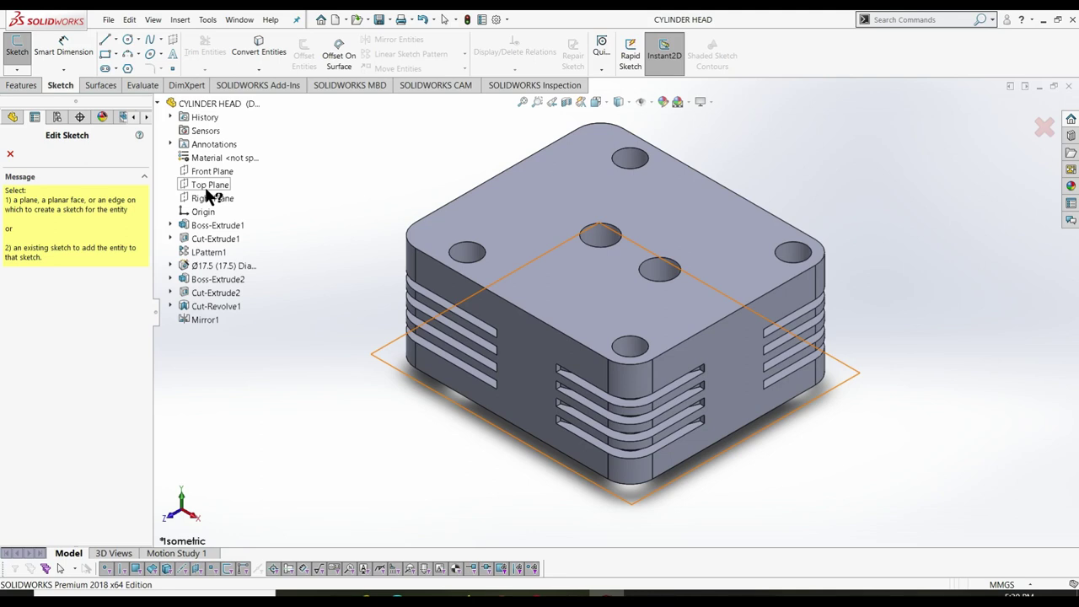
- Place Sketch11 on the Right Plane, section the part along Right Plane, and zoom out
{"action": "left_click", "coordinate": [210, 199]}
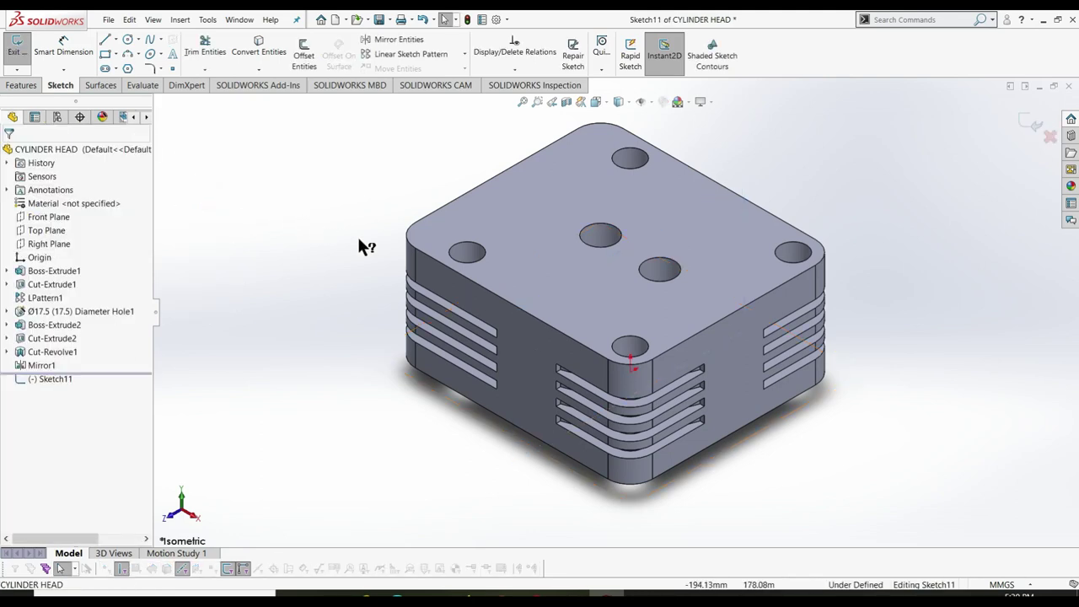
{"action": "left_click", "coordinate": [567, 106]}
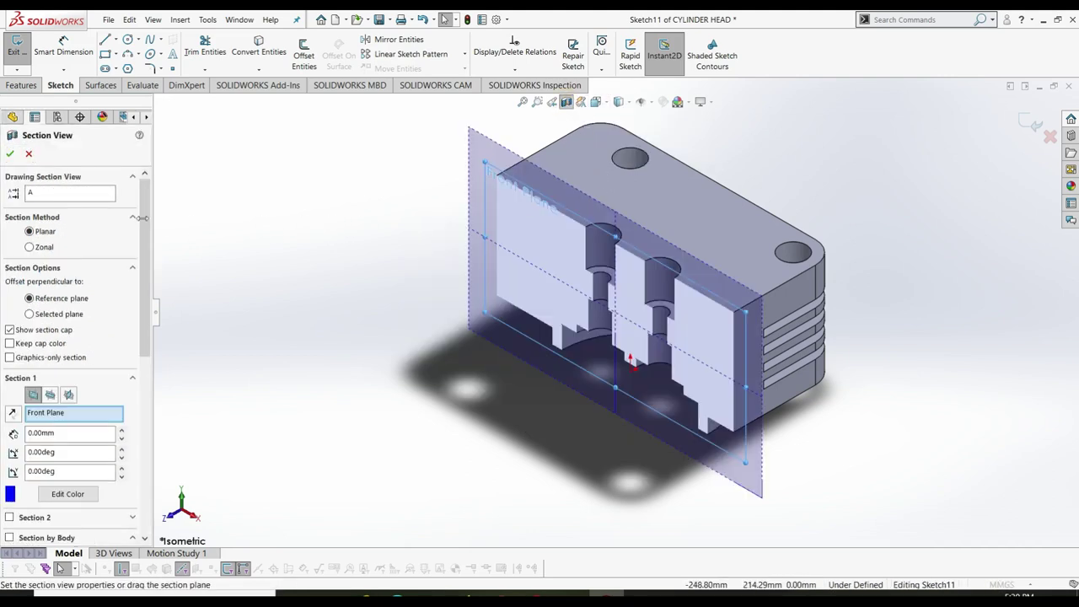
{"action": "left_click", "coordinate": [69, 394]}
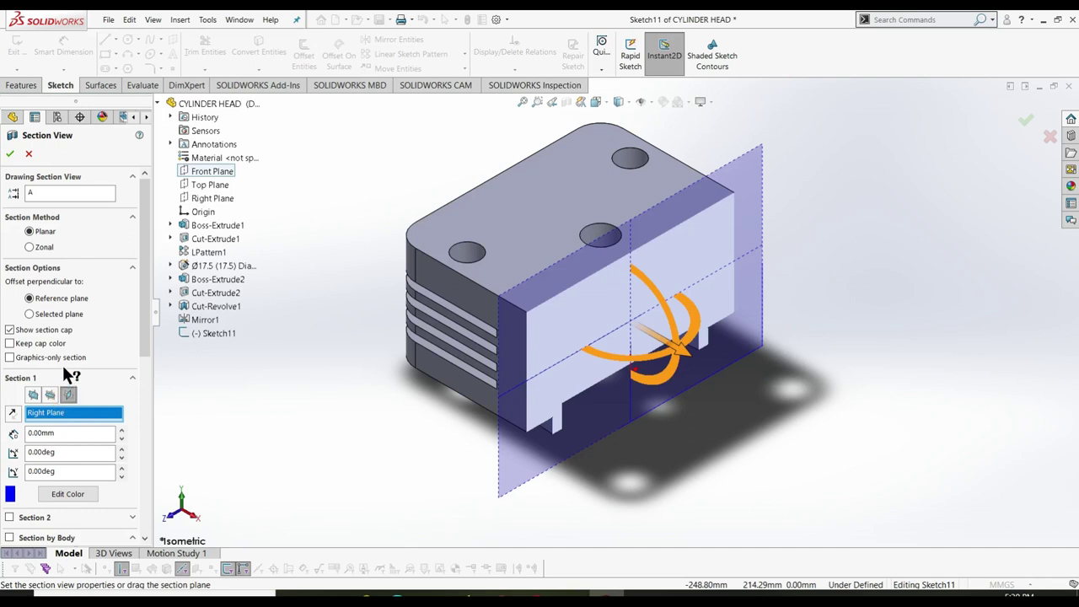
{"action": "left_click", "coordinate": [10, 154]}
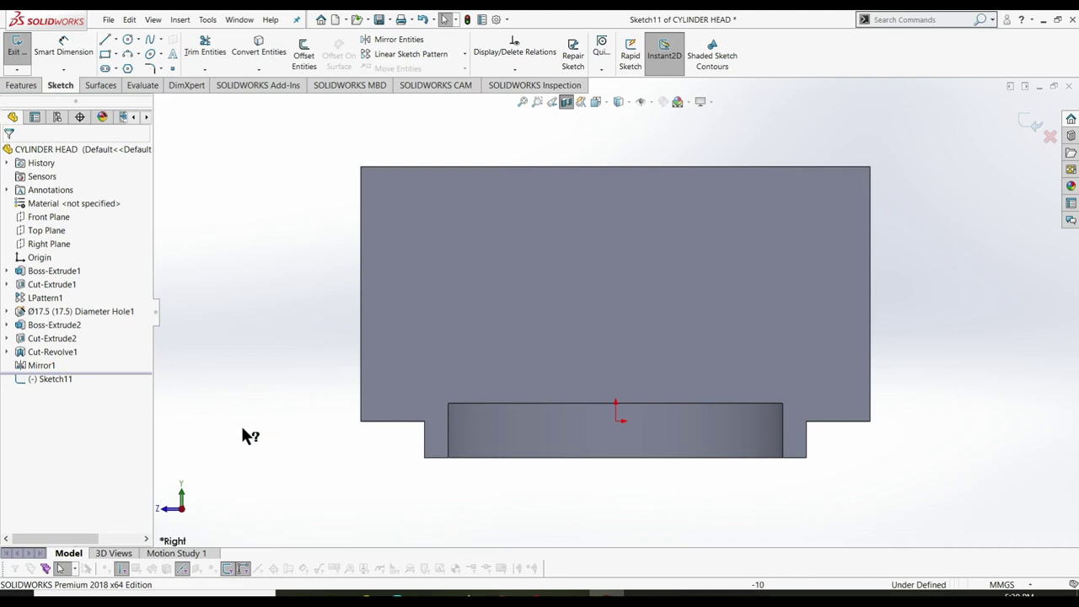
{"action": "left_click", "coordinate": [108, 41]}
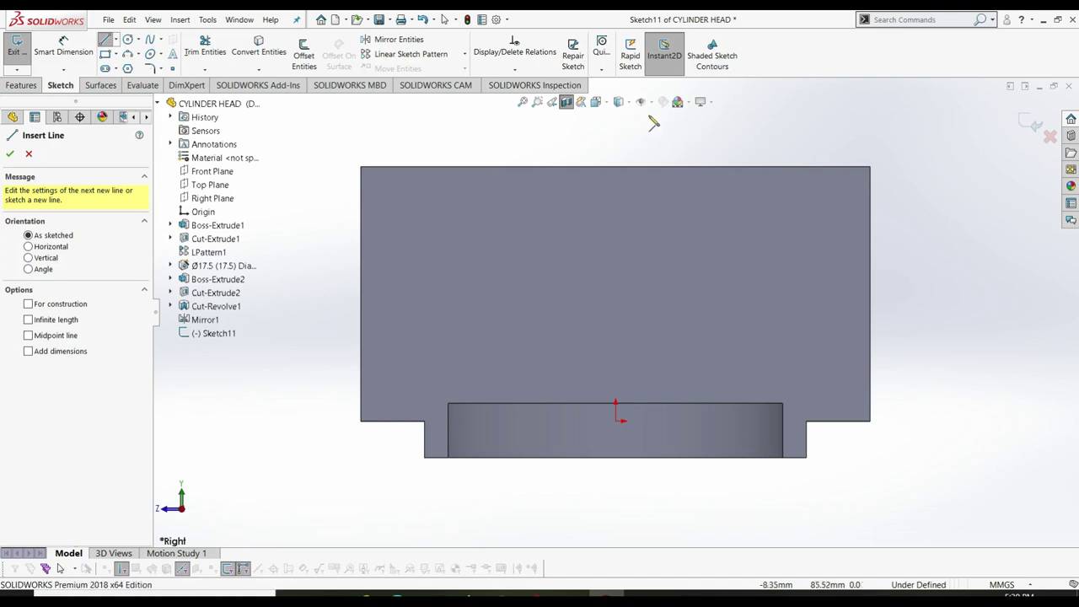
{"action": "left_click", "coordinate": [870, 204]}
{"action": "key", "text": "z"}
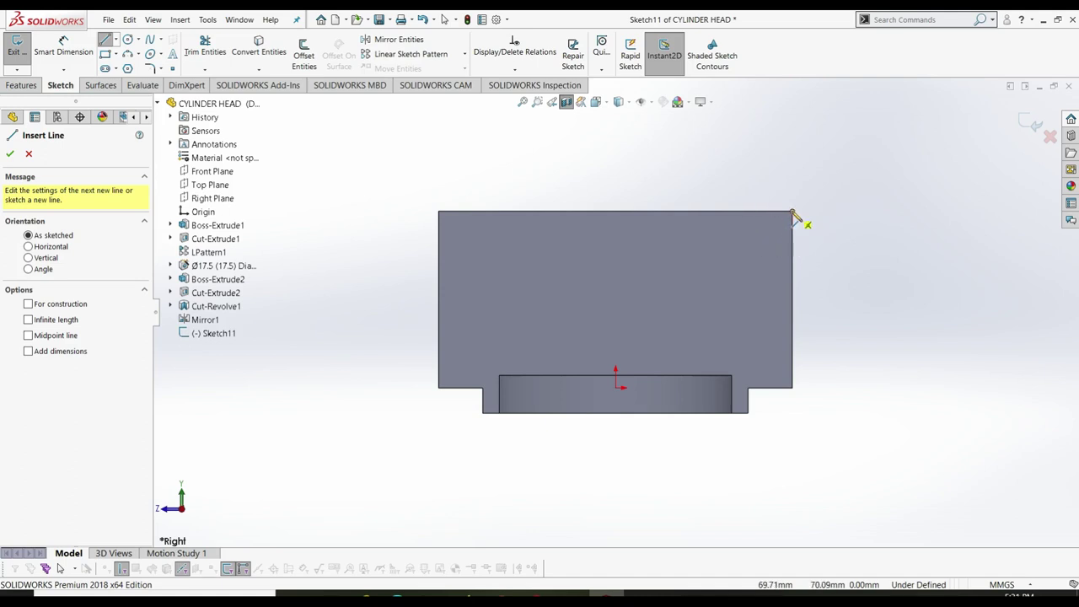
- Draw the wedge outline from the top-right corner: horizontal top, vertical drop, sloped edge, closing line
{"action": "left_click", "coordinate": [791, 211]}
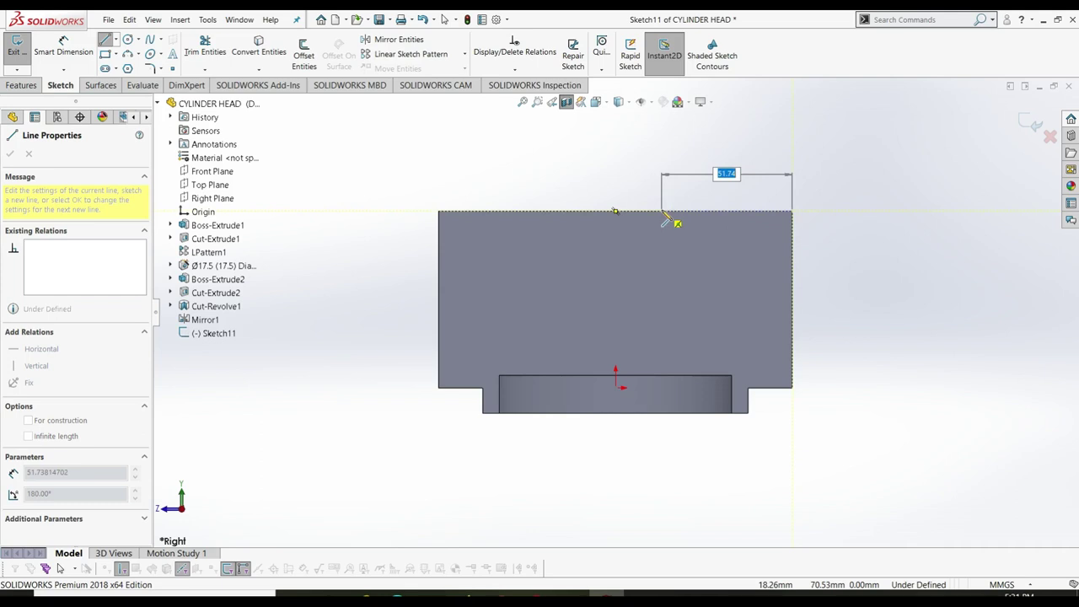
{"action": "left_click", "coordinate": [661, 211]}
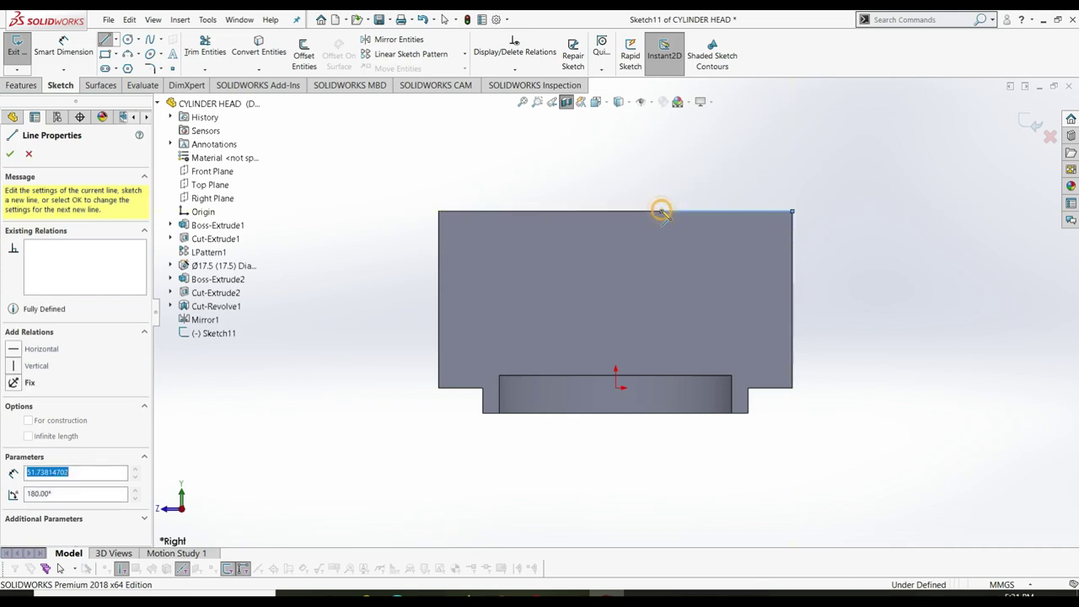
{"action": "left_click", "coordinate": [662, 262]}
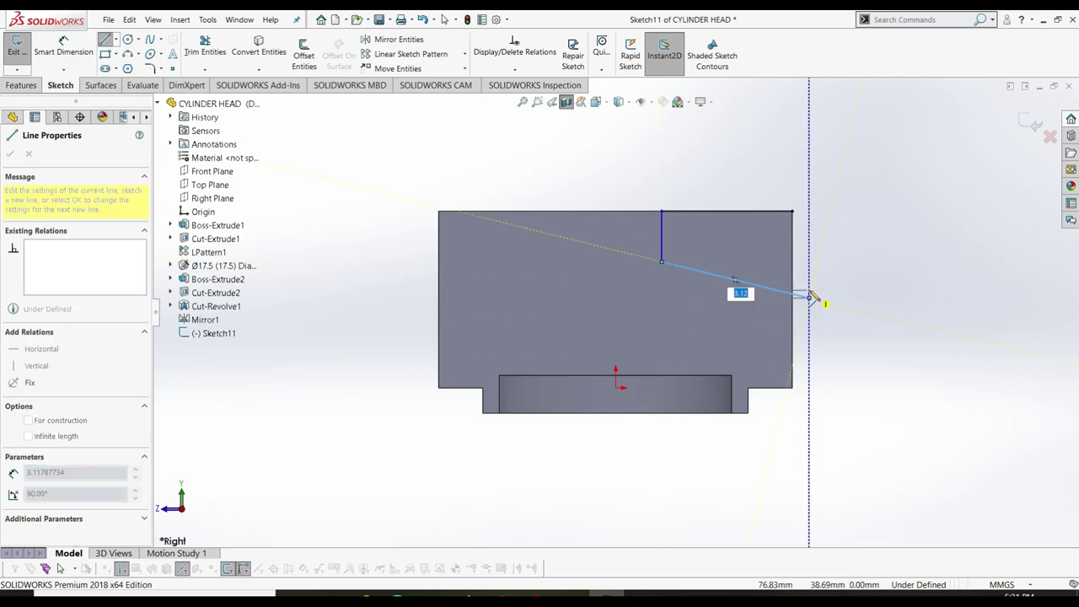
{"action": "left_click", "coordinate": [808, 297]}
{"action": "left_click", "coordinate": [794, 212]}
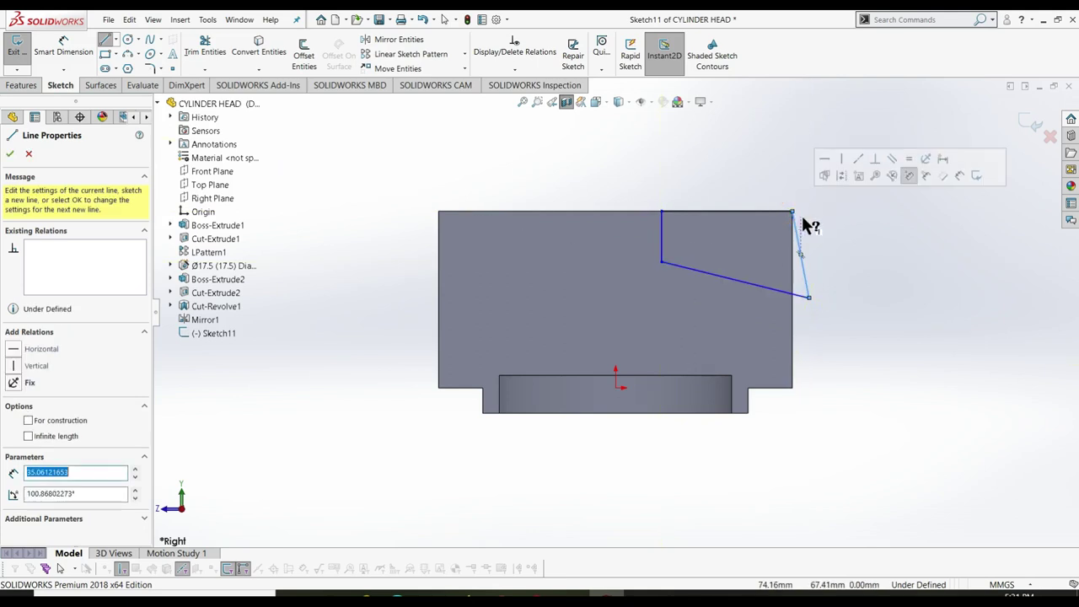
{"action": "right_click", "coordinate": [843, 234]}
{"action": "left_click", "coordinate": [878, 237]}
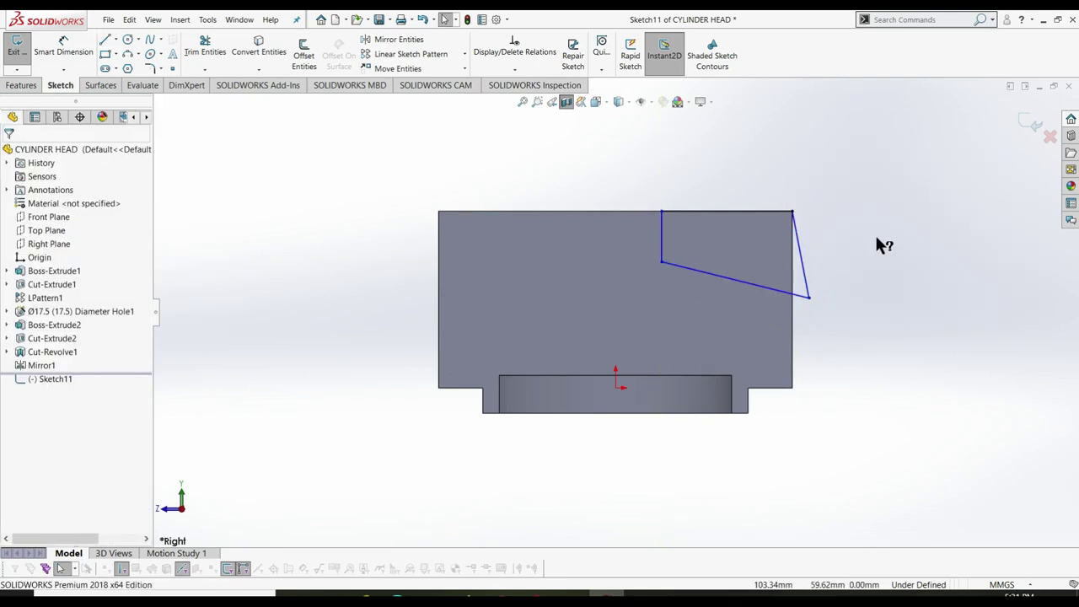
{"action": "right_click_drag", "start_coordinate": [881, 490], "coordinate": [890, 331]}
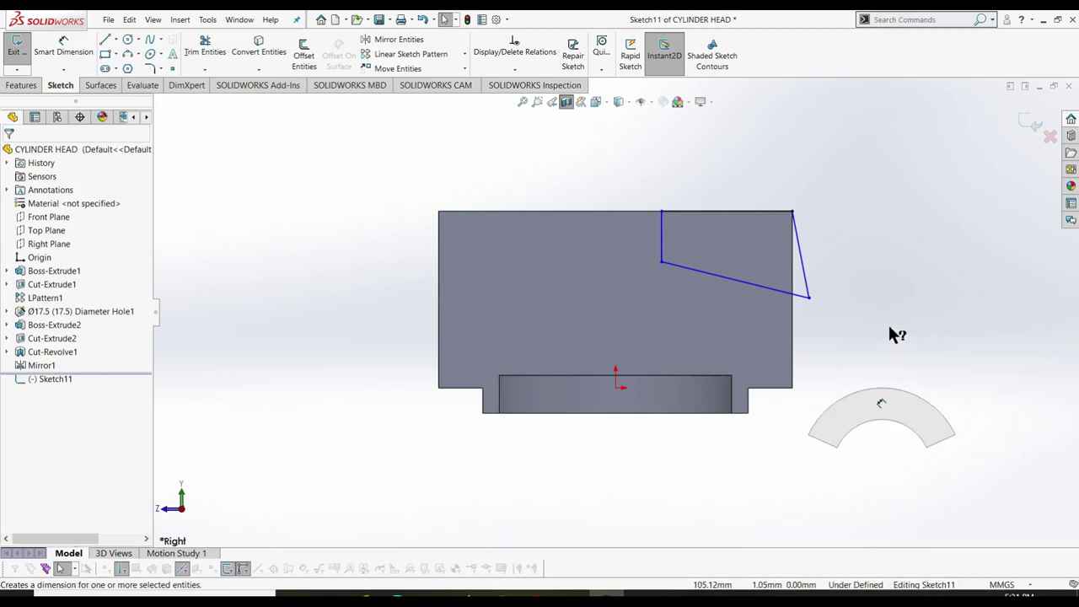
- Dimension the port profile's top line to 55 mm and its vertical line to 17 mm
{"action": "left_click", "coordinate": [719, 212]}
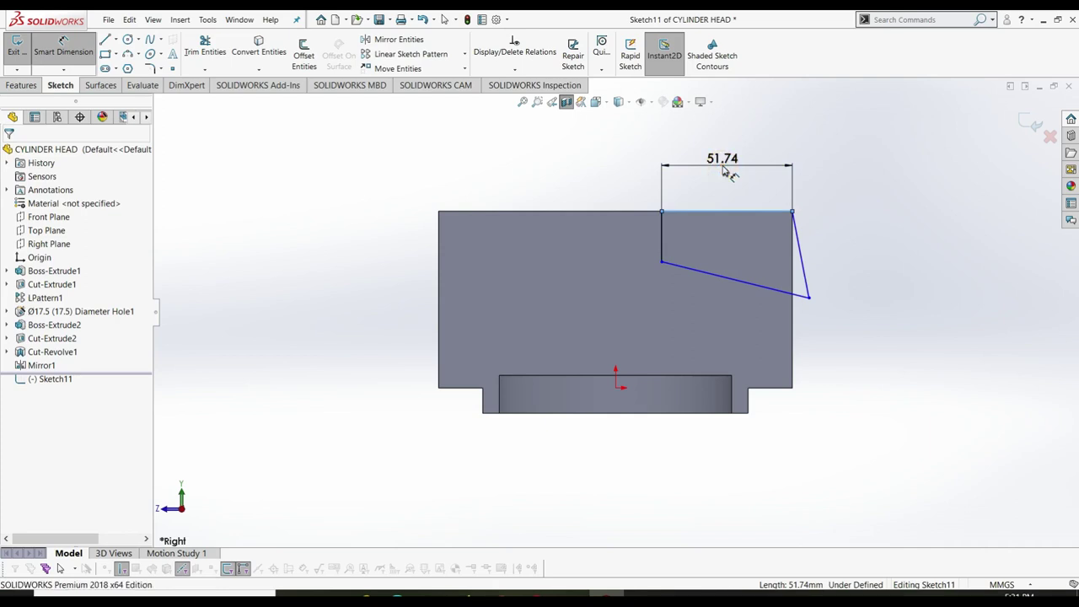
{"action": "left_click", "coordinate": [730, 173]}
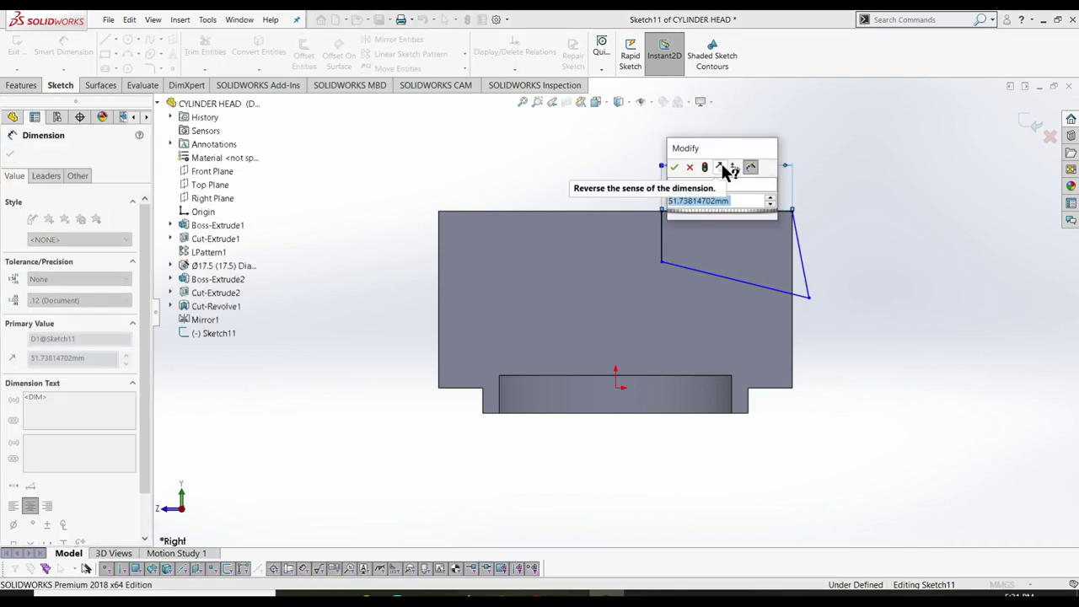
{"action": "type", "text": "55"}
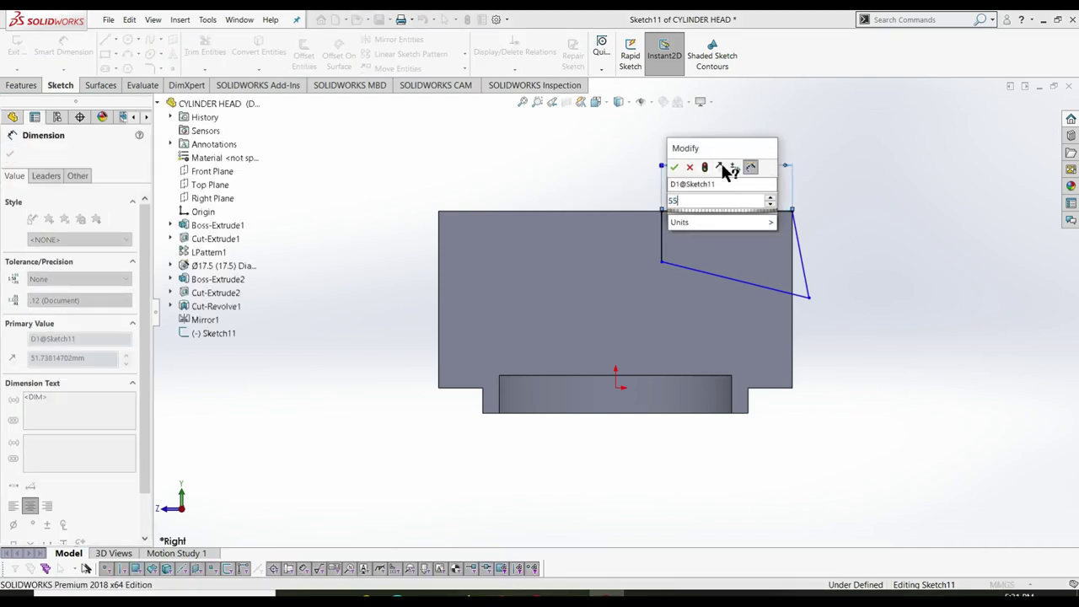
{"action": "key", "text": "Return"}
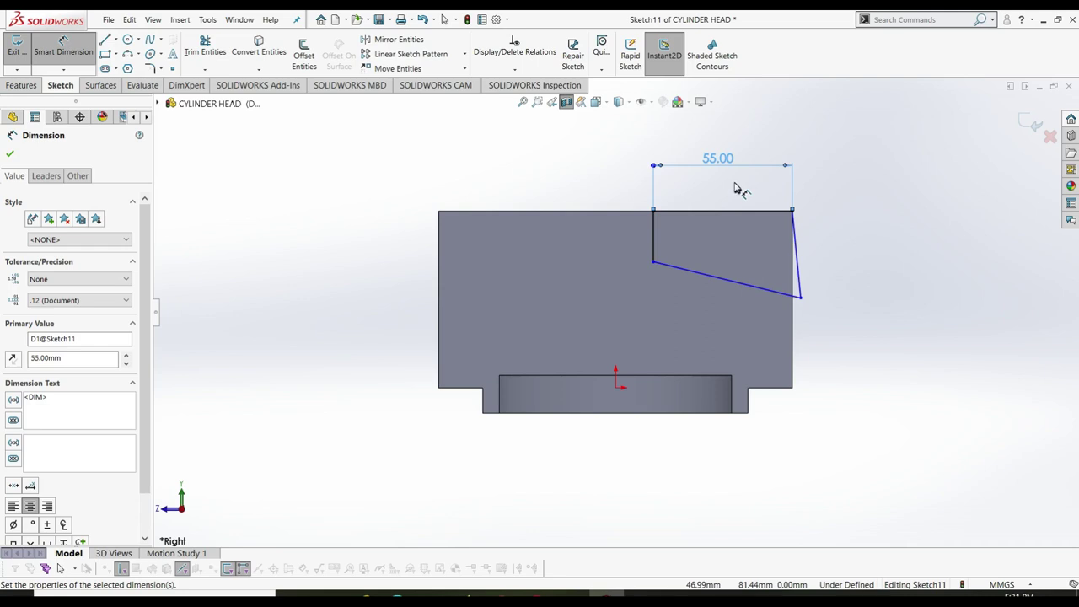
{"action": "left_click", "coordinate": [658, 232]}
{"action": "left_click", "coordinate": [631, 229]}
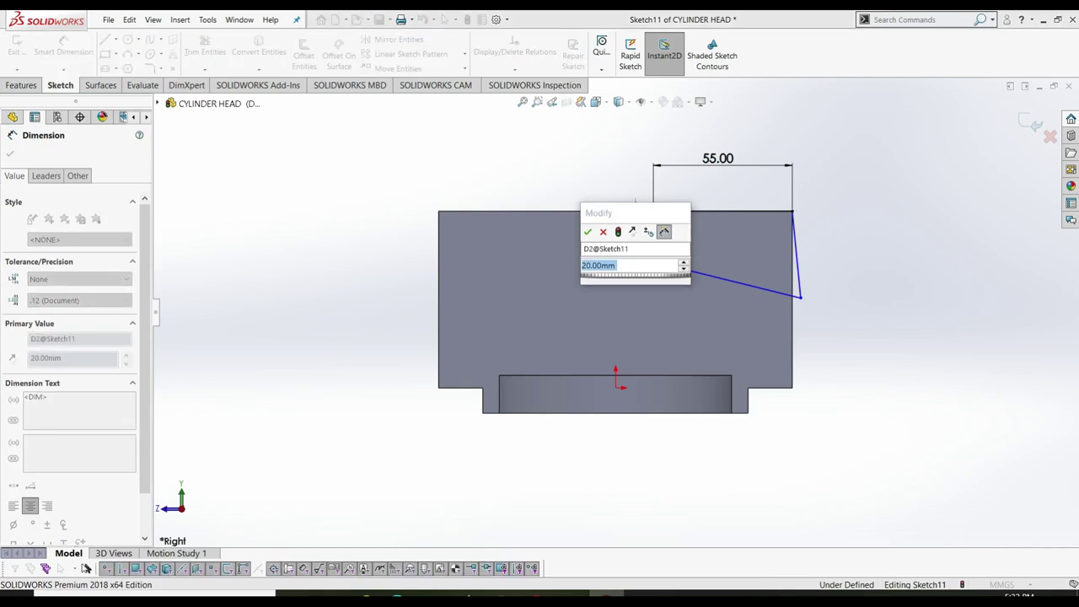
{"action": "type", "text": "17"}
{"action": "key", "text": "Return"}
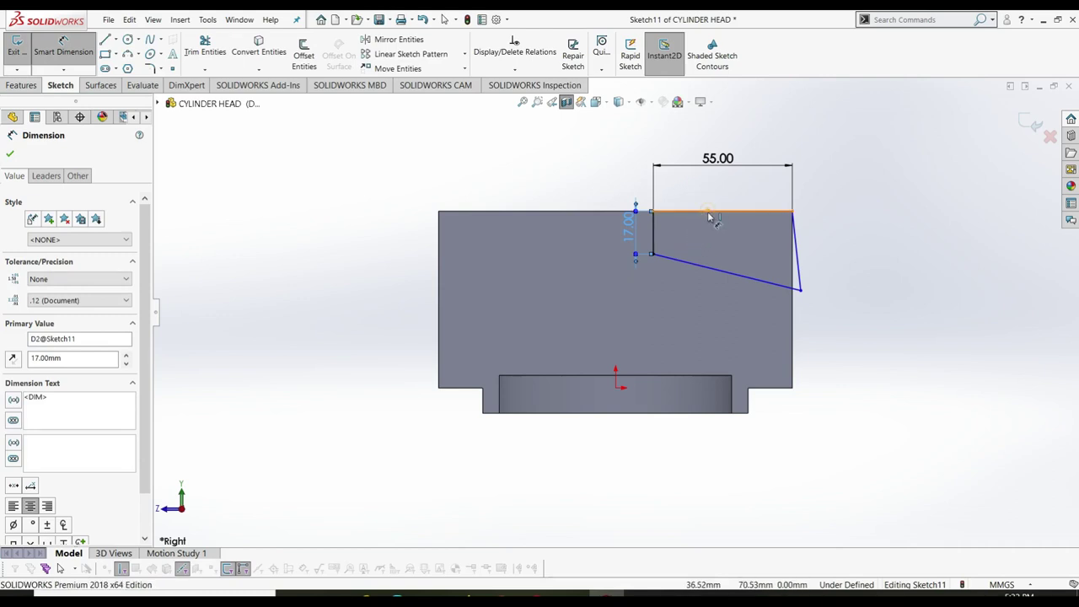
- Add a 15° angle dimension between the top line and the sloped edge
{"action": "left_click", "coordinate": [712, 212]}
{"action": "left_click", "coordinate": [723, 273]}
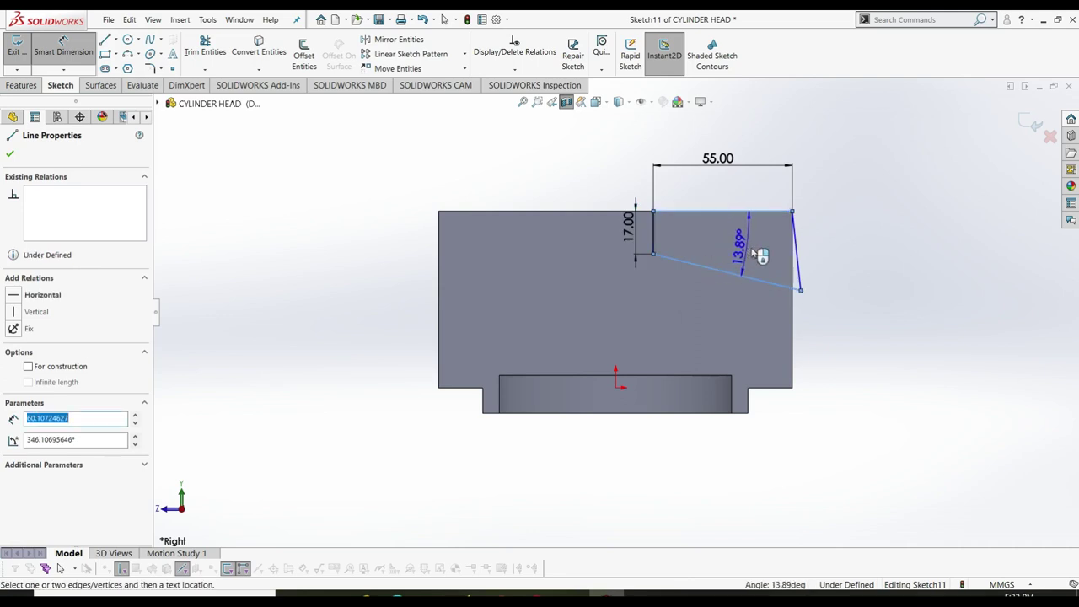
{"action": "left_click", "coordinate": [767, 245]}
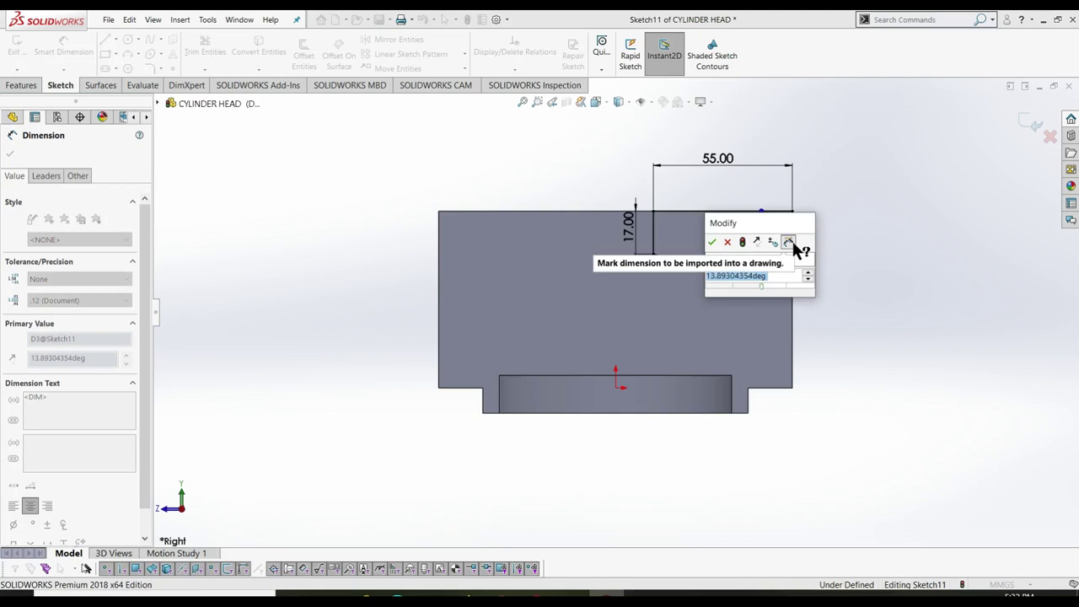
{"action": "left_click", "coordinate": [795, 246]}
{"action": "type", "text": "15"}
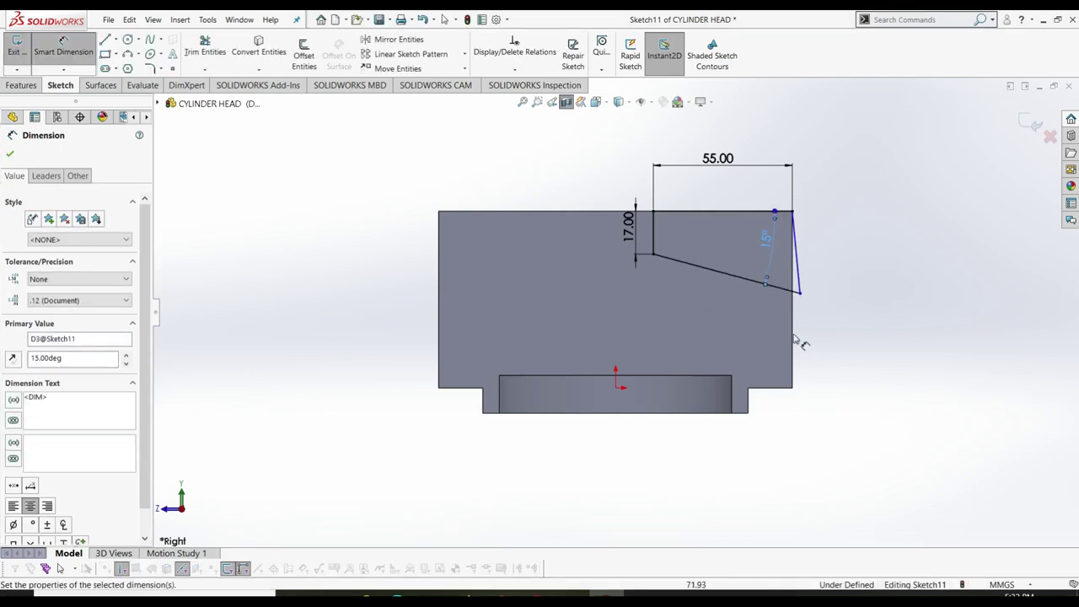
{"action": "right_click", "coordinate": [849, 270]}
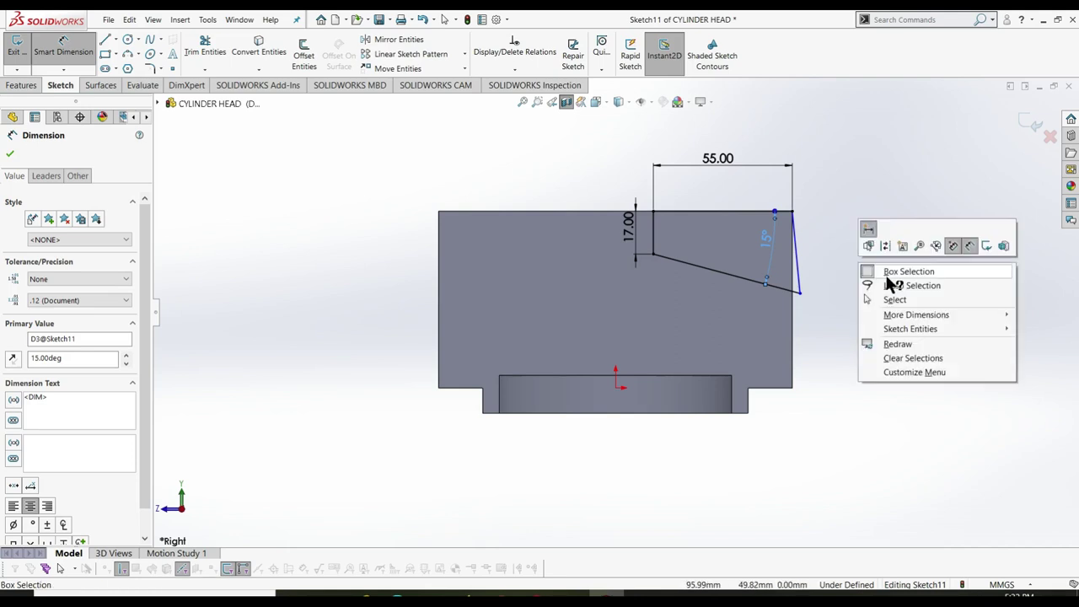
{"action": "left_click", "coordinate": [868, 295]}
- Make the profile's right edge vertical to fully define the sketch
{"action": "left_click", "coordinate": [792, 264]}
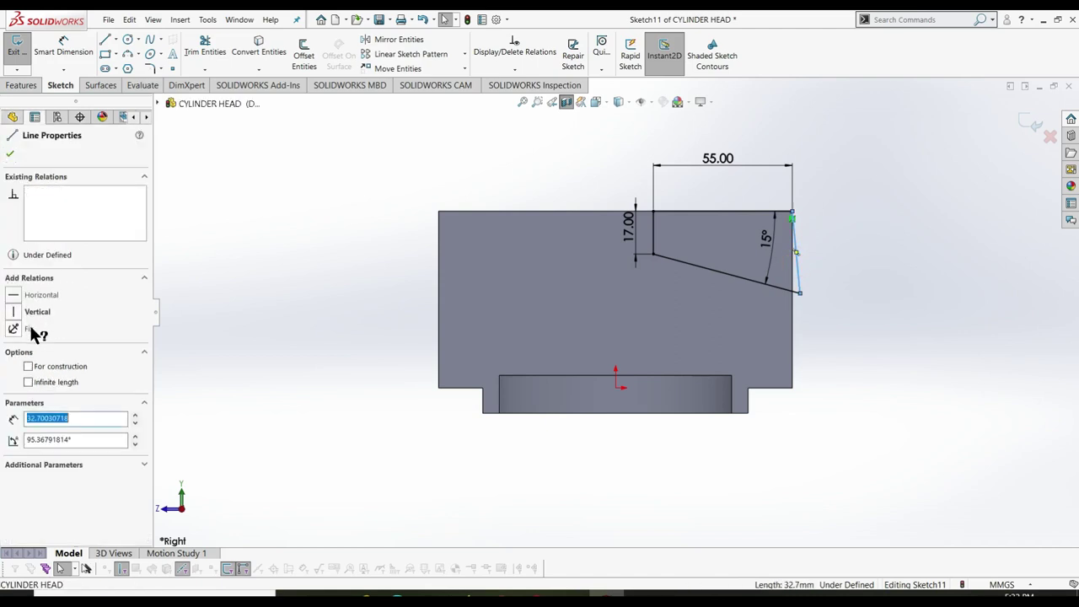
{"action": "left_click", "coordinate": [36, 312]}
{"action": "left_click", "coordinate": [7, 155]}
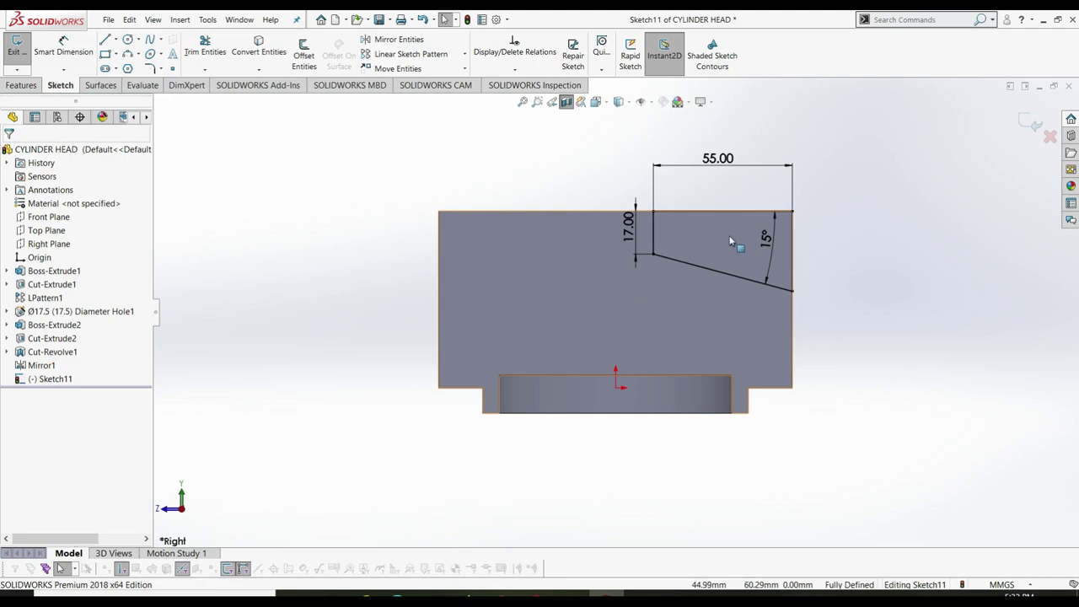
{"action": "right_click", "coordinate": [847, 213]}
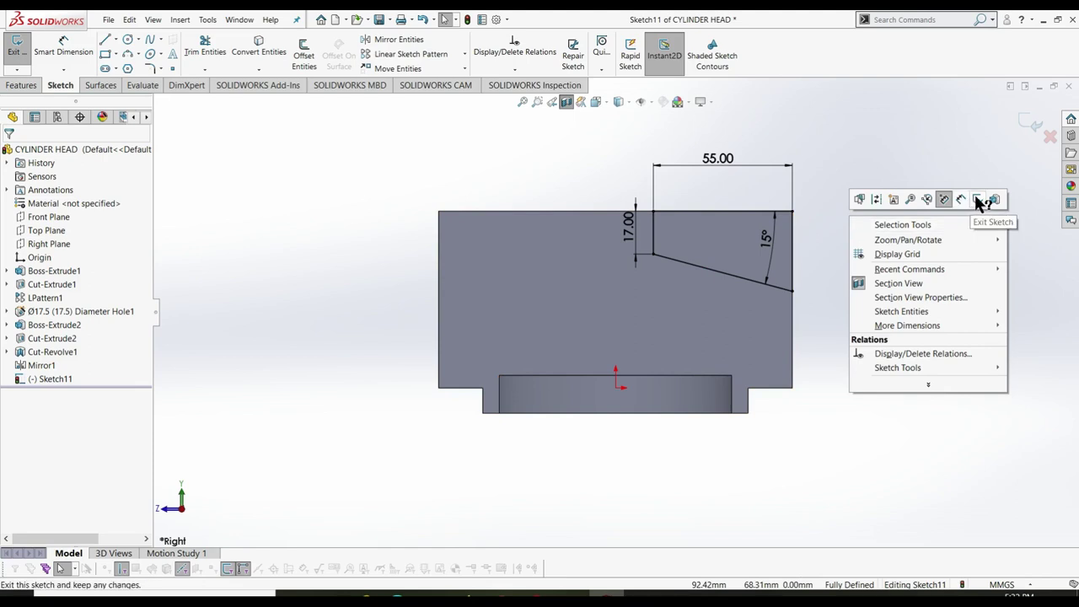
- Exit Sketch11 and switch to the Isometric view with Ctrl+7
{"action": "left_click", "coordinate": [978, 199]}
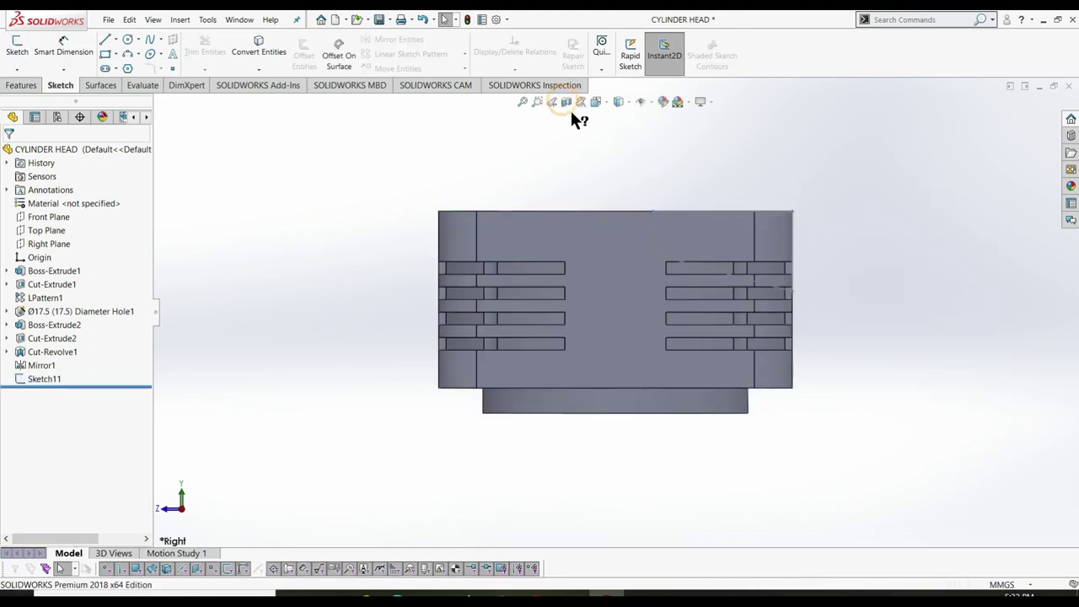
{"action": "key", "text": "ctrl+7"}
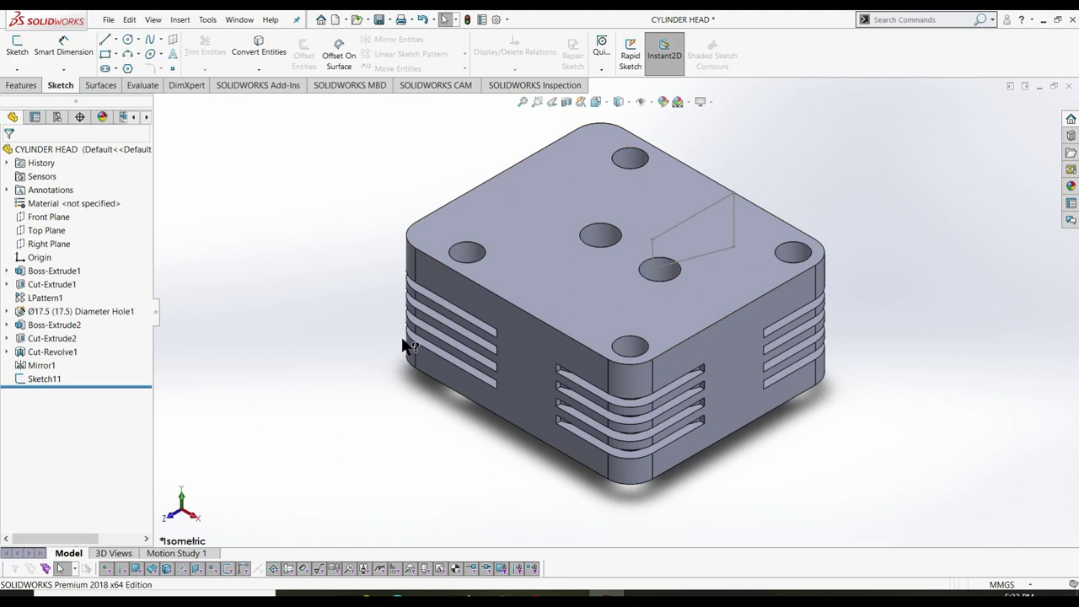
- Cut Sketch11 as a Mid Plane Extruded Cut 55 mm deep, then orbit to inspect the pocket
{"action": "left_click", "coordinate": [20, 85]}
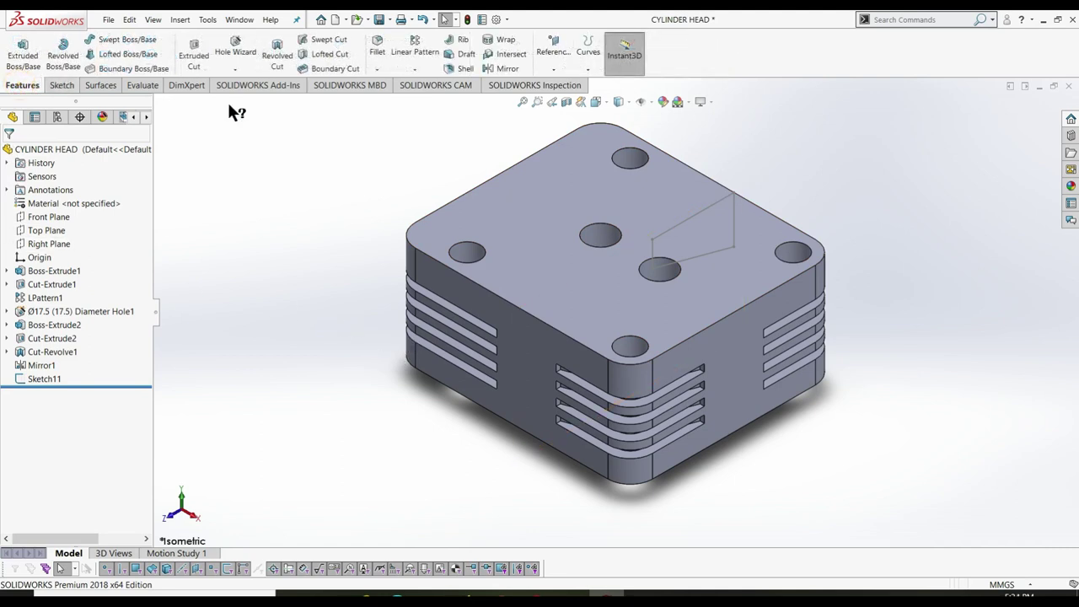
{"action": "left_click", "coordinate": [201, 57]}
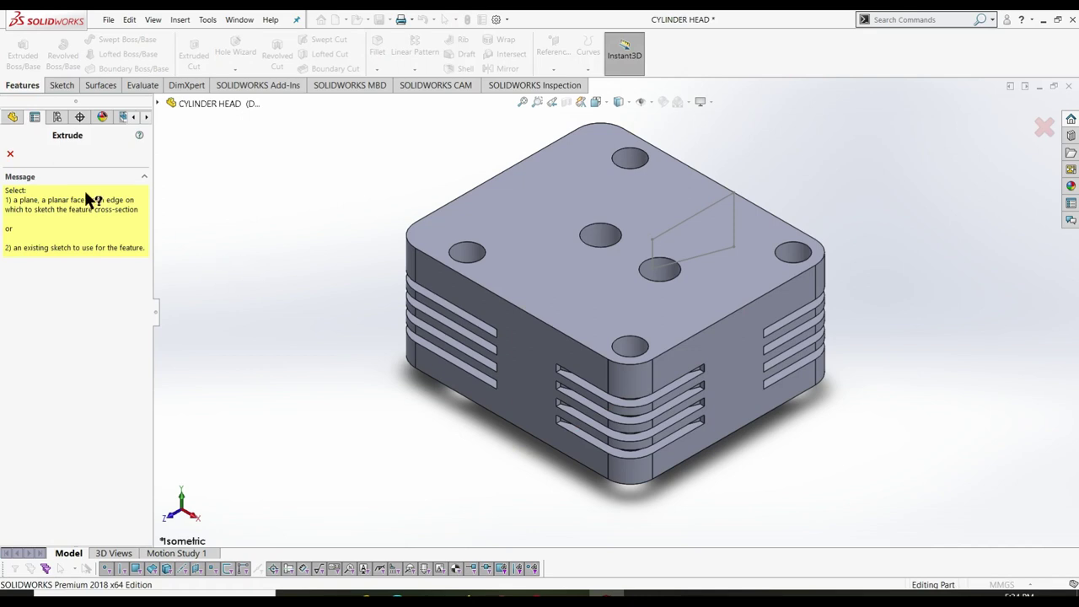
{"action": "left_click", "coordinate": [9, 157]}
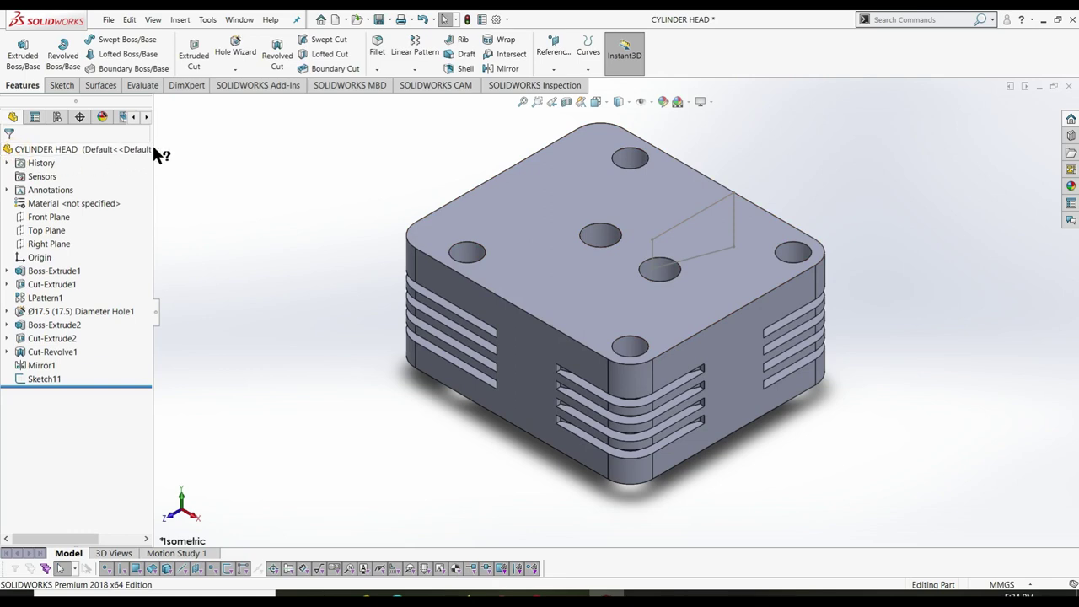
{"action": "left_click", "coordinate": [44, 378]}
{"action": "left_click", "coordinate": [194, 55]}
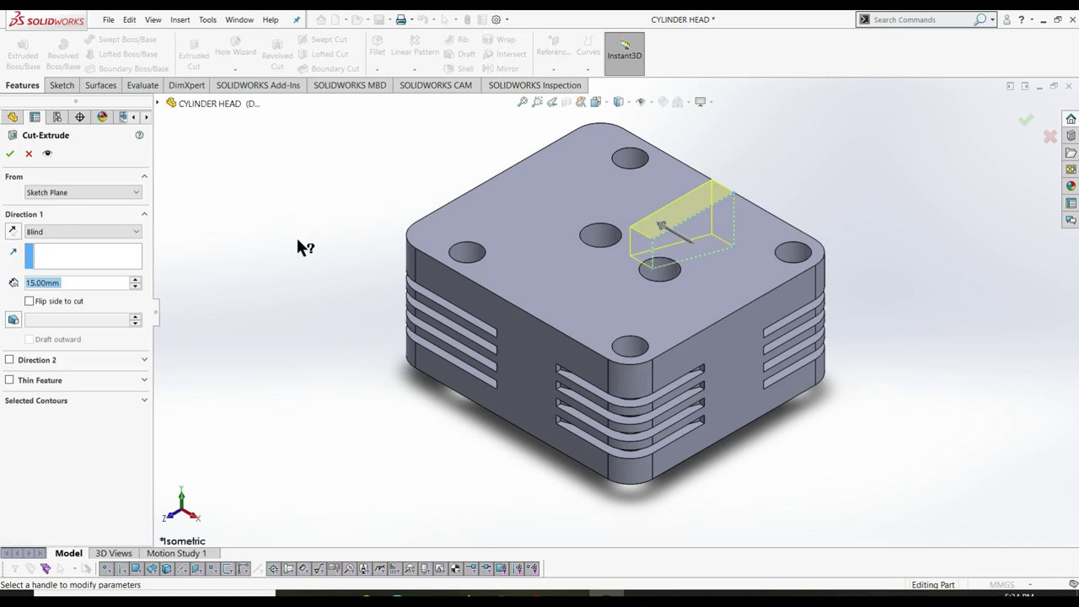
{"action": "left_click", "coordinate": [107, 228]}
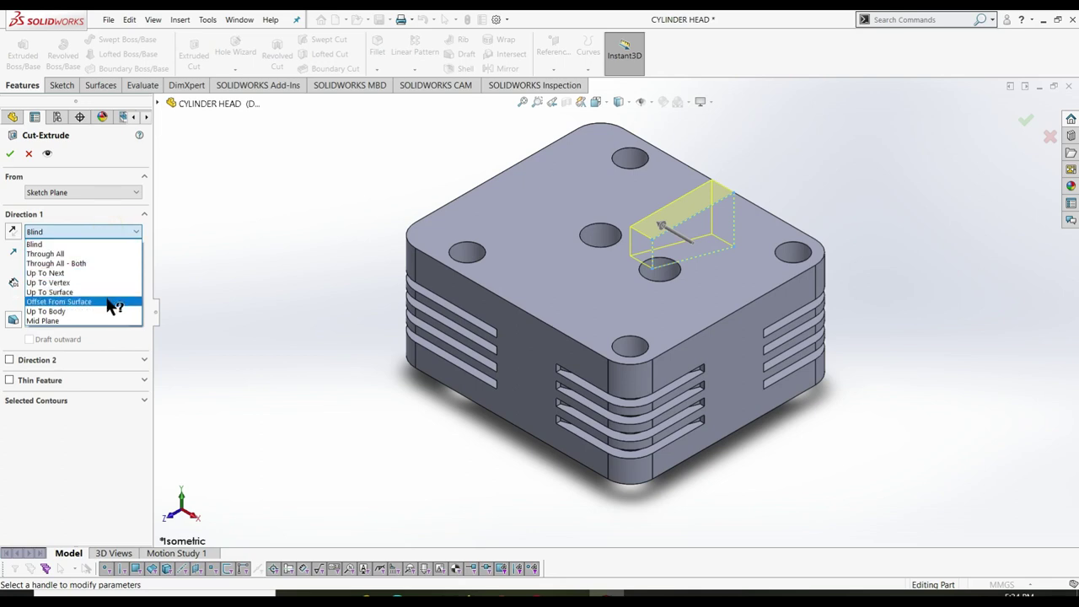
{"action": "left_click", "coordinate": [61, 320]}
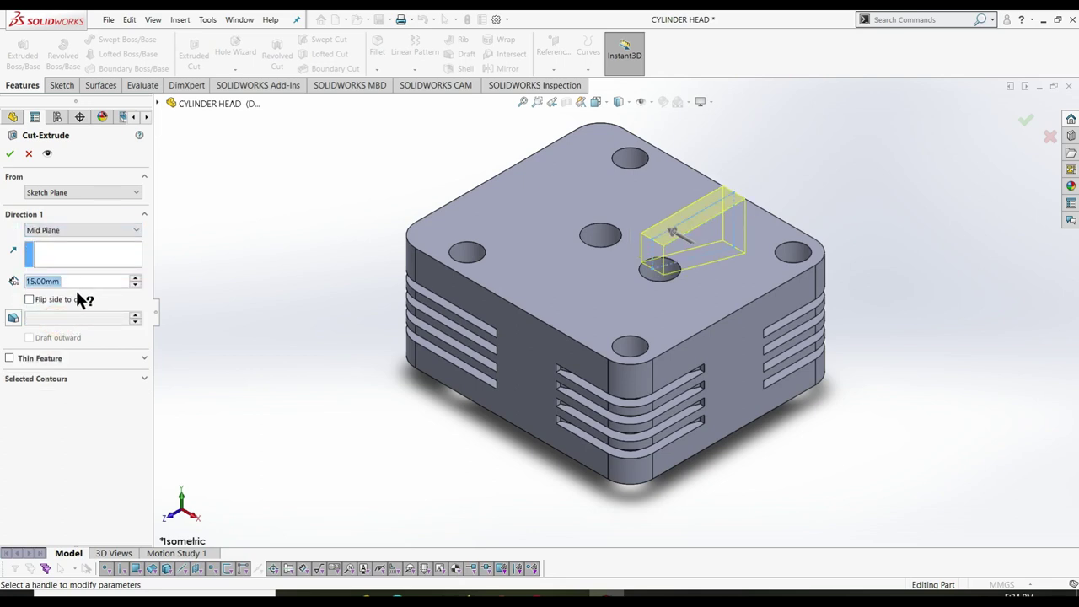
{"action": "type", "text": "55"}
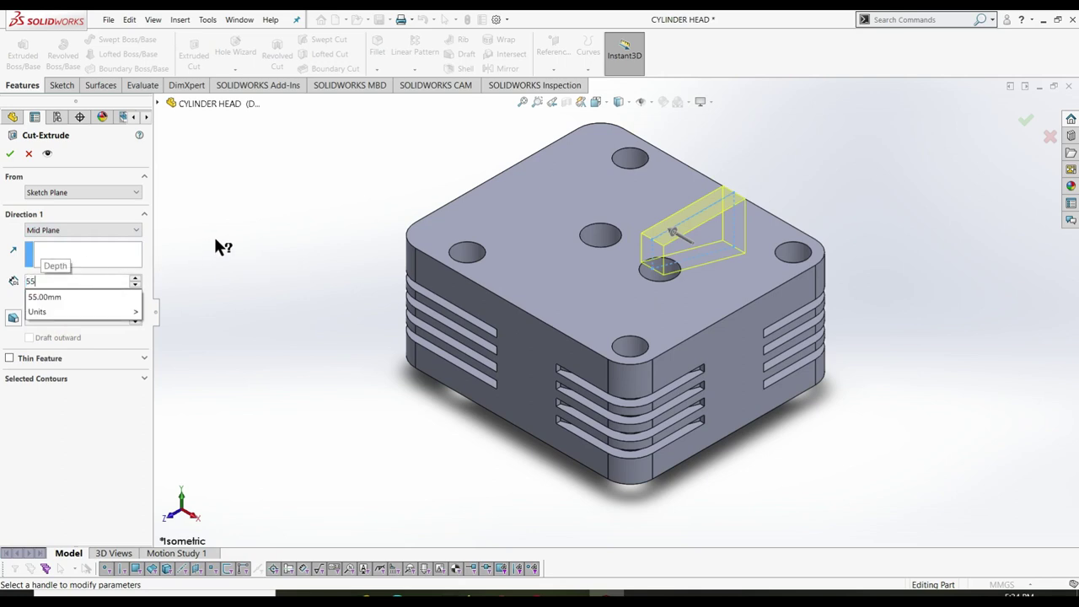
{"action": "key", "text": "Return"}
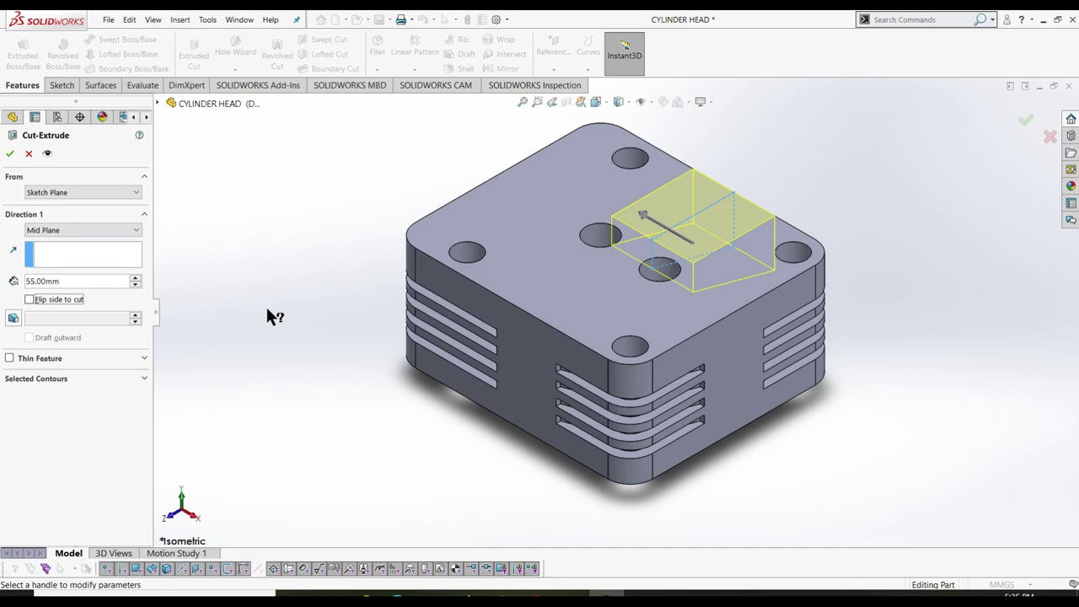
{"action": "left_click", "coordinate": [9, 153]}
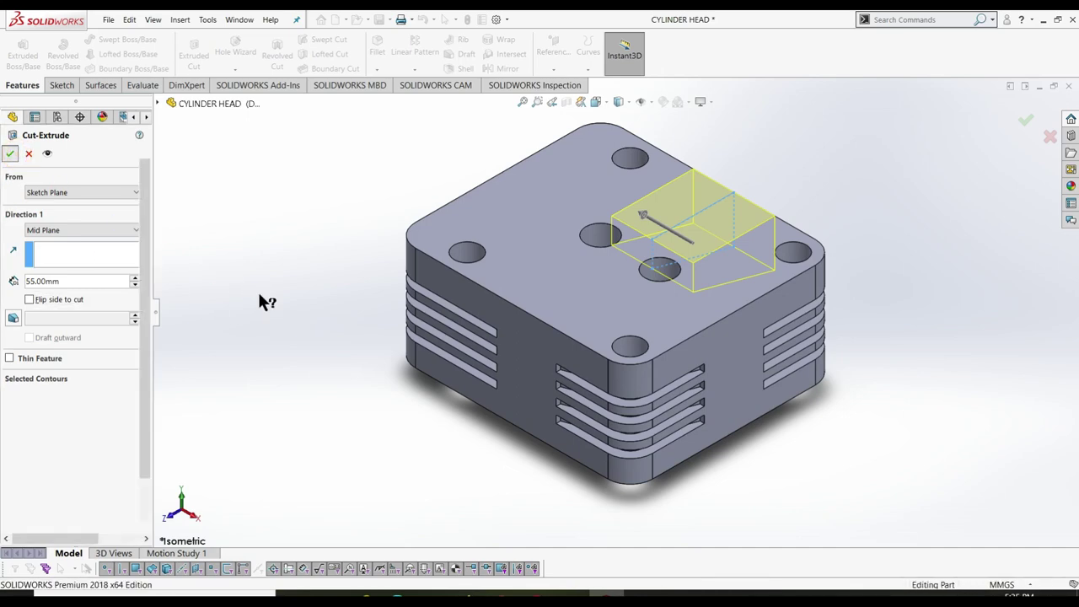
{"action": "mouse_move", "coordinate": [320, 332]}
{"action": "middle_mouse_down"}
{"action": "mouse_move", "coordinate": [176, 330]}
{"action": "mouse_move", "coordinate": [180, 472]}
{"action": "middle_mouse_up"}
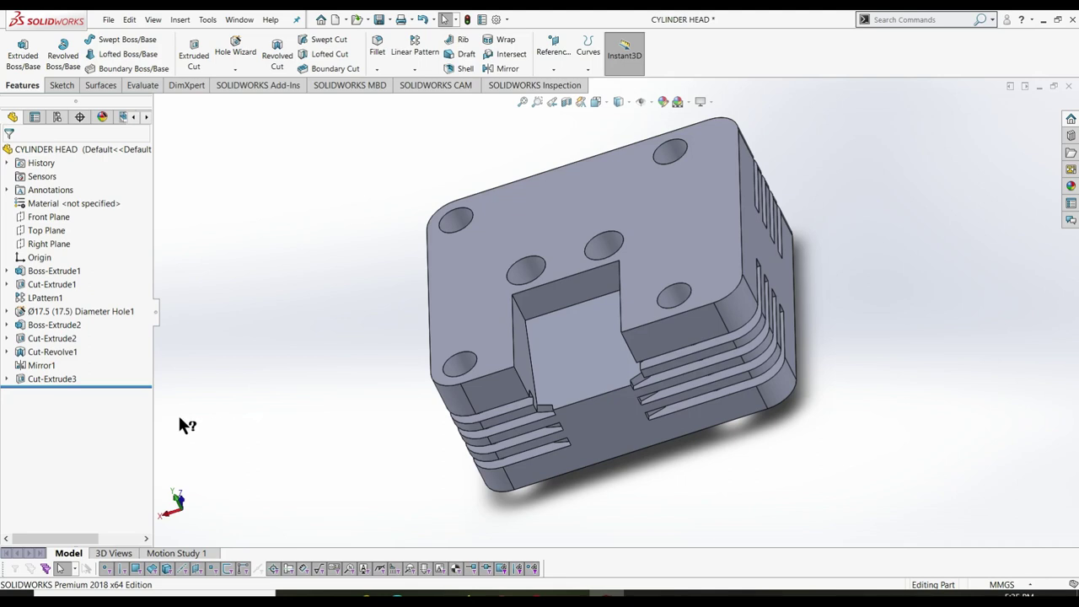
- Start a sketch on the pocket face and draw a circle inside the pocket
{"action": "left_click", "coordinate": [59, 85]}
{"action": "left_click", "coordinate": [18, 45]}
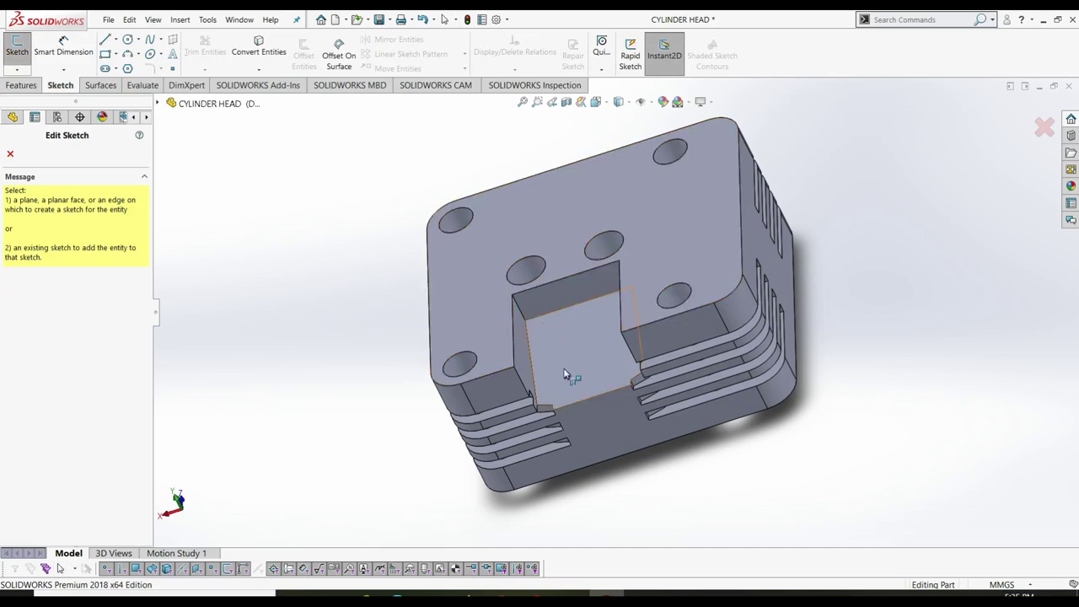
{"action": "left_click", "coordinate": [564, 337]}
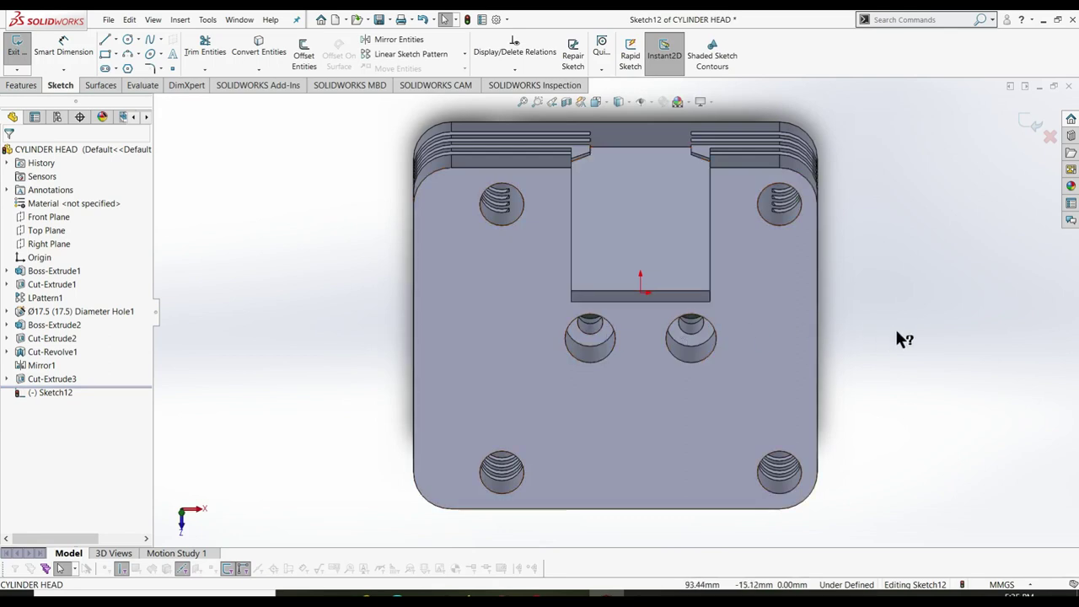
{"action": "right_click_drag", "start_coordinate": [609, 331], "coordinate": [373, 317]}
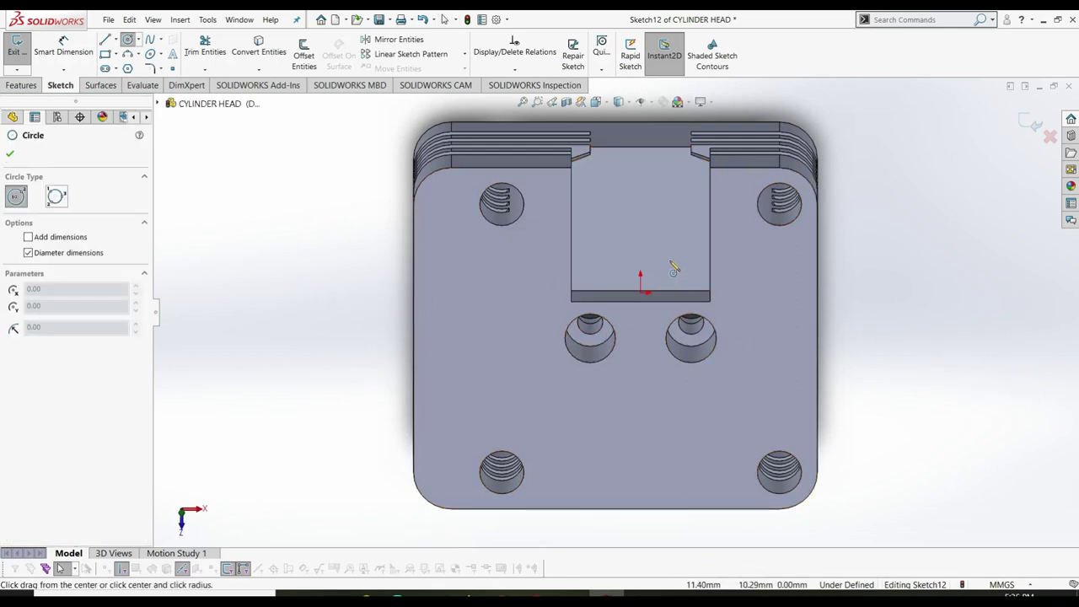
{"action": "left_click", "coordinate": [641, 227]}
{"action": "left_click", "coordinate": [670, 247]}
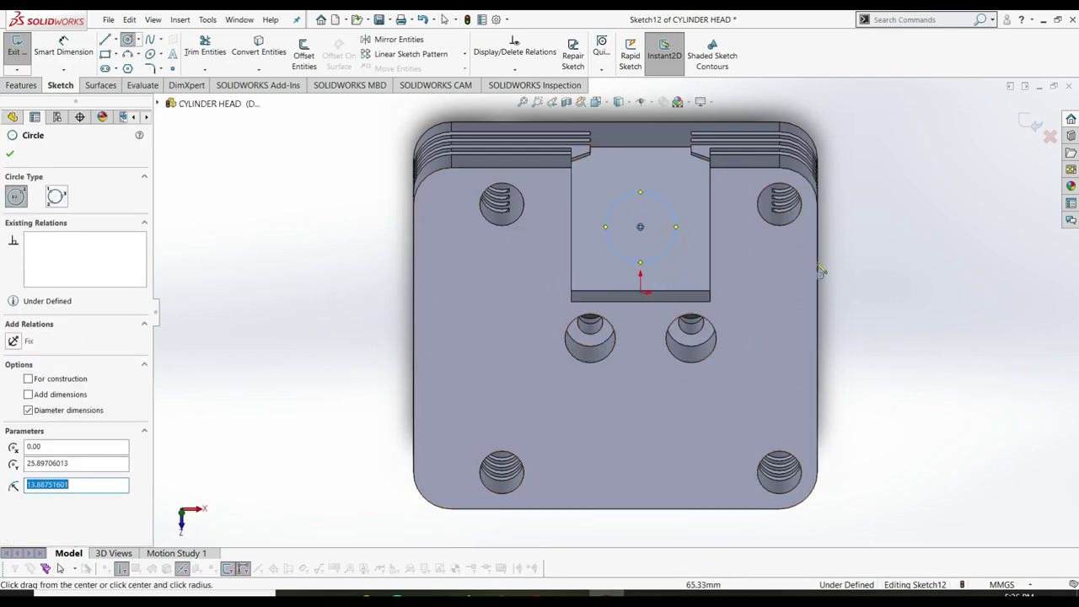
- Dimension the circle's diameter to 32 mm
{"action": "right_click_drag", "start_coordinate": [687, 262], "coordinate": [684, 217]}
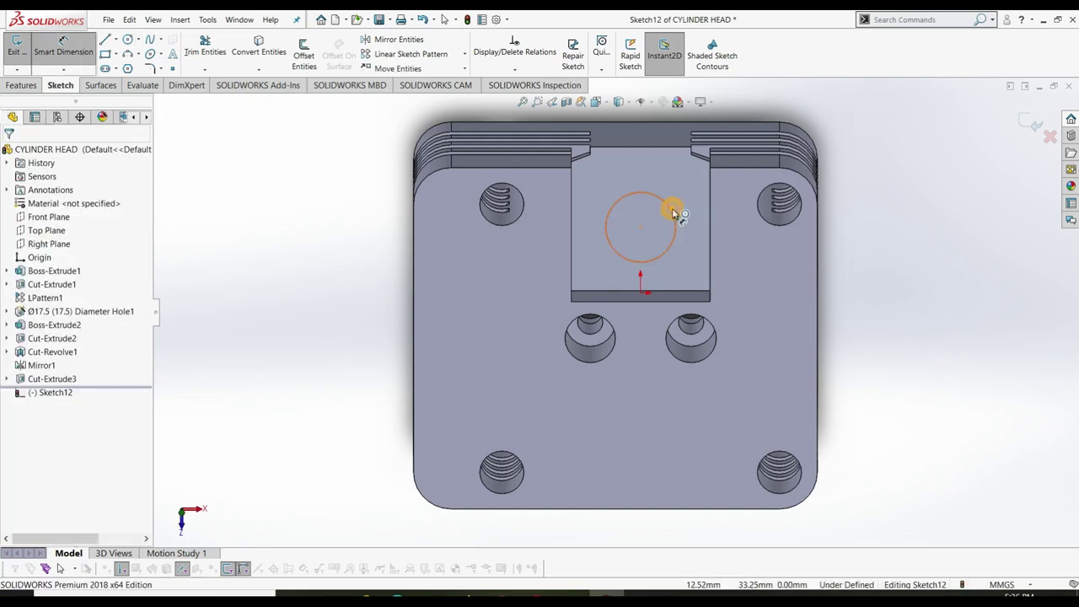
{"action": "left_click", "coordinate": [674, 211]}
{"action": "left_click", "coordinate": [873, 189]}
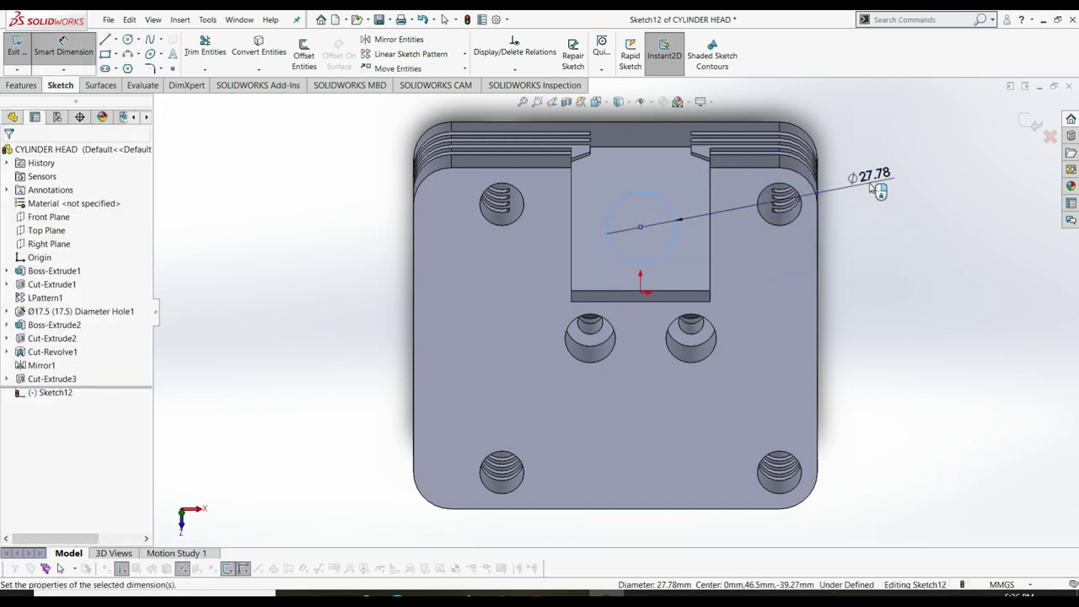
{"action": "type", "text": "32.00mm"}
{"action": "key", "text": "Return"}
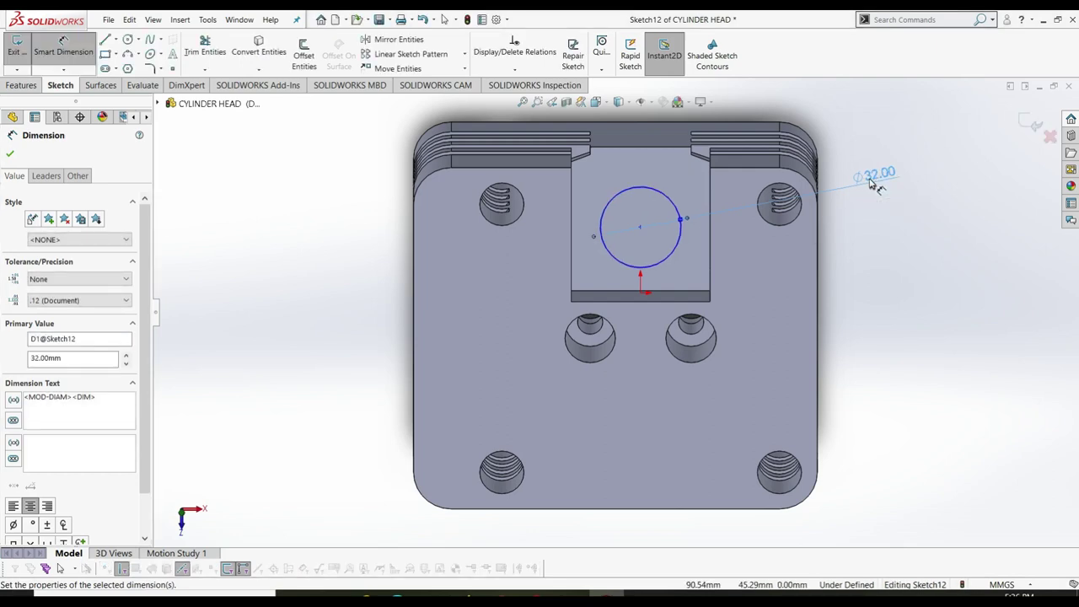
{"action": "key", "text": "Escape"}
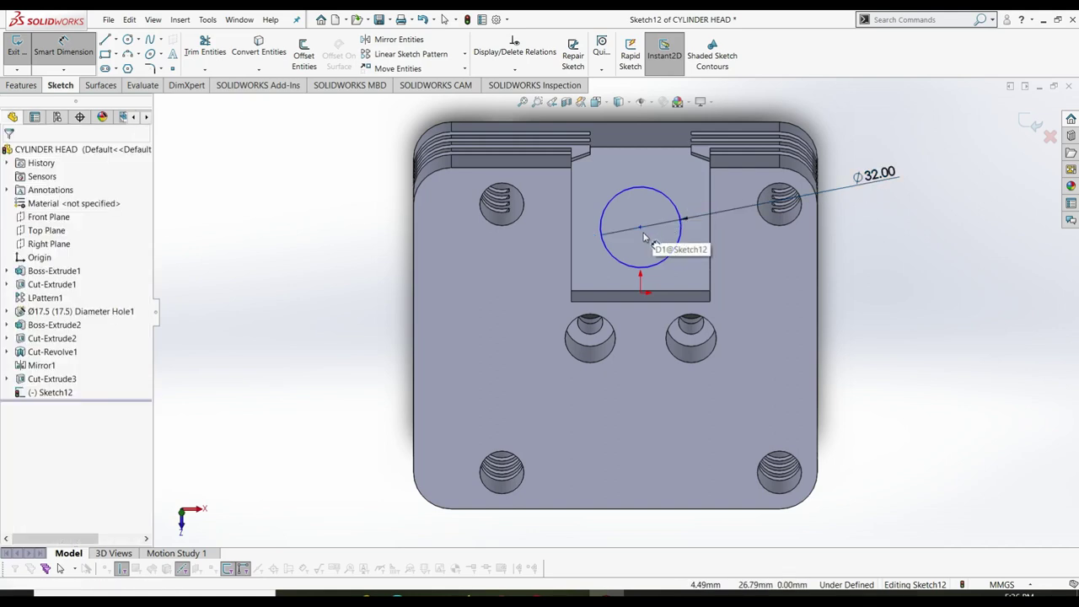
{"action": "key", "text": "Escape"}
- Make the circle centre vertical with the origin, then discard a trial 25.90 distance dimension
{"action": "left_click", "coordinate": [640, 227]}
{"action": "left_click", "coordinate": [641, 291], "text": "ctrl"}
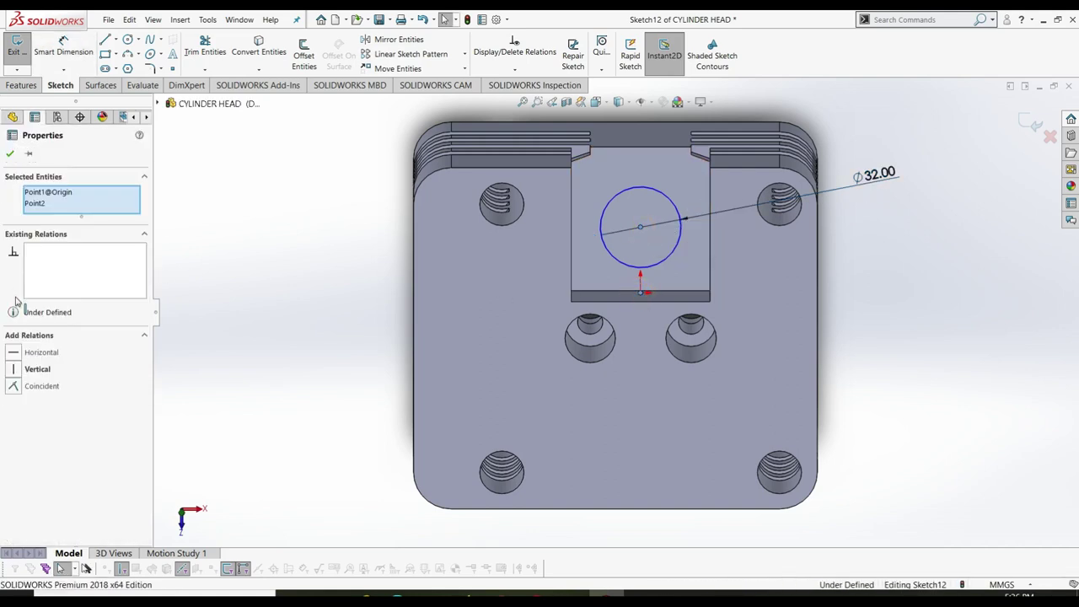
{"action": "left_click", "coordinate": [14, 369]}
{"action": "left_click", "coordinate": [10, 154]}
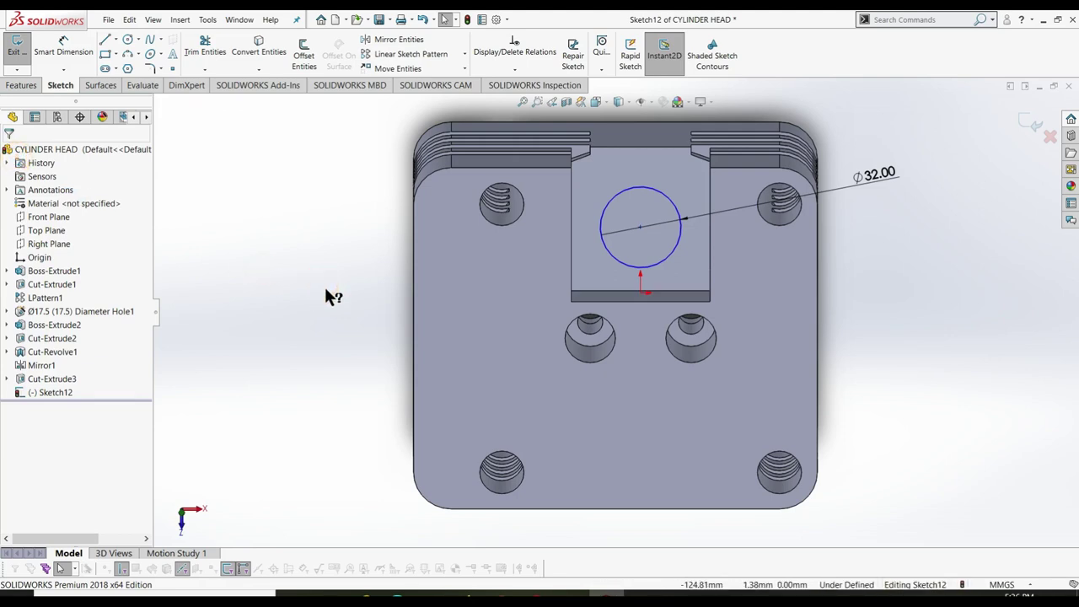
{"action": "right_click_drag", "start_coordinate": [328, 295], "coordinate": [337, 205]}
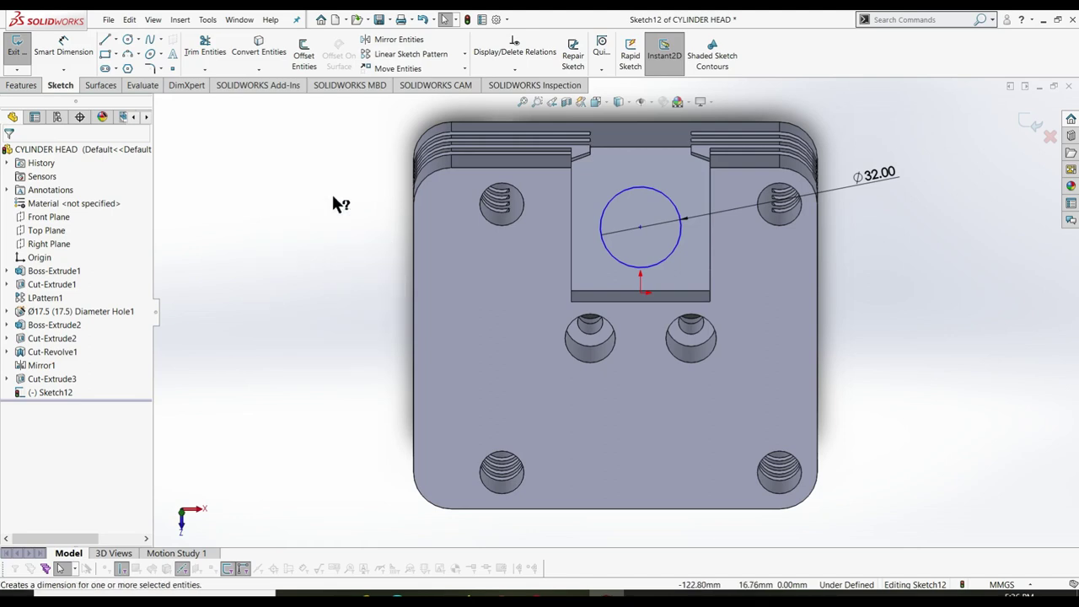
{"action": "left_click", "coordinate": [641, 227]}
{"action": "left_click", "coordinate": [881, 252]}
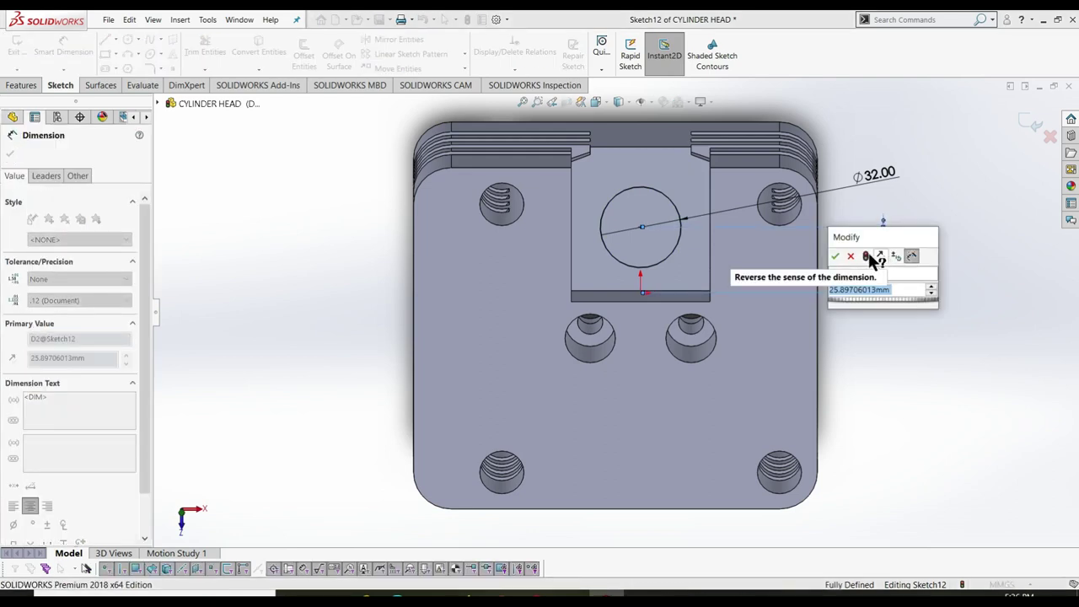
{"action": "key", "text": "Return"}
{"action": "key", "text": "Escape"}
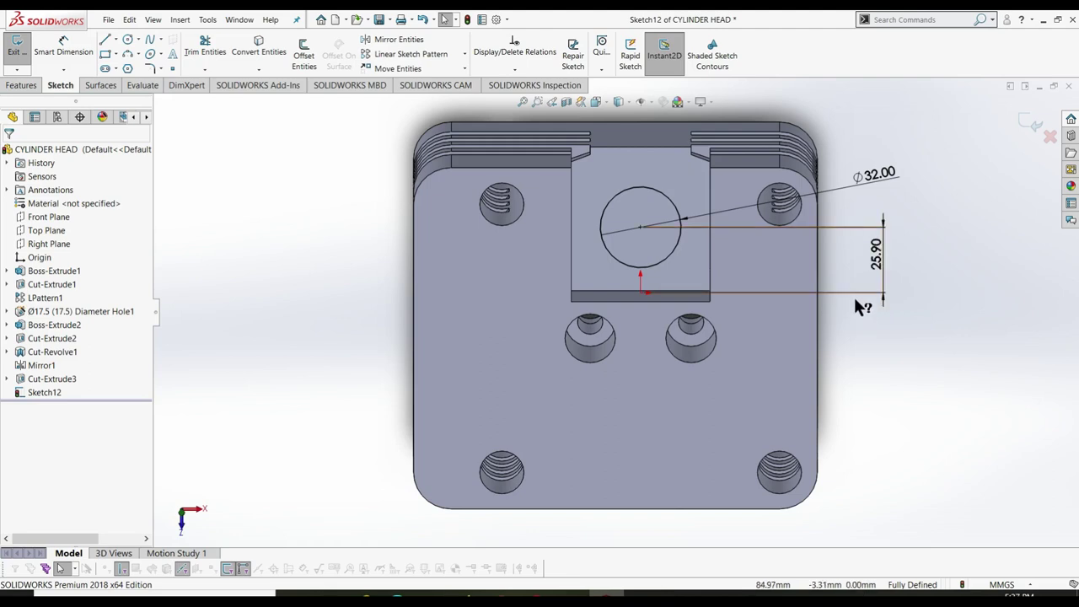
{"action": "key", "text": "Delete"}
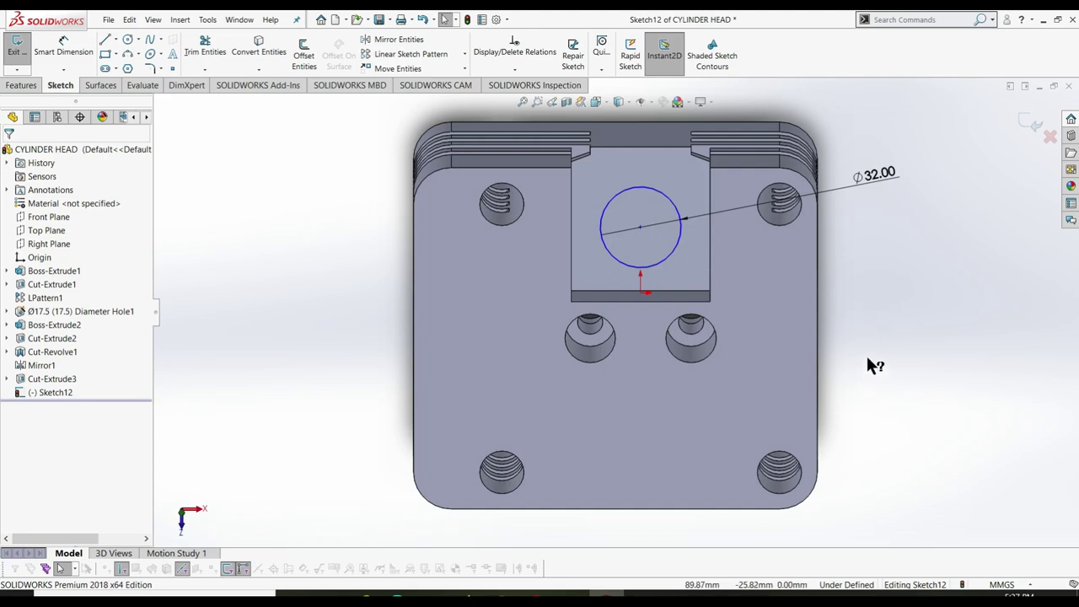
- Dimension the circle centre 20 mm from the pocket's lower edge and exit the sketch
{"action": "key", "text": "d"}
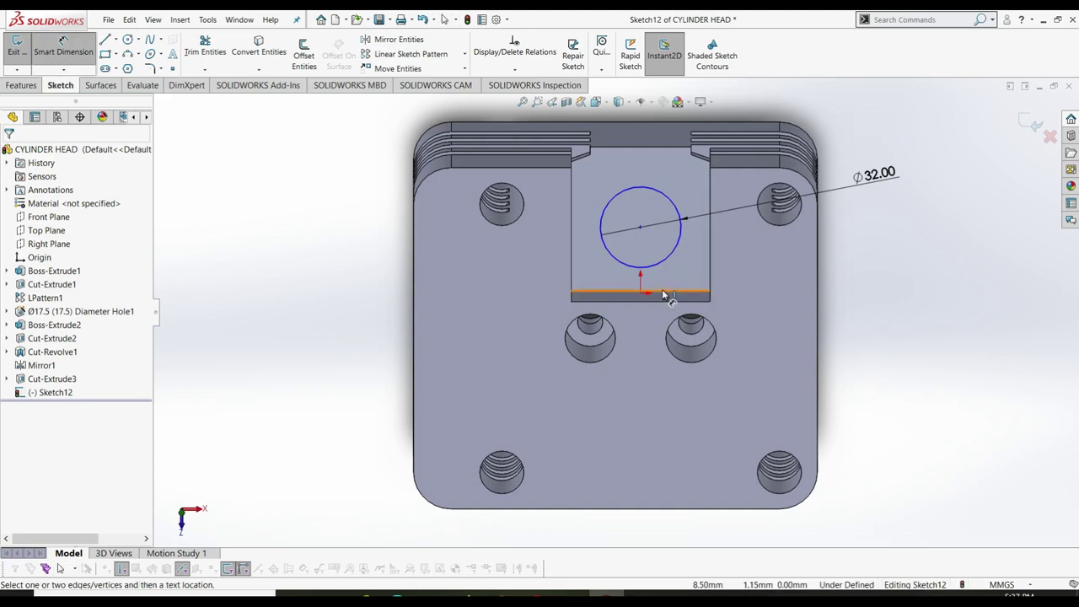
{"action": "left_click", "coordinate": [663, 295]}
{"action": "left_click", "coordinate": [641, 227]}
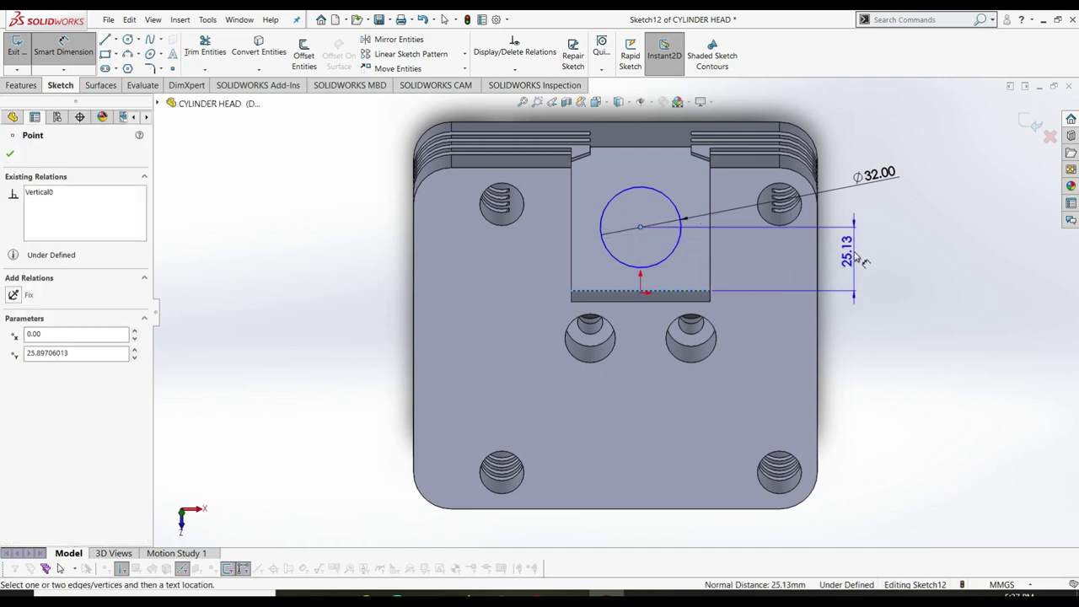
{"action": "left_click", "coordinate": [860, 260]}
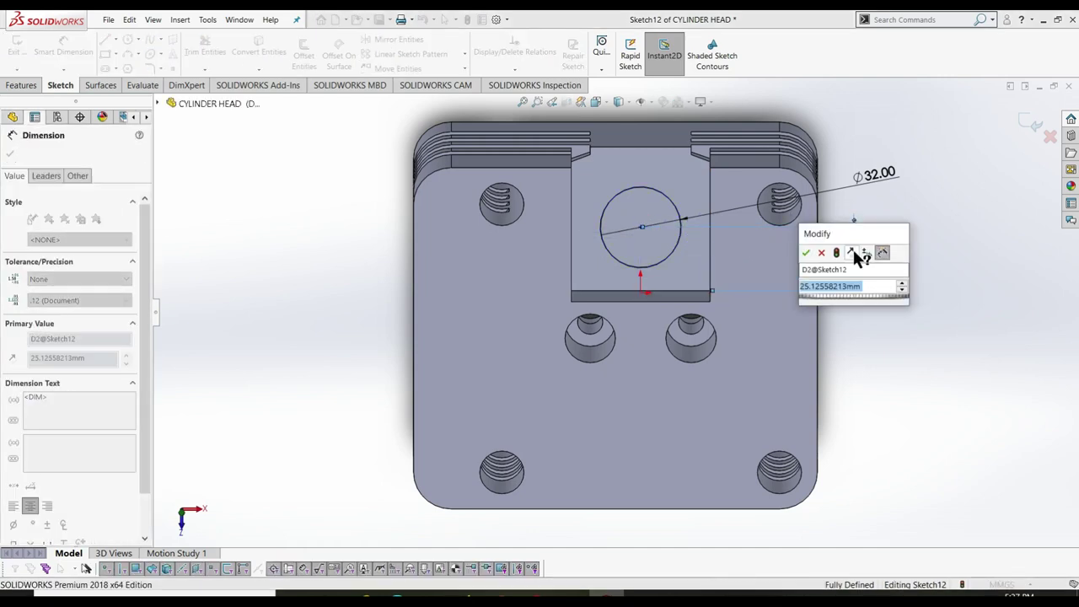
{"action": "type", "text": "20"}
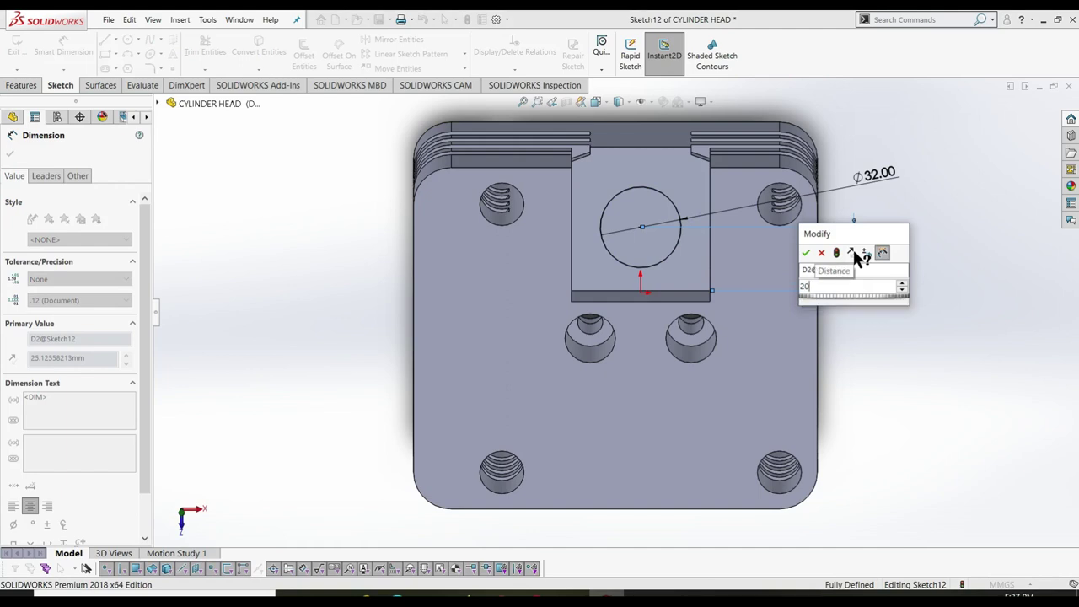
{"action": "key", "text": "Return"}
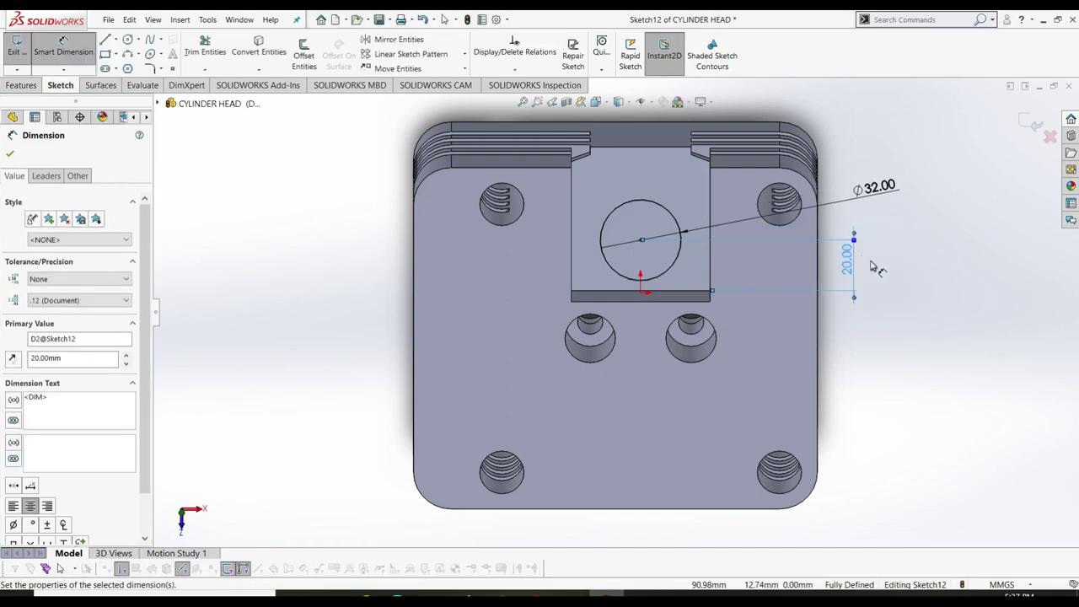
{"action": "right_click", "coordinate": [888, 304]}
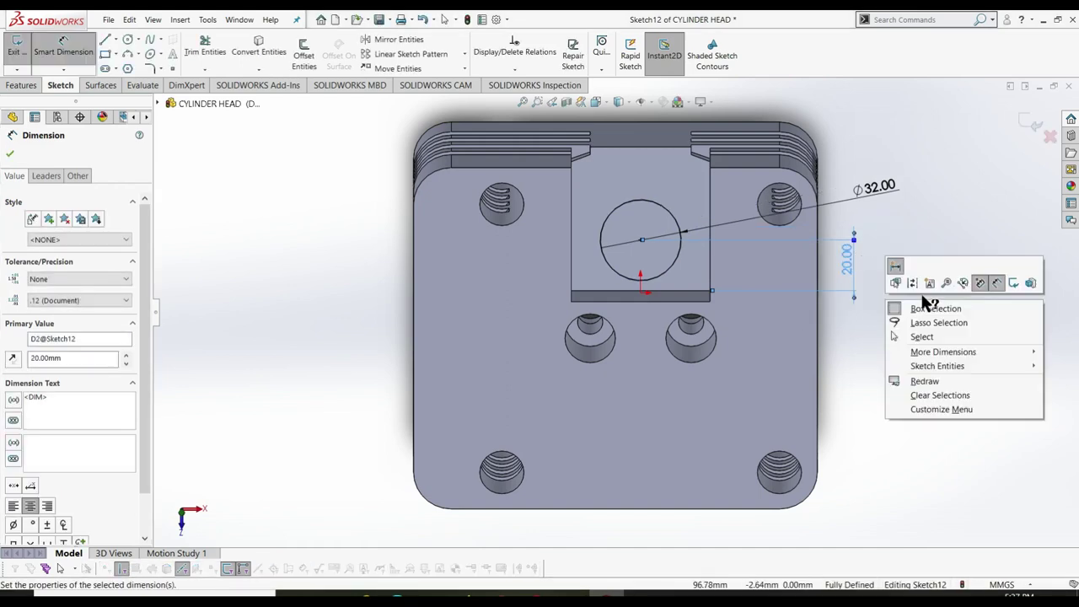
{"action": "left_click", "coordinate": [997, 283]}
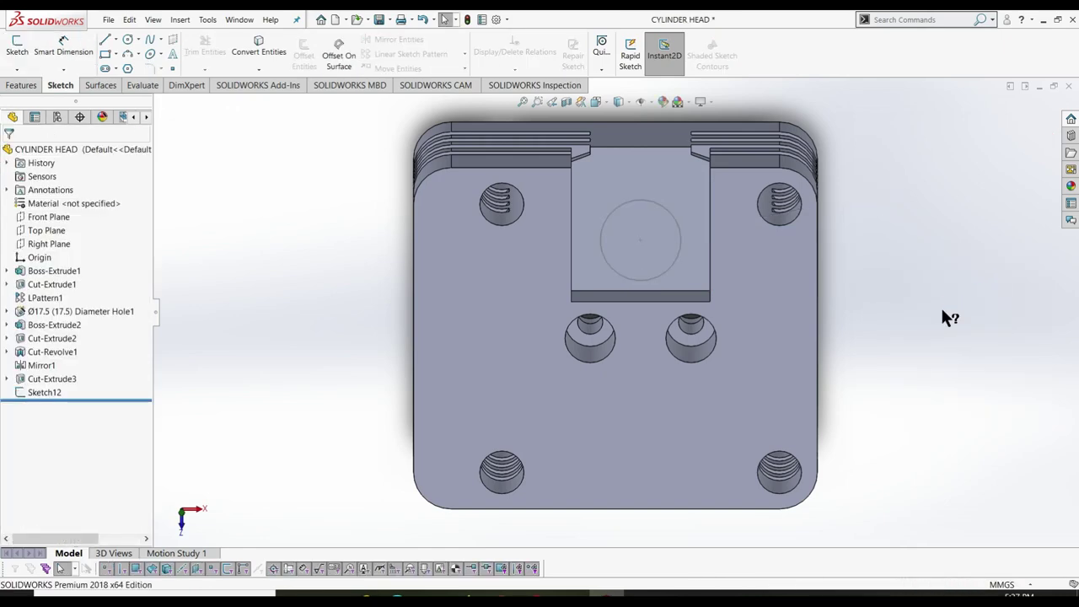
- Extrude-cut Sketch12 32 mm Blind to form the round bore Cut-Extrude4
{"action": "key", "text": "ctrl+7"}
{"action": "mouse_move", "coordinate": [869, 228]}
{"action": "middle_mouse_down"}
{"action": "mouse_move", "coordinate": [731, 384]}
{"action": "mouse_move", "coordinate": [772, 509]}
{"action": "mouse_move", "coordinate": [794, 467]}
{"action": "middle_mouse_up"}
{"action": "left_click", "coordinate": [46, 389]}
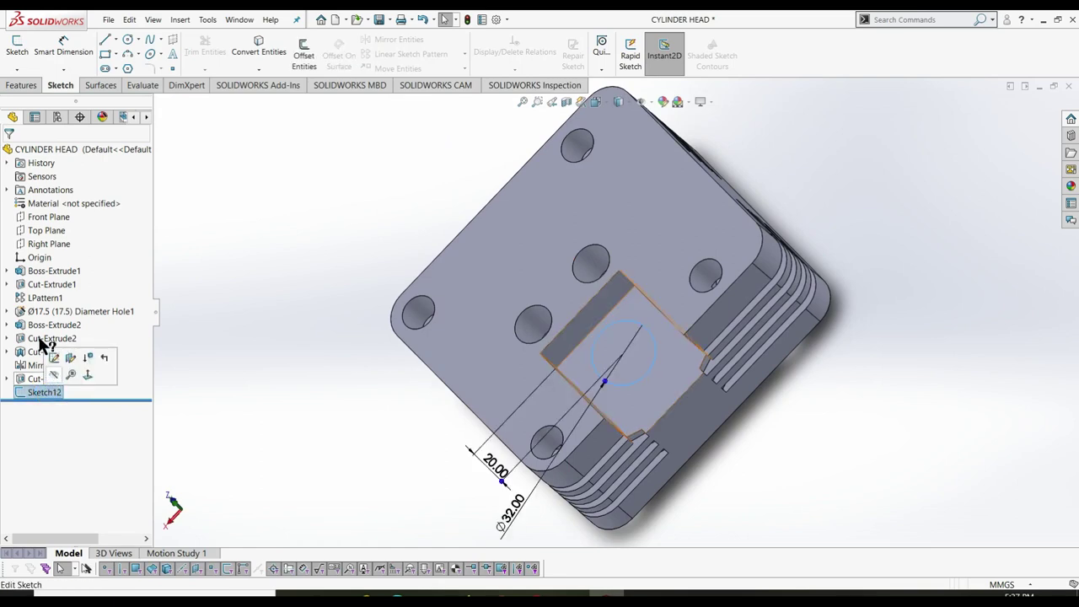
{"action": "left_click", "coordinate": [20, 85]}
{"action": "left_click", "coordinate": [194, 55]}
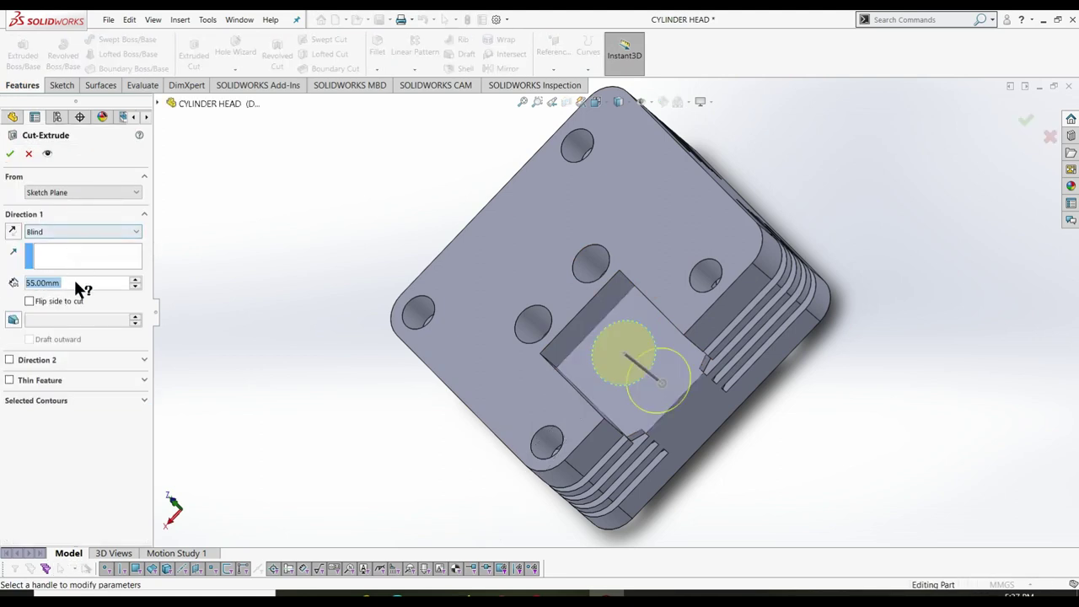
{"action": "type", "text": "32"}
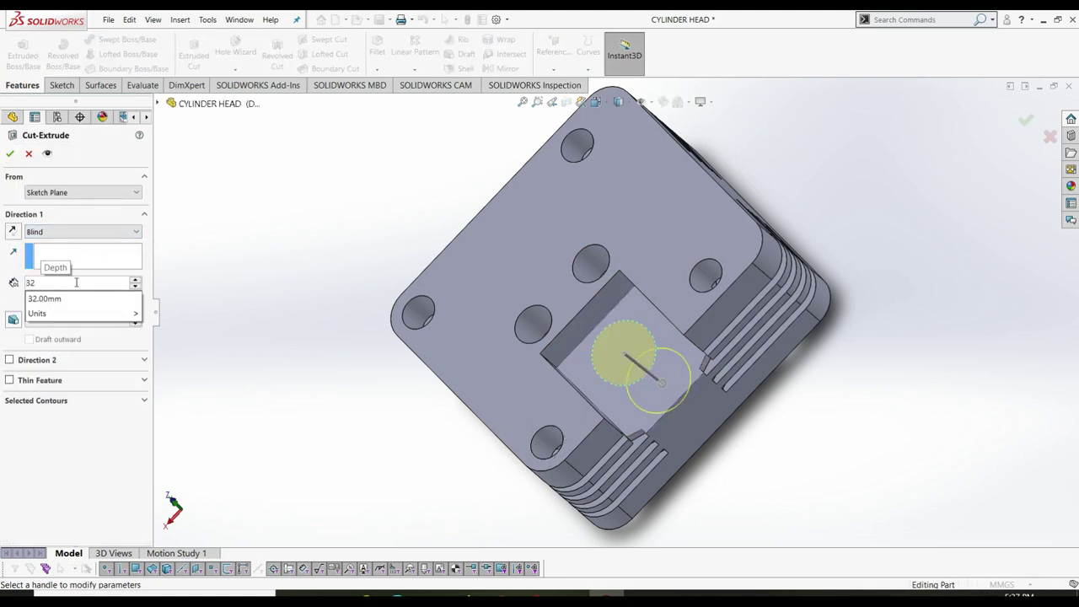
{"action": "key", "text": "Return"}
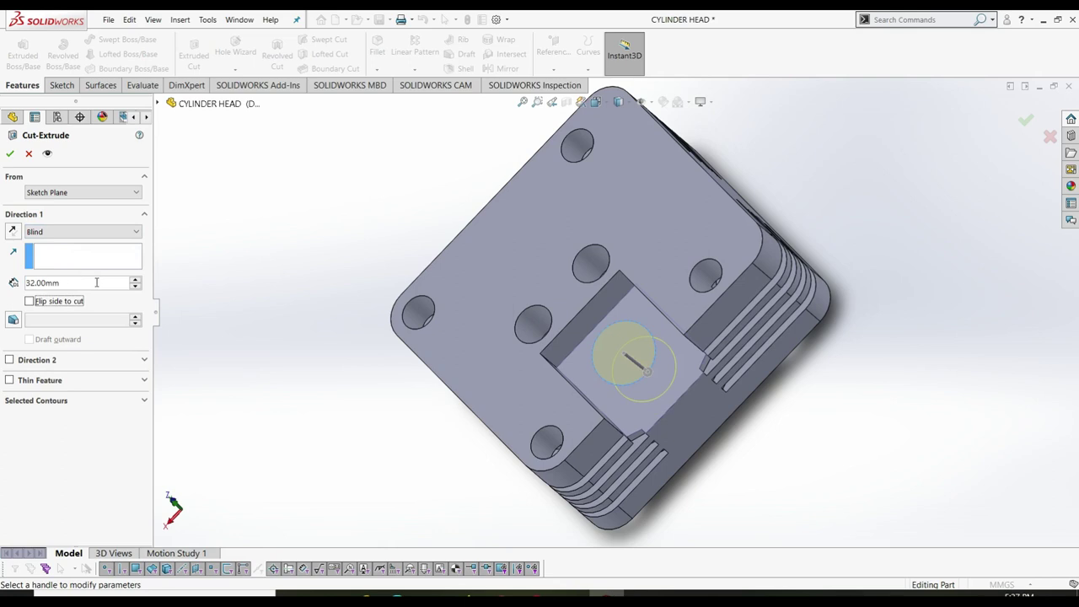
{"action": "left_click", "coordinate": [10, 153]}
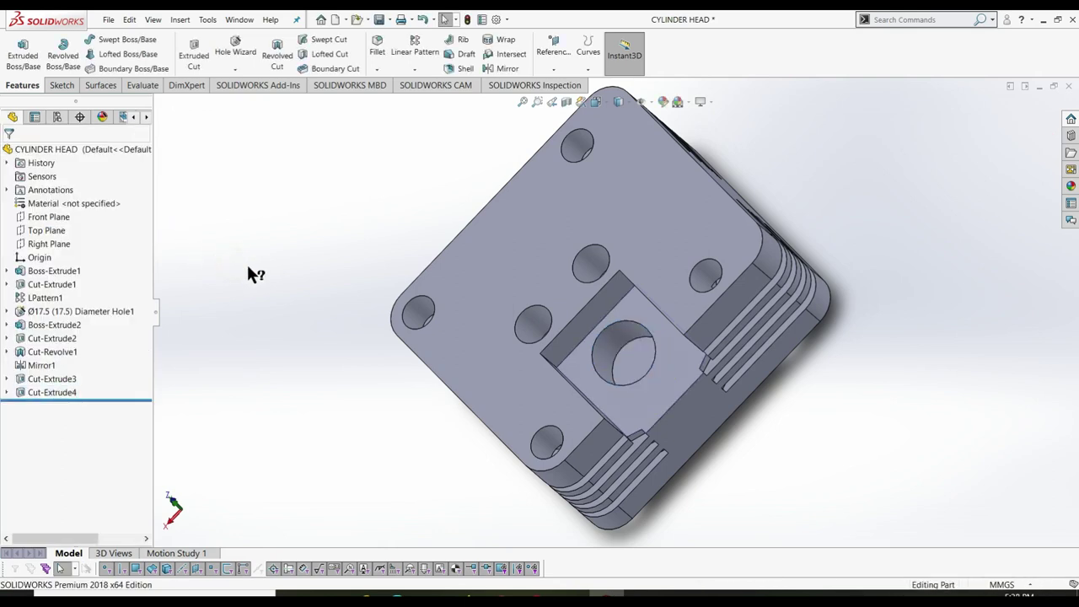
{"action": "middle_click_drag", "start_coordinate": [250, 272], "coordinate": [268, 284]}
{"action": "key", "text": "Escape"}
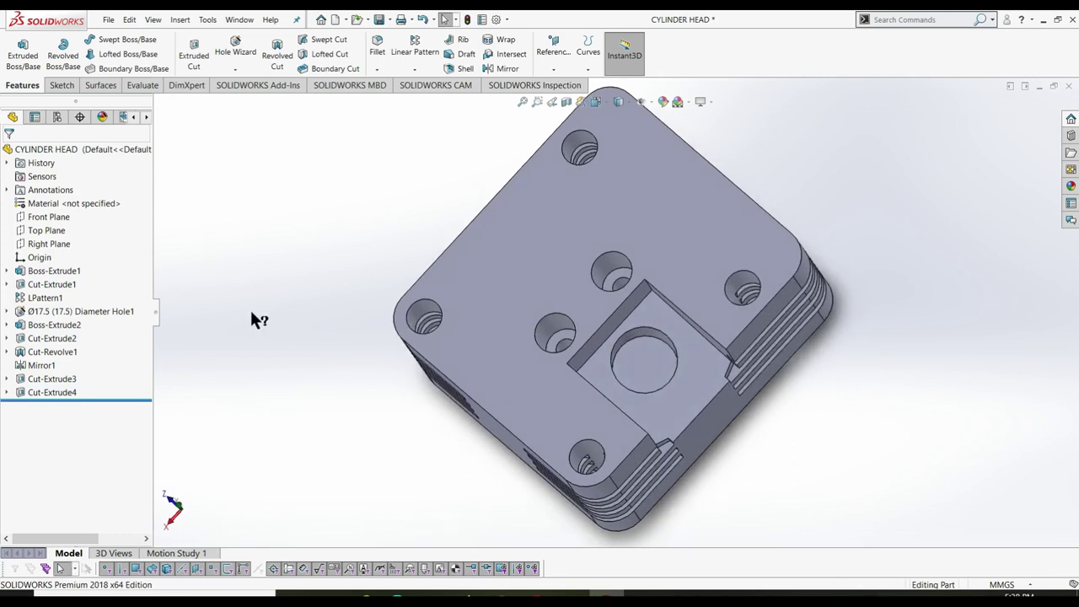
{"action": "key", "text": "Down"}
{"action": "key", "text": "Left"}
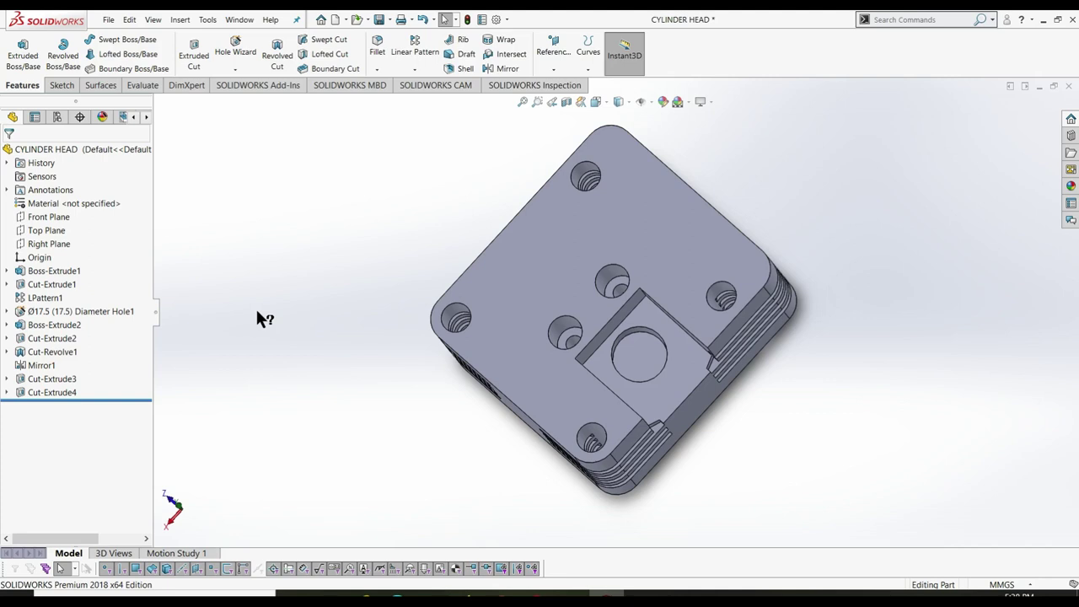
- Start a Hole Wizard hole, keeping the Drill sizes hole type
{"action": "left_click", "coordinate": [236, 47]}
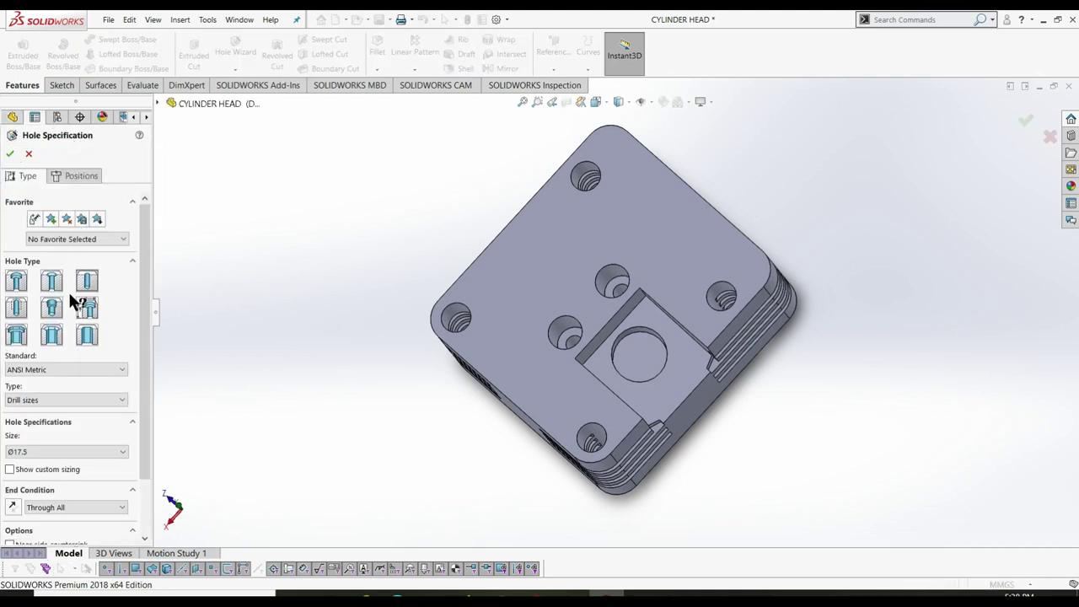
{"action": "left_click", "coordinate": [59, 401]}
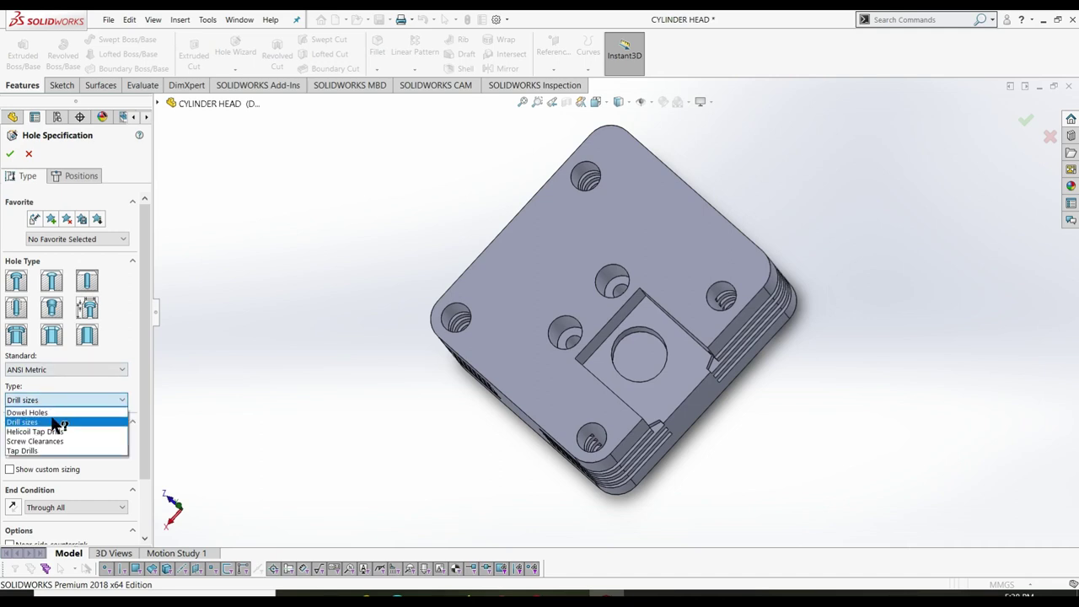
{"action": "left_click", "coordinate": [51, 421]}
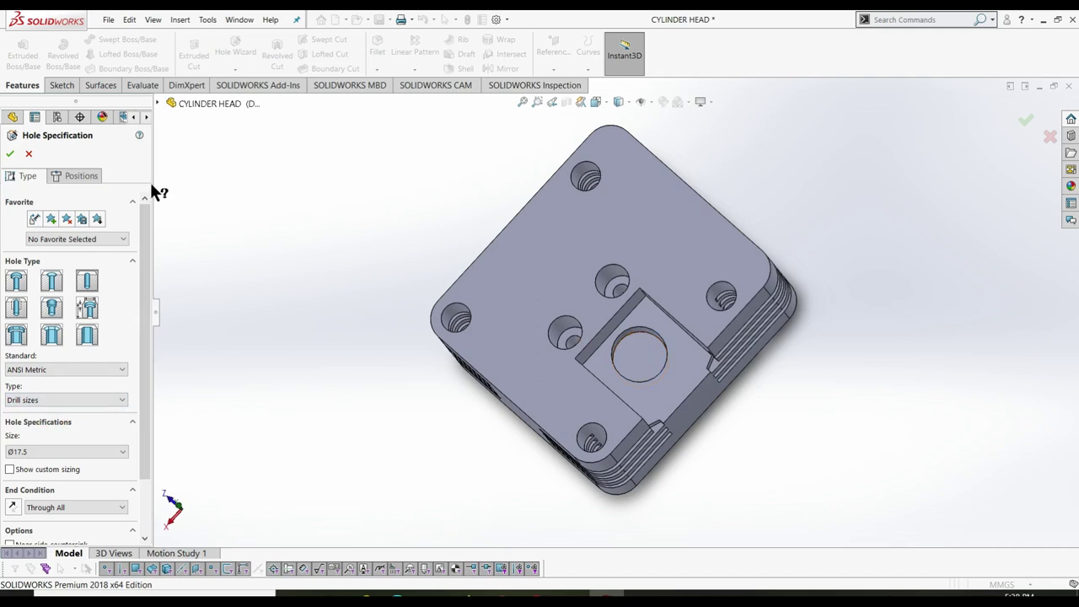
{"action": "left_click", "coordinate": [75, 175]}
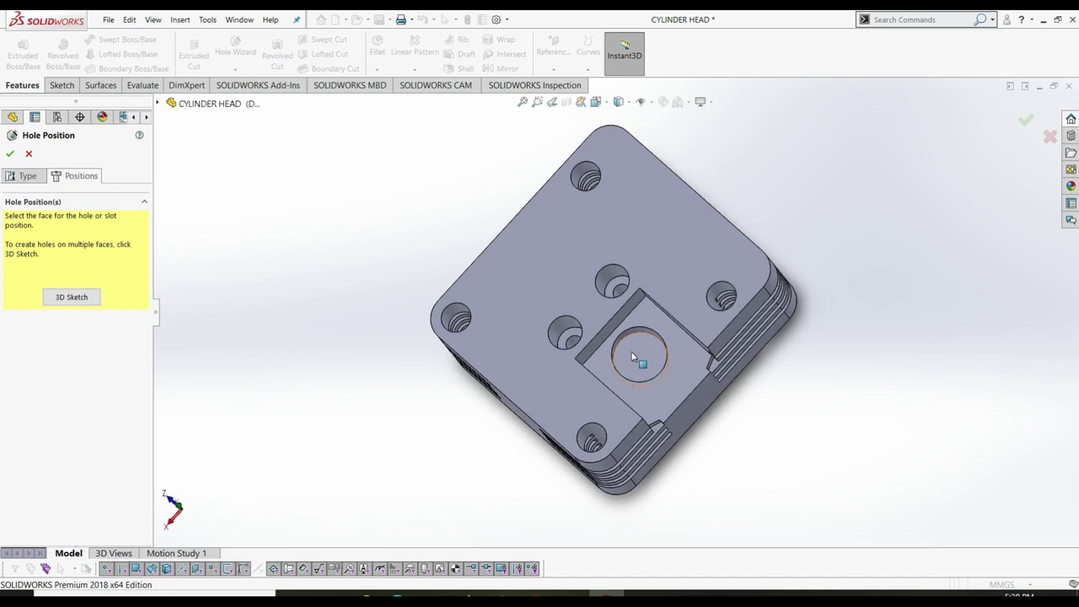
- Place the hole point at the centre of the bore's bottom face
{"action": "scroll", "coordinate": [636, 357], "scroll_direction": "down", "scroll_amount": 5}
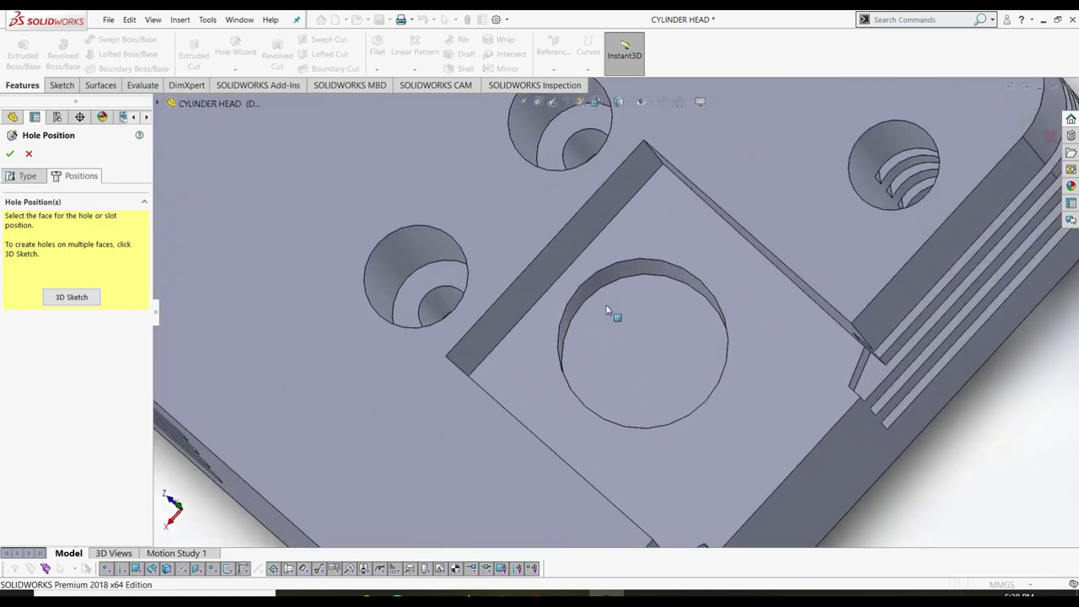
{"action": "left_click", "coordinate": [607, 310]}
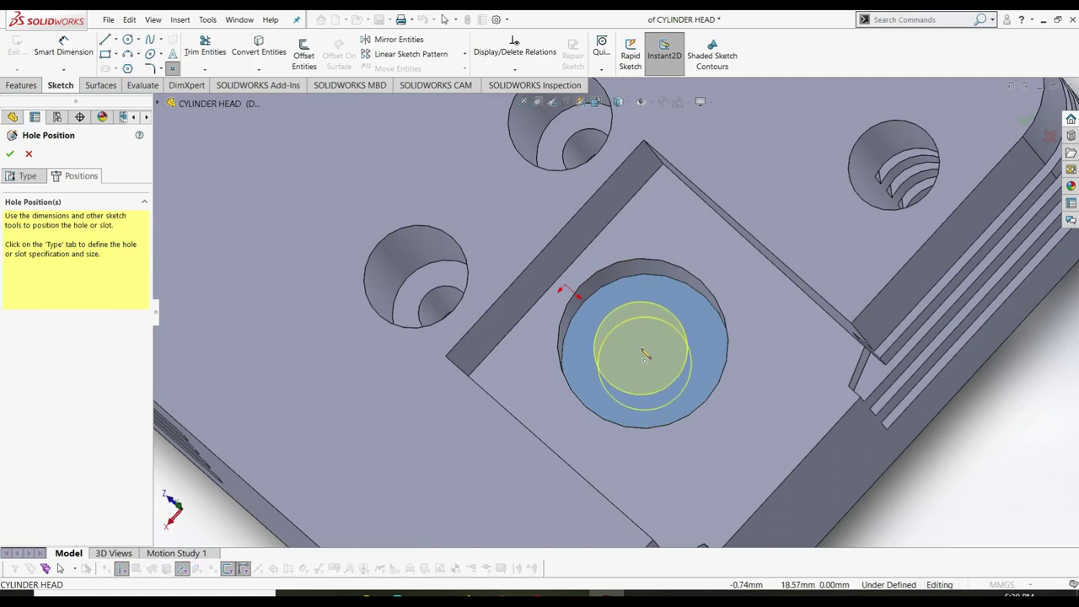
{"action": "left_click", "coordinate": [646, 357]}
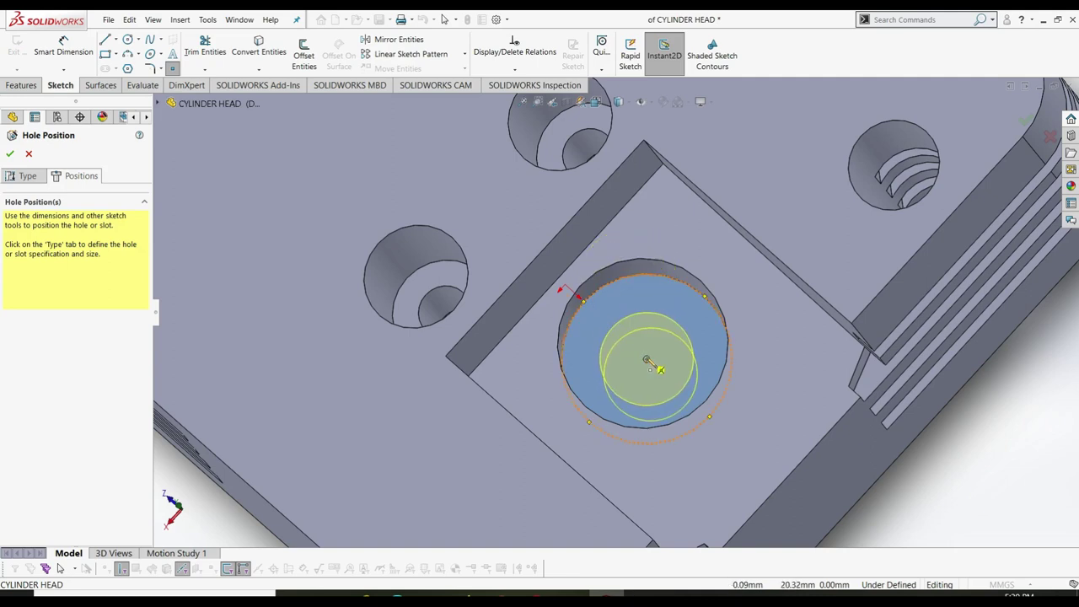
{"action": "left_click", "coordinate": [647, 360]}
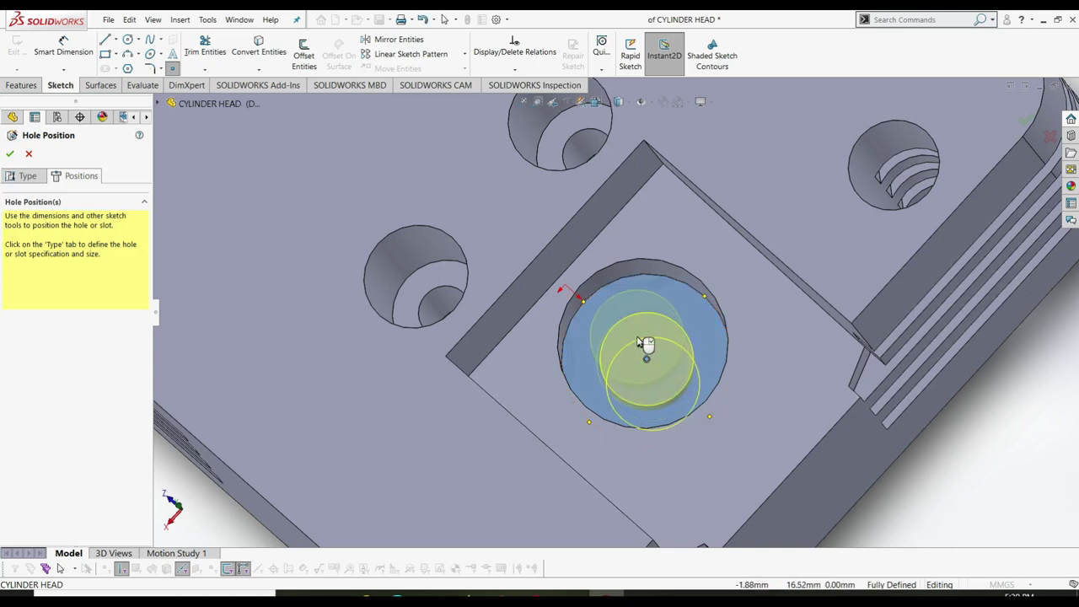
{"action": "scroll", "coordinate": [624, 345], "scroll_direction": "up", "scroll_amount": 2}
{"action": "scroll", "coordinate": [513, 337], "scroll_direction": "up", "scroll_amount": 2}
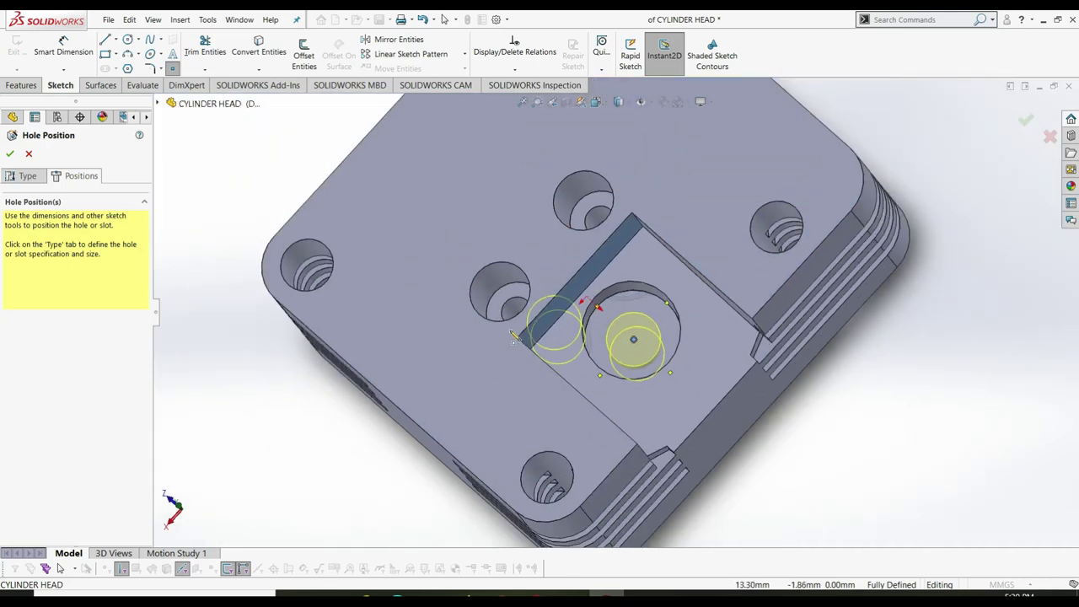
{"action": "scroll", "coordinate": [513, 337], "scroll_direction": "up", "scroll_amount": 2}
{"action": "left_click", "coordinate": [28, 175]}
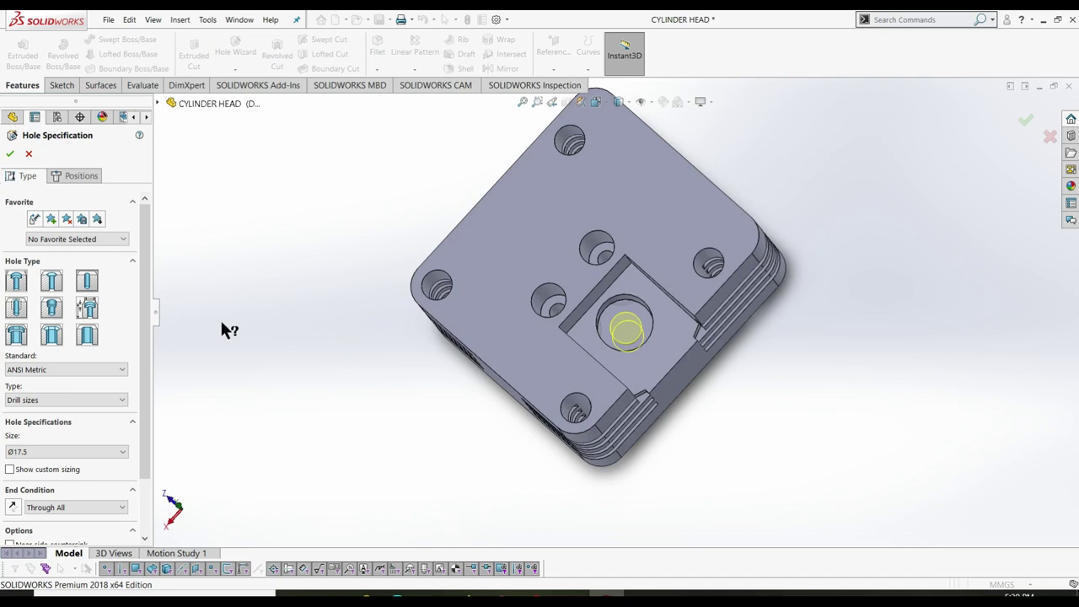
- Change the hole to a Tapped hole of size M14x1.5
{"action": "left_click", "coordinate": [16, 307]}
{"action": "left_click", "coordinate": [88, 399]}
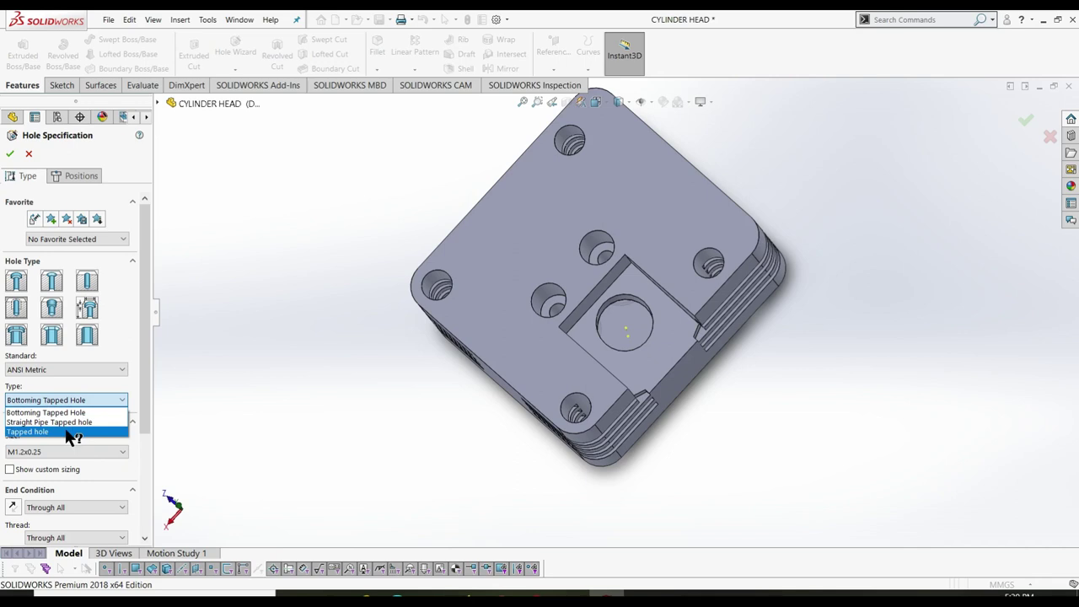
{"action": "left_click", "coordinate": [70, 433]}
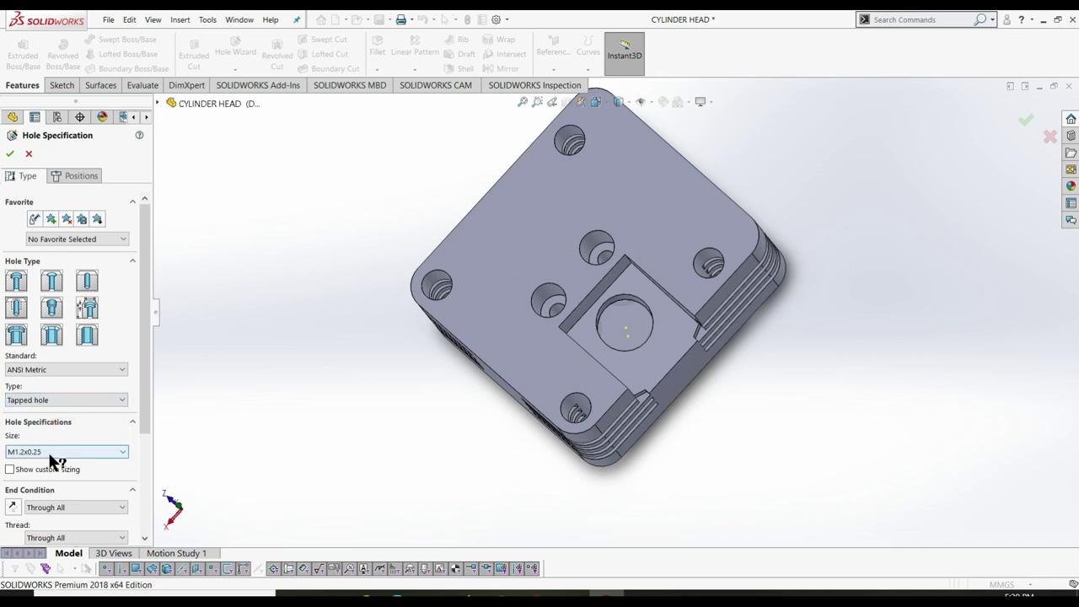
{"action": "left_click", "coordinate": [48, 452]}
{"action": "scroll", "coordinate": [50, 515], "scroll_direction": "down", "scroll_amount": 5}
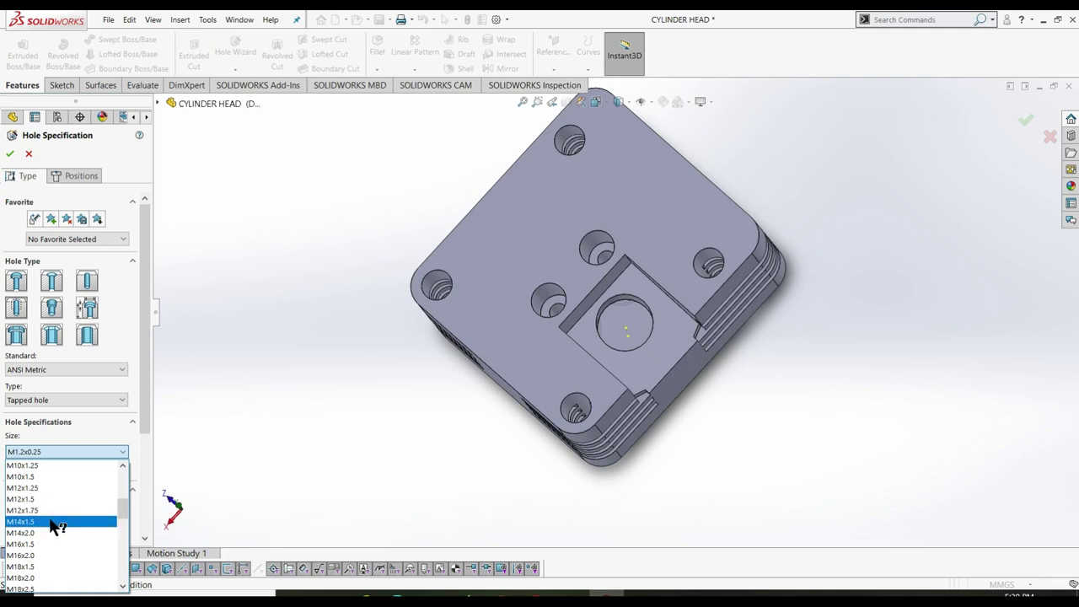
{"action": "left_click", "coordinate": [63, 521]}
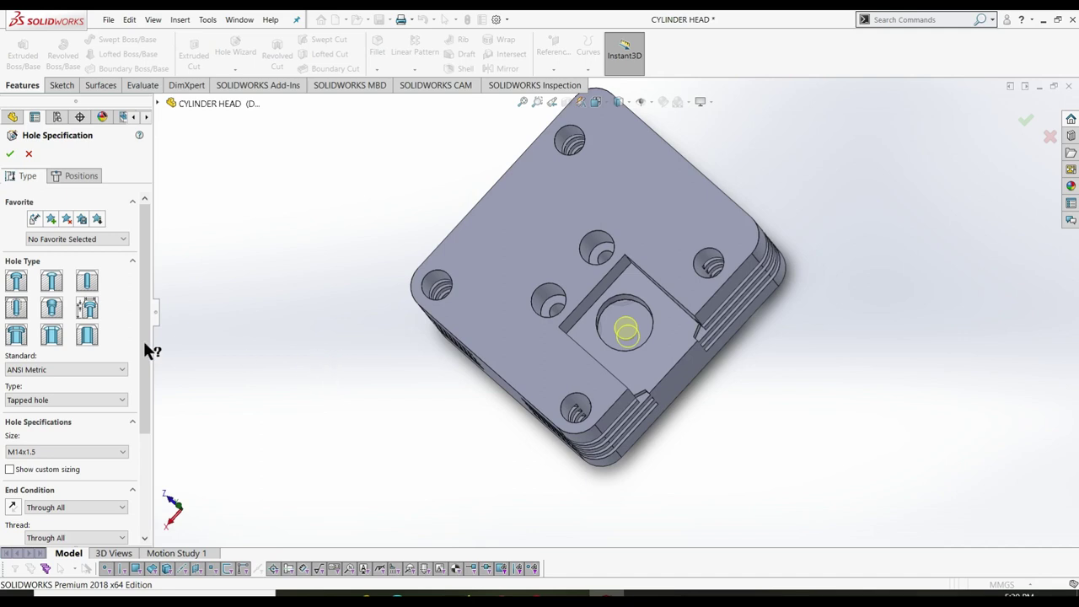
{"action": "scroll", "coordinate": [148, 346], "scroll_direction": "down", "scroll_amount": 2}
{"action": "scroll", "coordinate": [149, 417], "scroll_direction": "down", "scroll_amount": 3}
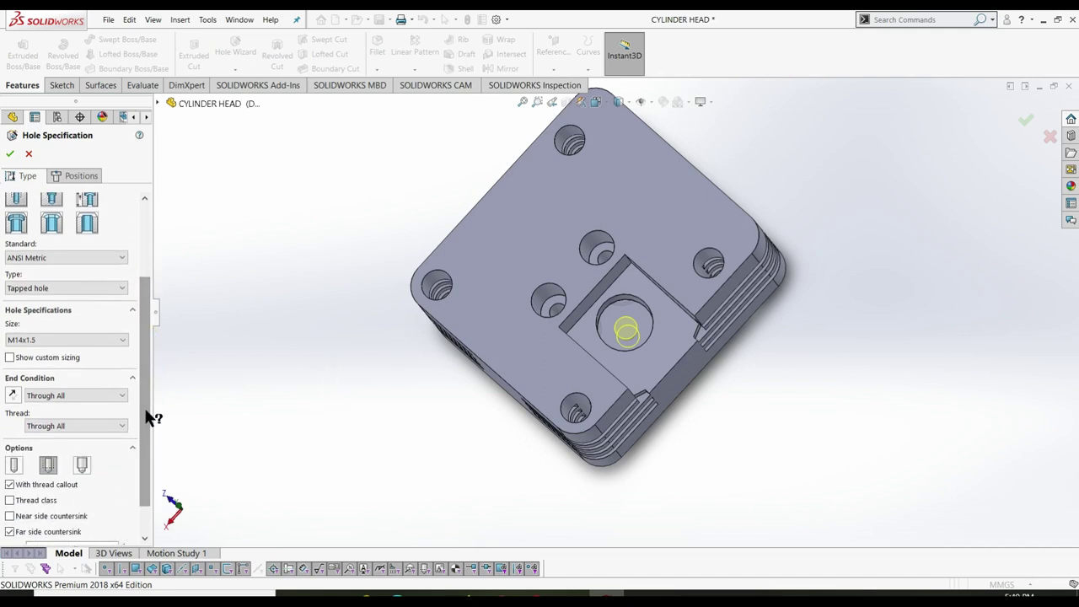
- Keep Through All as the end condition and accept the M14x1.5 tapped hole
{"action": "left_click", "coordinate": [60, 396]}
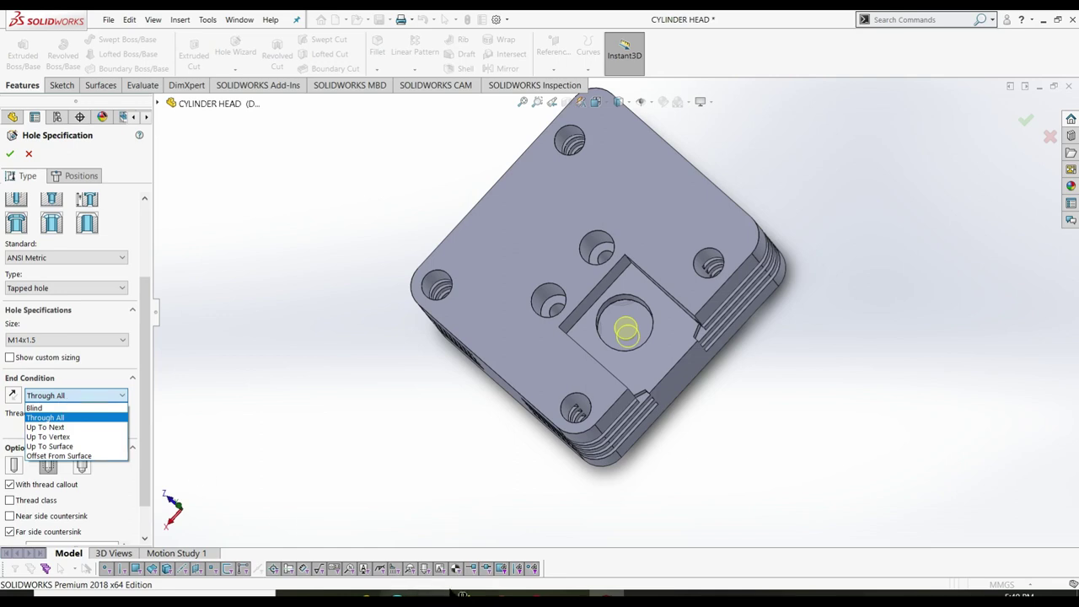
{"action": "key", "text": "z"}
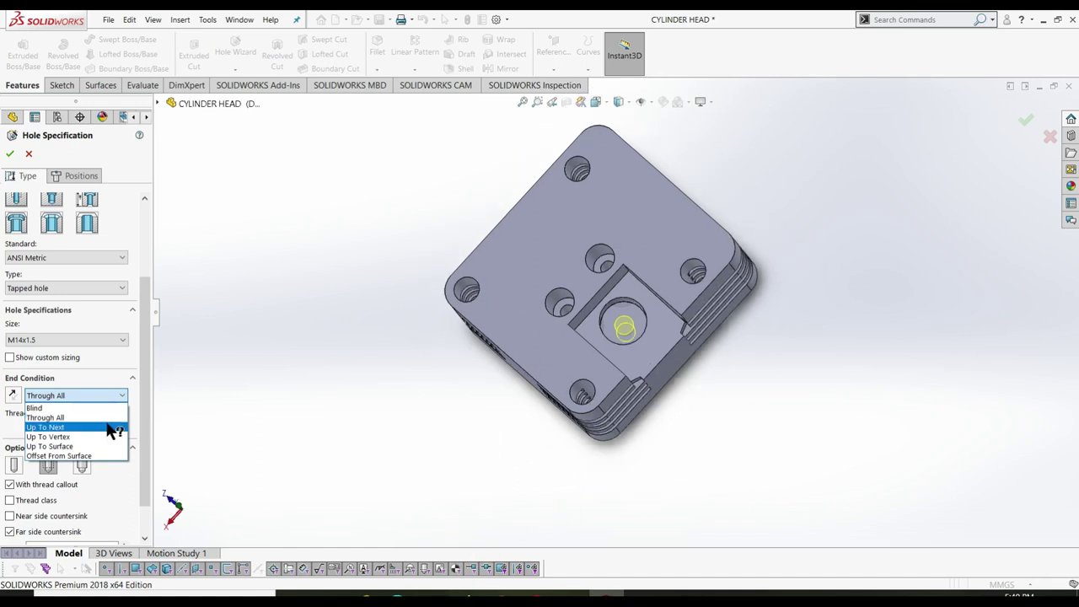
{"action": "left_click", "coordinate": [51, 417]}
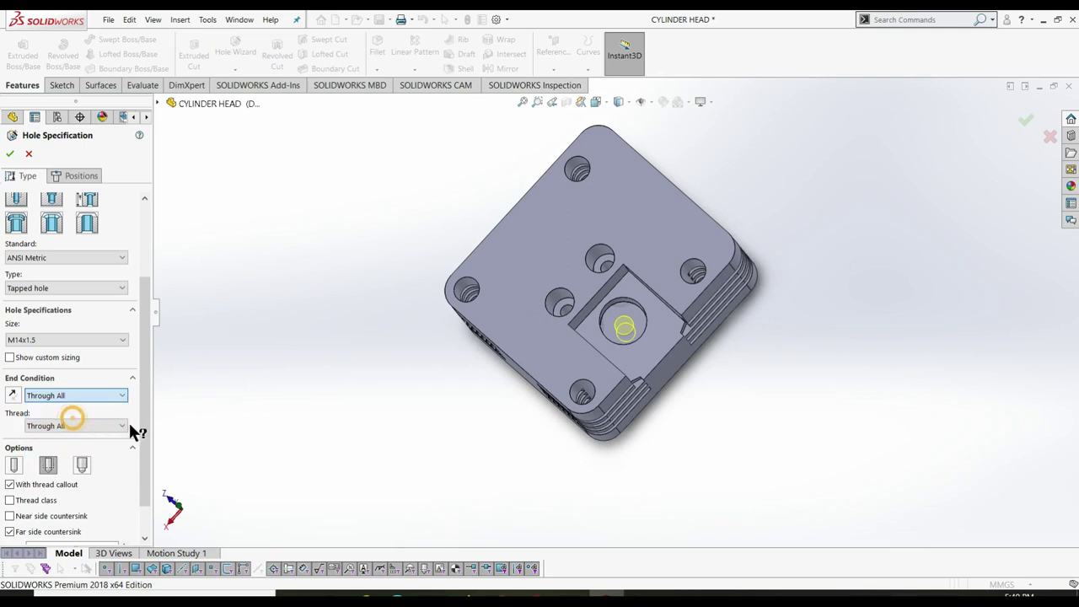
{"action": "middle_click_drag", "start_coordinate": [397, 383], "coordinate": [480, 259]}
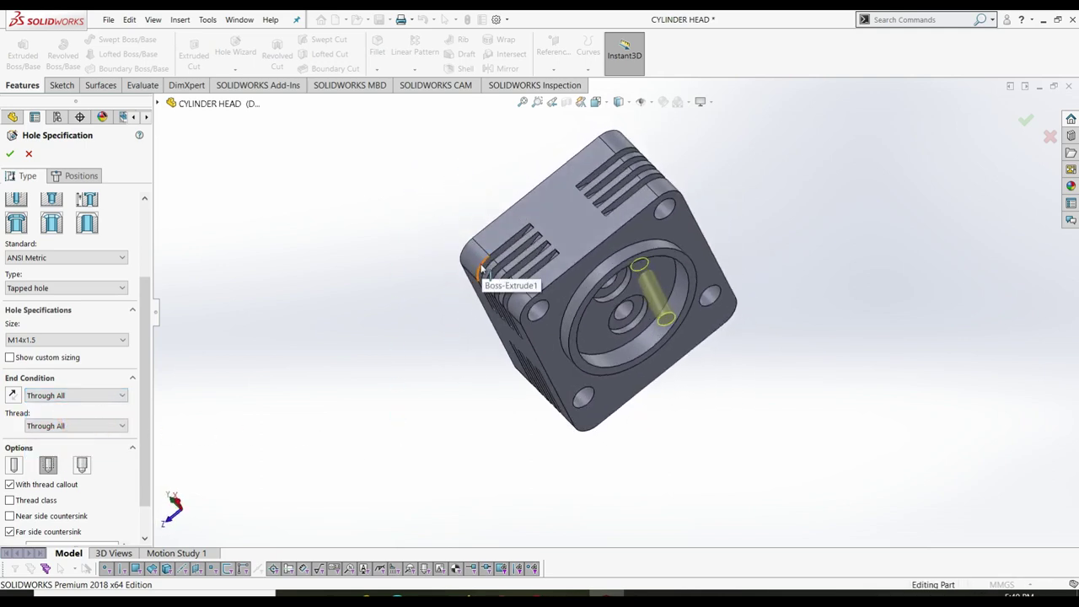
{"action": "middle_click_drag", "start_coordinate": [478, 273], "coordinate": [404, 509]}
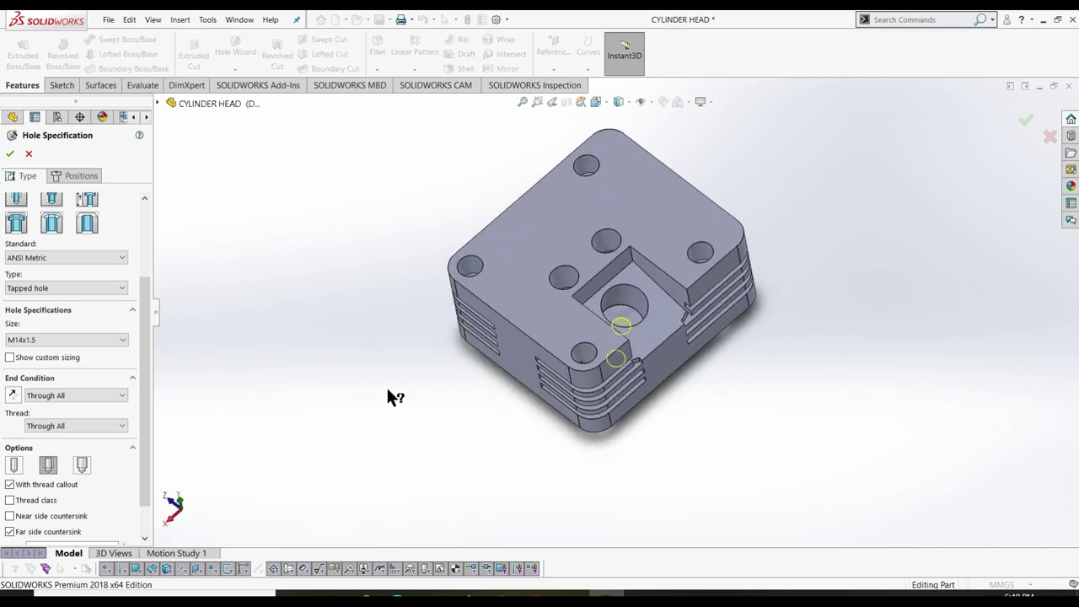
{"action": "left_click", "coordinate": [10, 153]}
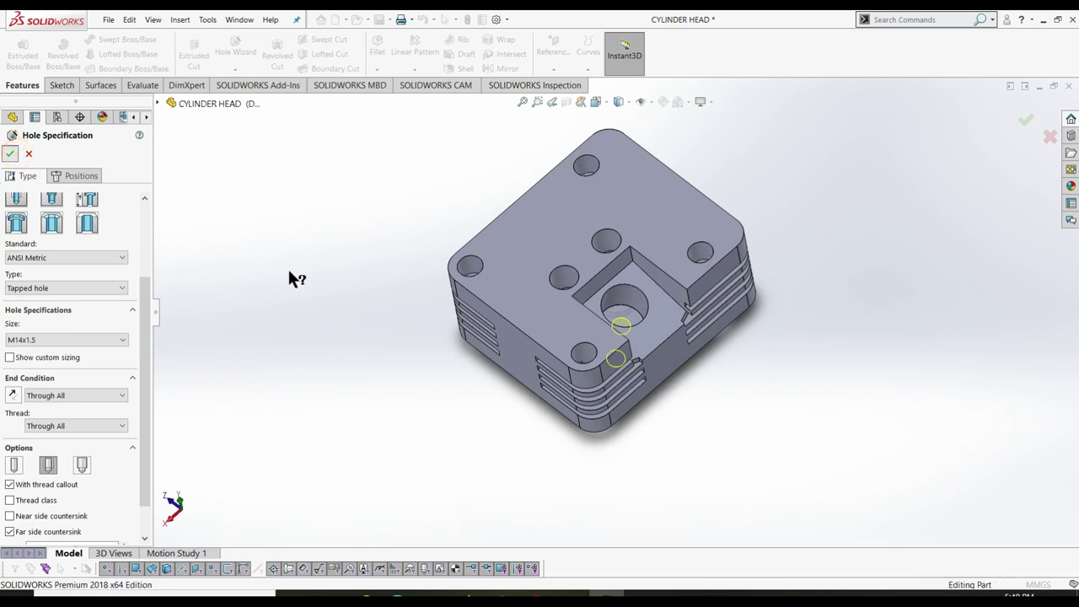
- Save the part, then enable Shaded cosmetic threads under Document Properties > Detailing
{"action": "mouse_move", "coordinate": [293, 278]}
{"action": "middle_mouse_down"}
{"action": "mouse_move", "coordinate": [293, 332]}
{"action": "mouse_move", "coordinate": [518, 257]}
{"action": "mouse_move", "coordinate": [542, 501]}
{"action": "mouse_move", "coordinate": [309, 444]}
{"action": "middle_mouse_up"}
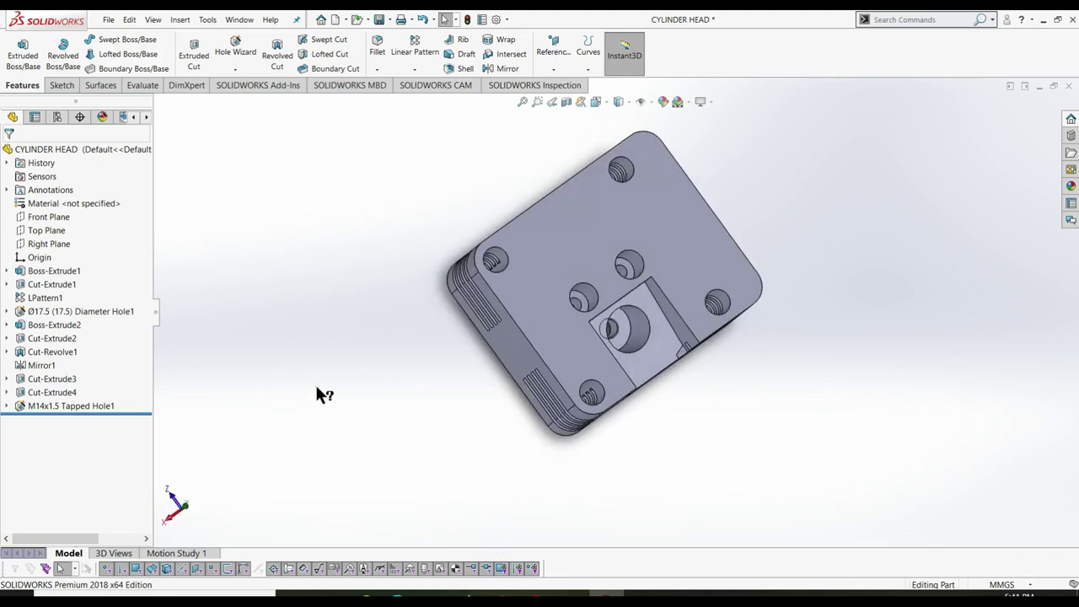
{"action": "key", "text": "ctrl+s"}
{"action": "left_click", "coordinate": [496, 19]}
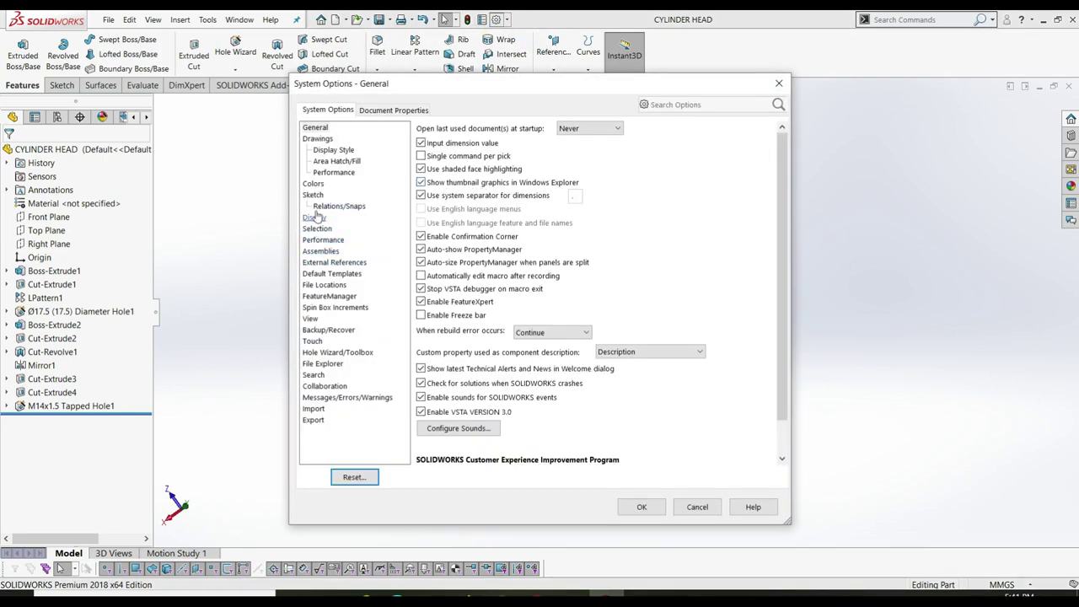
{"action": "left_click", "coordinate": [394, 109]}
{"action": "left_click", "coordinate": [317, 195]}
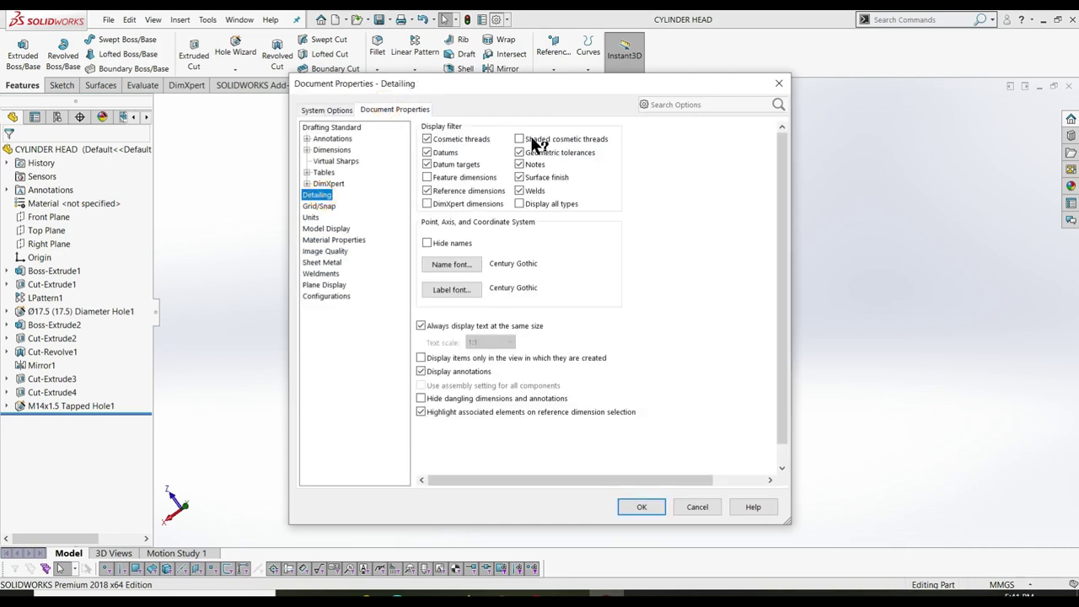
{"action": "left_click", "coordinate": [519, 138]}
{"action": "left_click", "coordinate": [642, 507]}
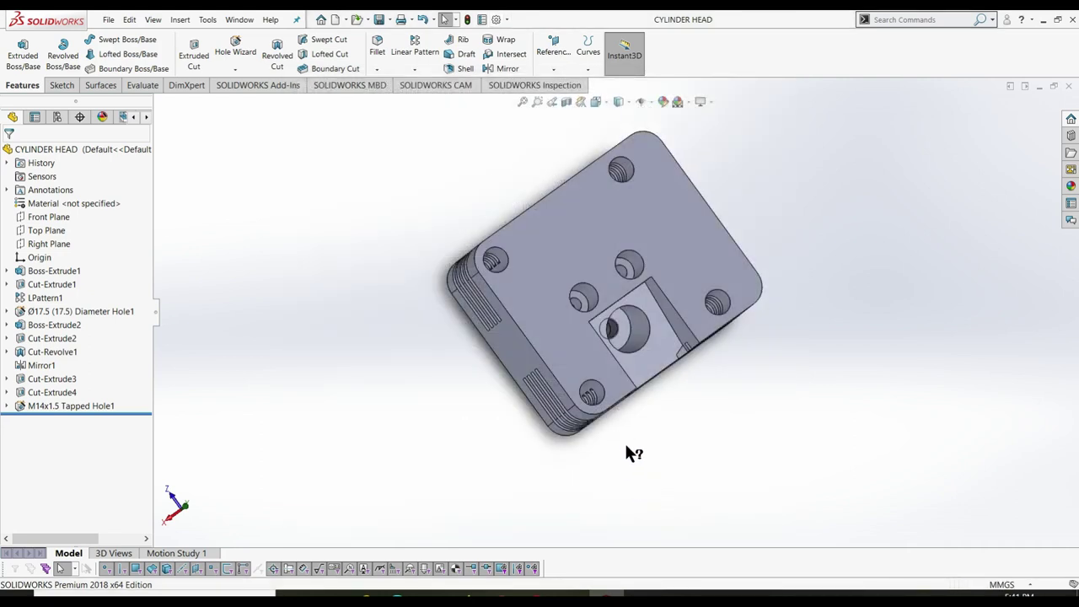
{"action": "mouse_move", "coordinate": [627, 454]}
{"action": "middle_mouse_down"}
{"action": "mouse_move", "coordinate": [670, 54]}
{"action": "mouse_move", "coordinate": [624, 339]}
{"action": "mouse_move", "coordinate": [609, 357]}
{"action": "middle_mouse_up"}
{"action": "scroll", "coordinate": [623, 339], "scroll_direction": "down", "scroll_amount": 5}
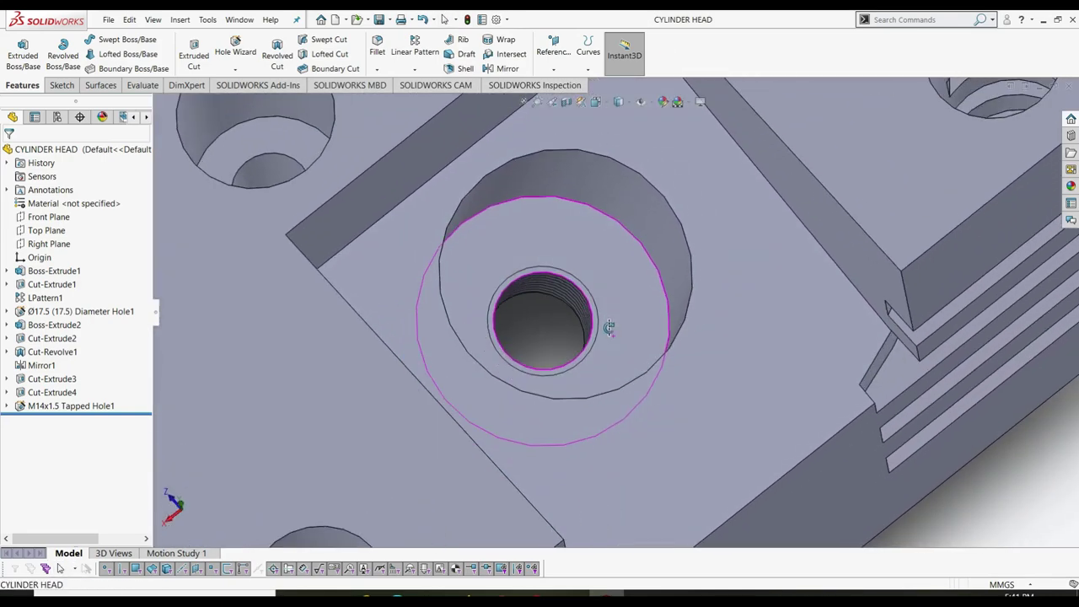
{"action": "scroll", "coordinate": [613, 354], "scroll_direction": "up", "scroll_amount": 2}
{"action": "scroll", "coordinate": [637, 364], "scroll_direction": "up", "scroll_amount": 4}
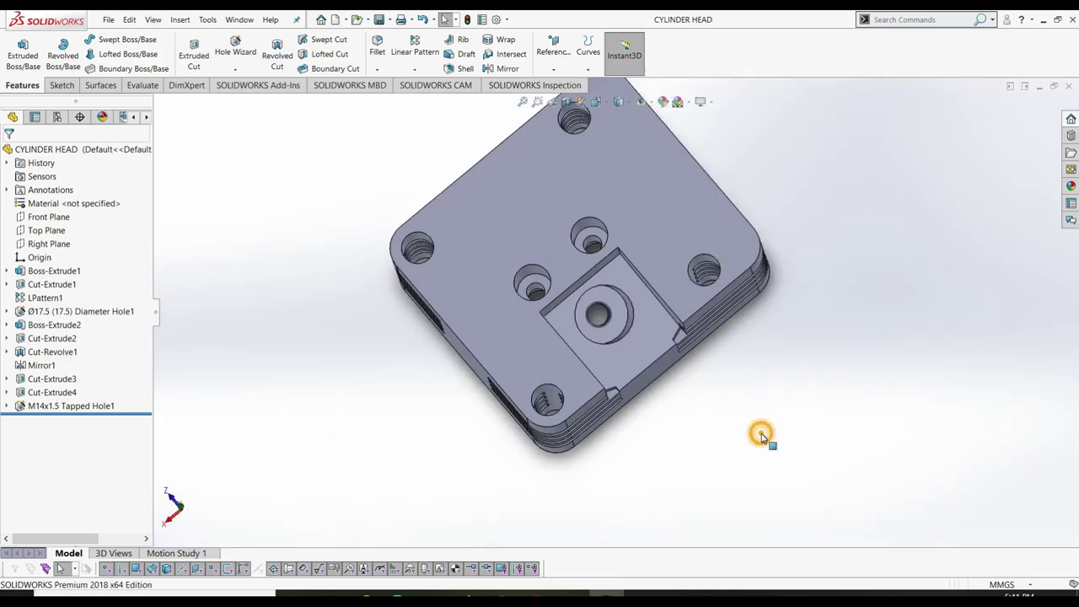
{"action": "key", "text": "ctrl+7"}
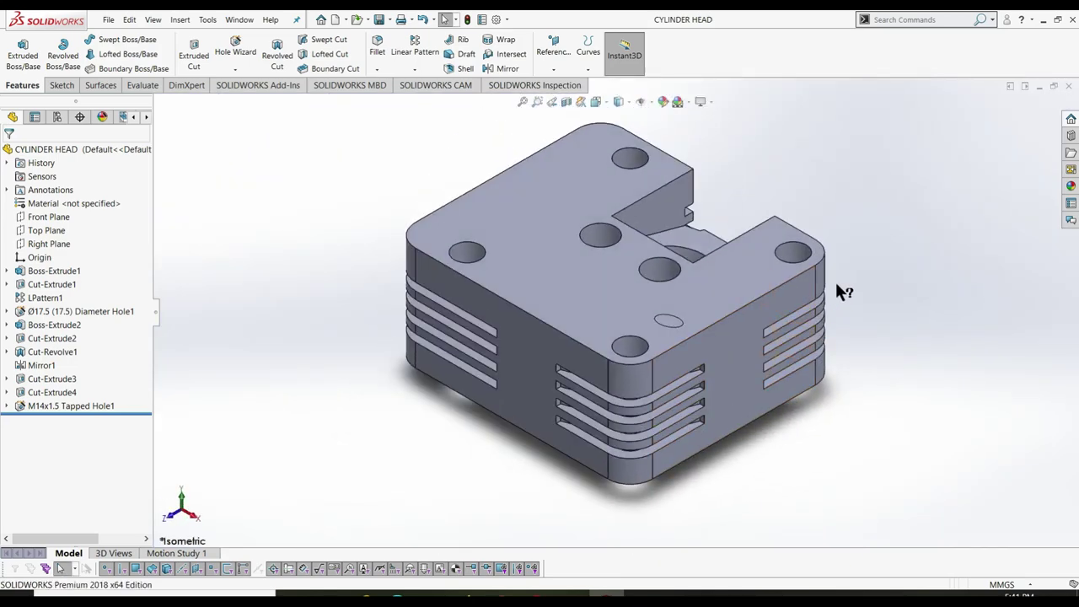
{"action": "mouse_move", "coordinate": [878, 284]}
{"action": "middle_mouse_down"}
{"action": "mouse_move", "coordinate": [843, 390]}
{"action": "mouse_move", "coordinate": [812, 403]}
{"action": "mouse_move", "coordinate": [842, 385]}
{"action": "mouse_move", "coordinate": [874, 335]}
{"action": "mouse_move", "coordinate": [835, 398]}
{"action": "middle_mouse_up"}
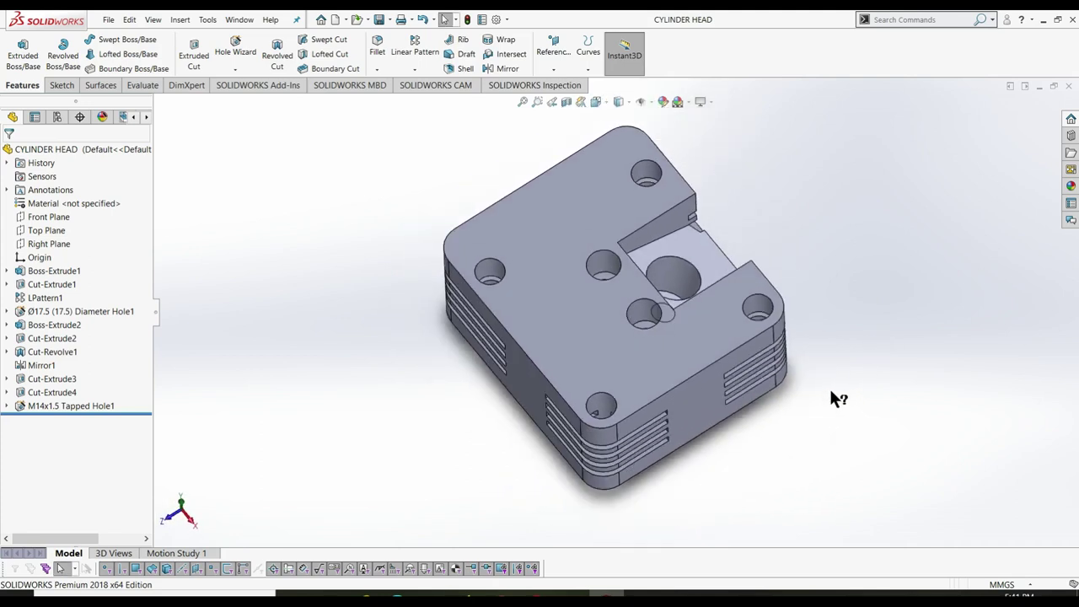
{"action": "left_click", "coordinate": [760, 495]}
{"action": "key", "text": "z"}
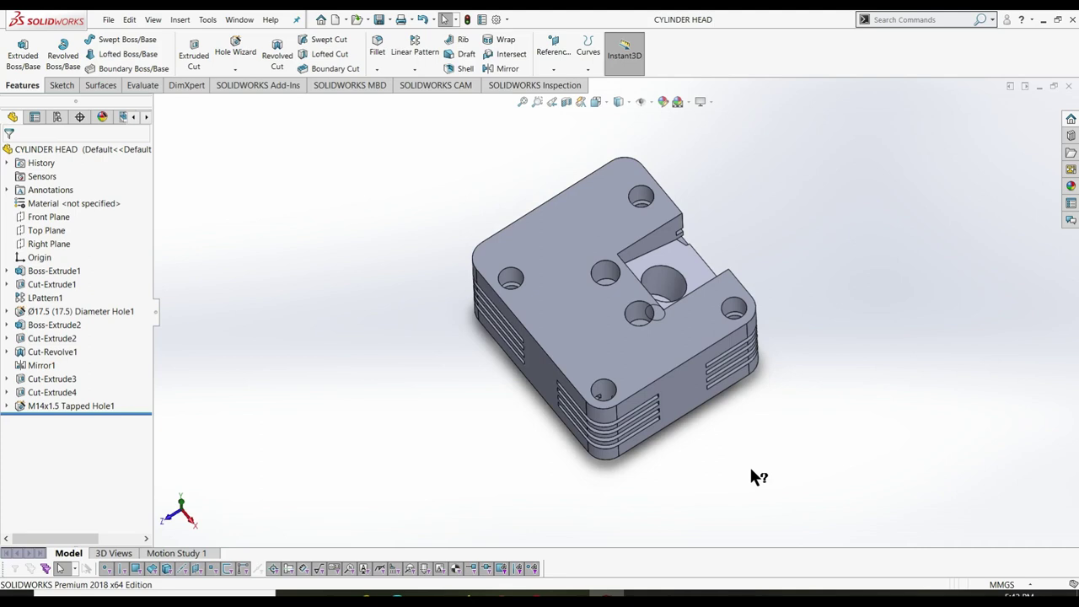
{"action": "key", "text": "ctrl+7"}
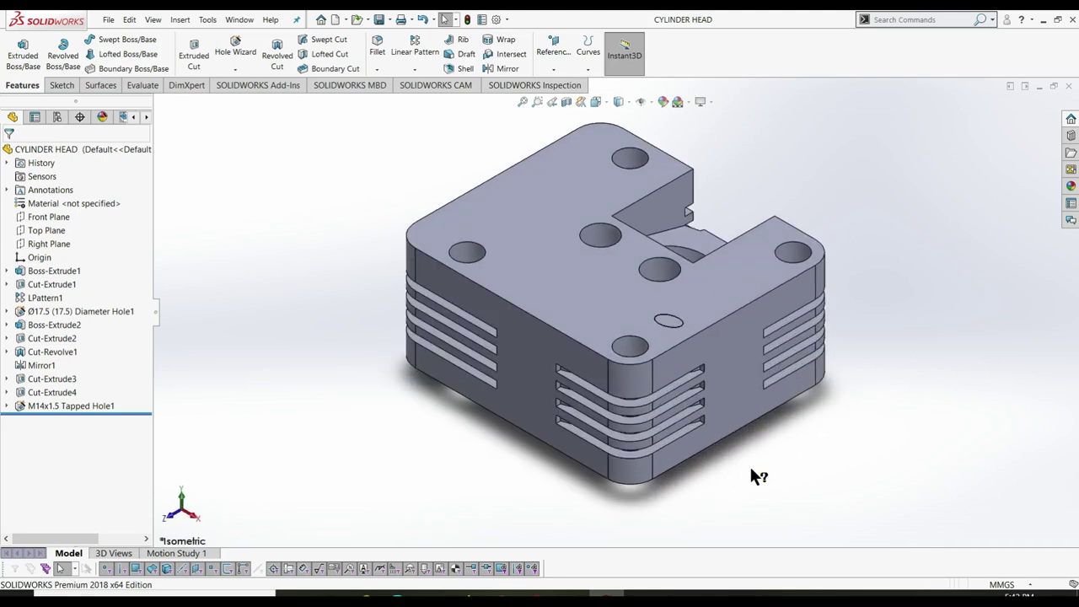
{"action": "key", "text": "z"}
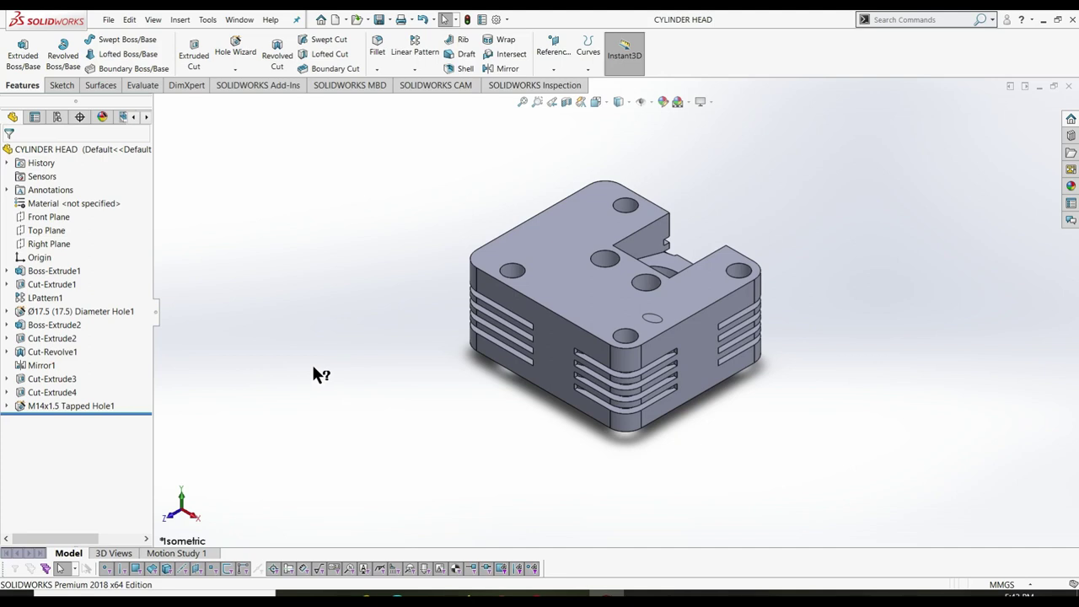
{"action": "mouse_move", "coordinate": [315, 373]}
{"action": "middle_mouse_down"}
{"action": "mouse_move", "coordinate": [417, 414]}
{"action": "mouse_move", "coordinate": [489, 492]}
{"action": "middle_mouse_up"}
- Orbit the part and open a new sketch, Sketch16, on the finned side face
{"action": "mouse_move", "coordinate": [399, 370]}
{"action": "middle_mouse_down"}
{"action": "mouse_move", "coordinate": [366, 298]}
{"action": "mouse_move", "coordinate": [169, 144]}
{"action": "middle_mouse_up"}
{"action": "left_click", "coordinate": [61, 85]}
{"action": "left_click", "coordinate": [17, 46]}
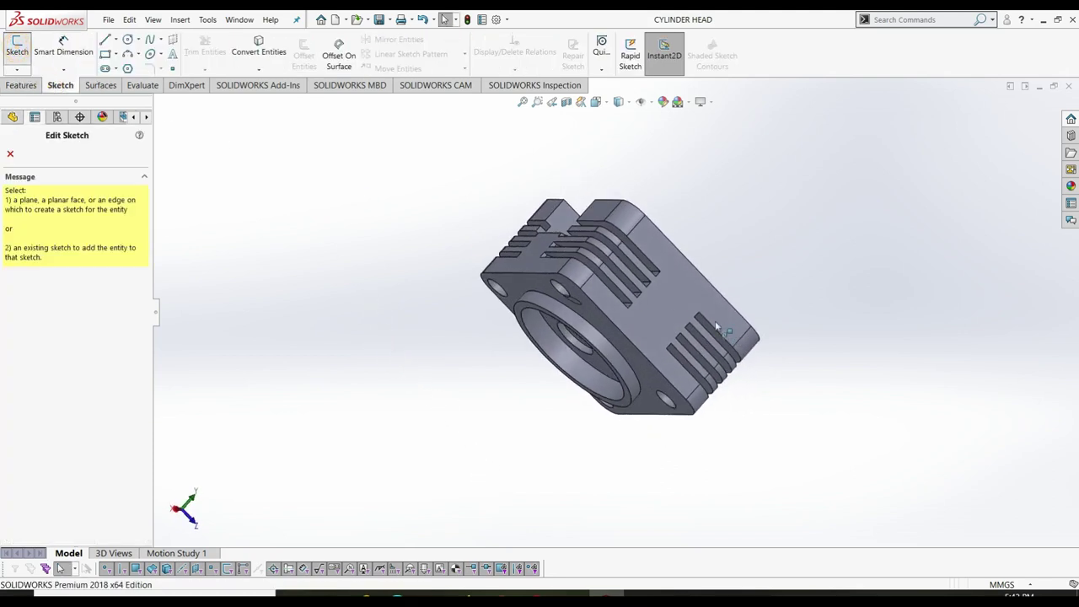
{"action": "left_click", "coordinate": [675, 300]}
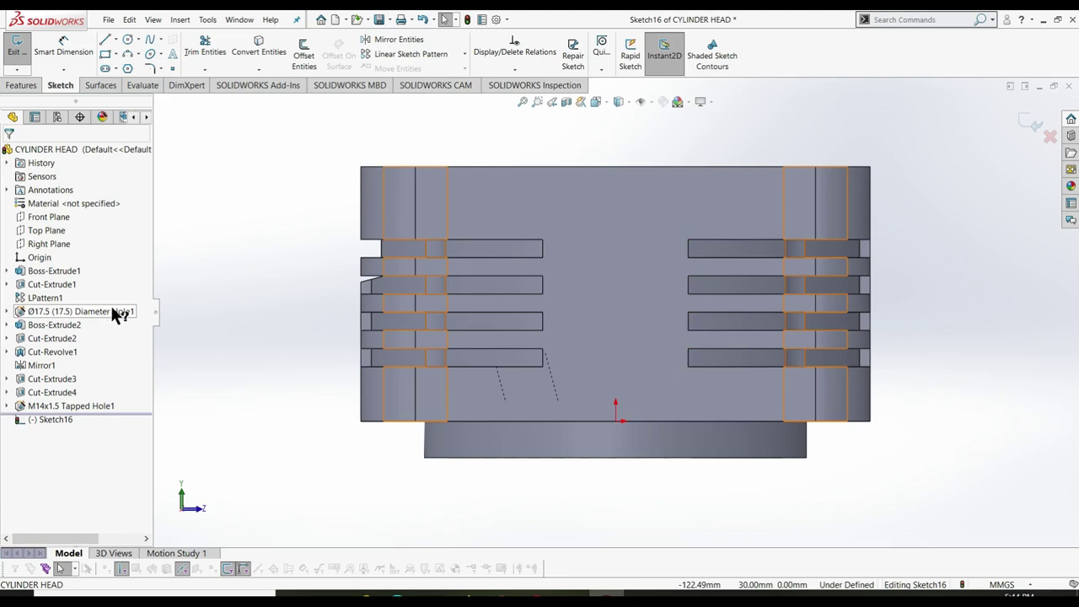
- Draw a circle above the origin and dimension its diameter to 18 mm
{"action": "right_click_drag", "start_coordinate": [265, 318], "coordinate": [291, 330]}
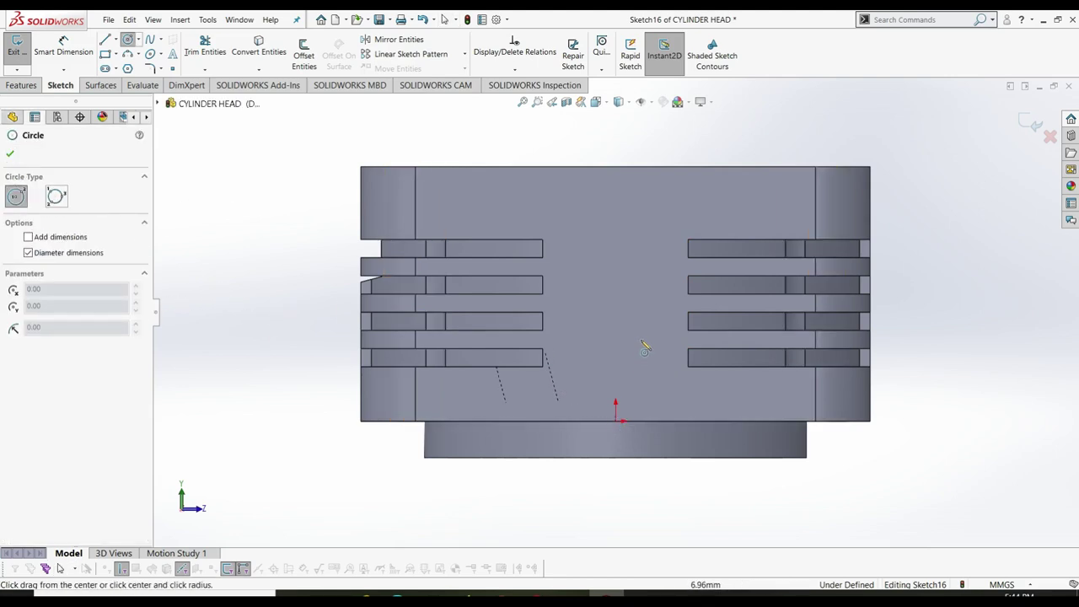
{"action": "left_click", "coordinate": [615, 302]}
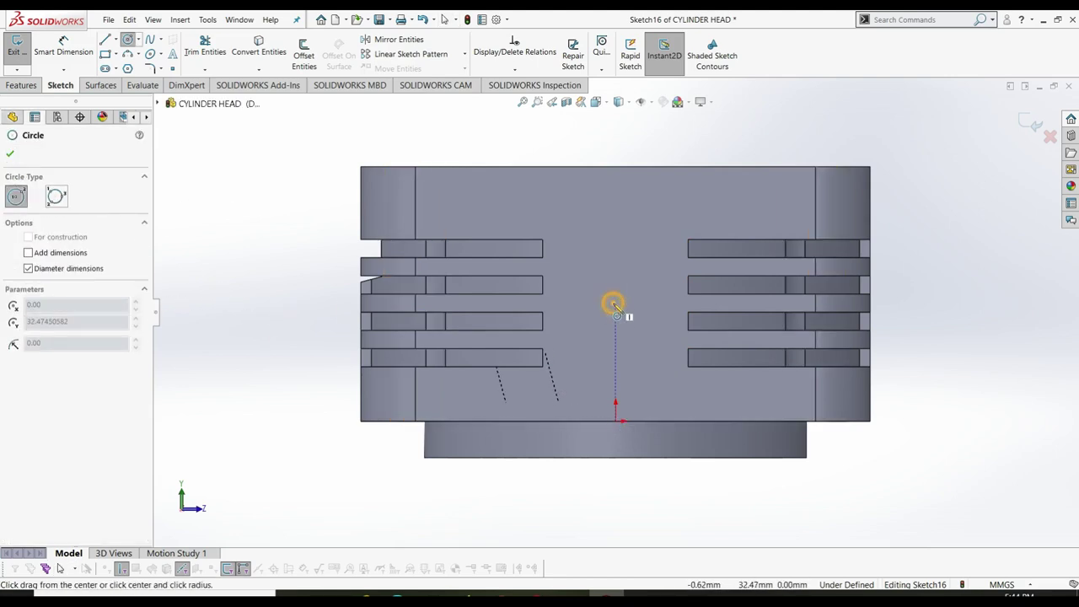
{"action": "left_click", "coordinate": [639, 316]}
{"action": "right_click_drag", "start_coordinate": [289, 349], "coordinate": [283, 180]}
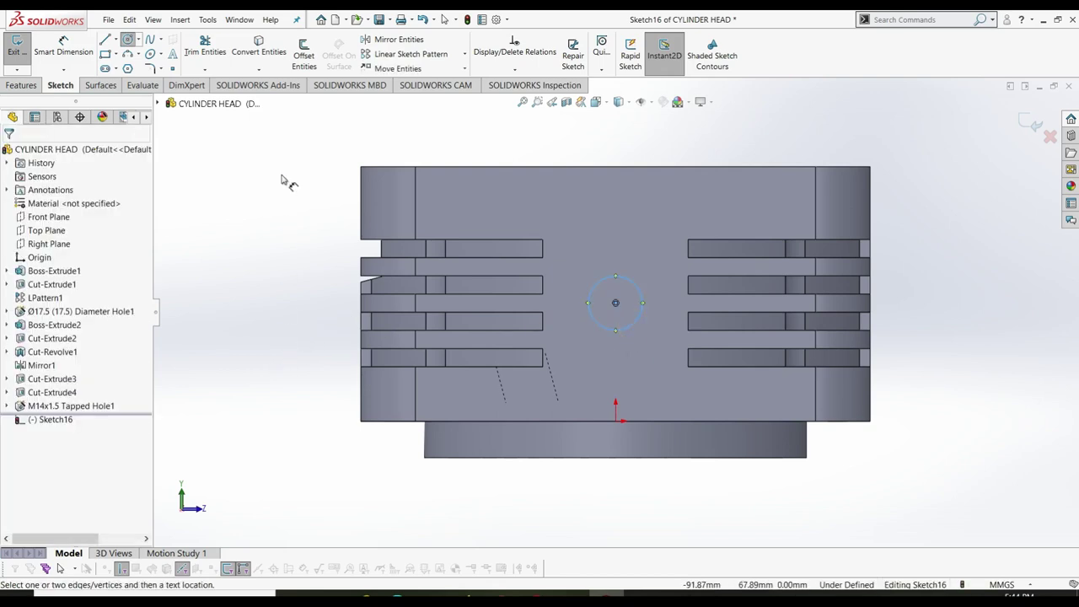
{"action": "left_click", "coordinate": [642, 295]}
{"action": "left_click", "coordinate": [657, 256]}
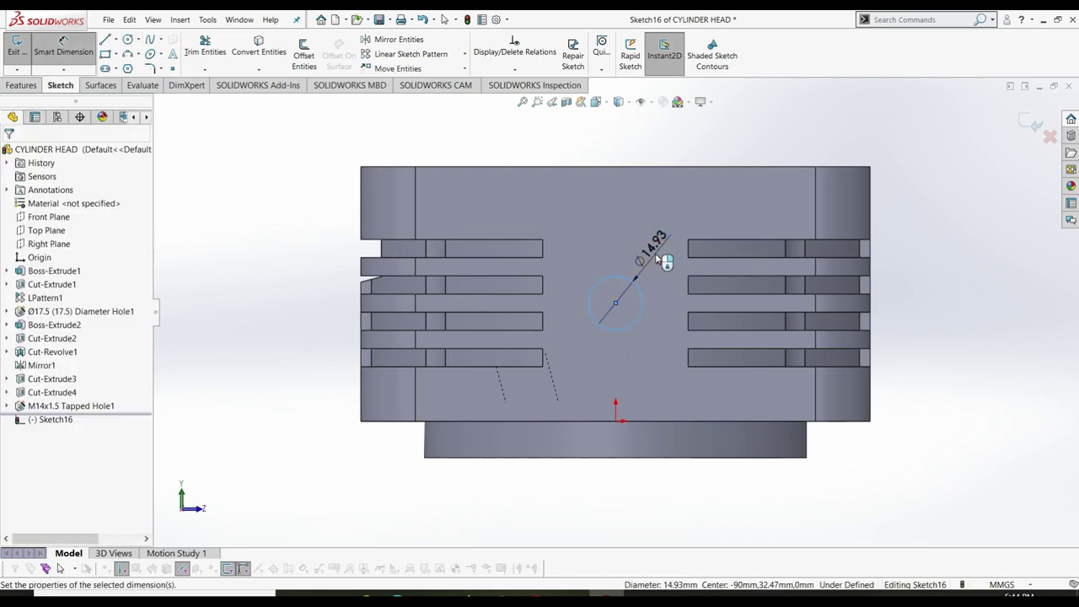
{"action": "type", "text": "18"}
{"action": "key", "text": "Return"}
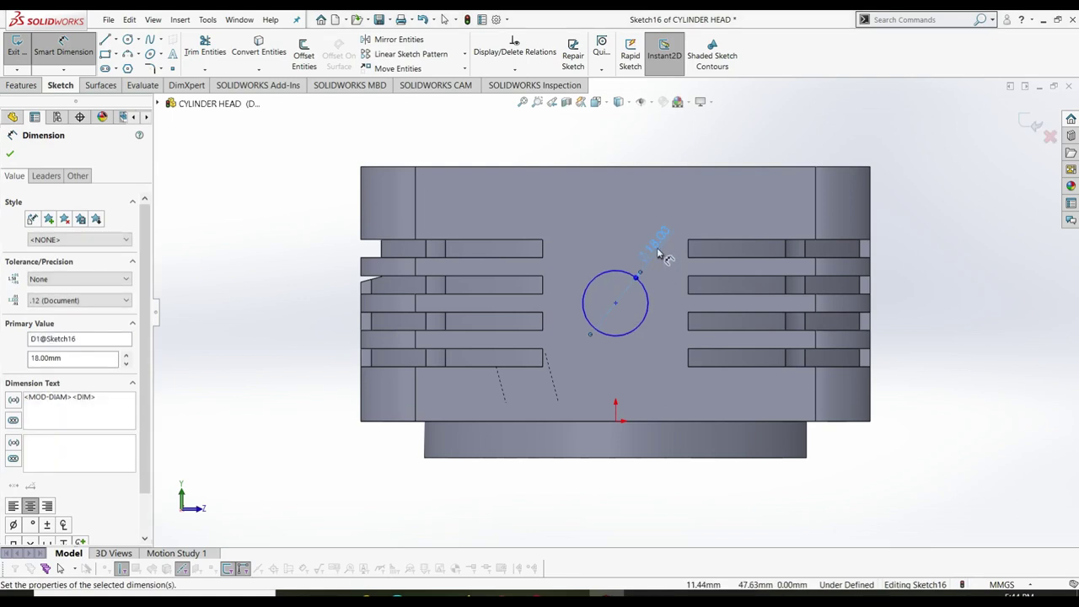
{"action": "key", "text": "Escape"}
- Make the circle centre vertical with the origin and dimension it 25 mm above
{"action": "left_click", "coordinate": [615, 302]}
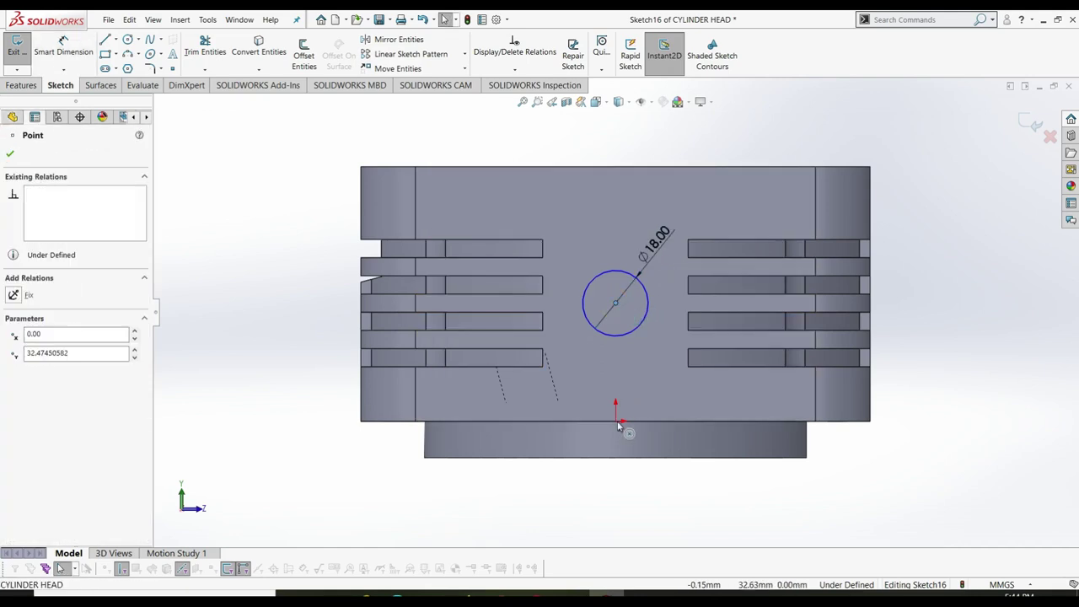
{"action": "left_click", "coordinate": [615, 419], "text": "ctrl"}
{"action": "left_click", "coordinate": [17, 368]}
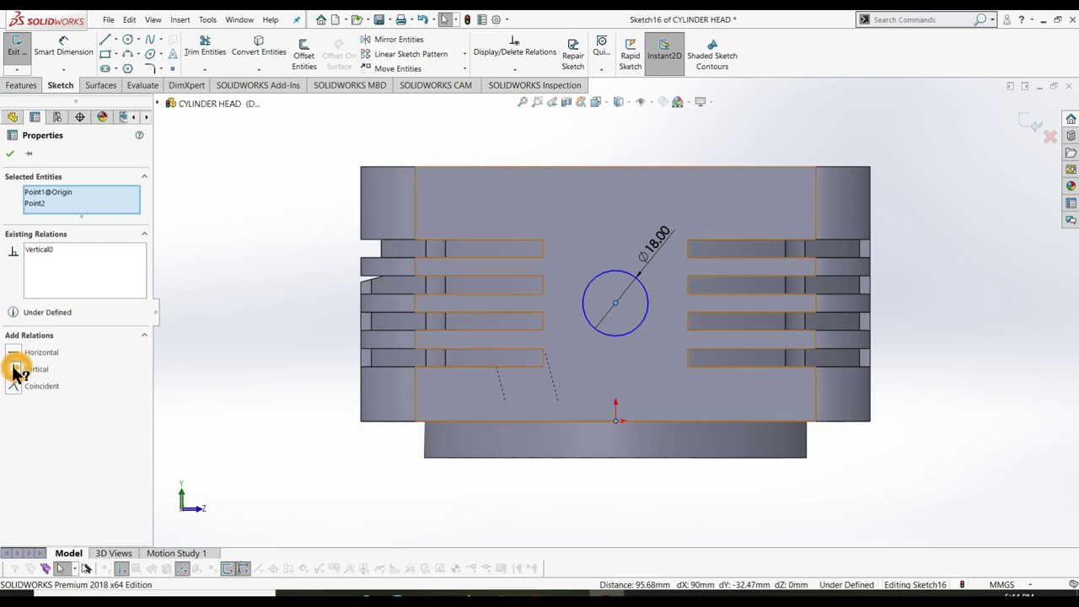
{"action": "left_click", "coordinate": [9, 153]}
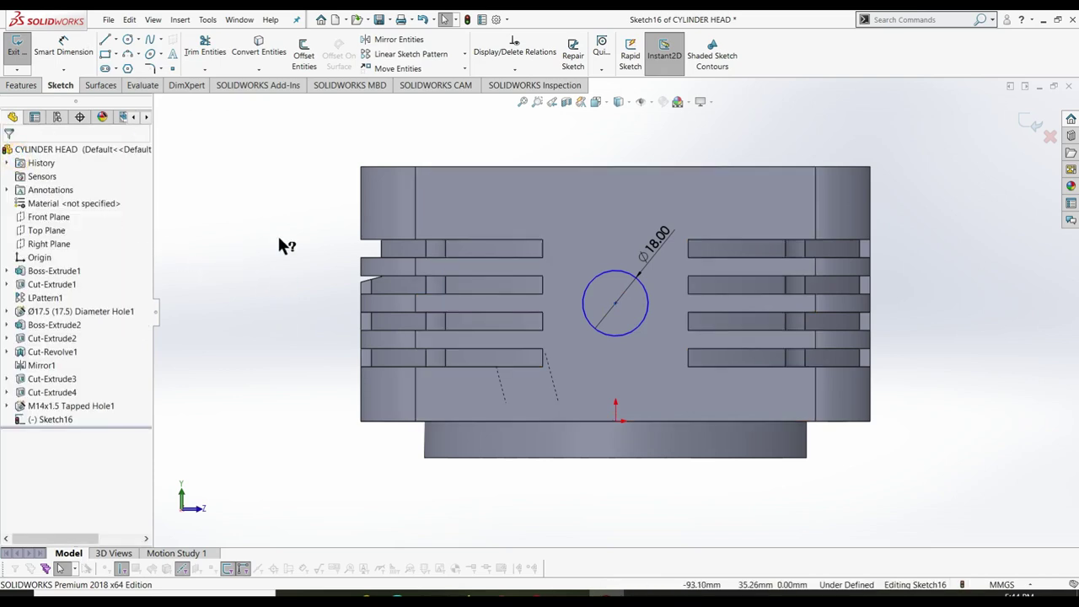
{"action": "right_click_drag", "start_coordinate": [284, 245], "coordinate": [287, 168]}
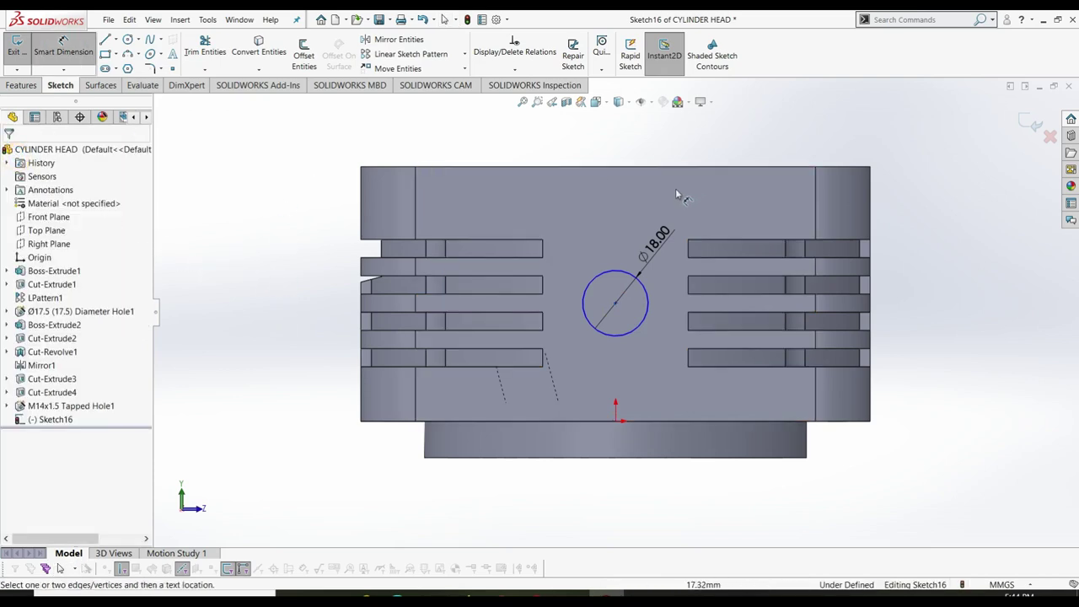
{"action": "left_click", "coordinate": [615, 304]}
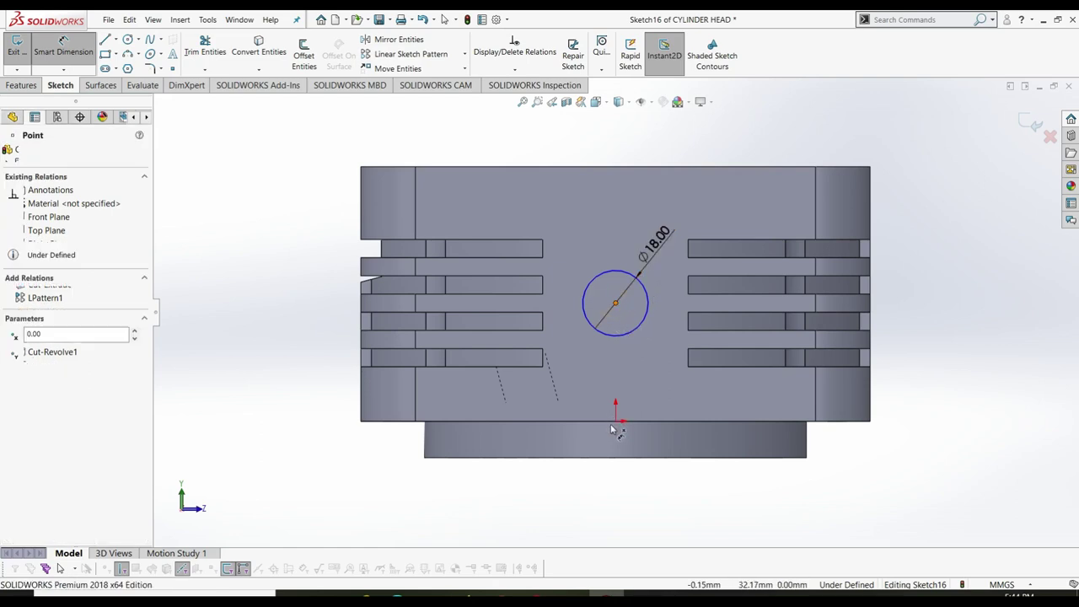
{"action": "left_click", "coordinate": [615, 419]}
{"action": "left_click", "coordinate": [674, 380]}
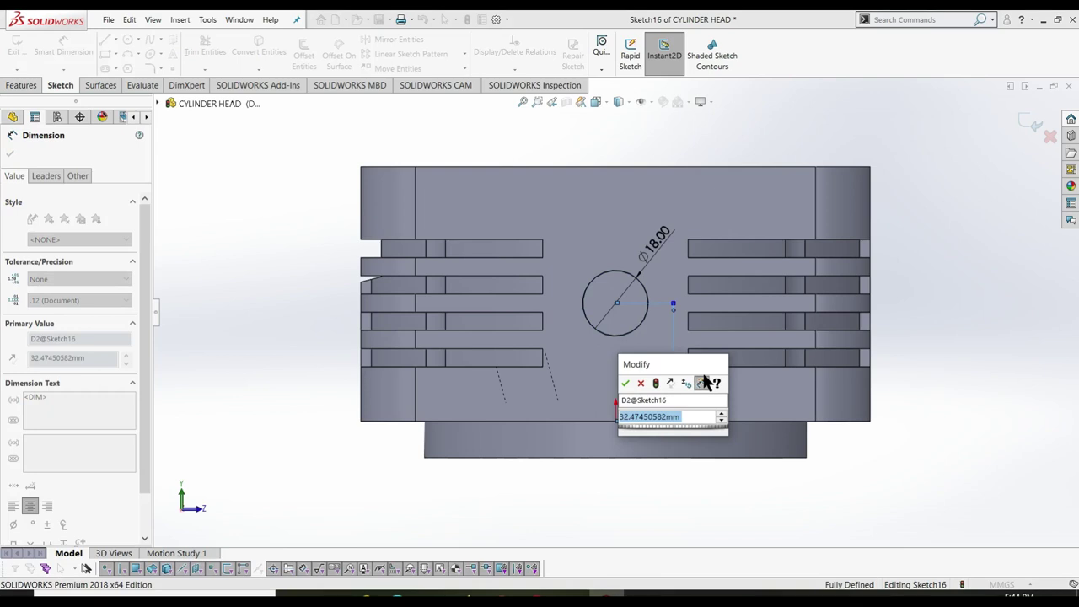
{"action": "type", "text": "25"}
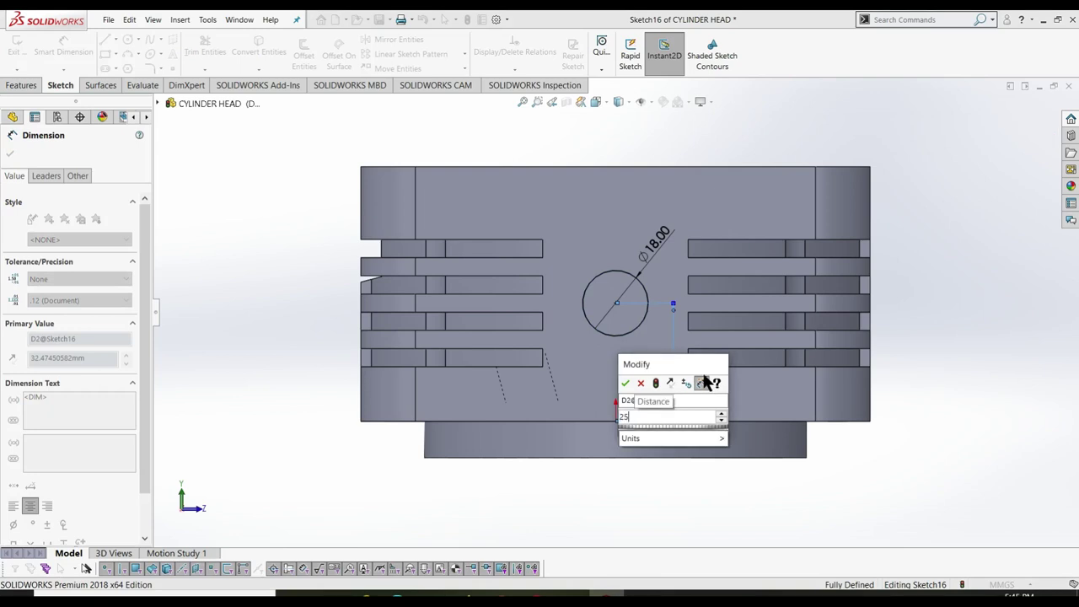
{"action": "key", "text": "Return"}
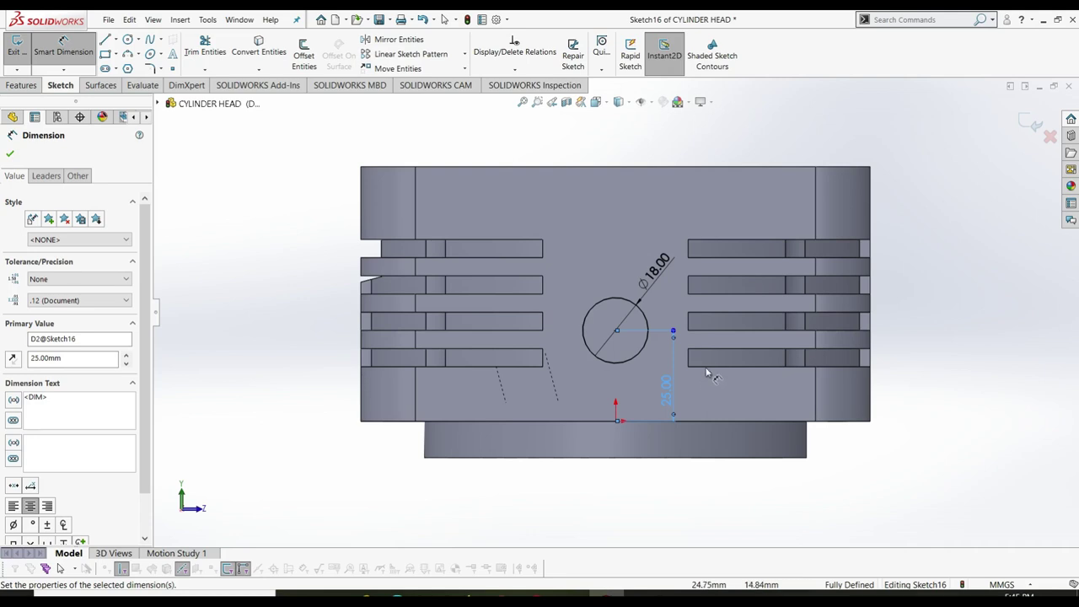
{"action": "right_click", "coordinate": [225, 285]}
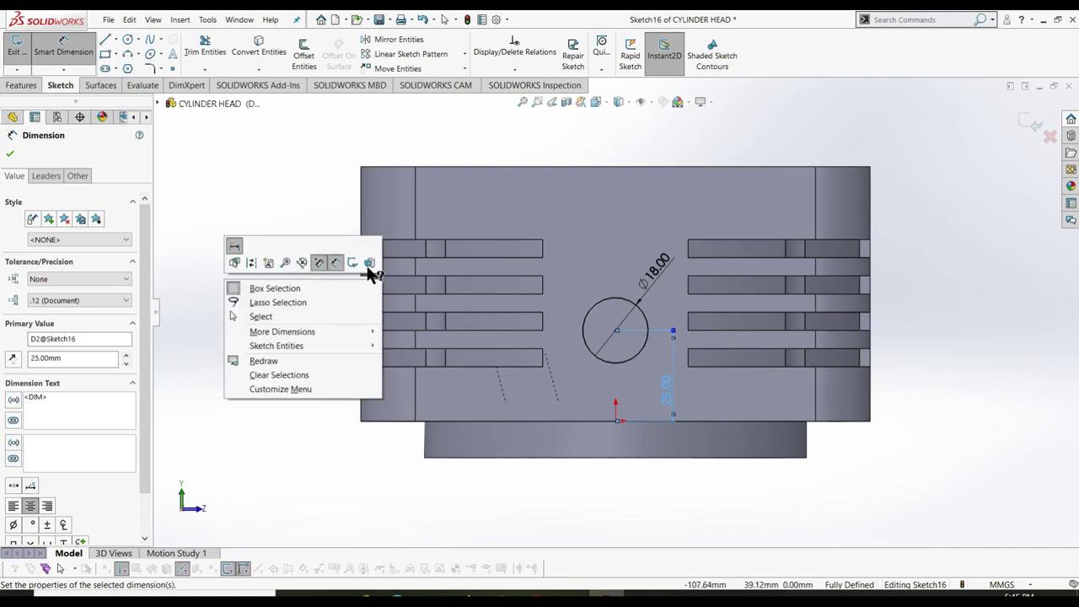
{"action": "left_click", "coordinate": [366, 268]}
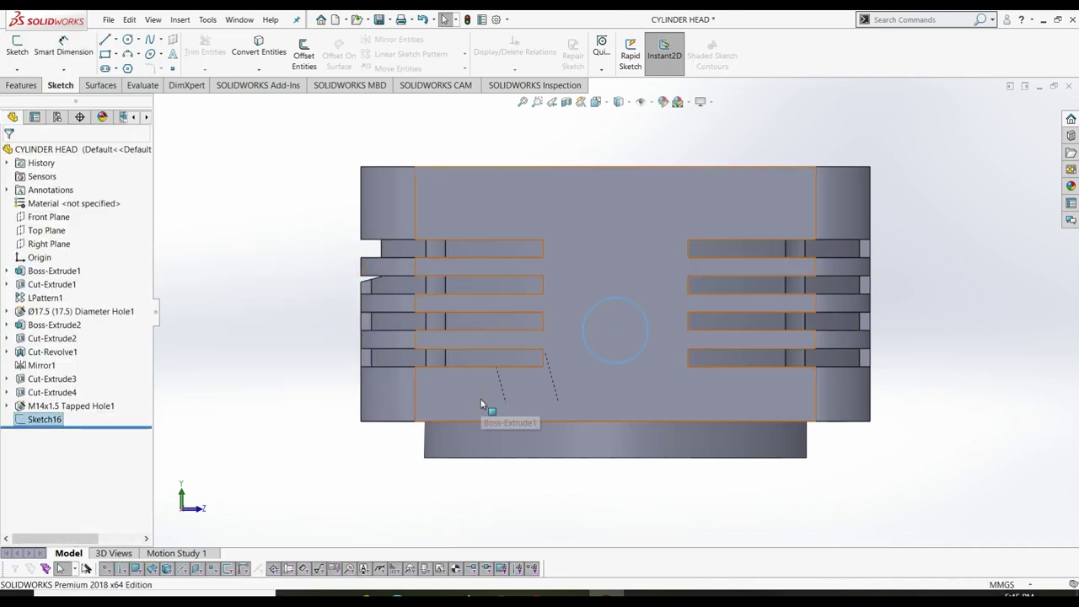
- Extrude-cut the Ø18 mm circle 10 mm deep into the side face and clear the selection
{"action": "key", "text": "f"}
{"action": "key", "text": "ctrl+7"}
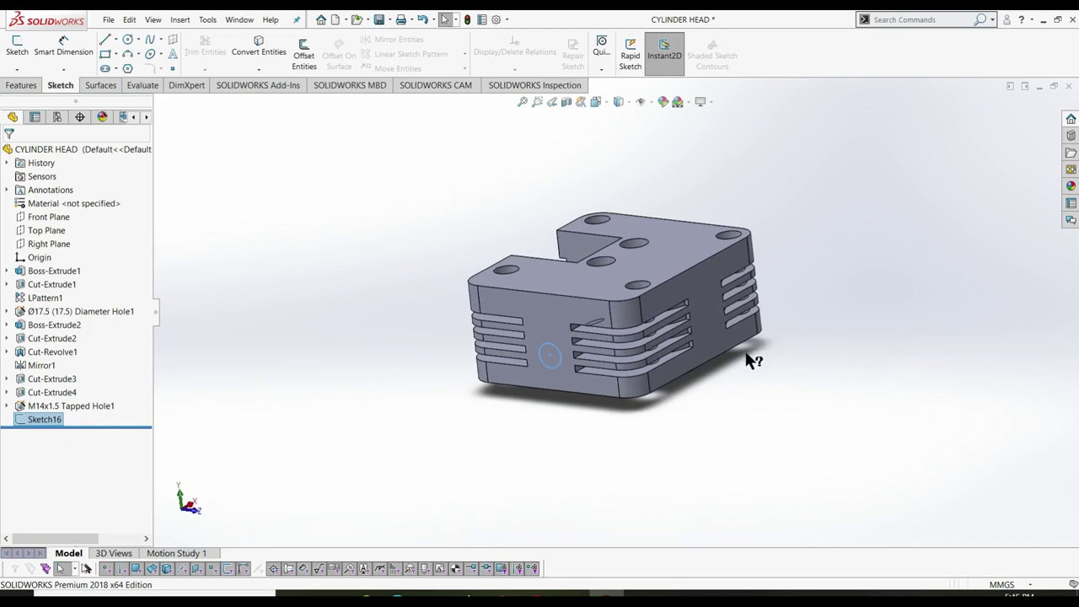
{"action": "left_click", "coordinate": [21, 85]}
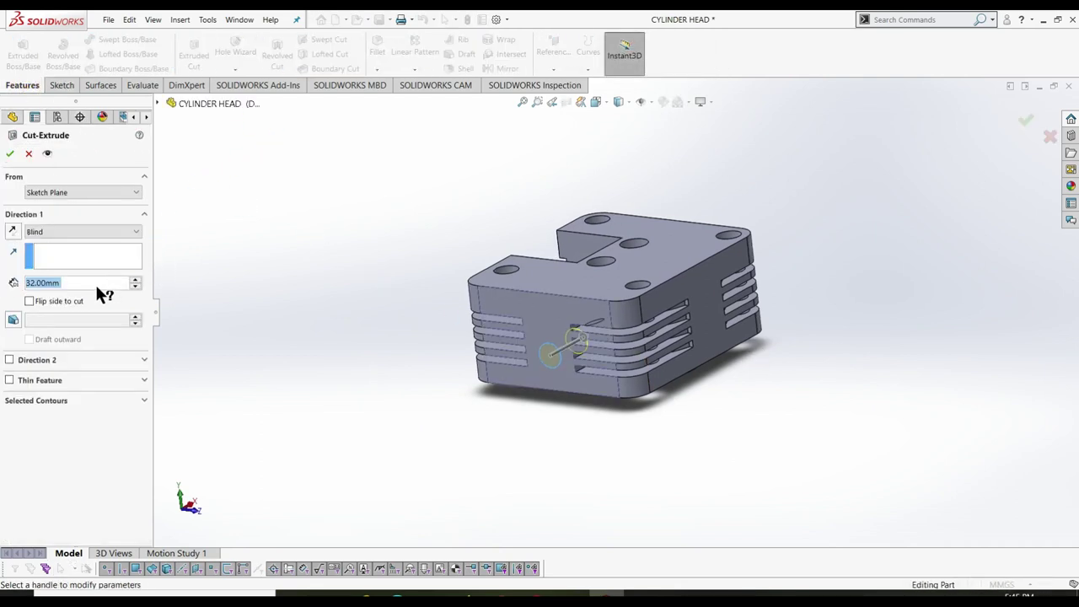
{"action": "type", "text": "10"}
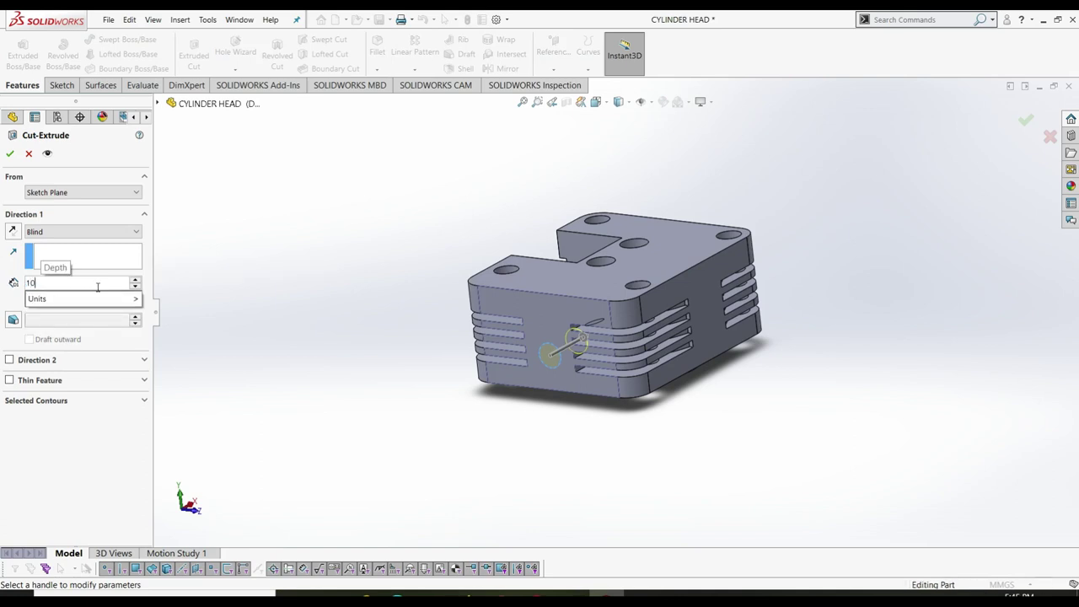
{"action": "key", "text": "Return"}
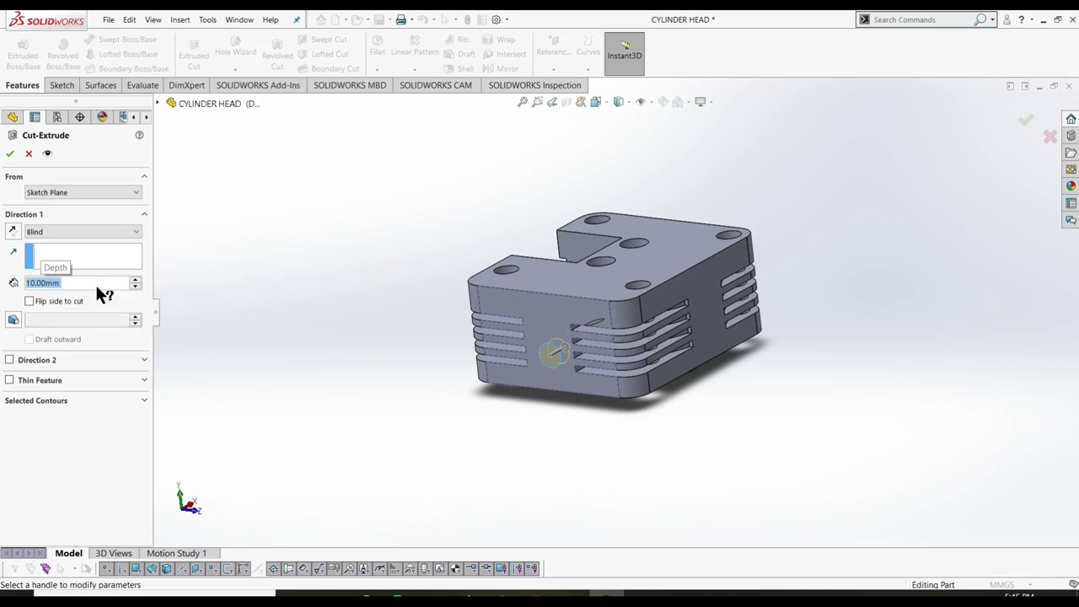
{"action": "key", "text": "Return"}
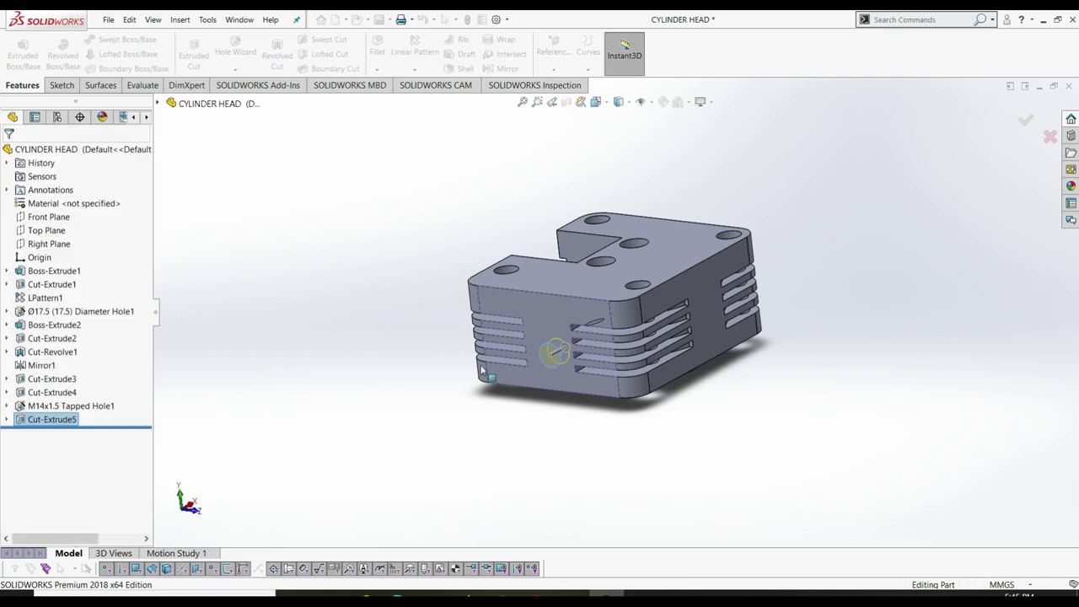
{"action": "left_click", "coordinate": [321, 333]}
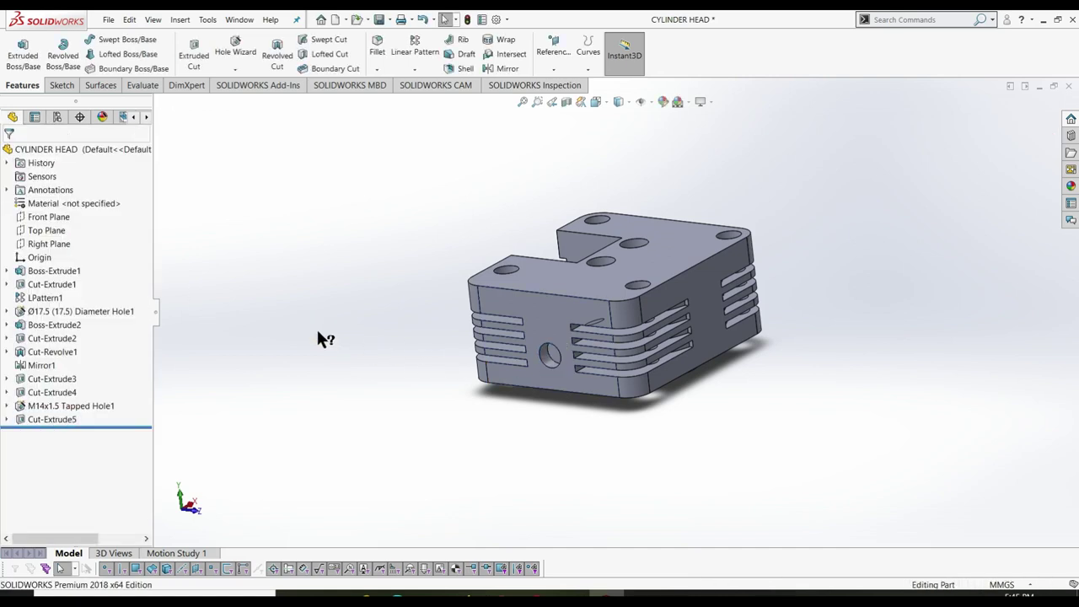
- Orbit the part to face the side hole and bring up the Sketch tools
{"action": "mouse_move", "coordinate": [318, 337]}
{"action": "middle_mouse_down"}
{"action": "mouse_move", "coordinate": [326, 248]}
{"action": "mouse_move", "coordinate": [330, 291]}
{"action": "middle_mouse_up"}
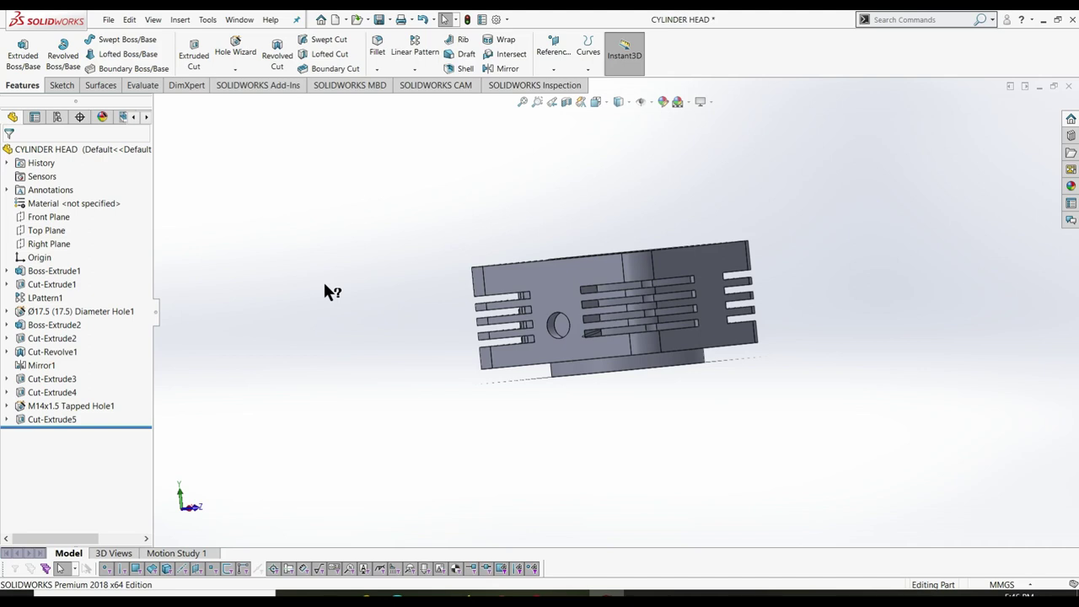
{"action": "left_click", "coordinate": [63, 86]}
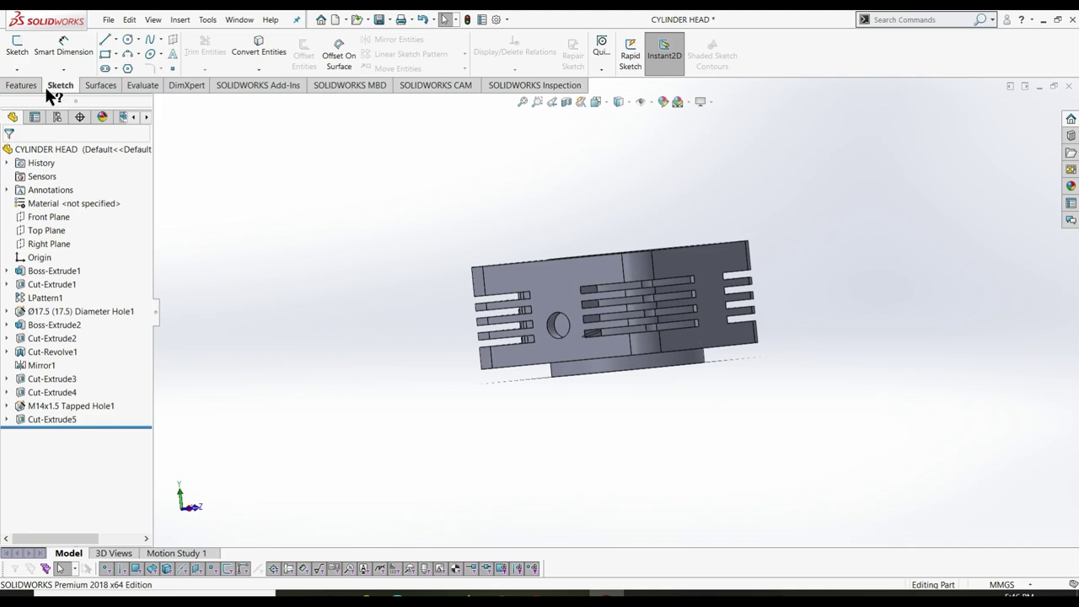
- Start a new sketch on the face containing the side hole
{"action": "left_click", "coordinate": [17, 46]}
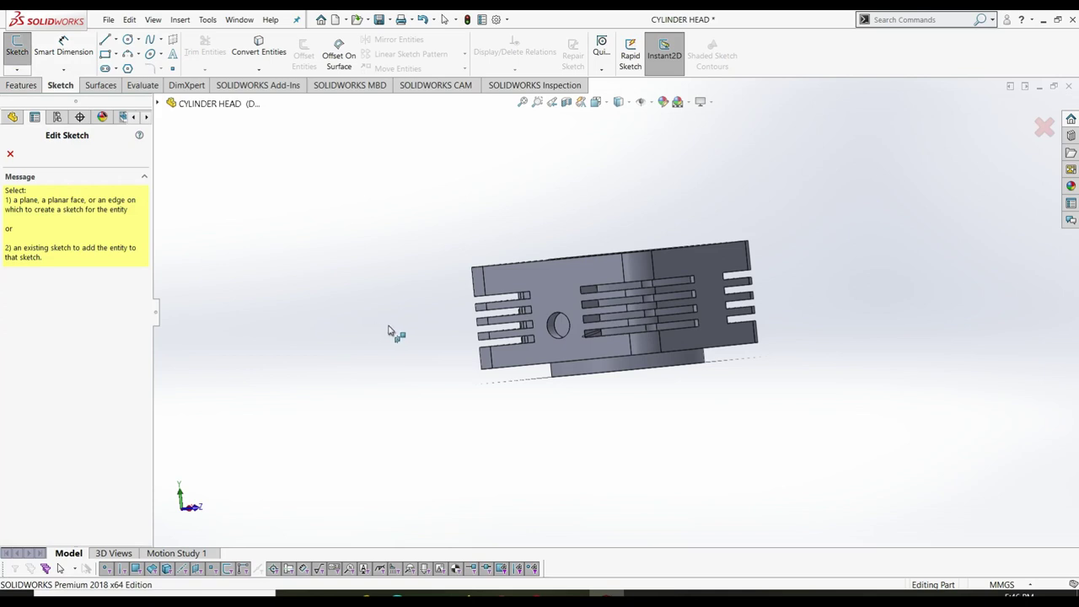
{"action": "middle_click_drag", "start_coordinate": [393, 329], "coordinate": [412, 323]}
{"action": "scroll", "coordinate": [615, 342], "scroll_direction": "down", "scroll_amount": 5}
{"action": "scroll", "coordinate": [585, 304], "scroll_direction": "down", "scroll_amount": 3}
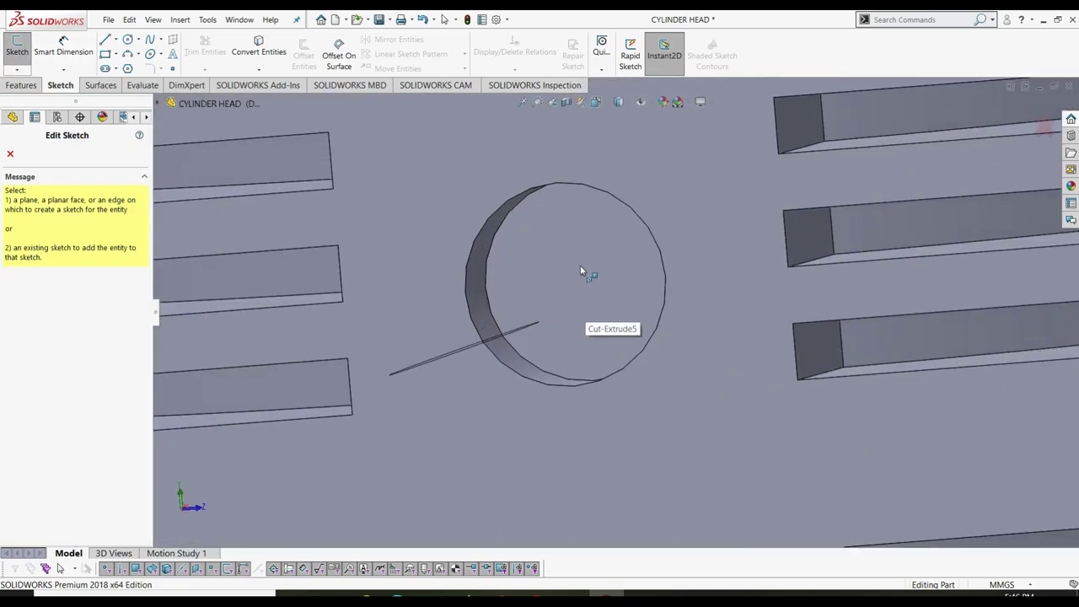
{"action": "left_click", "coordinate": [536, 249]}
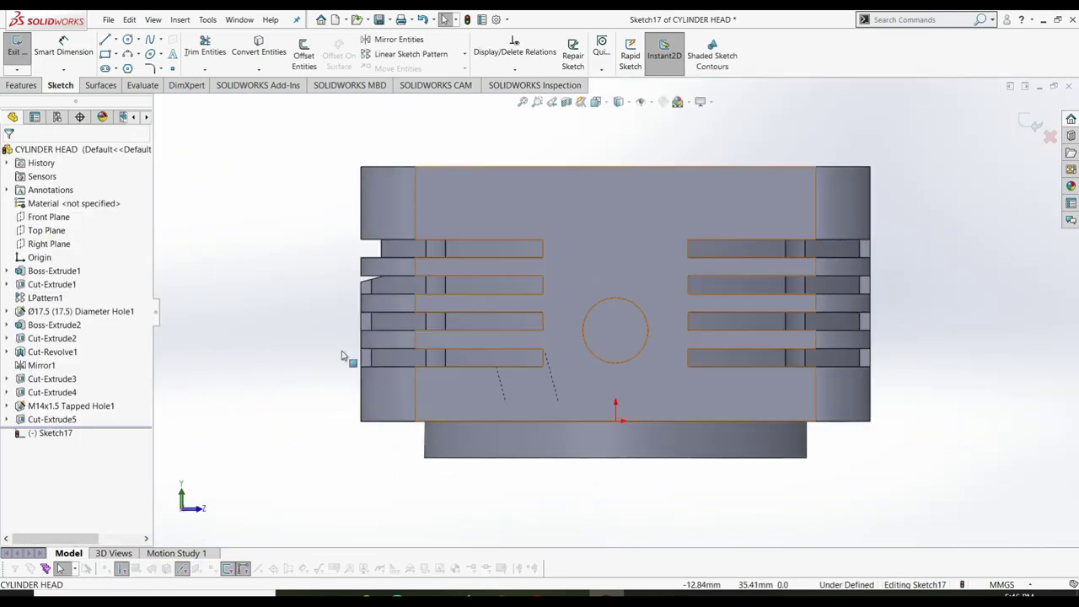
- Draw a circle at the hole's centre, dimension it to 8 mm diameter, and exit the sketch
{"action": "key", "text": "c"}
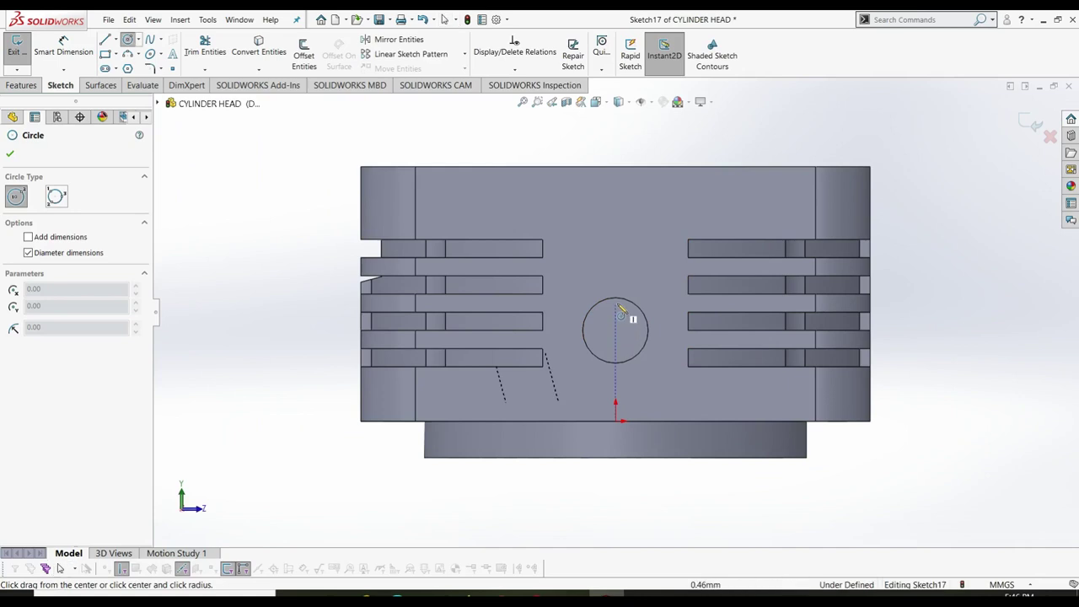
{"action": "left_click_drag", "start_coordinate": [615, 331], "coordinate": [628, 330]}
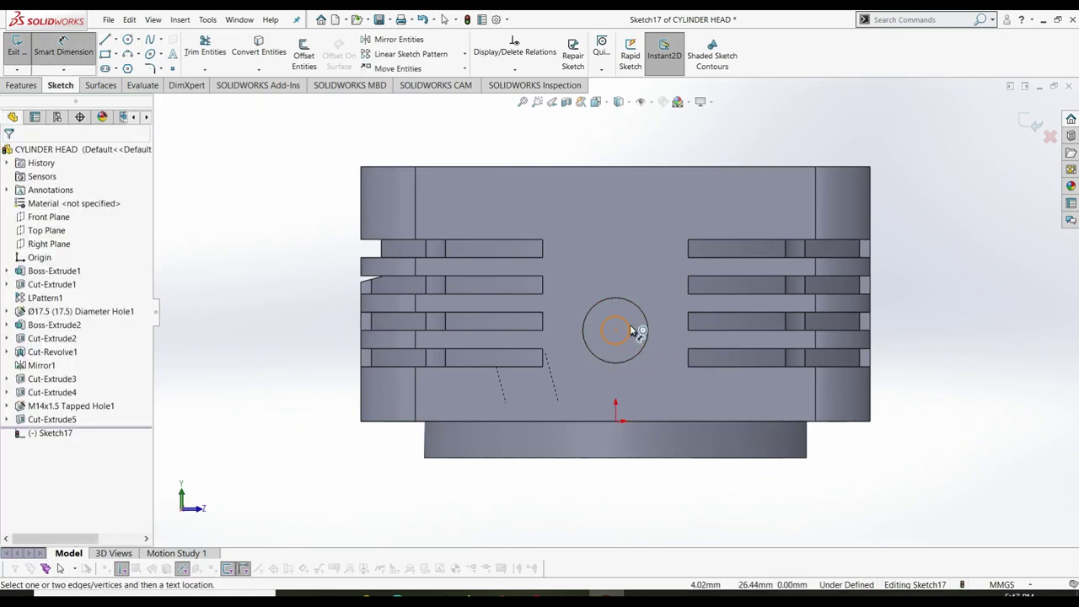
{"action": "left_click", "coordinate": [628, 329]}
{"action": "left_click", "coordinate": [656, 289]}
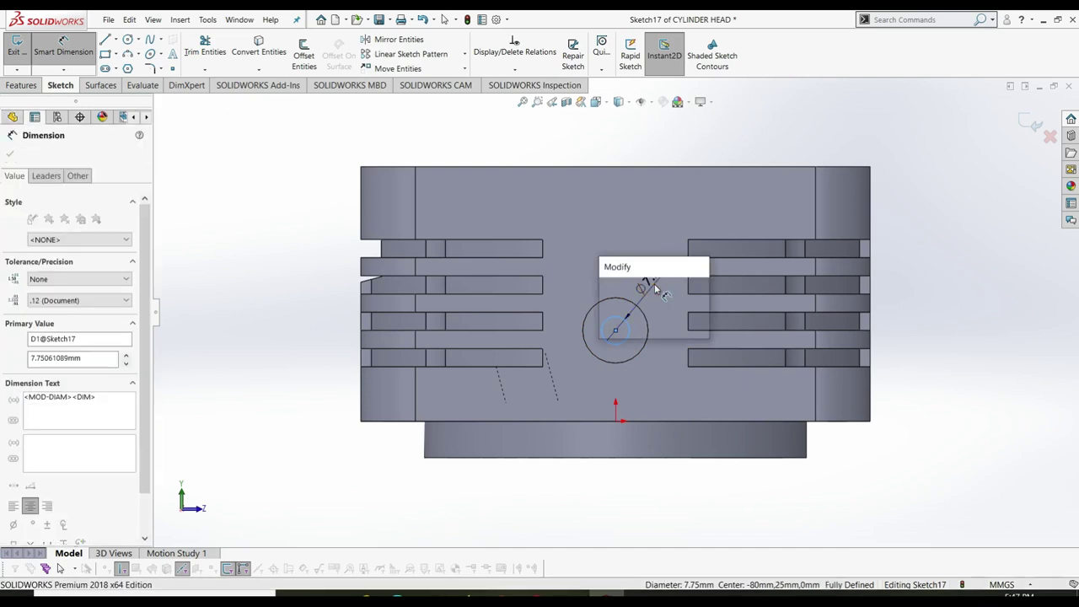
{"action": "type", "text": "8"}
{"action": "key", "text": "Return"}
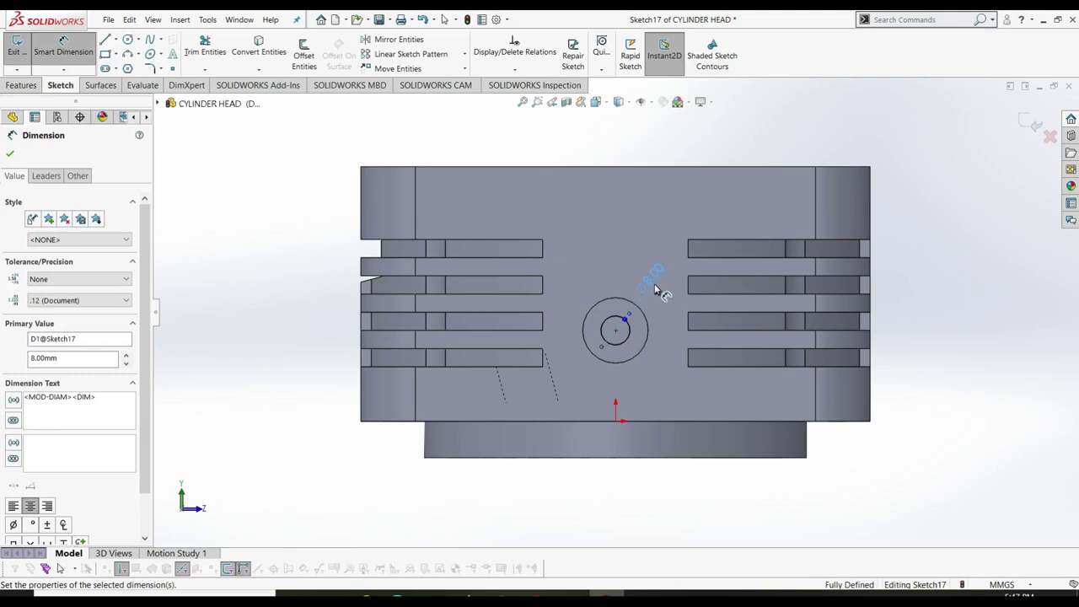
{"action": "right_click", "coordinate": [920, 222]}
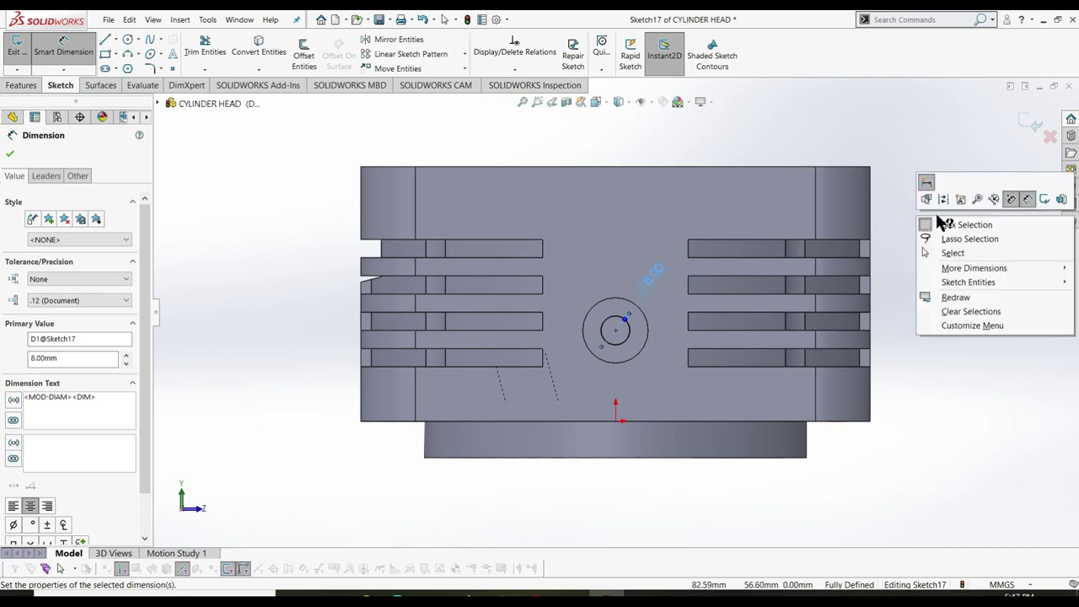
{"action": "left_click", "coordinate": [1043, 200]}
{"action": "left_click", "coordinate": [16, 46]}
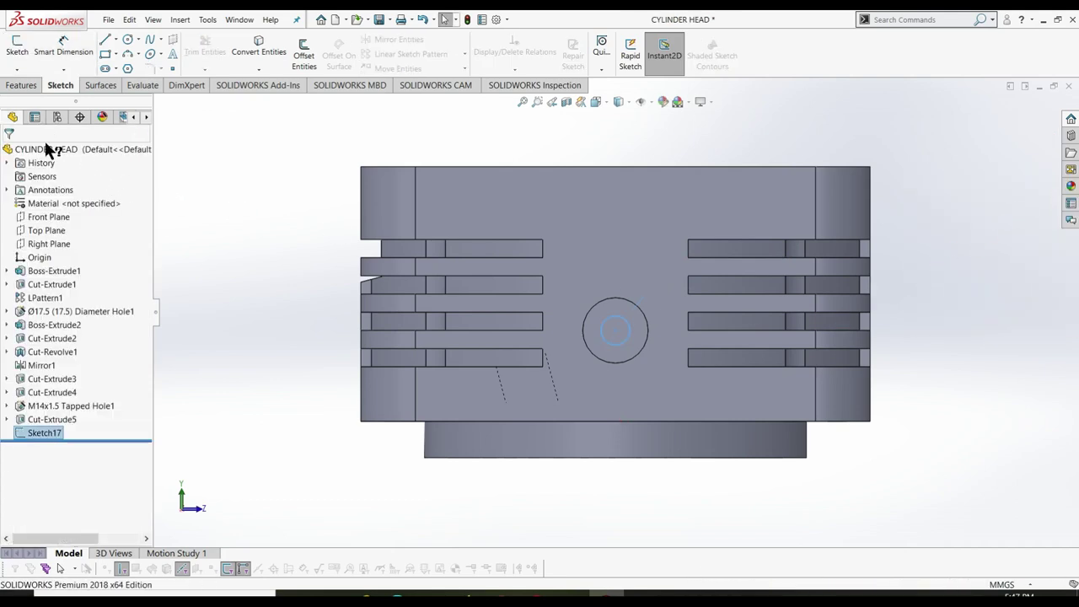
- Extruded-cut the Ø8 mm circle of Sketch17 with an Up To Next end condition
{"action": "left_click", "coordinate": [23, 86]}
{"action": "left_click", "coordinate": [194, 52]}
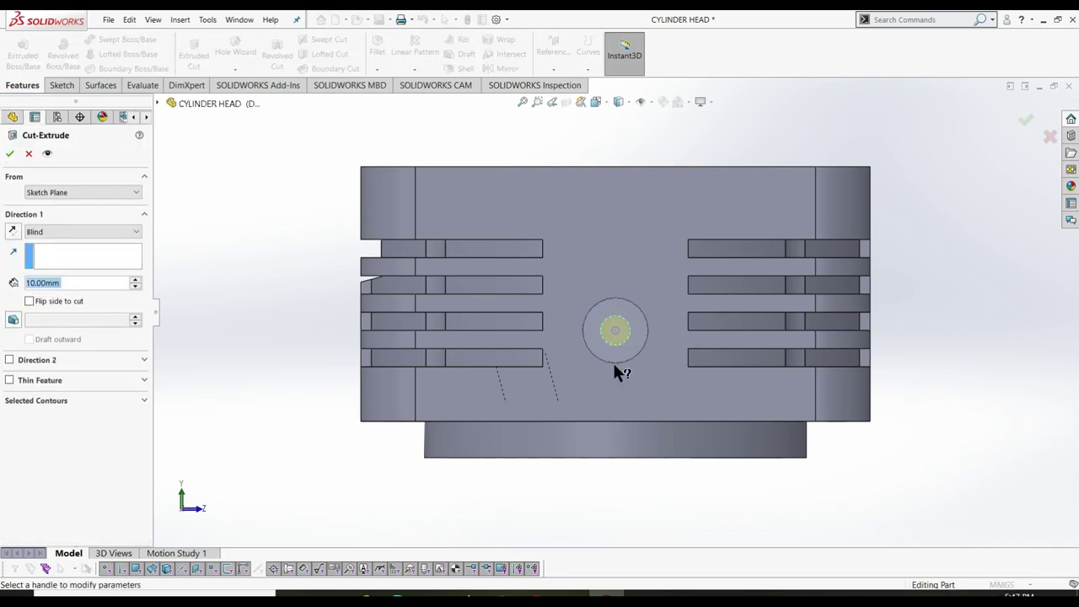
{"action": "key", "text": "ctrl+7"}
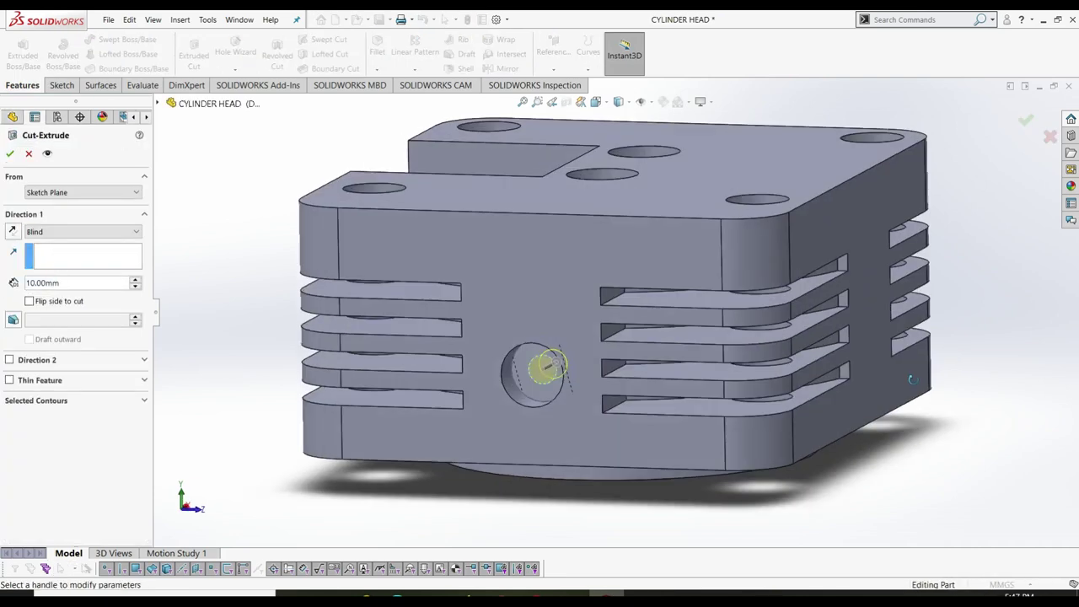
{"action": "left_click", "coordinate": [82, 231]}
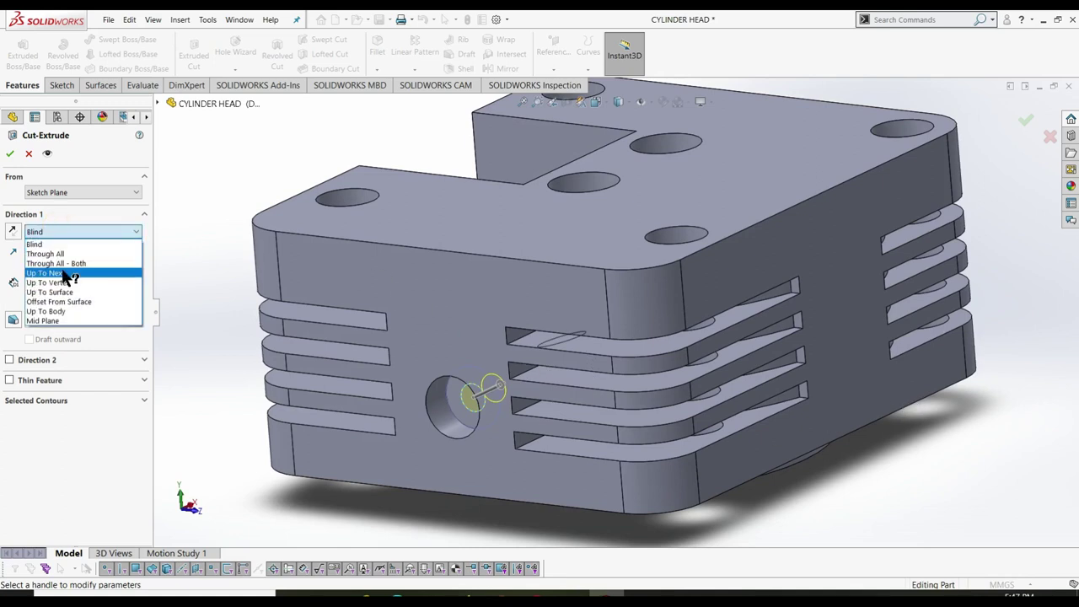
{"action": "left_click", "coordinate": [59, 272]}
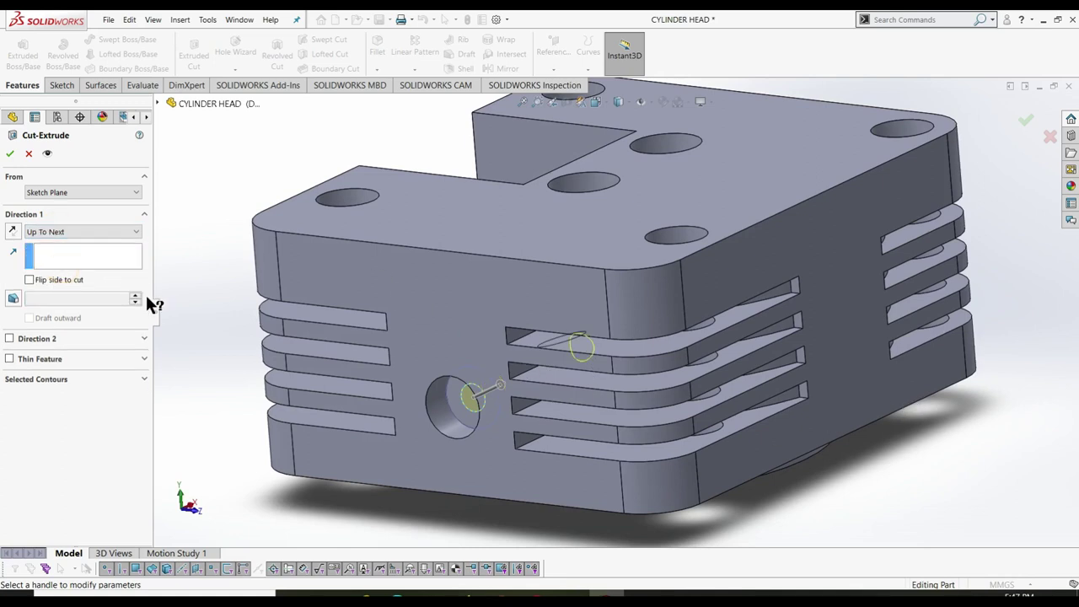
{"action": "key", "text": "f"}
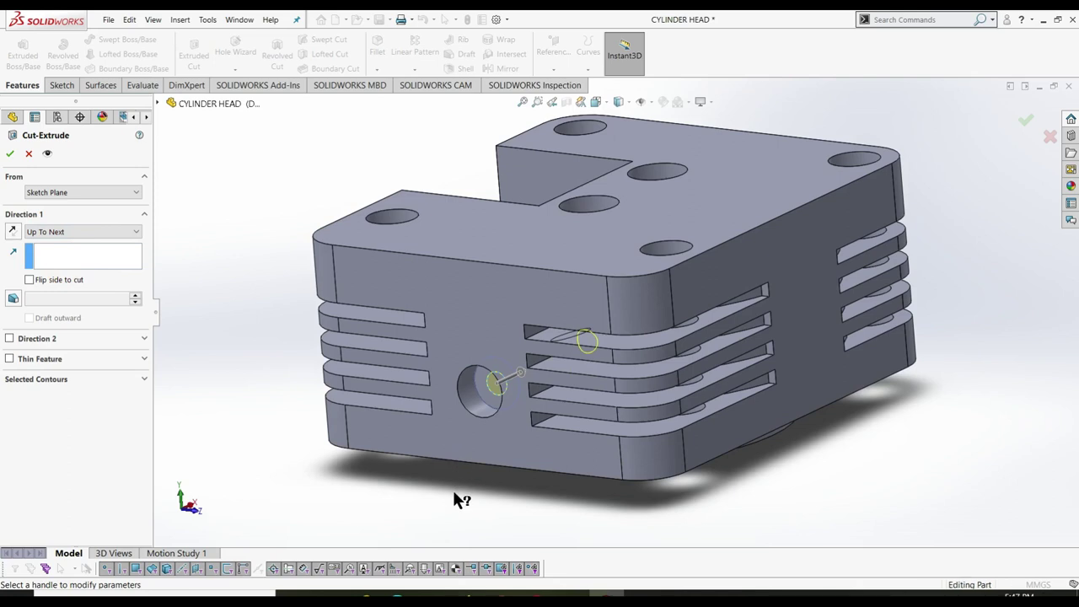
{"action": "mouse_move", "coordinate": [455, 500]}
{"action": "middle_mouse_down"}
{"action": "mouse_move", "coordinate": [482, 482]}
{"action": "mouse_move", "coordinate": [482, 494]}
{"action": "middle_mouse_up"}
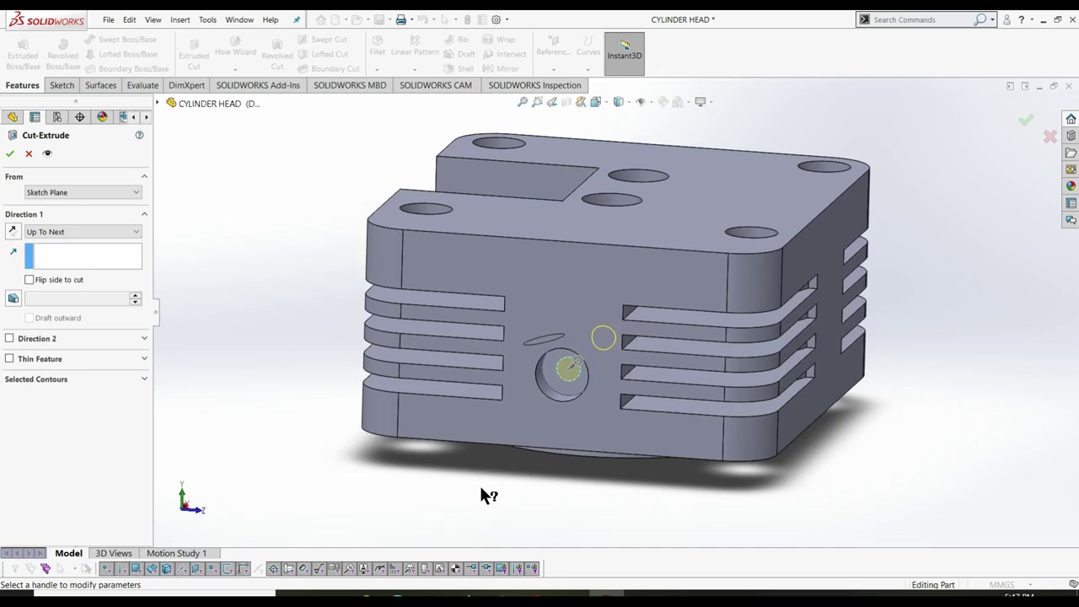
{"action": "left_click", "coordinate": [98, 229]}
{"action": "left_click", "coordinate": [98, 229]}
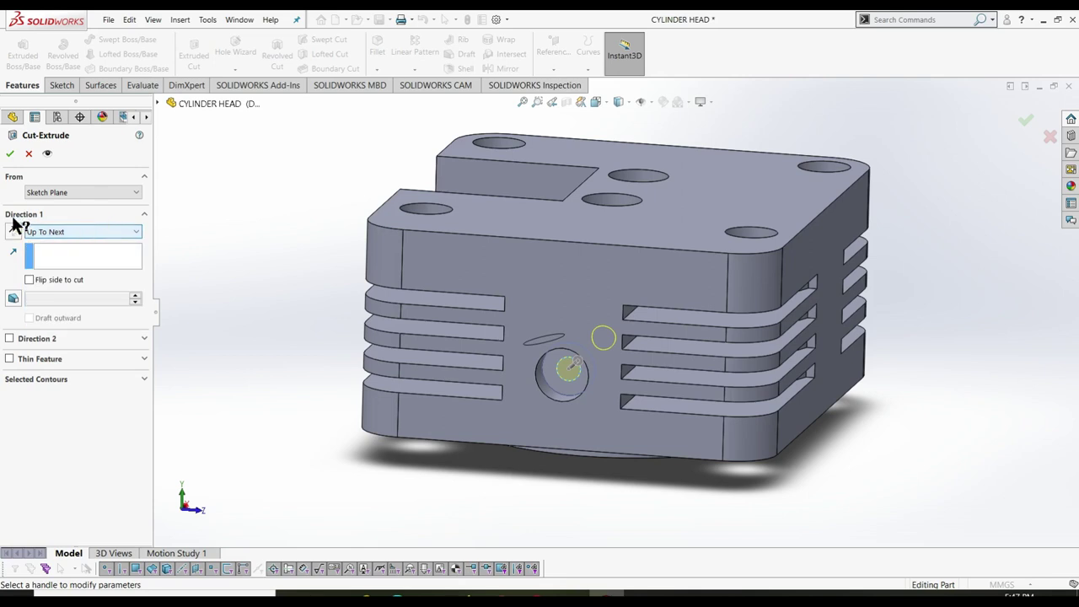
{"action": "left_click", "coordinate": [10, 153]}
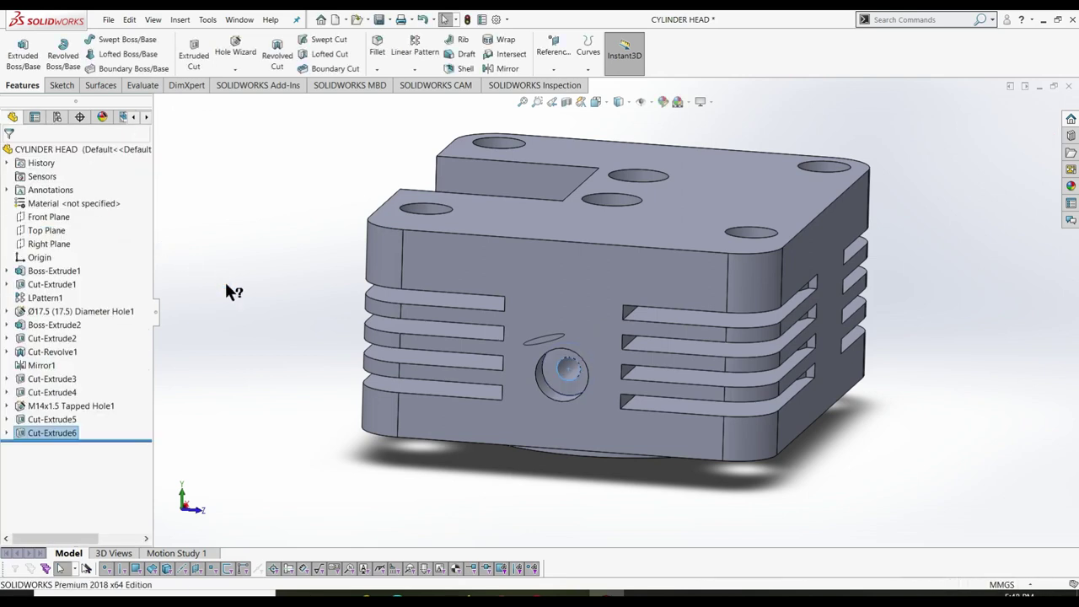
{"action": "mouse_move", "coordinate": [258, 354]}
{"action": "middle_mouse_down"}
{"action": "mouse_move", "coordinate": [280, 323]}
{"action": "mouse_move", "coordinate": [327, 64]}
{"action": "mouse_move", "coordinate": [314, 78]}
{"action": "mouse_move", "coordinate": [248, 354]}
{"action": "mouse_move", "coordinate": [251, 344]}
{"action": "mouse_move", "coordinate": [257, 352]}
{"action": "middle_mouse_up"}
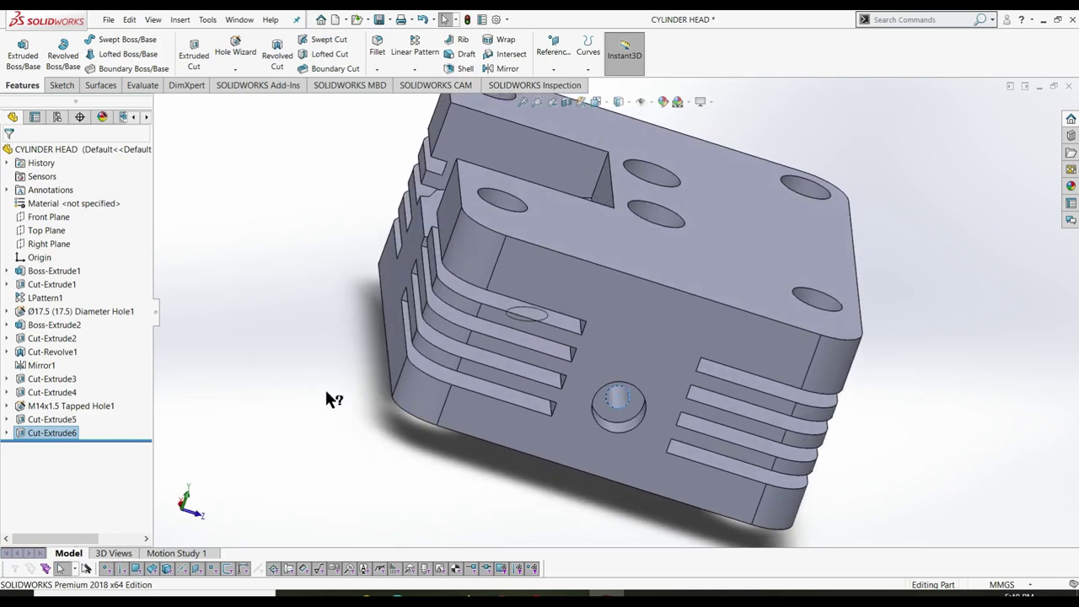
{"action": "key", "text": "f"}
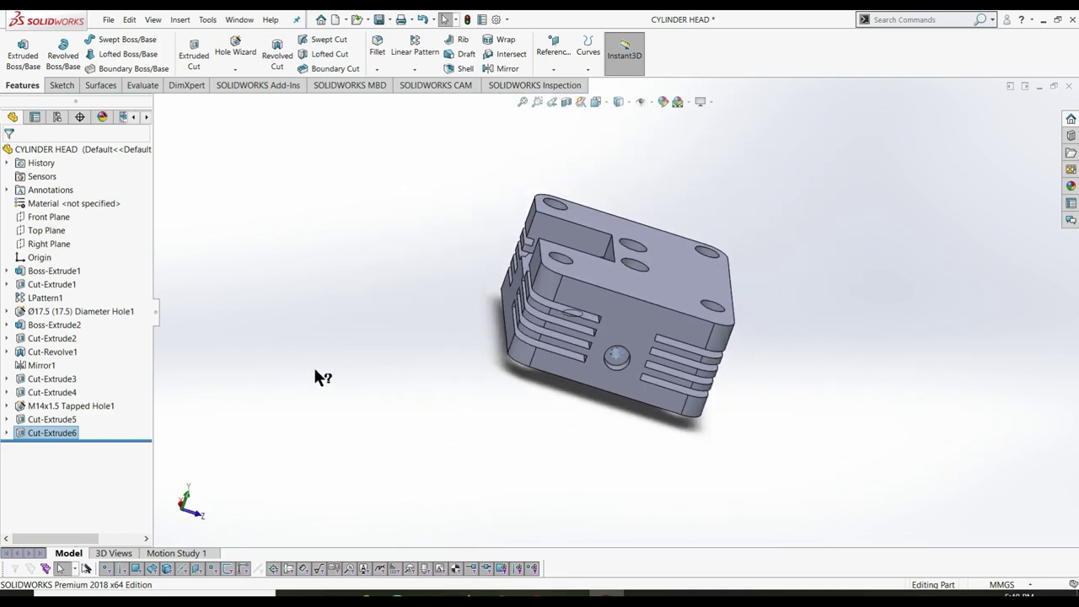
{"action": "left_click", "coordinate": [316, 369]}
{"action": "key", "text": "ctrl+7"}
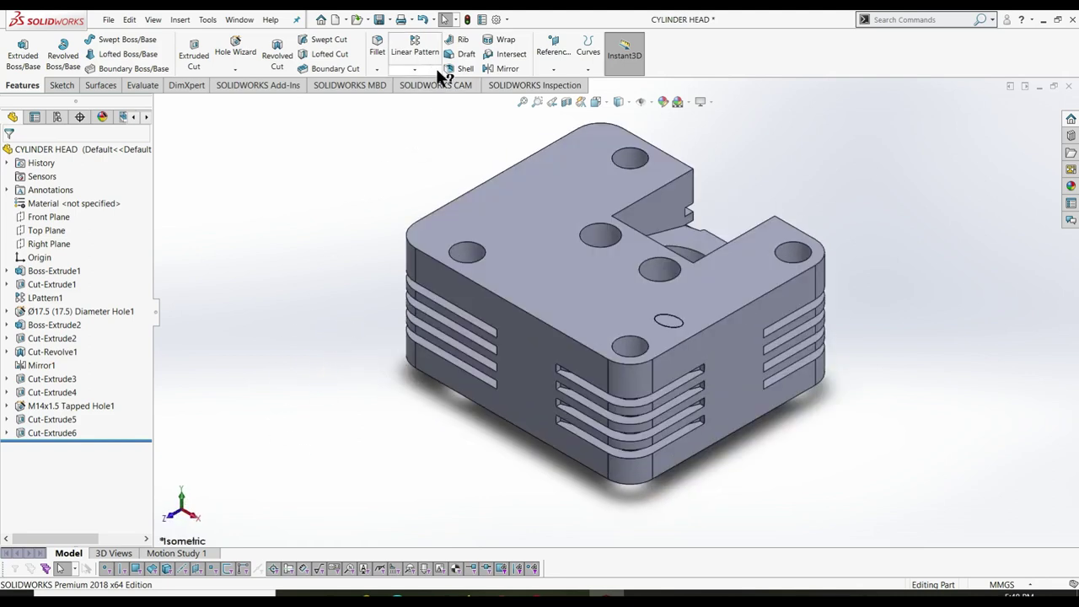
{"action": "left_click", "coordinate": [503, 69]}
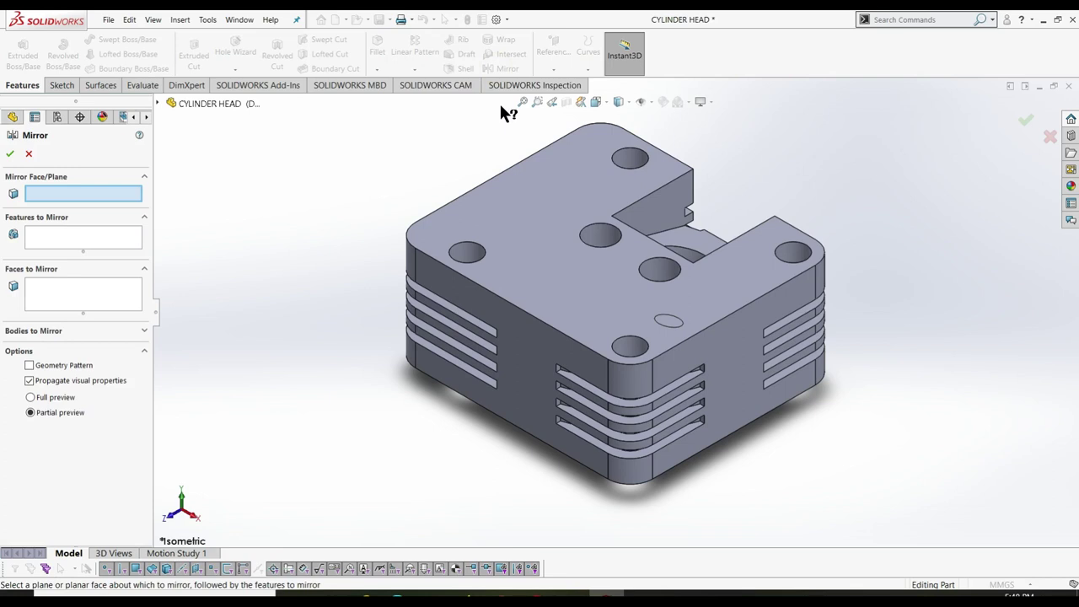
{"action": "left_click", "coordinate": [28, 153]}
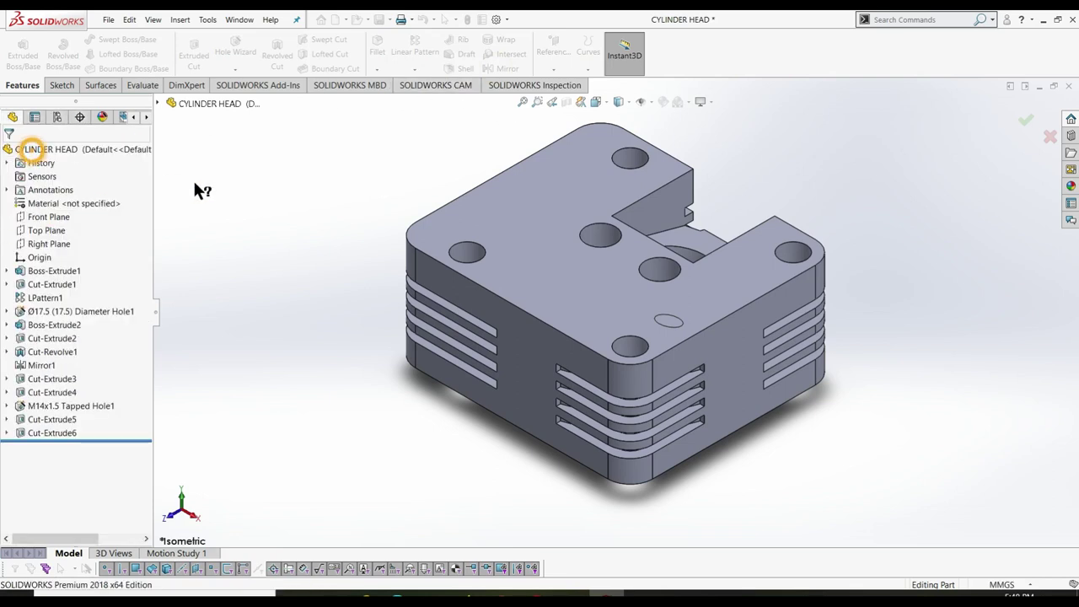
{"action": "left_click", "coordinate": [229, 183]}
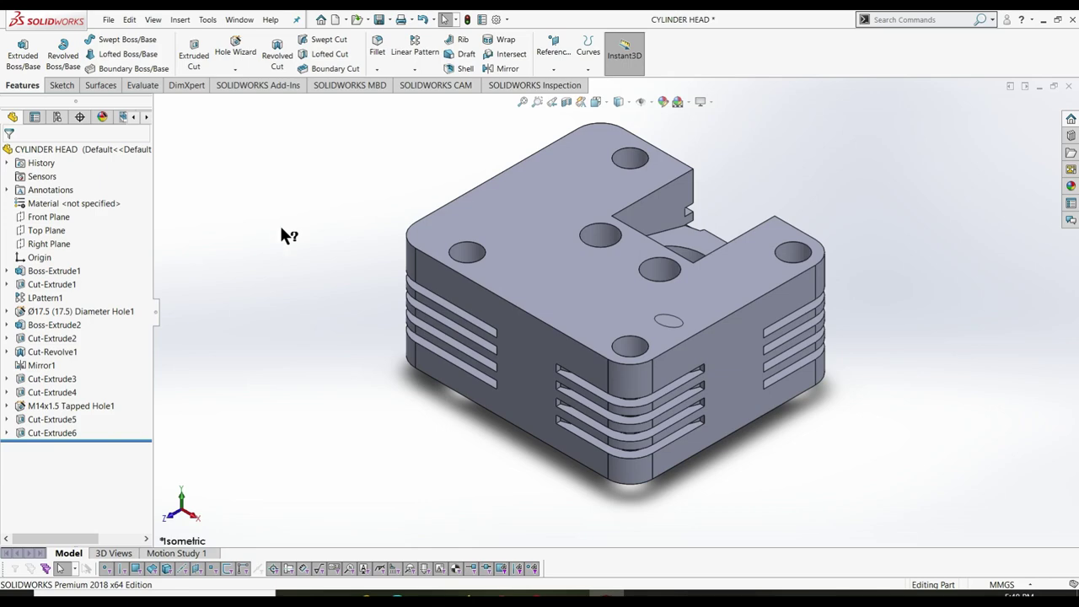
{"action": "middle_click_drag", "start_coordinate": [279, 225], "coordinate": [522, 417]}
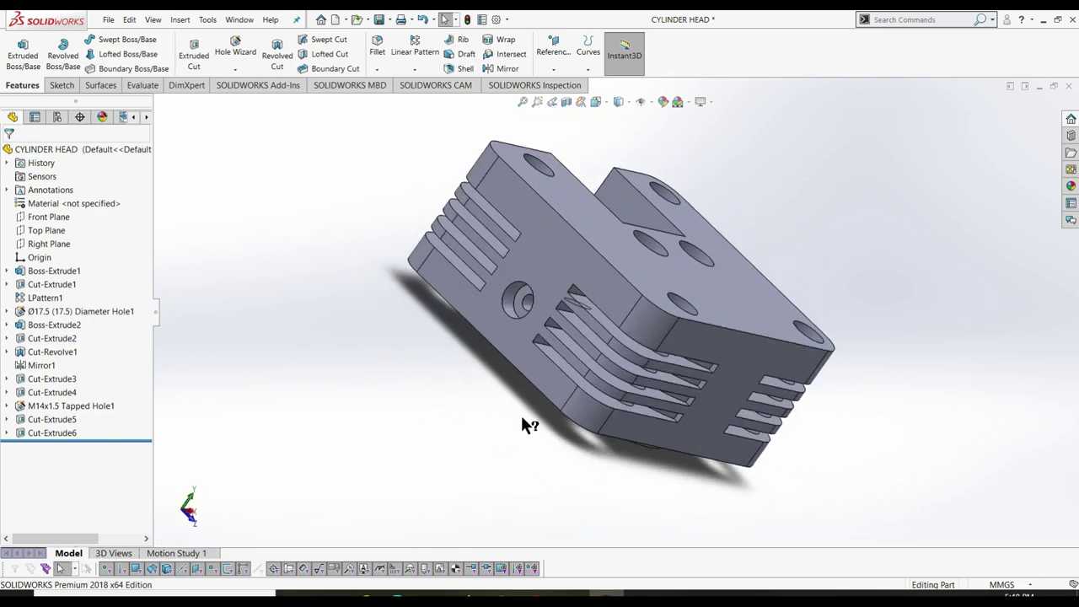
{"action": "mouse_move", "coordinate": [886, 277]}
{"action": "middle_mouse_down"}
{"action": "mouse_move", "coordinate": [882, 222]}
{"action": "mouse_move", "coordinate": [914, 263]}
{"action": "middle_mouse_up"}
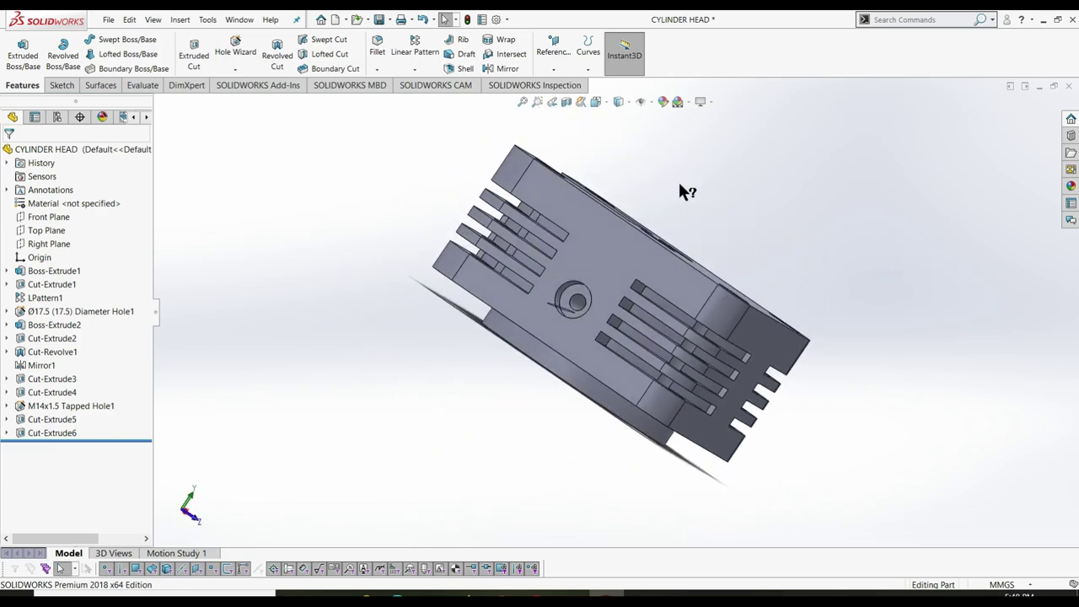
- Start a Hole Wizard hole and place two points on the top face, above and below the central bore
{"action": "left_click", "coordinate": [235, 46]}
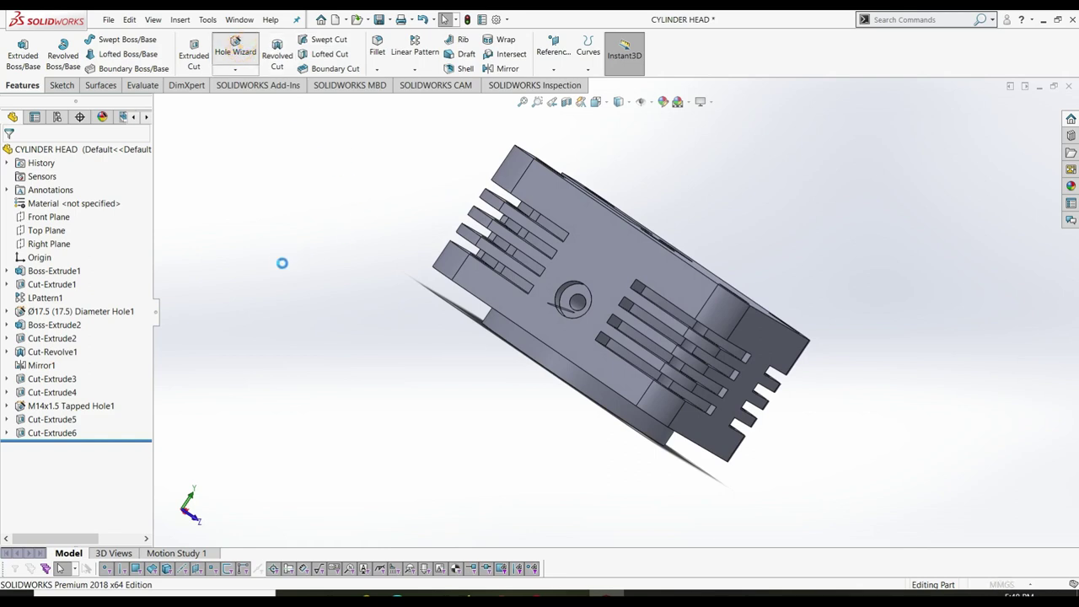
{"action": "left_click", "coordinate": [67, 171]}
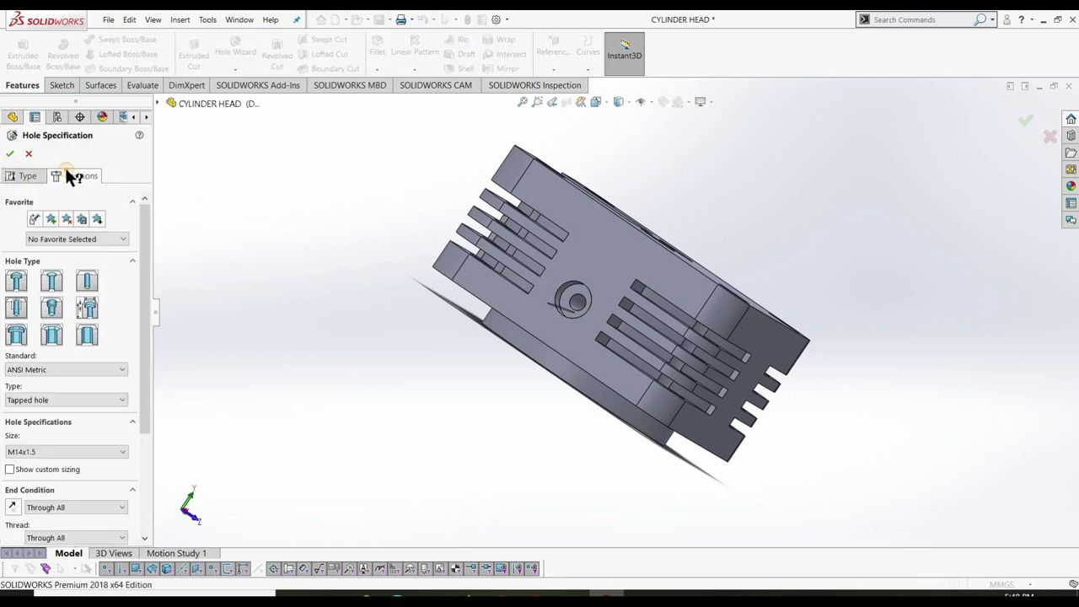
{"action": "left_click", "coordinate": [599, 245]}
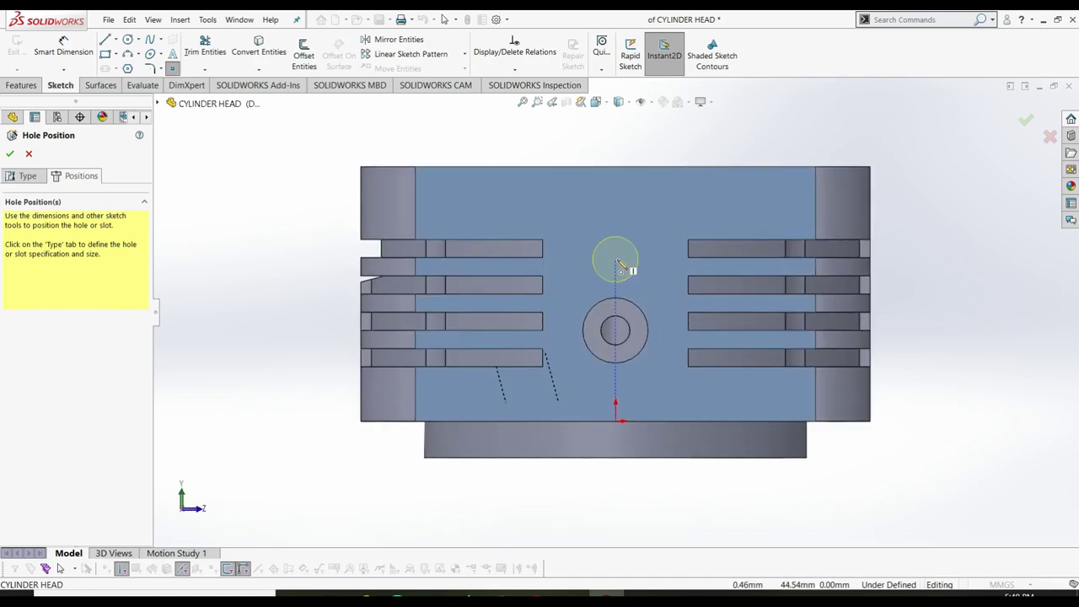
{"action": "left_click", "coordinate": [617, 261]}
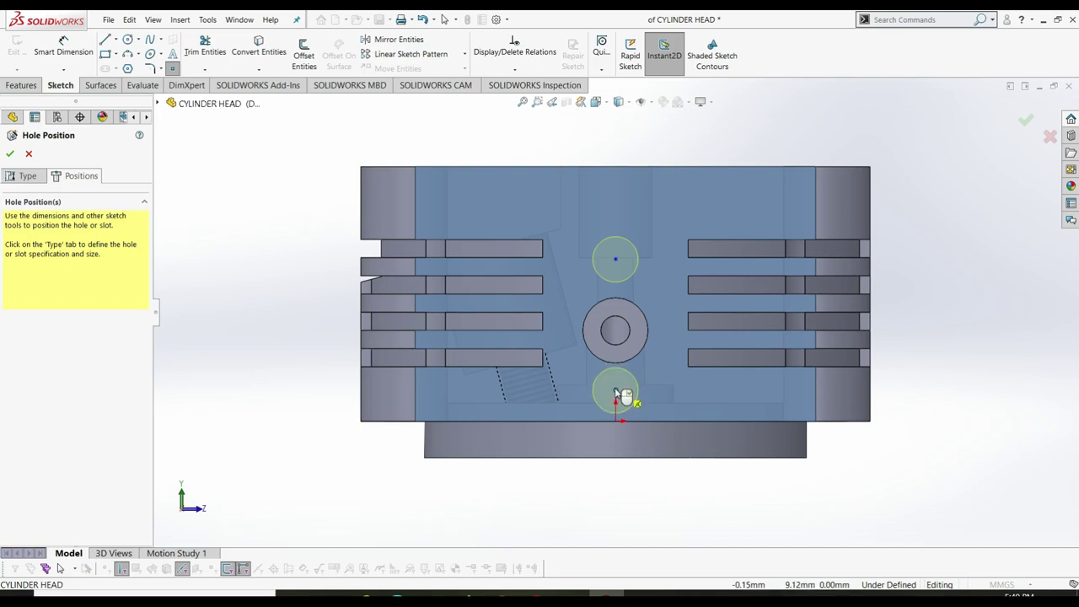
{"action": "left_click", "coordinate": [617, 392]}
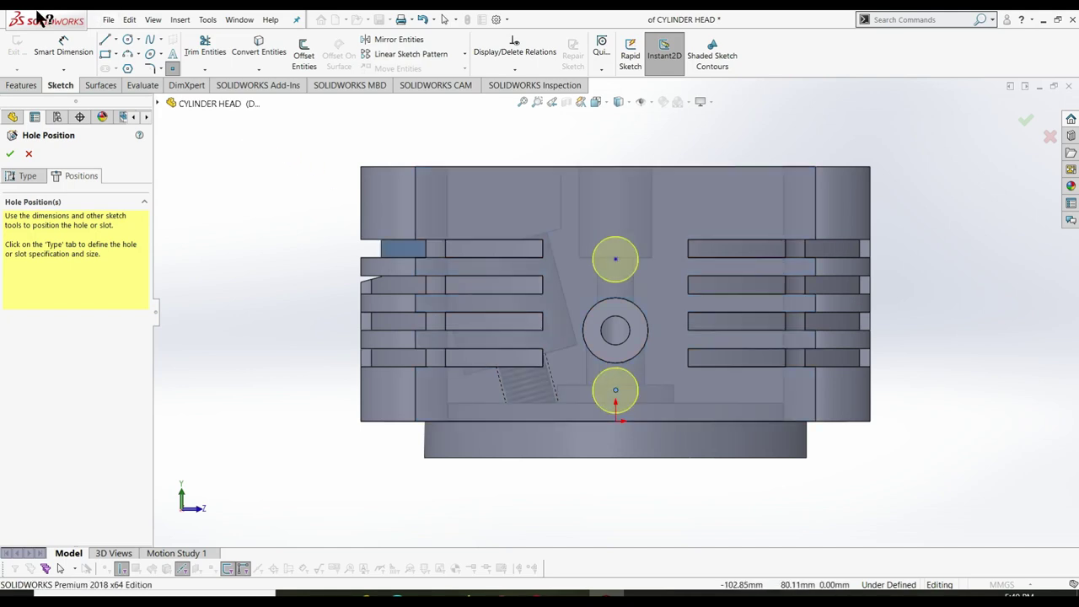
{"action": "left_click", "coordinate": [61, 50]}
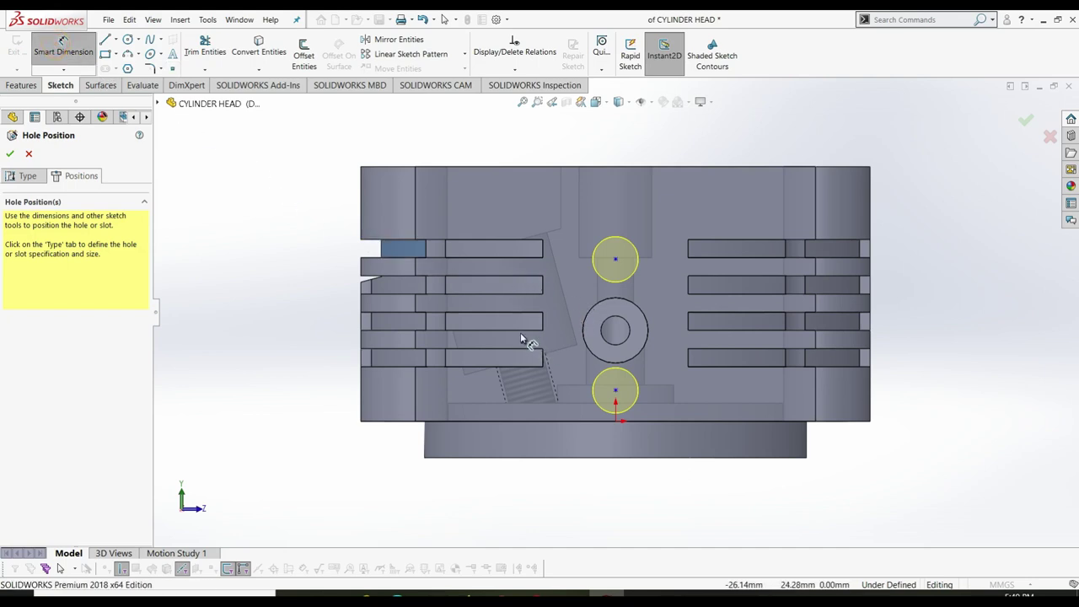
- Dimension the vertical distance between the two hole centres as 40 mm
{"action": "left_click", "coordinate": [616, 259]}
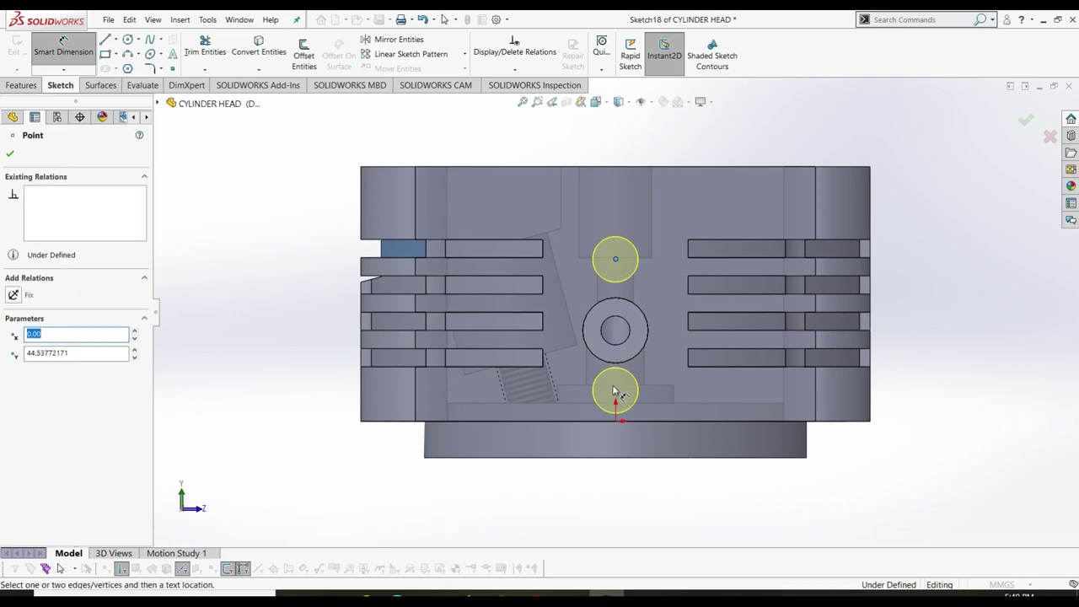
{"action": "left_click", "coordinate": [615, 390]}
{"action": "left_click", "coordinate": [664, 345]}
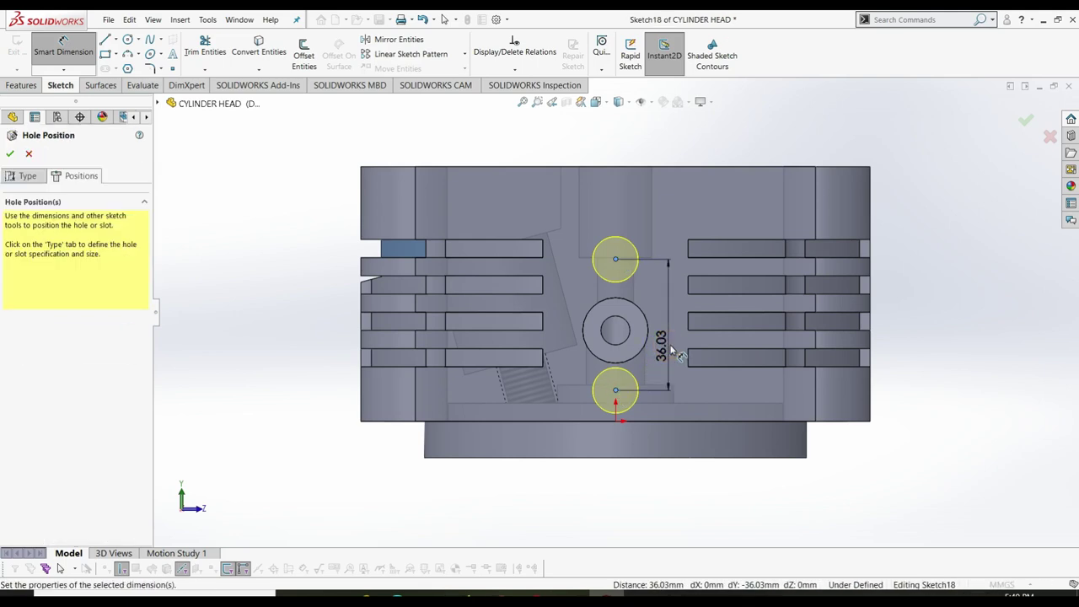
{"action": "left_click", "coordinate": [672, 349]}
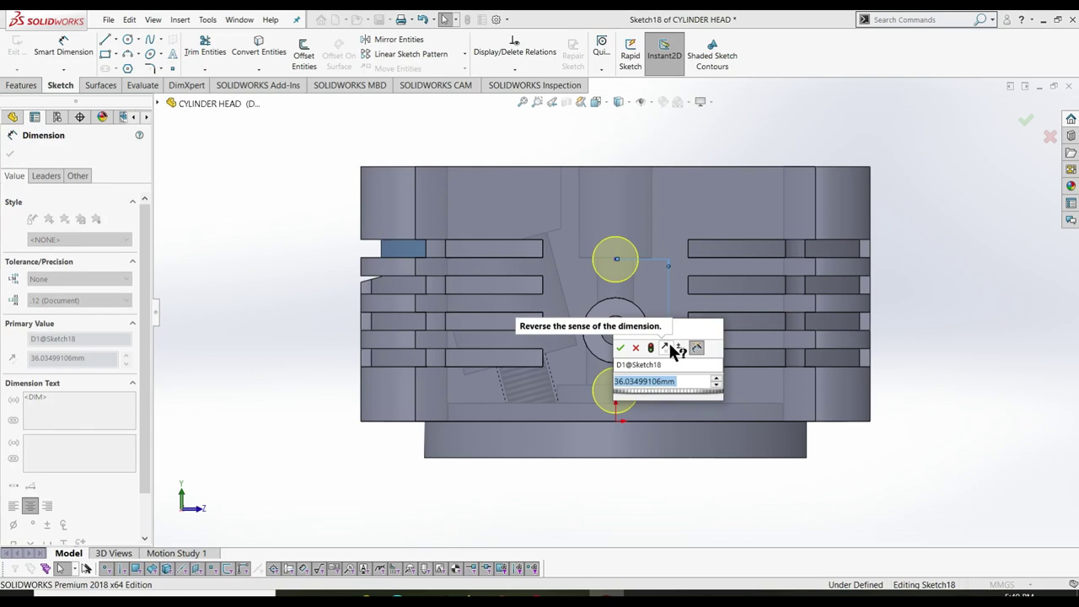
{"action": "type", "text": "40"}
{"action": "key", "text": "Return"}
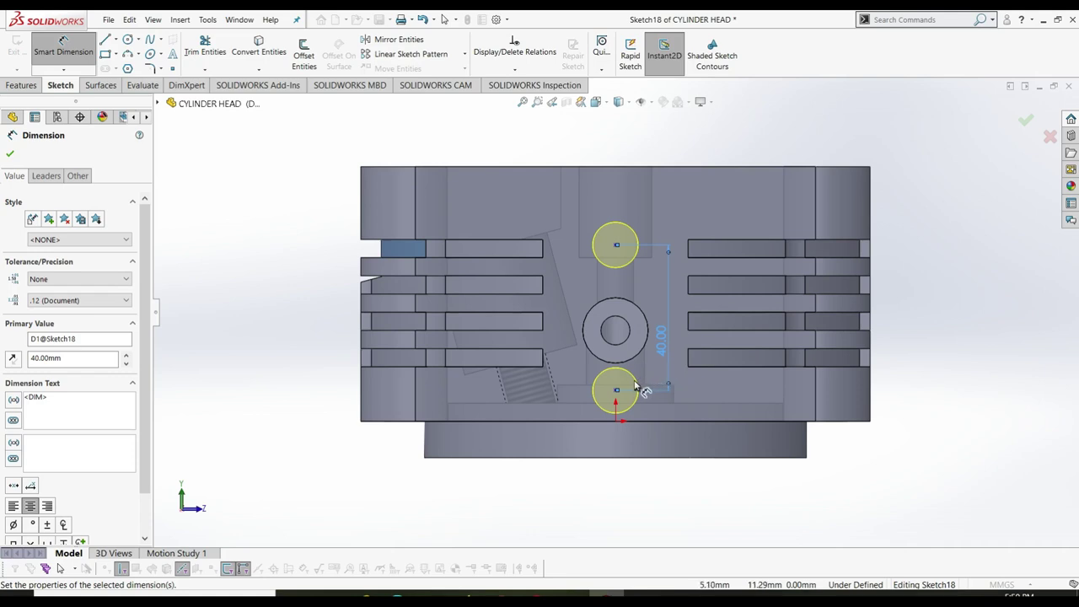
- Dimension the upper hole 20 mm from the central bore's centre, then stop dimensioning
{"action": "left_click", "coordinate": [627, 327]}
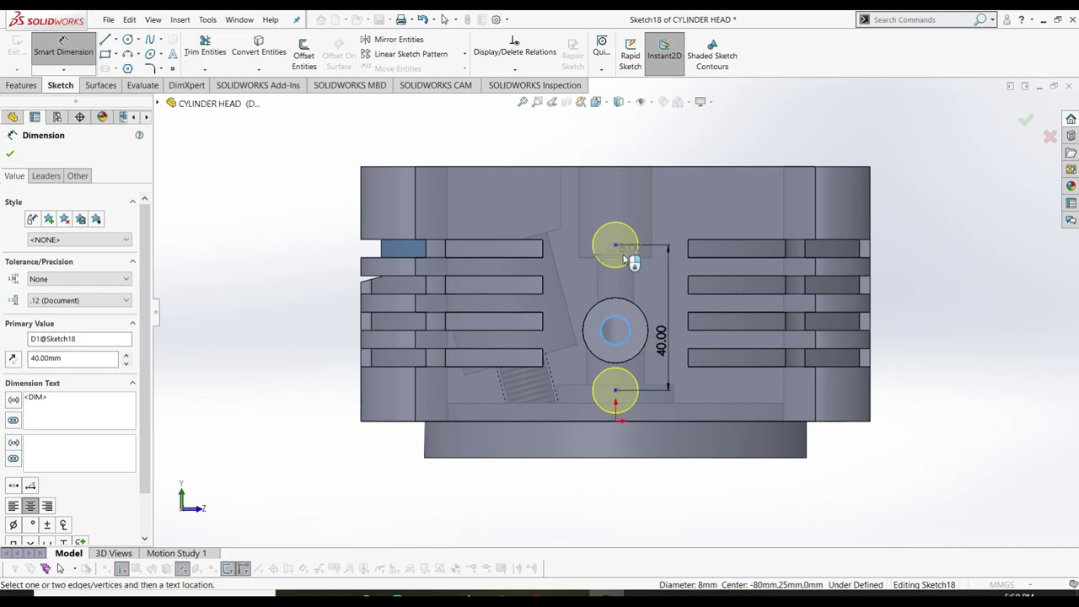
{"action": "left_click", "coordinate": [615, 245]}
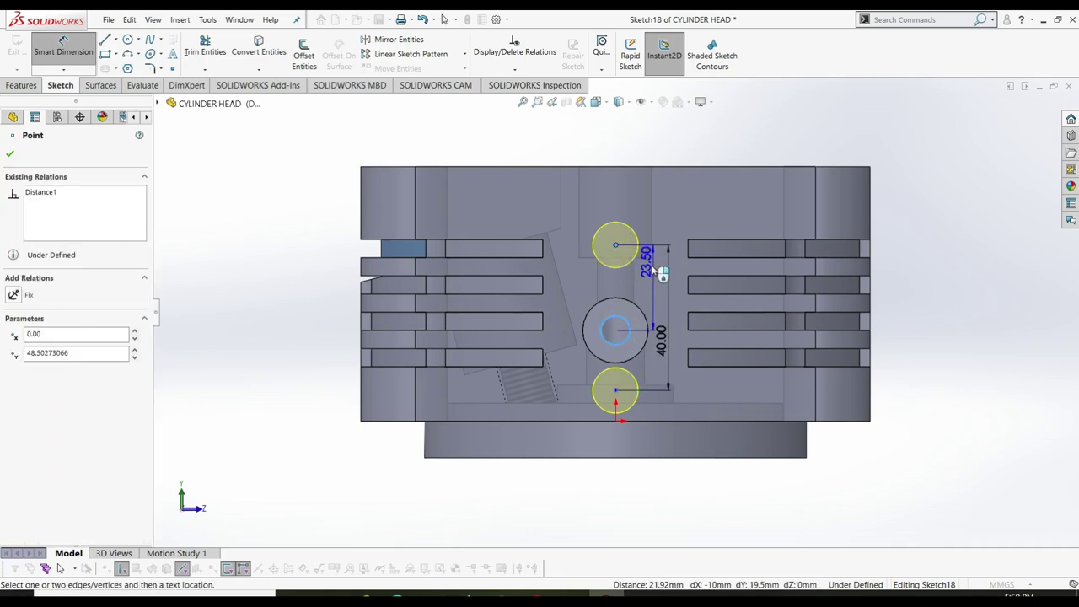
{"action": "left_click", "coordinate": [652, 268]}
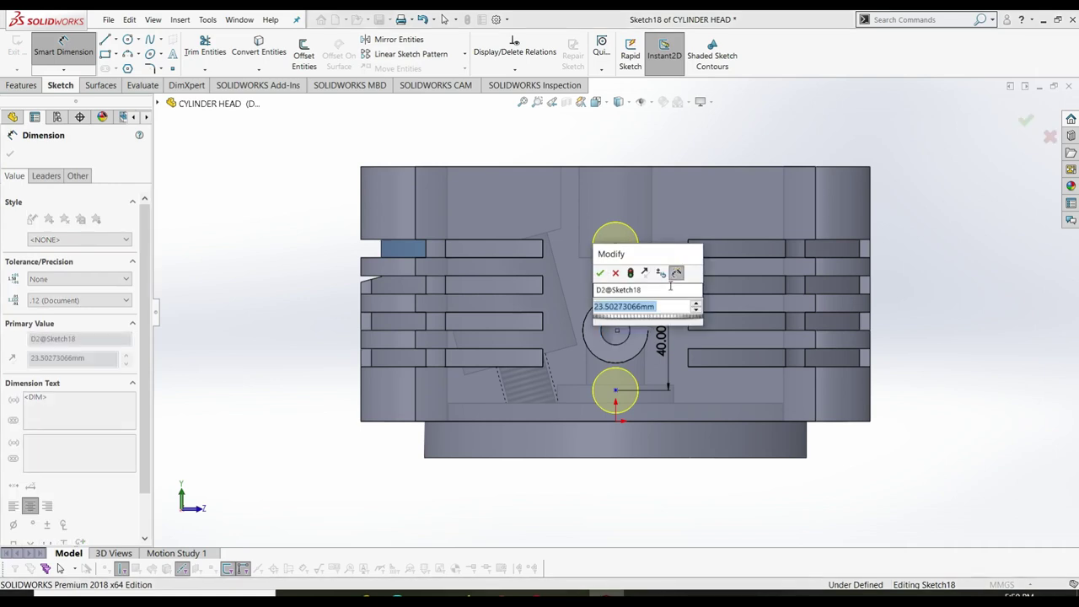
{"action": "type", "text": "20"}
{"action": "key", "text": "Return"}
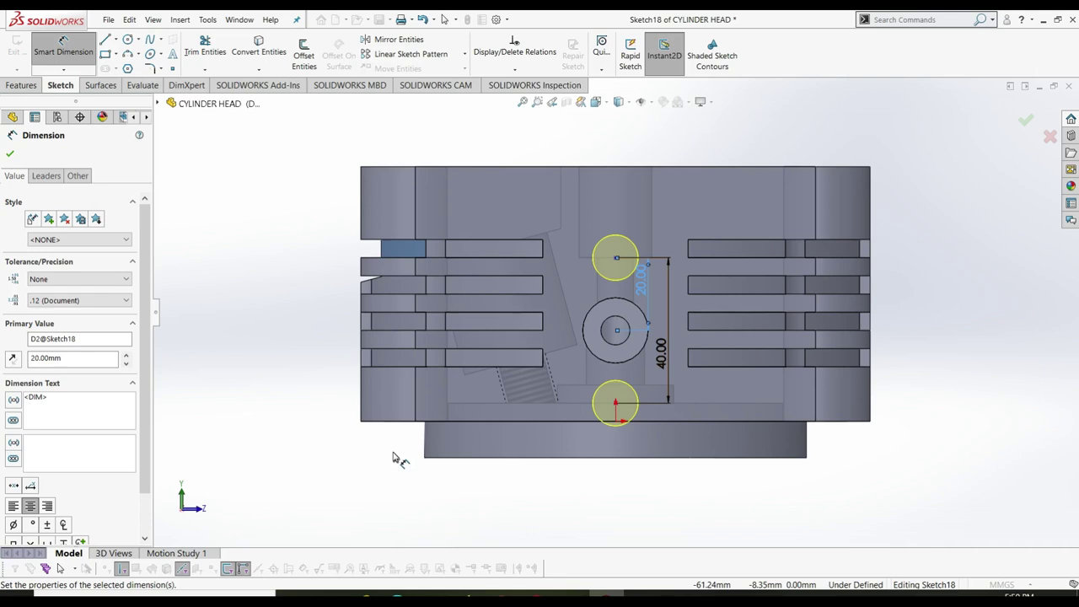
{"action": "right_click", "coordinate": [359, 491]}
{"action": "left_click", "coordinate": [408, 520]}
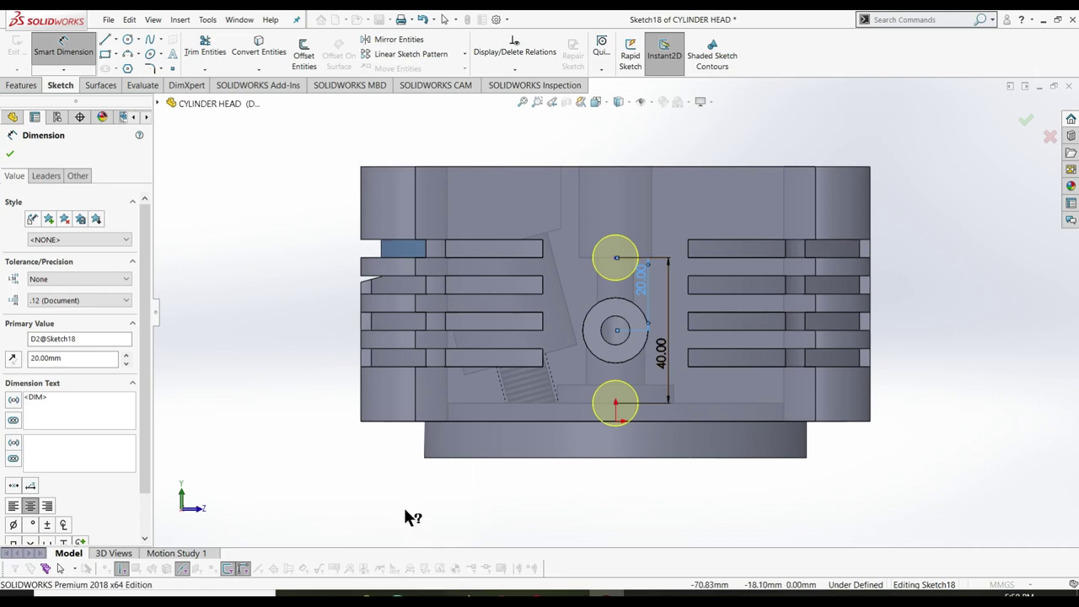
- Add Vertical relations between each hole point and the origin to fully define the hole positions
{"action": "left_click", "coordinate": [615, 420]}
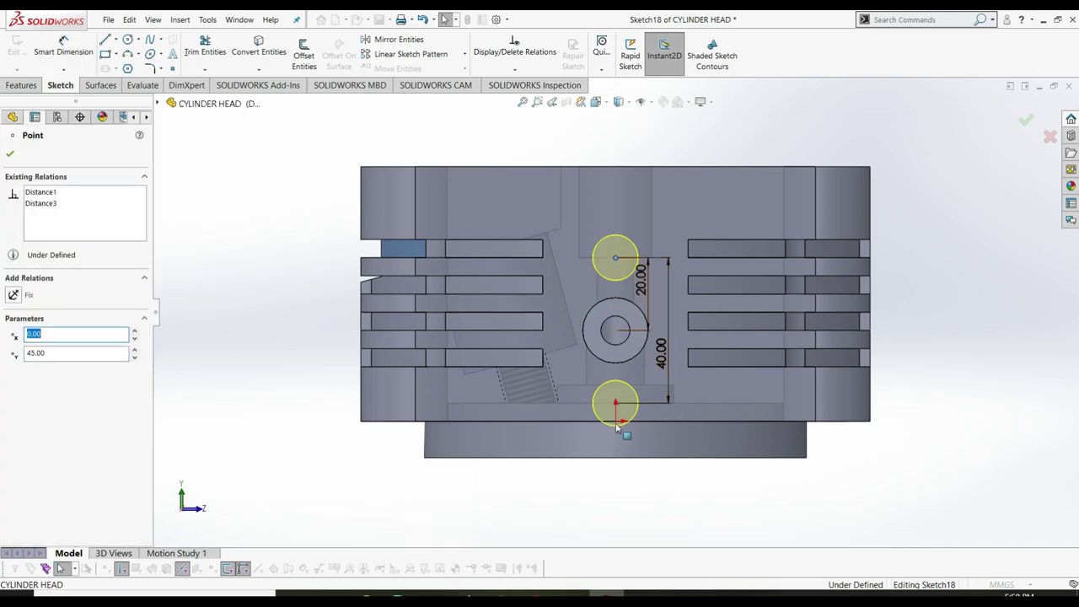
{"action": "left_click_drag", "start_coordinate": [402, 426], "coordinate": [641, 396]}
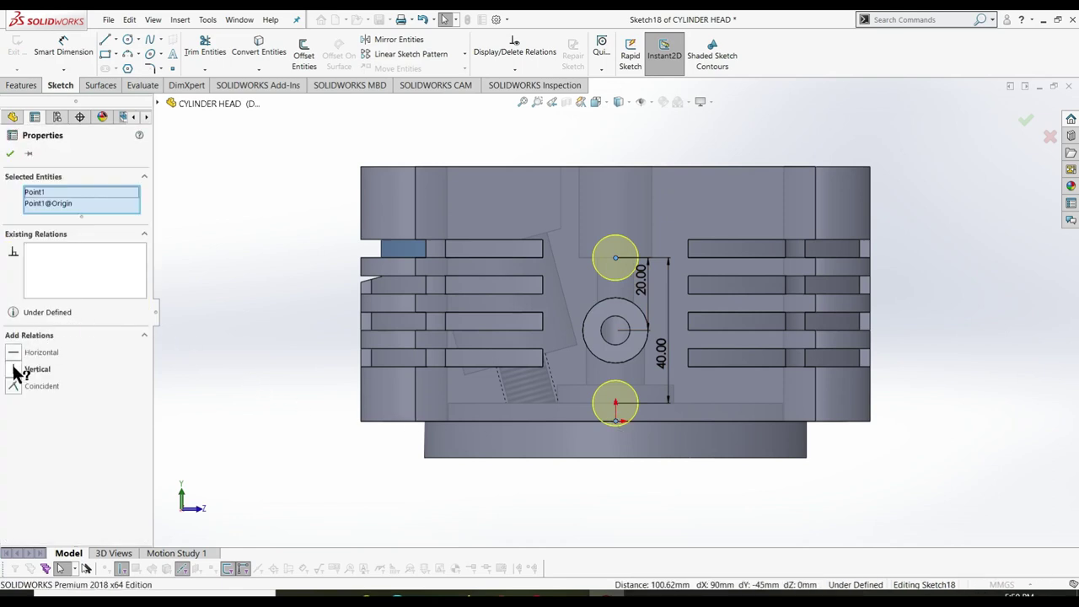
{"action": "left_click", "coordinate": [17, 369]}
{"action": "left_click", "coordinate": [10, 155]}
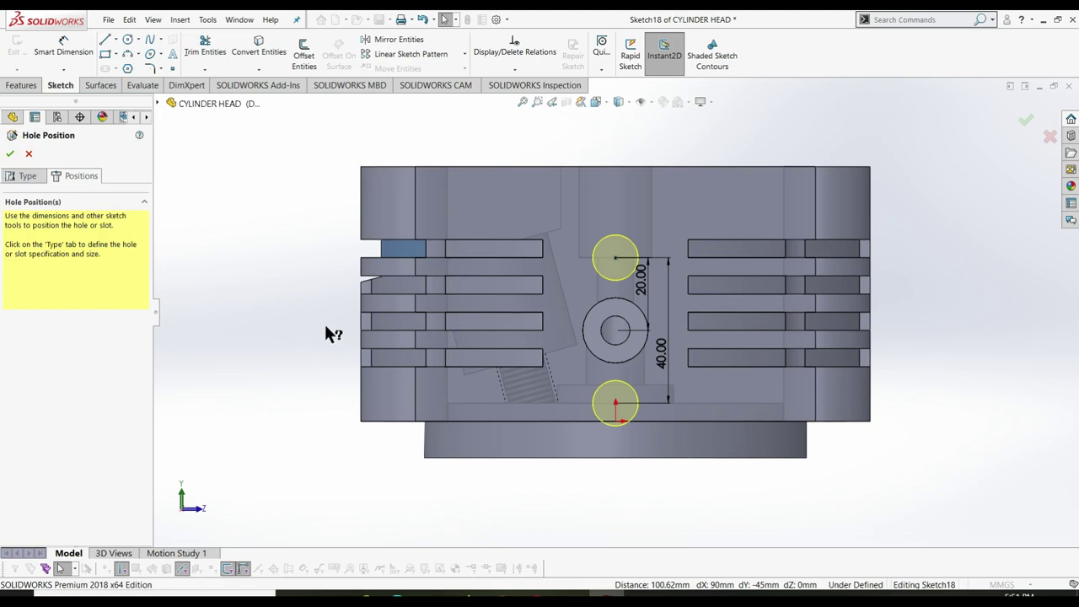
{"action": "key", "text": "z"}
{"action": "key", "text": "z"}
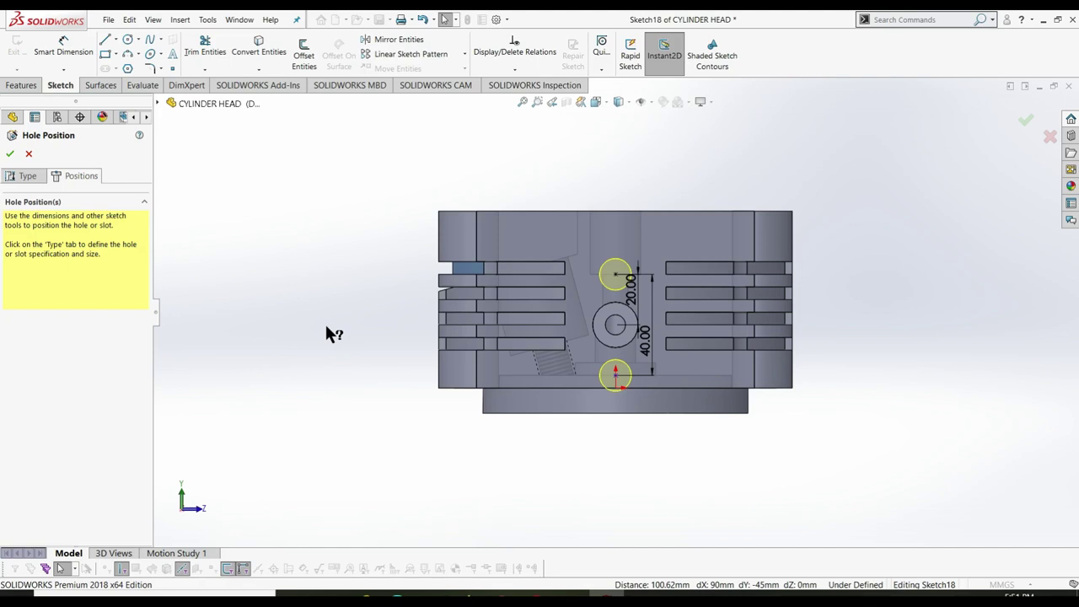
{"action": "left_click", "coordinate": [616, 376]}
{"action": "left_click", "coordinate": [616, 390], "text": "ctrl"}
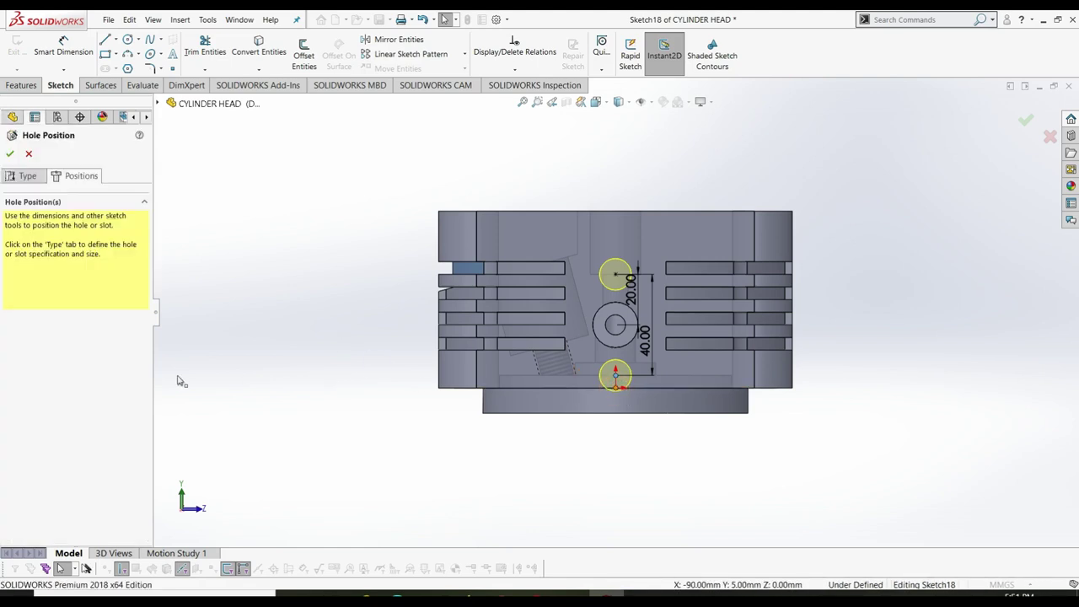
{"action": "left_click", "coordinate": [17, 368]}
{"action": "left_click", "coordinate": [10, 154]}
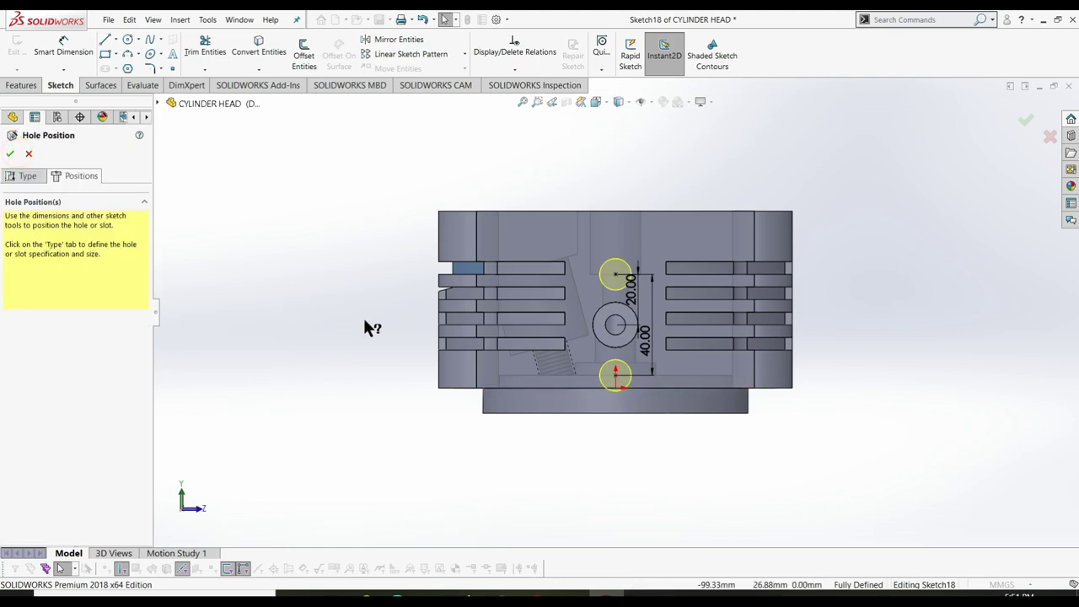
{"action": "left_click", "coordinate": [29, 176]}
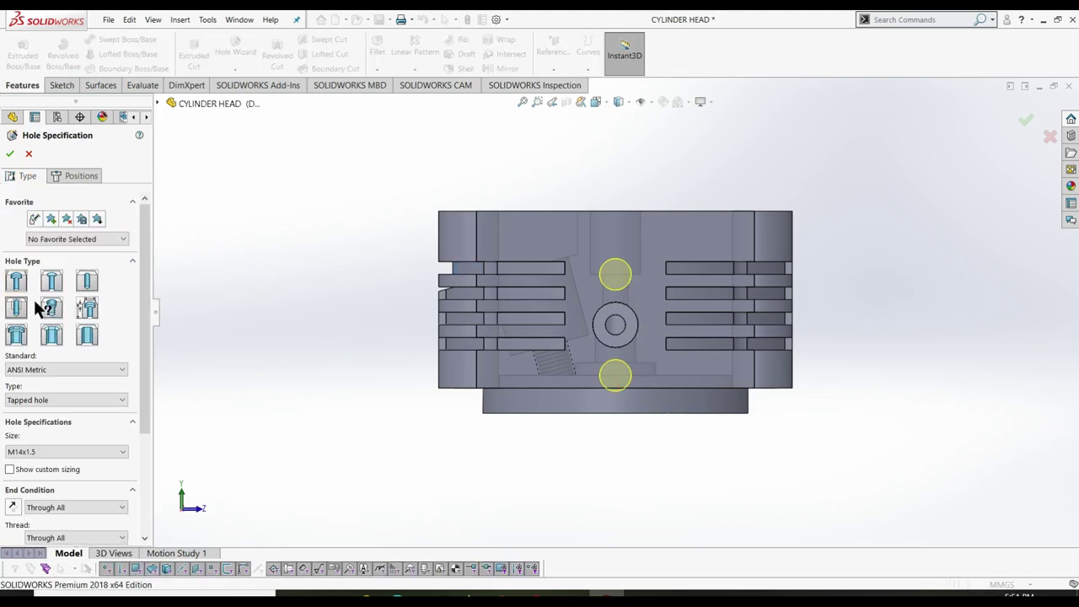
- Set the hole size to M4x0.7 and change the end condition from Through All to Blind
{"action": "left_click_drag", "start_coordinate": [144, 307], "coordinate": [150, 343]}
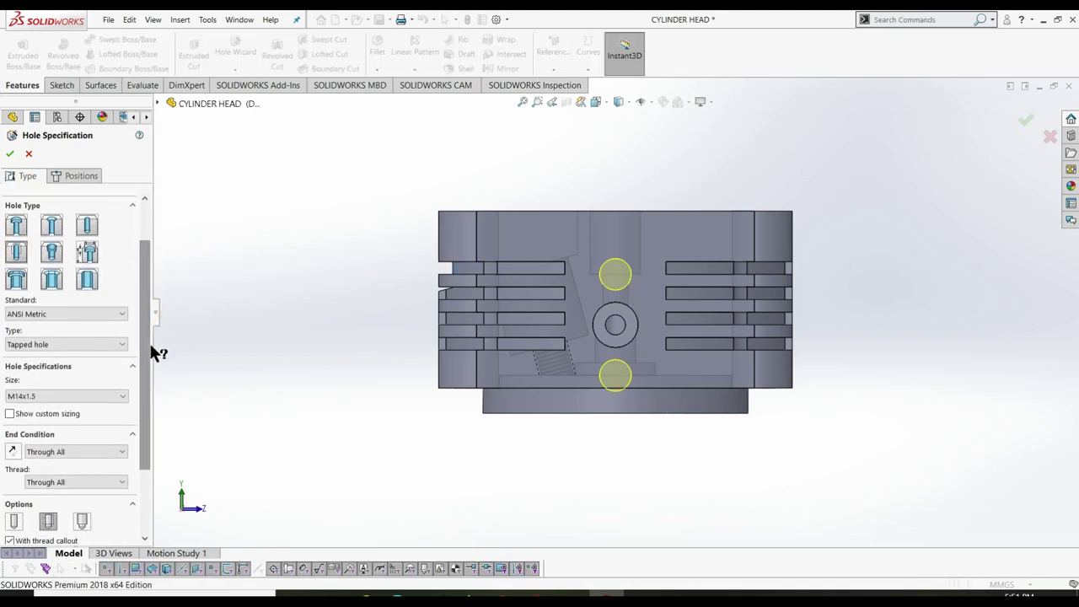
{"action": "left_click", "coordinate": [72, 398]}
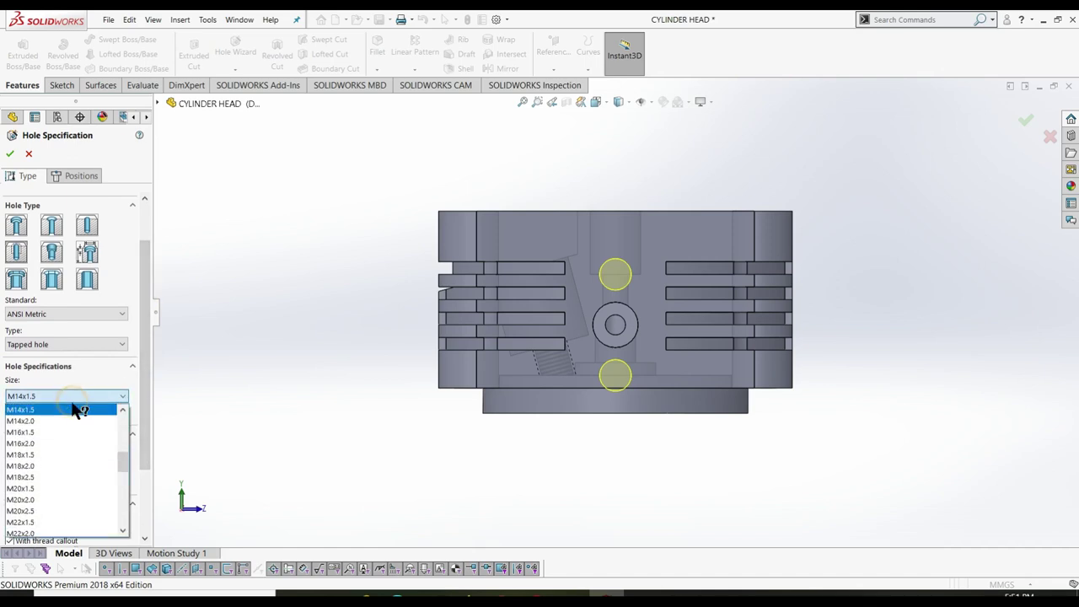
{"action": "scroll", "coordinate": [81, 462], "scroll_direction": "up", "scroll_amount": 8}
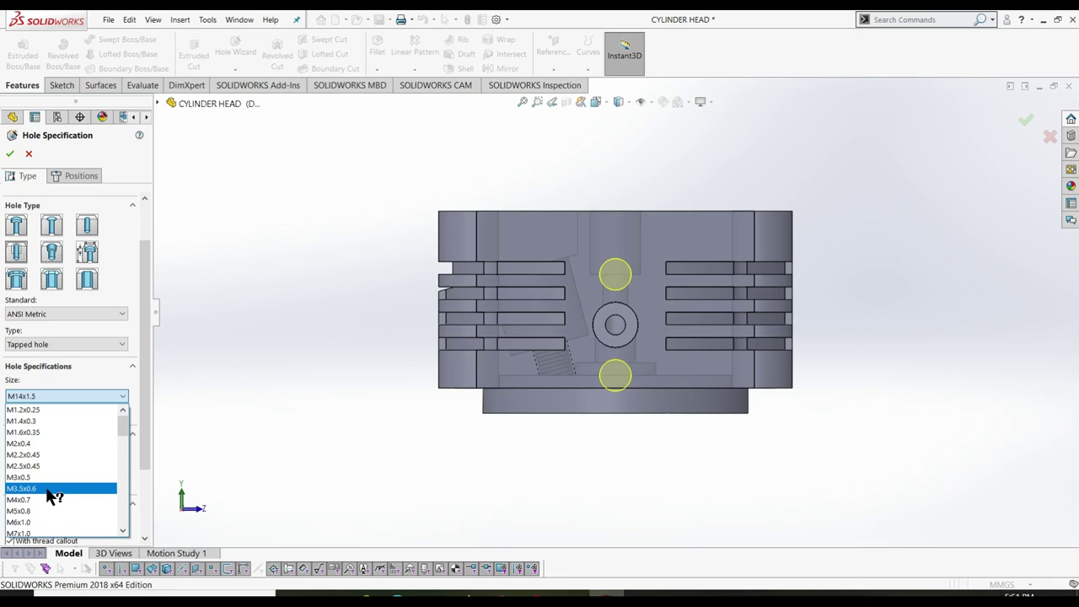
{"action": "left_click", "coordinate": [46, 499]}
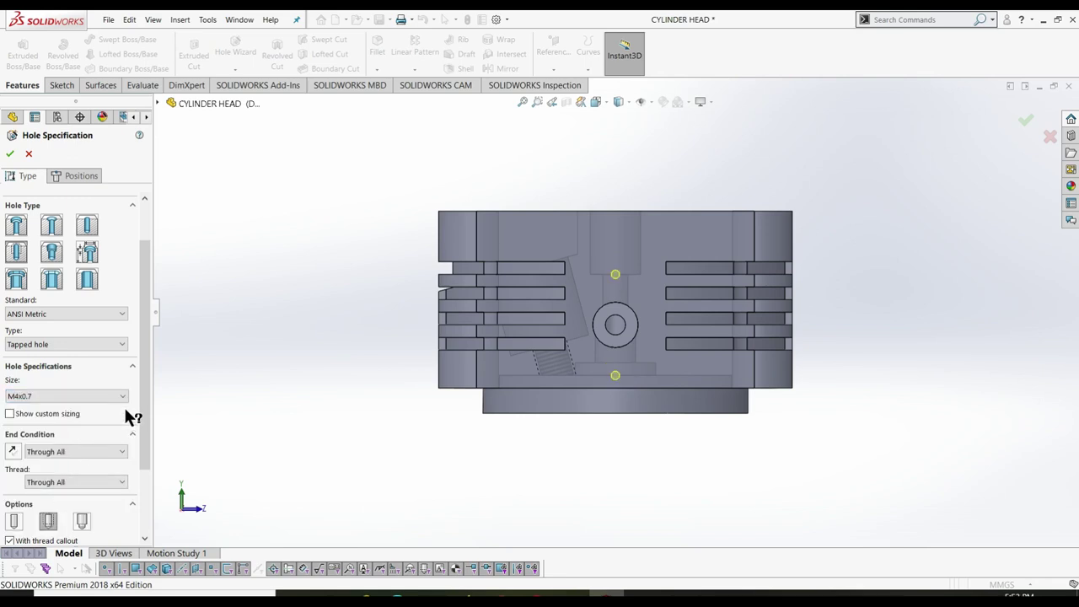
{"action": "left_click_drag", "start_coordinate": [144, 341], "coordinate": [148, 369]}
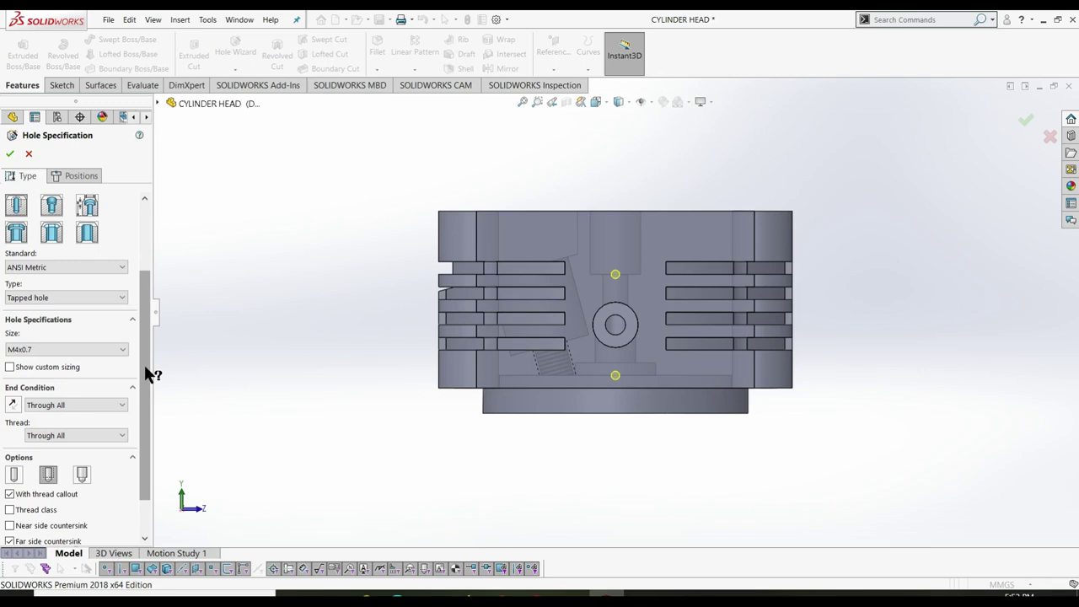
{"action": "left_click_drag", "start_coordinate": [145, 391], "coordinate": [146, 409]}
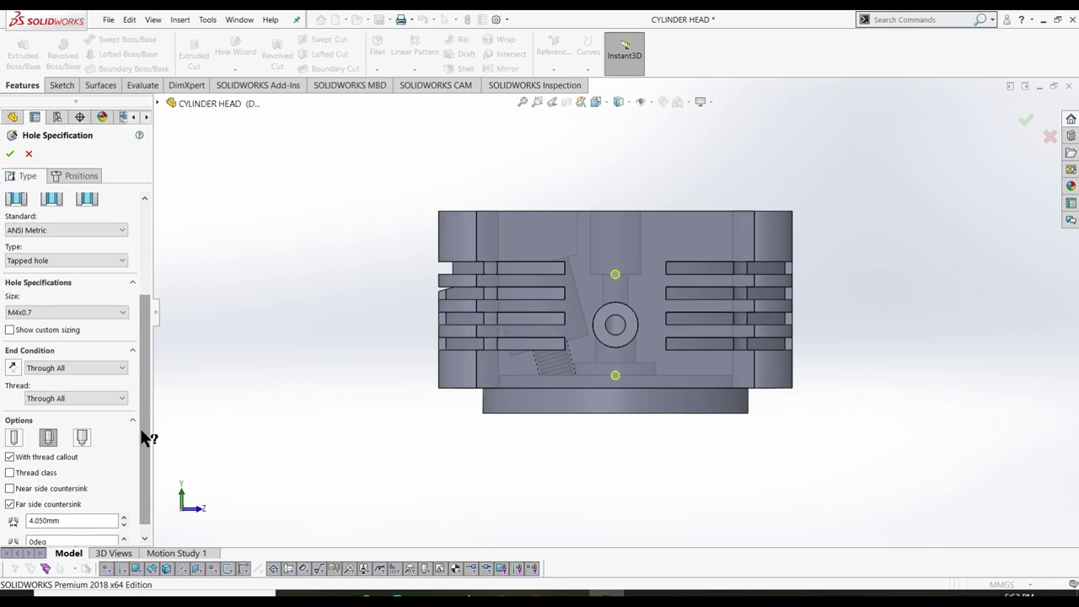
{"action": "left_click", "coordinate": [73, 367]}
{"action": "left_click", "coordinate": [64, 381]}
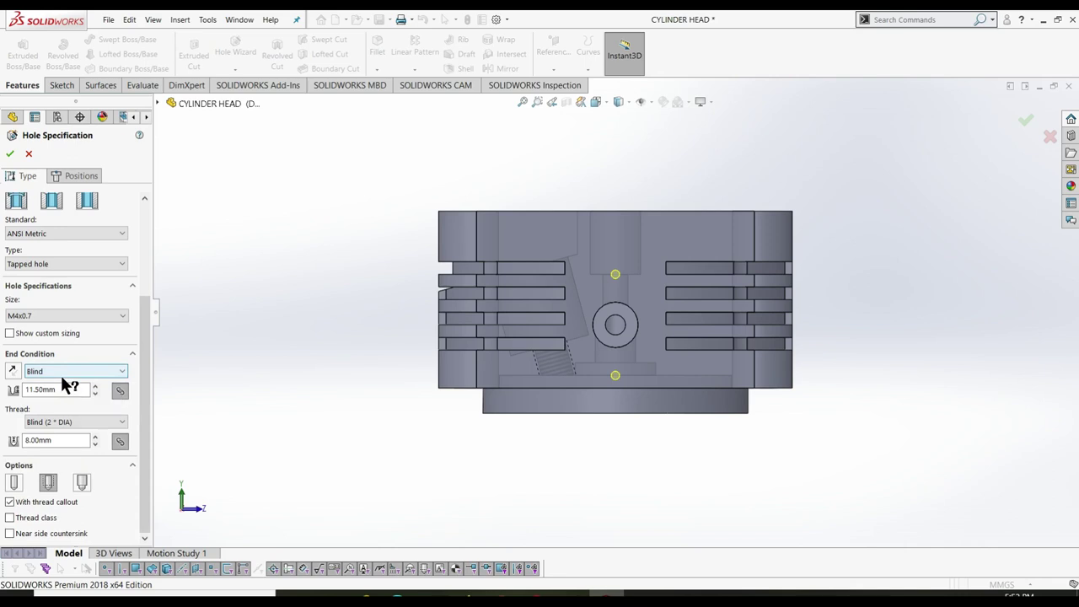
- Set a 15 mm blind depth and 10 mm thread depth, then create the M4x0.7 tapped holes
{"action": "double_click", "coordinate": [51, 389]}
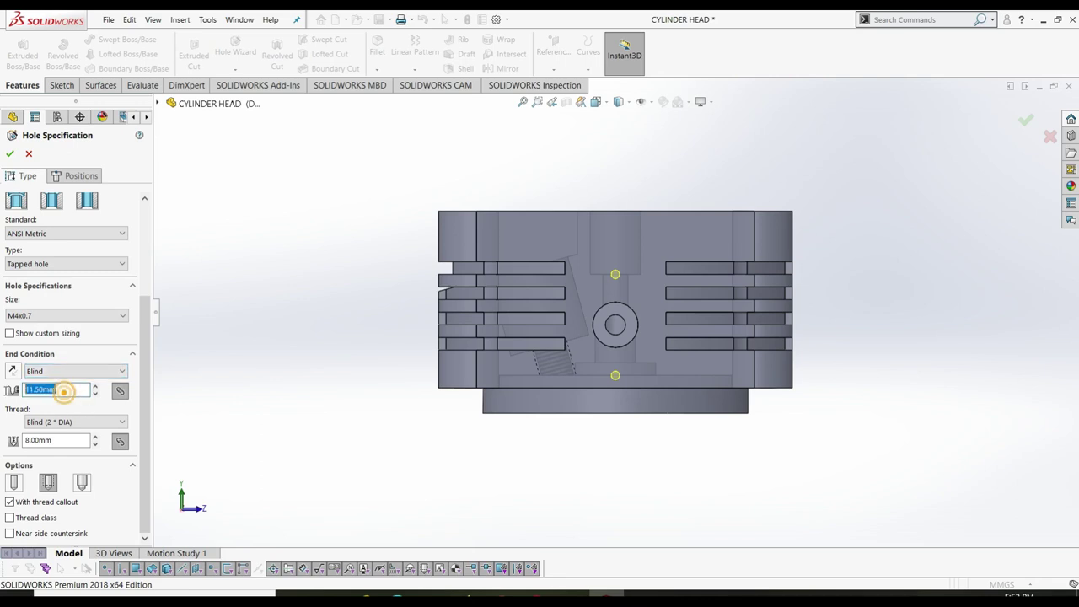
{"action": "type", "text": "15"}
{"action": "key", "text": "Return"}
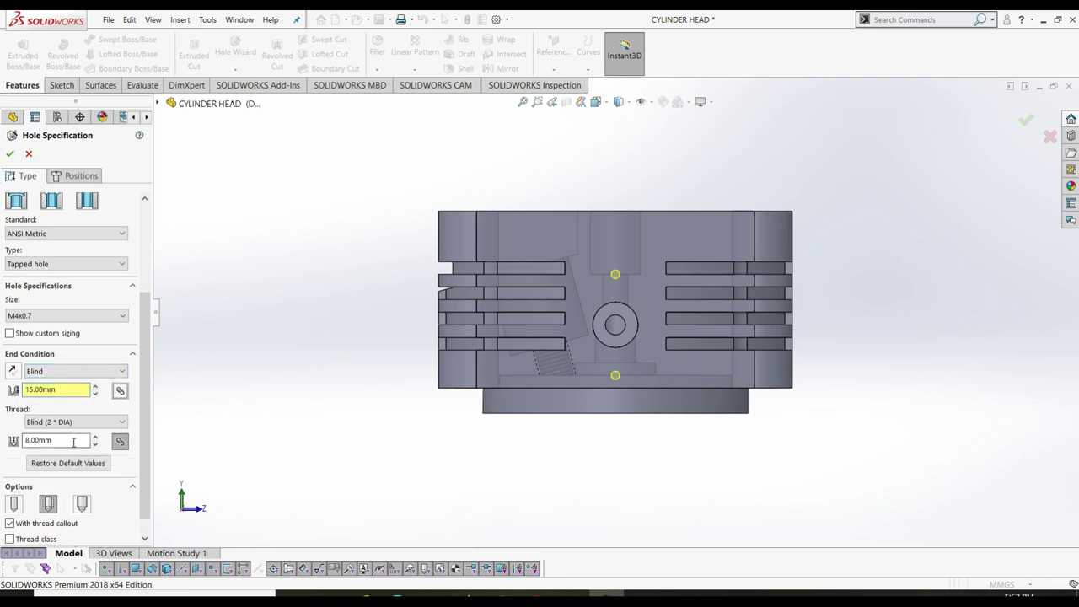
{"action": "double_click", "coordinate": [76, 440]}
{"action": "type", "text": "10"}
{"action": "key", "text": "Return"}
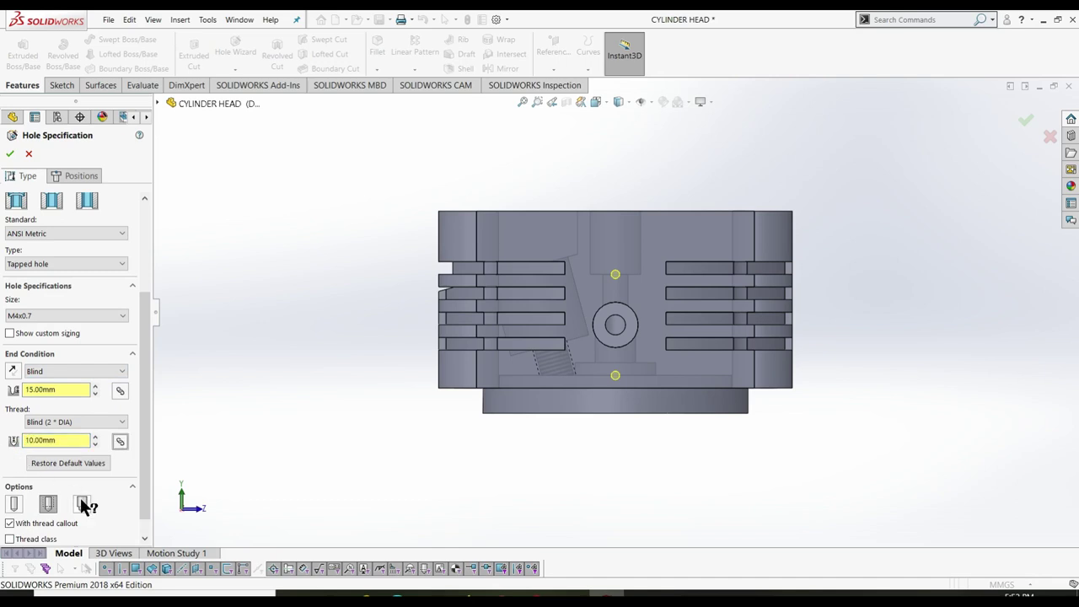
{"action": "scroll", "coordinate": [139, 471], "scroll_direction": "down", "scroll_amount": 2}
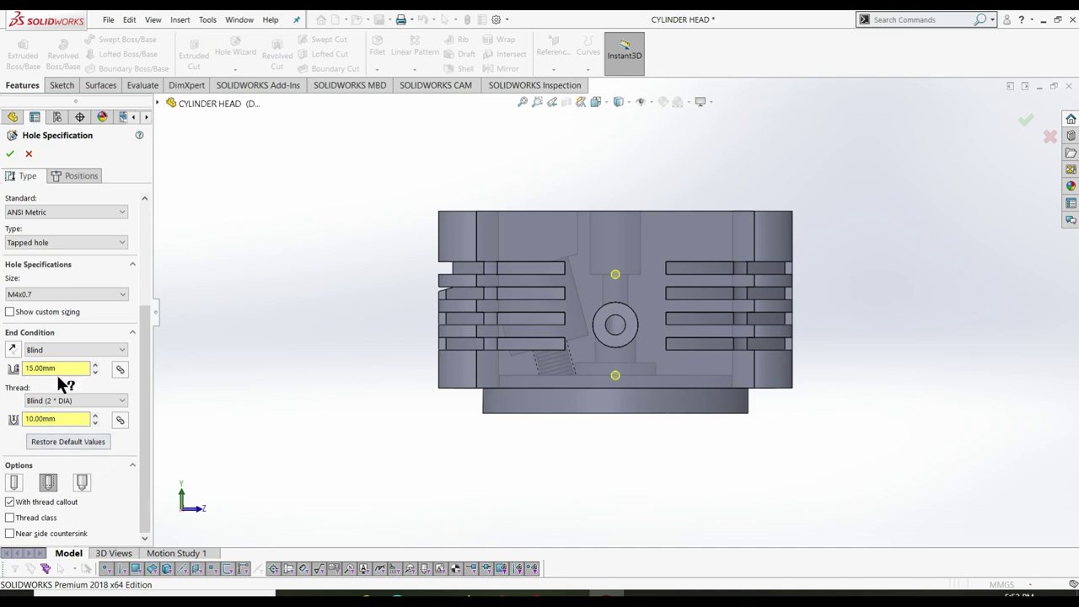
{"action": "left_click", "coordinate": [11, 154]}
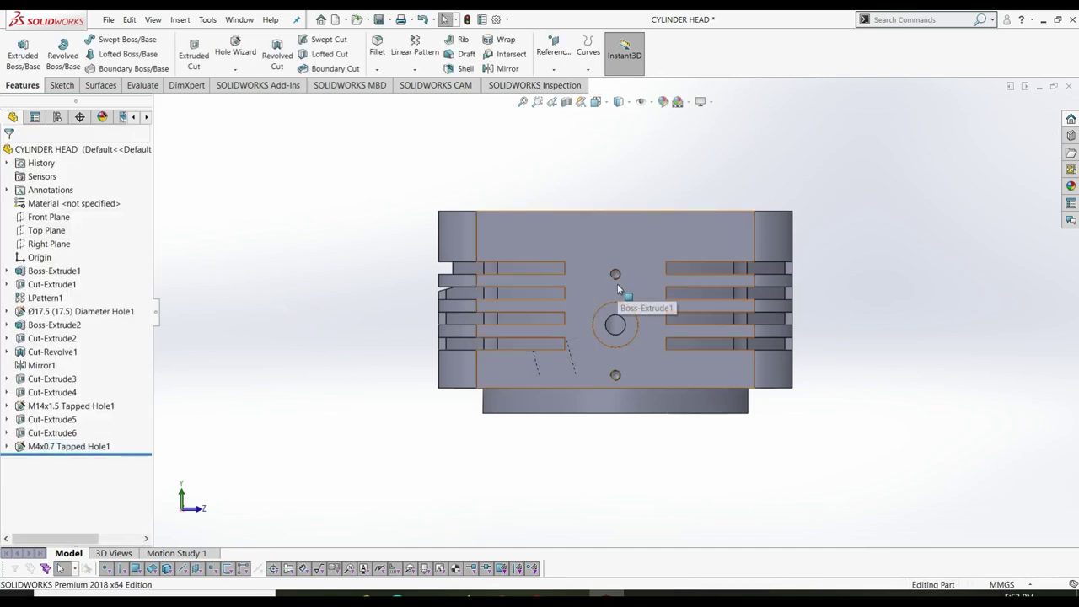
- Switch the cylinder head to isometric view and start a Mirror feature with the feature tree visible
{"action": "scroll", "coordinate": [617, 280], "scroll_direction": "down", "scroll_amount": 3}
{"action": "scroll", "coordinate": [643, 291], "scroll_direction": "up", "scroll_amount": 3}
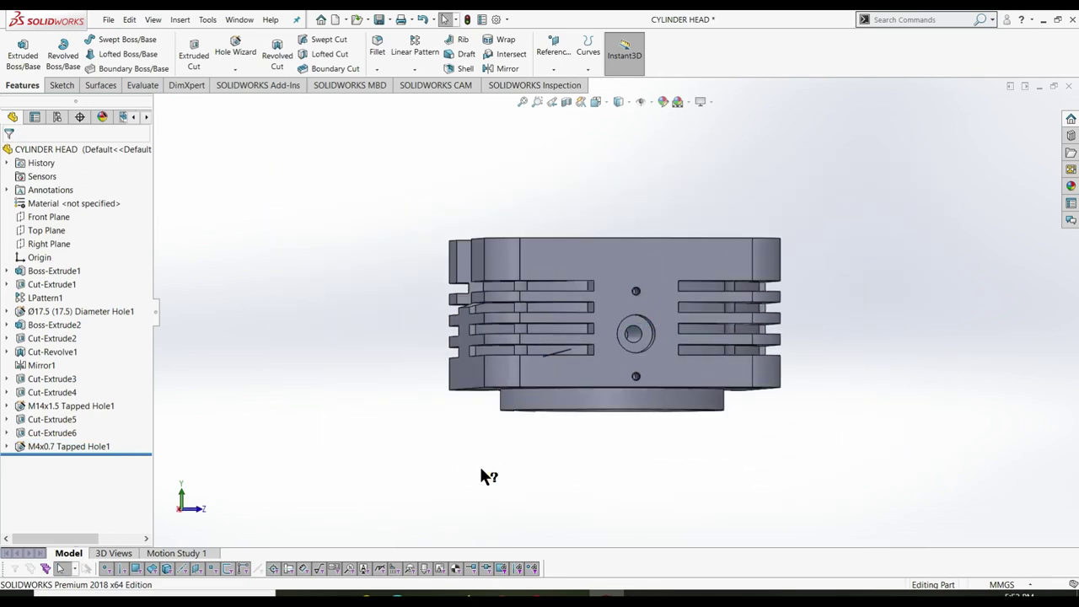
{"action": "key", "text": "ctrl+7"}
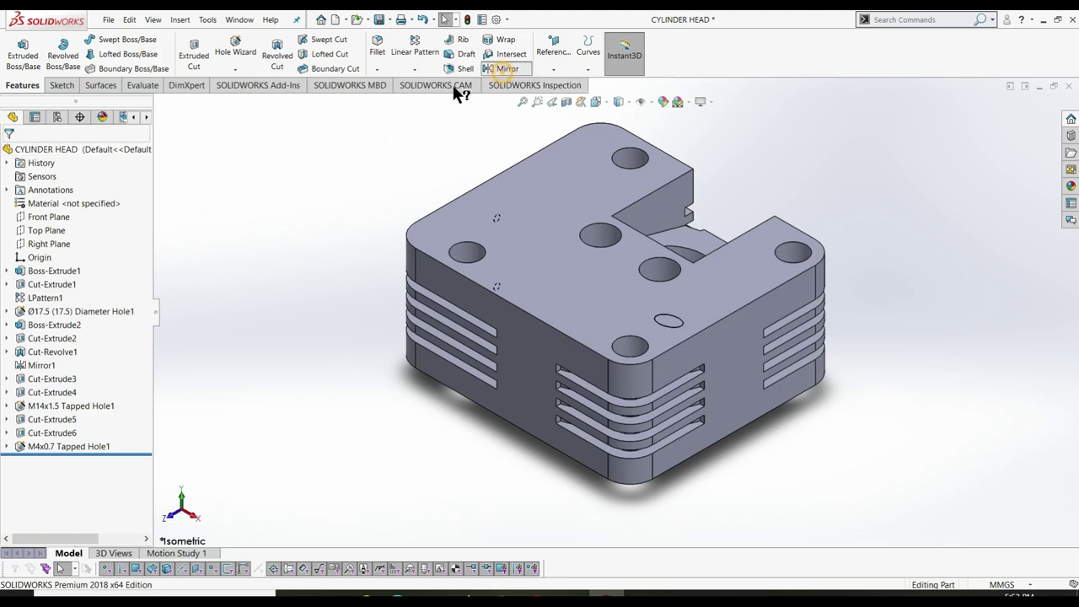
{"action": "left_click", "coordinate": [502, 68]}
{"action": "left_click", "coordinate": [158, 103]}
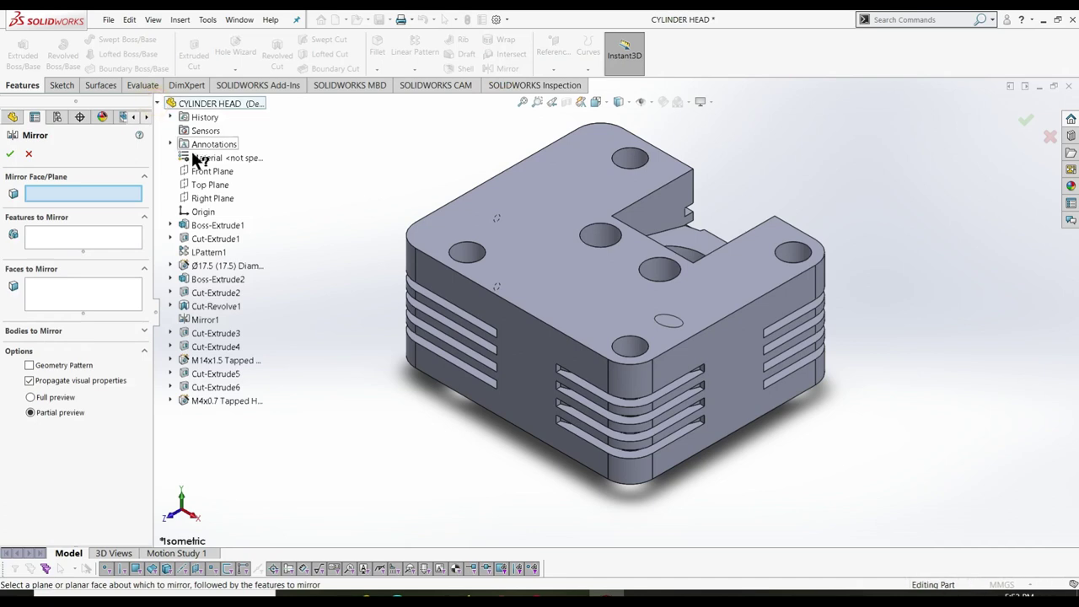
- Cancel the mirror and create Plane1 as a mid-plane between the right and left side faces
{"action": "left_click", "coordinate": [29, 154]}
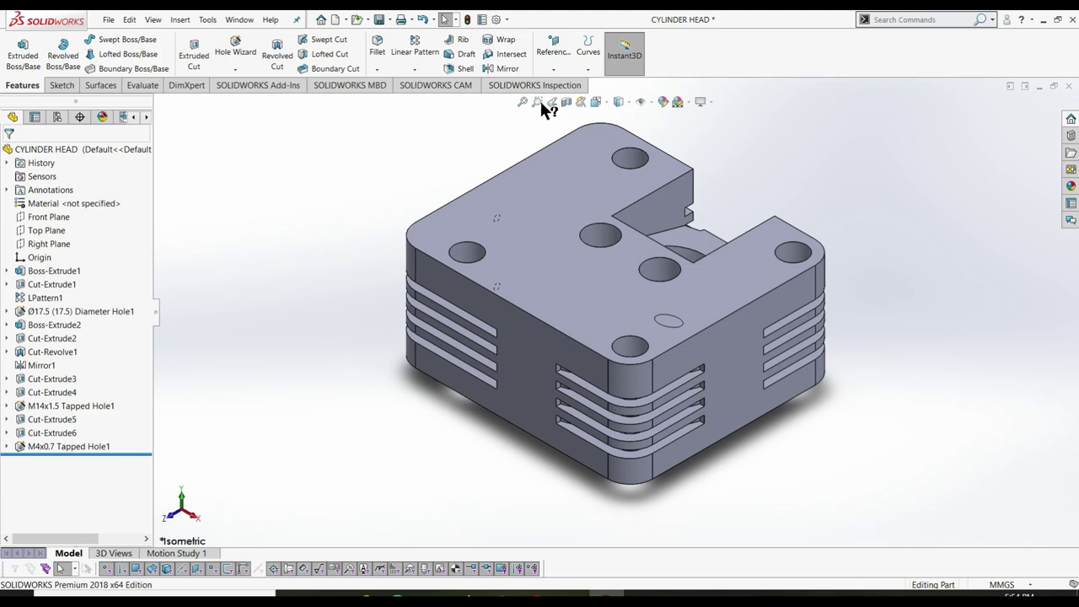
{"action": "left_click", "coordinate": [554, 70]}
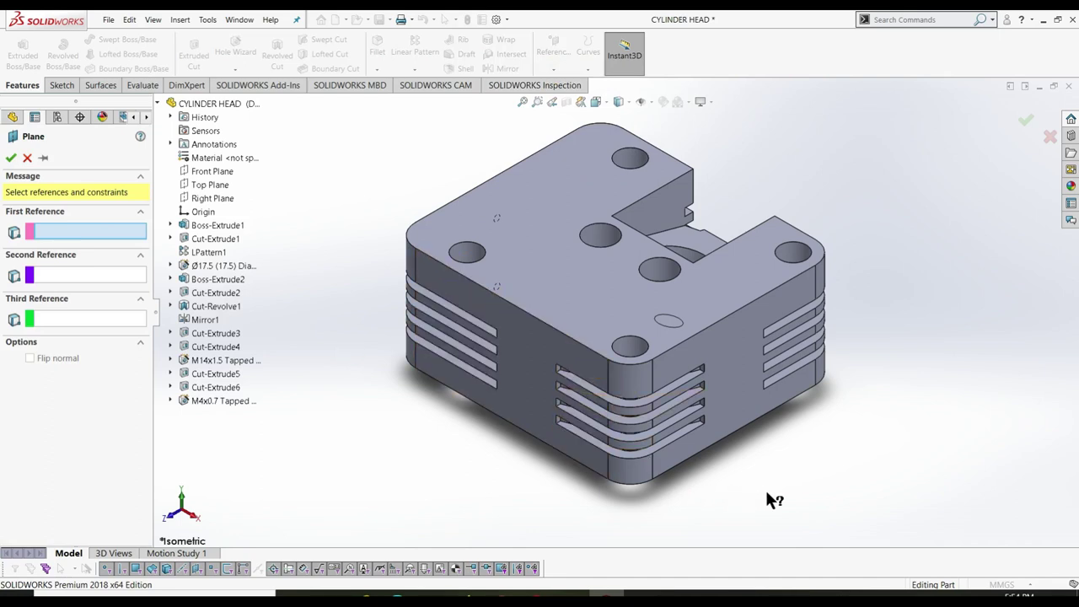
{"action": "left_click", "coordinate": [731, 362]}
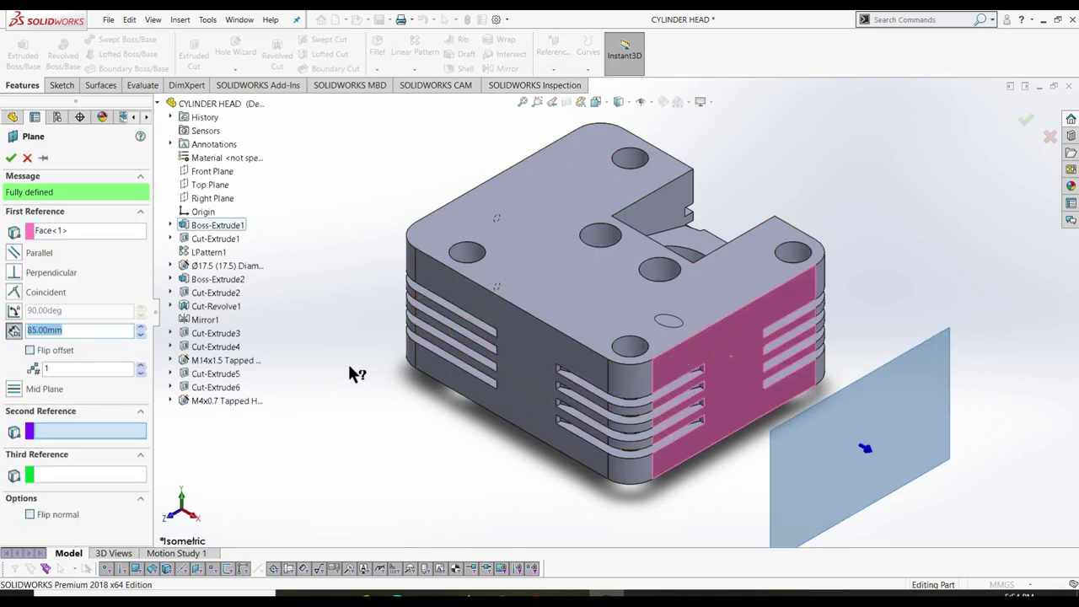
{"action": "middle_click_drag", "start_coordinate": [349, 373], "coordinate": [406, 440]}
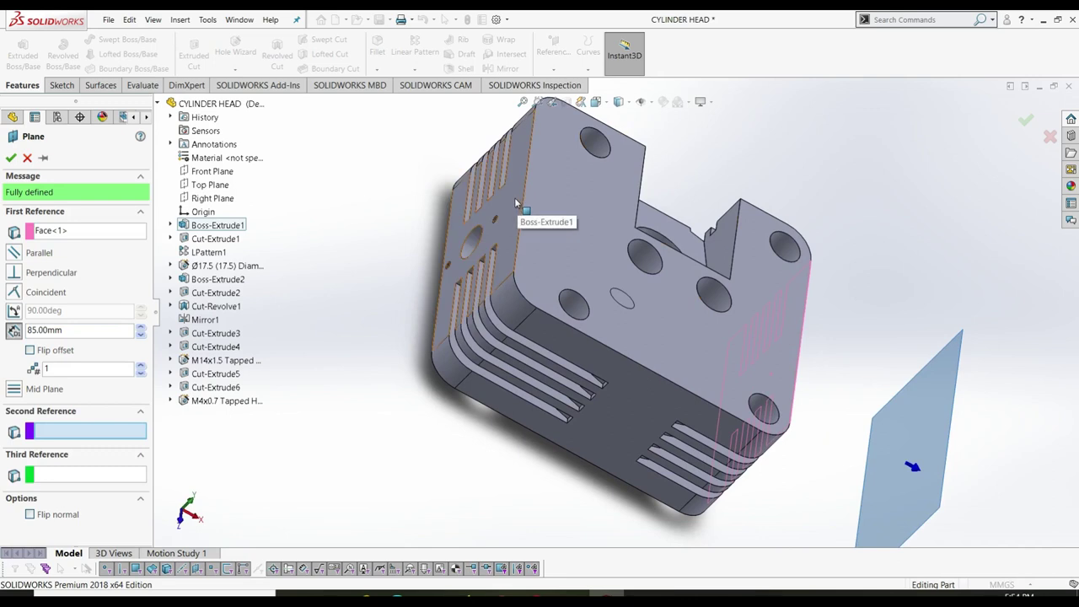
{"action": "left_click", "coordinate": [506, 210]}
{"action": "key", "text": "ctrl+7"}
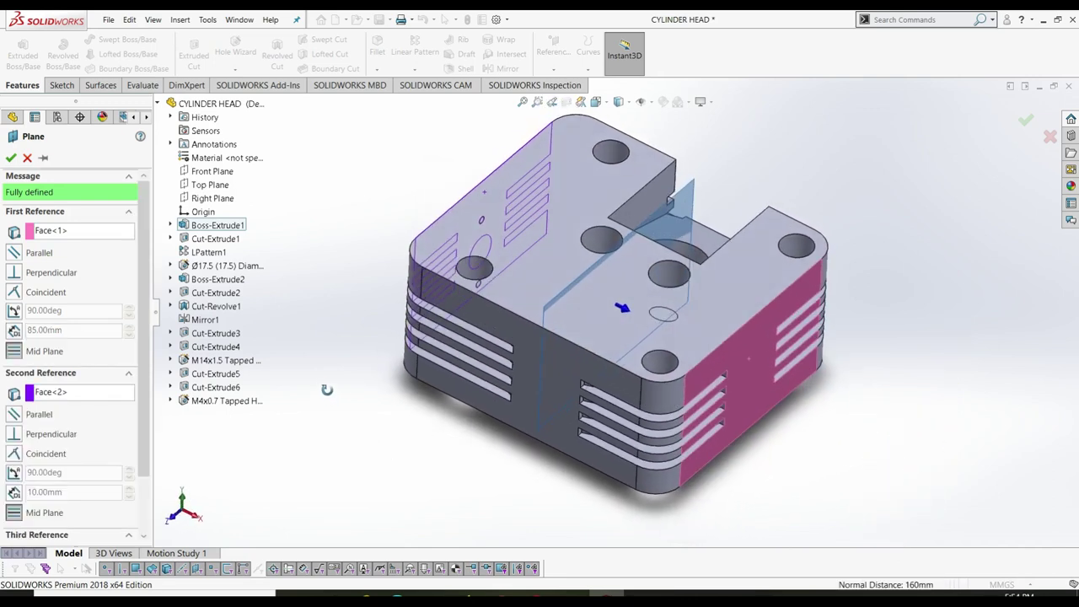
{"action": "left_click", "coordinate": [11, 157]}
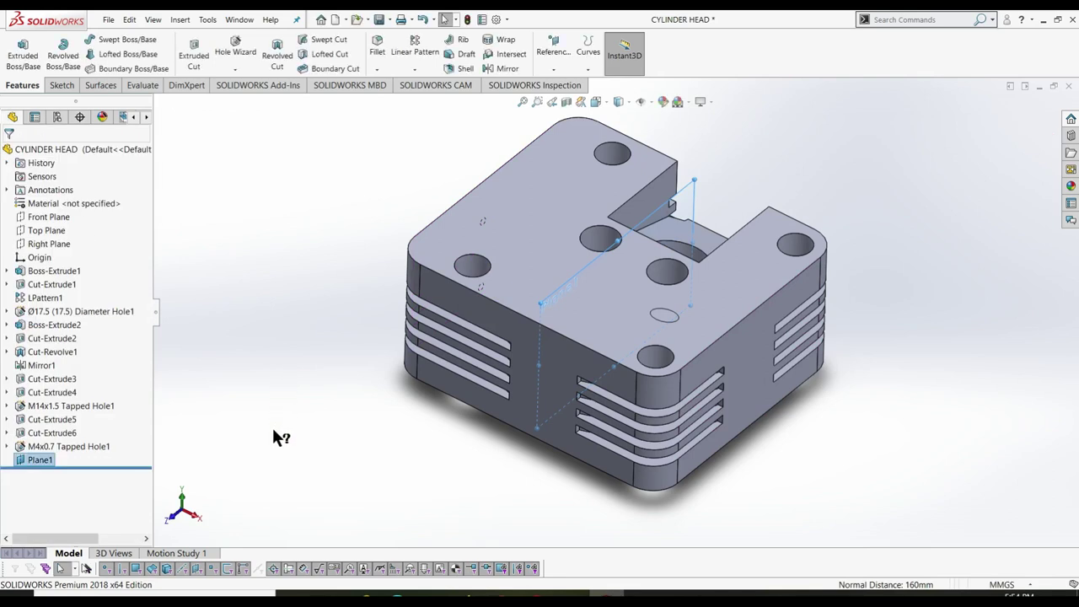
- Mirror M4x0.7 Tapped Hole1, Cut-Extrude6 and Cut-Extrude5 about Plane1, leaving out M14x1.5 Tapped Hole1
{"action": "left_click", "coordinate": [506, 68]}
{"action": "left_click", "coordinate": [90, 193]}
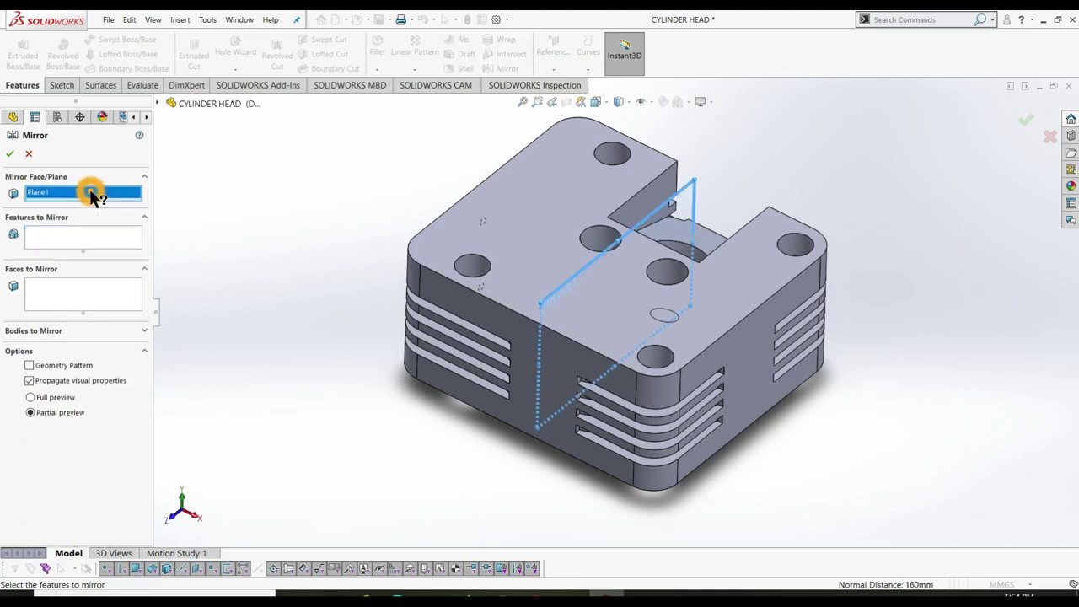
{"action": "left_click", "coordinate": [67, 245]}
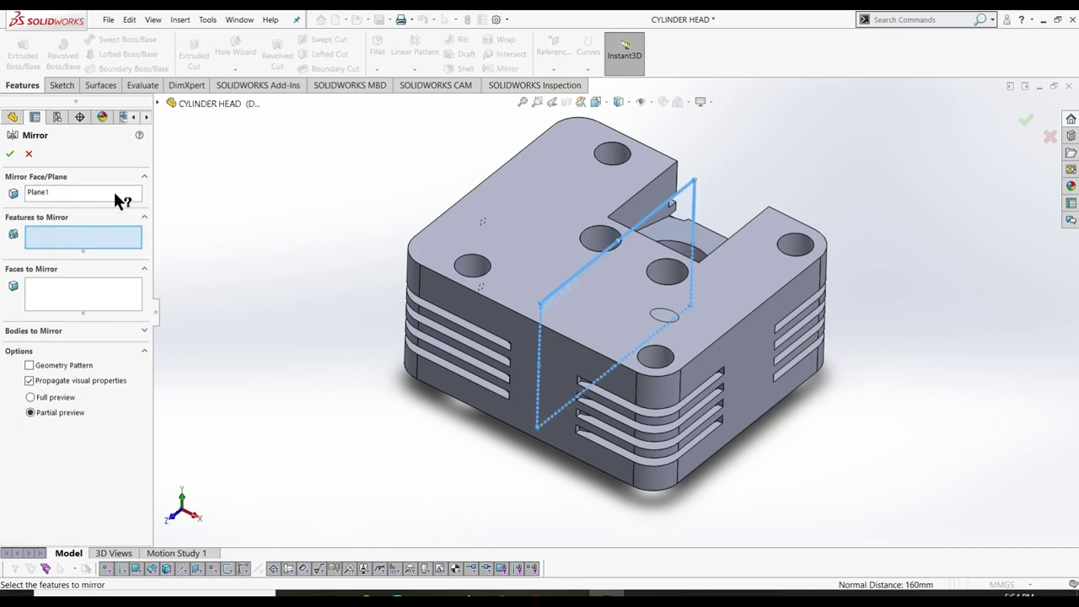
{"action": "left_click", "coordinate": [158, 103]}
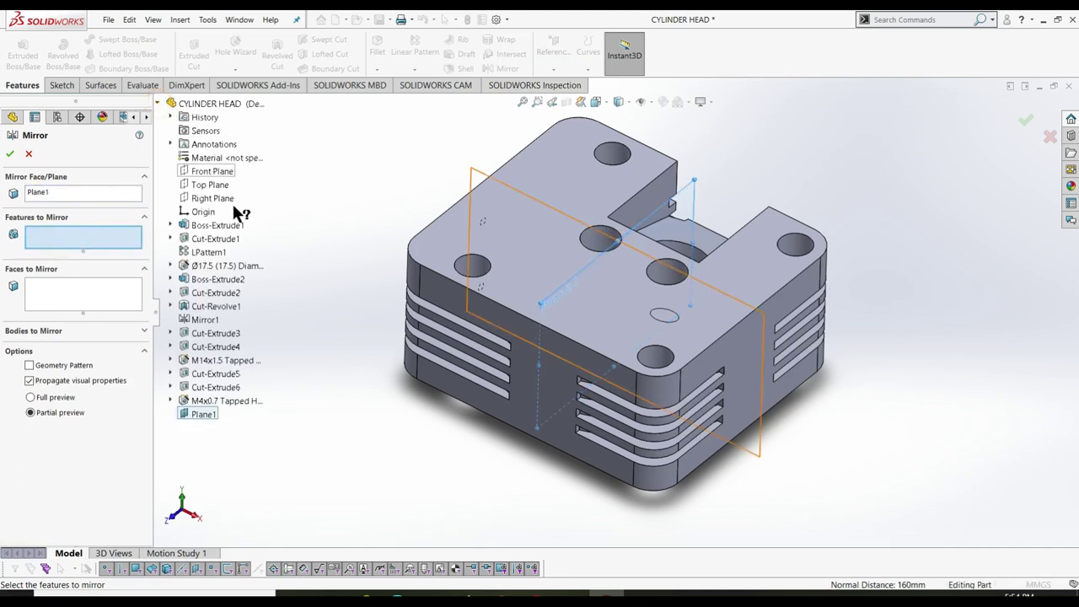
{"action": "left_click", "coordinate": [210, 402]}
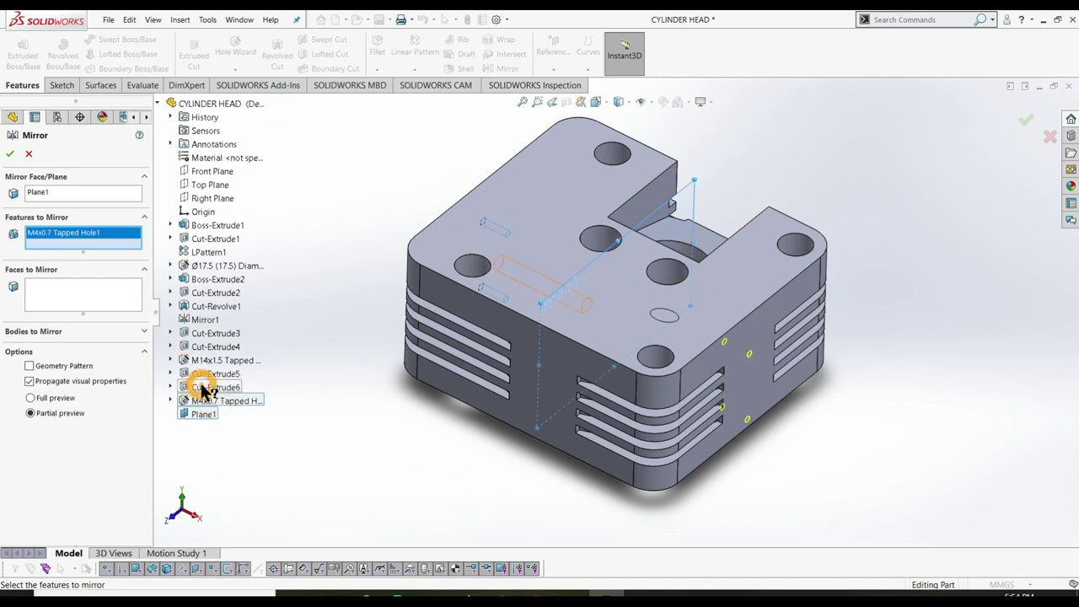
{"action": "left_click", "coordinate": [215, 390]}
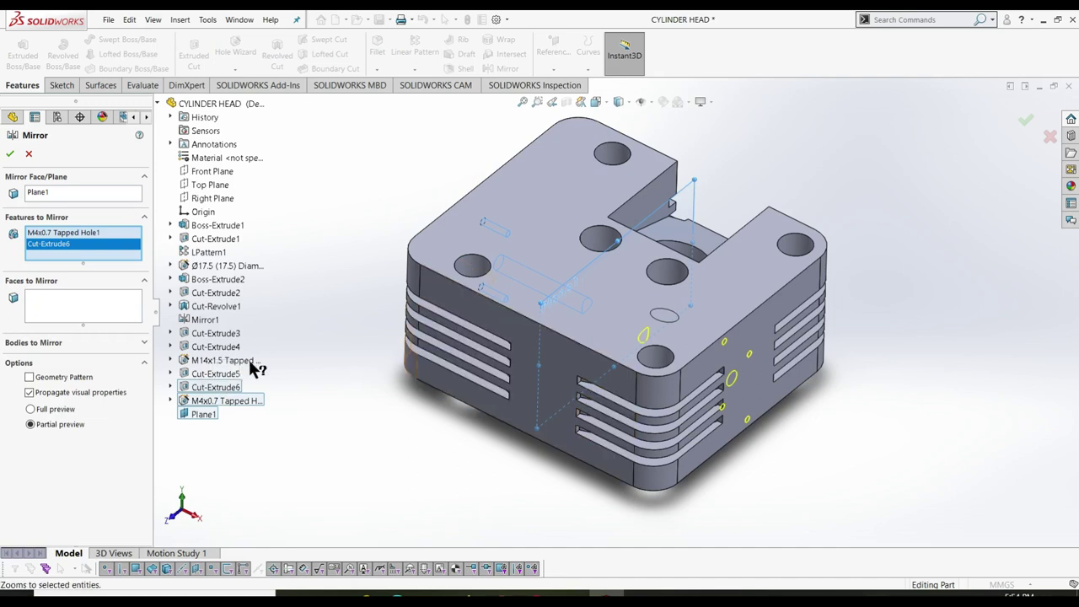
{"action": "left_click", "coordinate": [222, 374]}
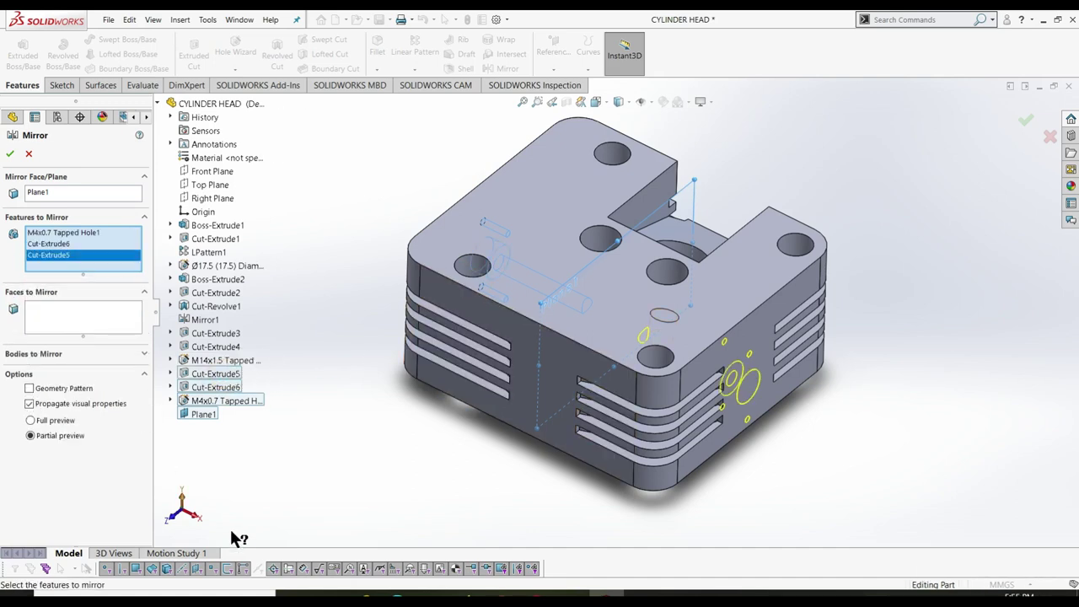
{"action": "left_click", "coordinate": [221, 360]}
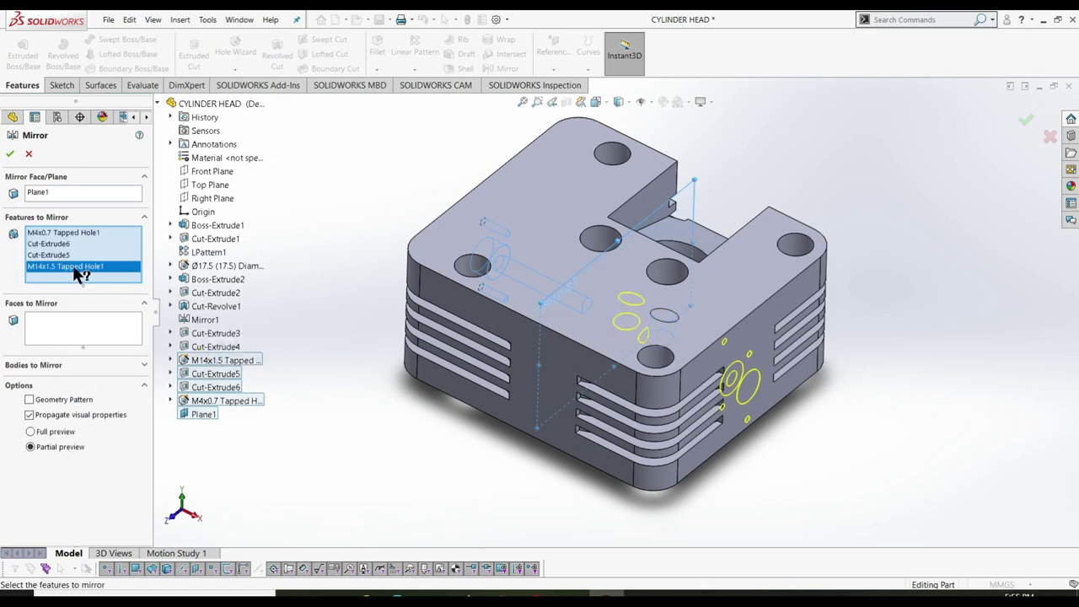
{"action": "right_click", "coordinate": [76, 268]}
{"action": "left_click", "coordinate": [113, 292]}
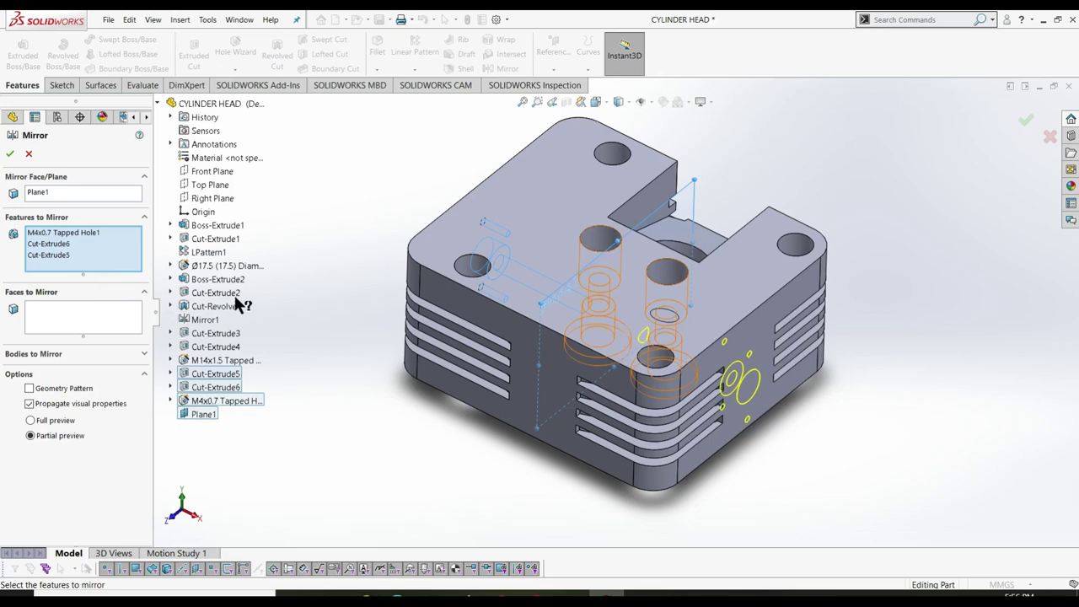
{"action": "left_click", "coordinate": [10, 154]}
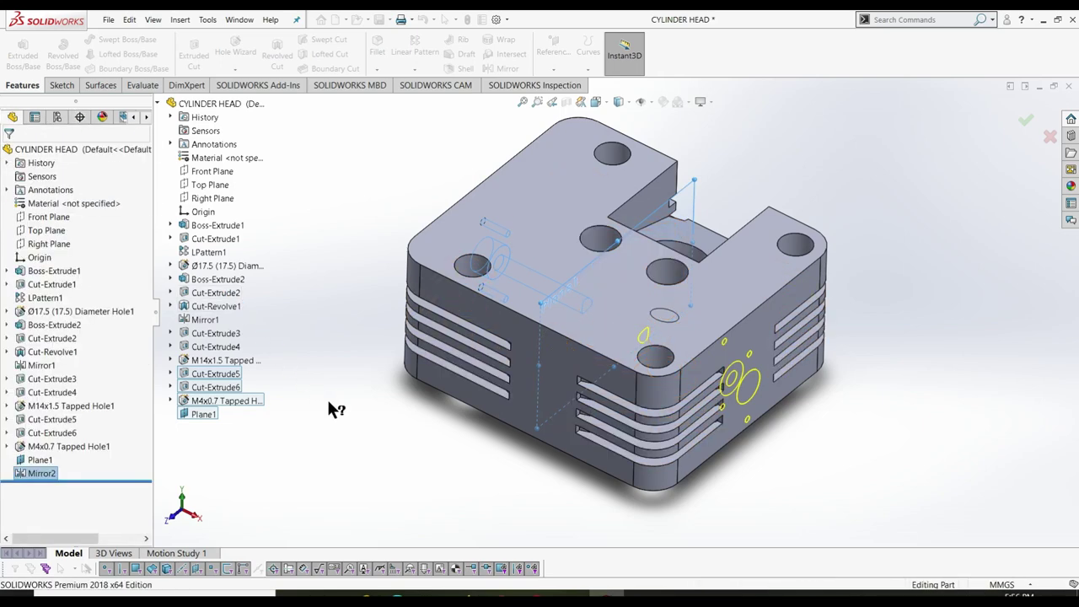
- Hide Plane1 so the cylinder head is unobstructed
{"action": "mouse_move", "coordinate": [327, 400]}
{"action": "middle_mouse_down"}
{"action": "mouse_move", "coordinate": [421, 297]}
{"action": "mouse_move", "coordinate": [517, 255]}
{"action": "mouse_move", "coordinate": [622, 240]}
{"action": "mouse_move", "coordinate": [568, 274]}
{"action": "mouse_move", "coordinate": [606, 477]}
{"action": "middle_mouse_up"}
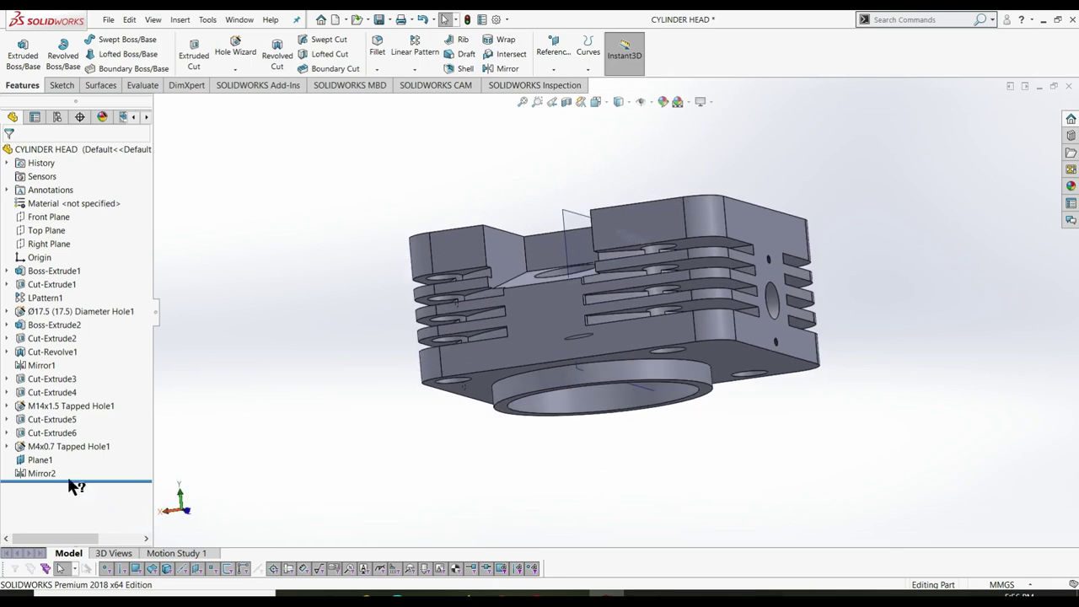
{"action": "right_click", "coordinate": [42, 460]}
{"action": "left_click", "coordinate": [58, 354]}
{"action": "left_click", "coordinate": [298, 401]}
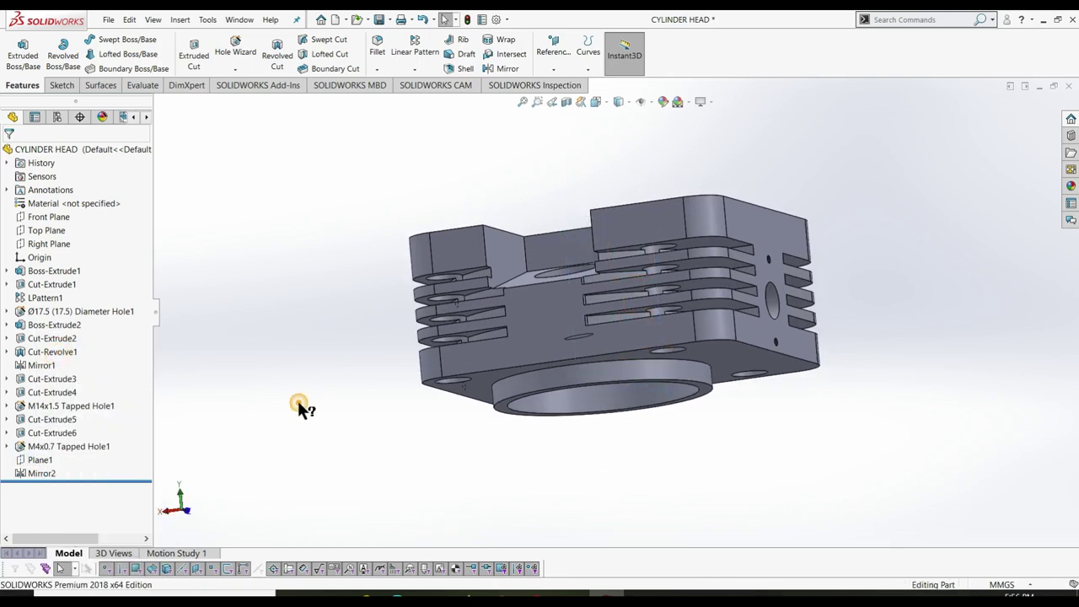
- Orbit the part to inspect the mirrored holes, then return to a fitted isometric view
{"action": "key", "text": "ctrl+7"}
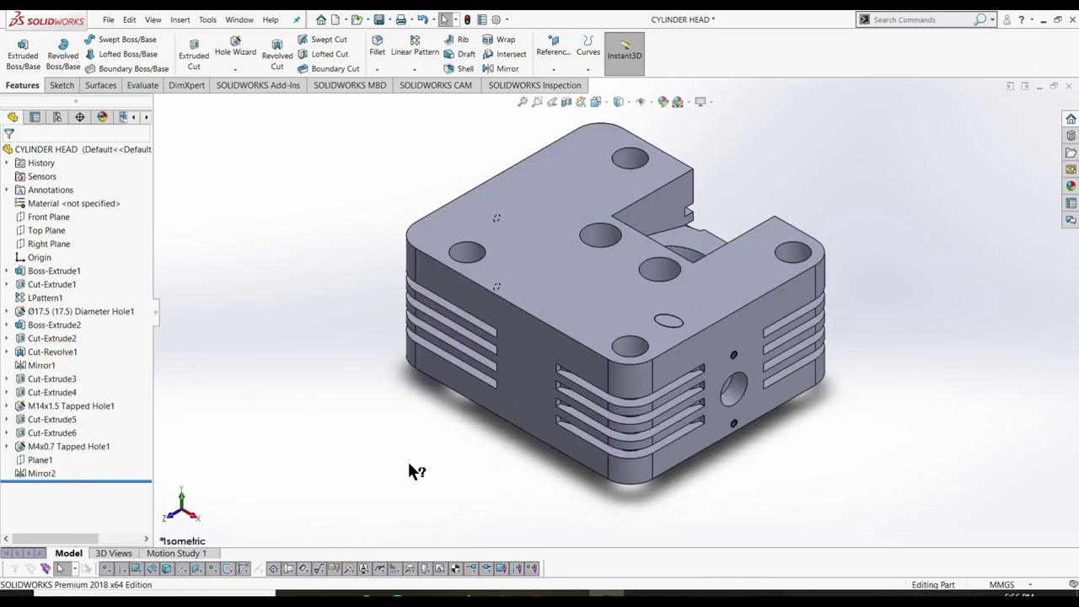
{"action": "mouse_move", "coordinate": [447, 483]}
{"action": "middle_mouse_down"}
{"action": "mouse_move", "coordinate": [500, 136]}
{"action": "mouse_move", "coordinate": [475, 456]}
{"action": "middle_mouse_up"}
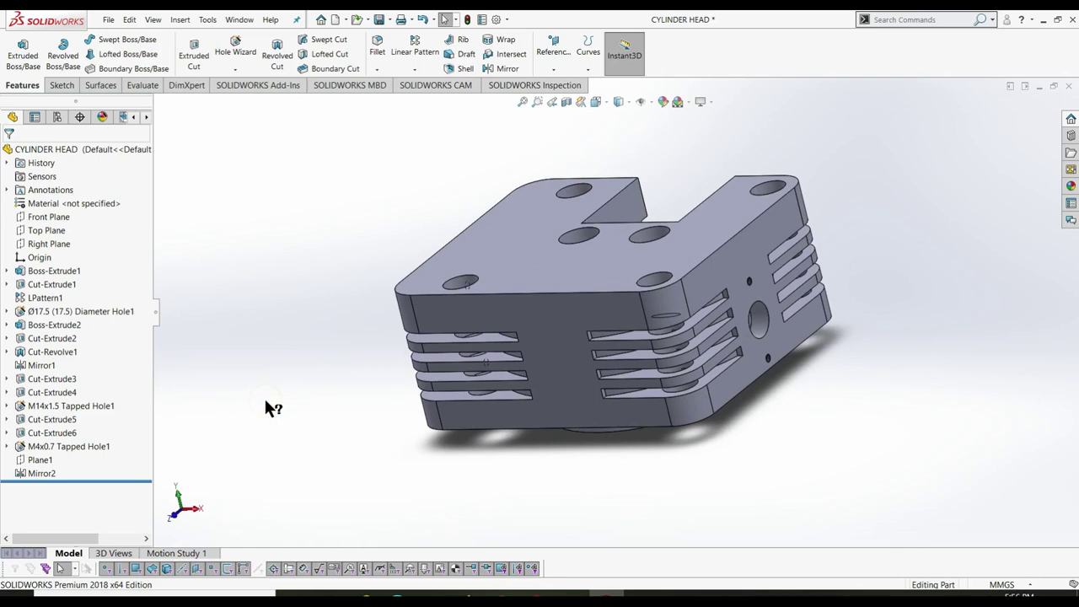
{"action": "key", "text": "ctrl+7"}
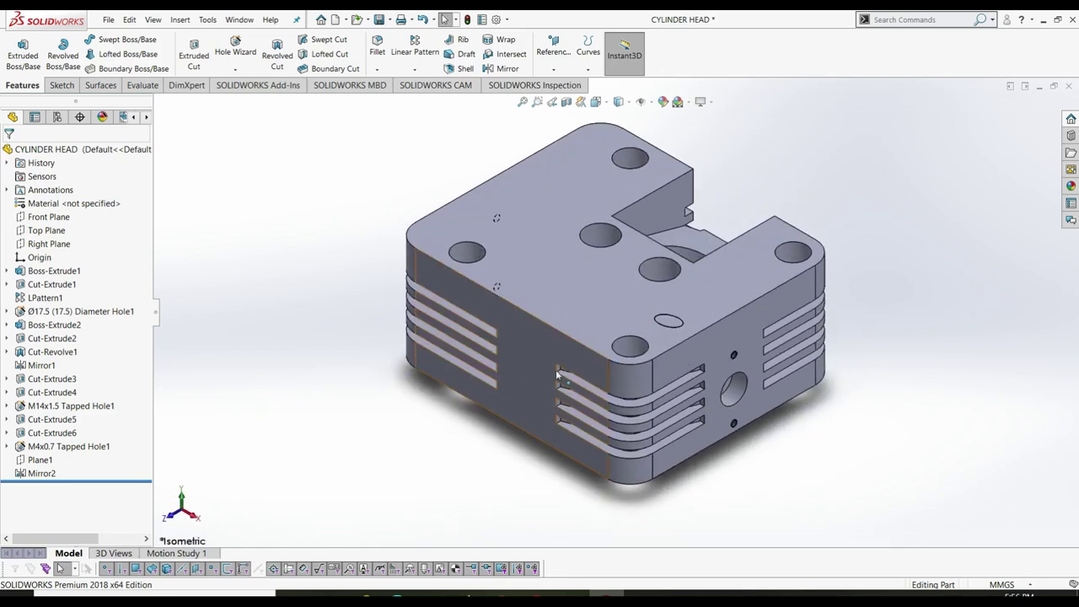
{"action": "key", "text": "f"}
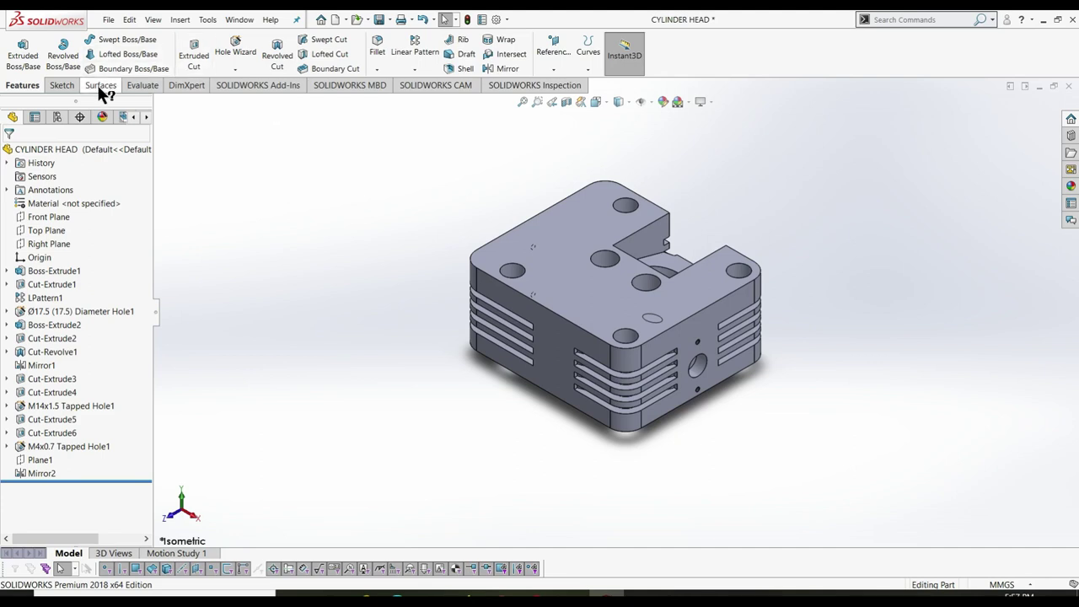
- Start an M4x0.7 tapped hole, 15 mm blind, and choose the top face for its positions
{"action": "left_click", "coordinate": [237, 49]}
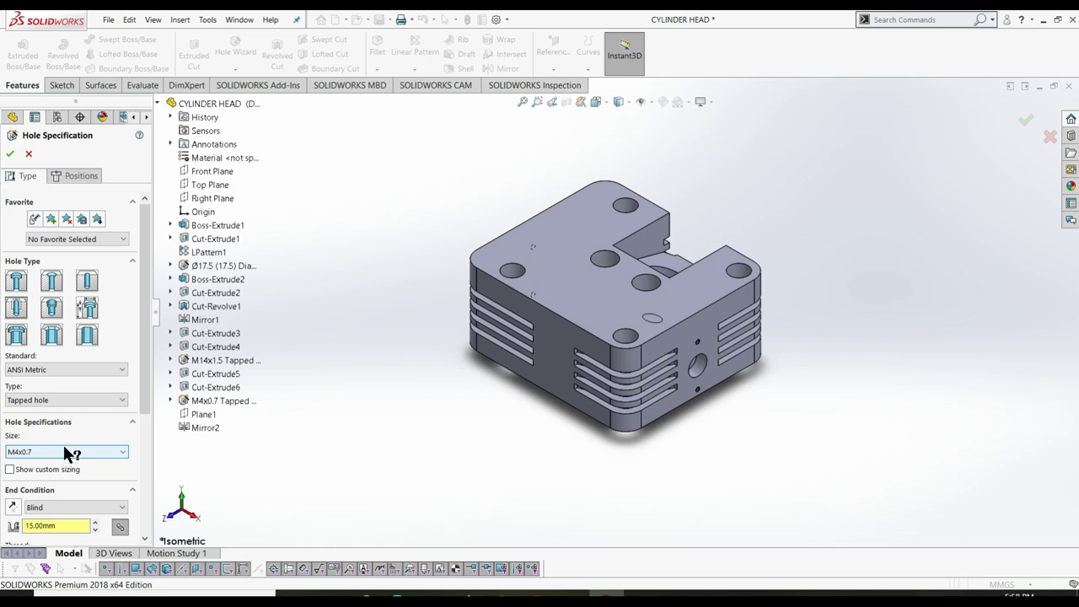
{"action": "left_click", "coordinate": [81, 177]}
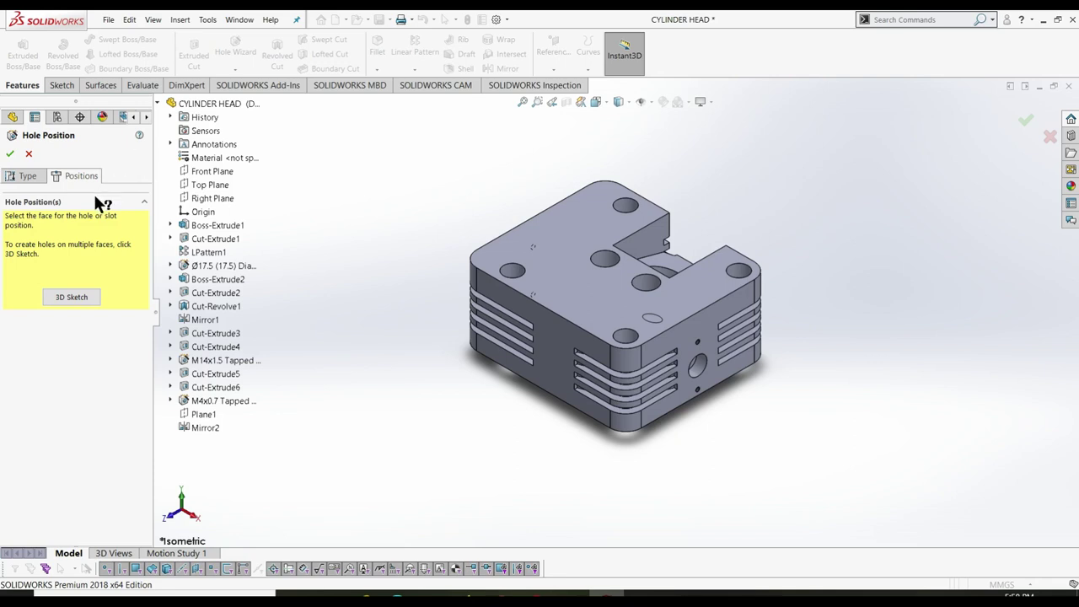
{"action": "left_click", "coordinate": [546, 271]}
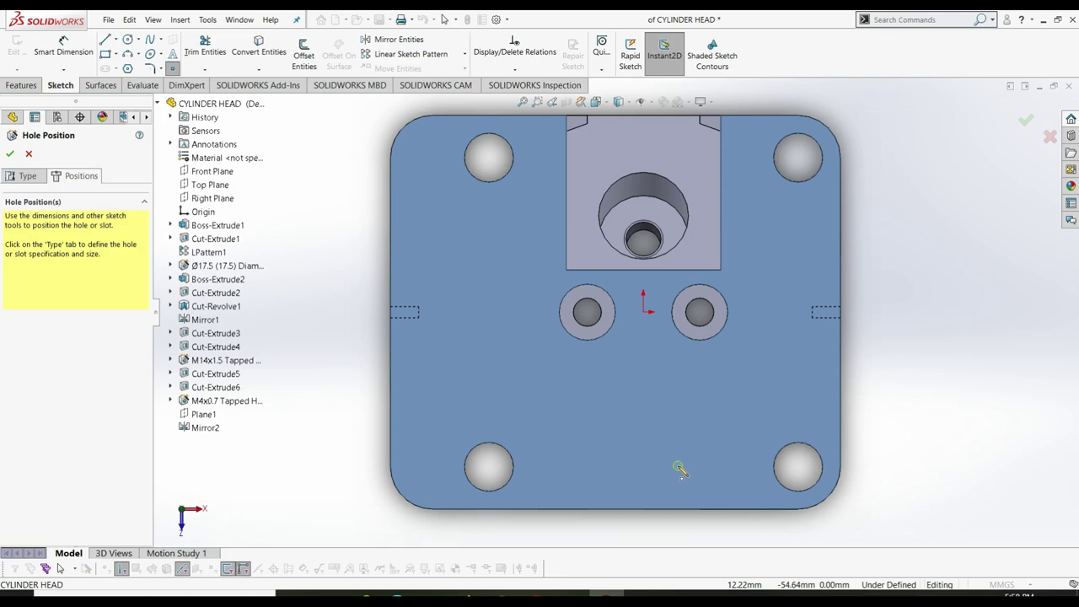
- Place two hole points on the top face and space them 40 mm apart
{"action": "left_click", "coordinate": [678, 465]}
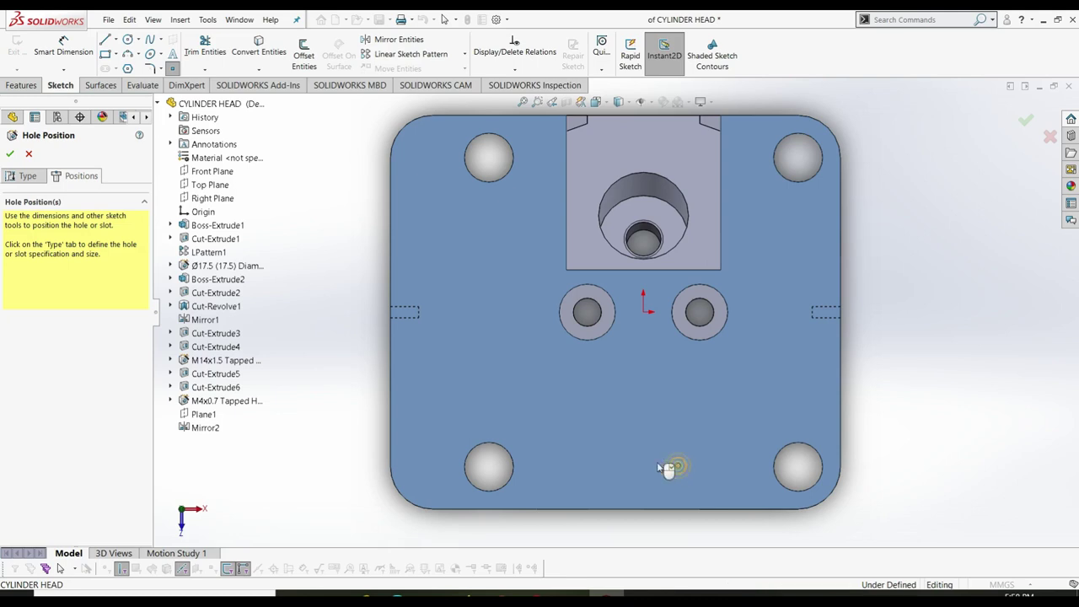
{"action": "left_click", "coordinate": [597, 466]}
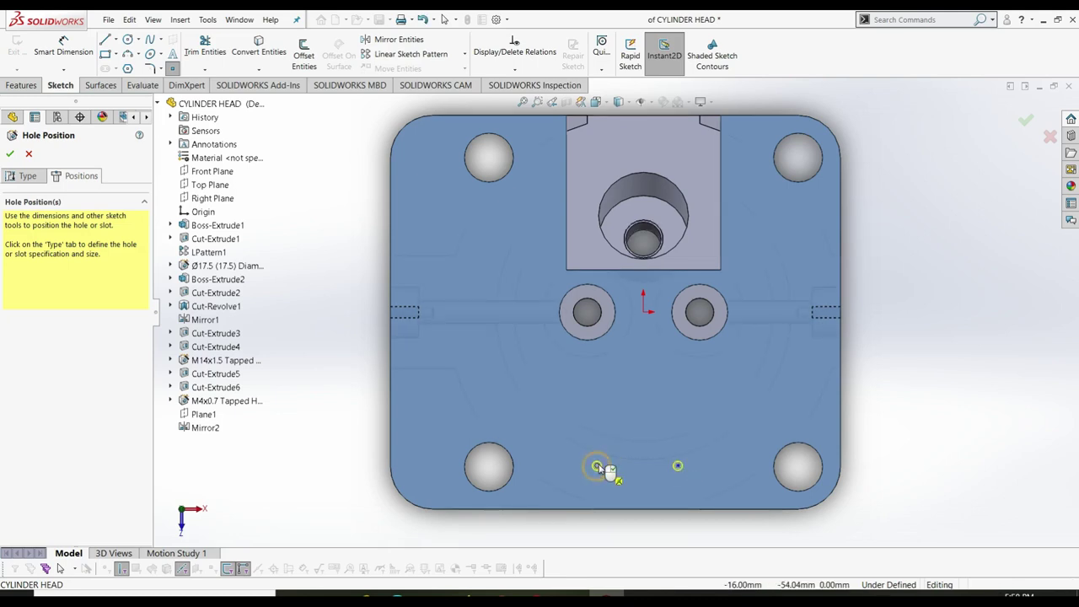
{"action": "left_click", "coordinate": [64, 46]}
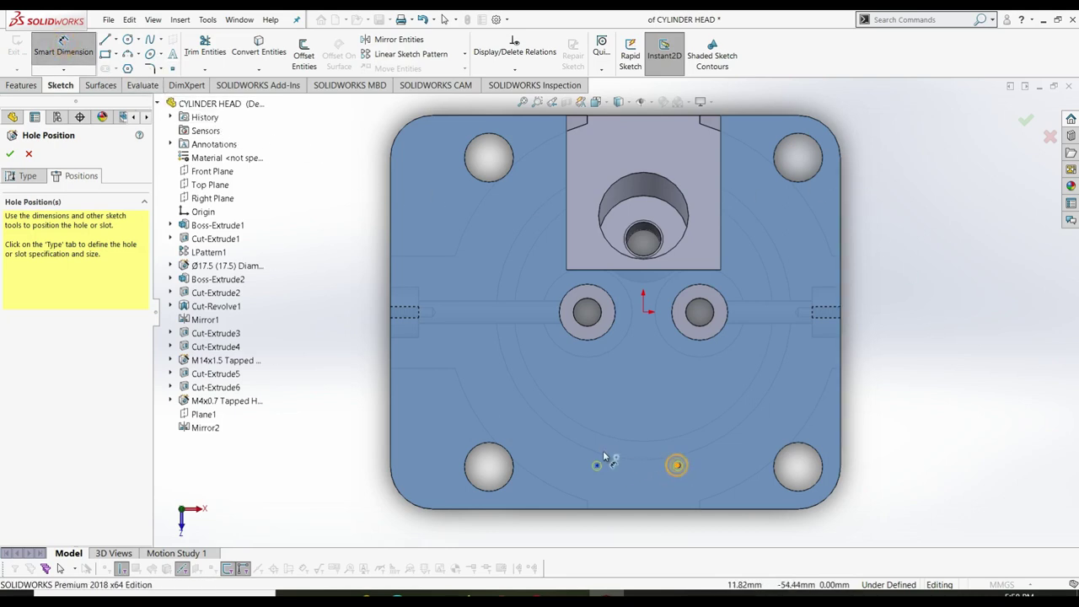
{"action": "left_click", "coordinate": [678, 465]}
{"action": "left_click", "coordinate": [597, 466]}
{"action": "left_click", "coordinate": [621, 528]}
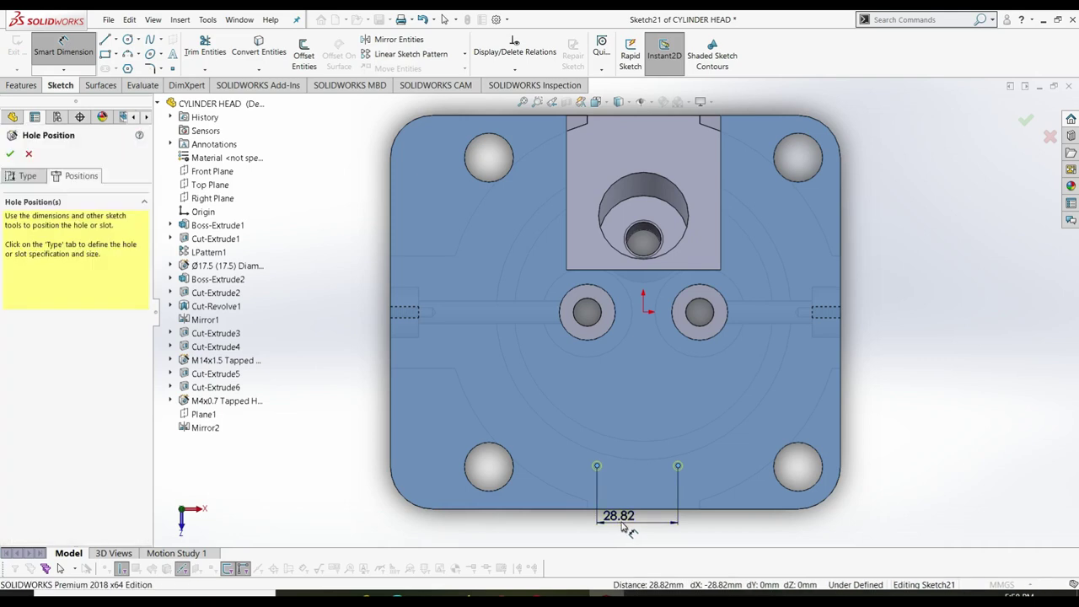
{"action": "type", "text": "40"}
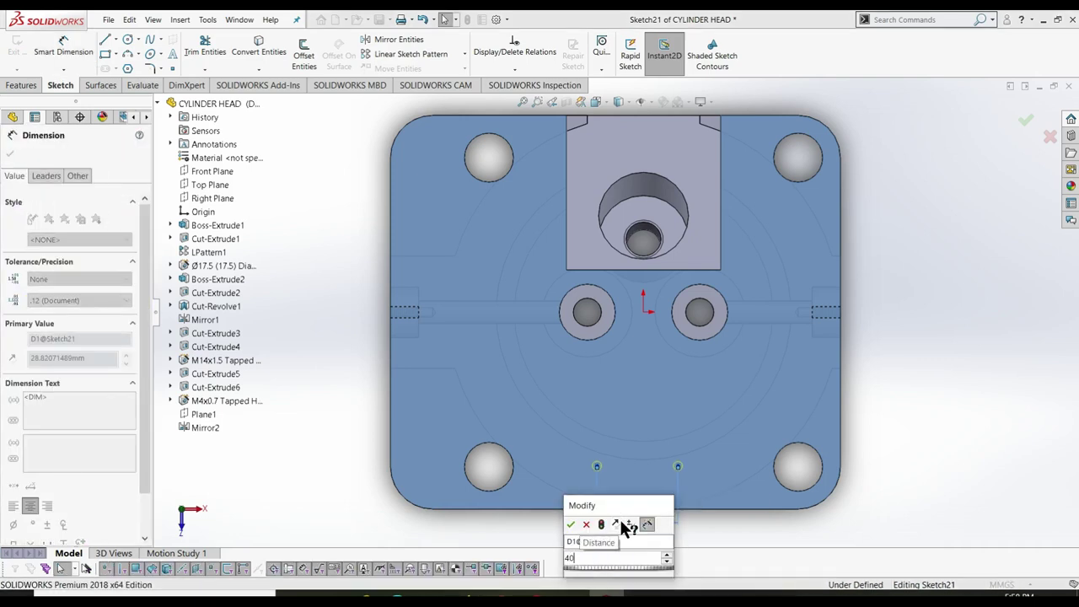
{"action": "key", "text": "Return"}
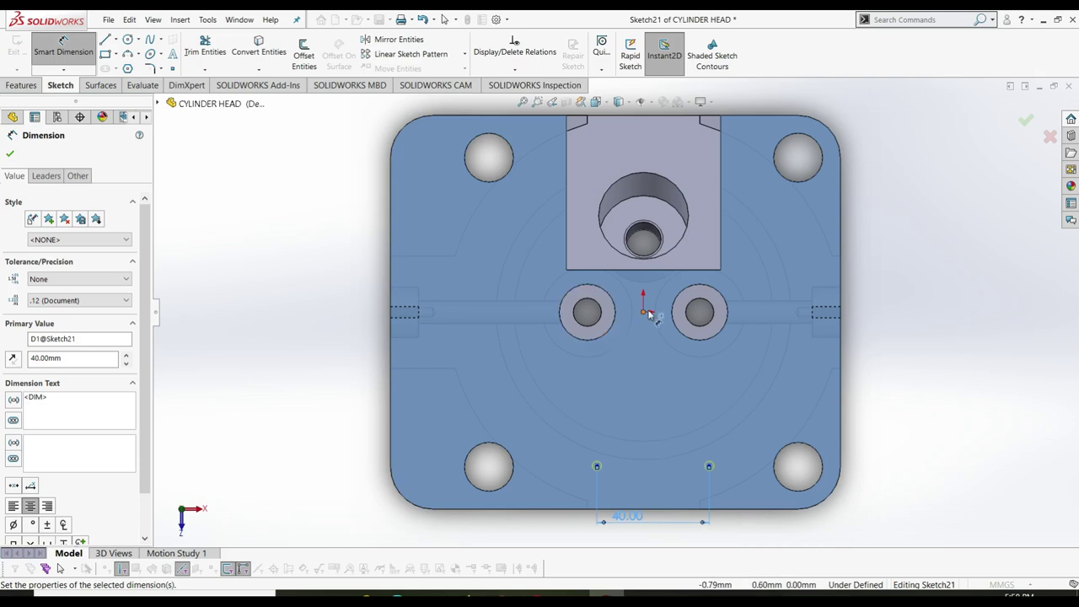
{"action": "key", "text": "Escape"}
- Dimension the right hole point 20 mm from the centre
{"action": "left_click", "coordinate": [709, 466]}
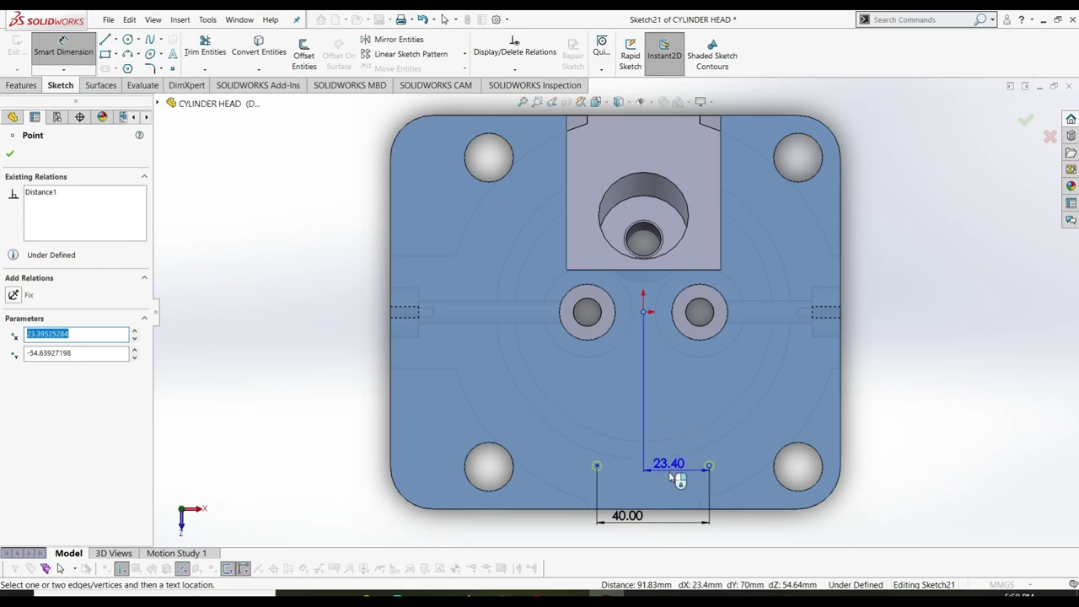
{"action": "left_click", "coordinate": [695, 491]}
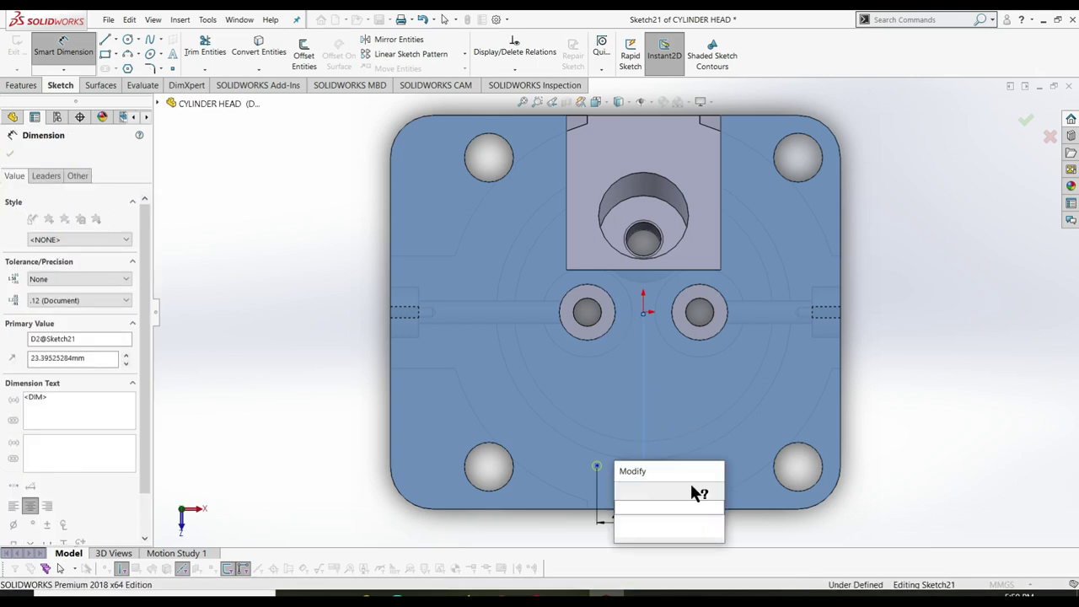
{"action": "type", "text": "20"}
{"action": "key", "text": "Return"}
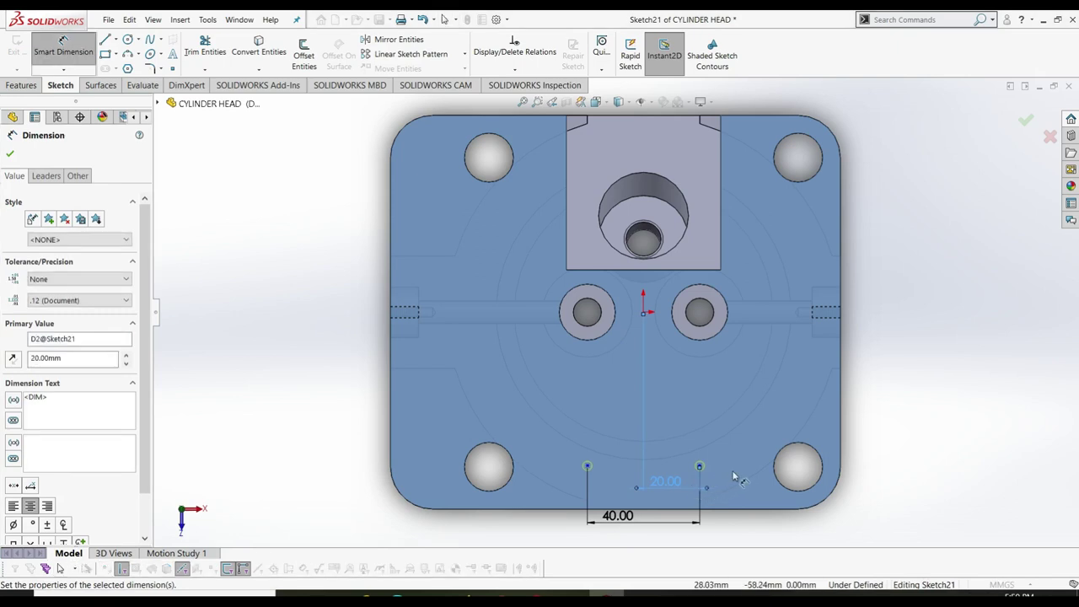
{"action": "key", "text": "Escape"}
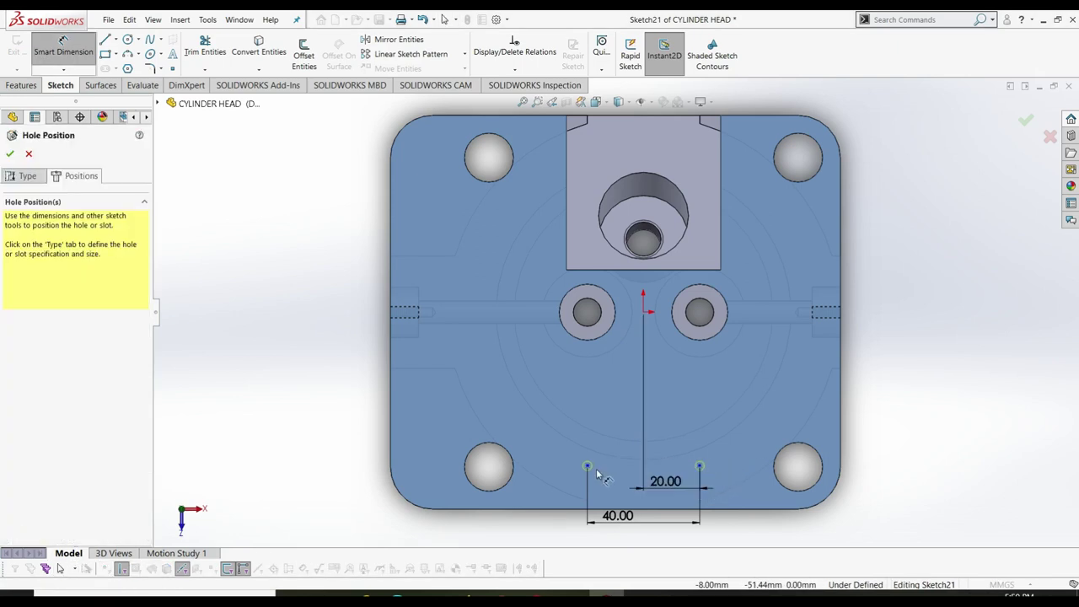
{"action": "key", "text": "Escape"}
- Add a Horizontal relation between the two hole points
{"action": "left_click", "coordinate": [698, 466]}
{"action": "left_click", "coordinate": [587, 466], "text": "ctrl"}
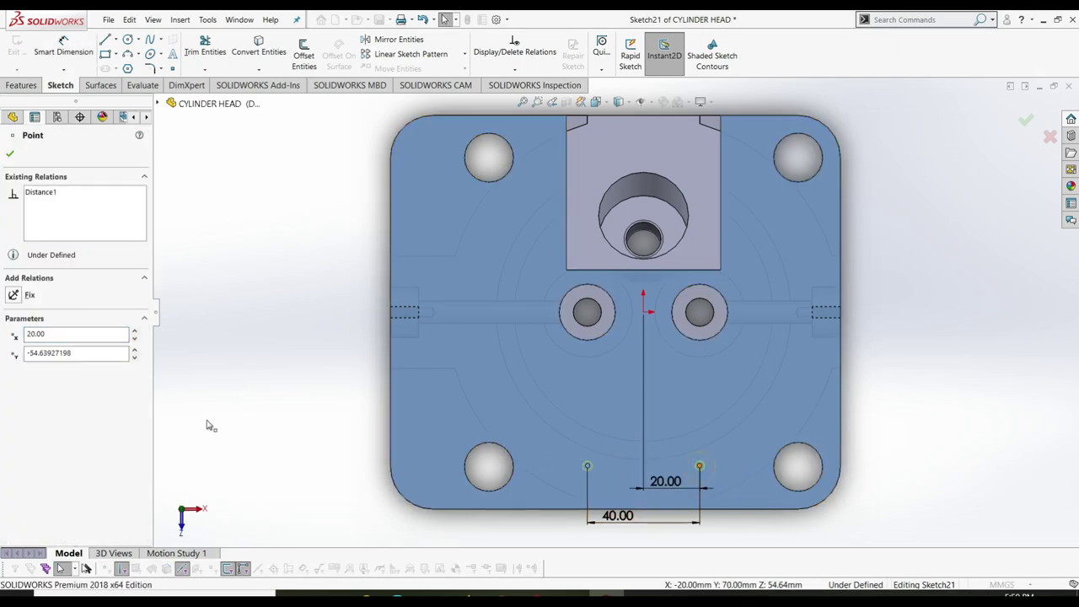
{"action": "left_click", "coordinate": [16, 352]}
{"action": "left_click", "coordinate": [10, 154]}
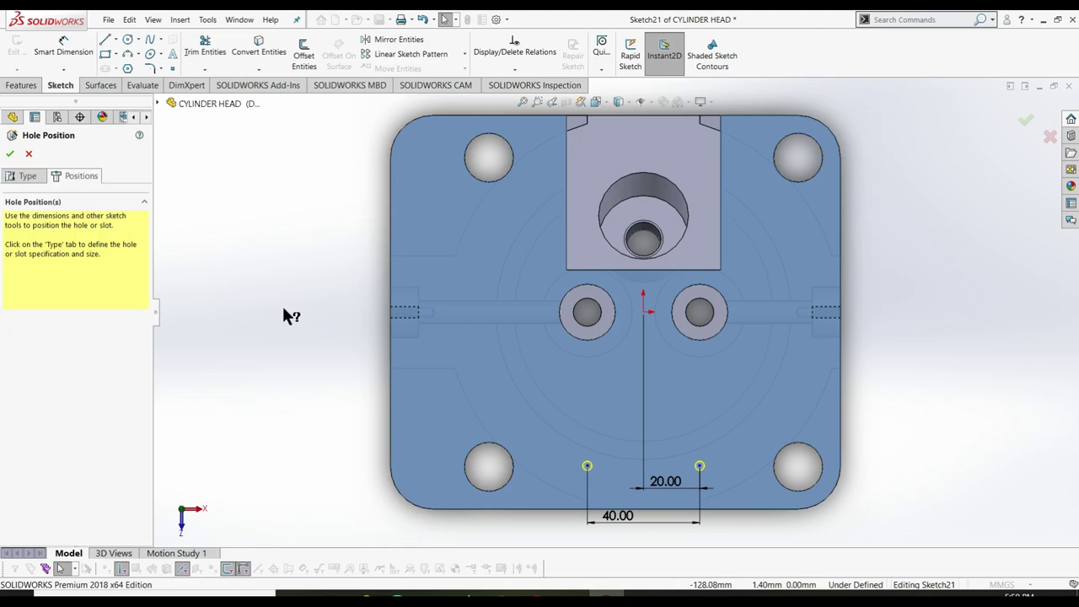
- Dimension the points 13 mm above the bottom edge, discarding the redundant second dimension
{"action": "right_click_drag", "start_coordinate": [301, 393], "coordinate": [289, 265]}
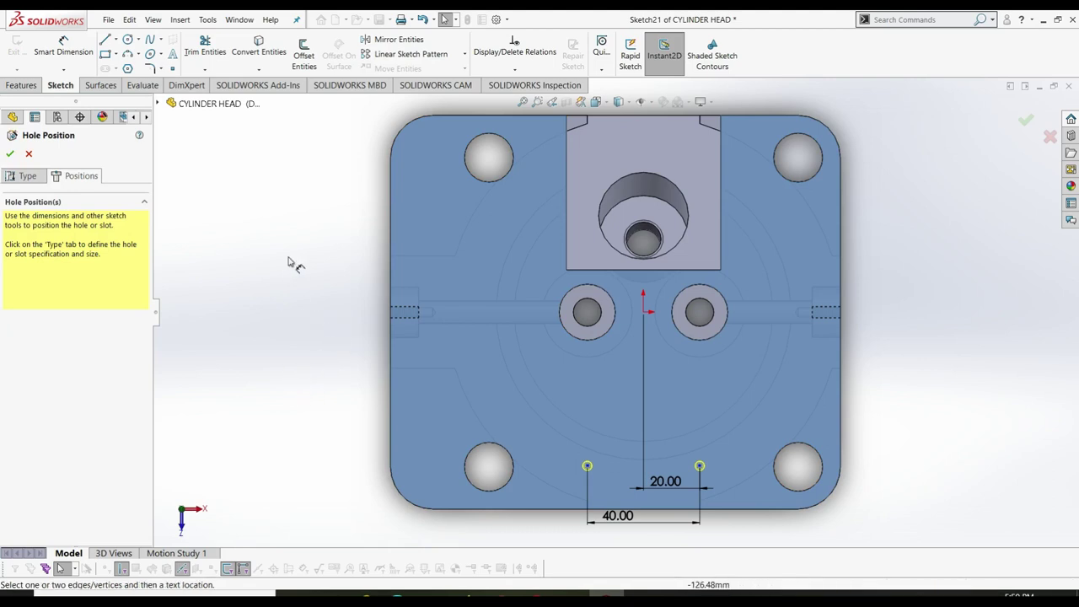
{"action": "left_click", "coordinate": [586, 466]}
{"action": "left_click", "coordinate": [578, 508]}
{"action": "left_click", "coordinate": [553, 493]}
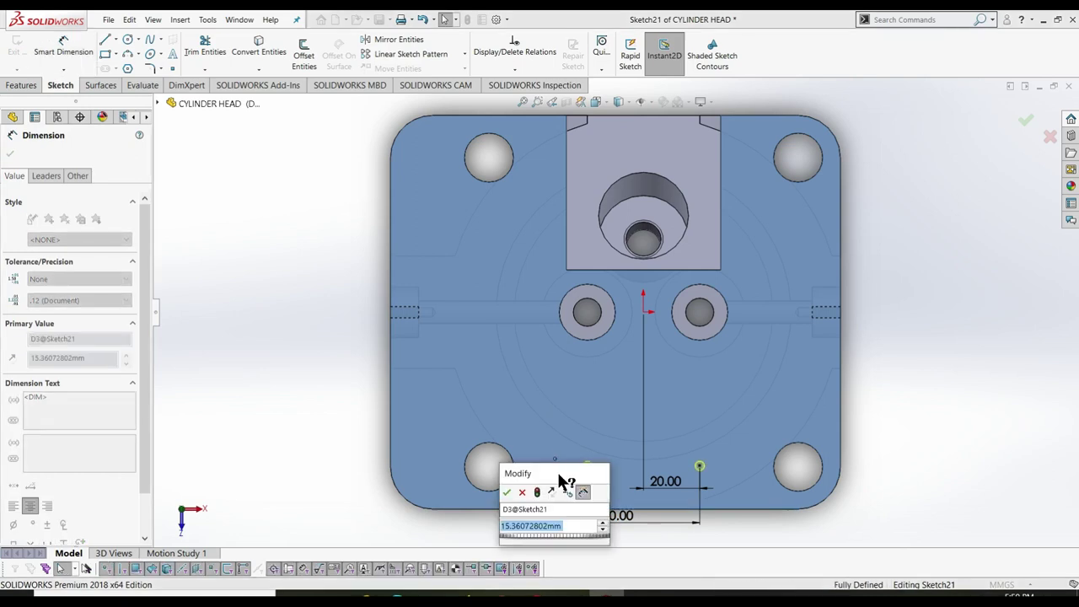
{"action": "type", "text": "1"}
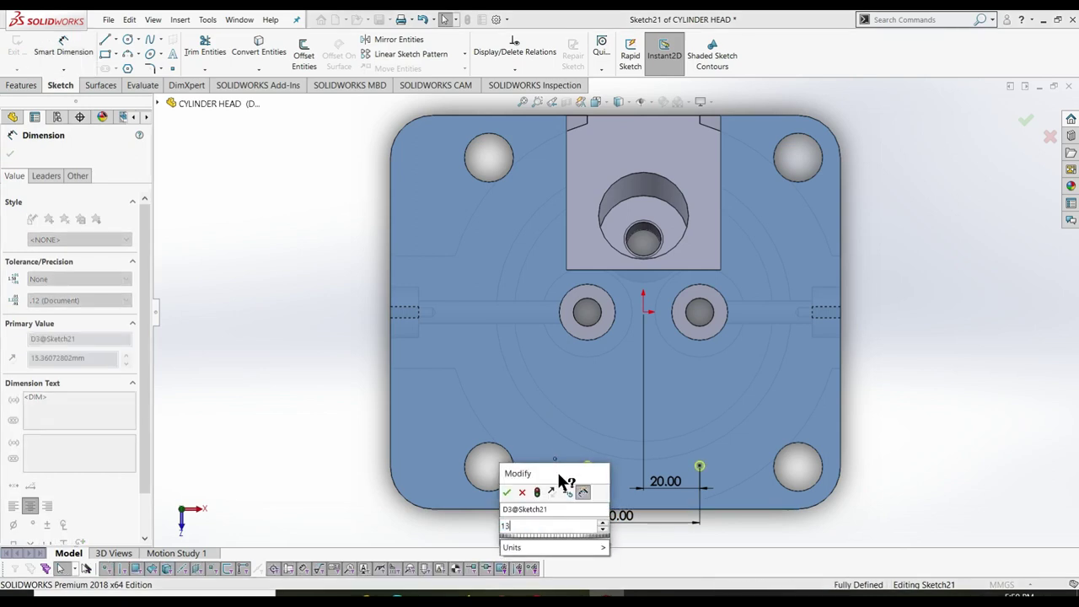
{"action": "type", "text": "3"}
{"action": "key", "text": "Return"}
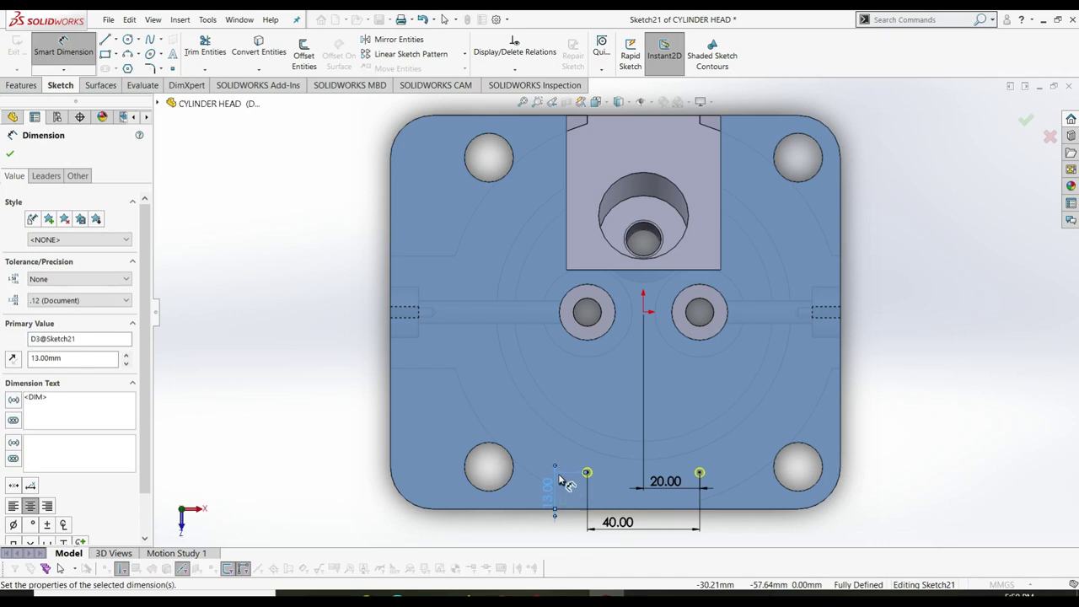
{"action": "left_click", "coordinate": [699, 472]}
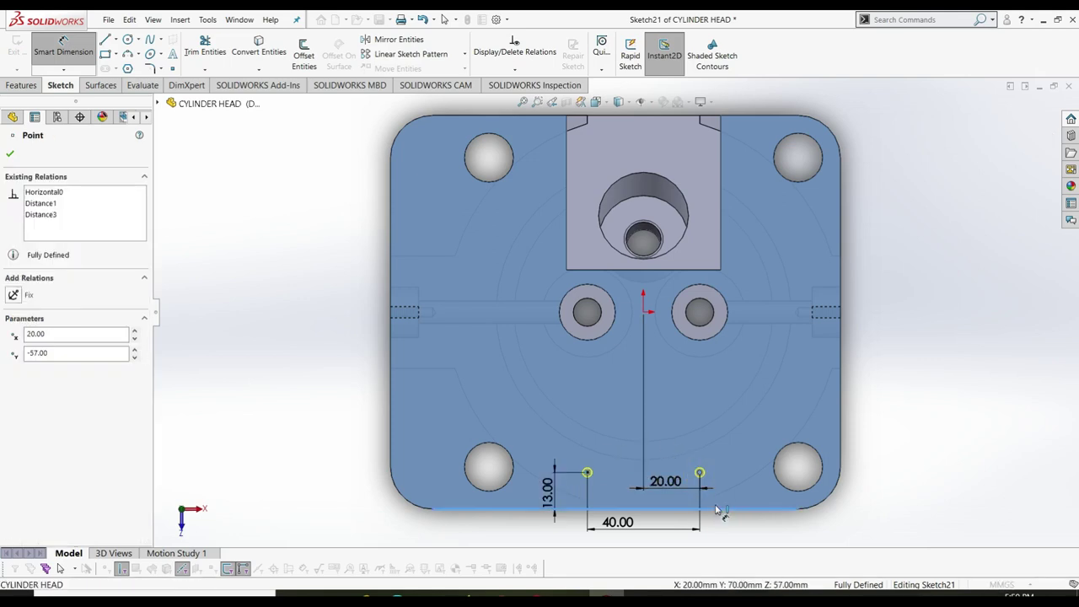
{"action": "left_click", "coordinate": [723, 508]}
{"action": "left_click", "coordinate": [729, 491]}
{"action": "left_click", "coordinate": [635, 246]}
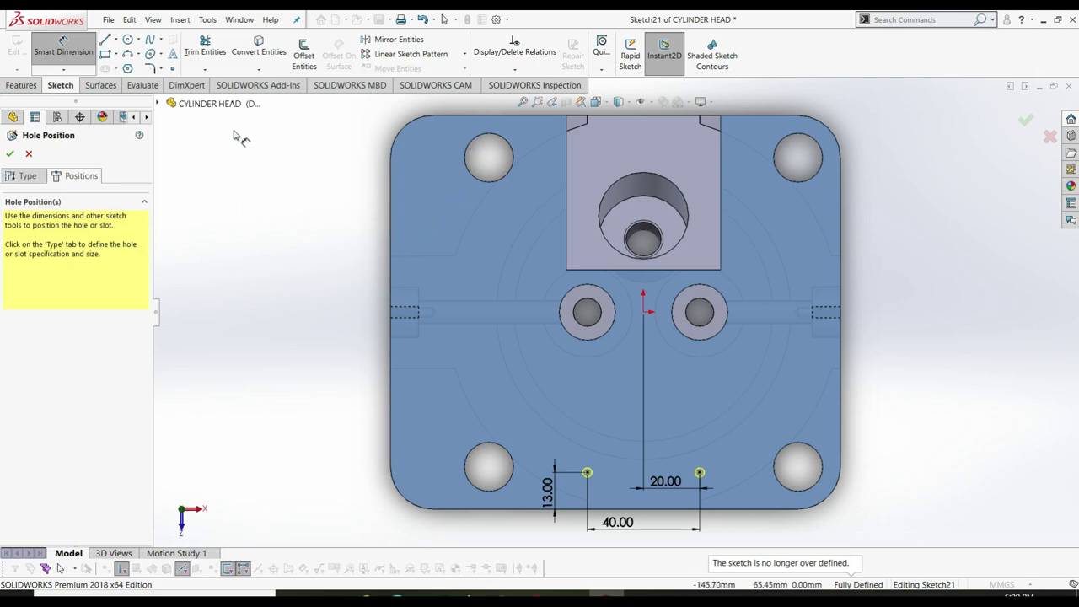
- Check the M4x0.7 tapped hole settings (15 mm blind, 10 mm thread) and create both holes
{"action": "left_click", "coordinate": [34, 176]}
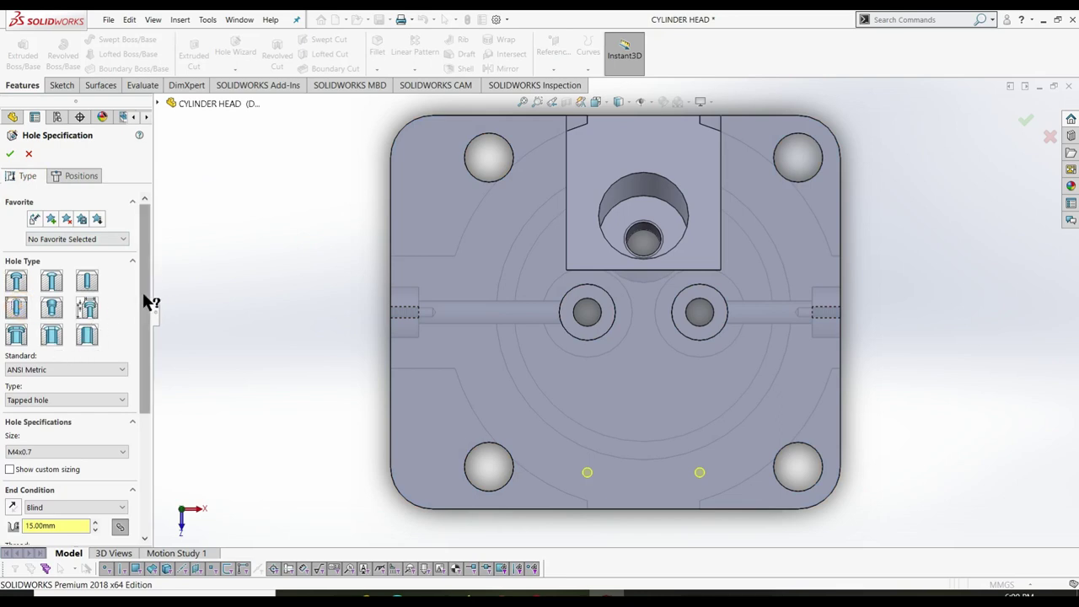
{"action": "left_click_drag", "start_coordinate": [145, 301], "coordinate": [149, 368]}
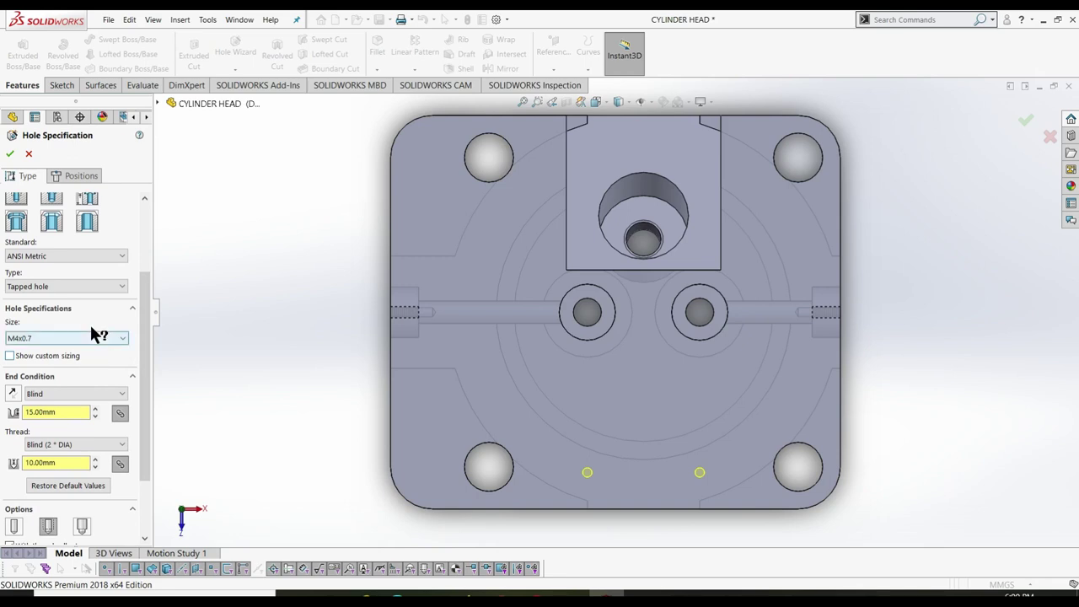
{"action": "left_click_drag", "start_coordinate": [140, 305], "coordinate": [147, 349]}
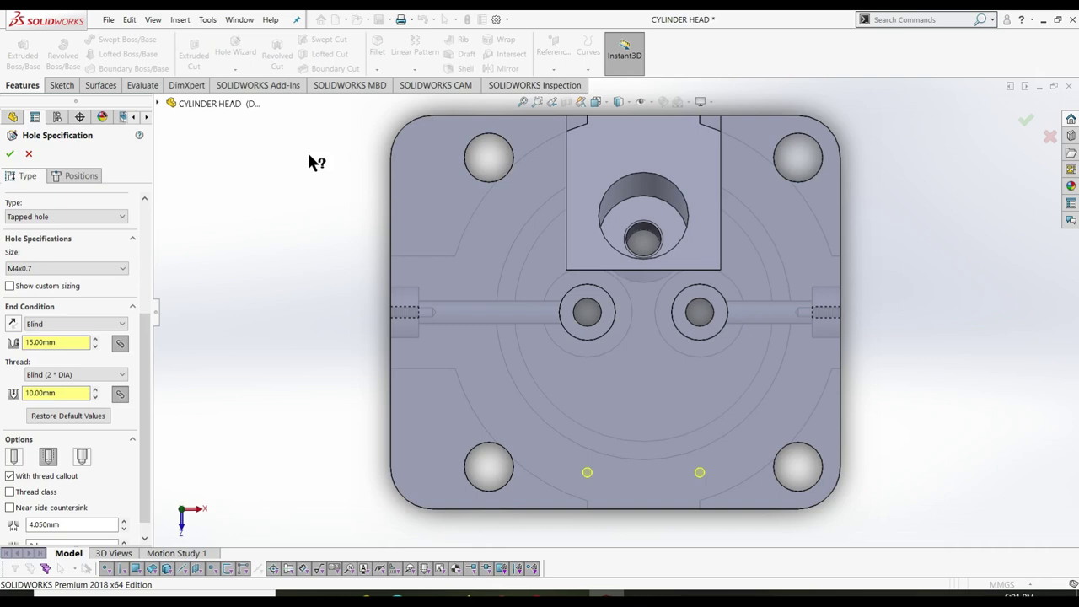
{"action": "left_click", "coordinate": [11, 153]}
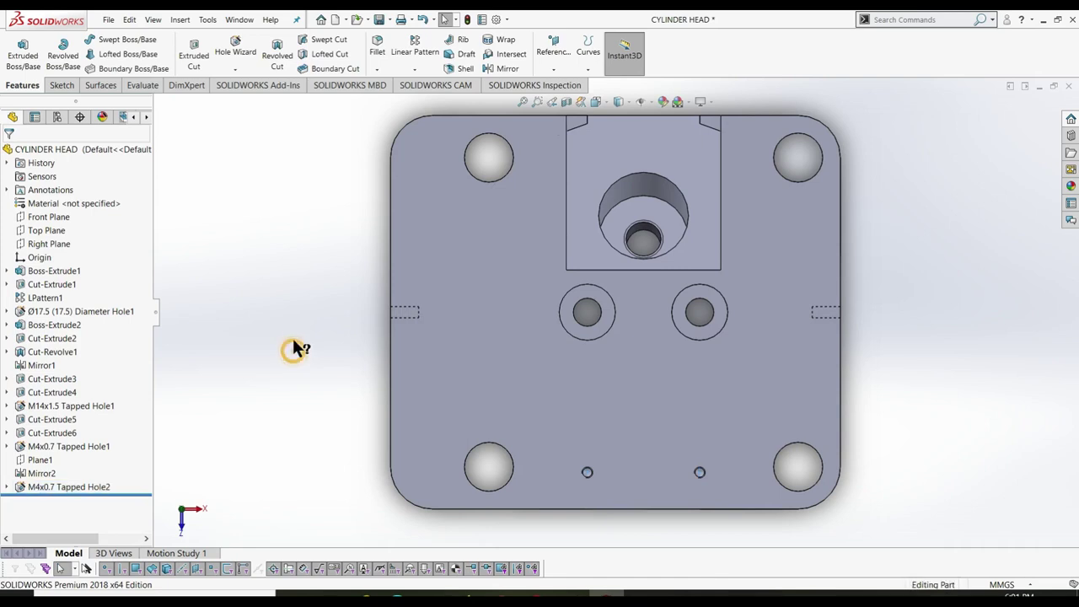
- Switch to isometric view and zoom out to see the two new tapped holes
{"action": "key", "text": "ctrl+7"}
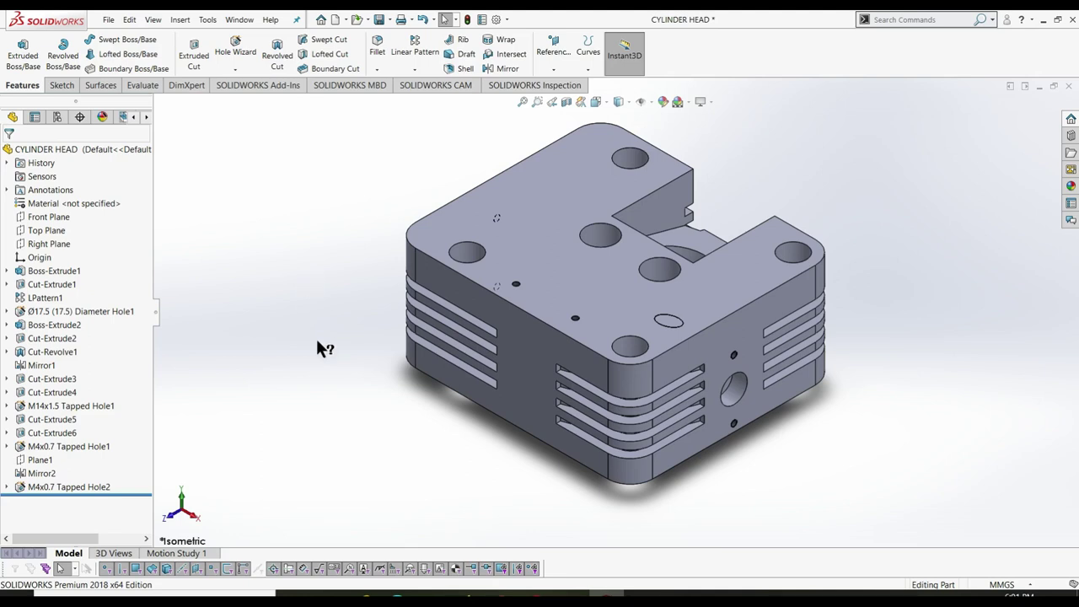
{"action": "key", "text": "z"}
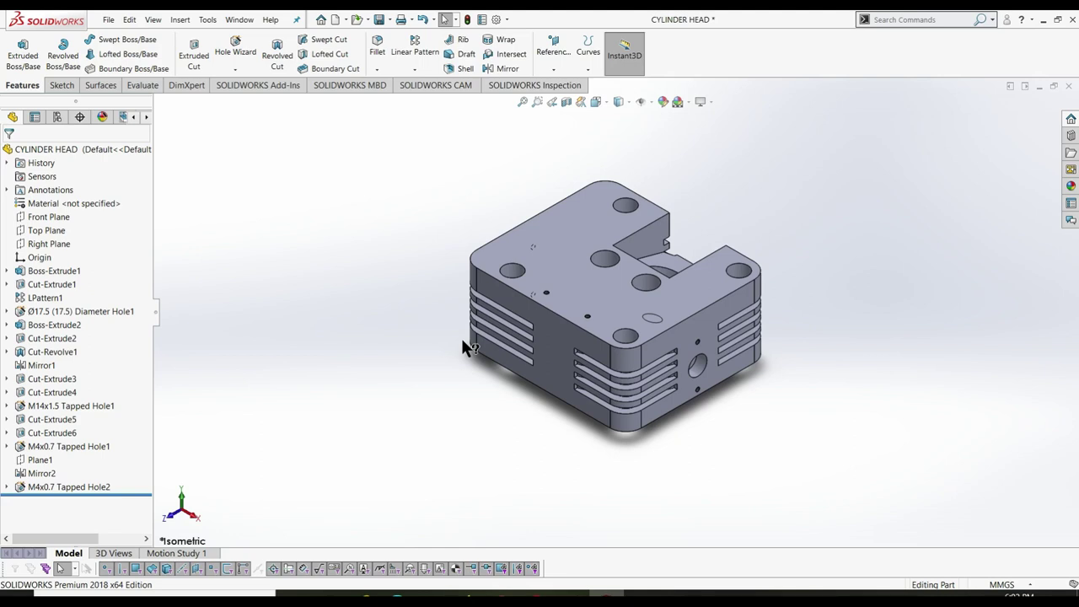
- Add a 2 mm Fillet1 to the cylinder head's outer top edge loop
{"action": "left_click", "coordinate": [377, 69]}
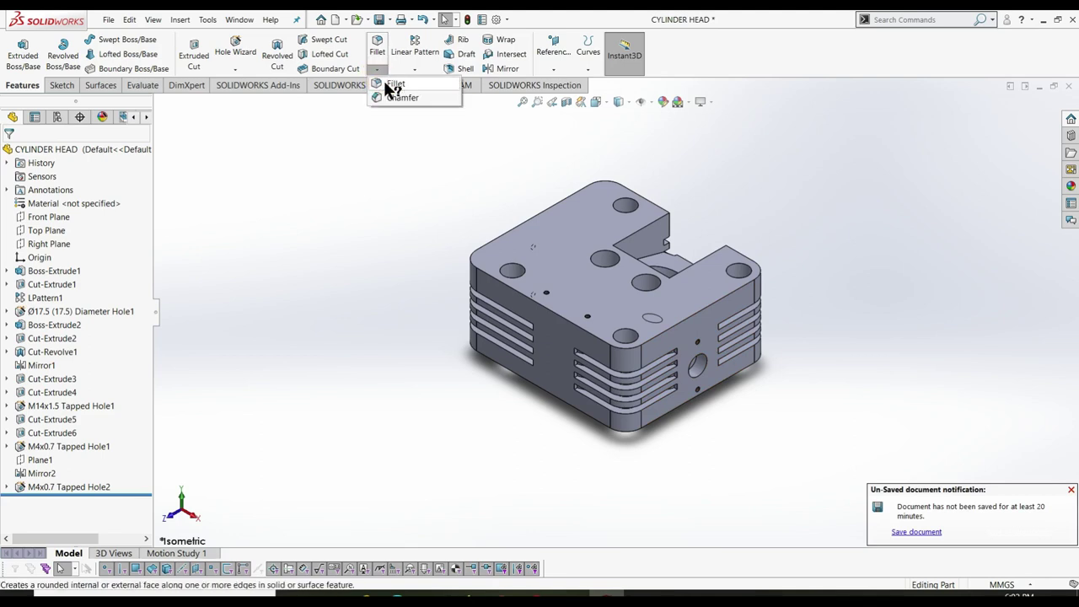
{"action": "left_click", "coordinate": [390, 83]}
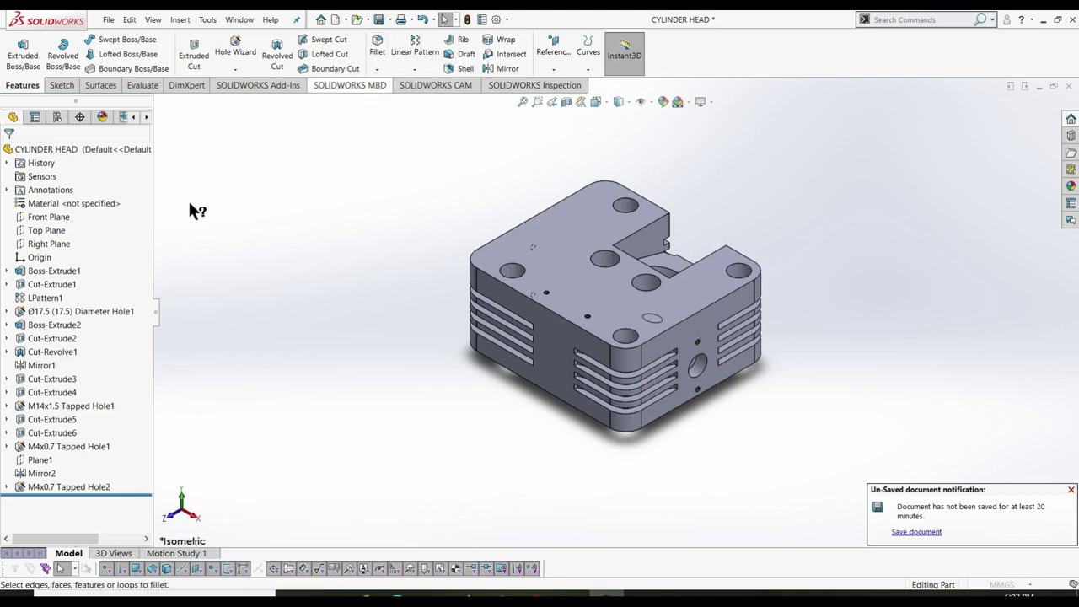
{"action": "left_click", "coordinate": [93, 413]}
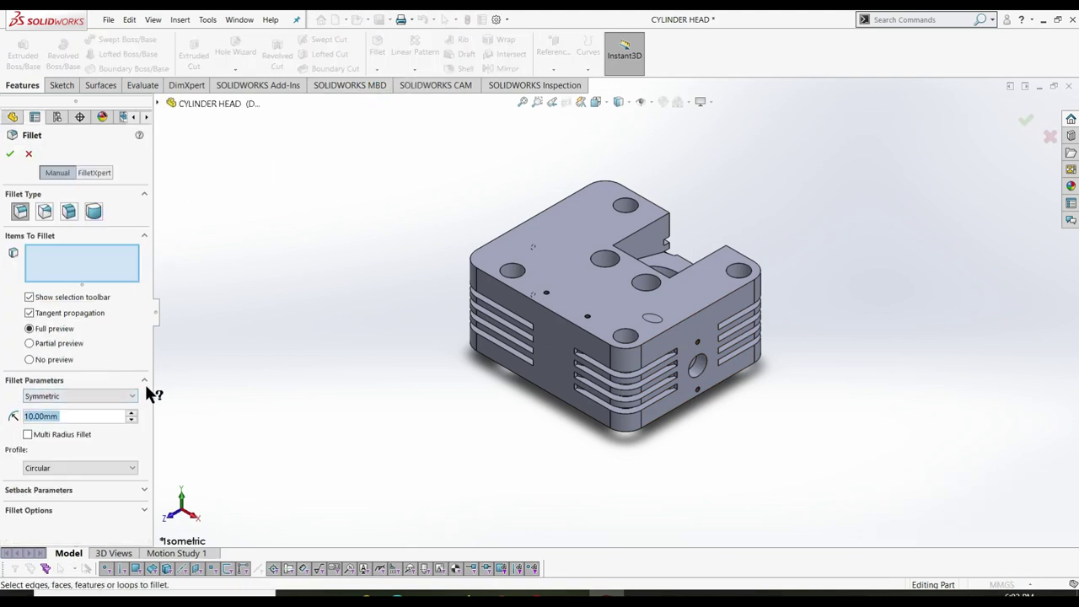
{"action": "type", "text": "2"}
{"action": "left_click", "coordinate": [29, 263]}
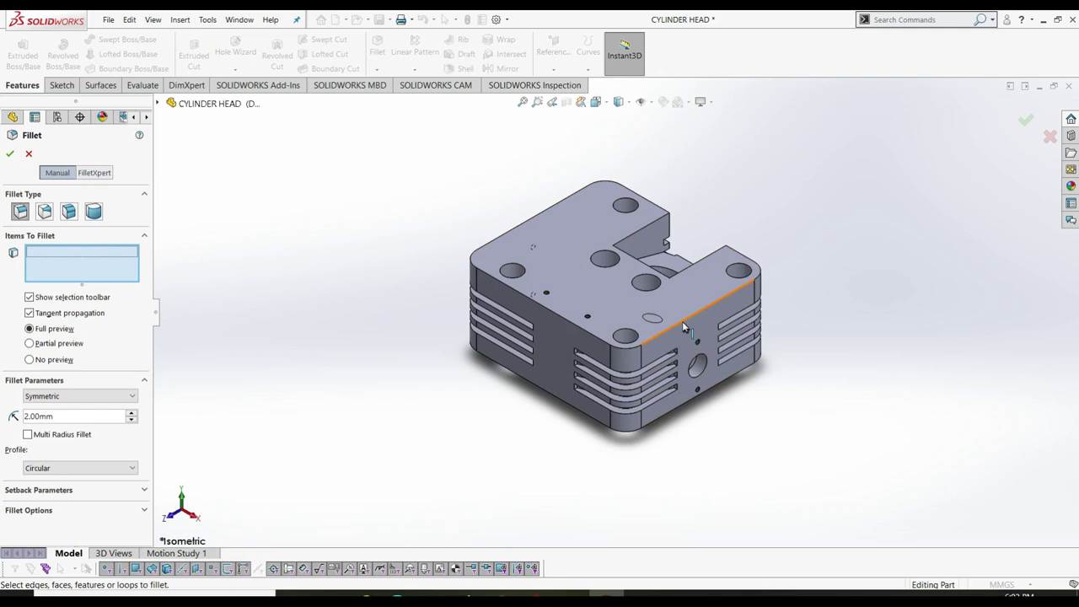
{"action": "left_click", "coordinate": [681, 321]}
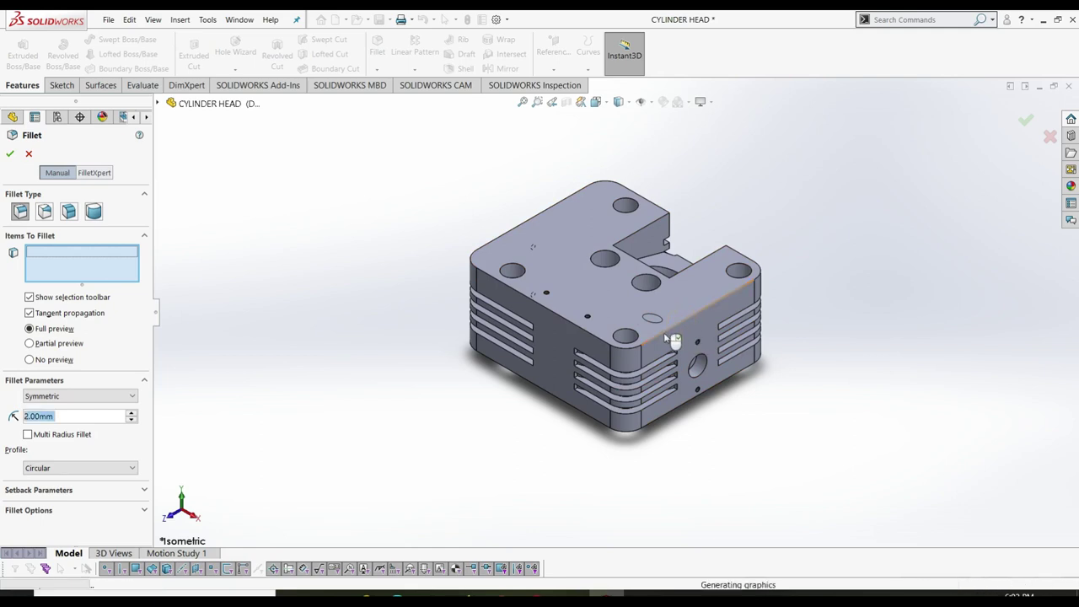
{"action": "left_click", "coordinate": [10, 154]}
- Fit and zoom the filleted part, orbit it, and finish in isometric view
{"action": "left_click", "coordinate": [314, 242]}
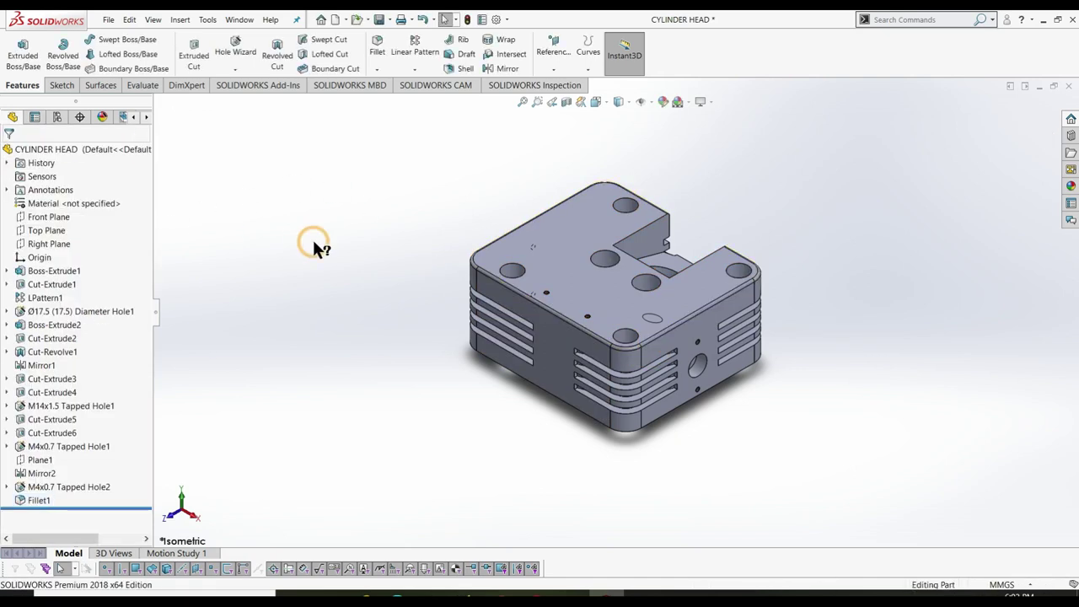
{"action": "key", "text": "f"}
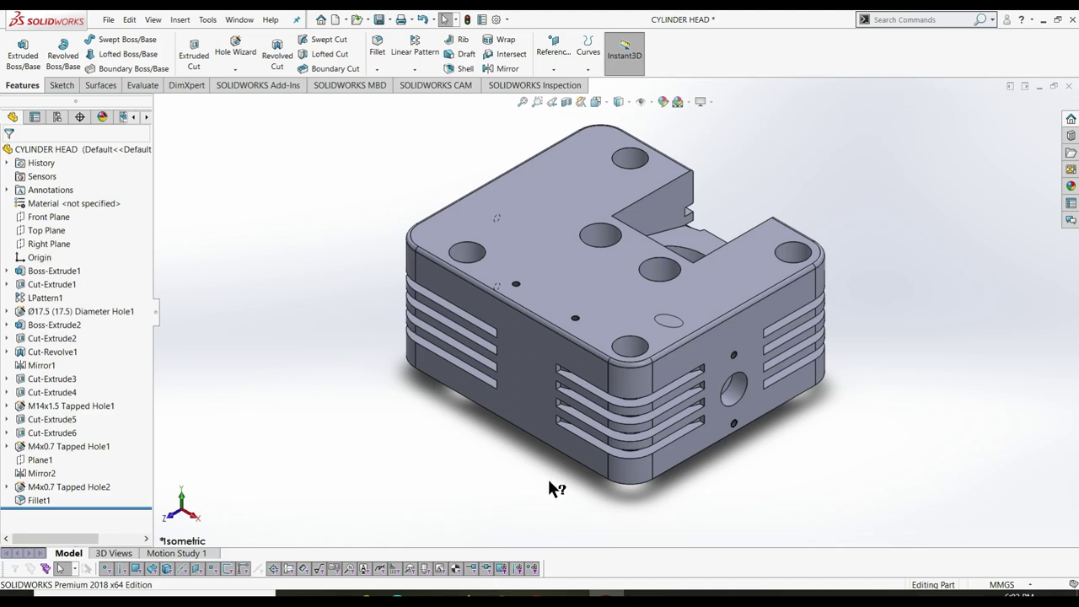
{"action": "key", "text": "z"}
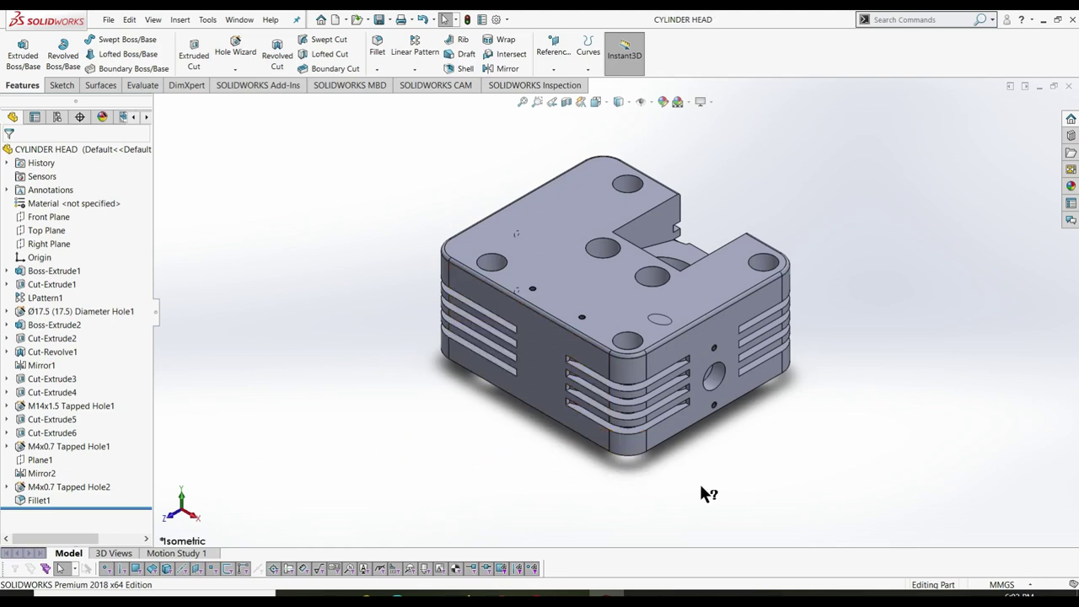
{"action": "mouse_move", "coordinate": [706, 494]}
{"action": "middle_mouse_down"}
{"action": "mouse_move", "coordinate": [609, 409]}
{"action": "mouse_move", "coordinate": [599, 424]}
{"action": "mouse_move", "coordinate": [639, 538]}
{"action": "mouse_move", "coordinate": [641, 590]}
{"action": "mouse_move", "coordinate": [704, 484]}
{"action": "middle_mouse_up"}
{"action": "key", "text": "ctrl+7"}
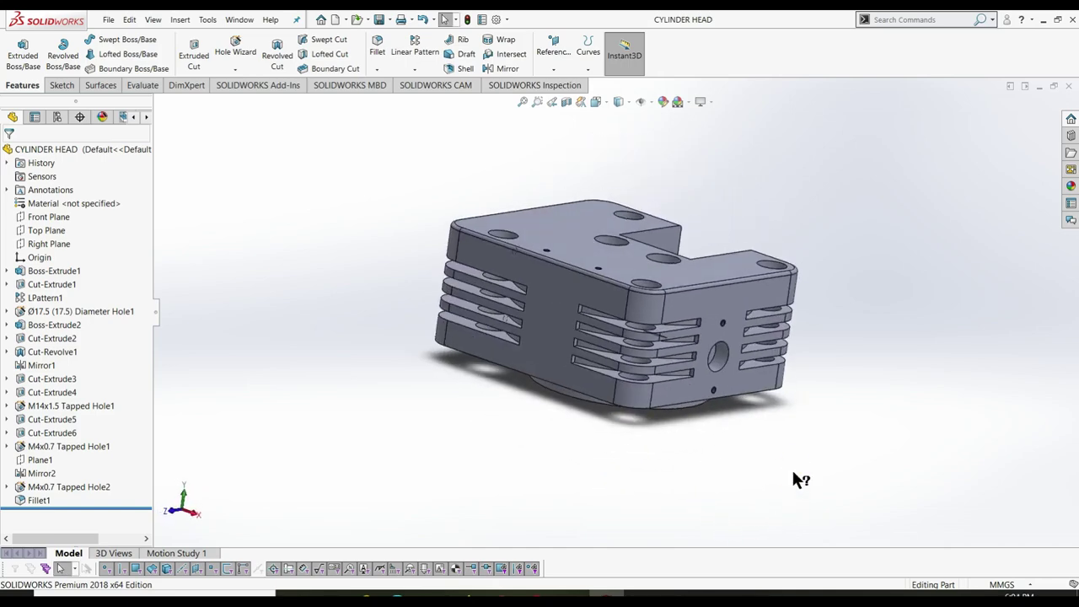
{"action": "key", "text": "ctrl+7"}
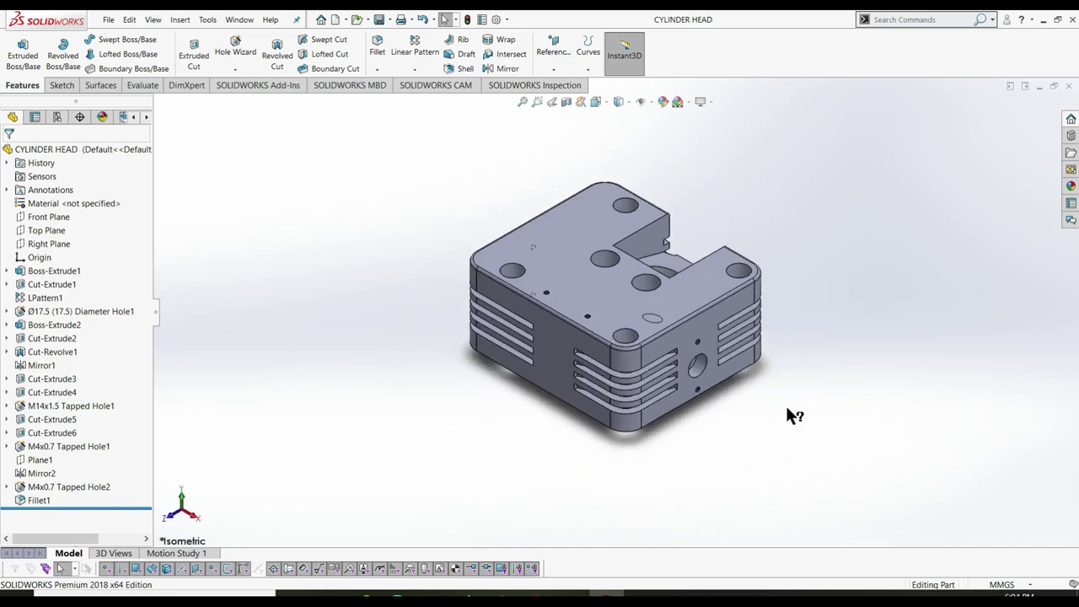